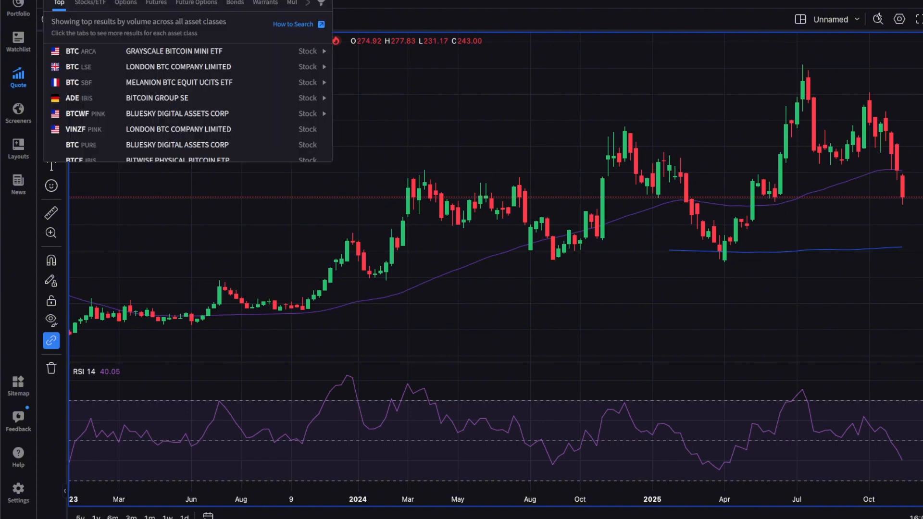
Filter the BTC symbol search to crypto and choose the Bitcoin cryptocurrency listed on PAXOS
left_click(307, 3)
left_click(112, 3)
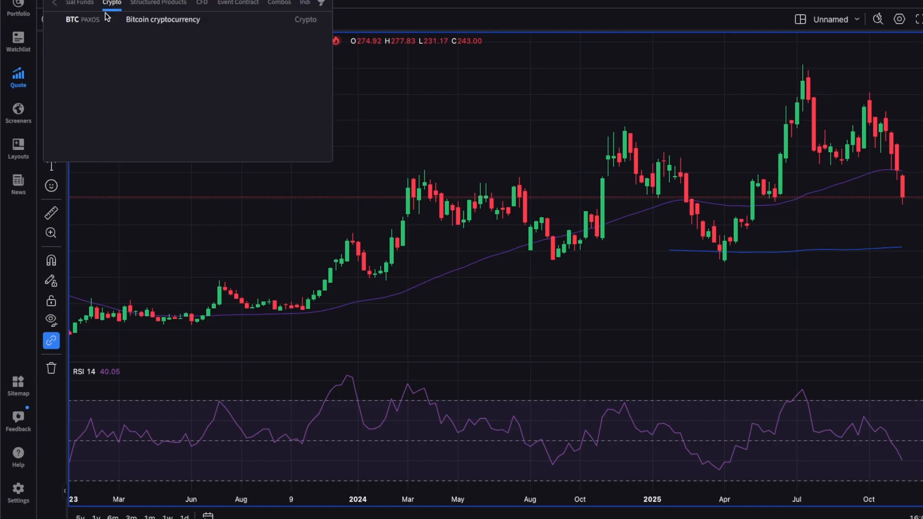
left_click(150, 21)
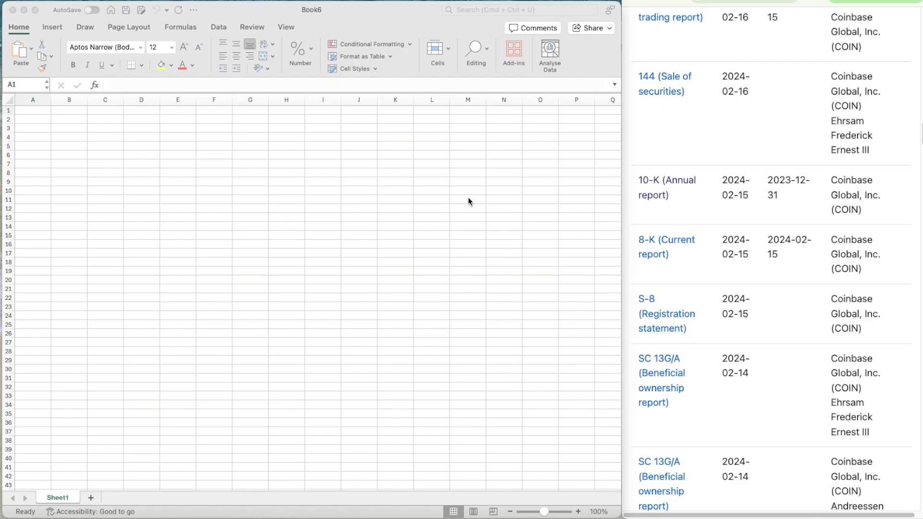
Look through page 6 of the Coinbase EDGAR filing results for the 10-K covering the year ended 2023-12-31
left_click(527, 202)
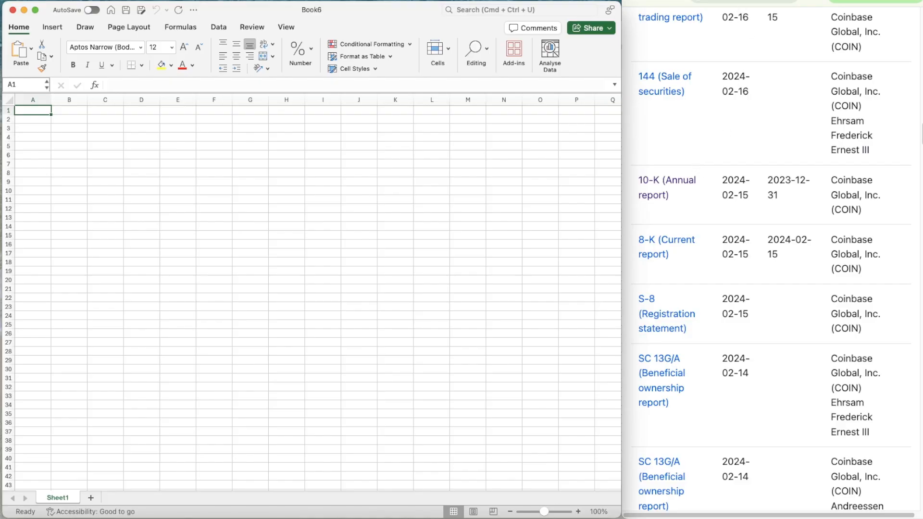
scroll(724, 185, "up", 1)
scroll(725, 191, "up", 15)
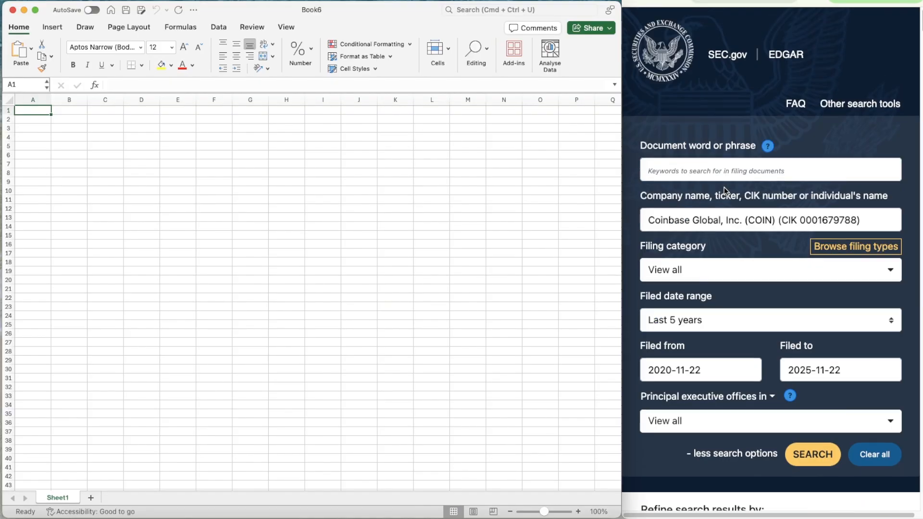
scroll(750, 223, "down", 10)
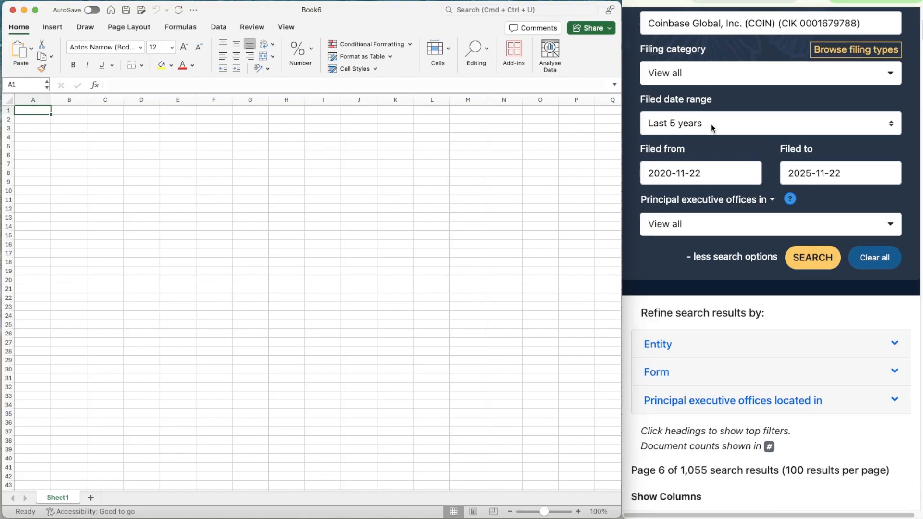
scroll(713, 124, "up", 5)
scroll(753, 202, "down", 15)
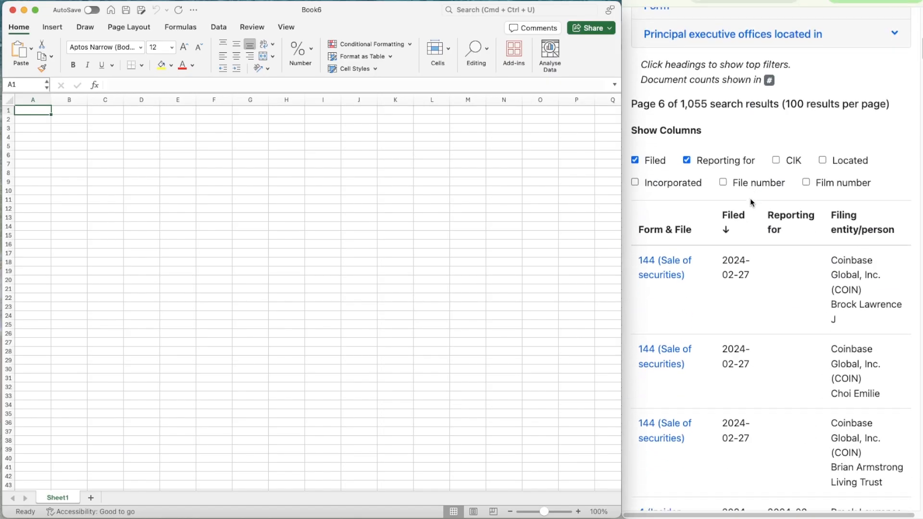
scroll(749, 199, "down", 5)
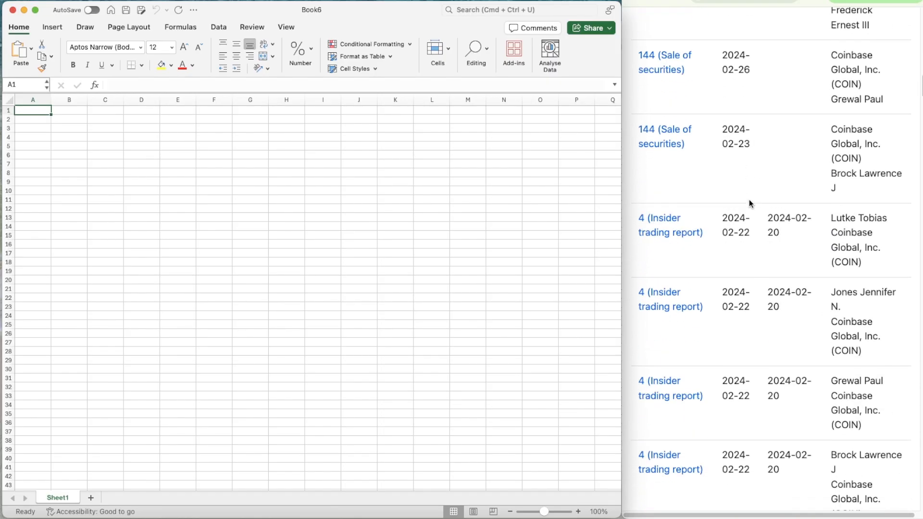
scroll(750, 202, "down", 15)
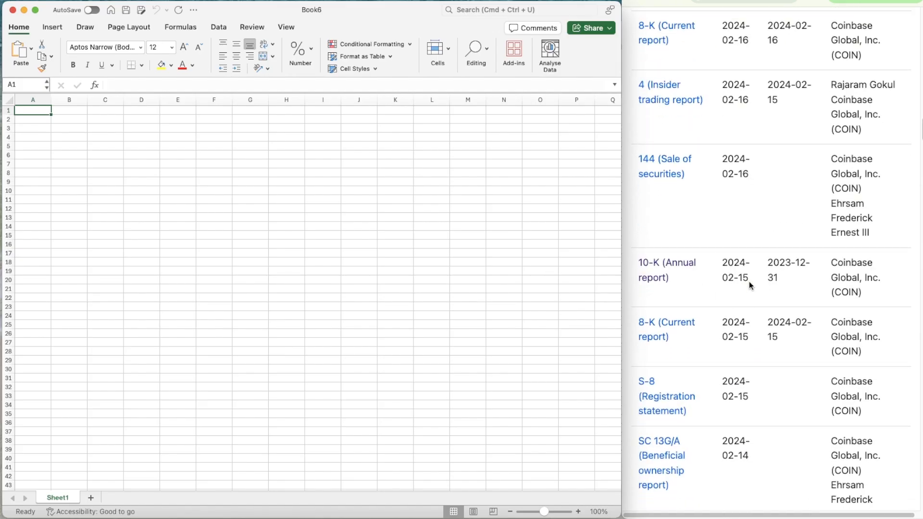
scroll(750, 281, "down", 20)
scroll(752, 284, "down", 20)
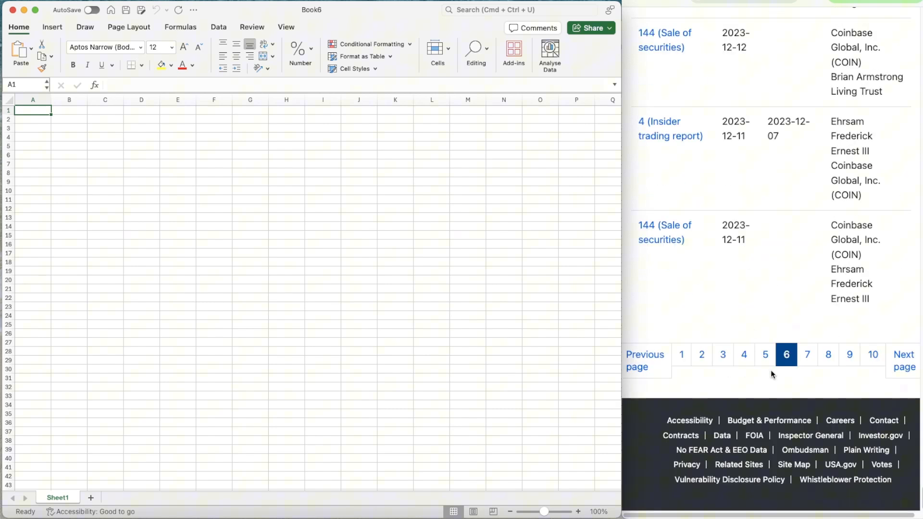
Go to page 2 of the Coinbase filing results and find the 10-K covering the year ended 2024-12-31
left_click(702, 355)
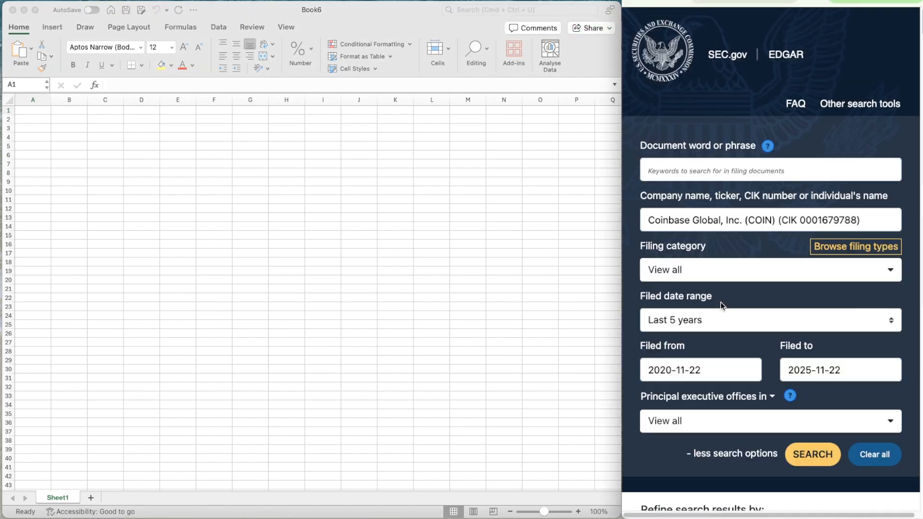
scroll(720, 302, "down", 20)
scroll(702, 285, "down", 15)
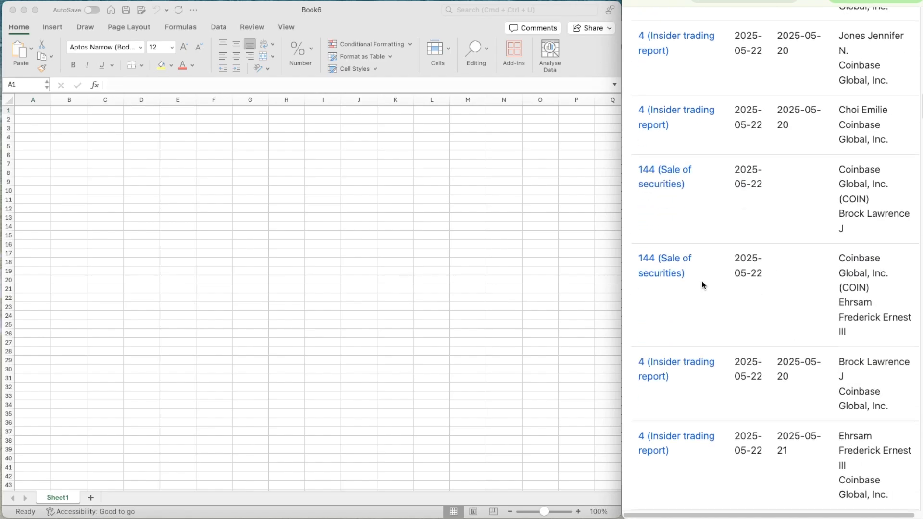
scroll(701, 285, "down", 20)
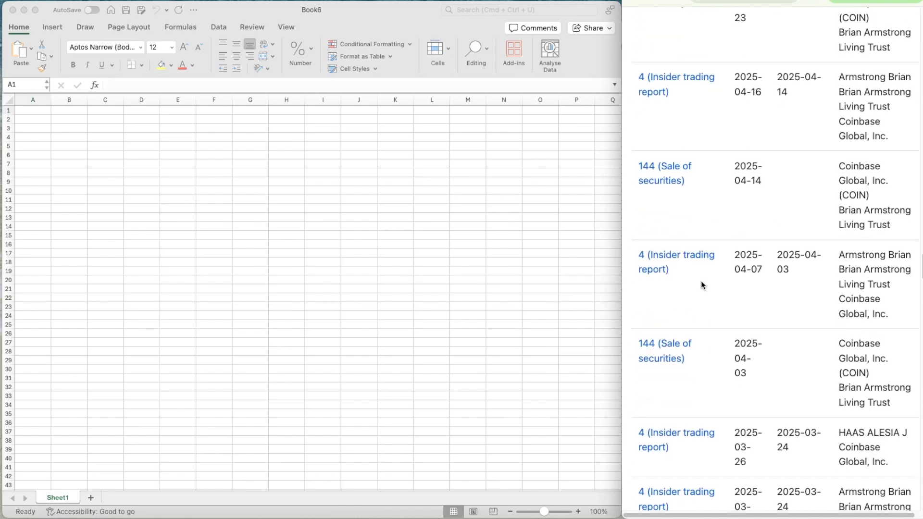
scroll(701, 281, "down", 15)
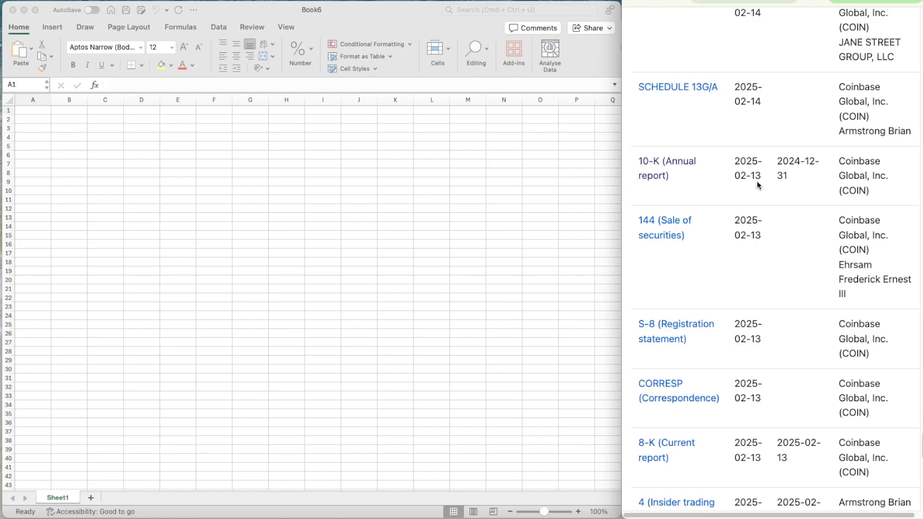
scroll(748, 390, "down", 10)
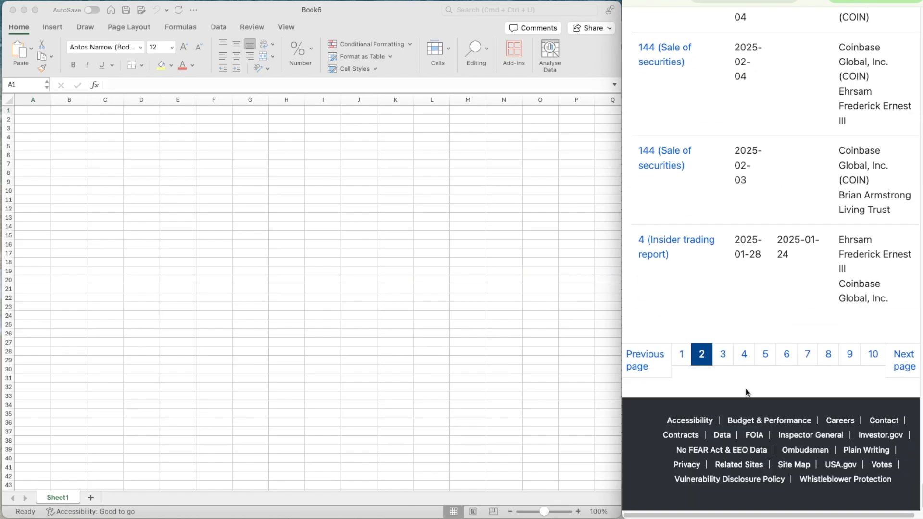
Go to page 1 of the Coinbase filing results and look through the latest filings for the quarterly report
left_click(685, 353)
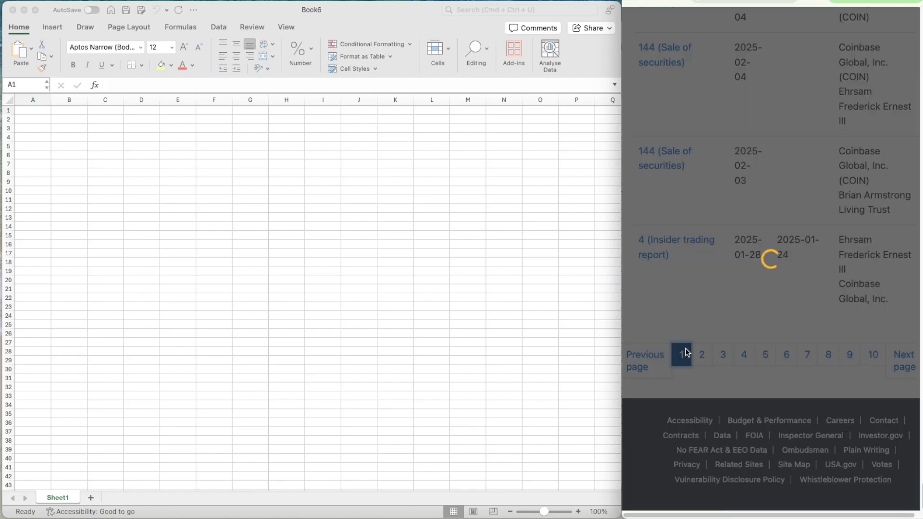
scroll(720, 294, "down", 7)
scroll(719, 297, "down", 15)
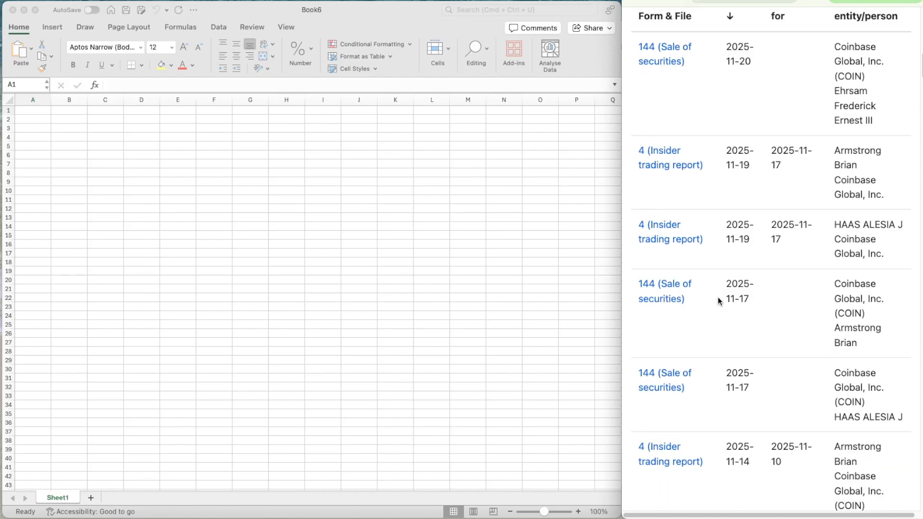
scroll(710, 247, "down", 12)
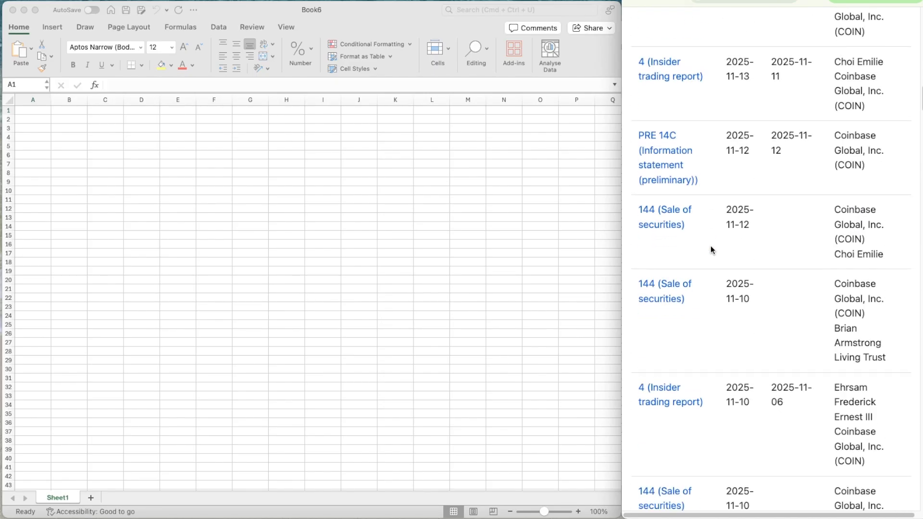
scroll(711, 249, "down", 15)
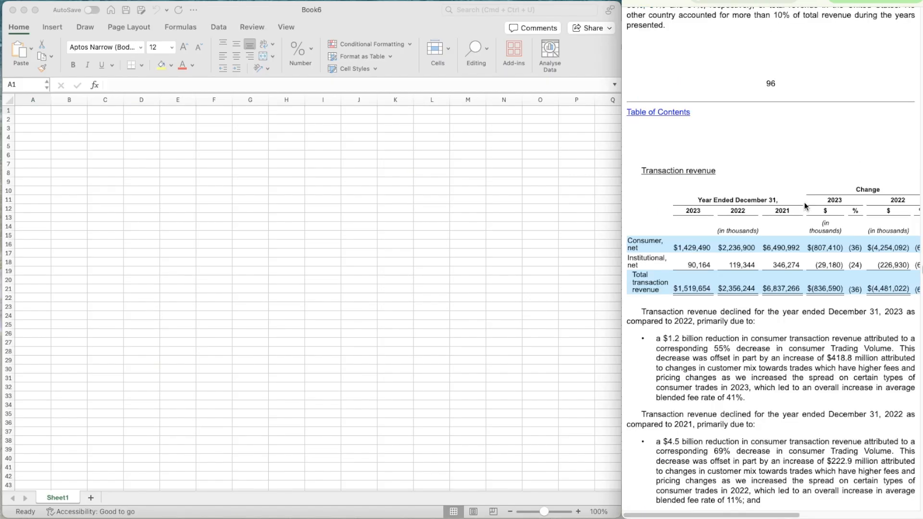
Examine the transaction revenue tables and the Consolidated Statements of Operations in the 2023 and 2024 annual reports
scroll(777, 165, "down", 1)
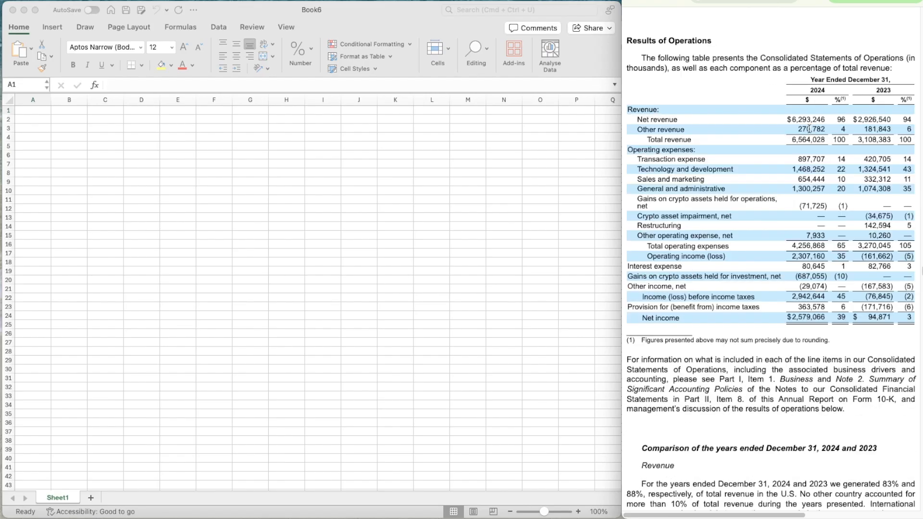
scroll(810, 129, "down", 6)
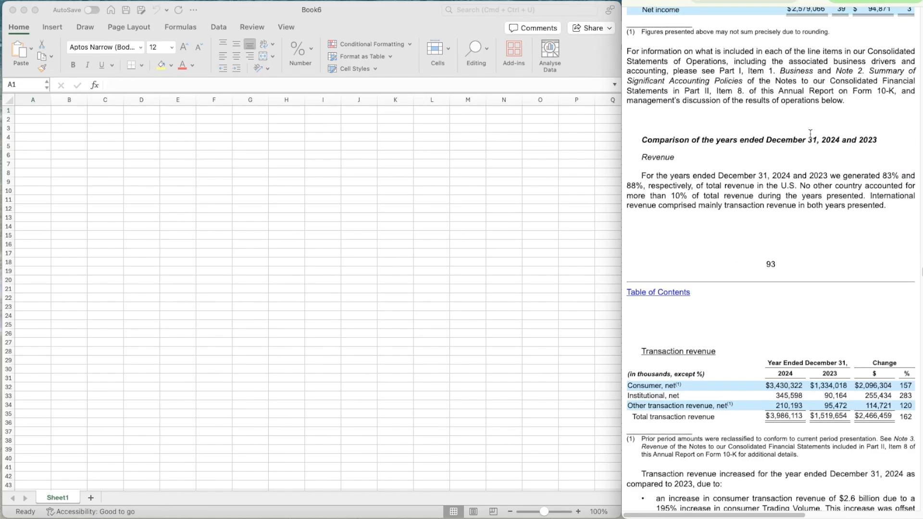
scroll(810, 136, "up", 3)
scroll(810, 136, "up", 3)
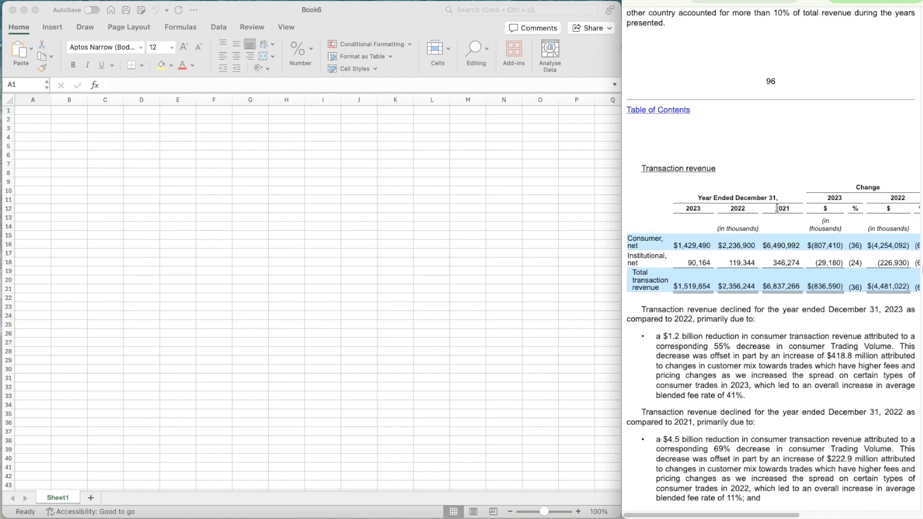
Examine the revenue-by-type and geographic revenue tables in the quarterly report for September 30, 2025
scroll(779, 226, "down", 1)
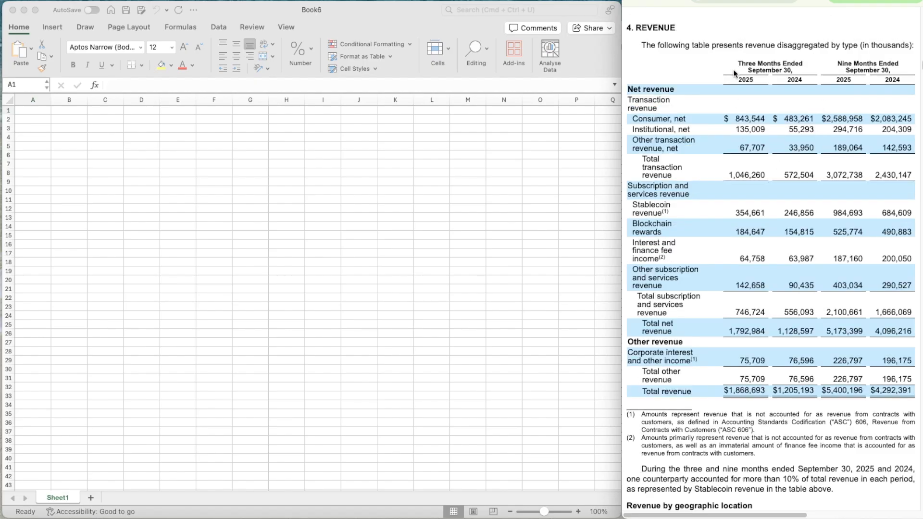
scroll(818, 277, "down", 5)
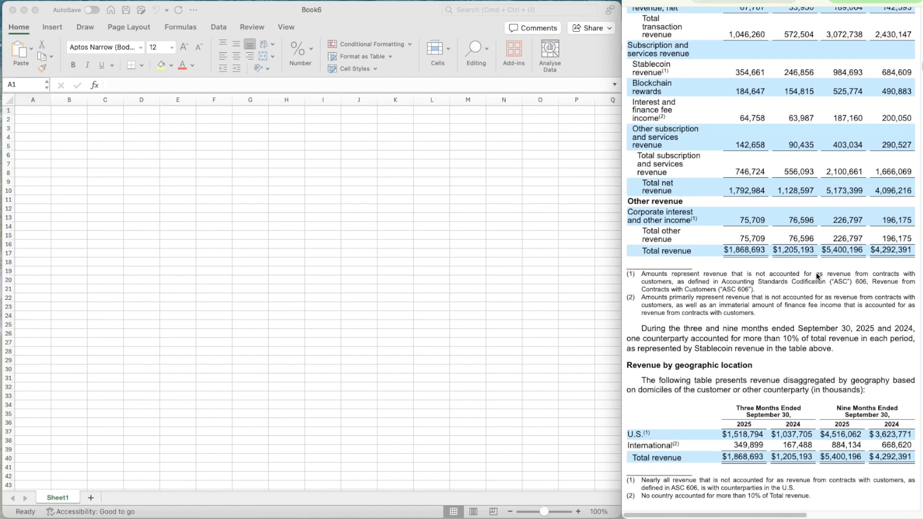
scroll(817, 275, "down", 5)
scroll(799, 313, "up", 8)
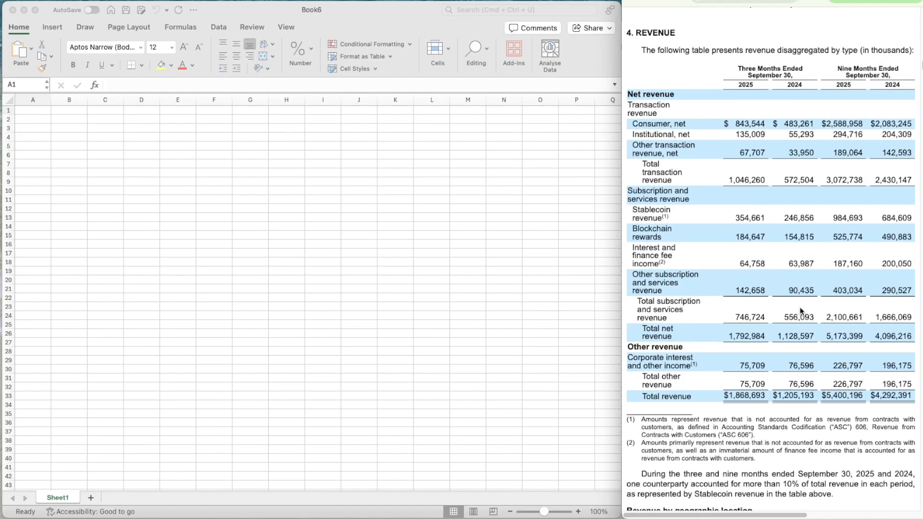
In the blank Excel workbook Book6, turn off the gridlines of Sheet1 and freeze its first column
left_click(386, 224)
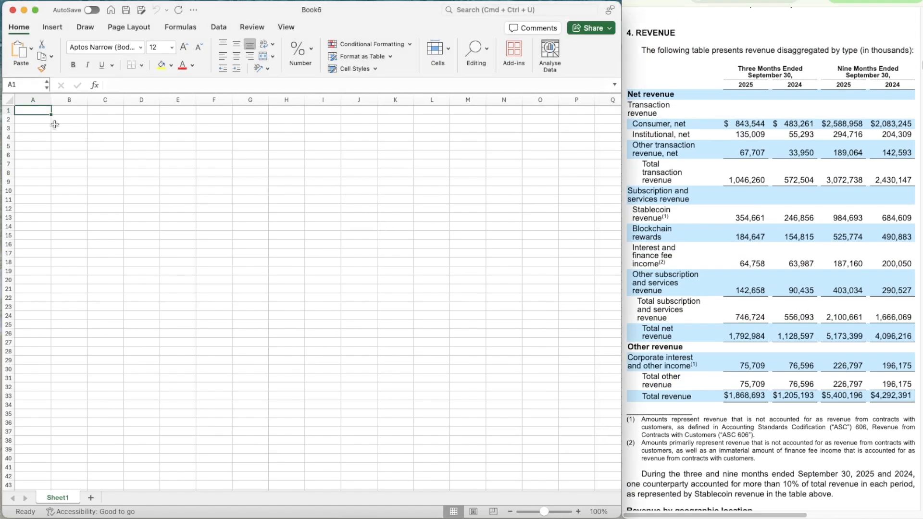
left_click(142, 32)
left_click(439, 56)
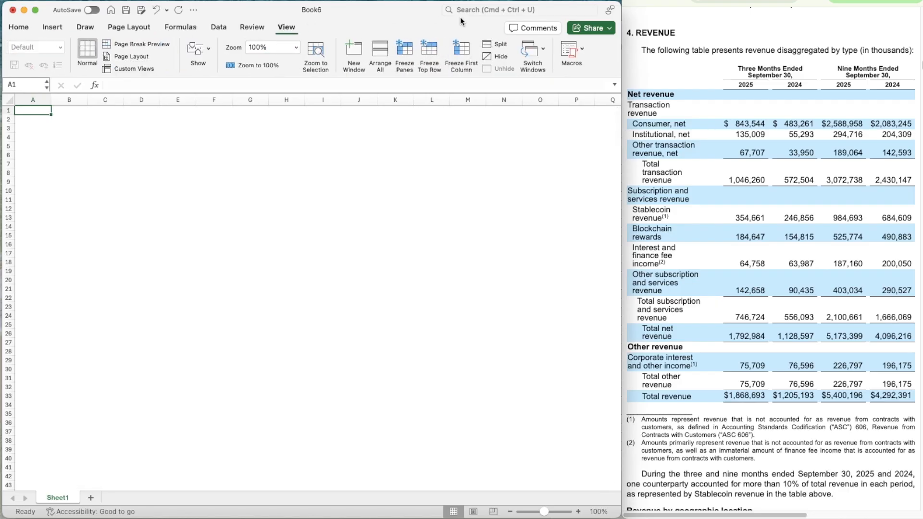
left_click(466, 55)
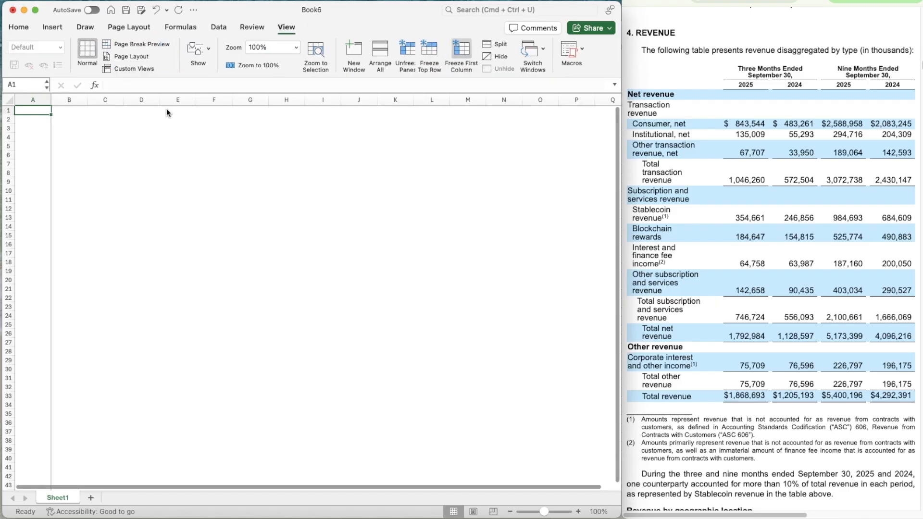
Insert a column before column A, making column A narrow and column B wide
right_click(33, 100)
left_click(45, 162)
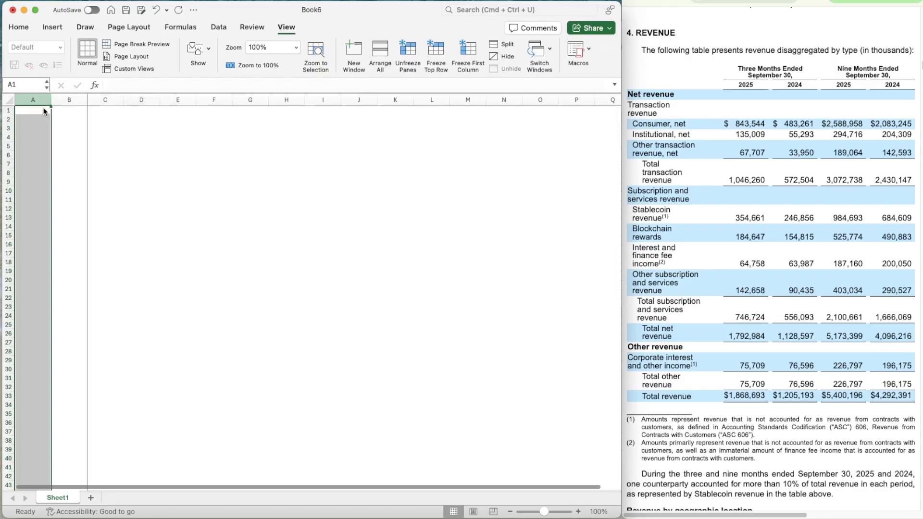
left_click_drag(49, 99, 115, 99)
Enter COIN in cell A1 and convert it to the Stocks data type for Coinbase Global, Inc. on the Nasdaq Stock Market
left_click(20, 110)
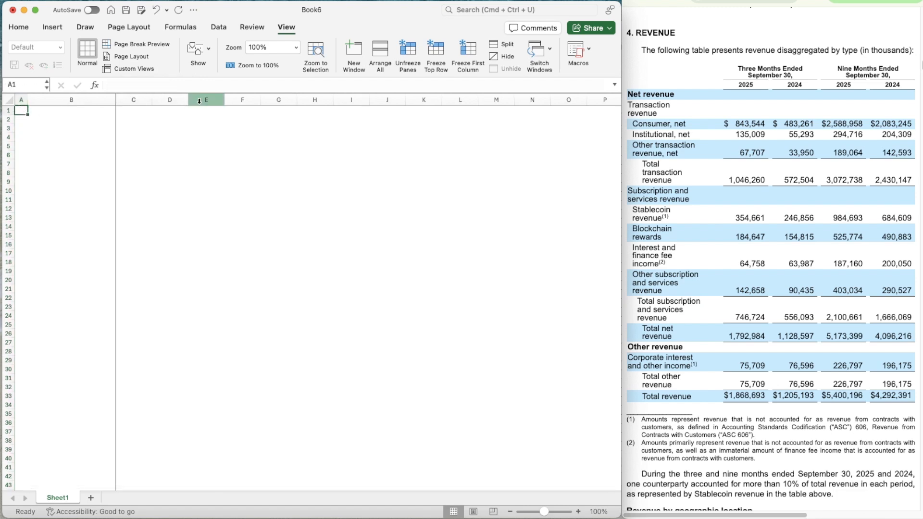
type("COIN")
left_click(215, 28)
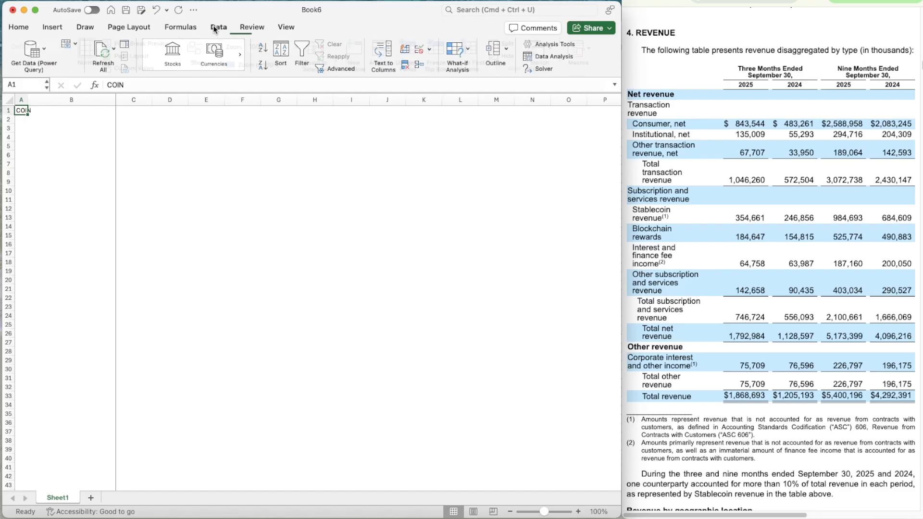
left_click(168, 50)
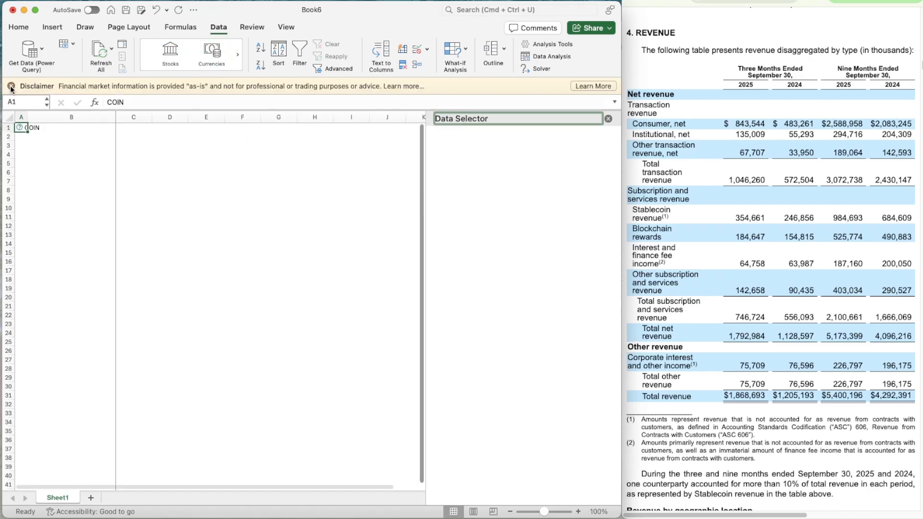
left_click(11, 87)
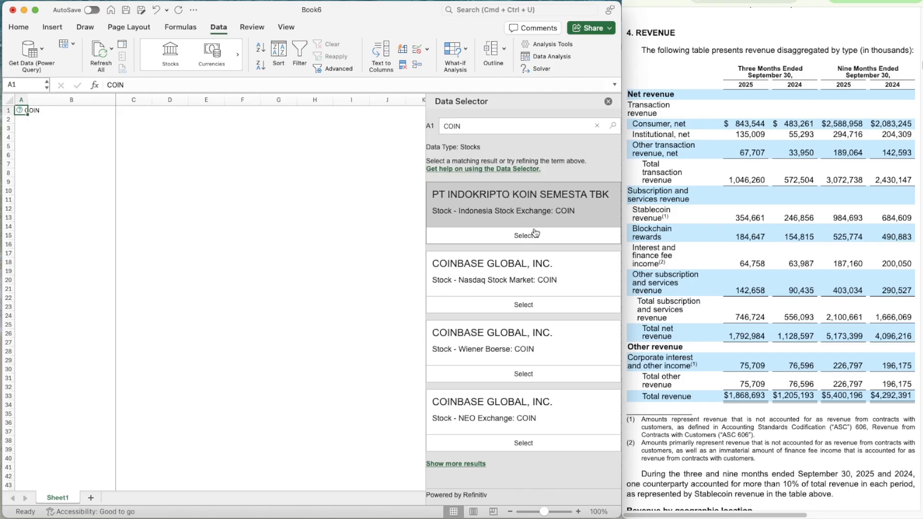
left_click(531, 305)
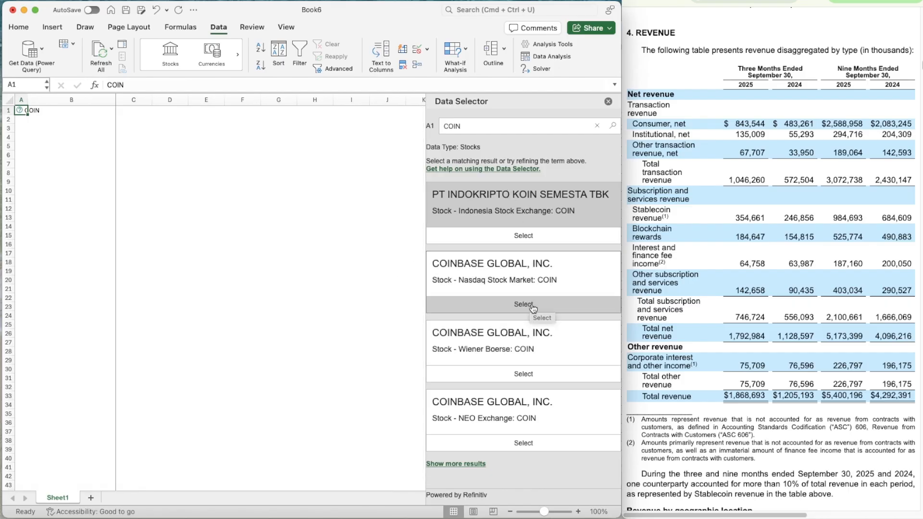
Select cell C3 and set the worksheet zoom to 120%
left_click(82, 135)
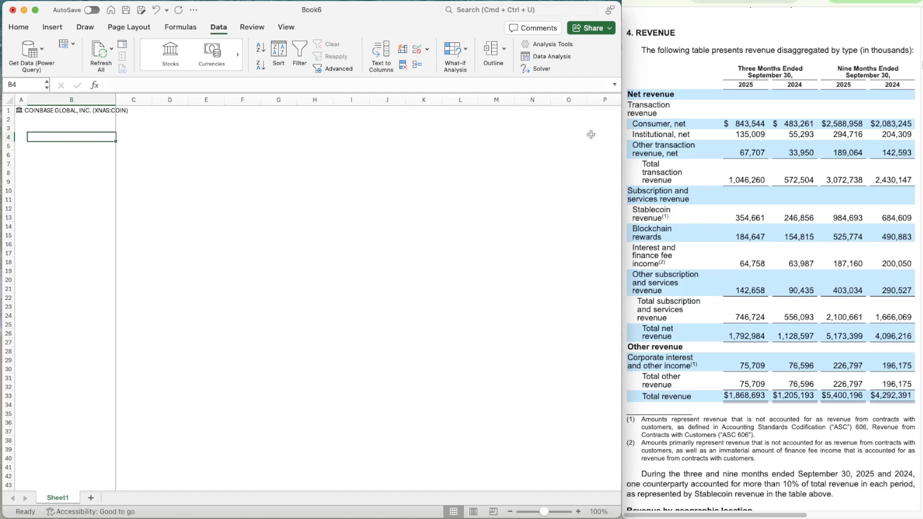
key("Up")
key("Right")
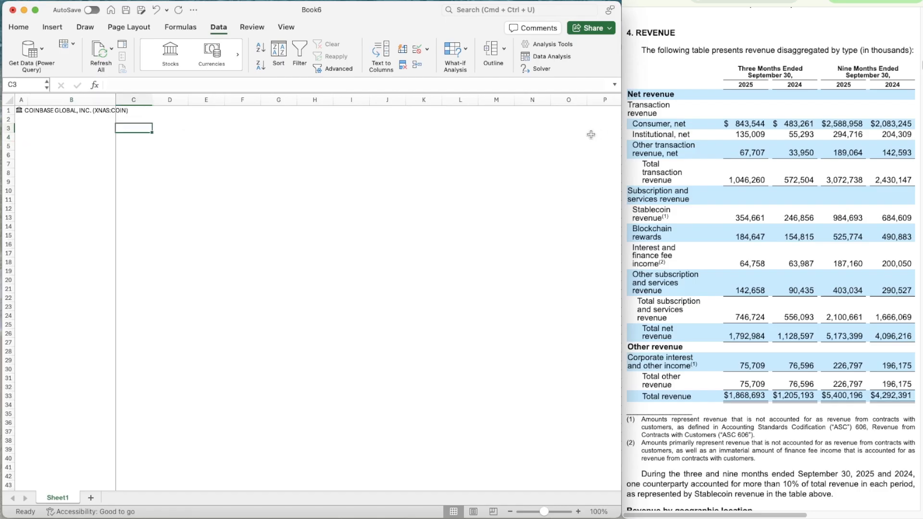
left_click(579, 511)
left_click(578, 512)
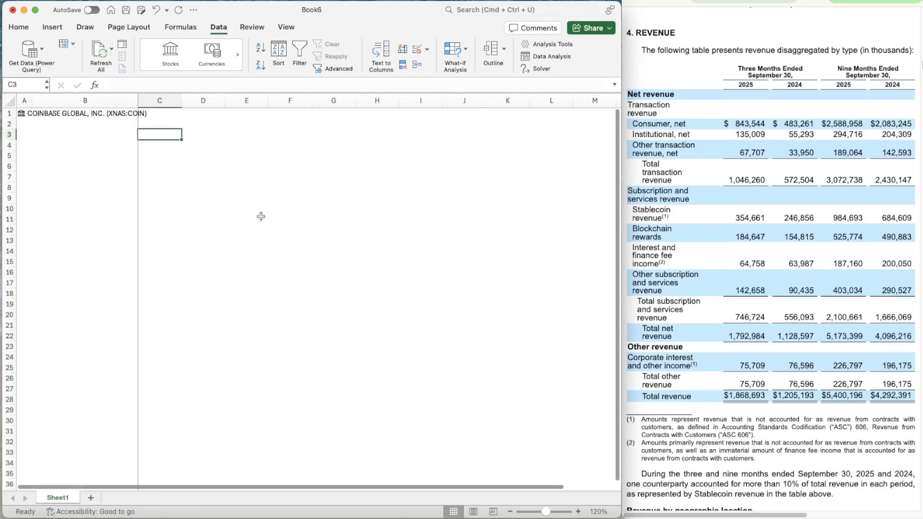
Enter the labels Ticker in cell C3 and Date in cell C4
left_click(84, 165)
key("Up")
key("Up")
key("Up")
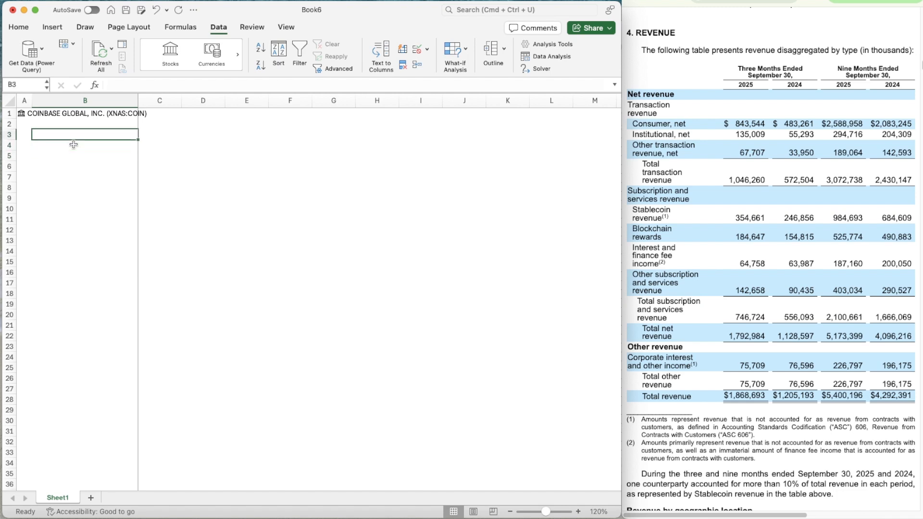
key("Right")
type("Ticker")
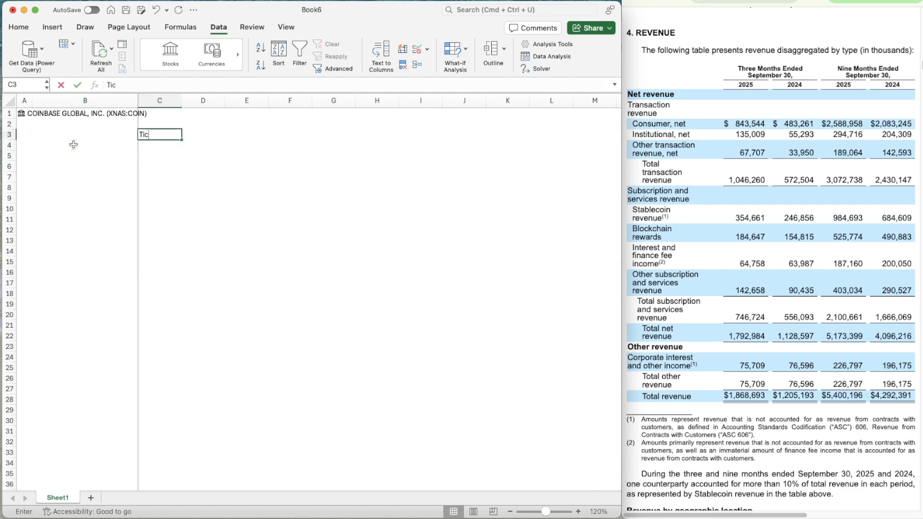
key("Return")
type("Date")
key("Tab")
Enter the labels Current in cell F3 and Implied in cell F4
key("Up")
key("Right")
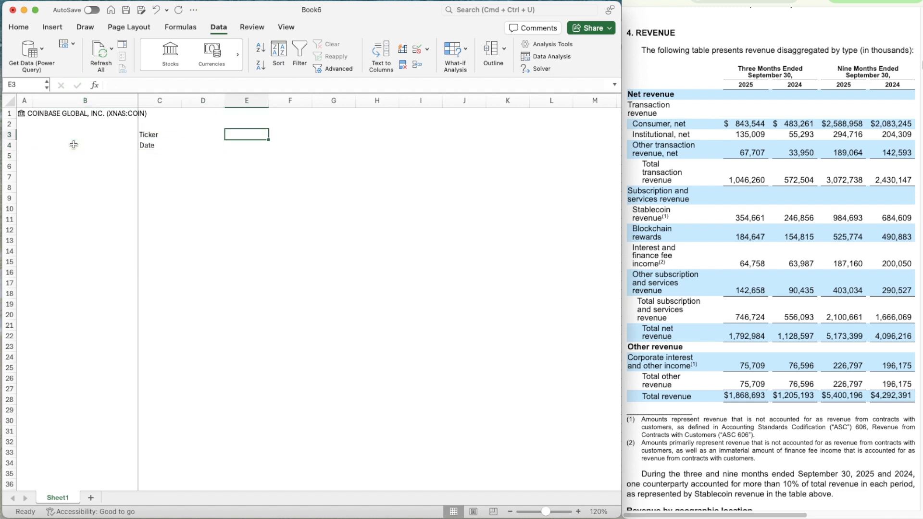
key("Right")
type("Current")
key("Return")
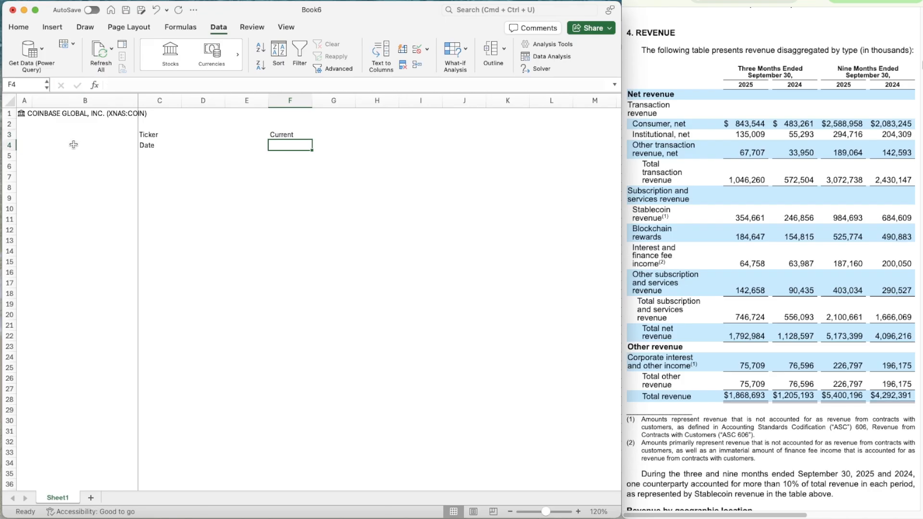
type("Implied")
key("Return")
Enter the label Up/Down in cell I4
key("Up")
key("Right")
key("Right")
key("Right")
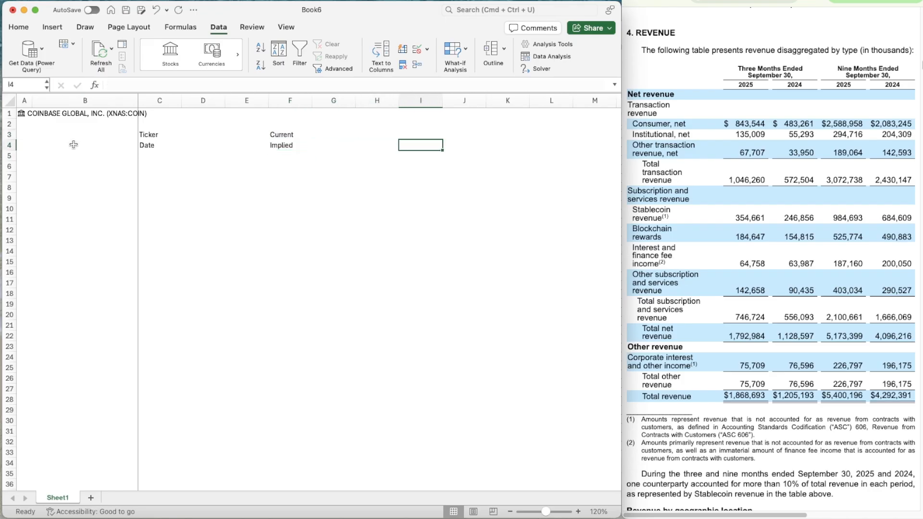
key("Left")
key("Right")
type("Up")
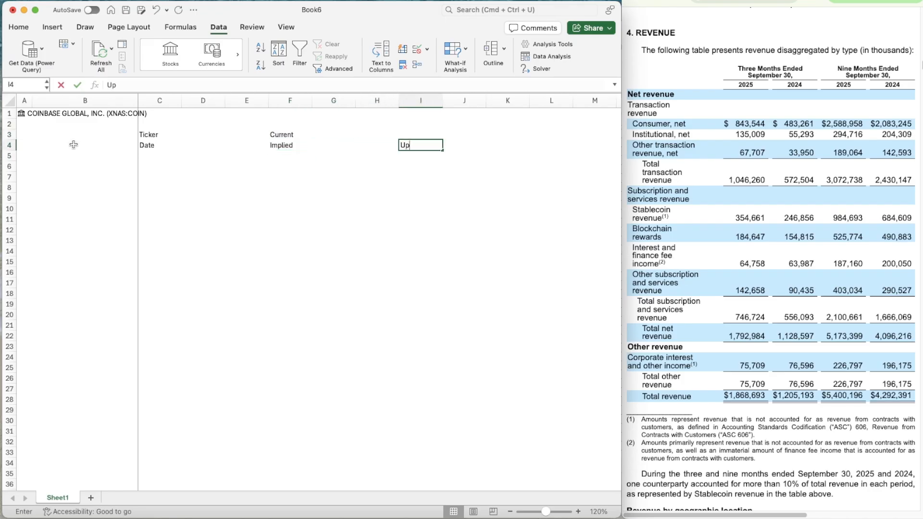
type("/Down")
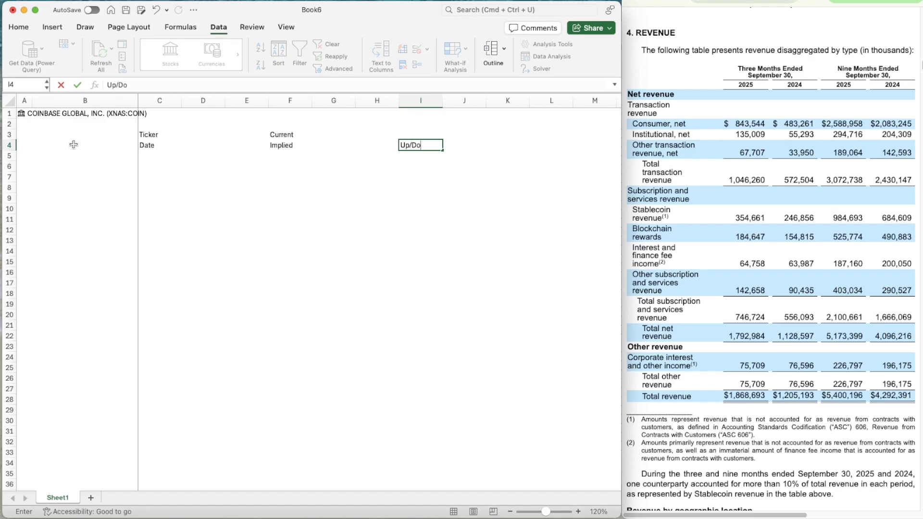
key("Left")
key("Left")
key("Left")
key("Left")
key("Left")
key("Left")
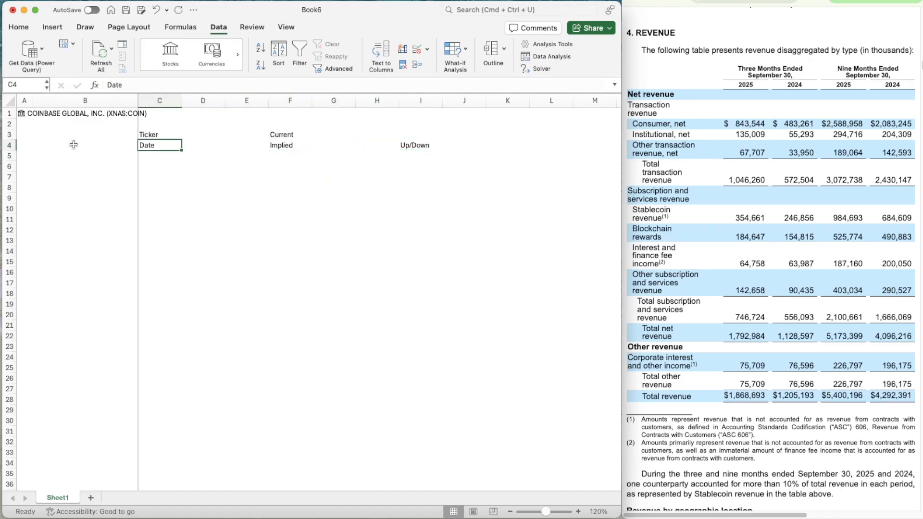
Choose the lightest orange theme colour as the background fill for cells D3:D4
key("Up")
key("Right")
key("shift+Down")
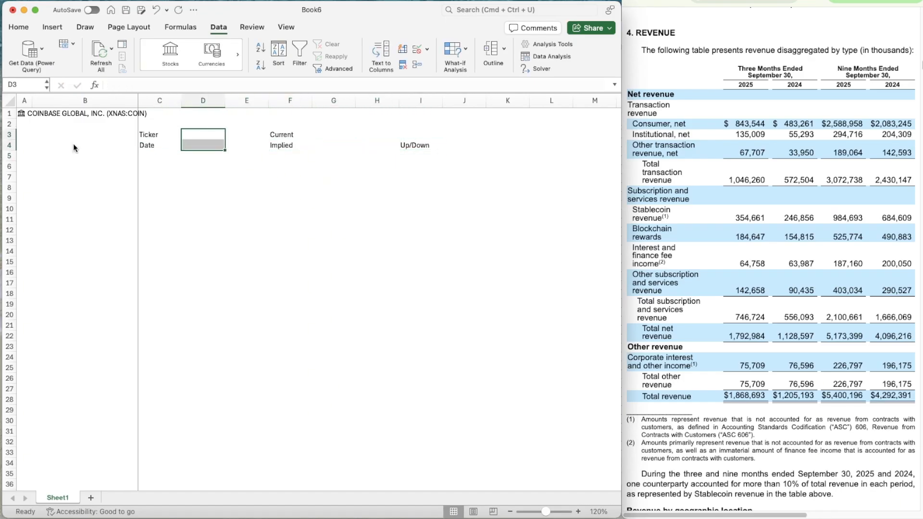
key("super+1")
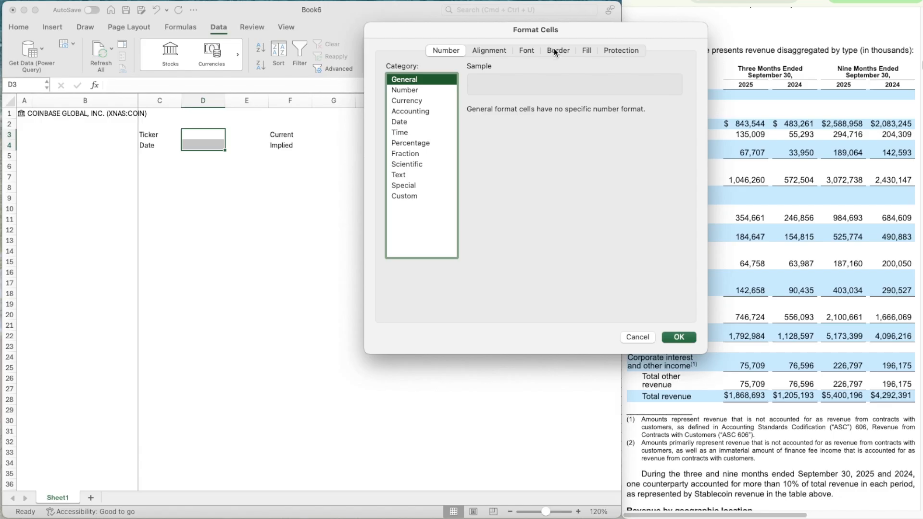
left_click(585, 50)
left_click(453, 94)
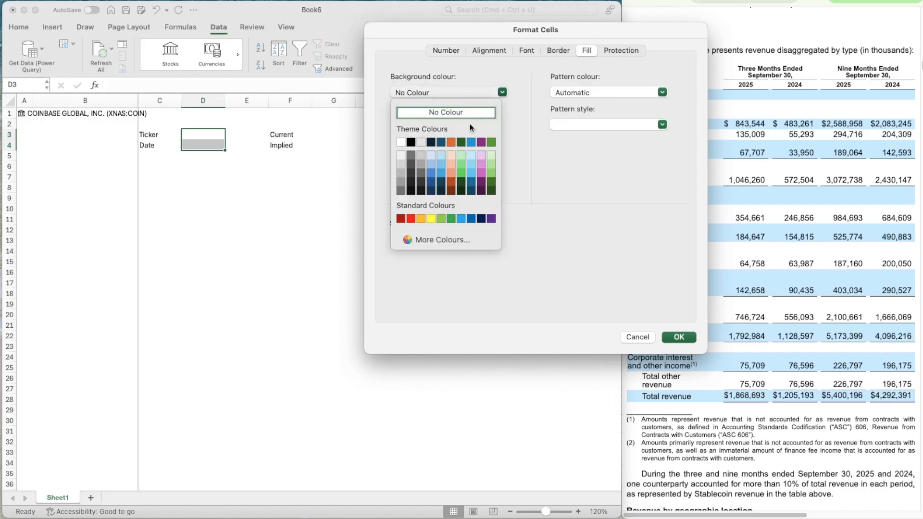
left_click(452, 156)
Add thin dotted outline and inside borders to cells D3:D4 and apply the cell formatting
left_click(554, 50)
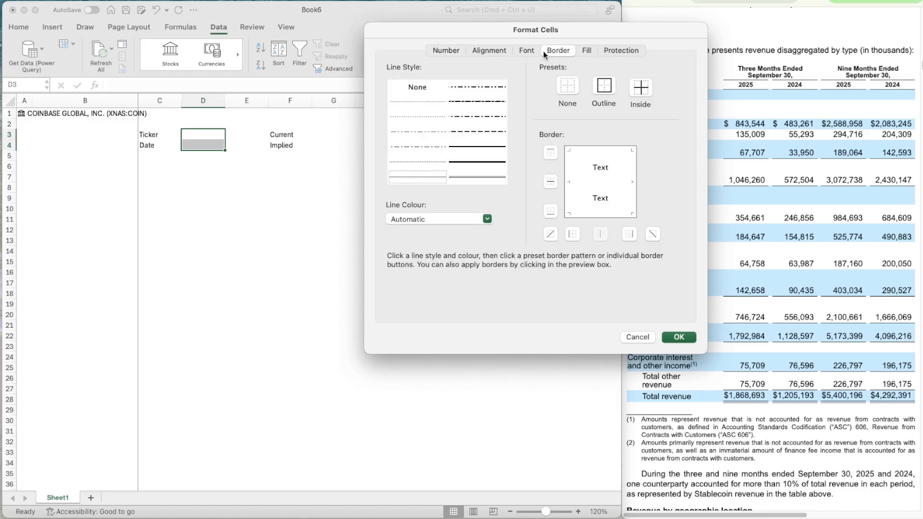
left_click(417, 102)
left_click(604, 85)
left_click(640, 88)
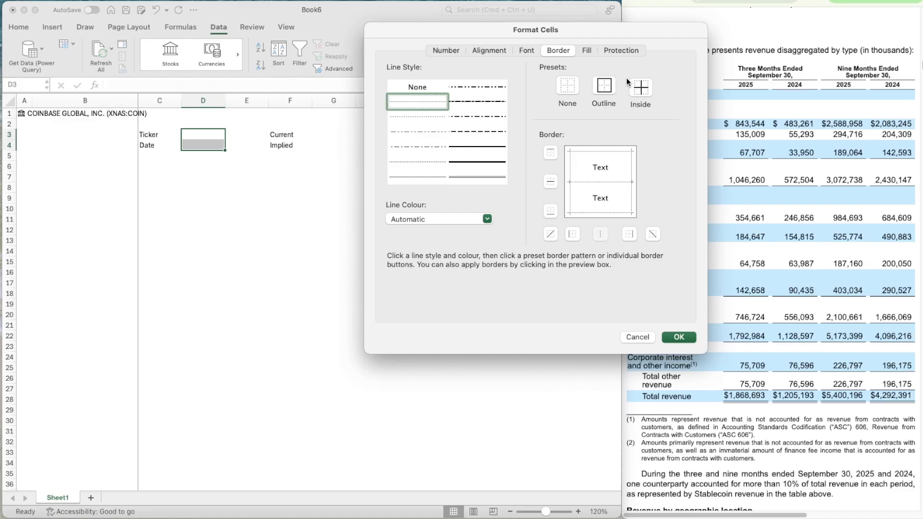
left_click(682, 333)
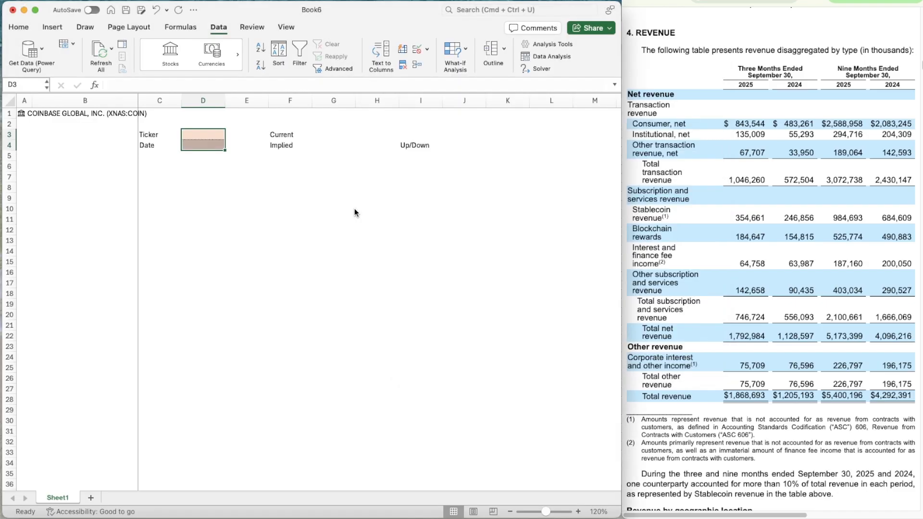
Copy the formatted cells D3:D4 to G3:G4 beside the Current and Implied labels
key("Up")
key("Down")
key("shift+Down")
key("super+c")
key("Right")
key("Right")
Copy the formatted cell G4 to J4 beside the Up/Down label
key("Right")
key("super+v")
key("Down")
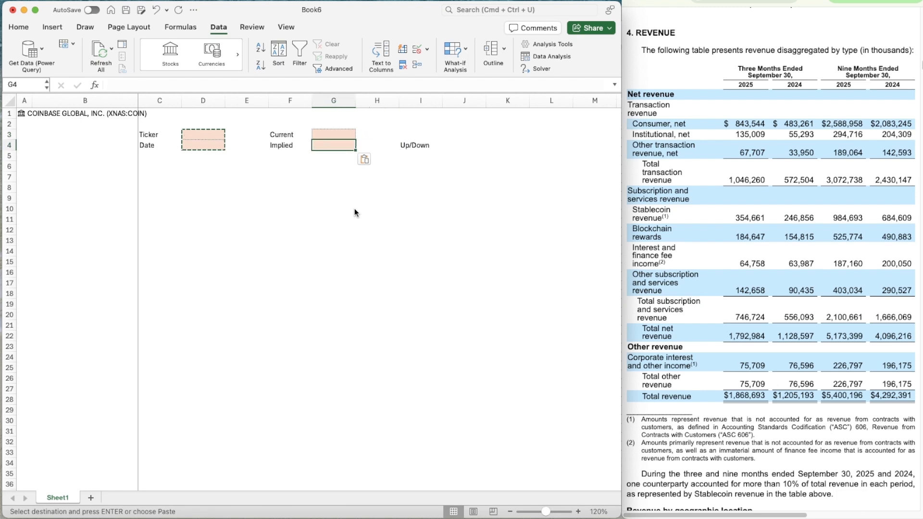
key("super+c")
key("Right")
key("Right")
key("Right")
key("super+v")
In cell D3, enter a formula that pulls the Ticker symbol field from the stock in A1
key("Left")
key("Left")
key("Left")
key("Left")
key("Left")
key("Left")
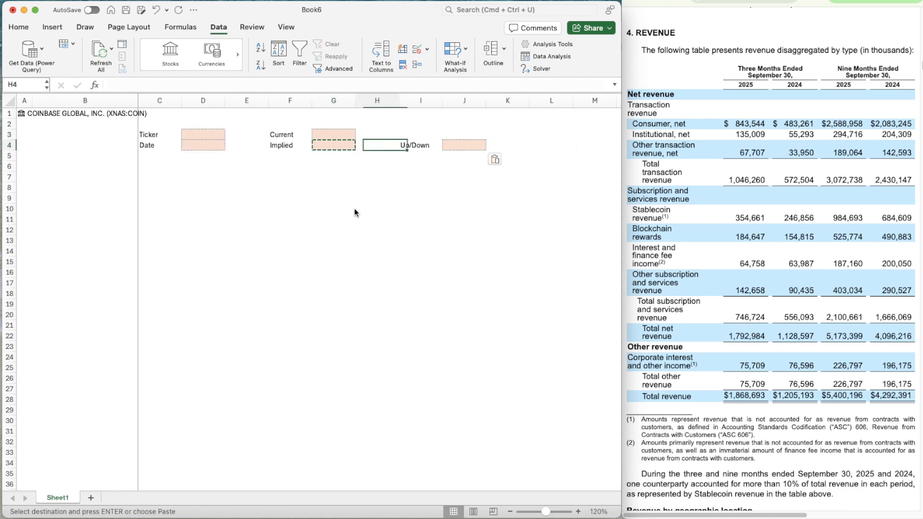
key("Up")
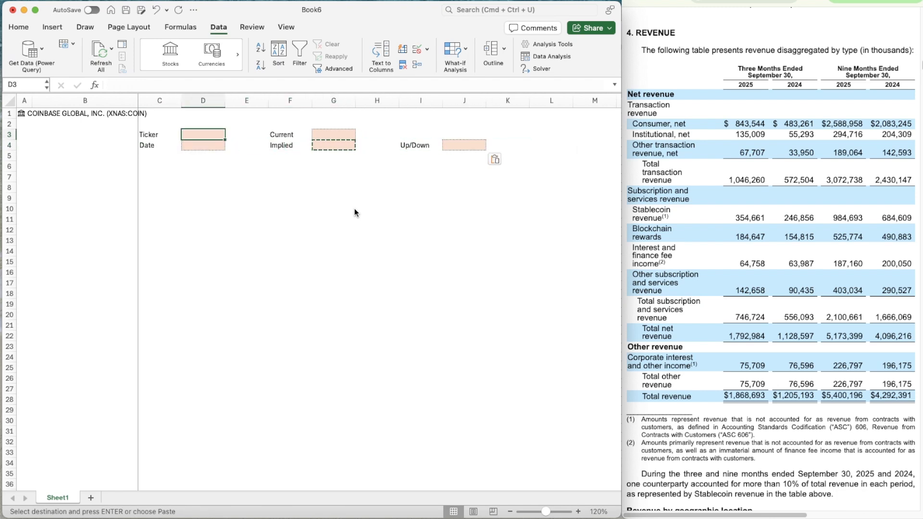
type("=A1.[")
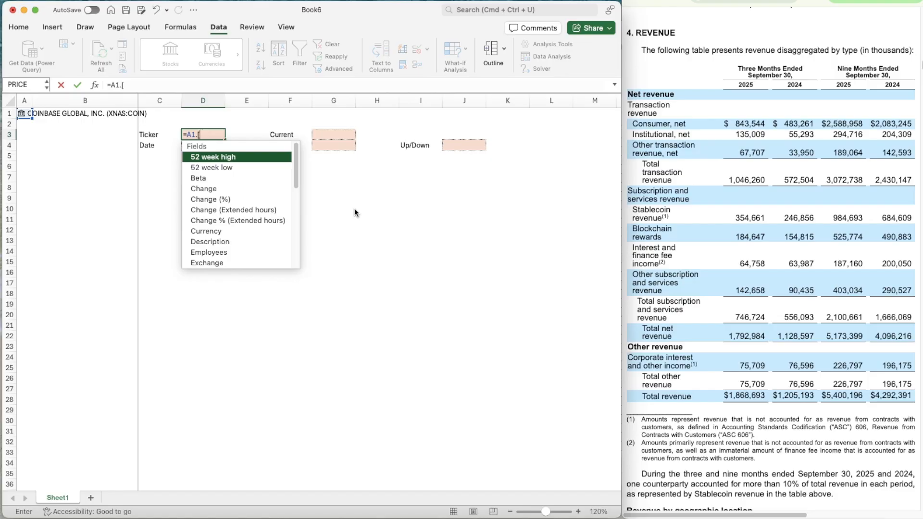
type("tic")
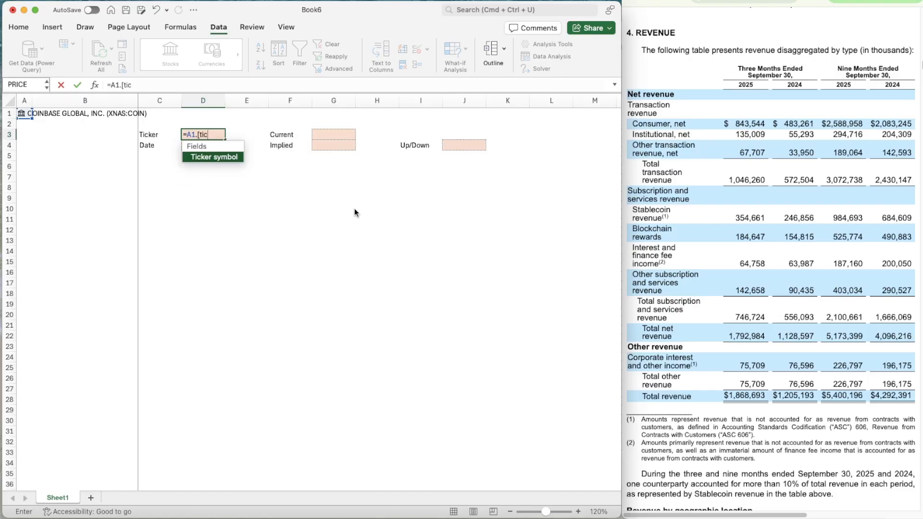
key("Tab")
key("Return")
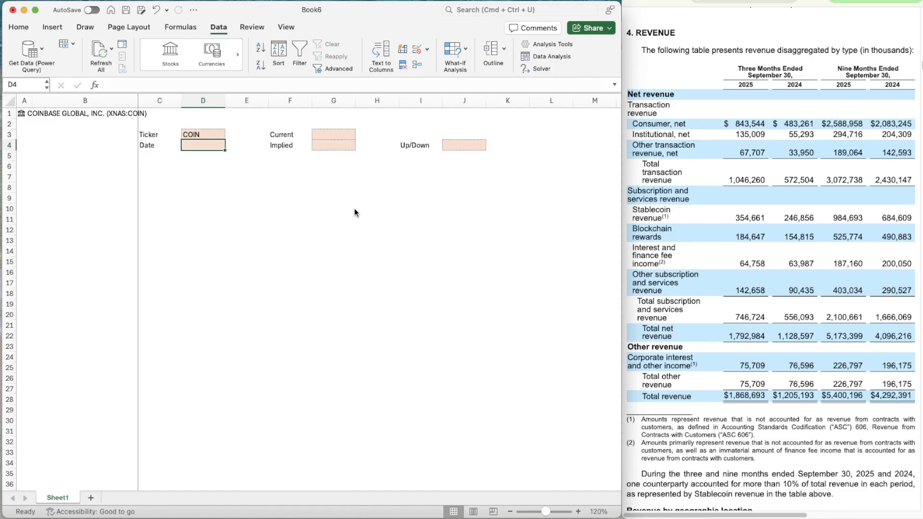
Enter the date 22/11/2025 in cell D4
type("22/11/2025")
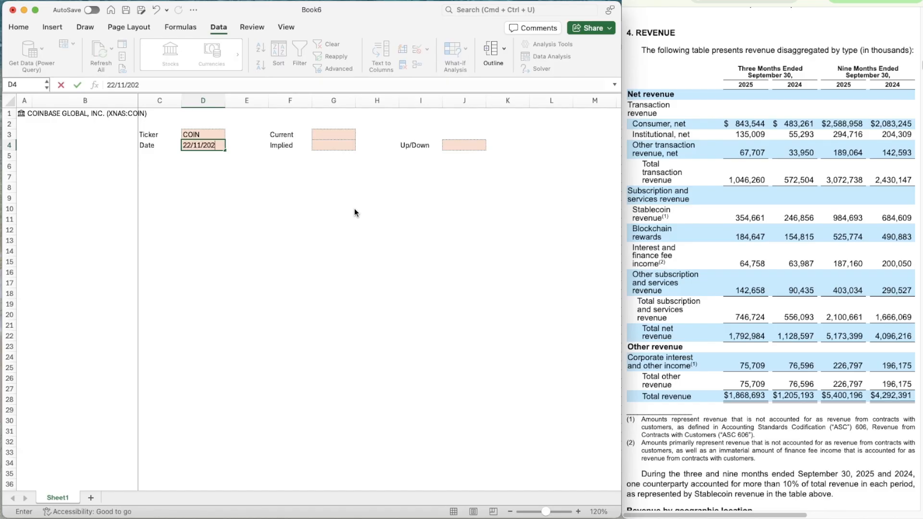
key("Right")
key("Right")
key("Right")
In cell G3, enter a formula that pulls the Price field from the stock in A1
key("Up")
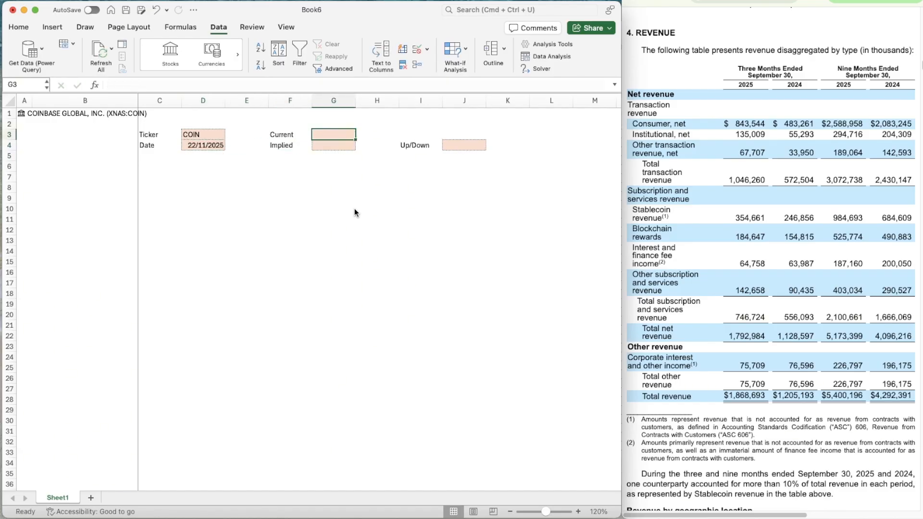
type("=A1/")
key("BackSpace")
type(".")
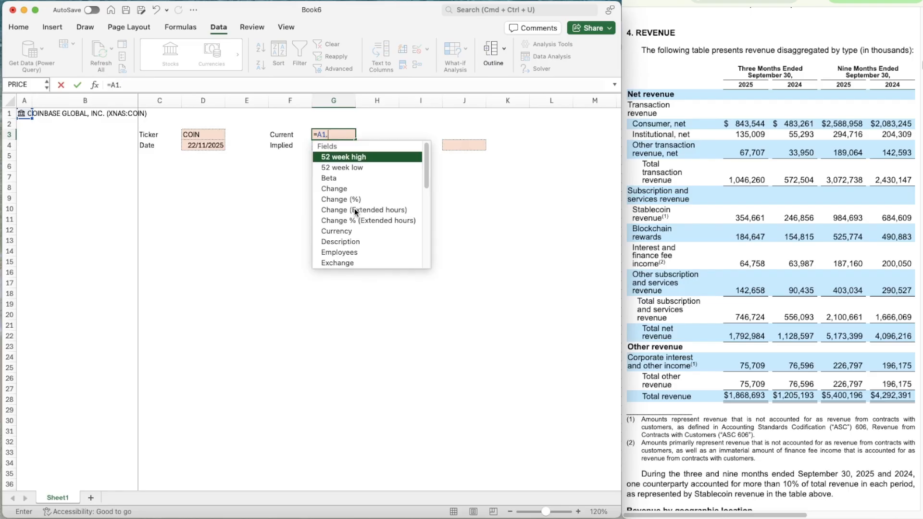
type("[pri")
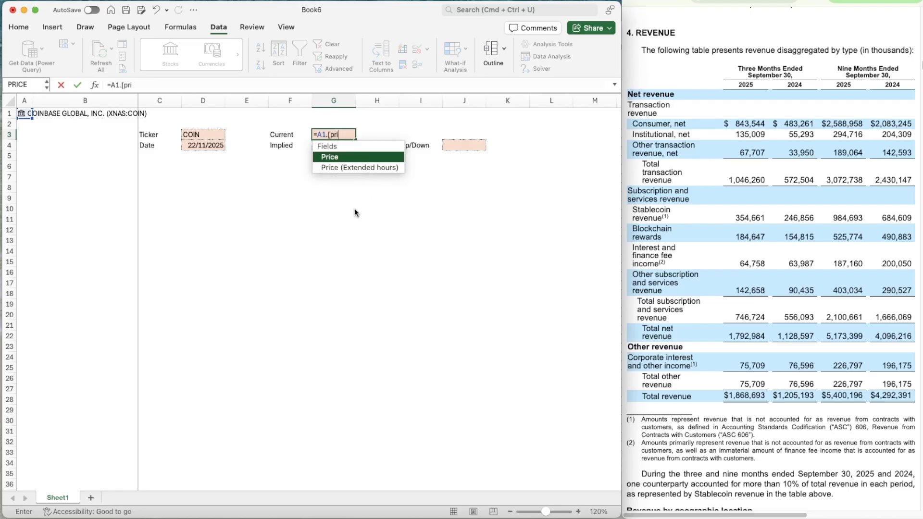
key("Tab")
key("Return")
key("Right")
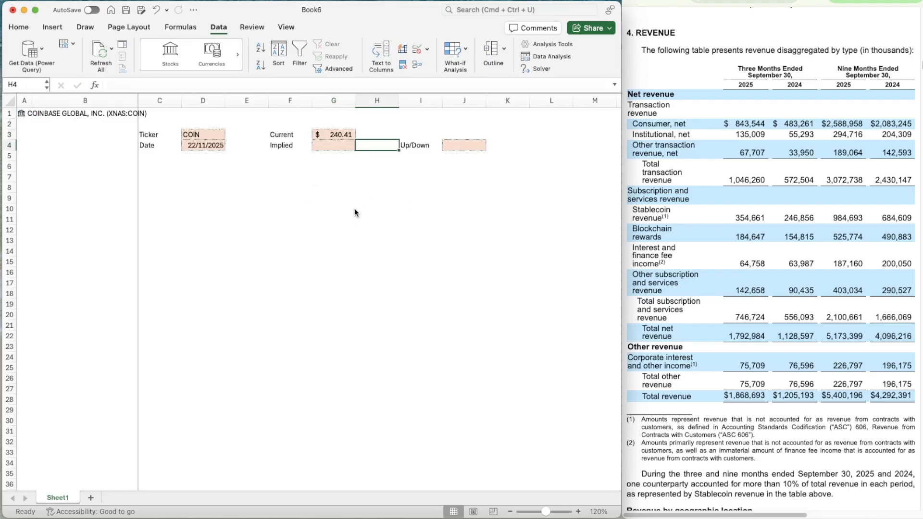
key("Left")
key("Right")
key("Right")
key("Right")
key("Left")
key("Left")
key("Left")
key("Down")
key("Down")
key("Left")
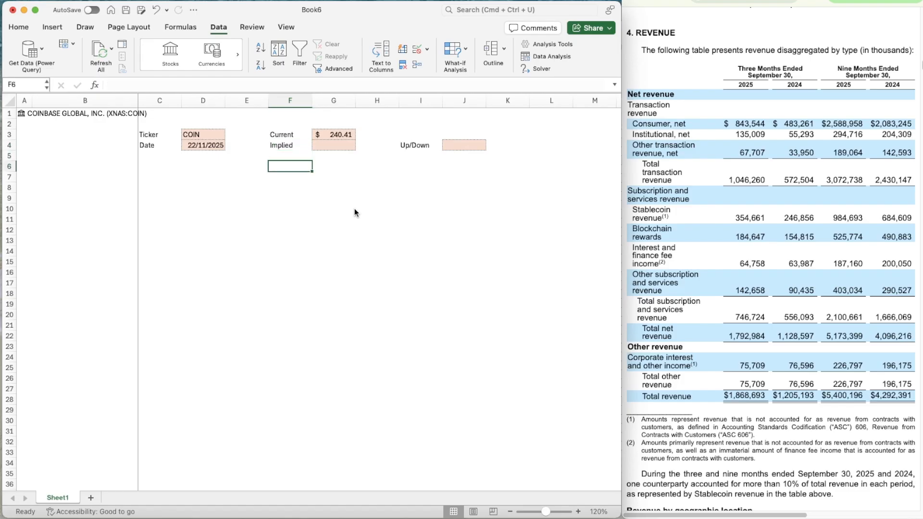
key("Left")
key("Left")
key("Left")
key("Left")
key("Left")
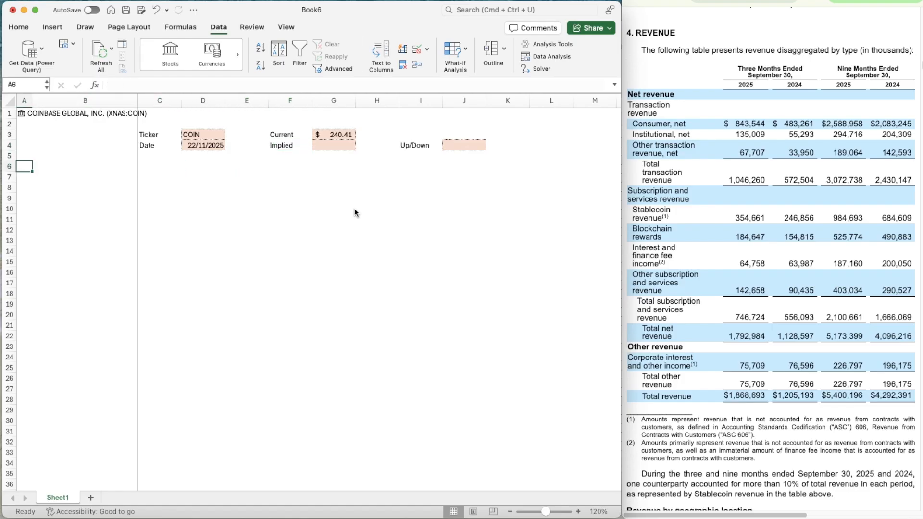
key("Up")
key("Up")
key("Up")
Centre the contents of column A and enter X in cell A6
left_click(24, 101)
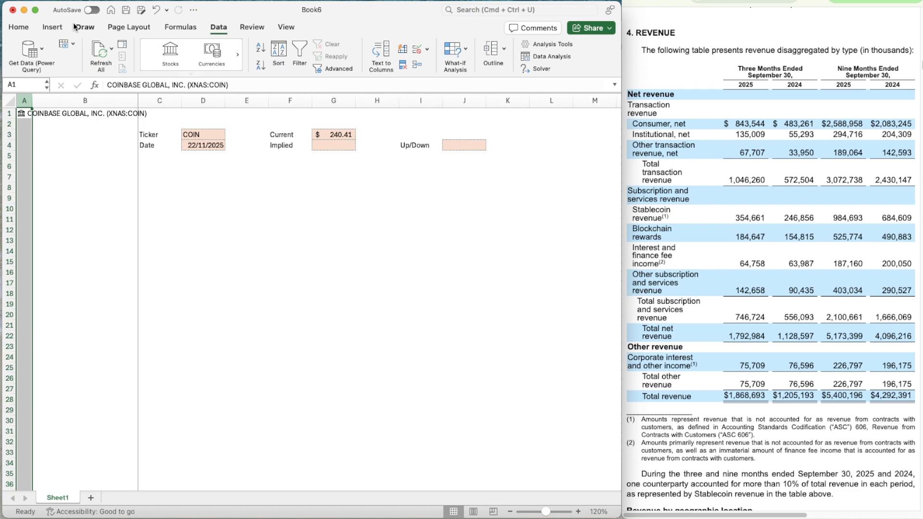
left_click(19, 28)
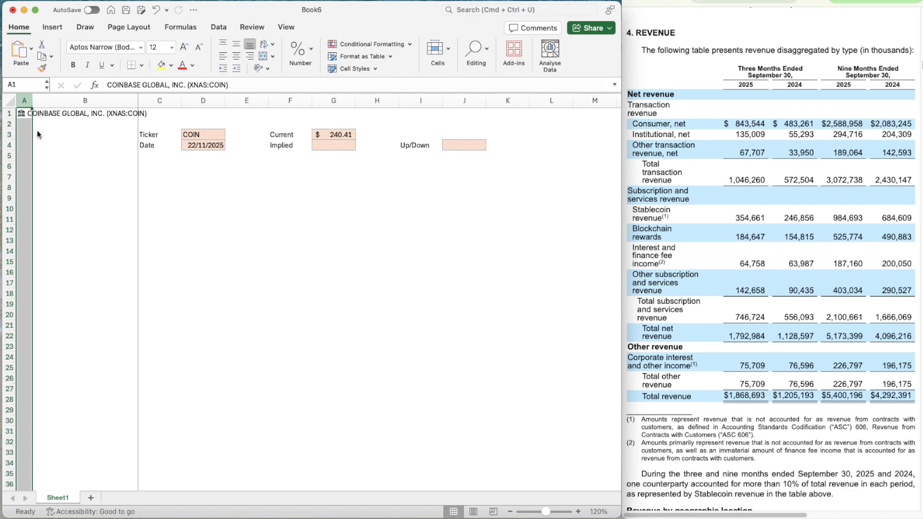
left_click(236, 56)
left_click(24, 165)
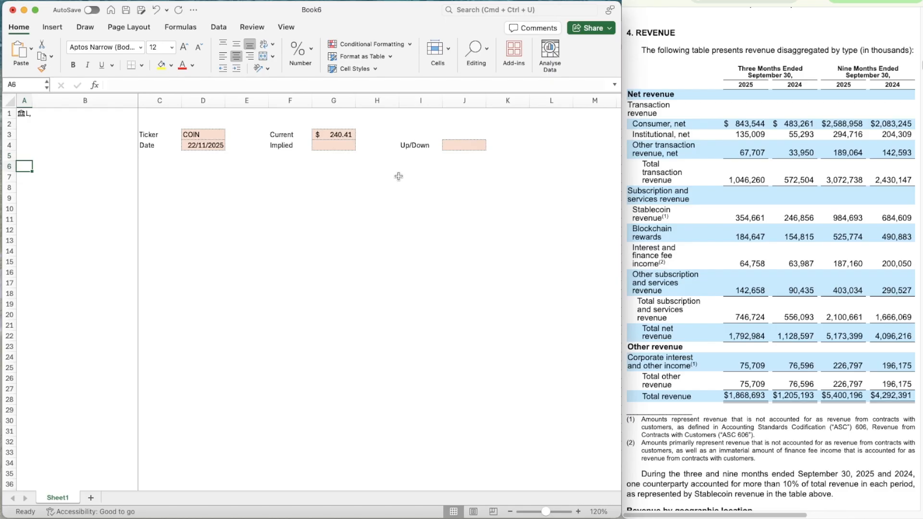
type("X")
key("Tab")
Fill row 6 from column B through M with dark blue and set its font colour to white
key("shift+Right")
key("shift+Right")
key("shift+Right")
key("shift+Right")
key("shift+Right")
key("shift+Right")
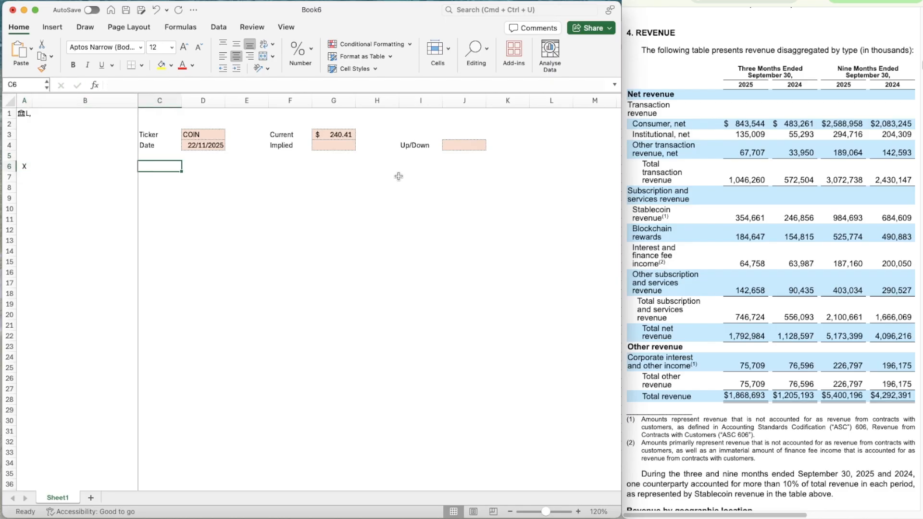
key("shift+Right")
key("shift+Right")
key("shift+Right")
key("shift+Right")
key("shift+Right")
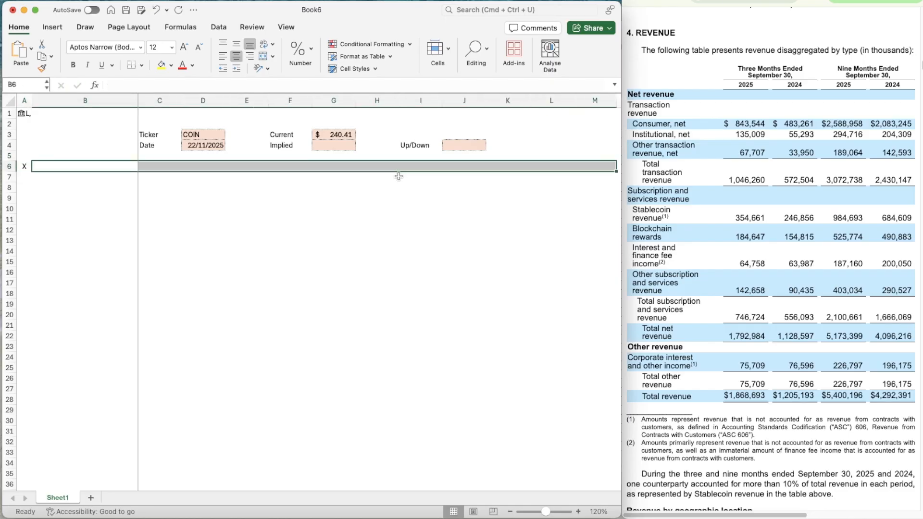
key("super+1")
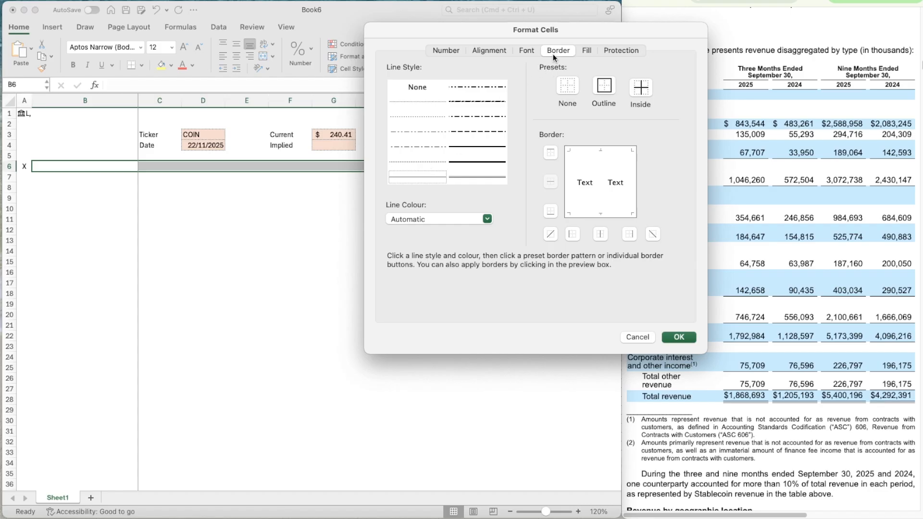
left_click(591, 49)
left_click(453, 92)
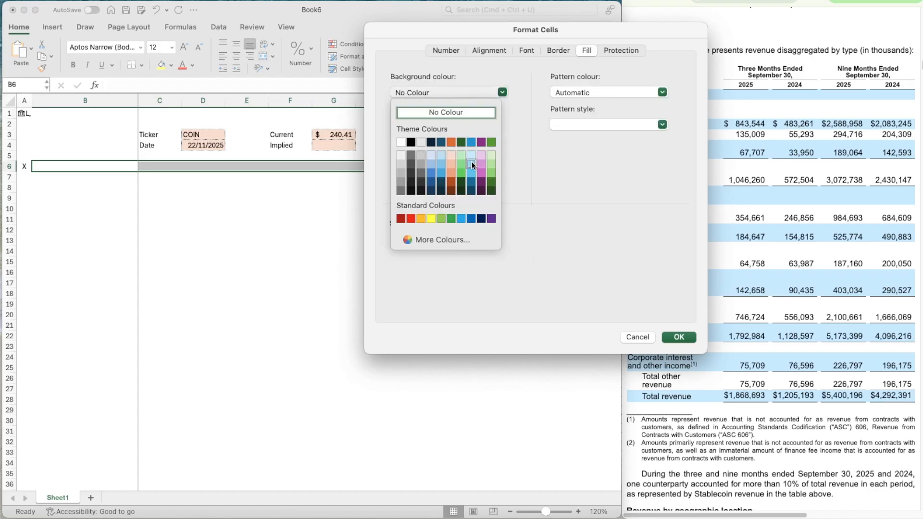
left_click(441, 142)
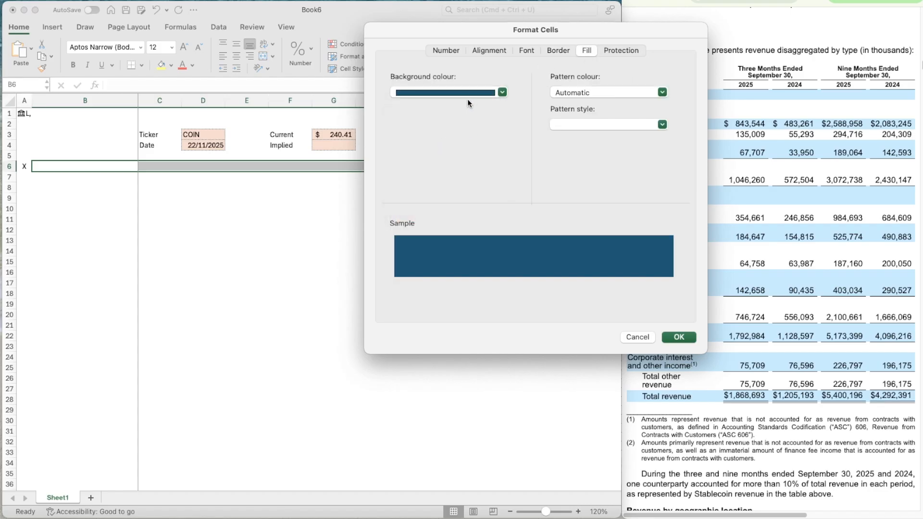
left_click(519, 51)
left_click(581, 180)
left_click(550, 222)
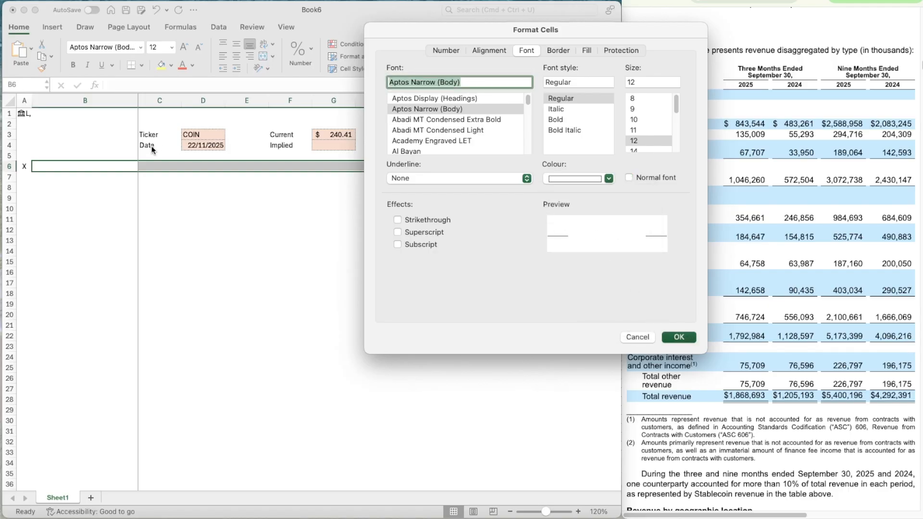
key("Return")
Enter Assumptions as the section title in cell B6
type("Ass")
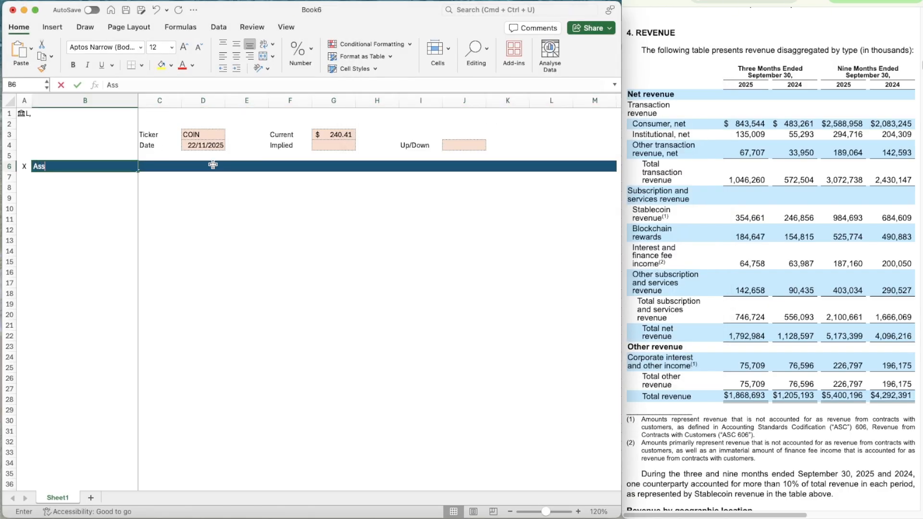
type("umptions")
key("Return")
key("Return")
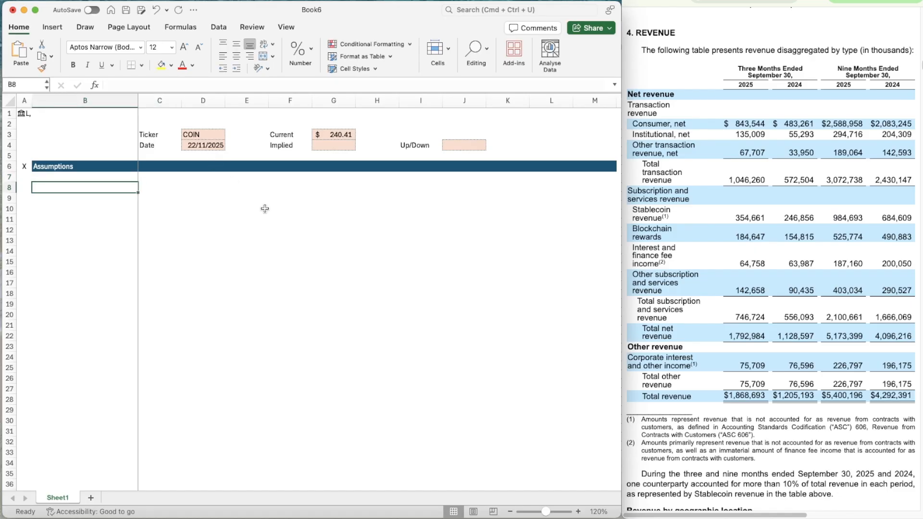
Enter the heading Revenue Segment in cell B8 and make it bold
type("Revenue Segm")
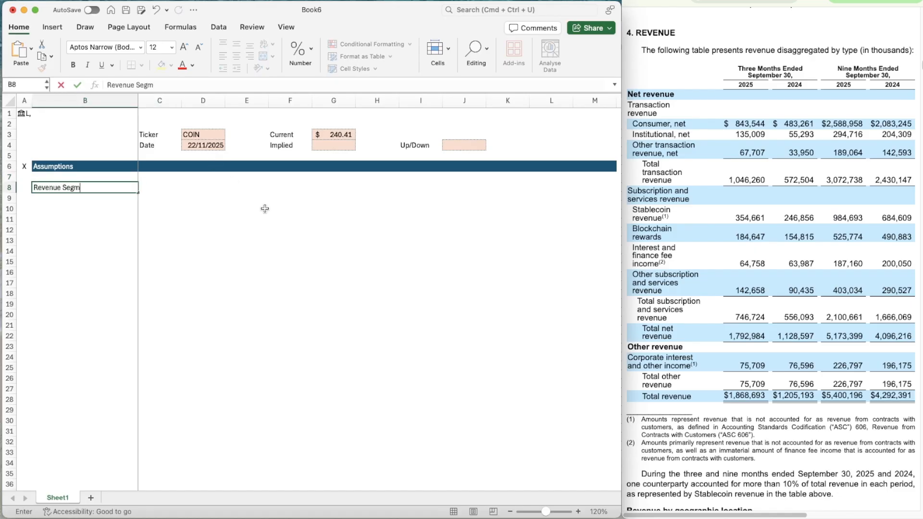
type("ent")
key("Return")
key("Up")
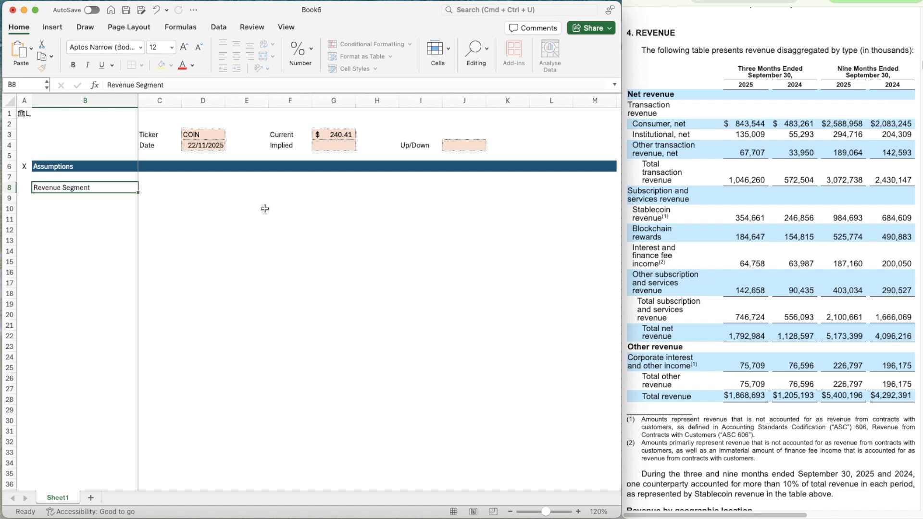
key("super+b")
key("Down")
key("Down")
key("Up")
key("Down")
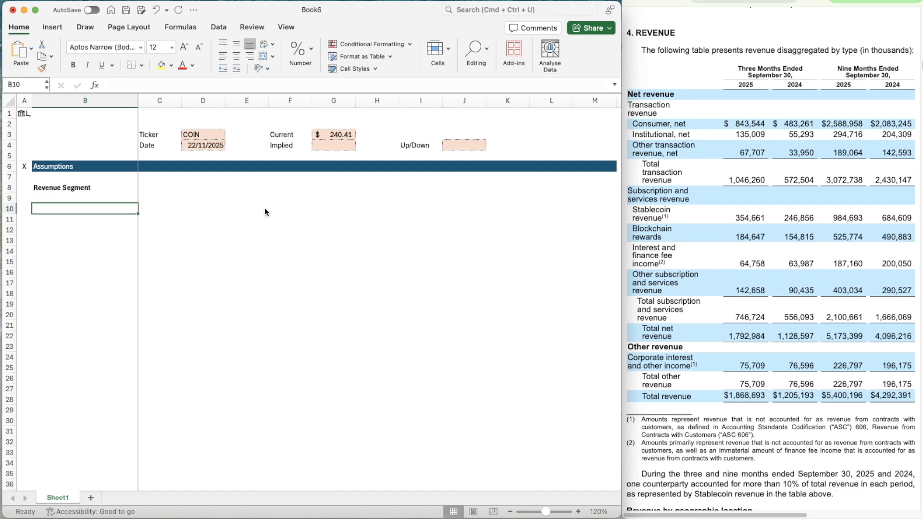
key("Right")
key("Left")
key("Up")
key("Down")
key("Down")
key("Down")
key("Up")
key("Down")
key("Down")
key("Down")
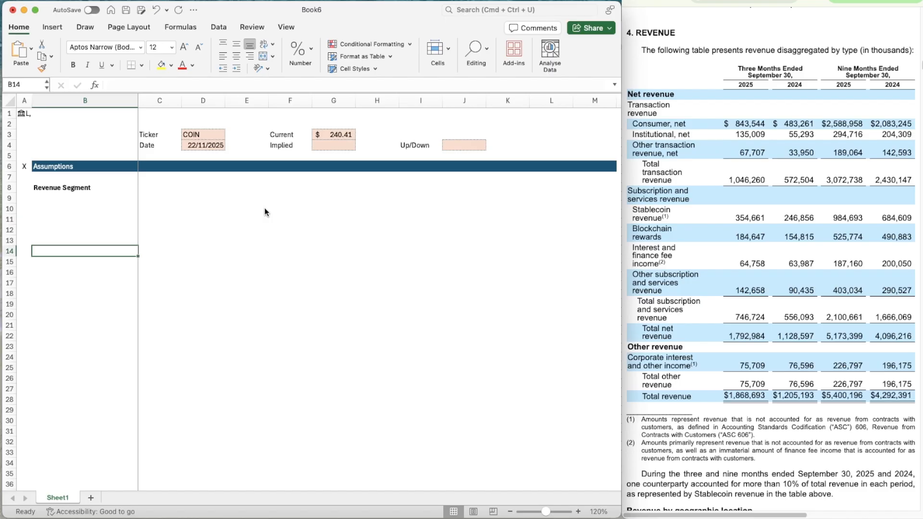
key("Down")
key("Down")
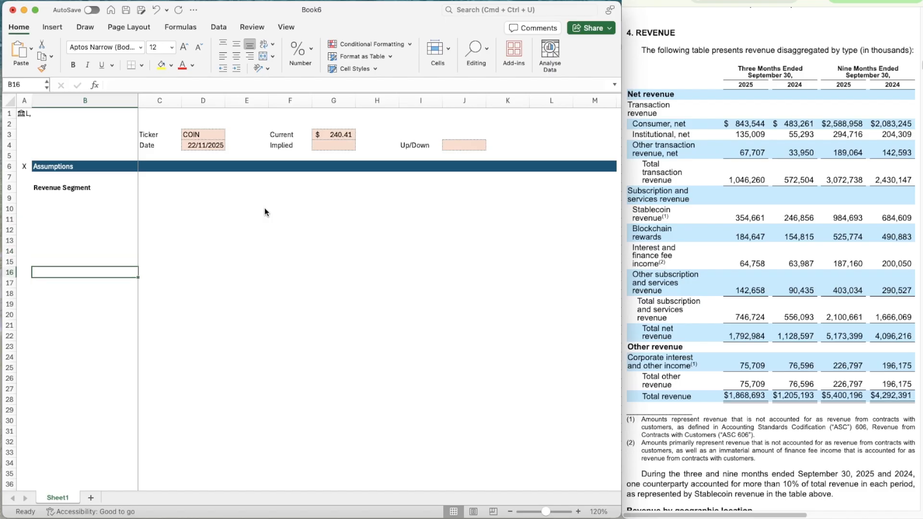
key("Up")
key("Up")
Enter the heading Switches in cell C8 and make it bold
key("Right")
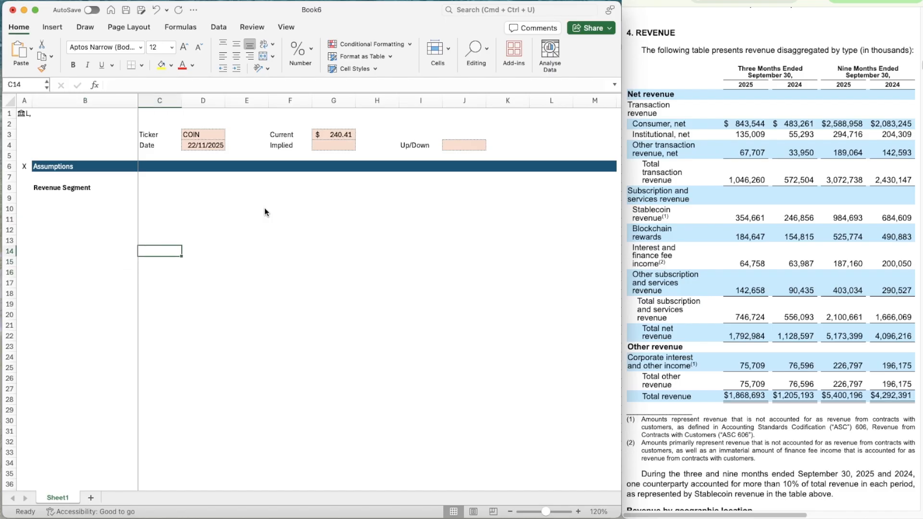
key("Up")
key("Up")
key("Up")
key("Up")
key("Up")
key("Up")
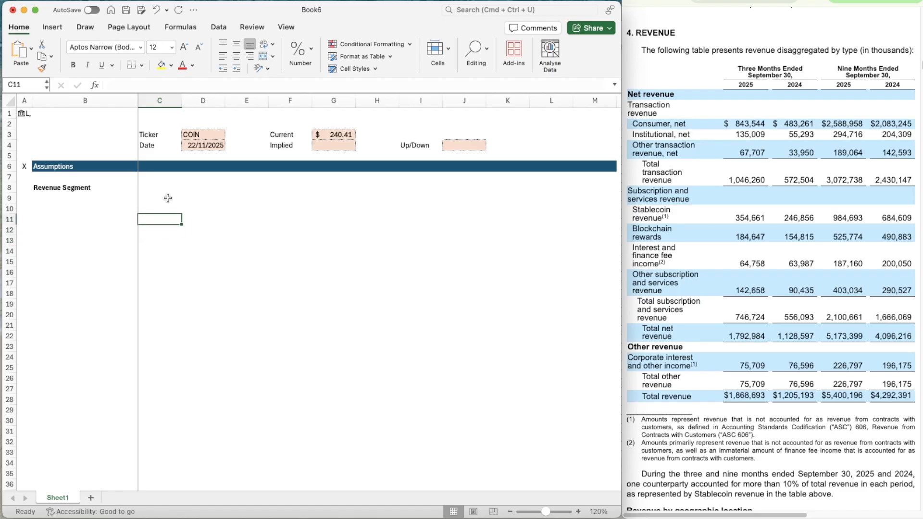
type("Switches")
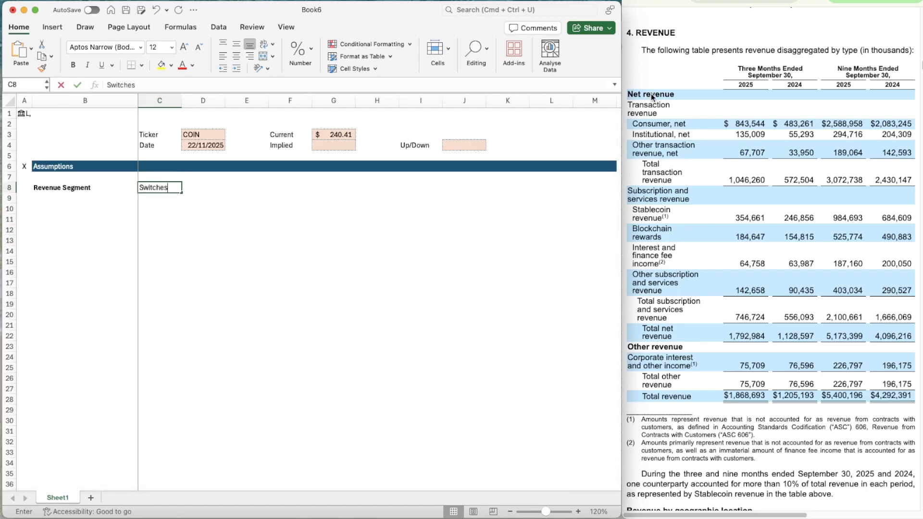
key("Return")
key("Up")
key("super+b")
key("Right")
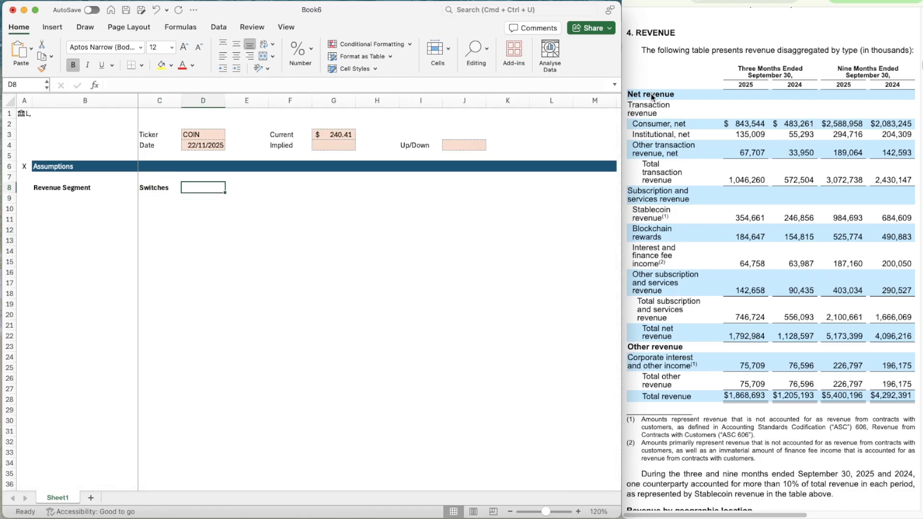
Enter the scenario headings Bear, Base and Bull in cells E8, G8 and I8
key("Right")
type("Bear")
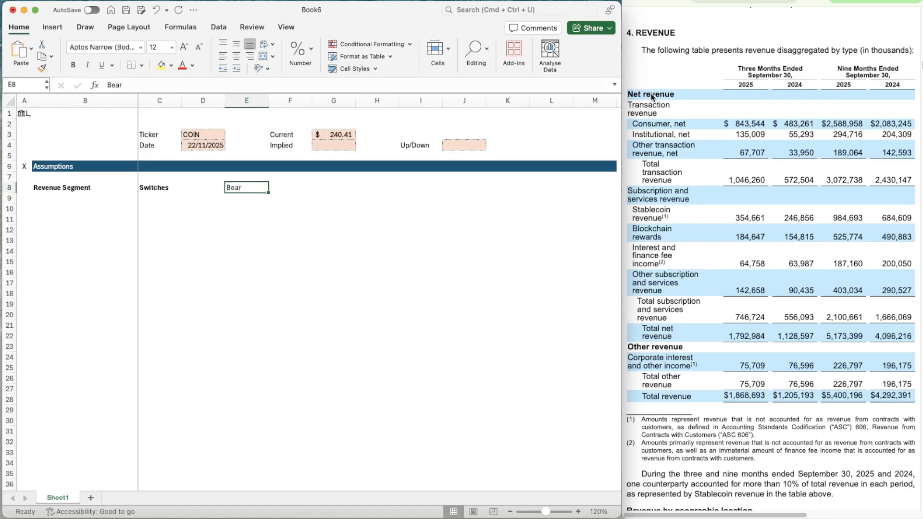
key("Right")
key("Right")
type("Base")
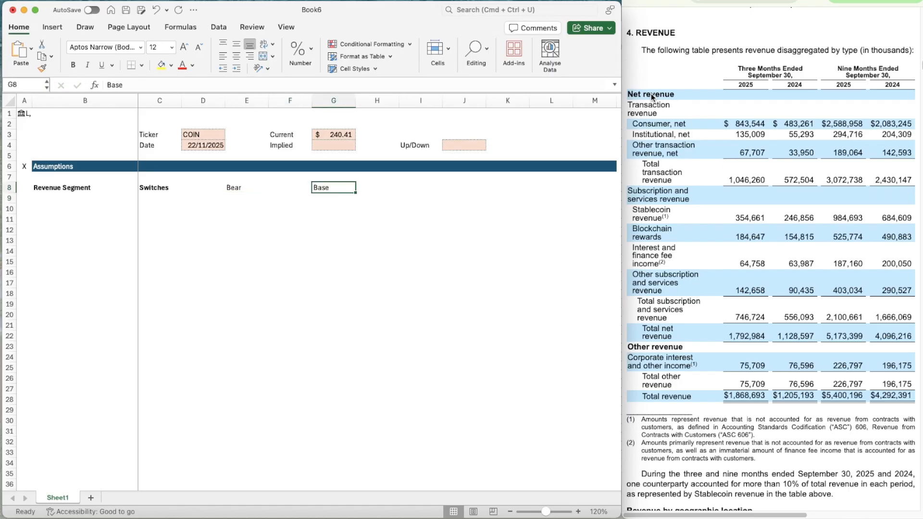
key("Right")
key("Right")
type("Bull")
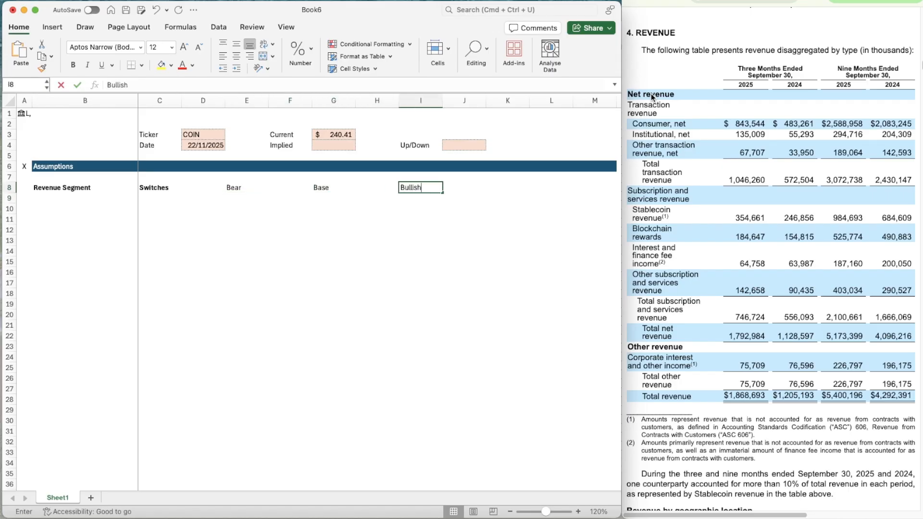
Make the Bear, Base and Bull headings in row 8 bold
key("Left")
key("Right")
key("shift+Left")
key("shift+Left")
key("shift+Left")
key("shift+Left")
key("shift+Left")
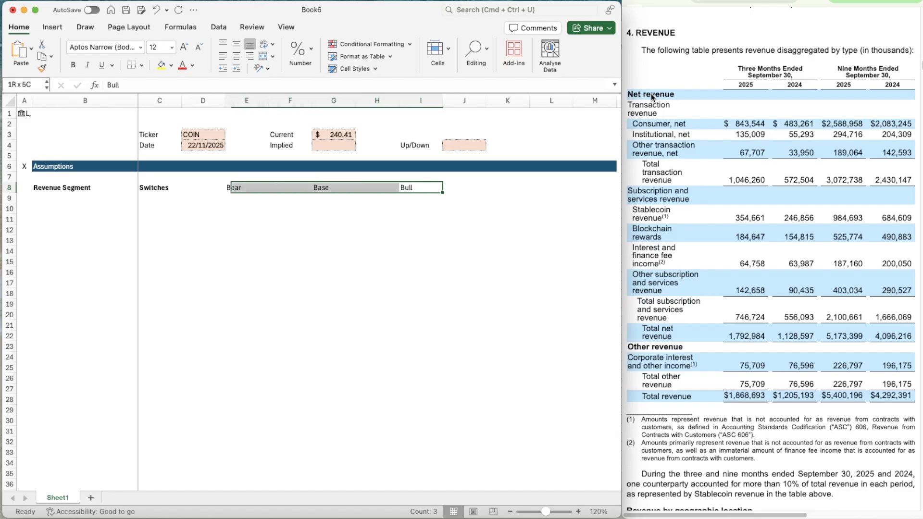
key("super+b")
Enter the segment label Transaction Revenue in cell B10 and make it bold
key("Down")
key("Down")
scroll(410, 257, "down", 1)
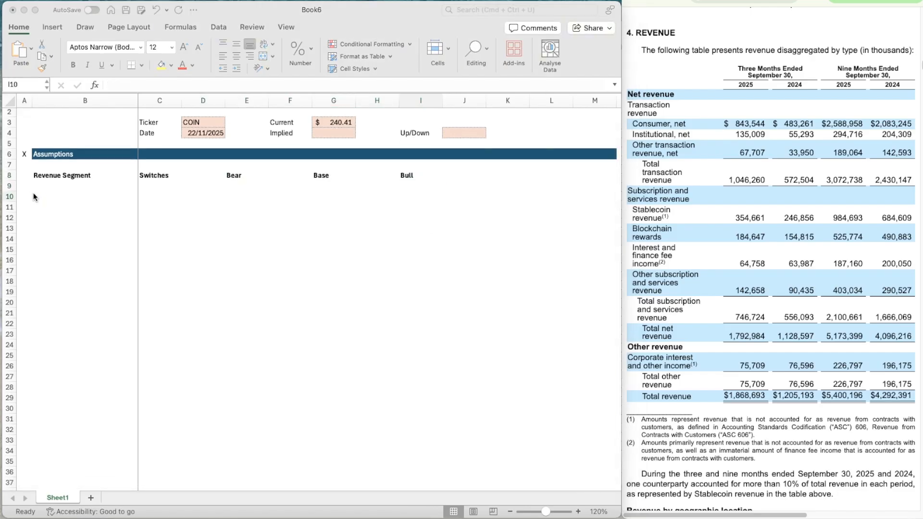
left_click(85, 181)
key("Down")
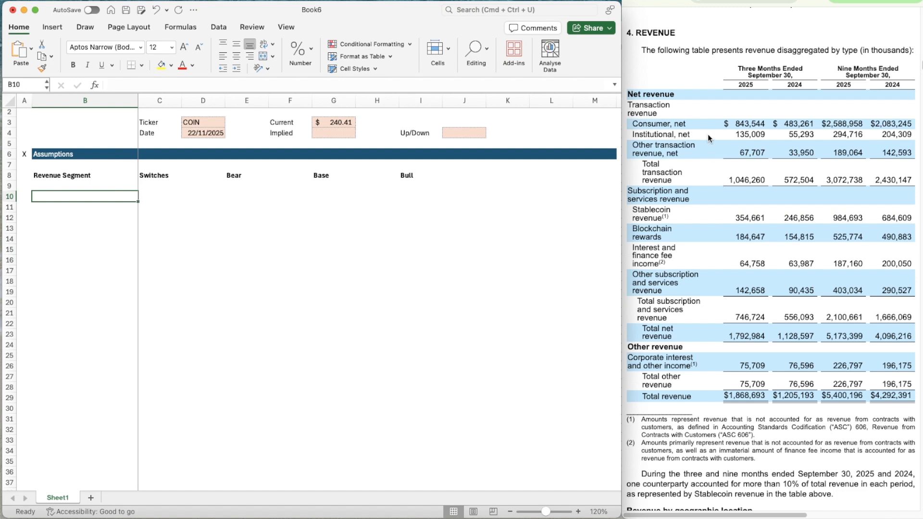
left_click(694, 125)
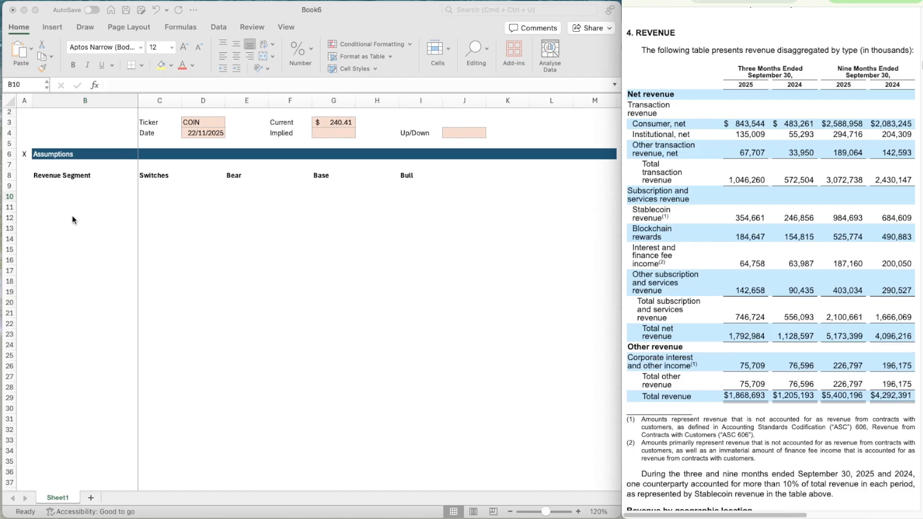
left_click(69, 198)
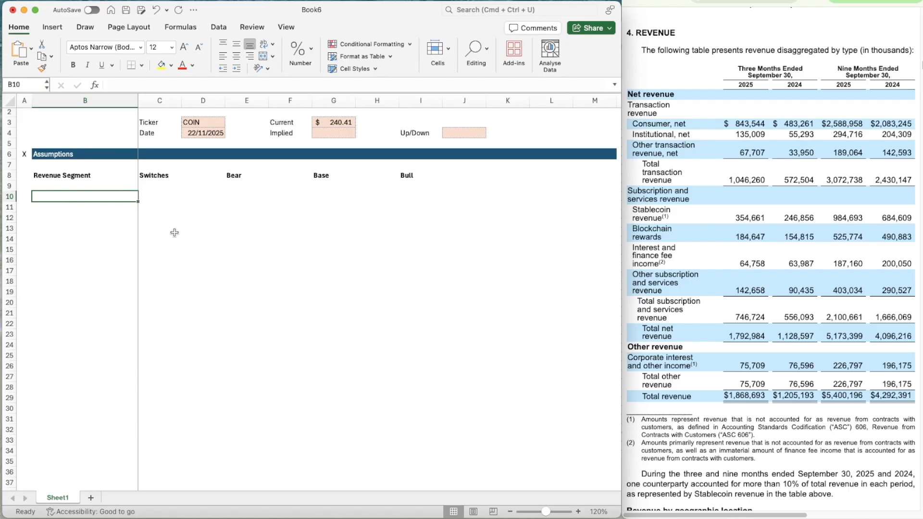
type("Trans")
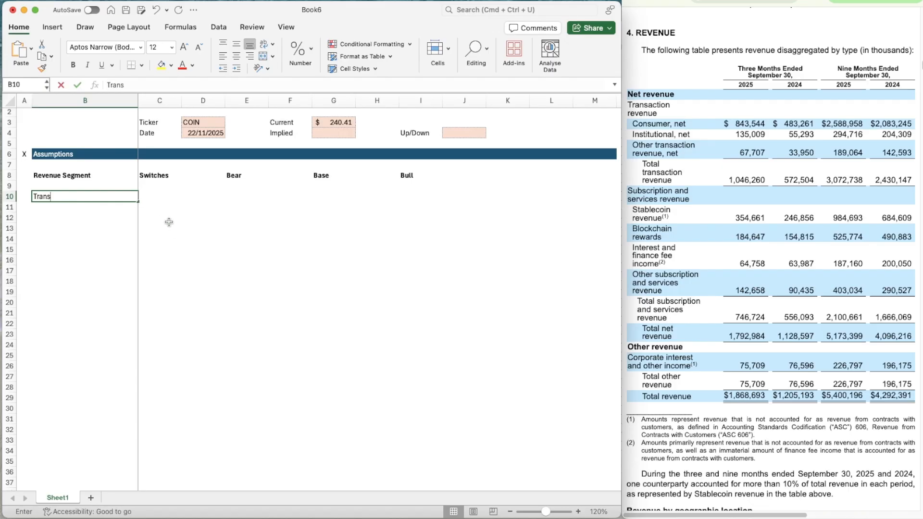
type("action Revenue")
key("Return")
key("Up")
key("Up")
key("Up")
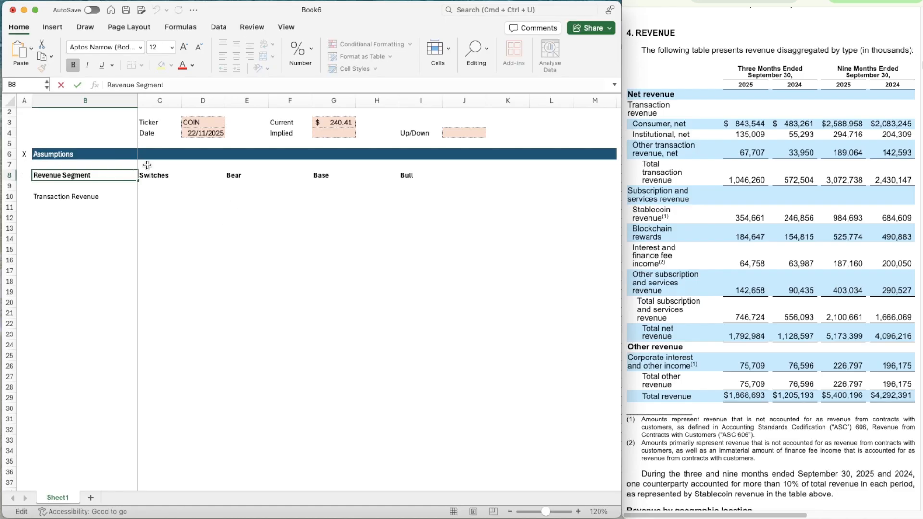
key("Down")
key("Down")
key("super+b")
Enter Subscription & Services Revenue in cell B11 and copy the bold formatting from B10 onto it
key("Down")
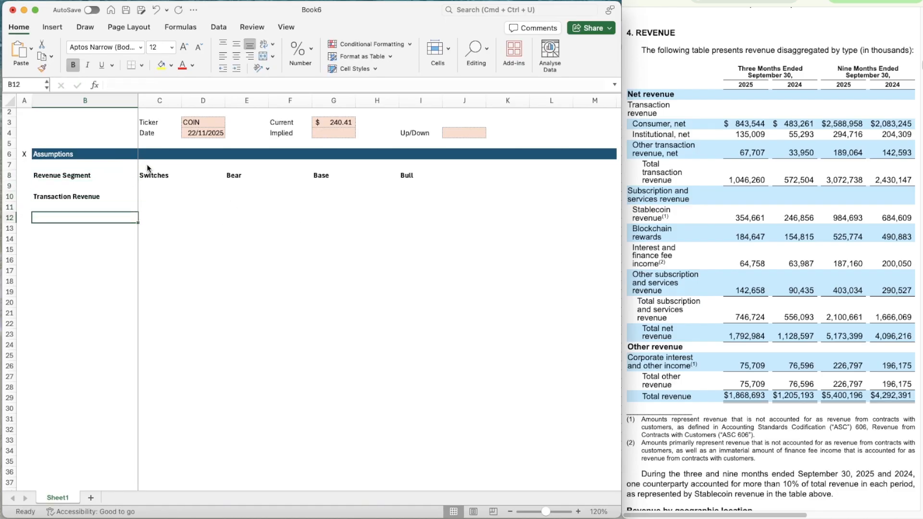
type("S")
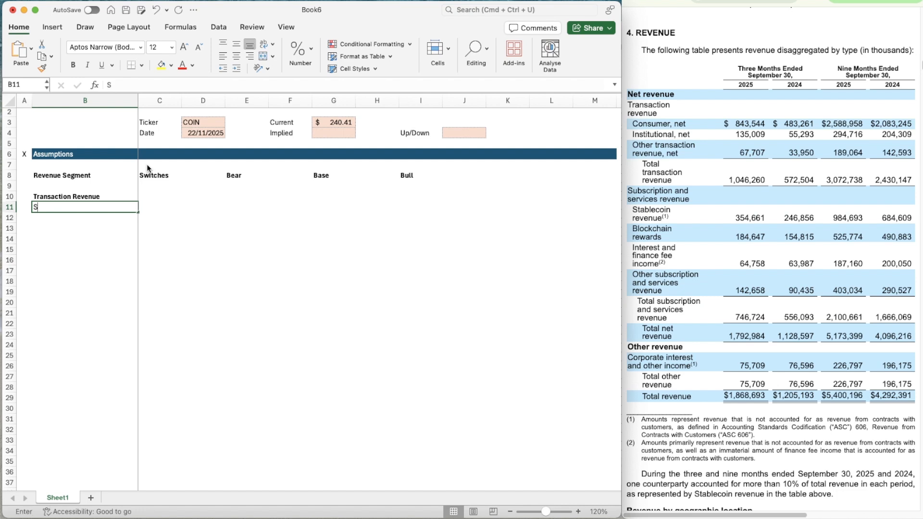
type("ubscription & Servie")
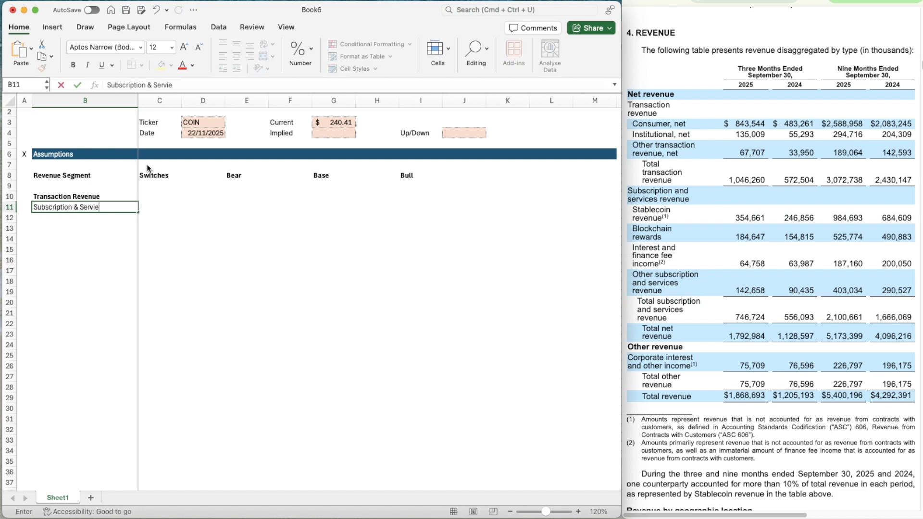
key("BackSpace")
type("ces Revenue")
key("Up")
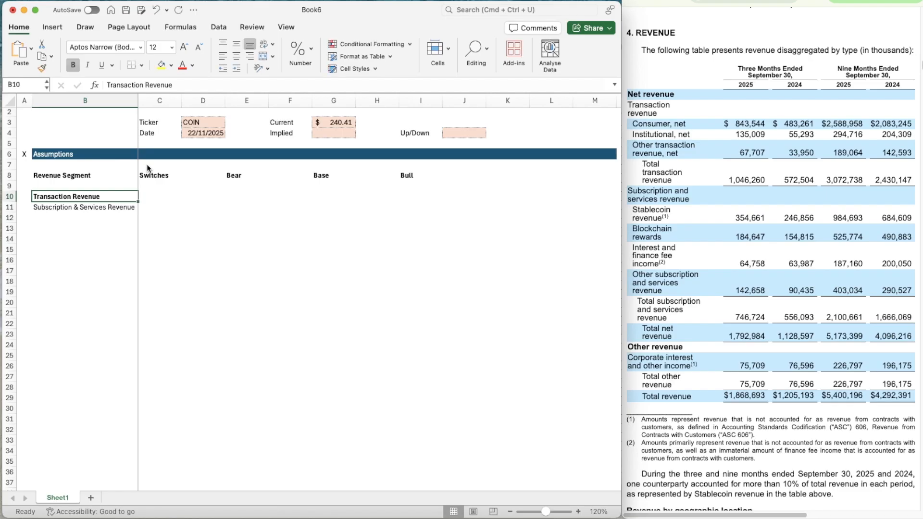
key("super+shift+c")
key("Down")
key("super+shift+v")
key("Down")
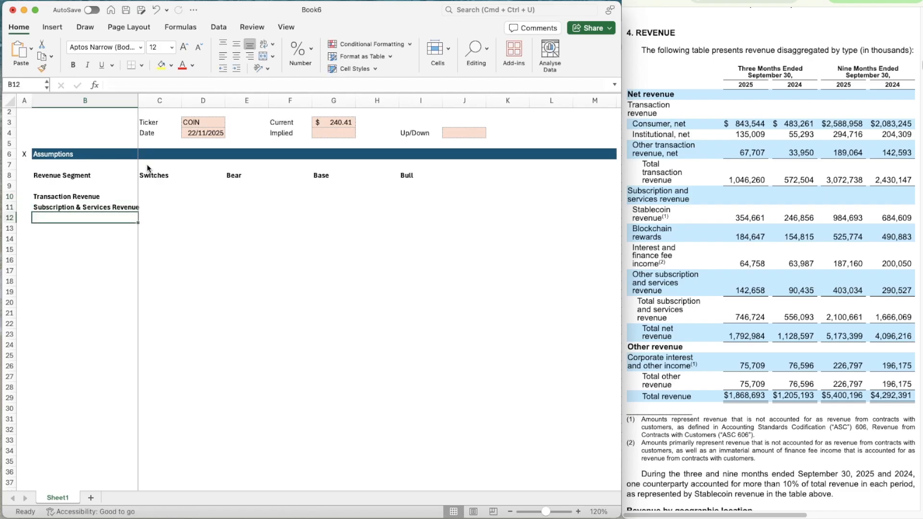
Enter the segment label Other Revenue in bold in cell B12
type("Other Revenue")
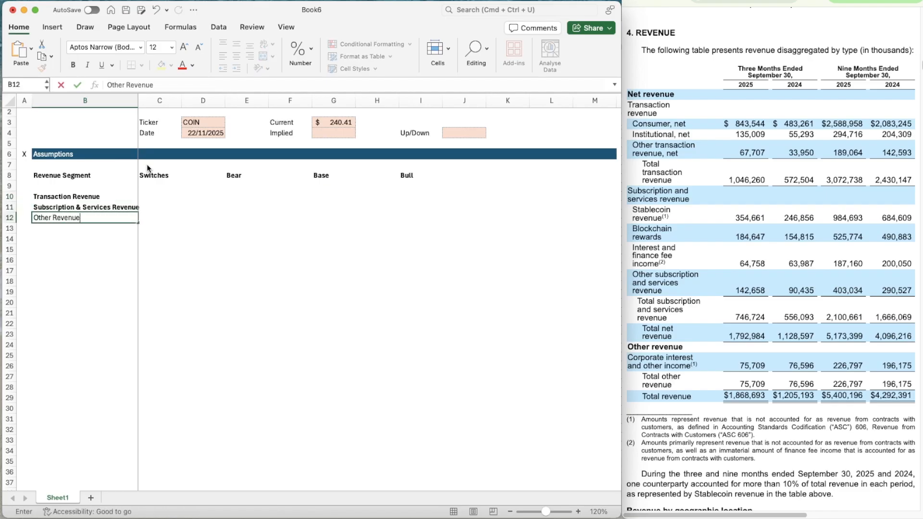
key("Return")
key("Up")
key("Up")
key("Right")
key("Up")
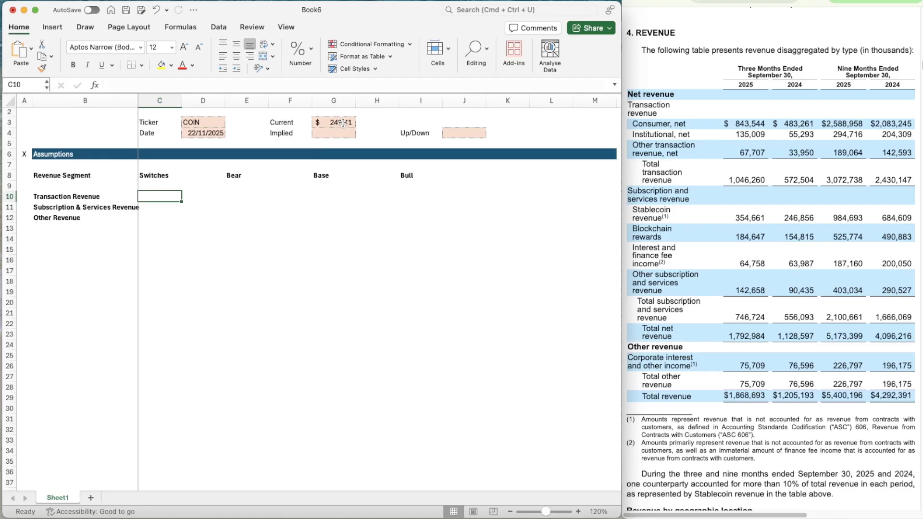
Copy the empty shaded input cell G4 beside Implied onto the Switches cells C10:C12
left_click(343, 123)
key("Down")
key("super+c")
key("Left")
key("Left")
key("Down")
key("Down")
key("Down")
key("Down")
key("Down")
key("Down")
key("Left")
key("Left")
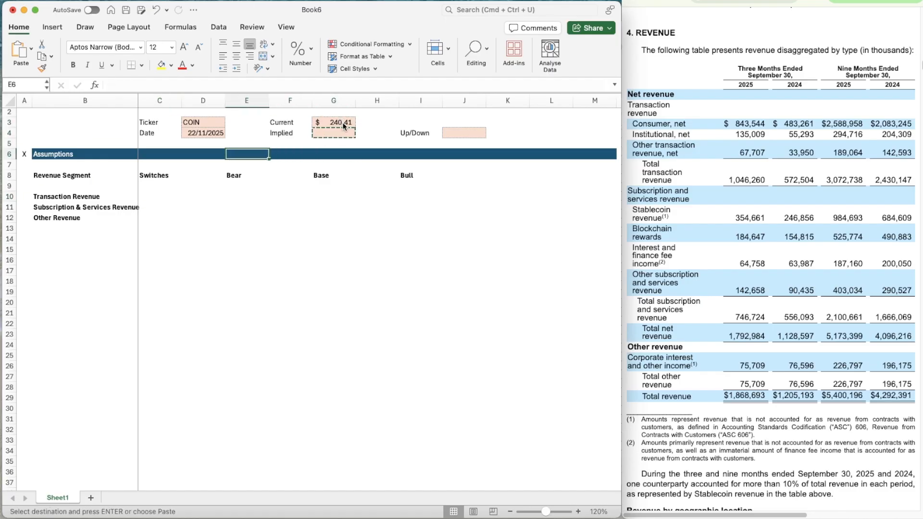
key("shift+Down")
key("shift+Down")
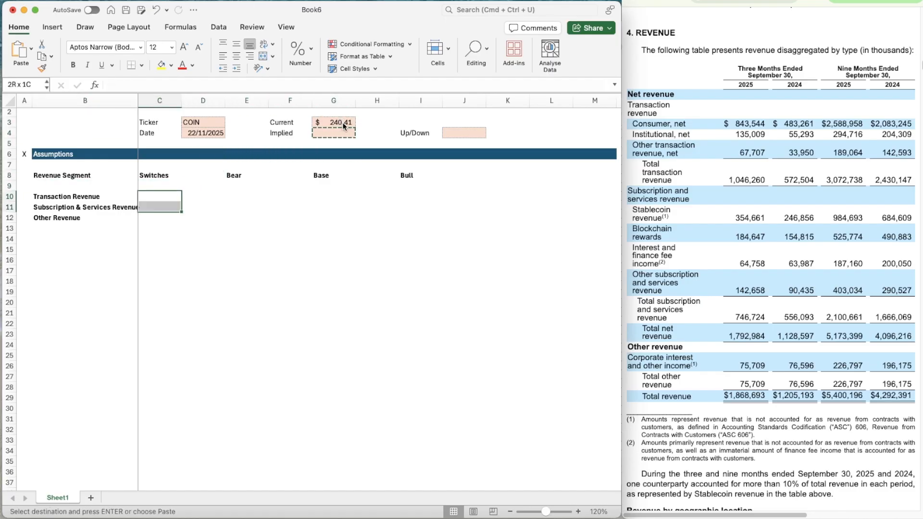
key("super+v")
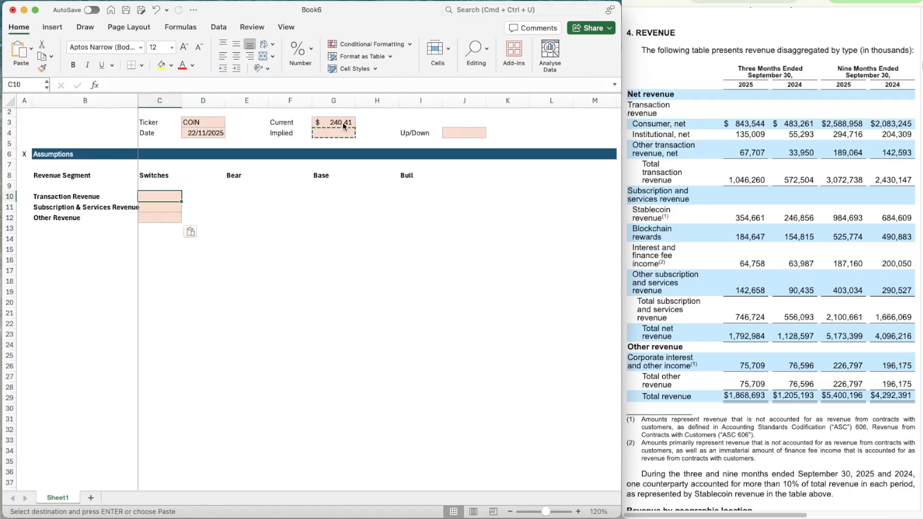
Copy the blank shaded cells C10:C12 into the Bear, Base and Bull columns at E10, G10 and I10
key("super+c")
key("Right")
key("Right")
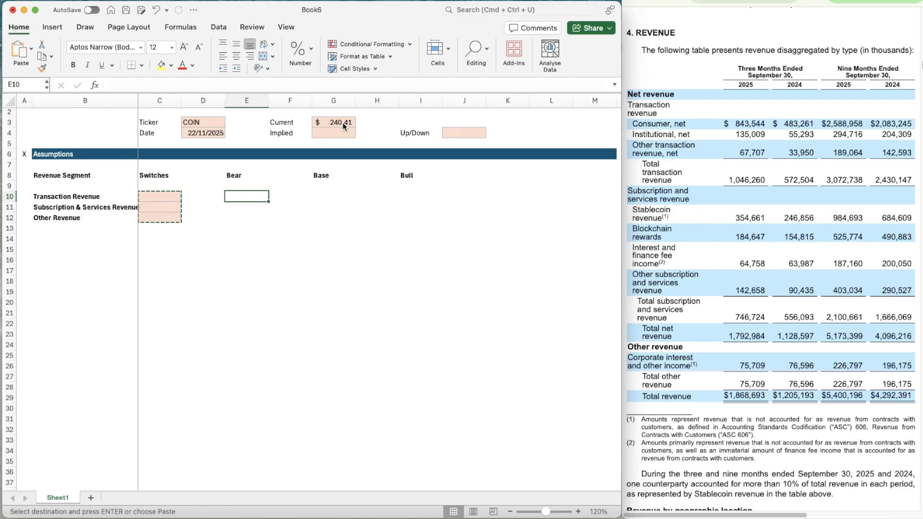
key("super+v")
key("Right")
key("Right")
key("super+v")
key("Right")
key("Right")
key("super+v")
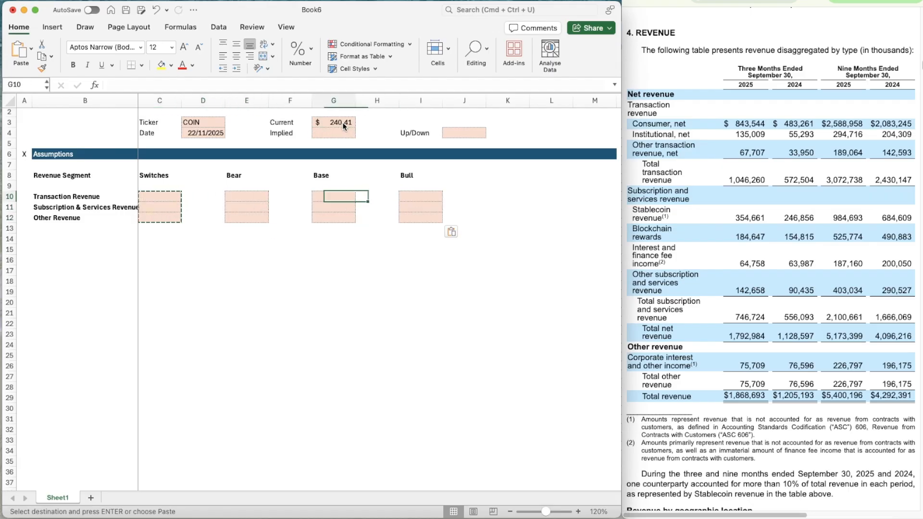
Set the switches for all three revenue segments in C10:C12 to 2
key("Left")
key("Left")
key("Left")
key("Left")
key("Left")
key("Left")
key("shift+Down")
key("shift+Down")
key("Escape")
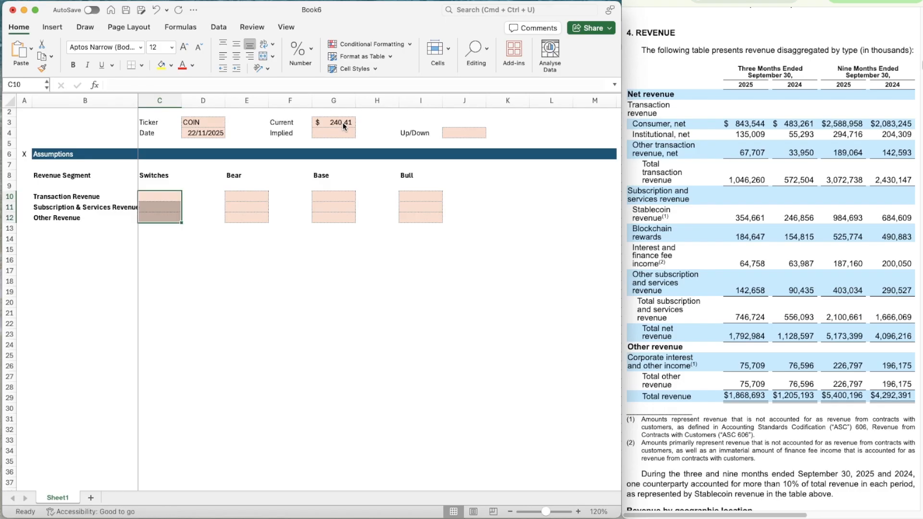
type("2")
key("Return")
type("2")
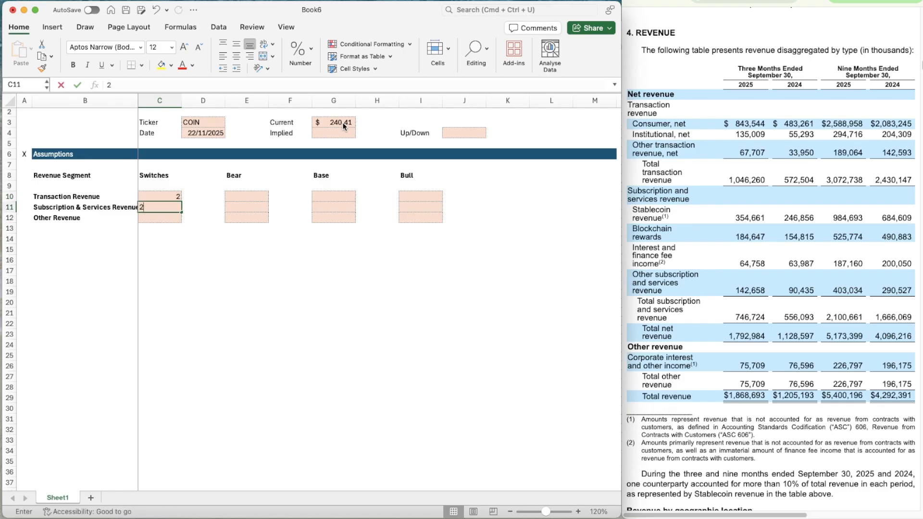
key("Return")
type("2")
key("Return")
Enter the labels EBIT, WACC and TGV in cells B14 to B16
key("Down")
key("Left")
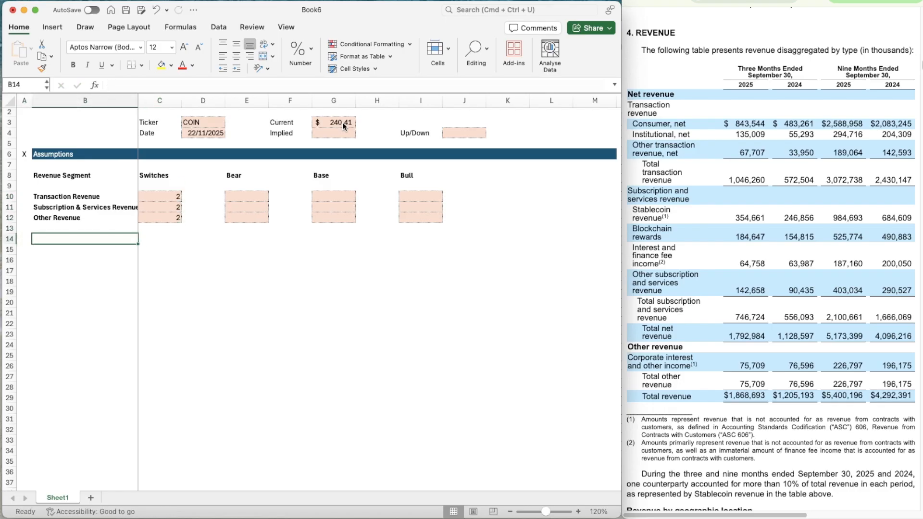
type("EBIT")
key("Return")
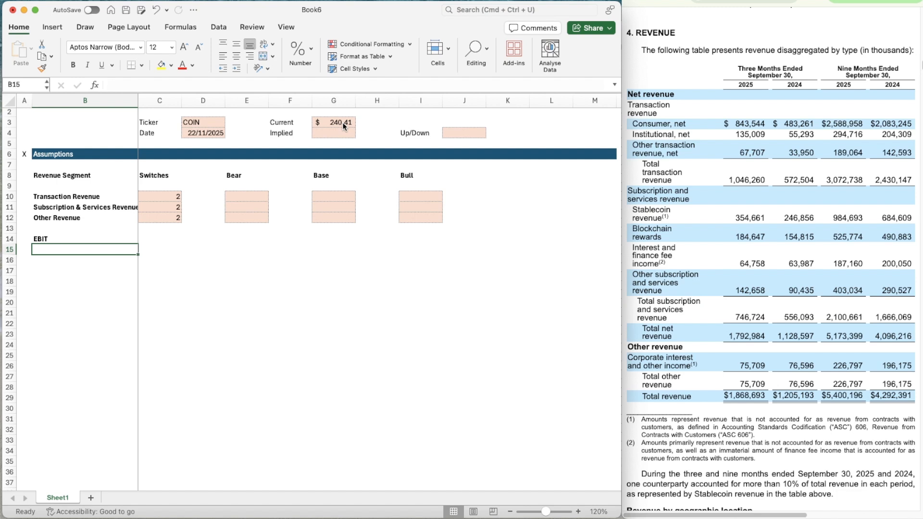
type("WACC")
key("Return")
type("TGV")
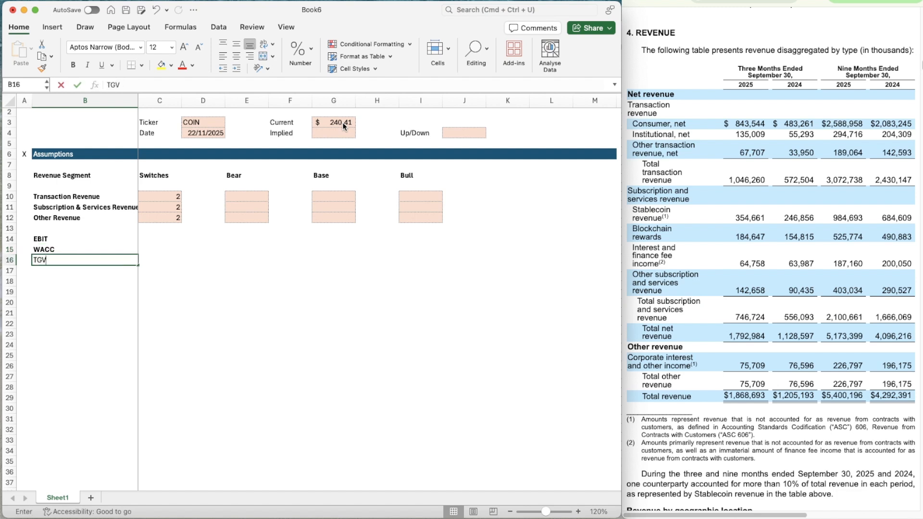
key("Return")
Copy the WACC and TGV labels from B15:B16 to B18:B19
key("Up")
key("Up")
key("Down")
key("Down")
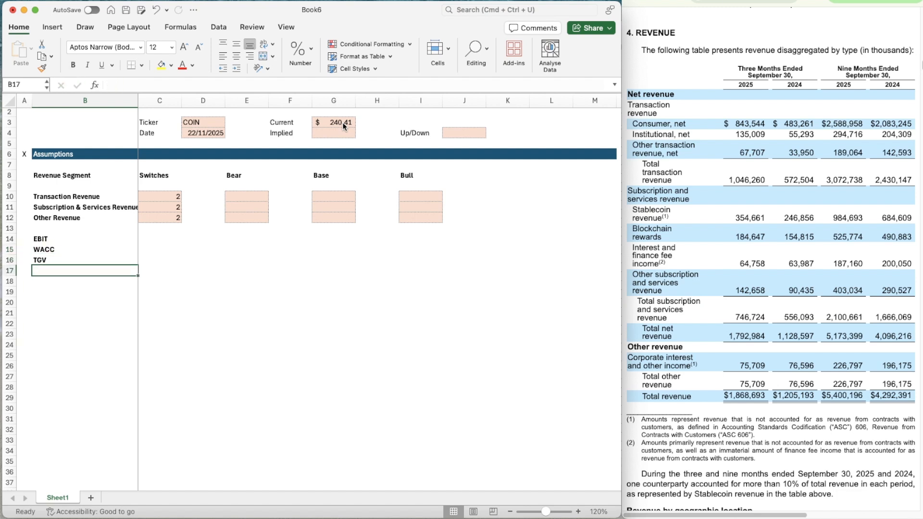
key("Up")
key("Up")
key("shift+Down")
key("super+c")
key("Down")
key("Down")
key("Down")
key("super+v")
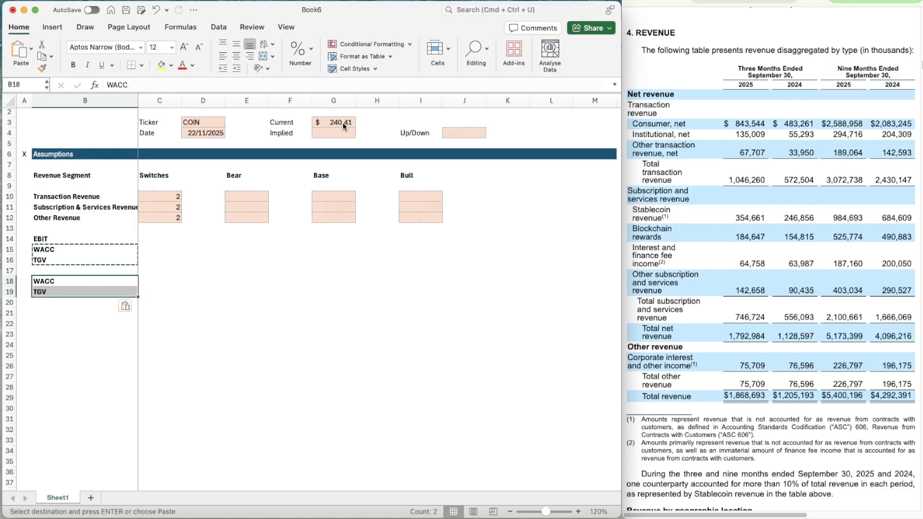
Copy the revenue switches in C10:C12 to C14:C16 for EBIT, WACC and TGV
key("Right")
key("Up")
key("Up")
key("Up")
key("Up")
key("Up")
key("Up")
key("Up")
key("Up")
key("Up")
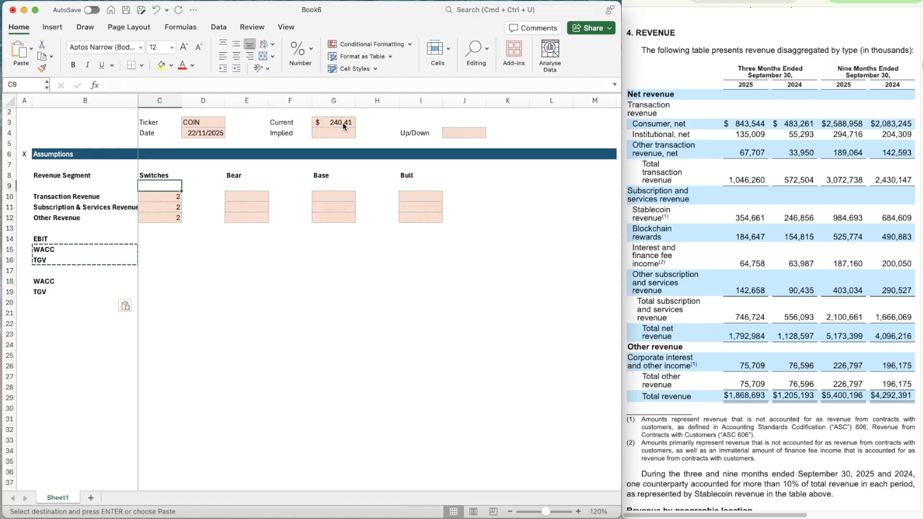
key("Down")
key("shift+Down")
key("shift+Down")
key("super+c")
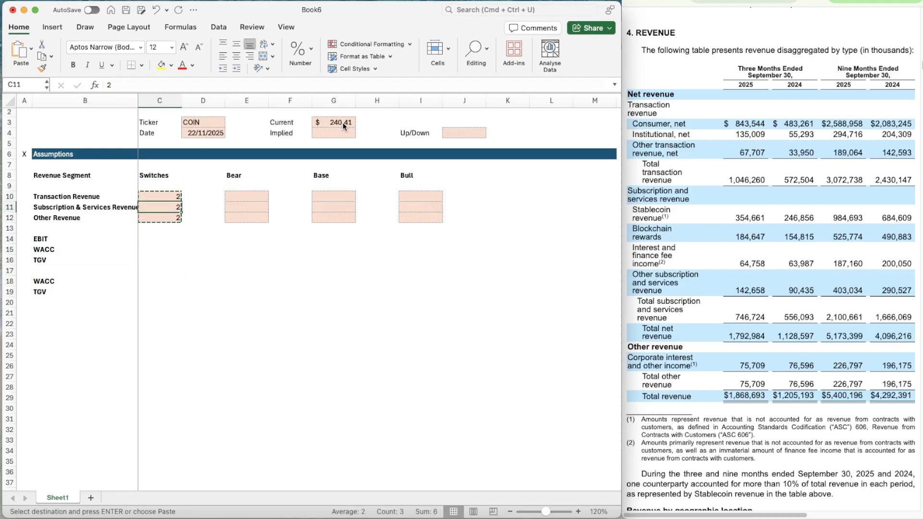
key("Down")
key("Down")
key("Down")
key("Down")
key("shift+Down")
key("shift+Down")
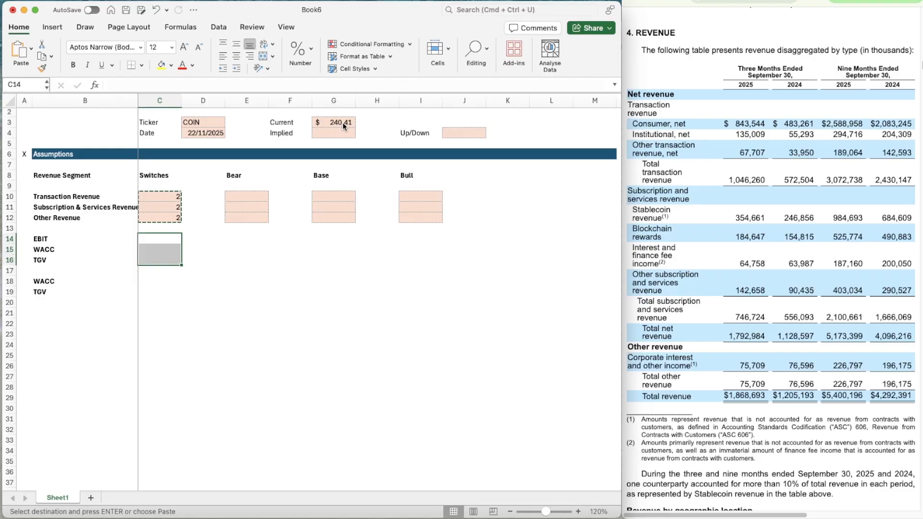
key("super+v")
Copy the blank shaded cells E10:E12 into rows 14 to 16 of the Bear, Base and Bull columns
key("Right")
key("Right")
key("Up")
key("Up")
key("Up")
key("Up")
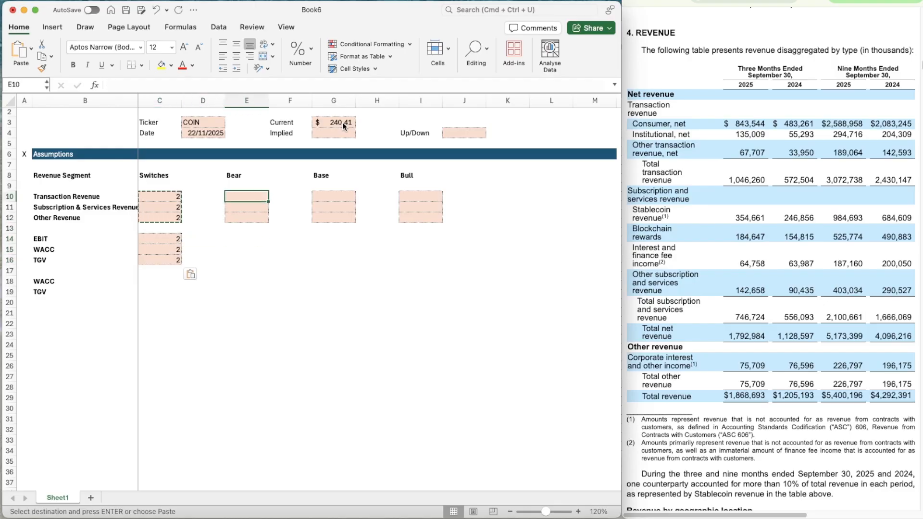
key("shift+Down")
key("shift+Down")
key("super+c")
key("Down")
key("Down")
key("Down")
key("Down")
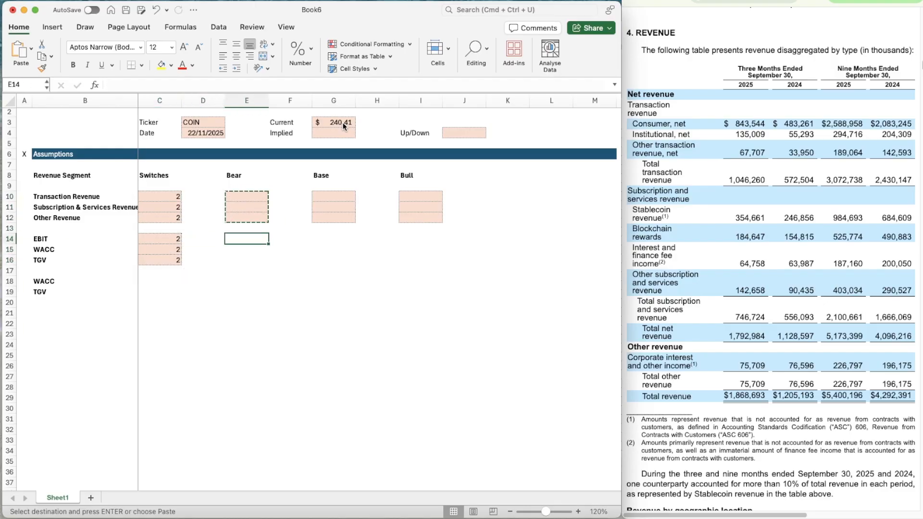
key("super+v")
key("Right")
key("Right")
key("super+v")
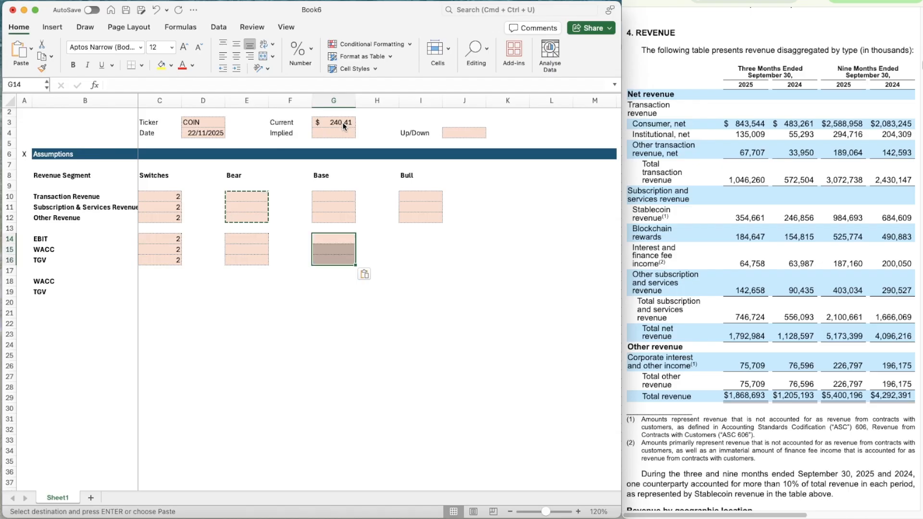
key("Right")
key("Right")
key("super+v")
Copy the blank shaded cells E15:E16 to C18:C19 beside the second WACC and TGV labels
key("Down")
key("Down")
key("Down")
key("Down")
key("Left")
key("Left")
key("Left")
key("Left")
key("Left")
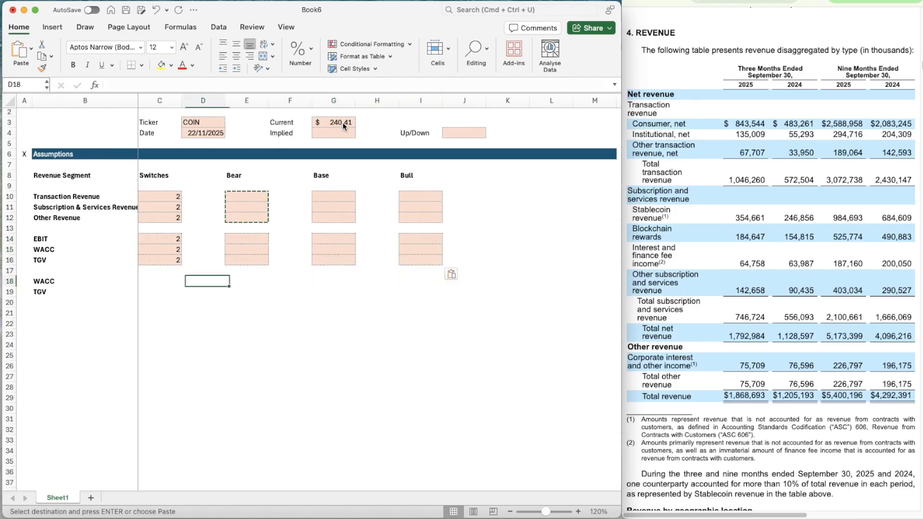
key("Left")
key("Up")
key("Up")
key("Up")
key("shift+Down")
key("Right")
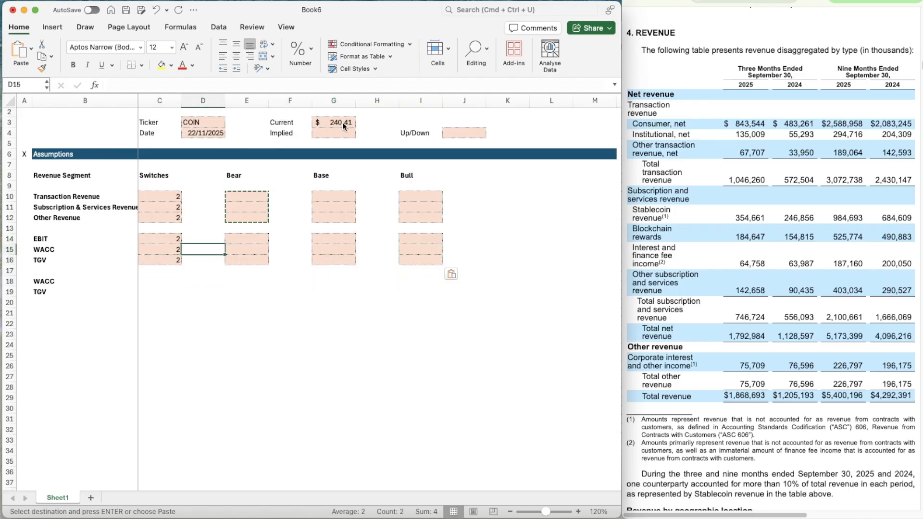
key("Right")
key("shift+Down")
key("super+c")
key("Down")
key("Down")
key("Down")
key("Left")
key("Left")
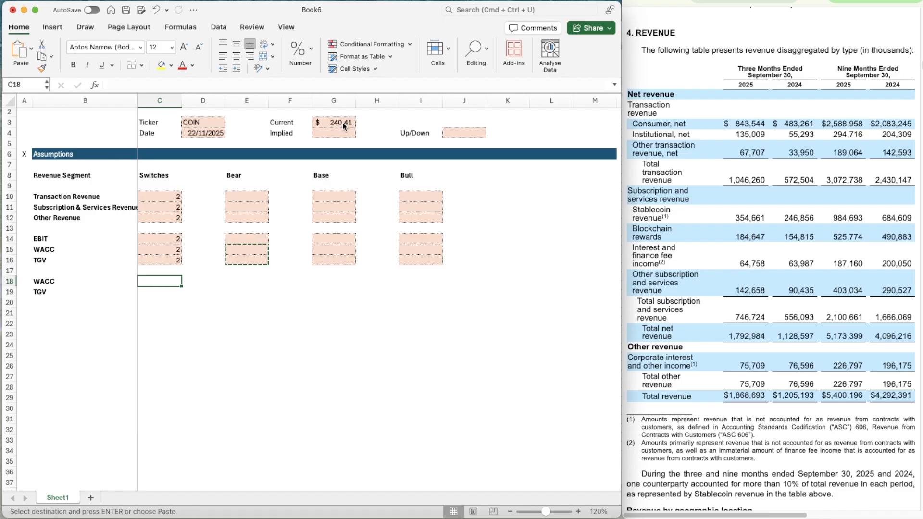
key("shift+Down")
key("super+v")
Copy the whole Assumptions header bar, including its X marker, from row 6 to row 21
key("Down")
key("Left")
key("Left")
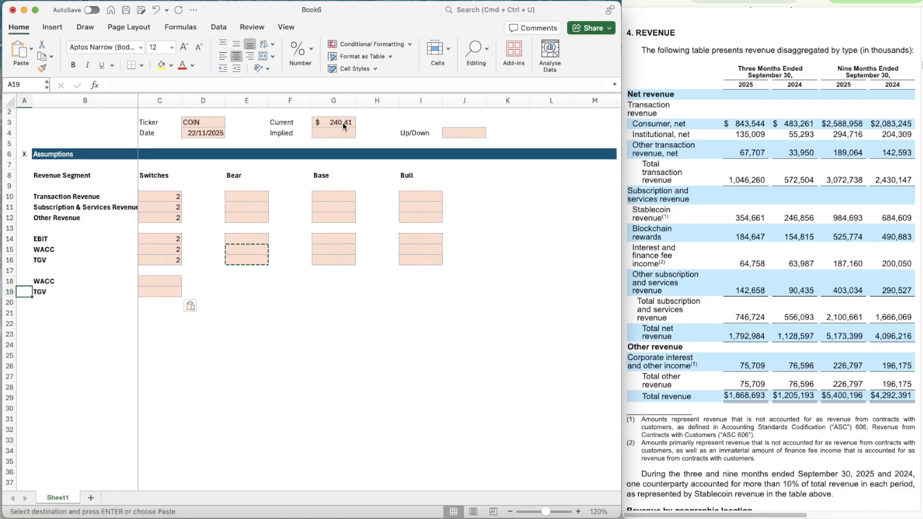
key("Up")
key("Up")
key("Up")
key("Up")
key("Up")
key("Up")
key("Up")
key("Up")
key("Up")
key("Up")
key("Up")
key("Up")
key("Up")
key("shift+Right")
key("shift+Right")
key("shift+Right")
key("shift+Right")
key("shift+Right")
key("shift+Right")
key("shift+Right")
key("shift+Right")
key("shift+Right")
key("shift+Right")
key("shift+Right")
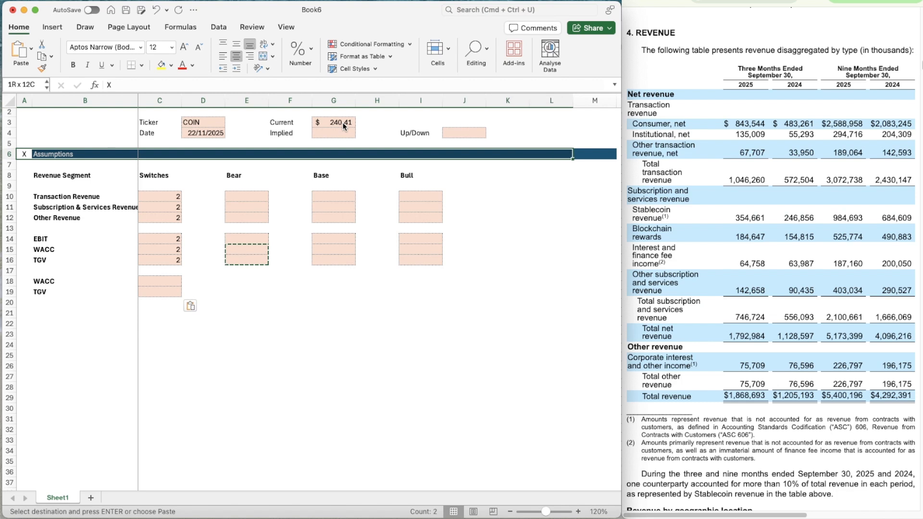
key("shift+Right")
key("super+c")
key("Down")
key("Down")
key("Down")
key("Down")
key("Down")
key("Down")
key("Down")
key("Down")
key("Down")
key("Down")
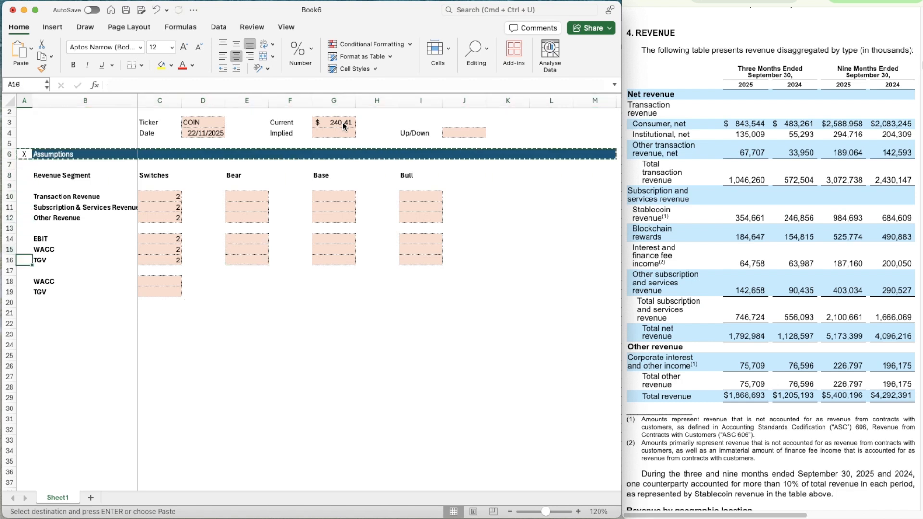
key("Down")
key("Down")
key("Down")
key("Down")
key("Down")
key("super+v")
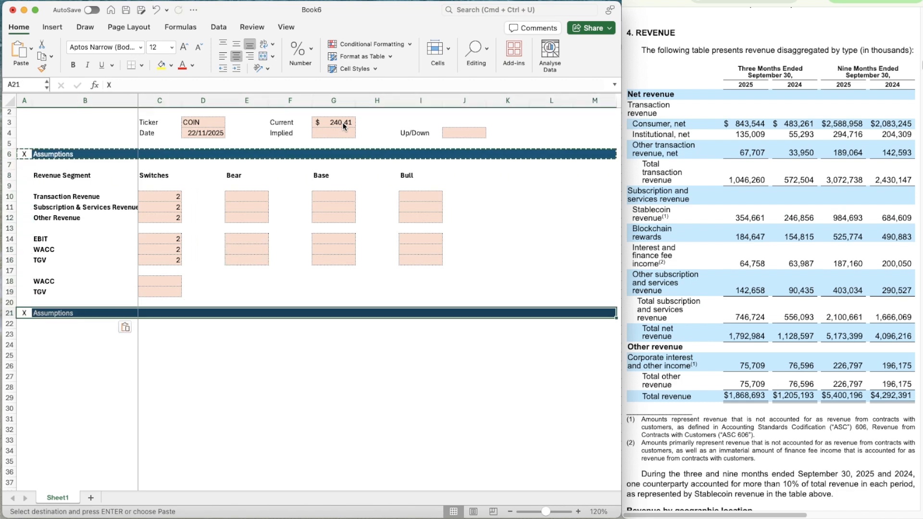
Retitle the copied header in B21 as Revenue Build
key("Right")
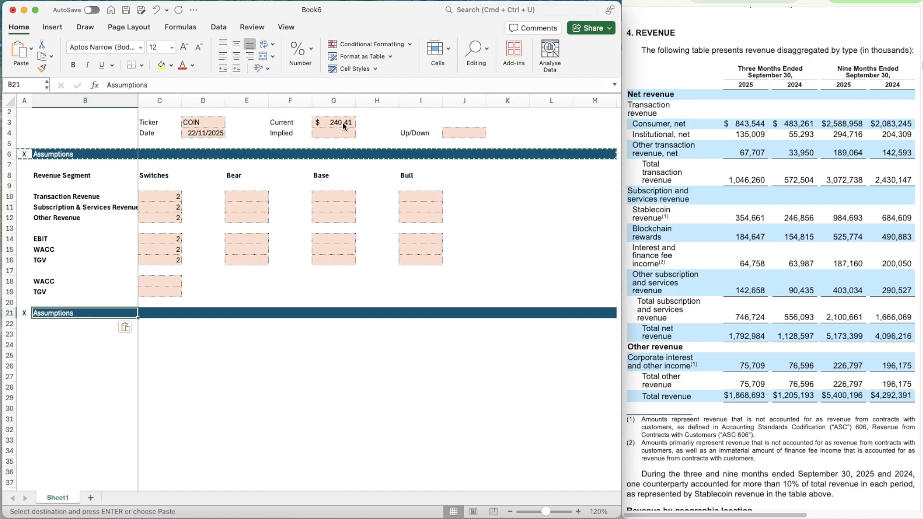
type("Revenue Build")
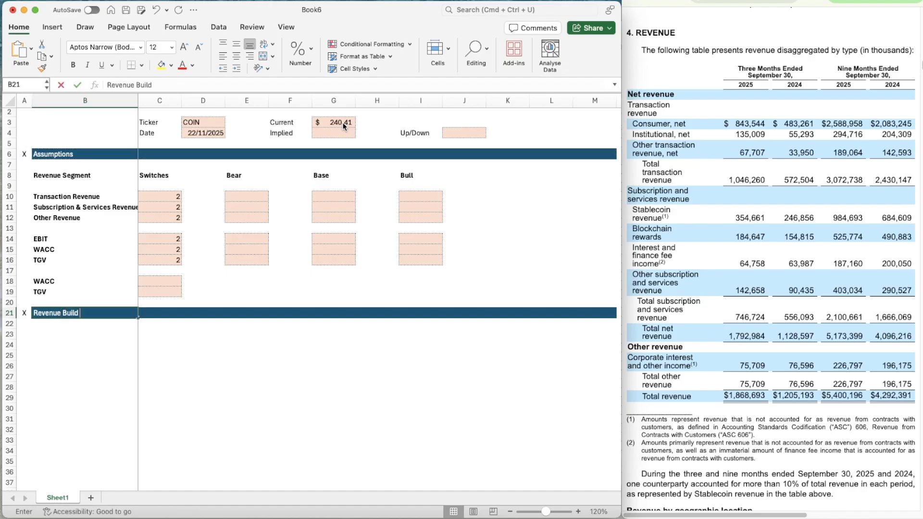
key("Return")
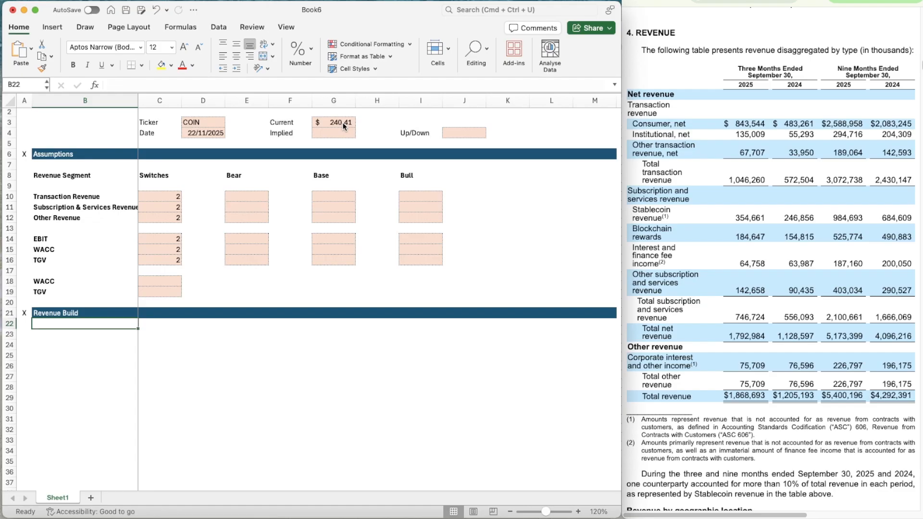
Link cell B23 to the Transaction Revenue label with =B10, undoing any stray paste over it
key("Down")
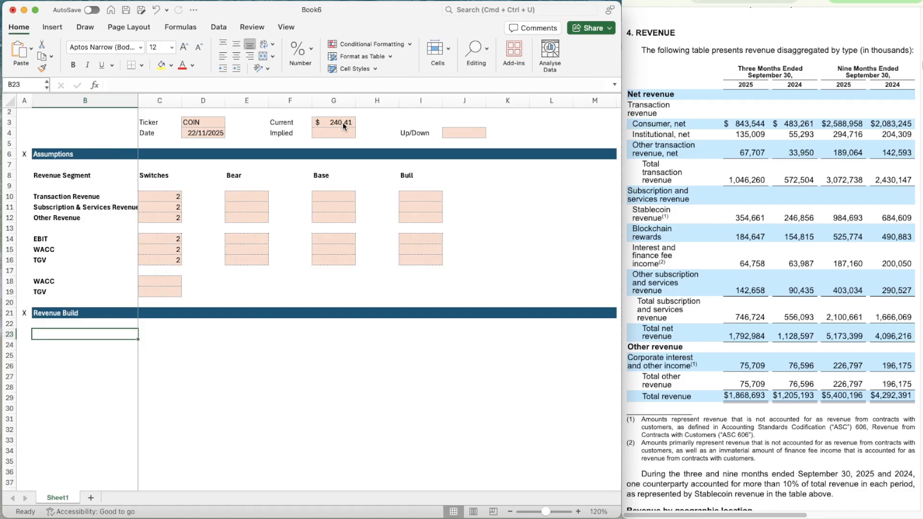
scroll(439, 362, "down", 3)
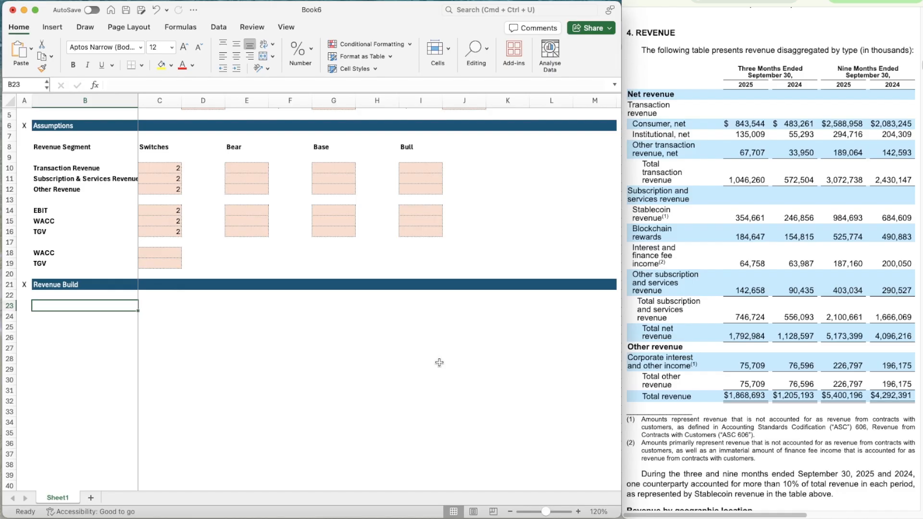
type("=")
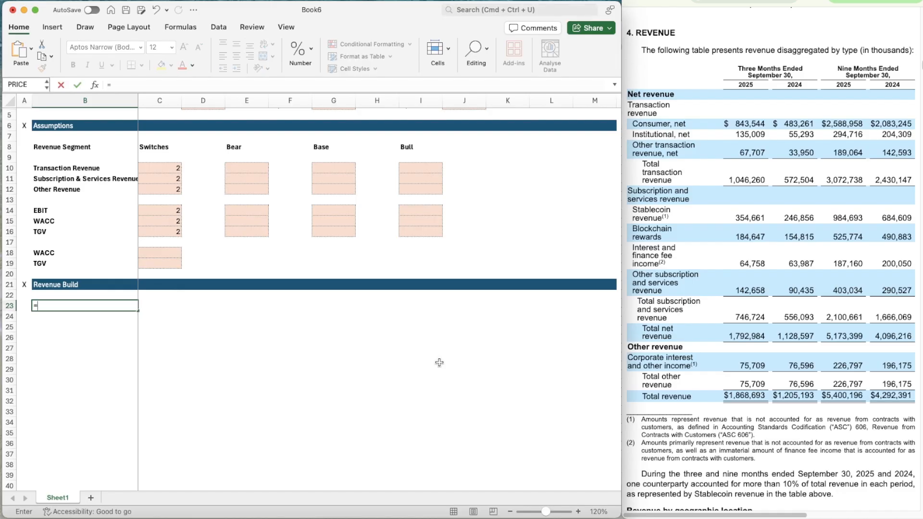
type("B10")
key("ctrl+Return")
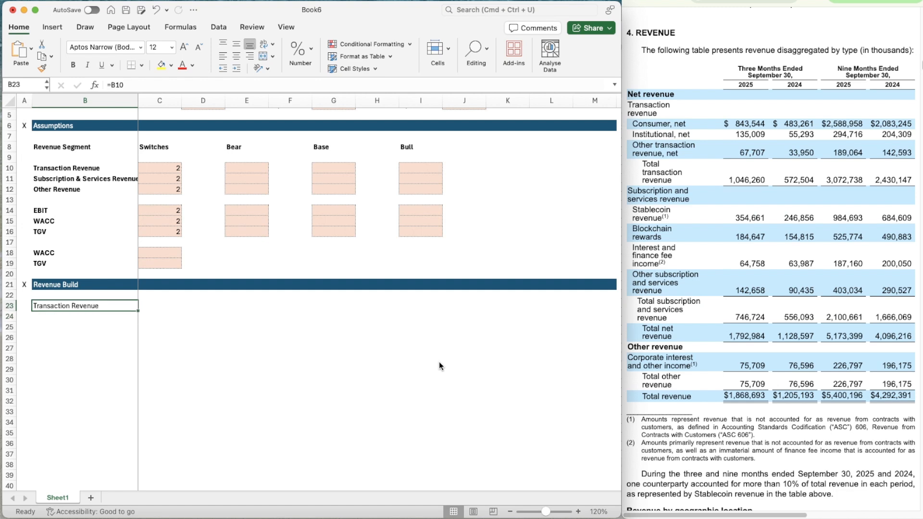
key("super+v")
key("super+z")
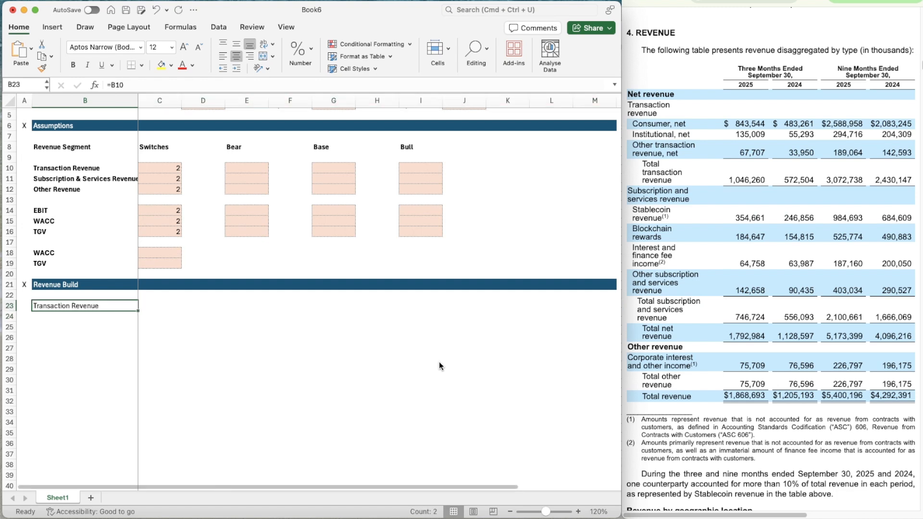
Make the B23 label bold and enter the year 2021 in C21 of the Revenue Build header
key("Right")
key("Up")
key("Up")
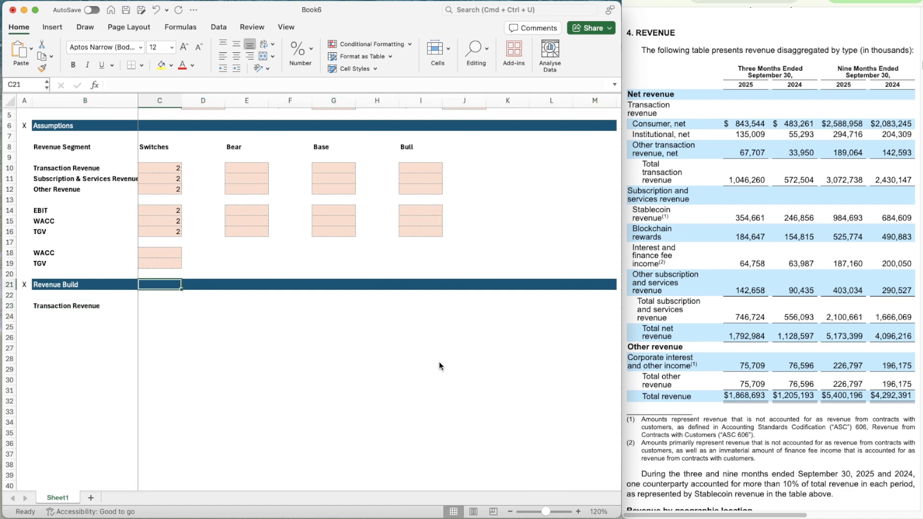
type("2021")
key("ctrl+Return")
key("Right")
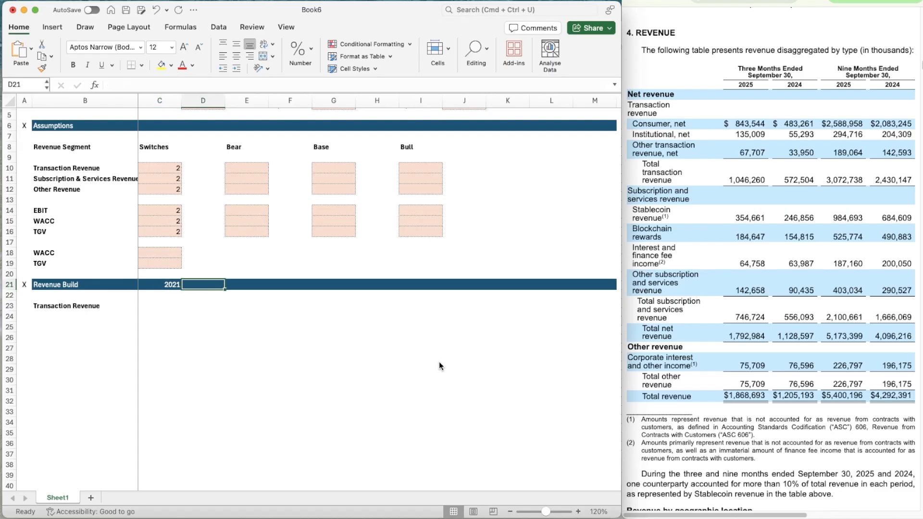
Enter =C21+1 in D21 and copy the formula across the Revenue Build header through M21
type("=")
key("Left")
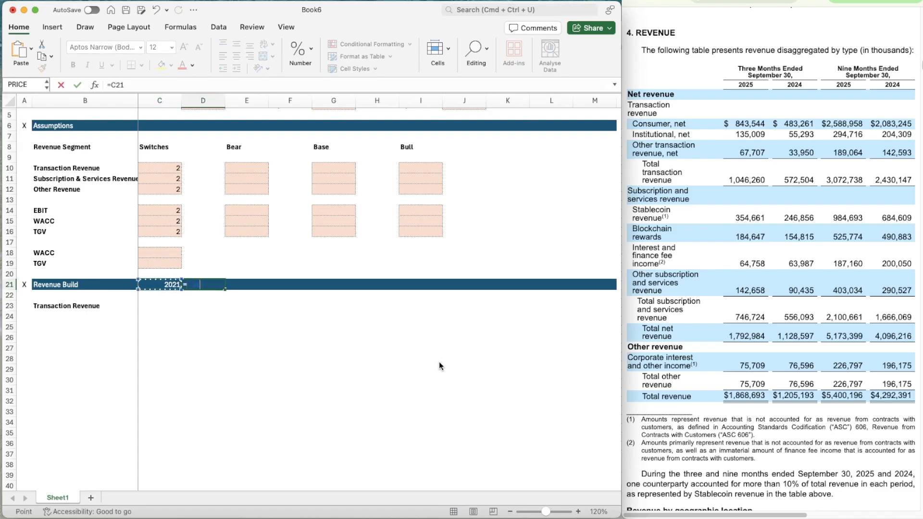
type("+1")
key("ctrl+Return")
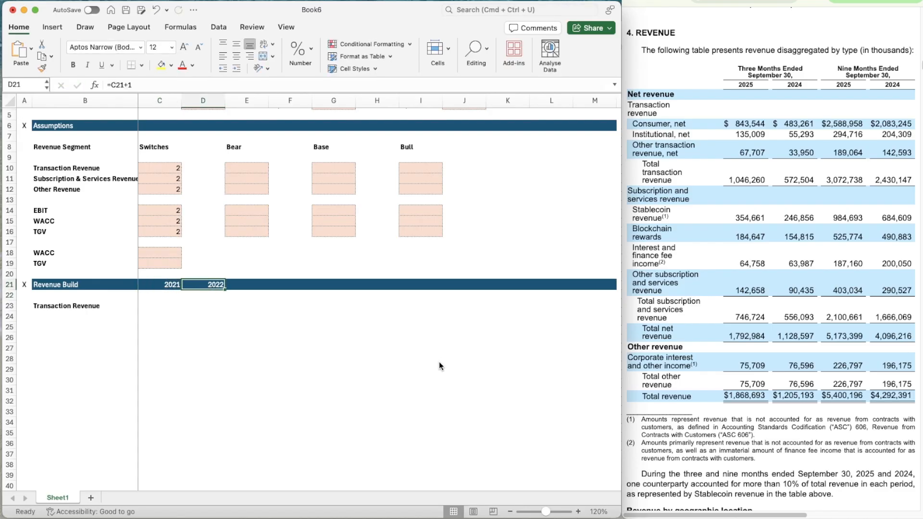
key("ctrl+c")
key("shift+Right")
key("shift+Right")
key("shift+Right")
key("shift+Right")
key("shift+Right")
key("shift+Right")
key("shift+Right")
key("shift+Right")
key("shift+Right")
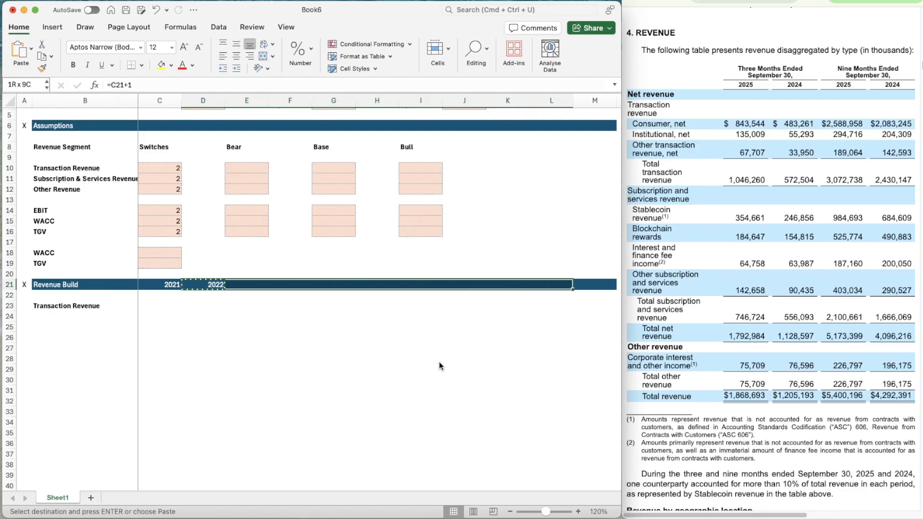
key("ctrl+v")
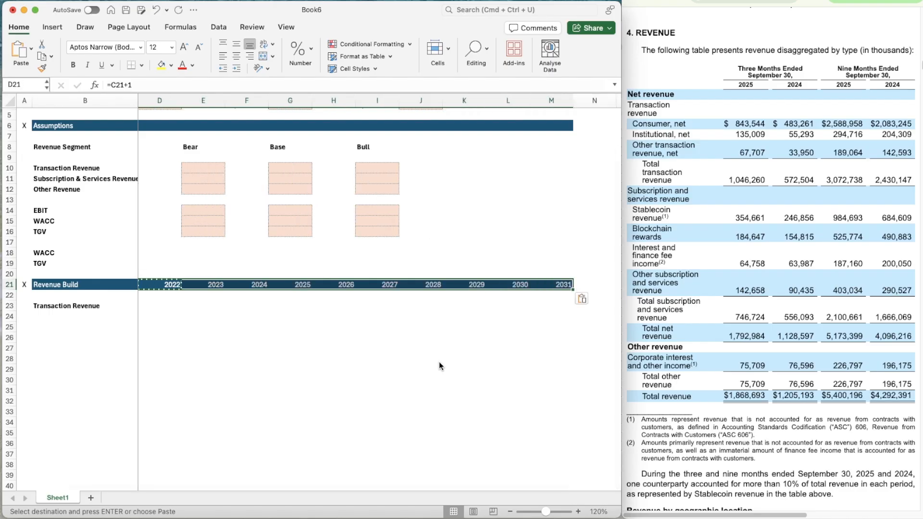
Clear the surplus 2031 header cell M21, including its fill, so the Revenue Build bar ends at 2030 in L21
key("Right")
key("Right")
key("Right")
key("Right")
key("Right")
key("Right")
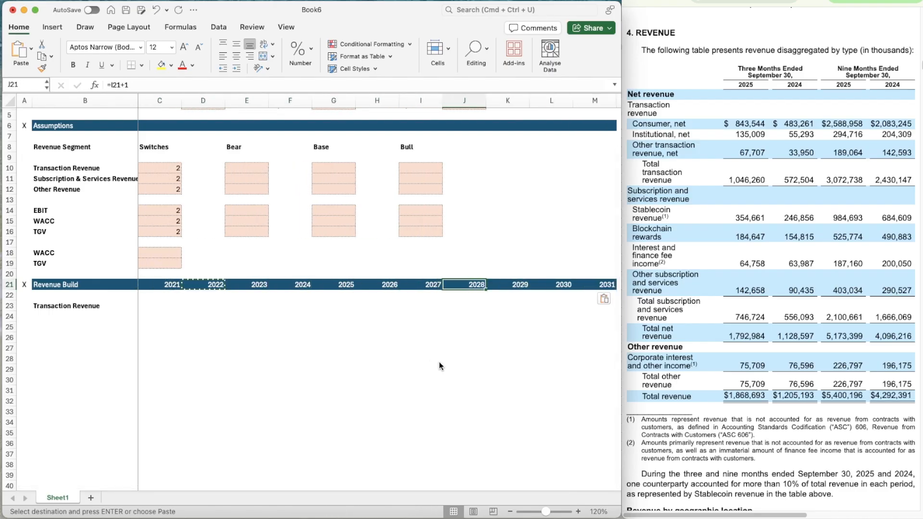
key("Down")
key("Right")
key("Right")
key("Right")
key("Escape")
key("Up")
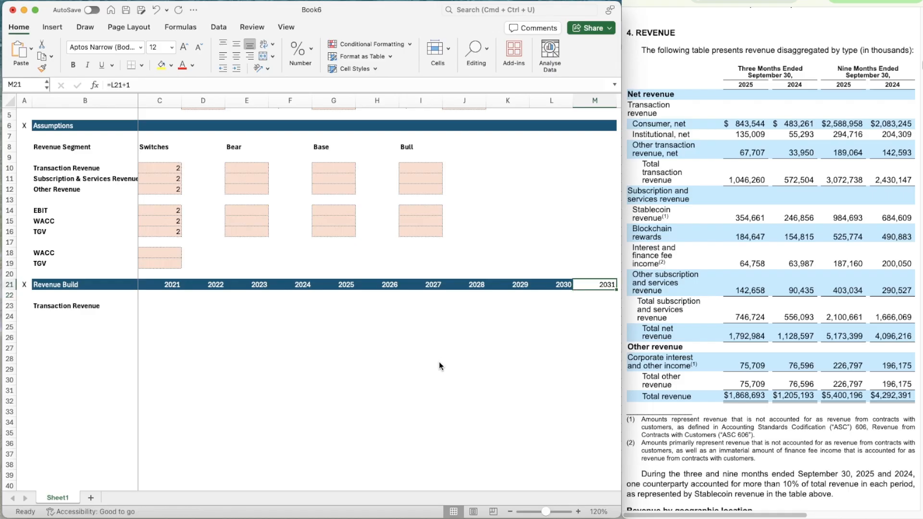
key("Left")
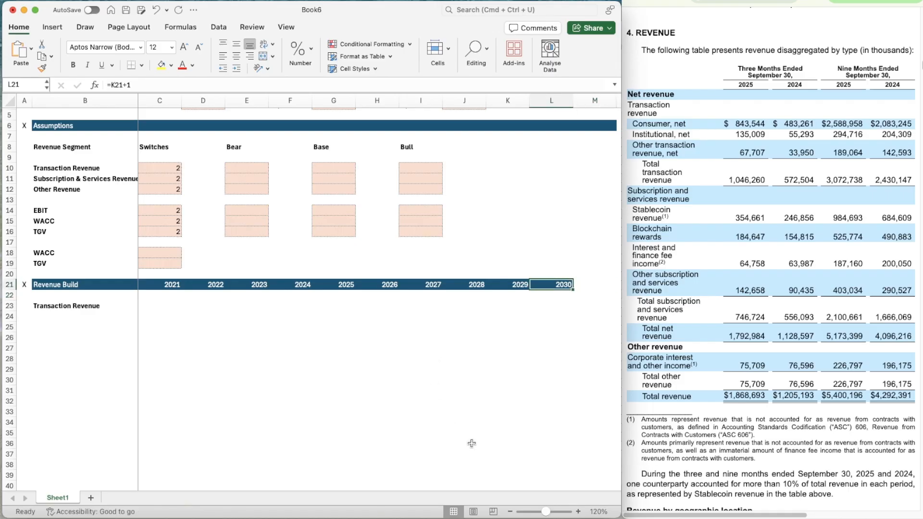
Enter the label % Growth in B24 beneath Transaction Revenue
left_click(579, 512)
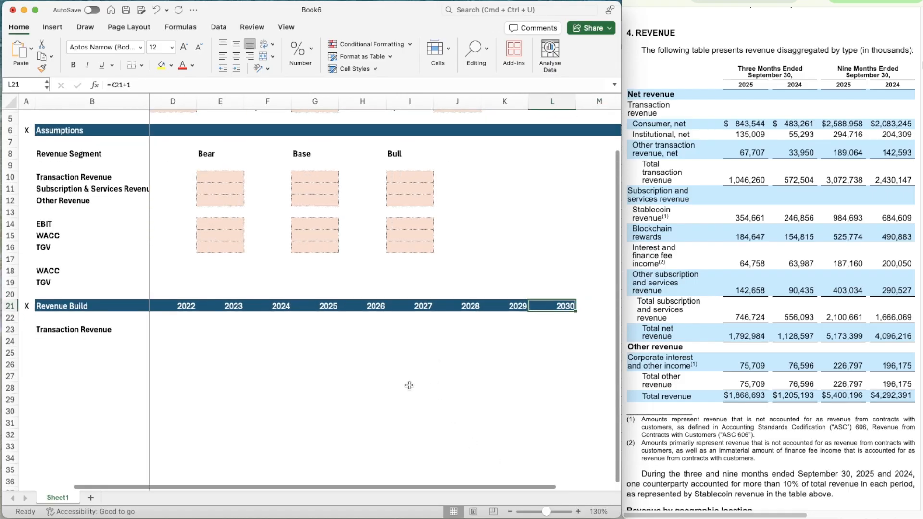
left_click_drag(383, 486, 307, 486)
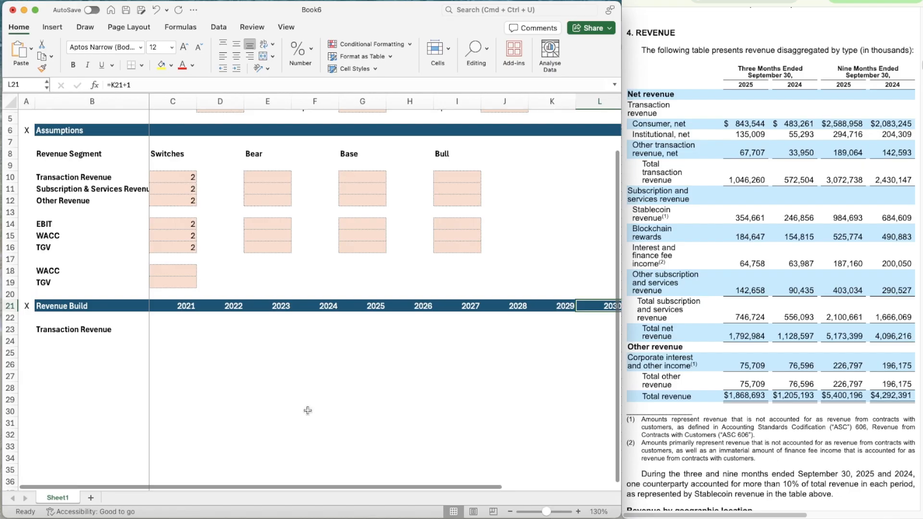
scroll(339, 380, "down", 5)
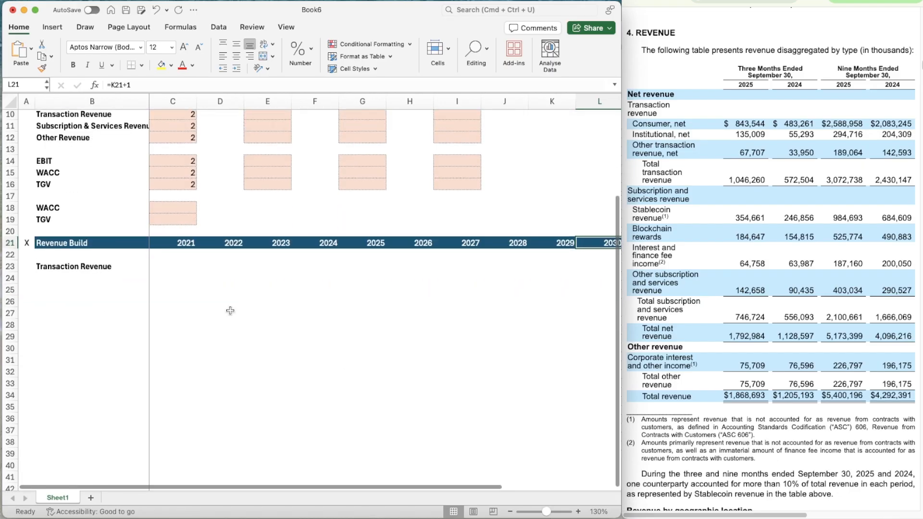
left_click(169, 255)
key("Down")
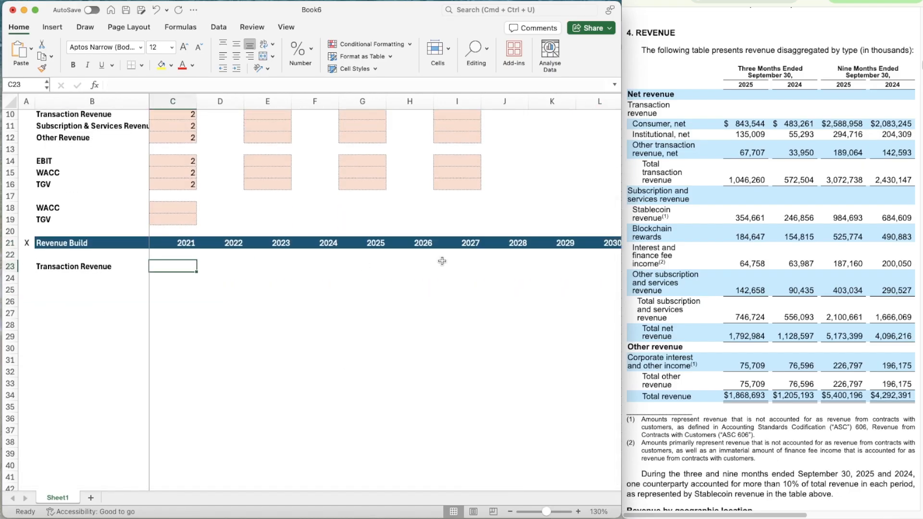
key("Down")
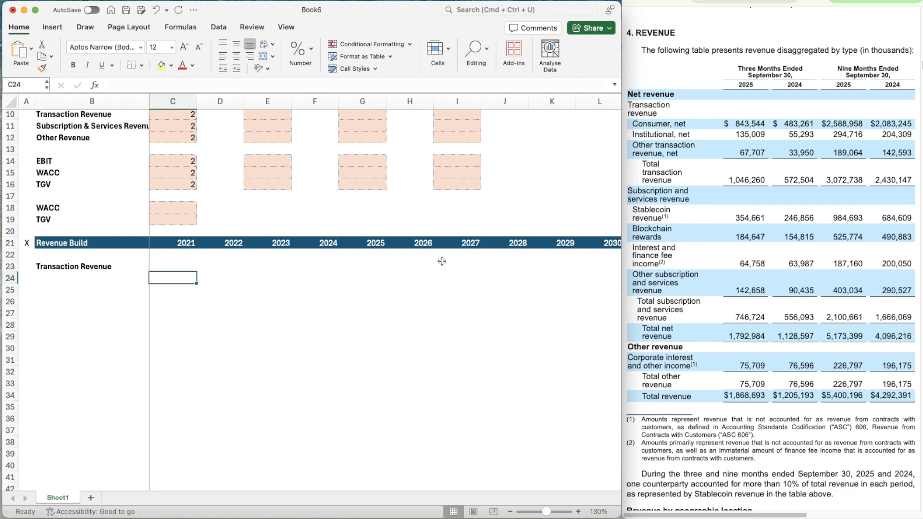
key("Left")
type("%")
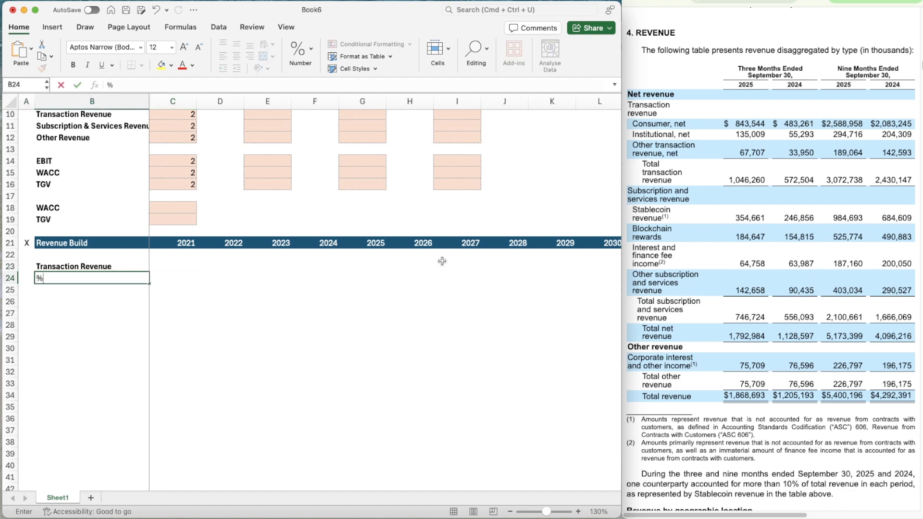
type(" GRO")
key("BackSpace")
key("BackSpace")
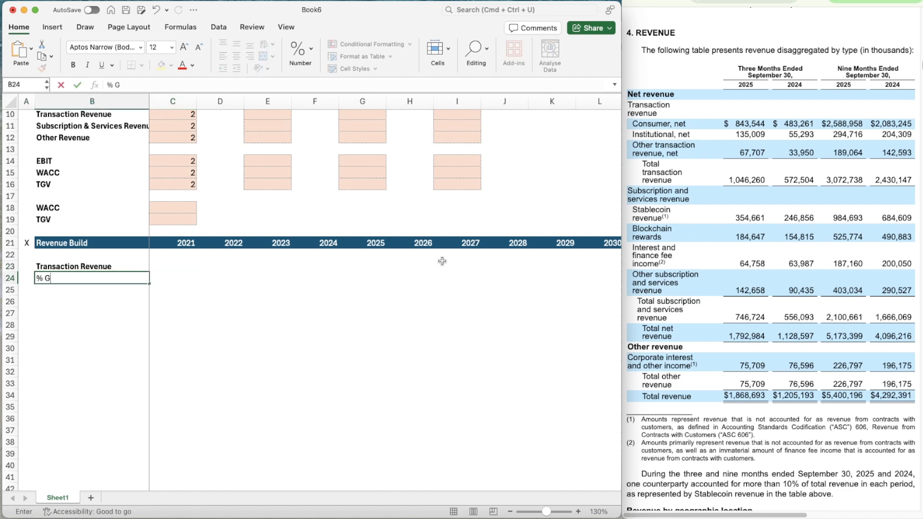
type("rowth")
key("Return")
Italicise the whole of row 24, the % Growth line
key("Up")
key("shift+space")
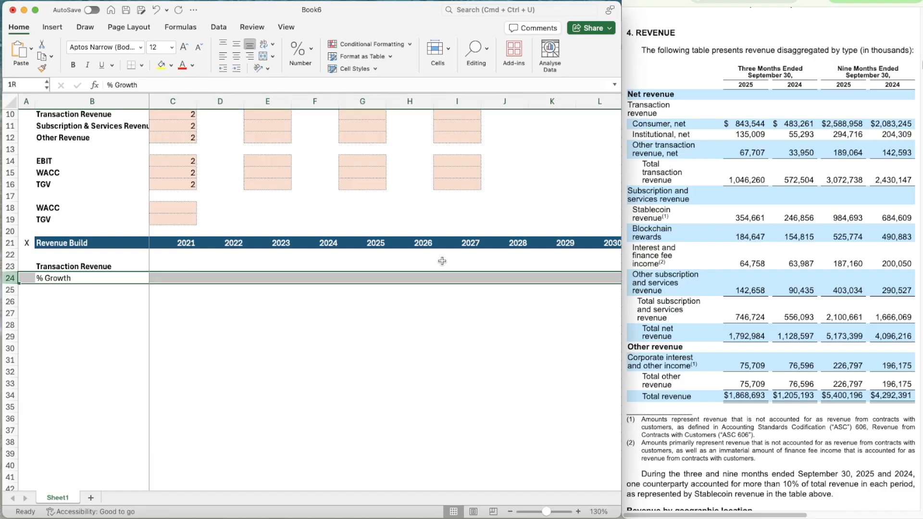
key("super+i")
Enter the scenario labels Bear, Base and Bull in B25:B27 below % Growth
key("Down")
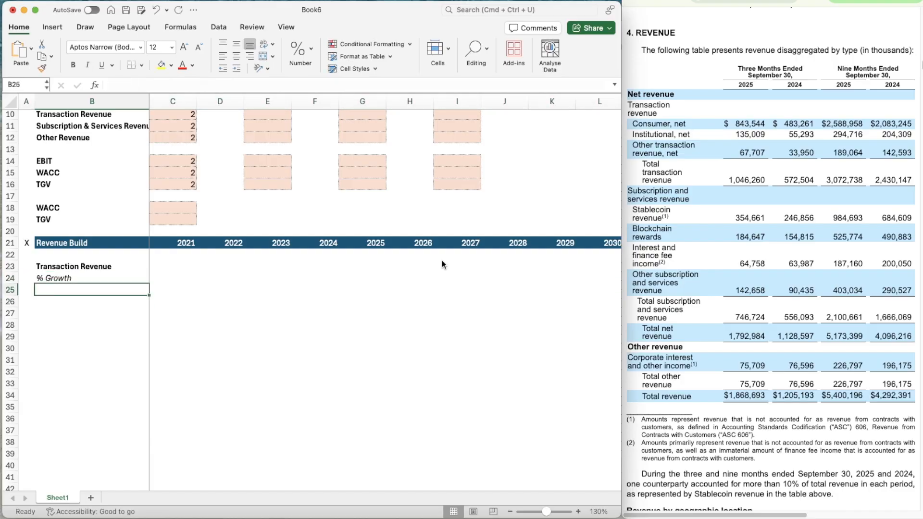
type("Bear")
key("Return")
type("Base")
key("Return")
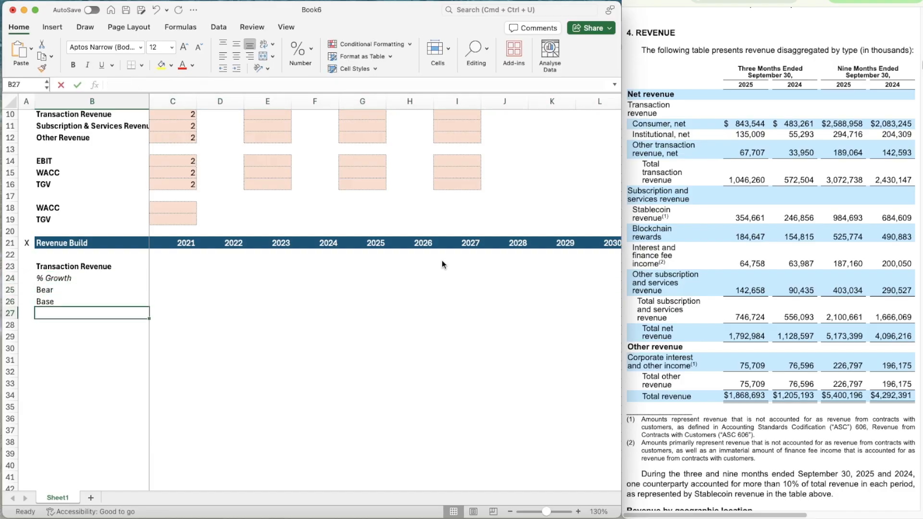
type("Bull")
key("Return")
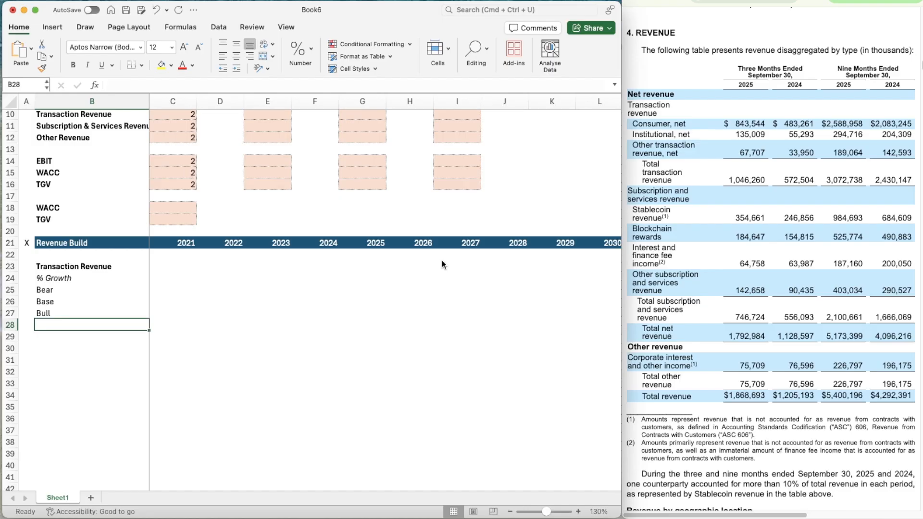
Enter the label % of Revenue in B28 and italicise the whole row
type("% of Rev")
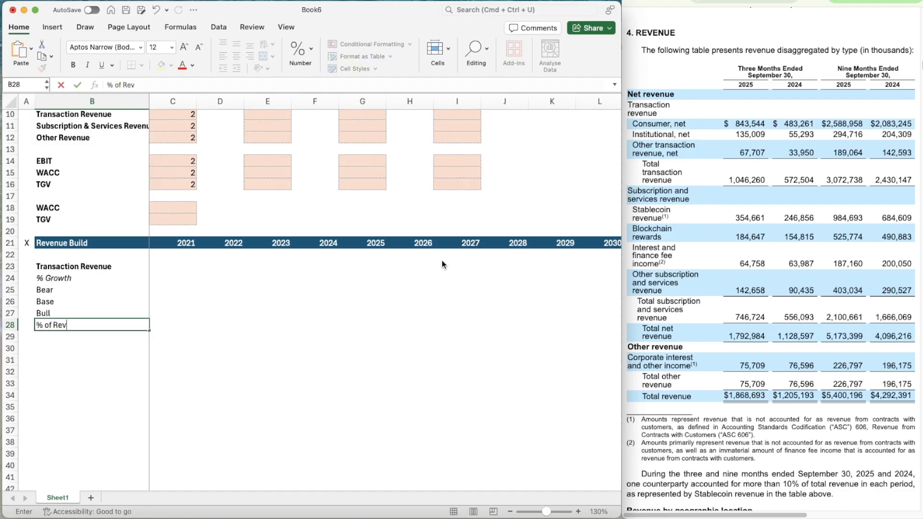
type("enue")
key("Return")
key("Up")
key("shift+space")
key("super+i")
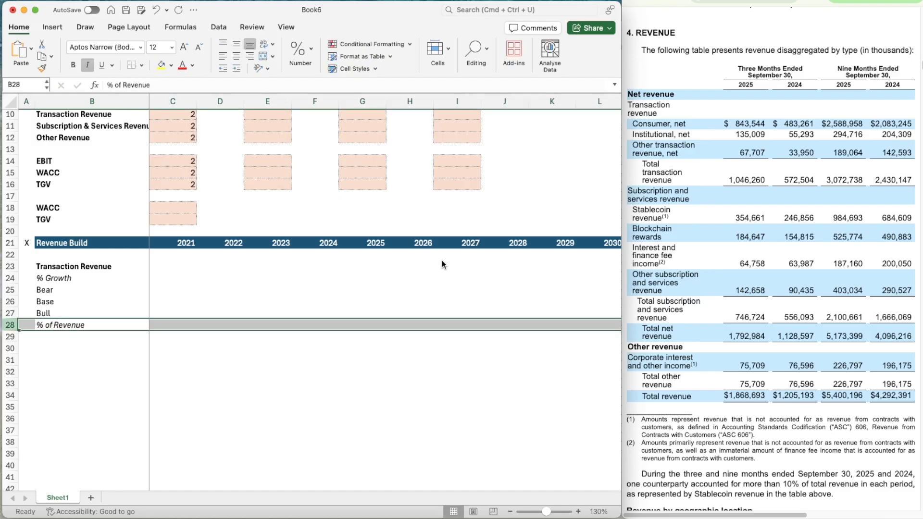
Indent the Bear, Base and Bull labels in B25:B27 by one level
key("Up")
key("Up")
key("Up")
key("shift+Down")
key("shift+Down")
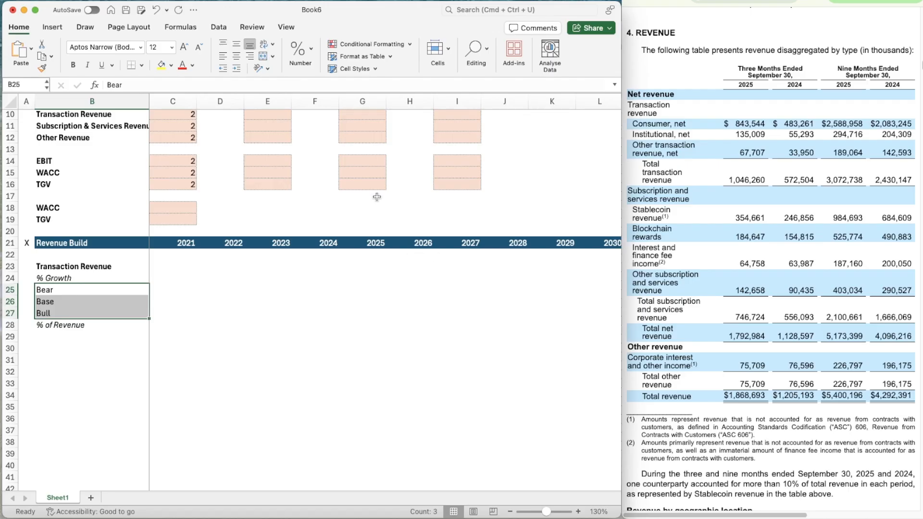
left_click(236, 69)
Bring up the annual report's Transaction revenue table covering 2021 to 2023 beside the spreadsheet
left_click(173, 267)
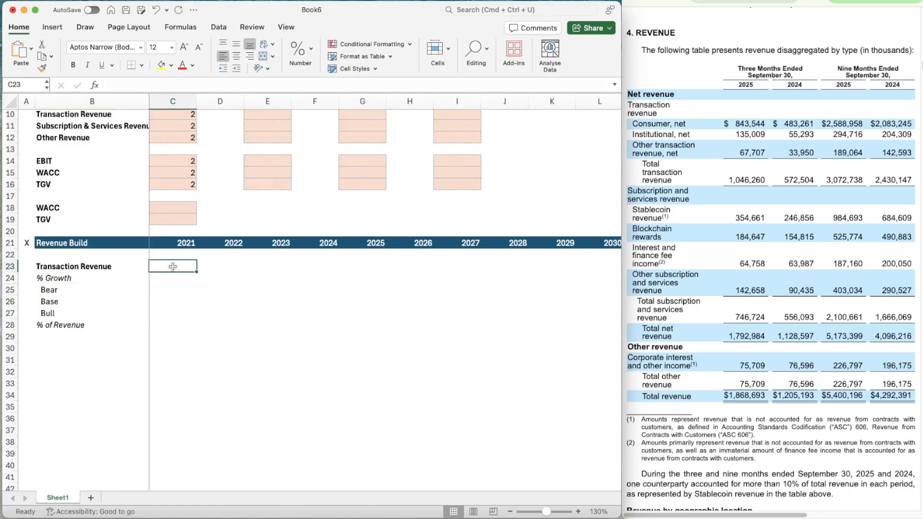
left_click(778, 1)
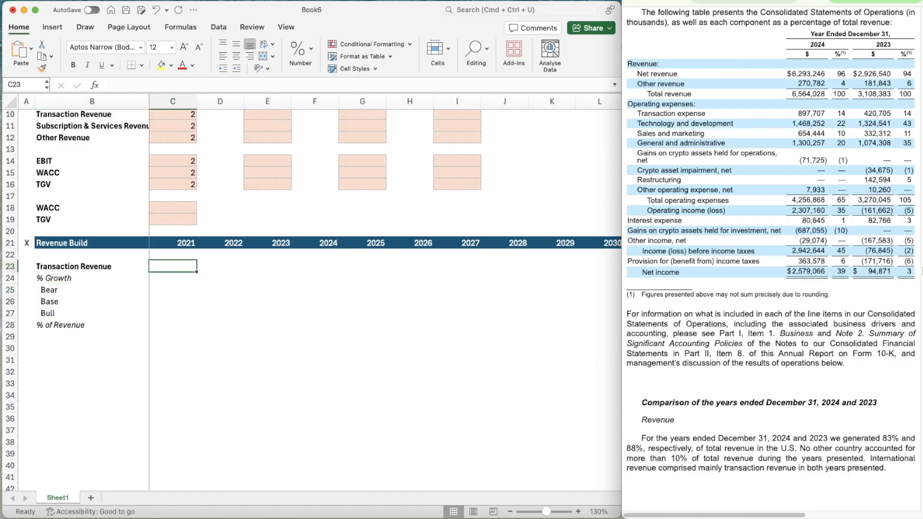
left_click(755, 1)
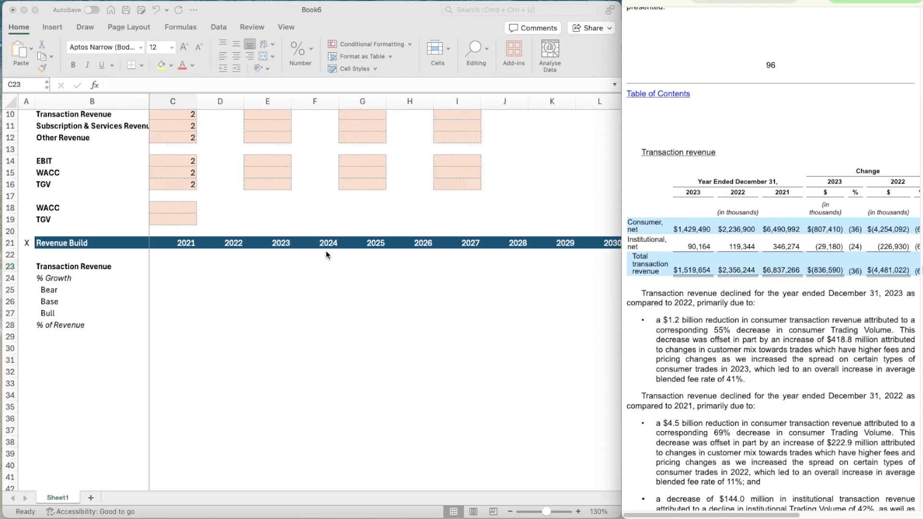
Format C23:L23 as Number with 0 decimal places, a thousands separator and negatives in black parentheses
left_click(172, 266)
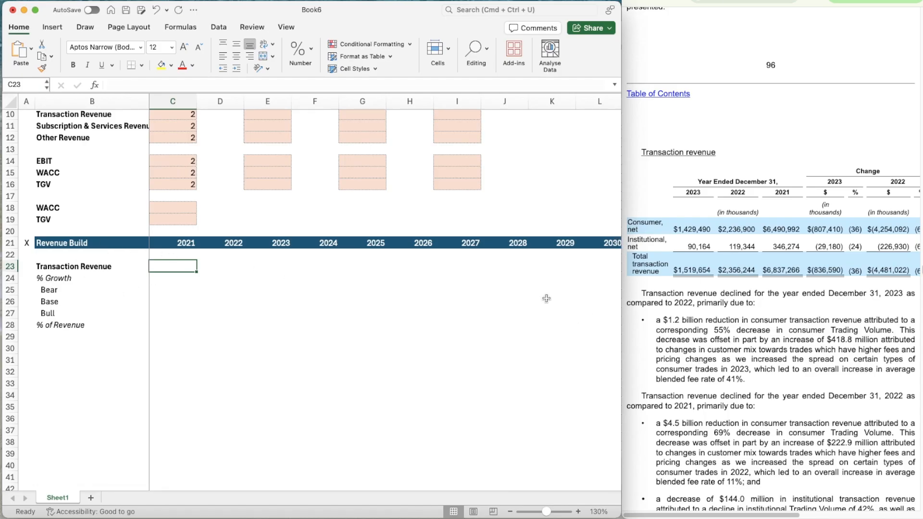
key("shift+Right")
key("shift+Right")
key("shift+Right")
key("shift+Right")
key("shift+Right")
key("shift+Right")
key("shift+Right")
key("shift+Right")
key("shift+Right")
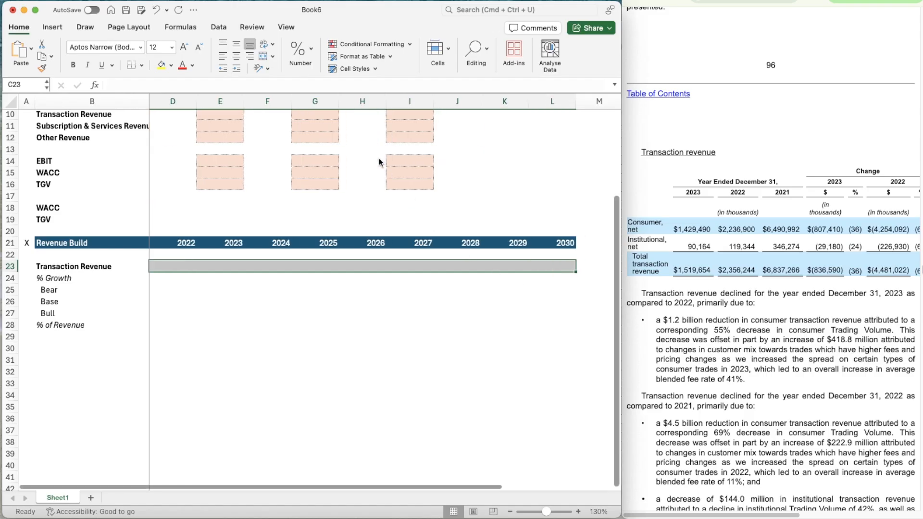
key("super+1")
left_click(467, 50)
left_click(446, 50)
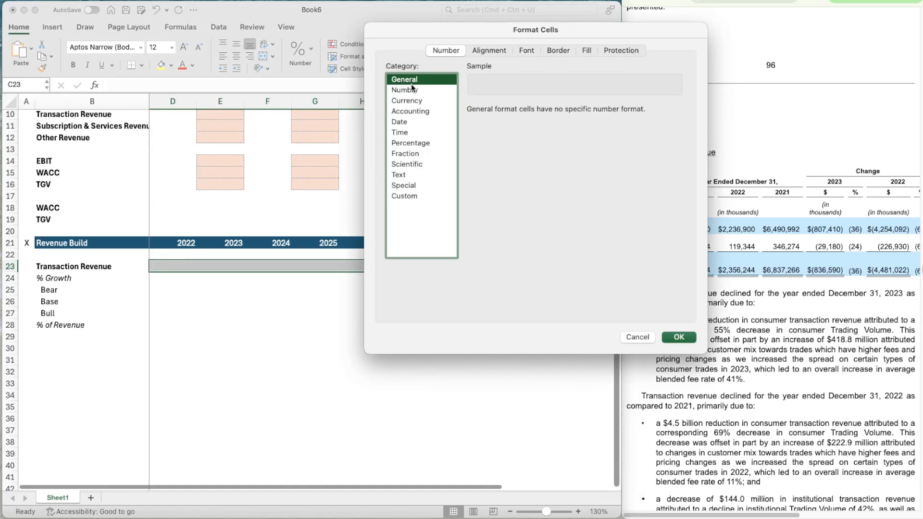
left_click(408, 90)
left_click(550, 113)
left_click(550, 113)
left_click(505, 122)
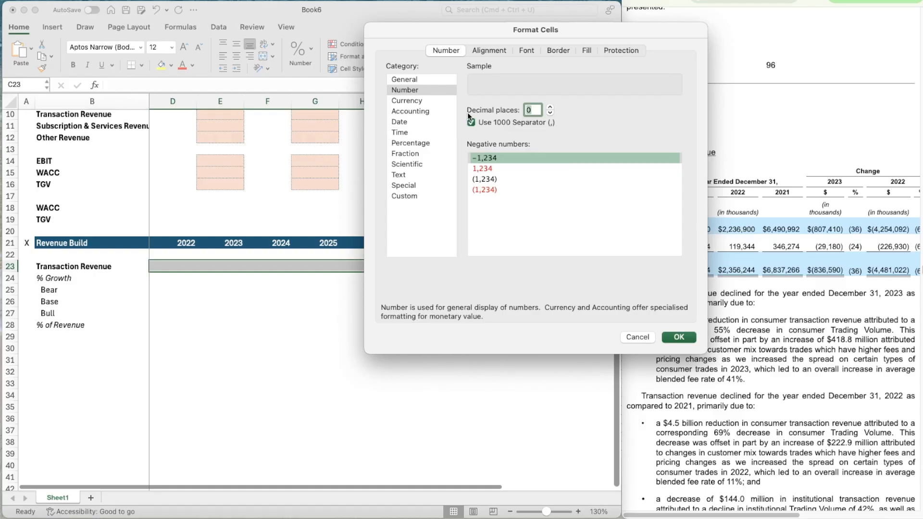
left_click(501, 181)
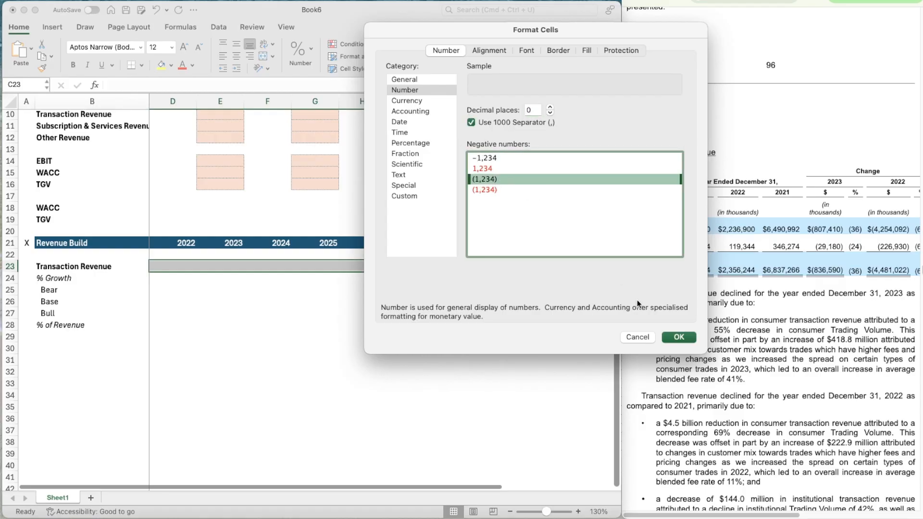
key("Return")
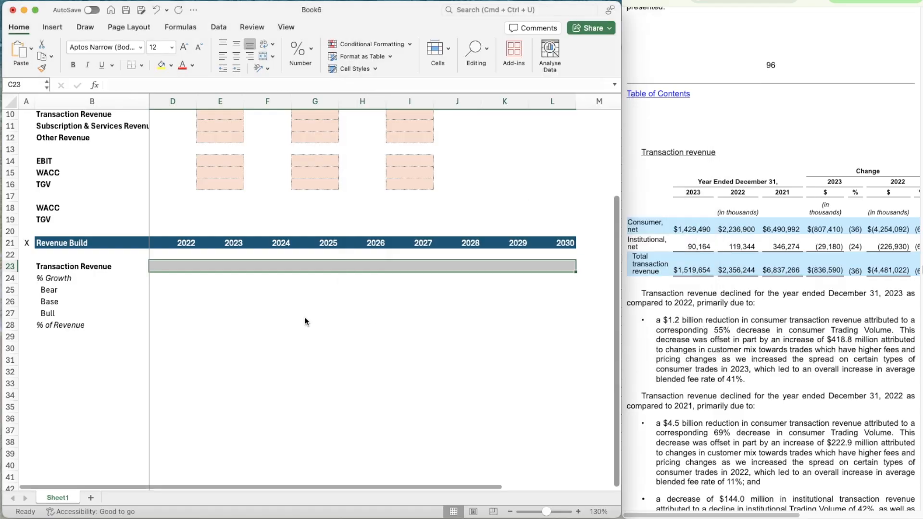
Enter the Transaction Revenue totals in millions from the filing: 6837.266 for 2021 in C23 and 2356.244 for 2022 in D23
left_click(182, 268)
key("Left")
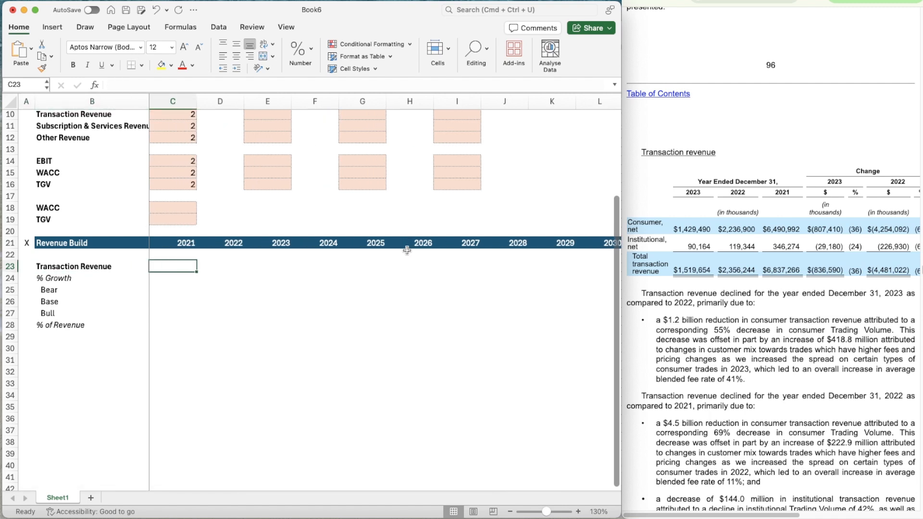
type("6837")
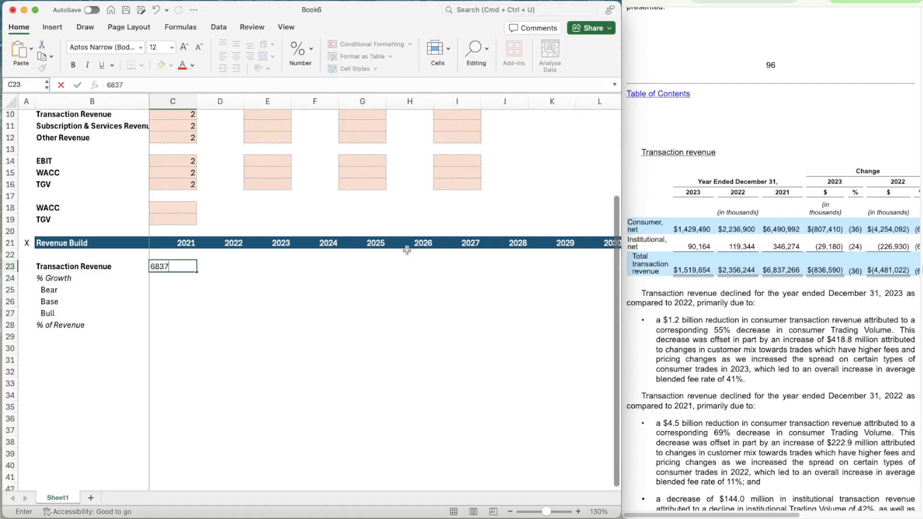
type(".266")
key("Tab")
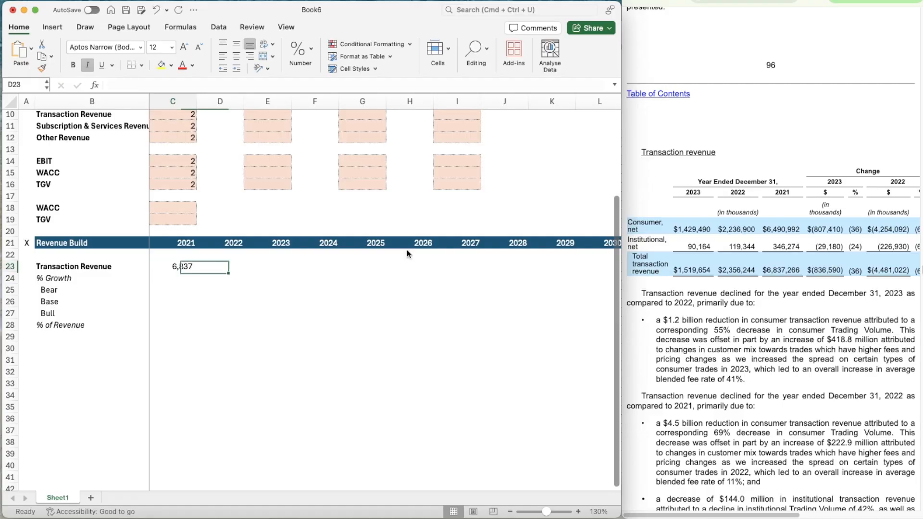
type("23")
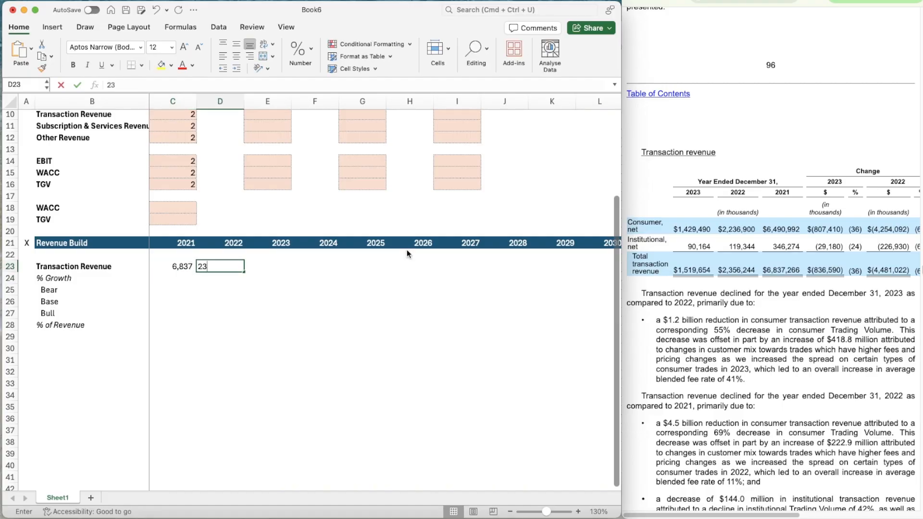
type("56.244")
key("Tab")
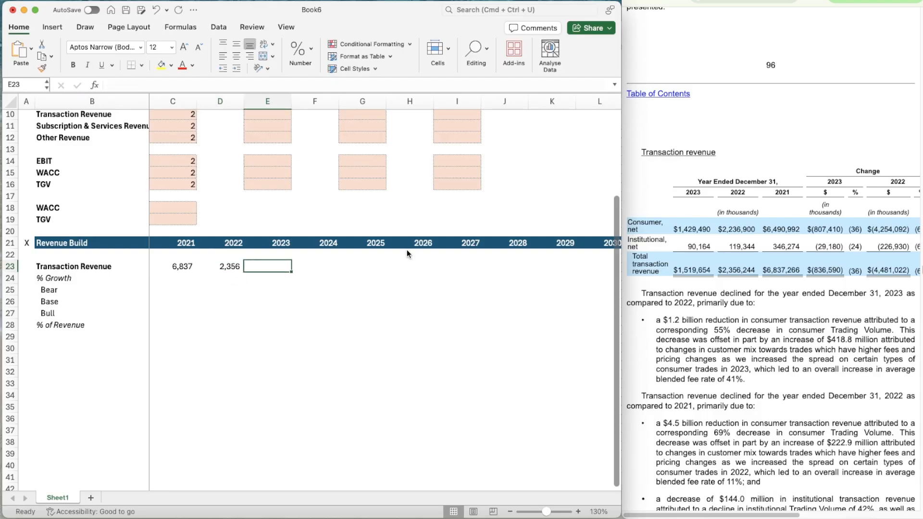
Enter the 2023 Transaction Revenue total of 1519.654 in millions from the filing in E23
type("1519.")
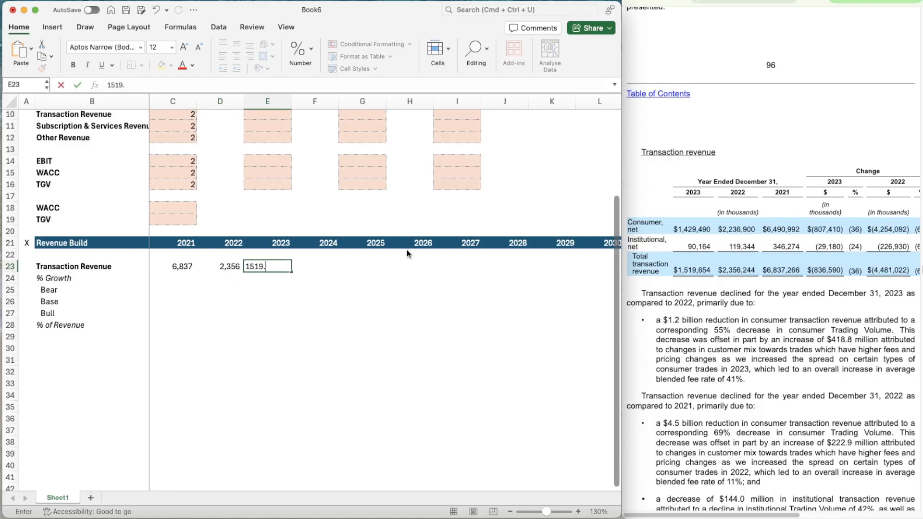
type("654")
key("Down")
key("Down")
Calculate the 2022 Transaction Revenue growth in D24 with the formula =D23/C23-1
key("Left")
key("Left")
key("Up")
key("Right")
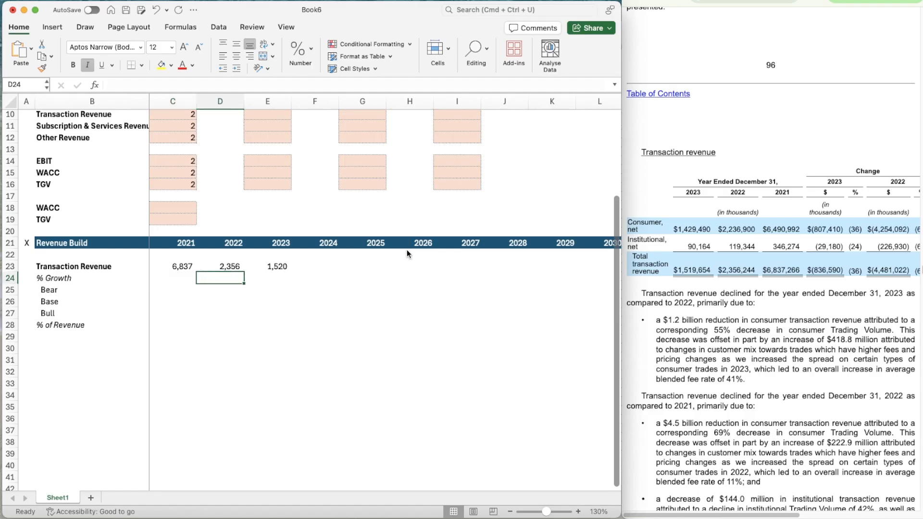
type("=")
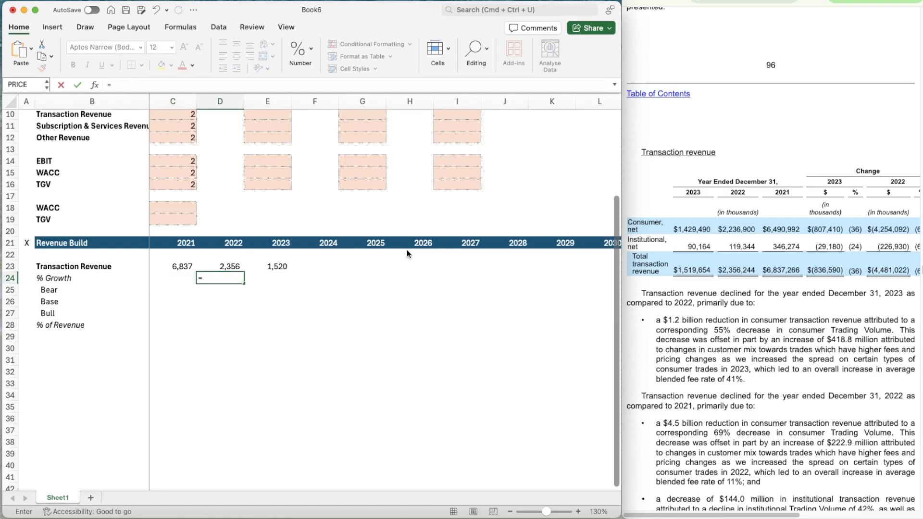
key("Up")
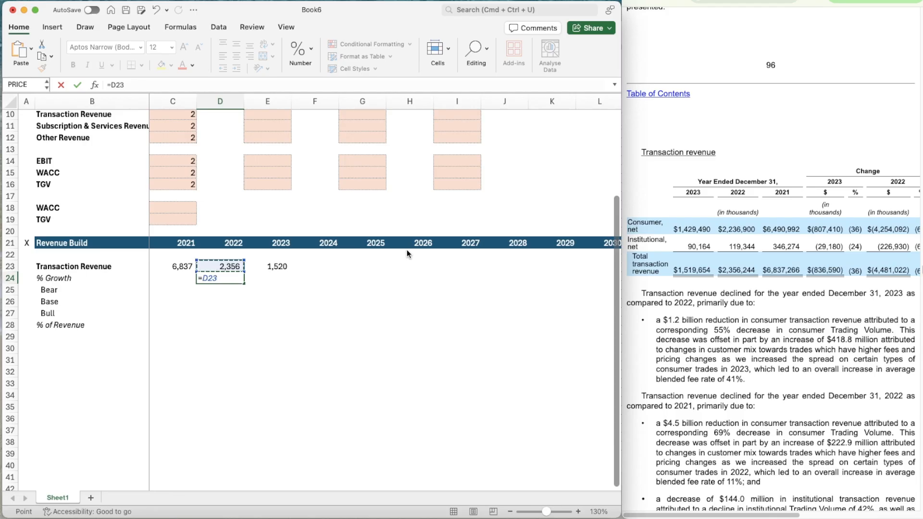
type("/")
key("Left")
key("Up")
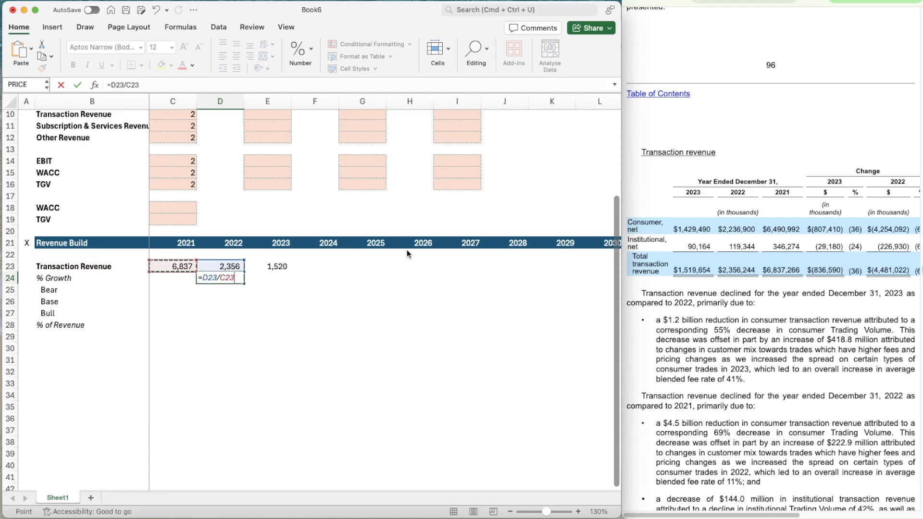
type("-1")
key("ctrl+Return")
Format the % Growth cells D24:L24 as Percentage with 0 decimal places
key("shift+Right")
key("shift+Right")
key("shift+Right")
key("shift+Right")
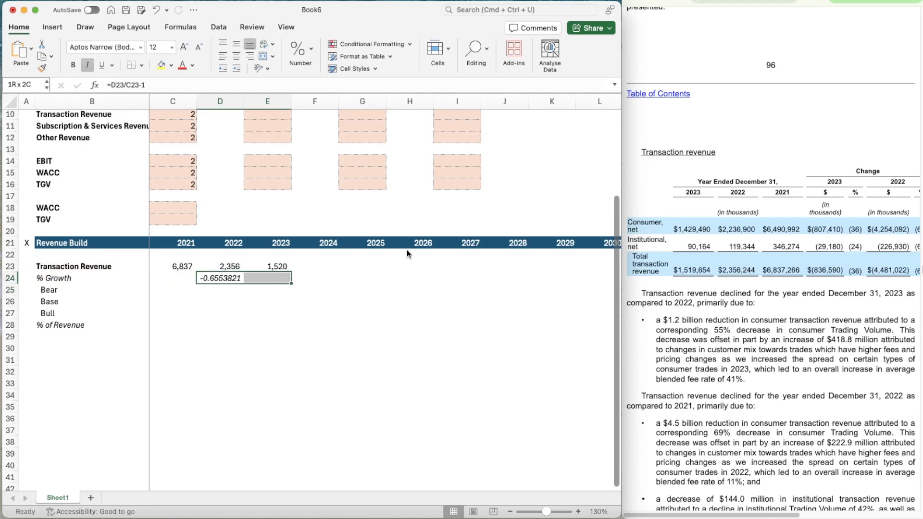
key("shift+Right")
key("shift+Right")
key("shift+Right")
key("shift+Right")
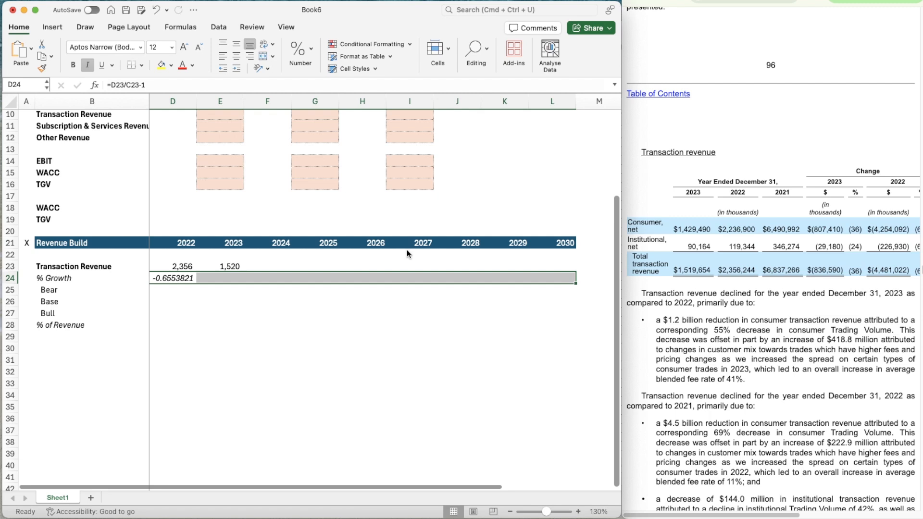
key("super+1")
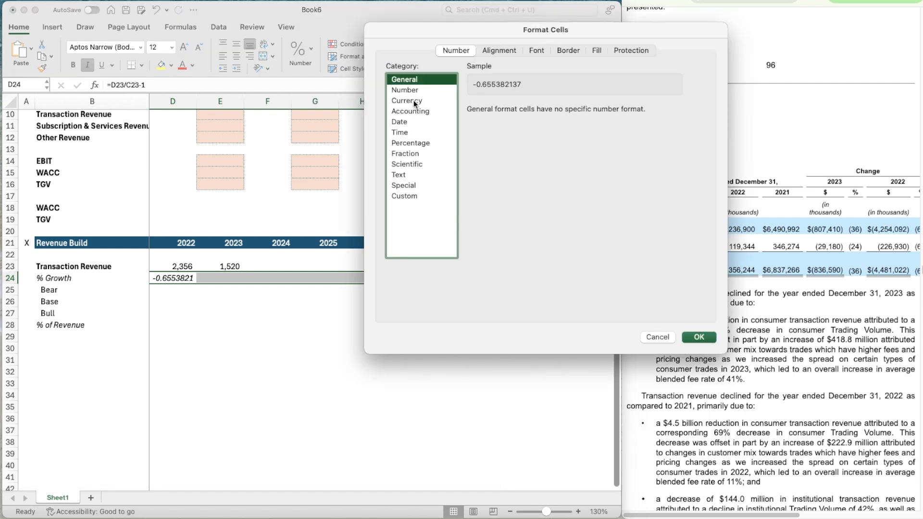
left_click(410, 143)
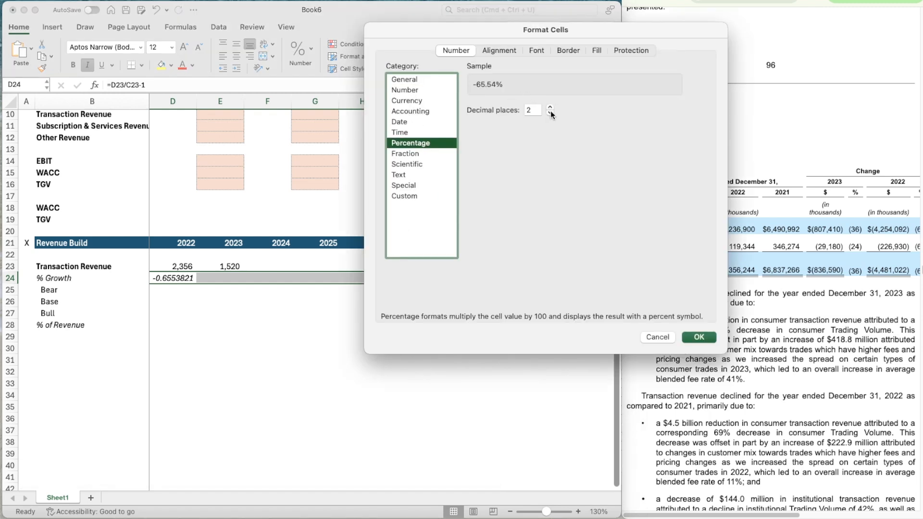
left_click(550, 113)
left_click(550, 114)
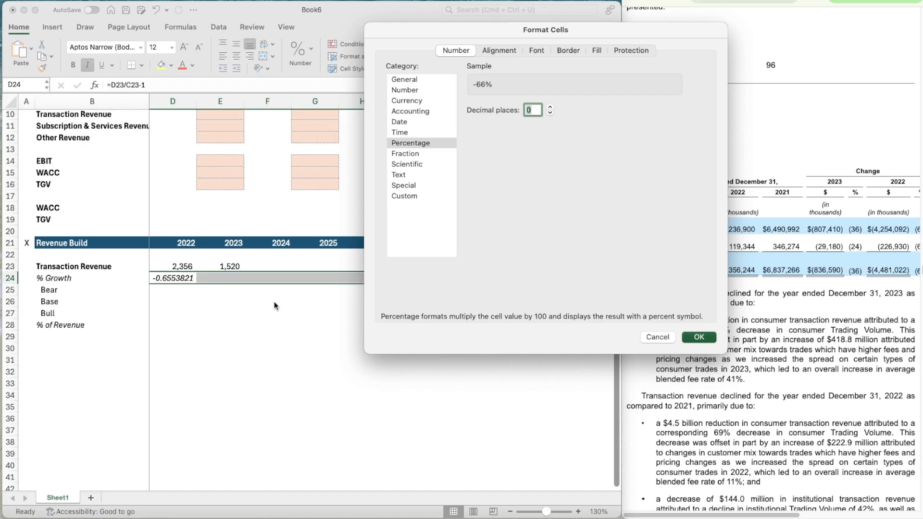
key("Return")
Copy the growth formula from D24 to E24 for 2023
key("super+c")
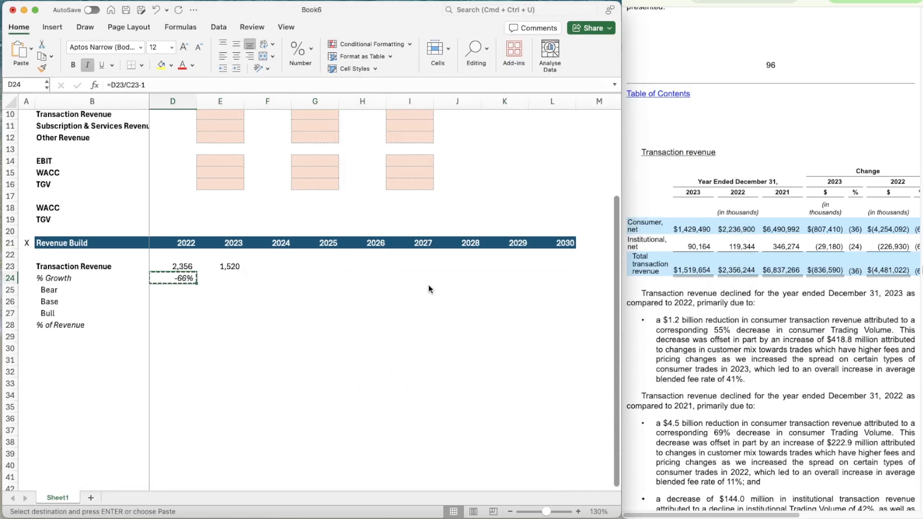
key("Right")
key("super+v")
key("Right")
Bring up the 2024 annual report's Transaction revenue table and enter the 2024 total of 3986.113 in F23
scroll(270, 360, "left", 2)
scroll(270, 360, "down", 1)
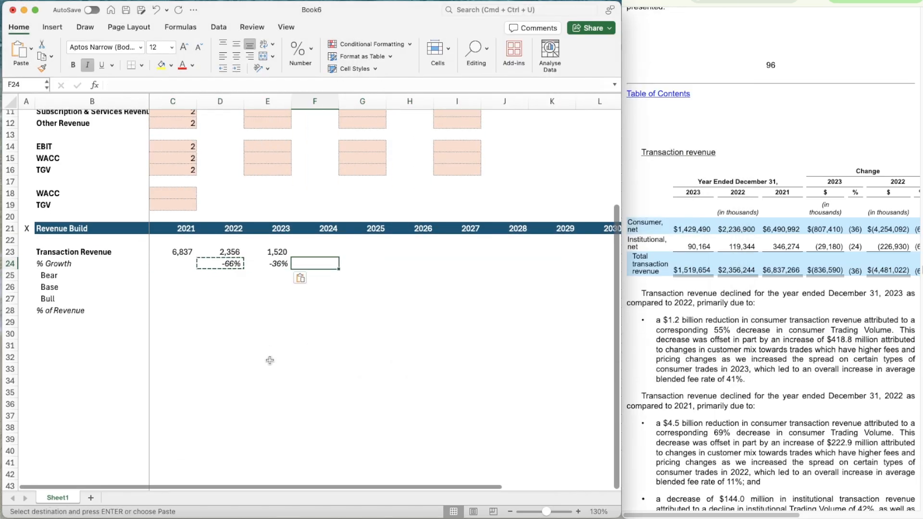
left_click(745, 1)
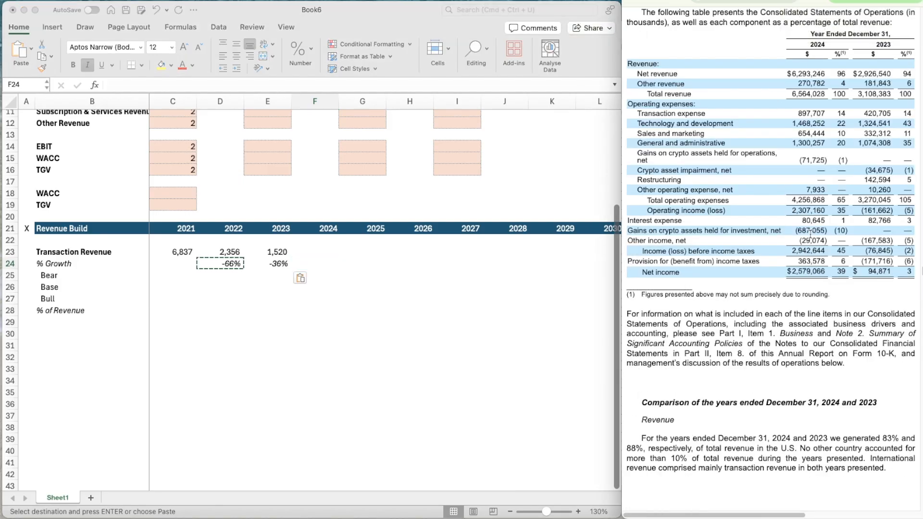
scroll(811, 234, "down", 10)
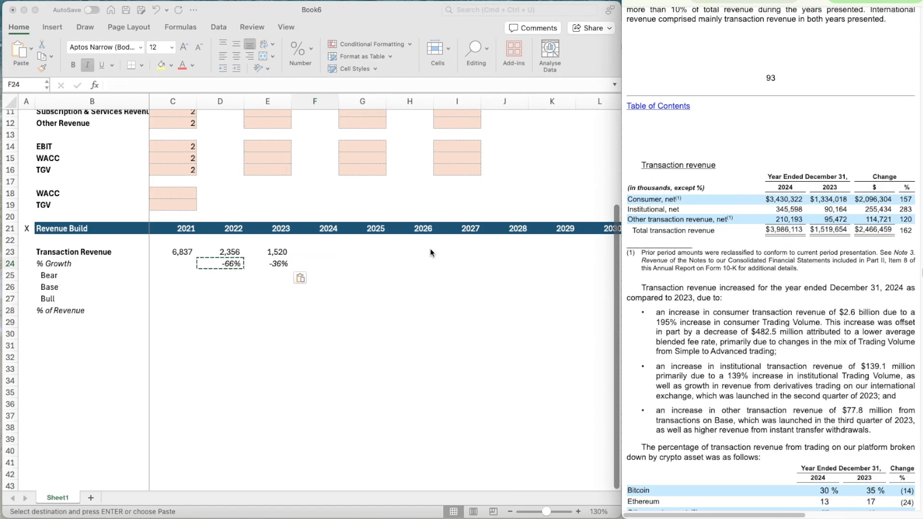
left_click(314, 251)
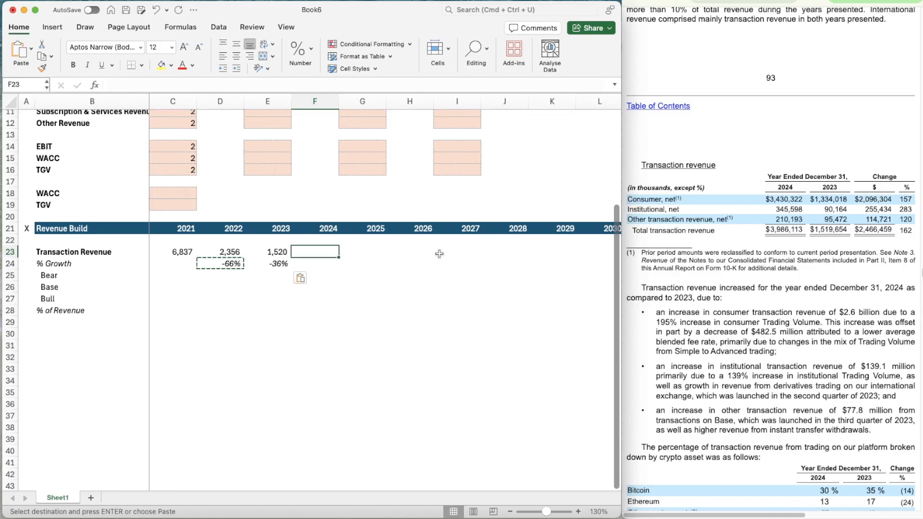
type("3")
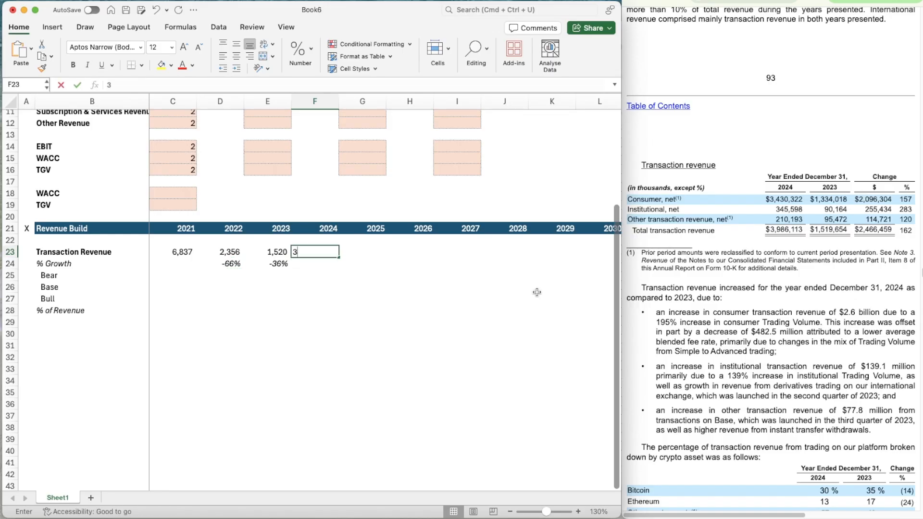
type("986.113")
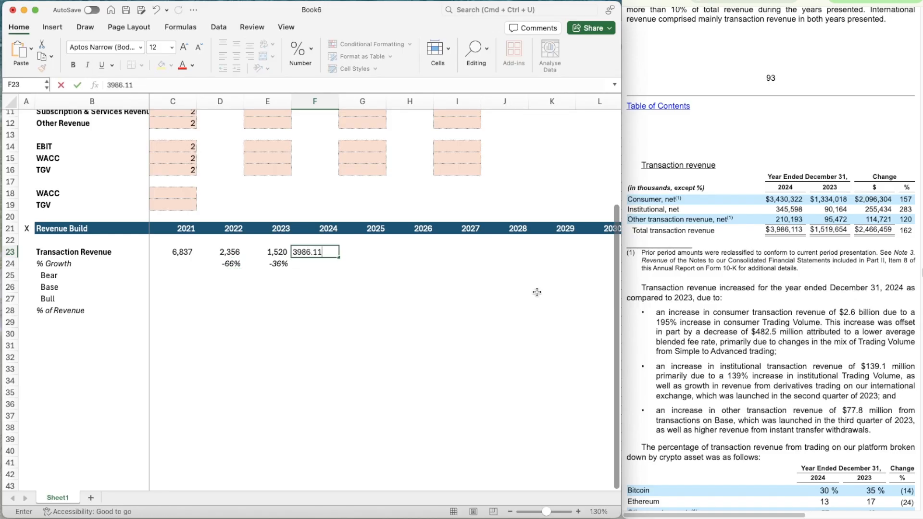
key("Return")
Copy the growth formula from E24 to F24 for 2024
key("Left")
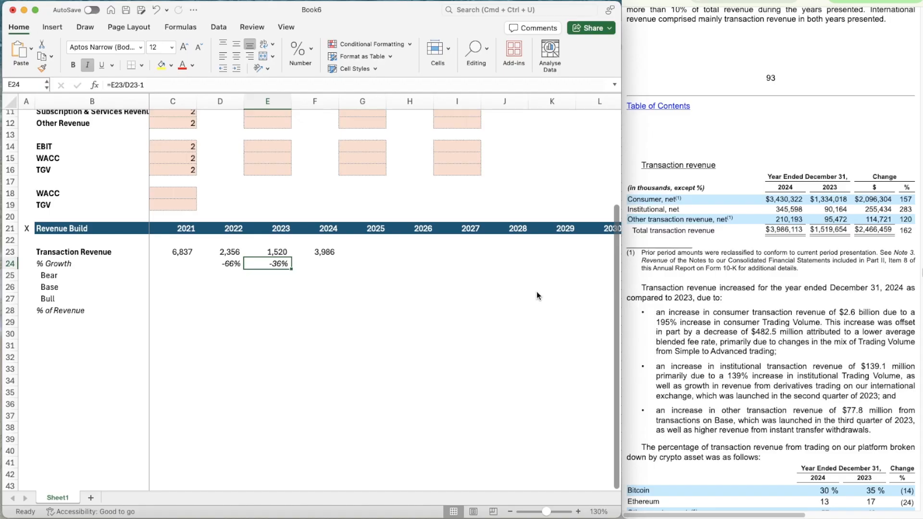
key("super+c")
key("Right")
key("super+v")
key("Right")
key("Right")
Bring up the September 2025 quarterly revenue table and calculate the 2024 full-year to nine-month ratio in F26 as =F23/2430.147
key("Up")
key("Left")
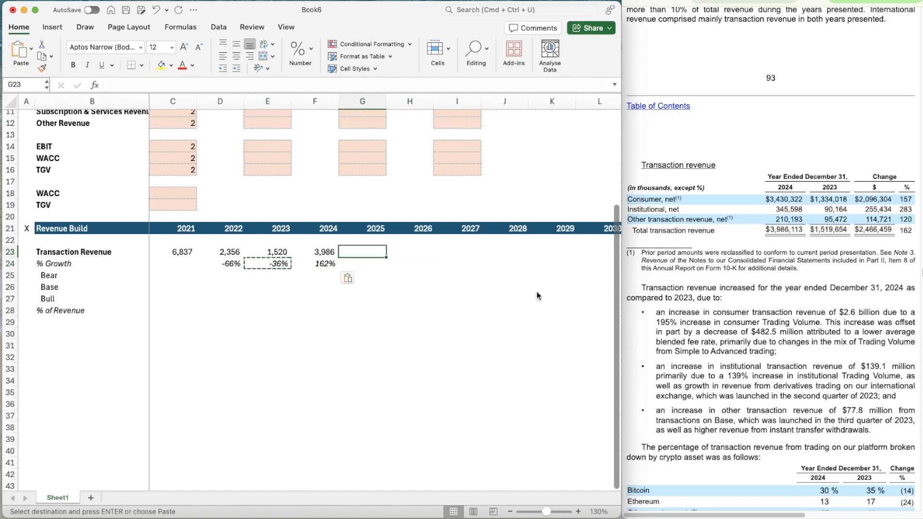
left_click(699, 178)
key("ctrl+Tab")
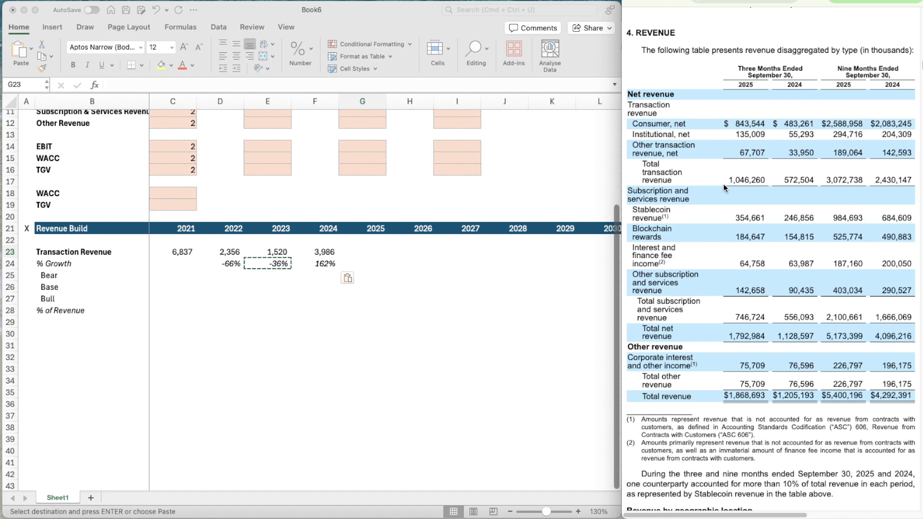
left_click(335, 291)
type("=")
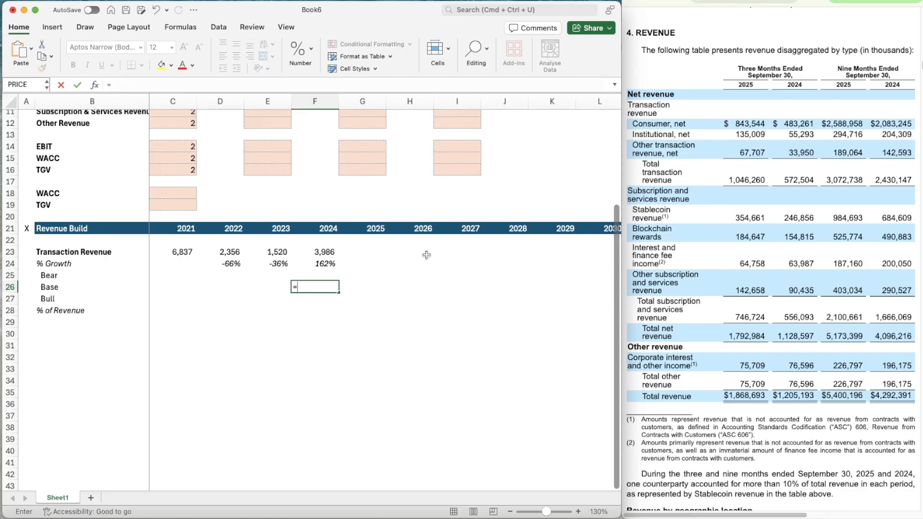
key("Up")
key("Up")
key("Up")
type("/")
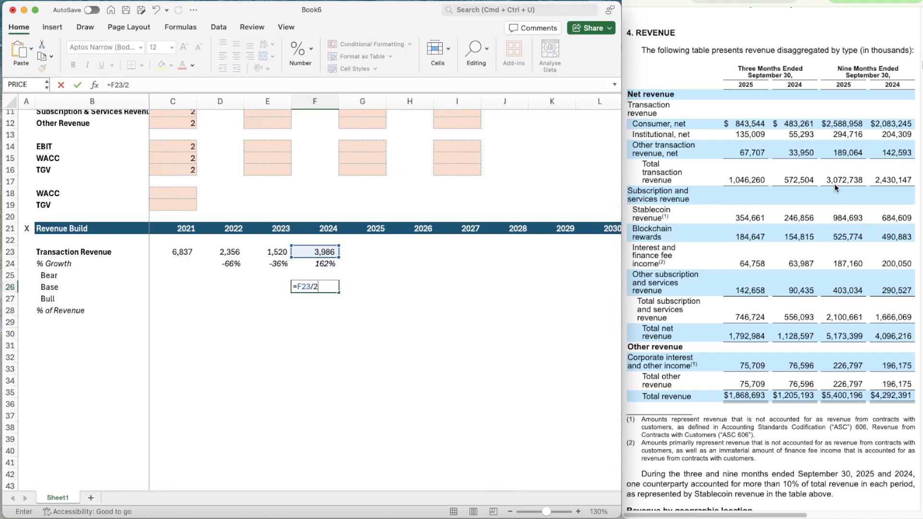
type("2430.147")
key("Tab")
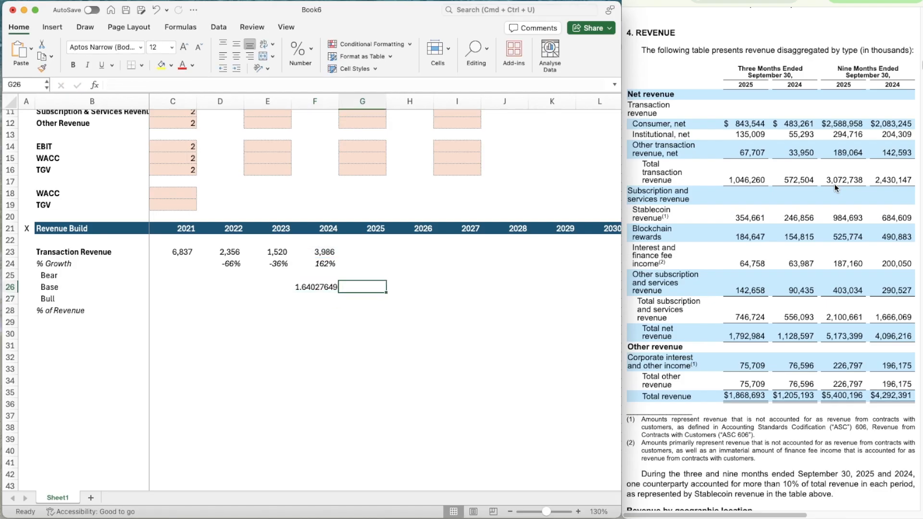
Estimate 2025 Transaction Revenue in G23 by multiplying the nine-month total 3072.738 by the annualising ratio shown in F26
key("Up")
key("Up")
key("Up")
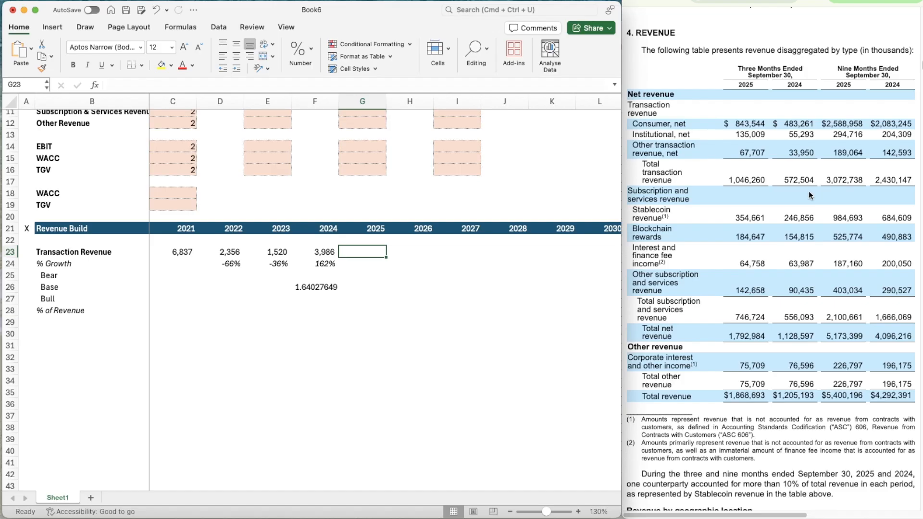
type("30722")
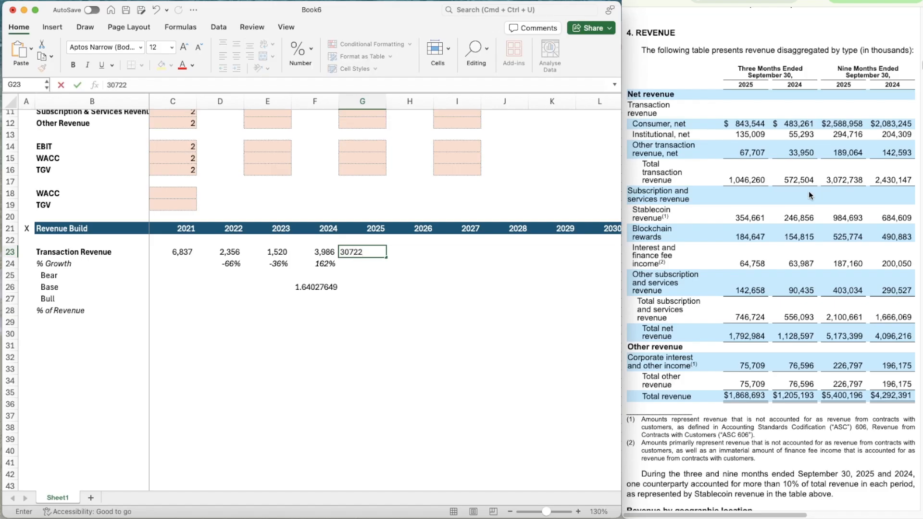
key("BackSpace")
key("BackSpace")
key("BackSpace")
key("BackSpace")
key("BackSpace")
type("=3")
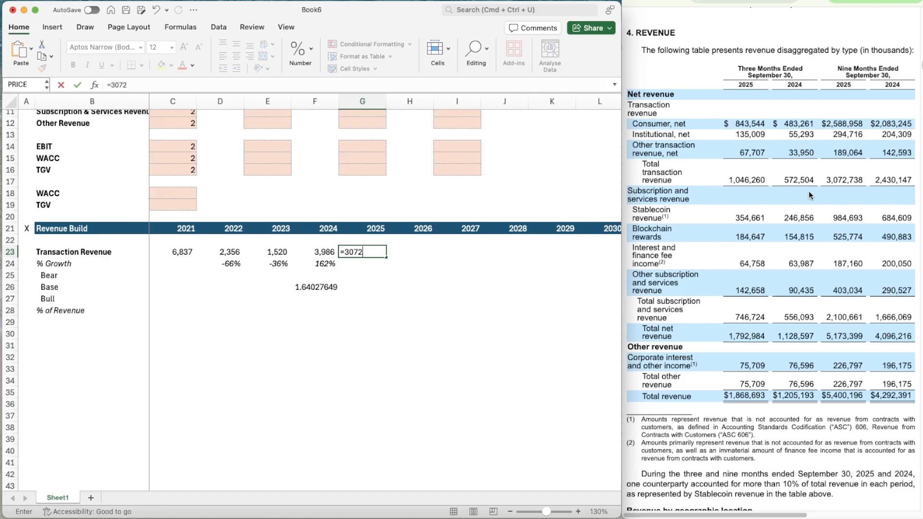
type("072.738*1.64027")
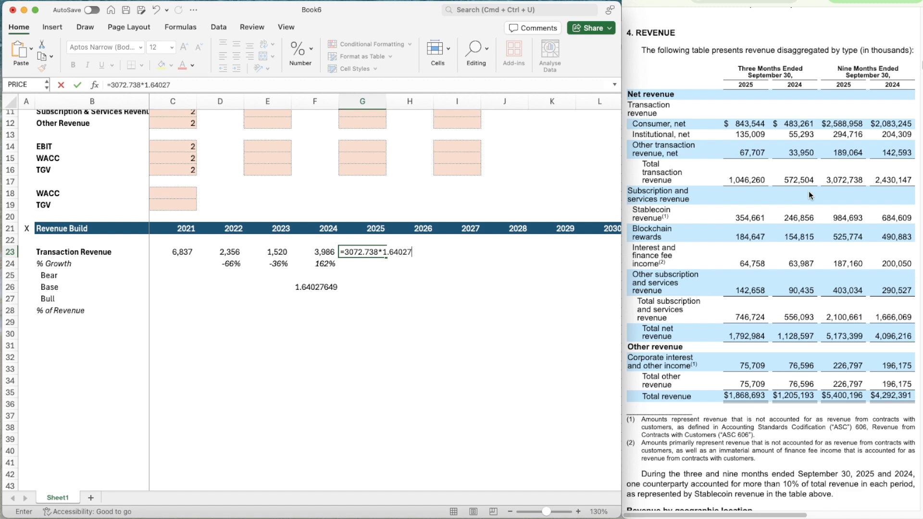
type("49")
key("Return")
key("Down")
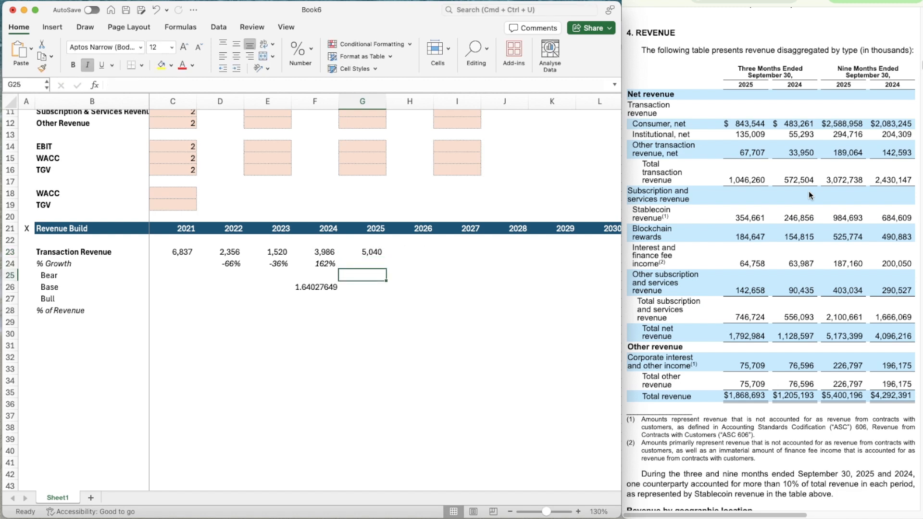
Clear the temporary annualising ratio from F26
key("Down")
key("Left")
key("Delete")
Copy the growth formula from F24 to G24 for 2025
key("Up")
key("Up")
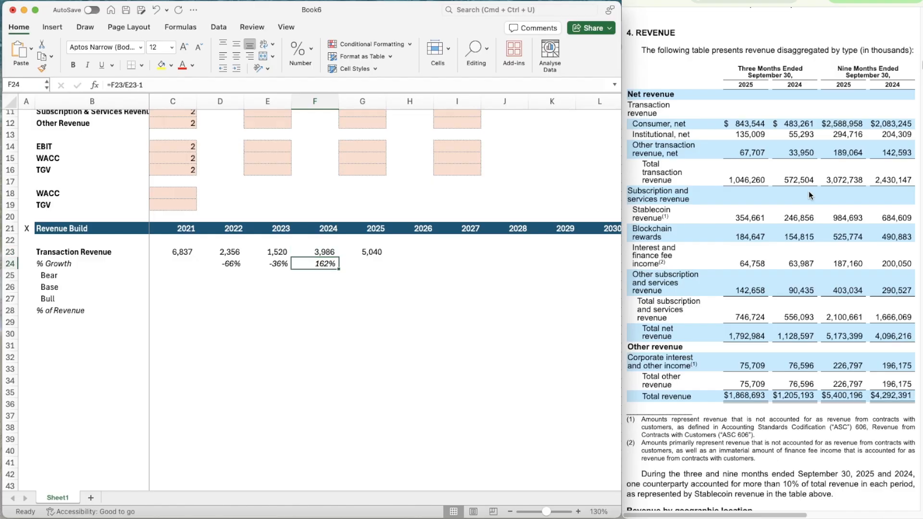
key("cmd+c")
key("Right")
key("super+v")
key("Right")
key("Right")
key("Left")
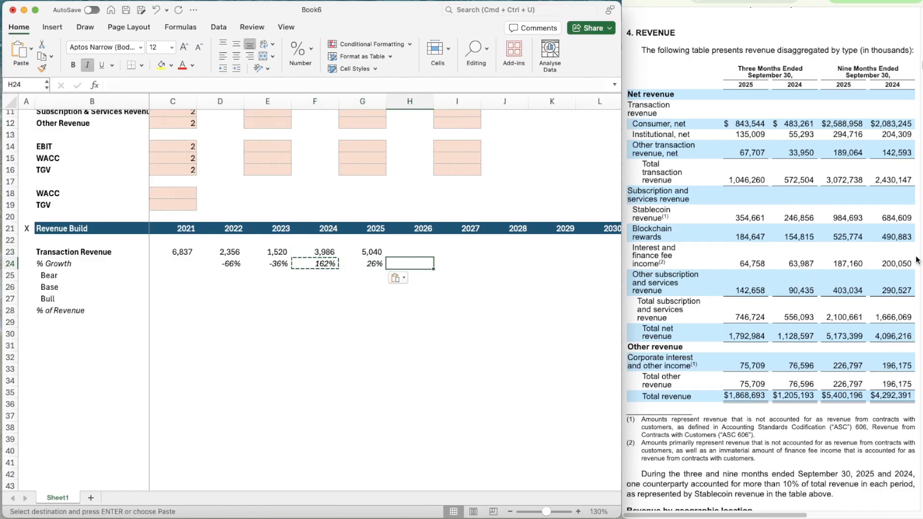
Copy the shaded, bordered input cells G14:G16 onto the Bear, Base and Bull rows for 2026–2030, H25:L27
scroll(386, 319, "down", 2)
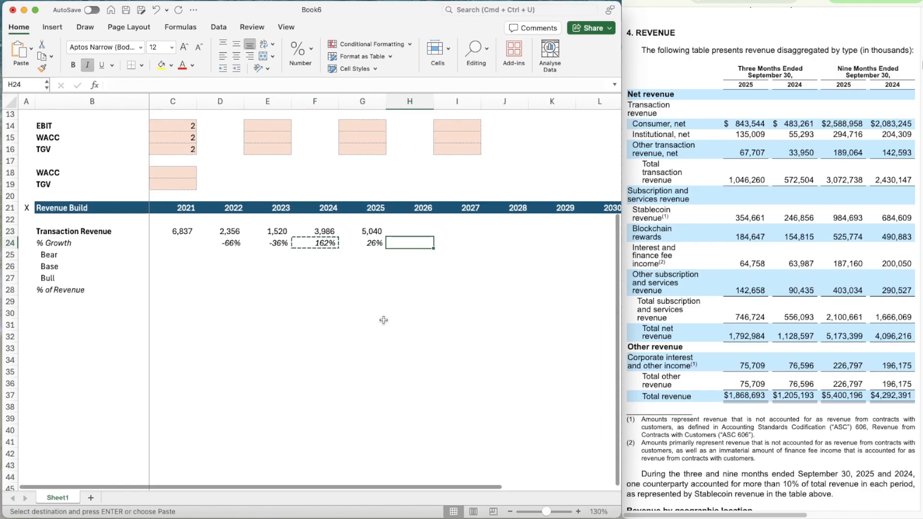
left_click(340, 251)
key("Right")
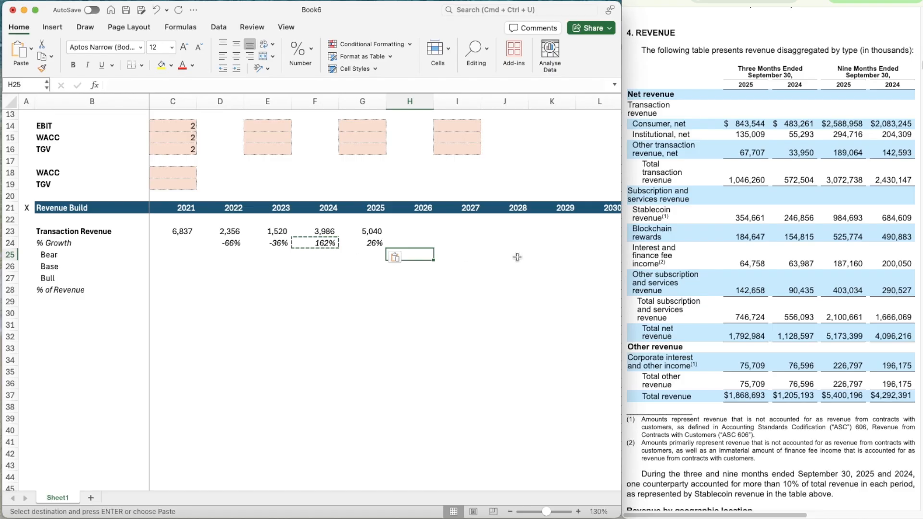
key("Up")
key("Left")
key("Up")
key("Up")
key("Up")
key("Up")
key("Up")
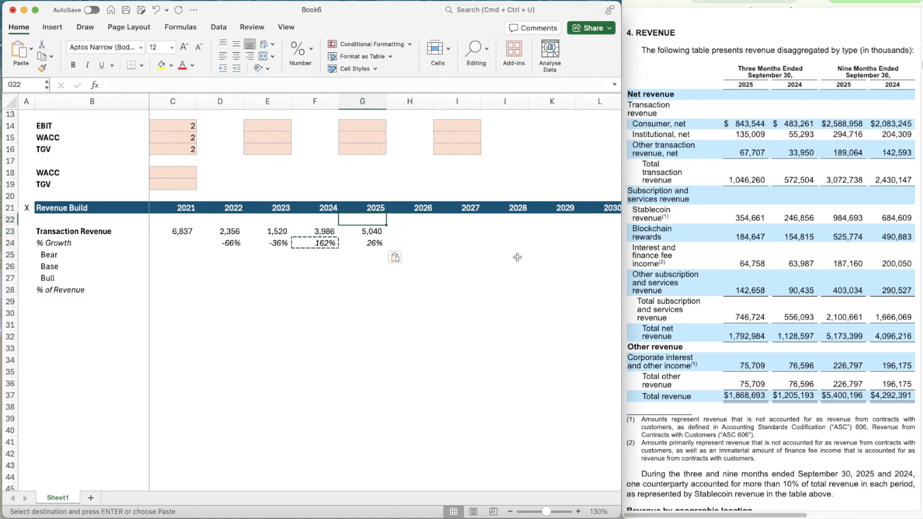
key("Up")
key("Up")
key("Up")
key("Up")
key("Up")
key("shift+Down")
key("shift+Down")
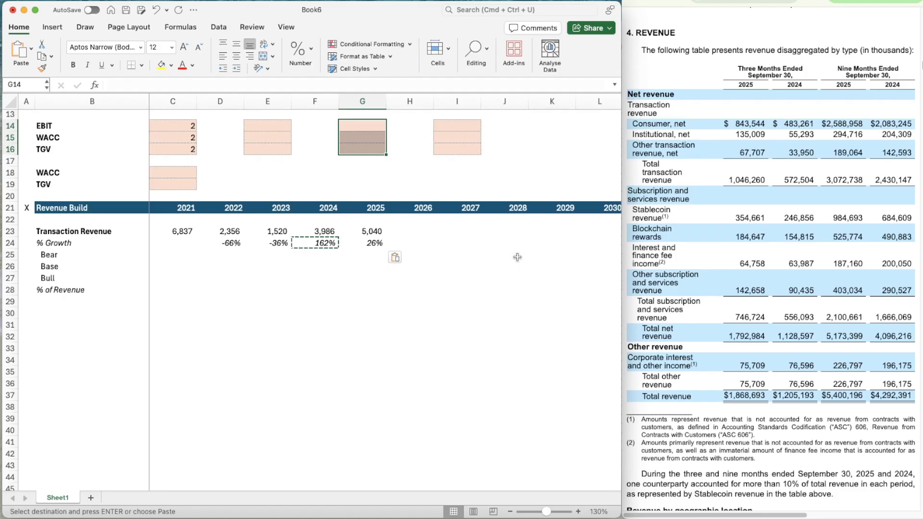
key("super+c")
key("Down")
key("Down")
key("Down")
key("Down")
key("Down")
key("Down")
key("Down")
key("Down")
key("Down")
key("Down")
key("Down")
key("Right")
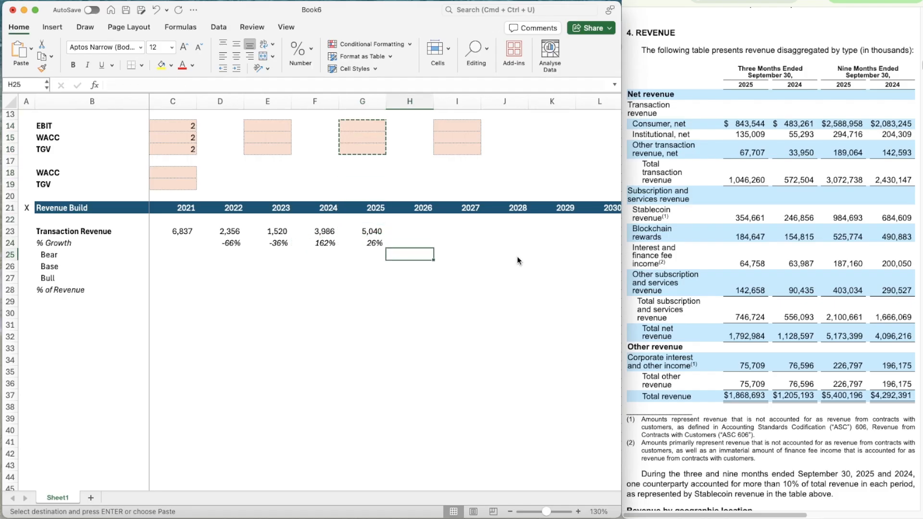
key("shift+Down")
key("shift+Down")
key("shift+Right")
key("shift+Right")
key("shift+Right")
key("shift+Right")
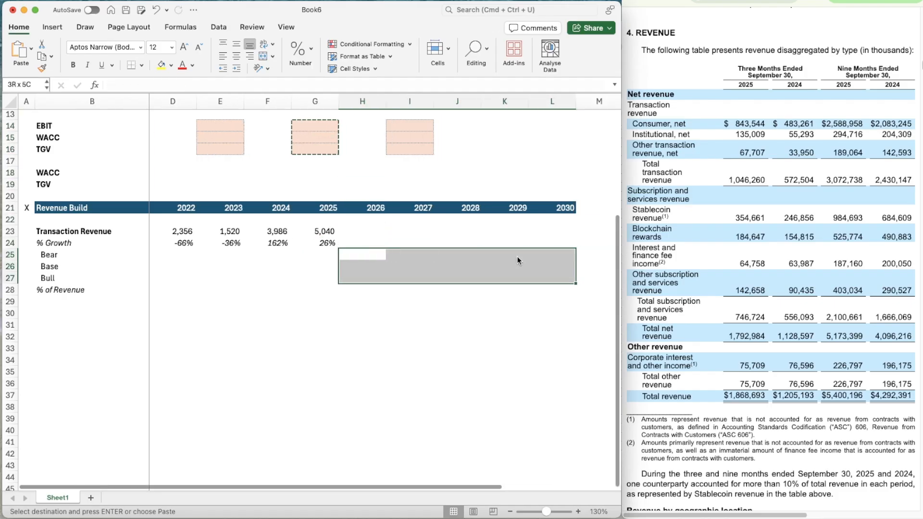
key("super+v")
Calculate the 2026 Base growth rate in H26 as the three-year average =AVERAGE(E24:G24)
key("Down")
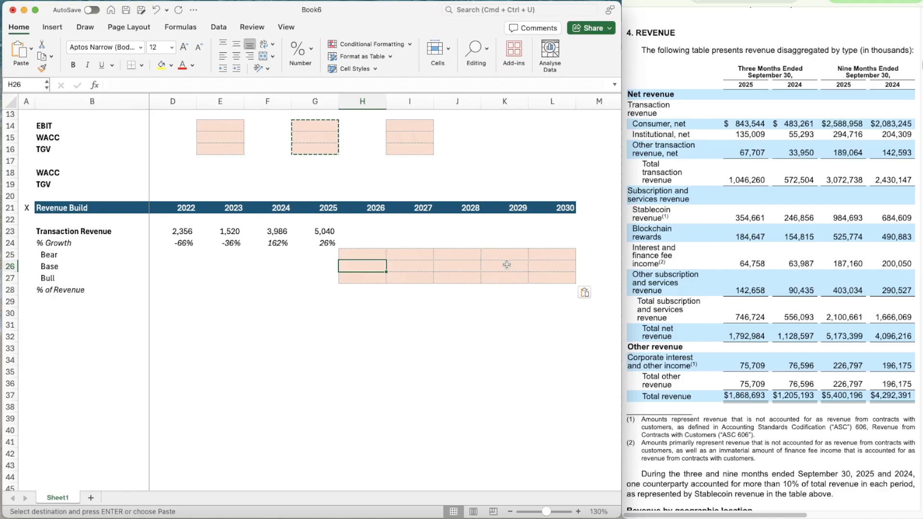
scroll(333, 284, "left", 2)
scroll(333, 284, "down", 1)
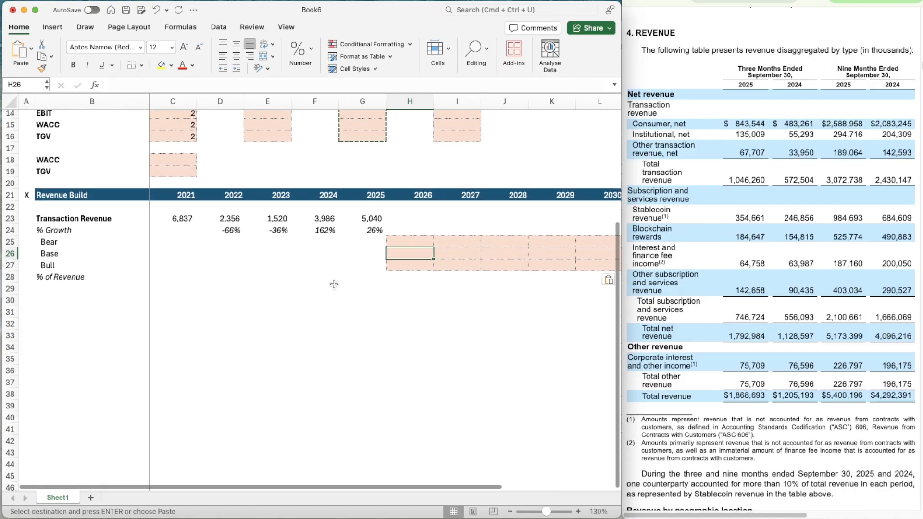
type("=average(")
key("Left")
key("Up")
key("Up")
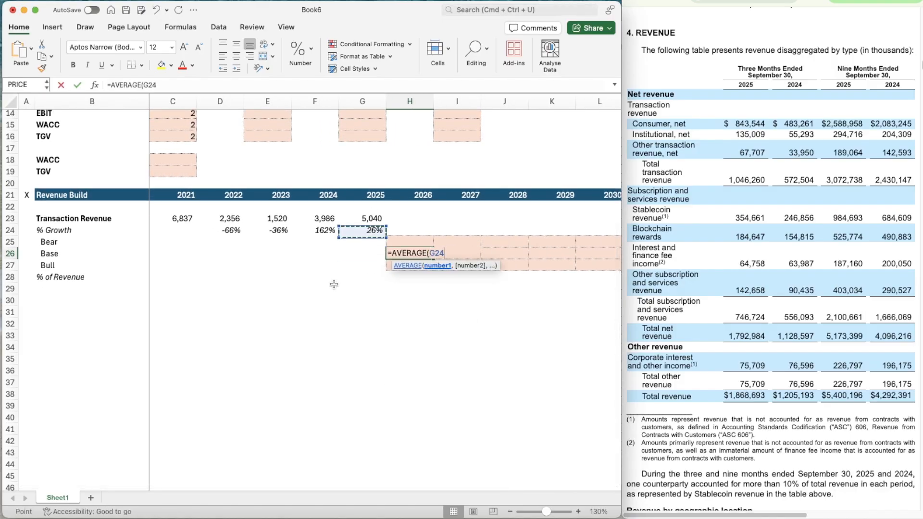
key("shift+Left")
key("shift+Left")
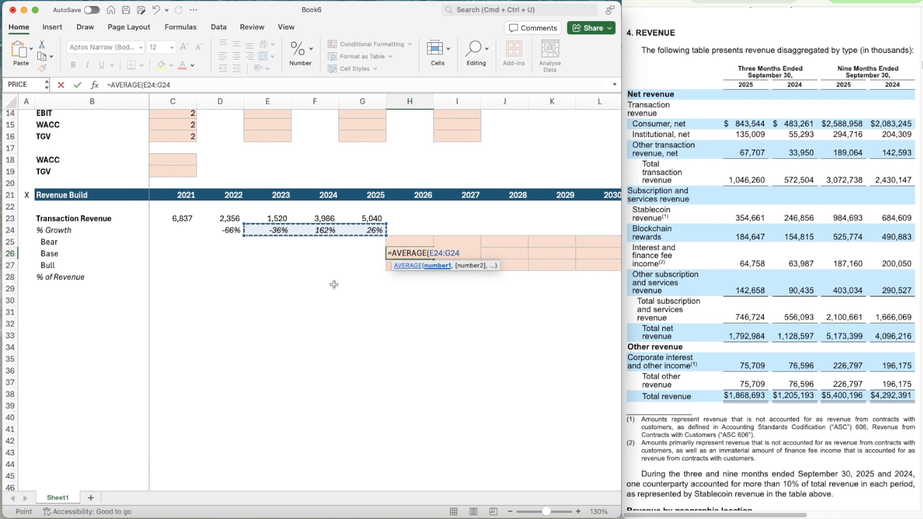
key("Return")
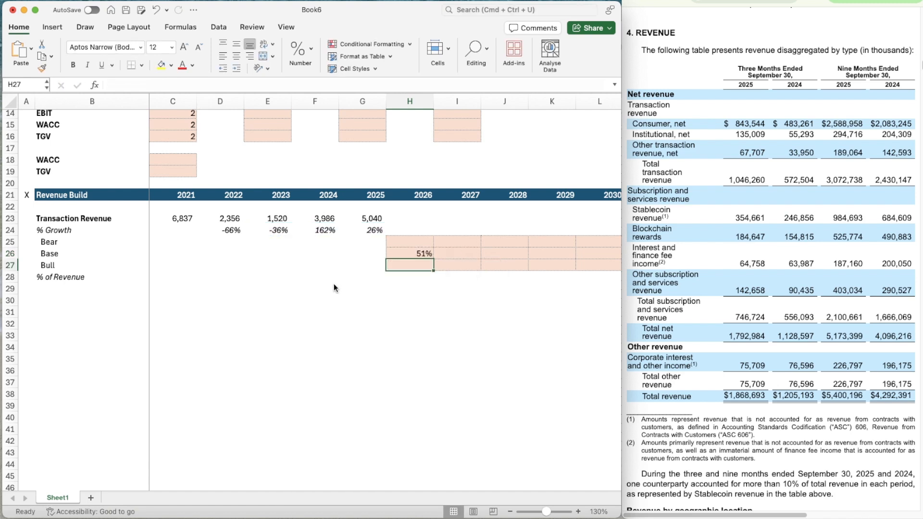
Enter 15% as the Base assumption for Transaction Revenue in G10
key("Up")
key("Right")
key("Right")
key("Right")
key("Right")
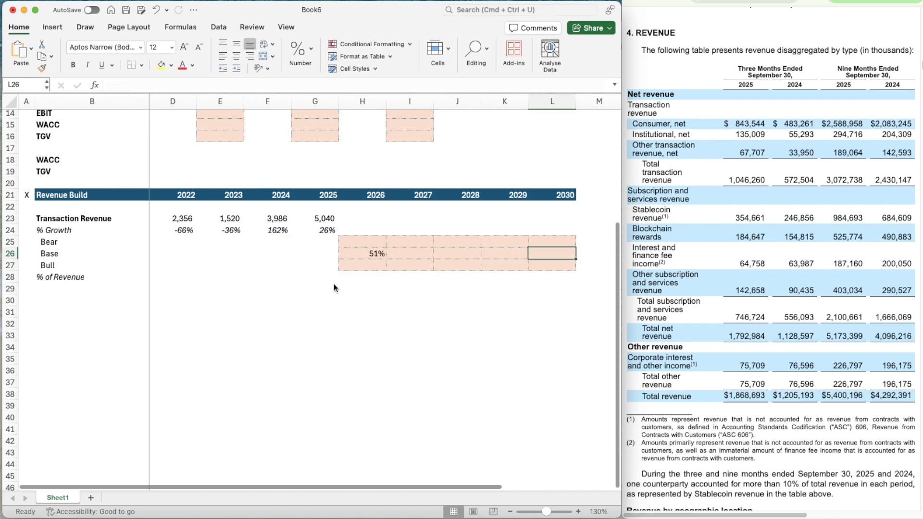
scroll(567, 260, "up", 7)
scroll(567, 260, "left", 1)
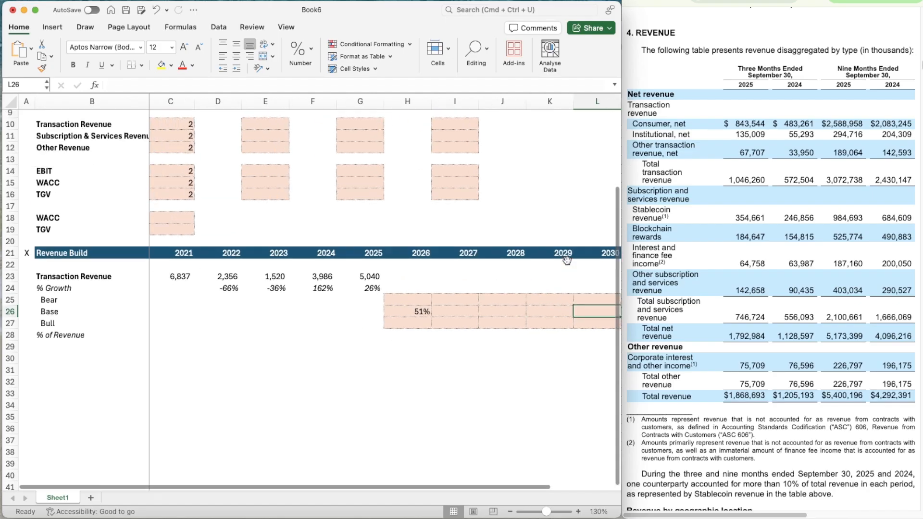
scroll(568, 260, "up", 4)
left_click(341, 199)
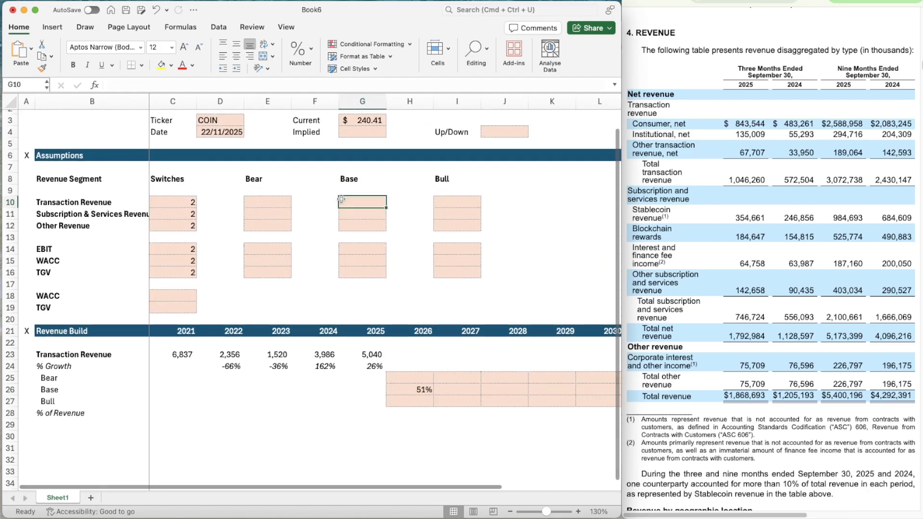
type("15%")
key("Return")
Link the 2030 Base growth rate in L26 to the Transaction Revenue Base assumption in G10
scroll(576, 377, "down", 1)
scroll(576, 377, "right", 1)
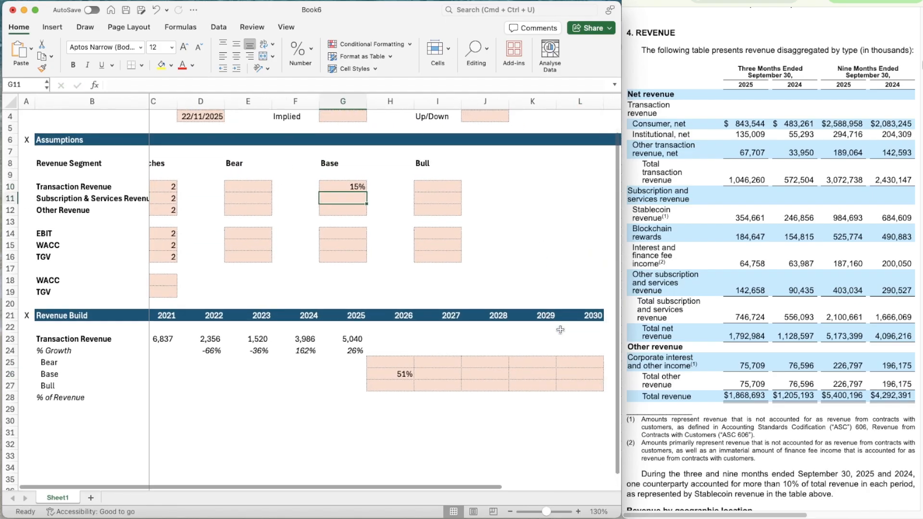
left_click(576, 375)
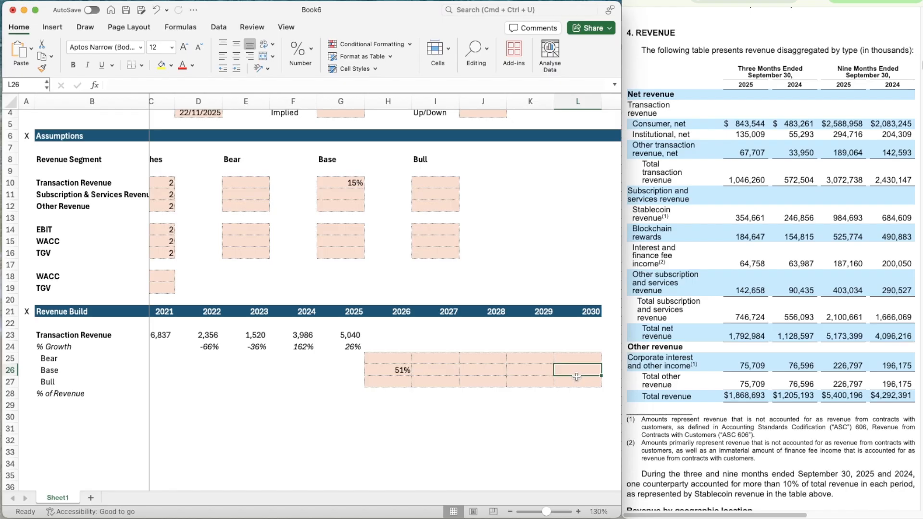
type("=")
left_click(336, 182)
key("Return")
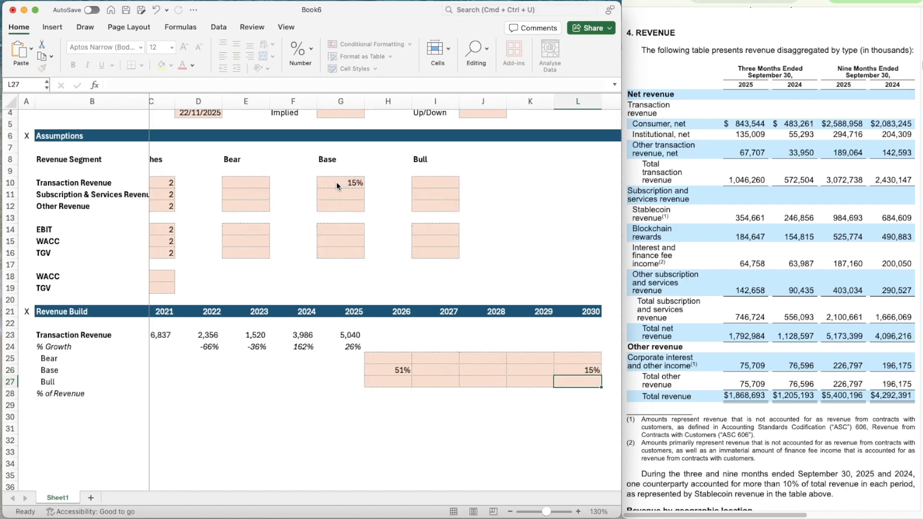
Change the Transaction Revenue Base assumption in G10 to 20%
left_click(336, 183)
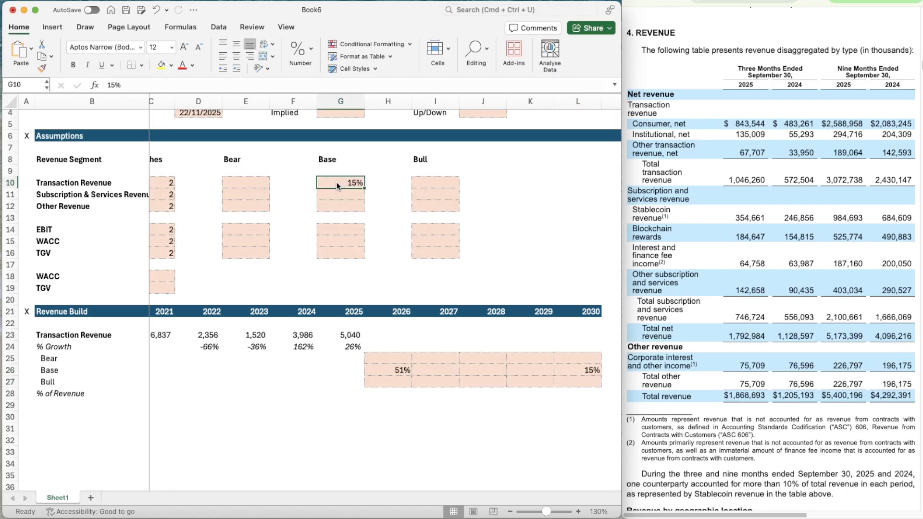
type("20")
key("Return")
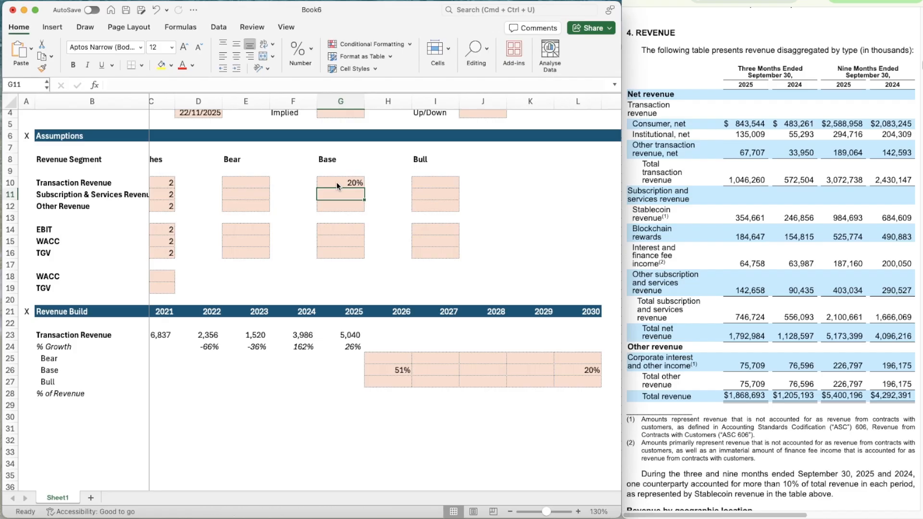
key("Return")
Start the 2027 Base growth interpolation formula in I26 with =H26-(H26-L26)
scroll(475, 288, "down", 3)
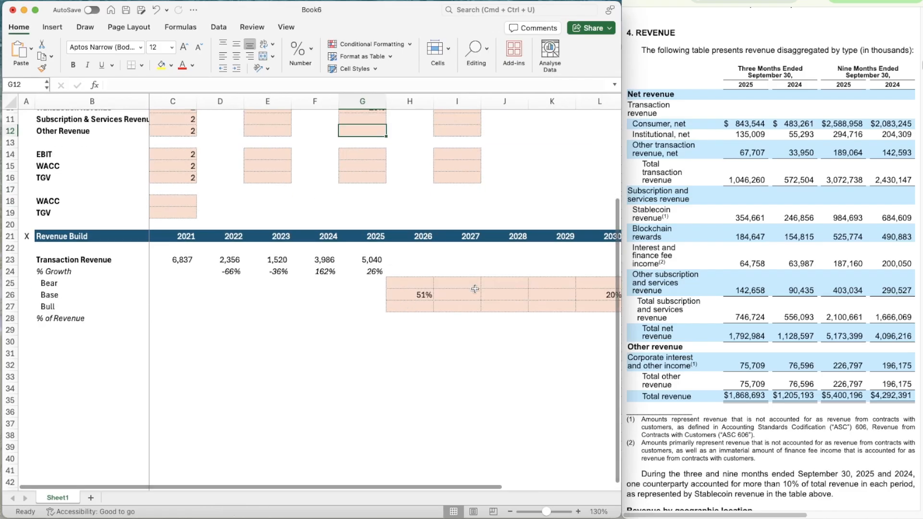
scroll(475, 288, "down", 1)
scroll(475, 288, "right", 1)
left_click(425, 283)
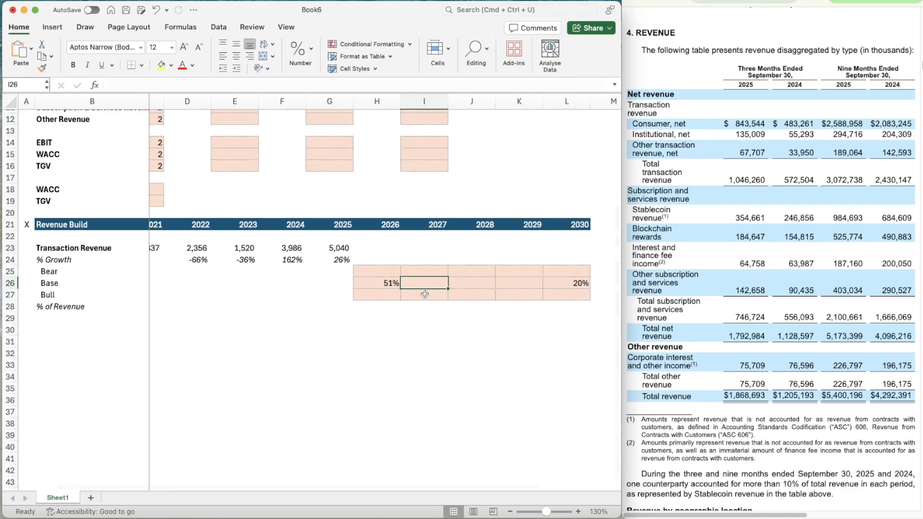
key("Right")
key("Right")
key("Left")
key("Left")
type("=")
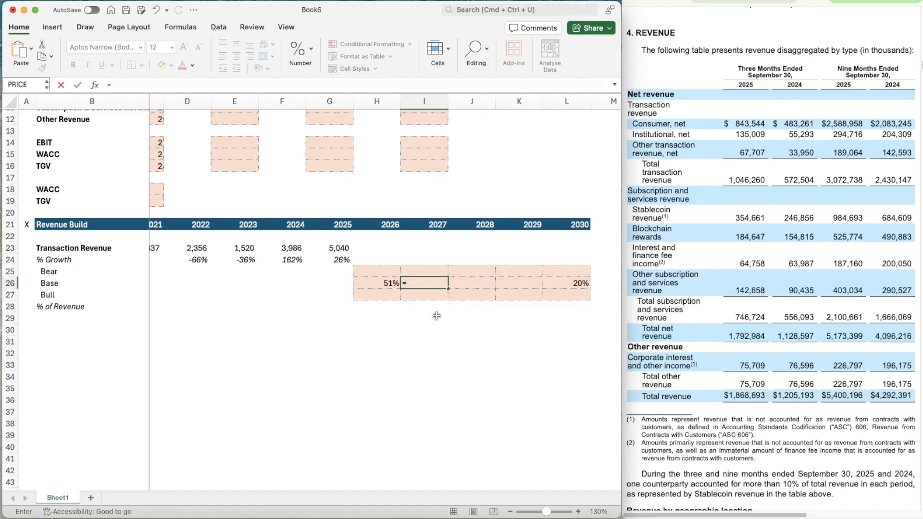
key("Left")
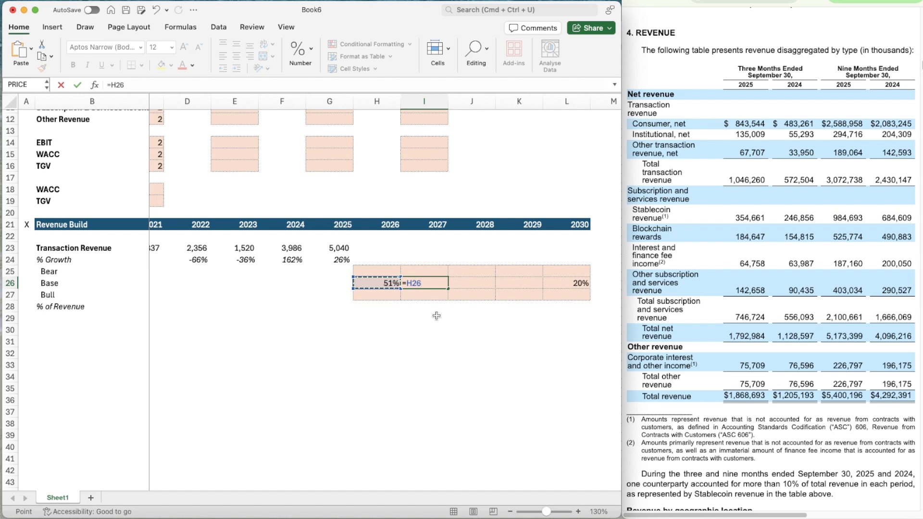
type("-(")
key("Left")
type("-")
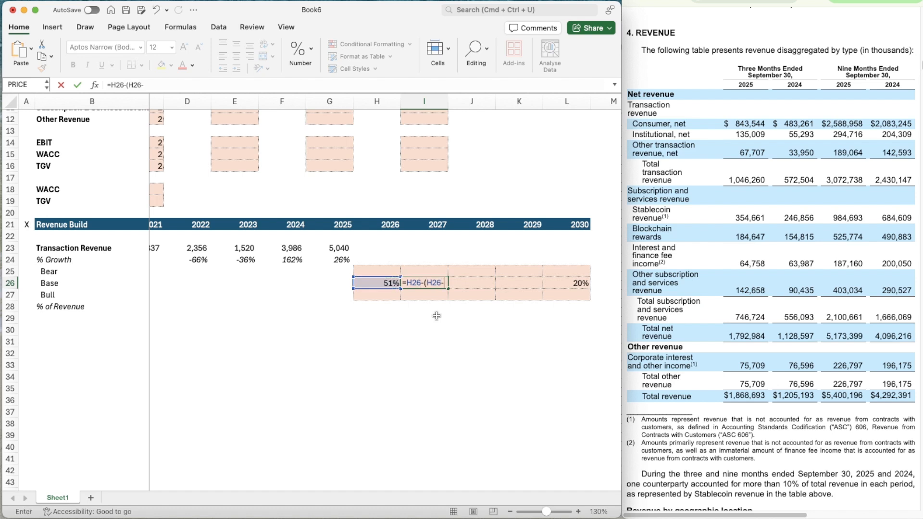
left_click(566, 282)
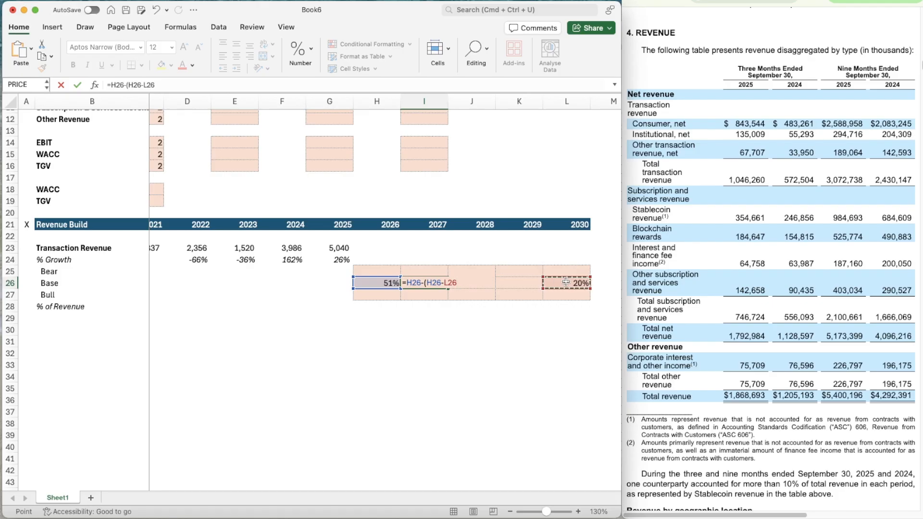
type(")/(")
Extend the I26 formula by dividing the growth difference by the year span (L21-H21)
left_click(570, 224)
type("-")
key("Left")
key("Left")
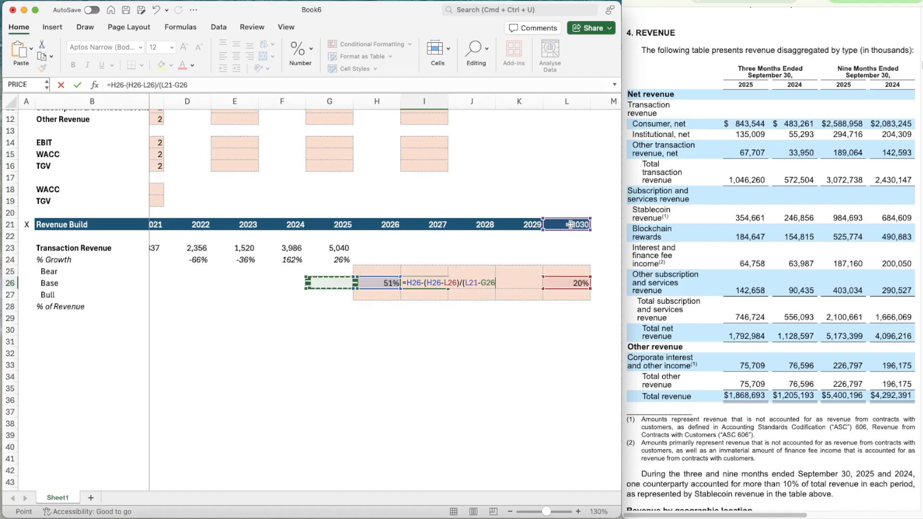
key("Up")
key("Up")
key("Up")
key("Right")
key("Up")
key("Up")
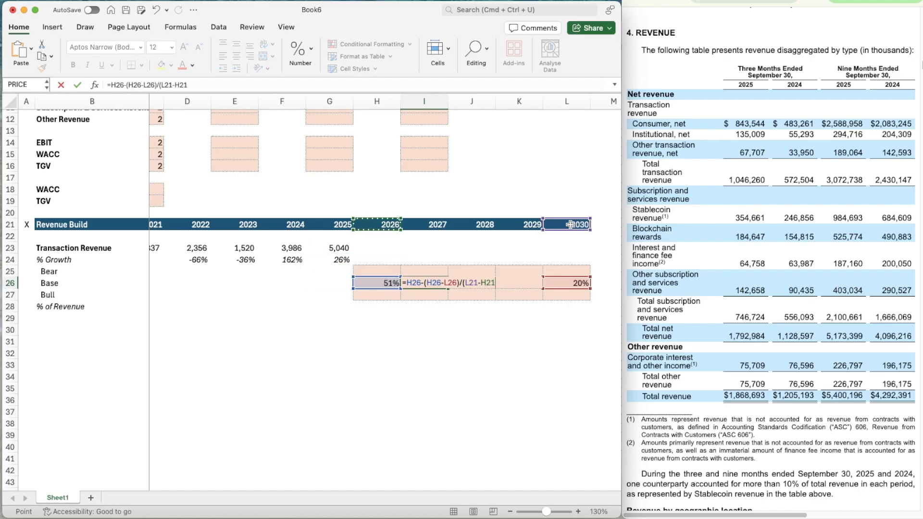
type(")")
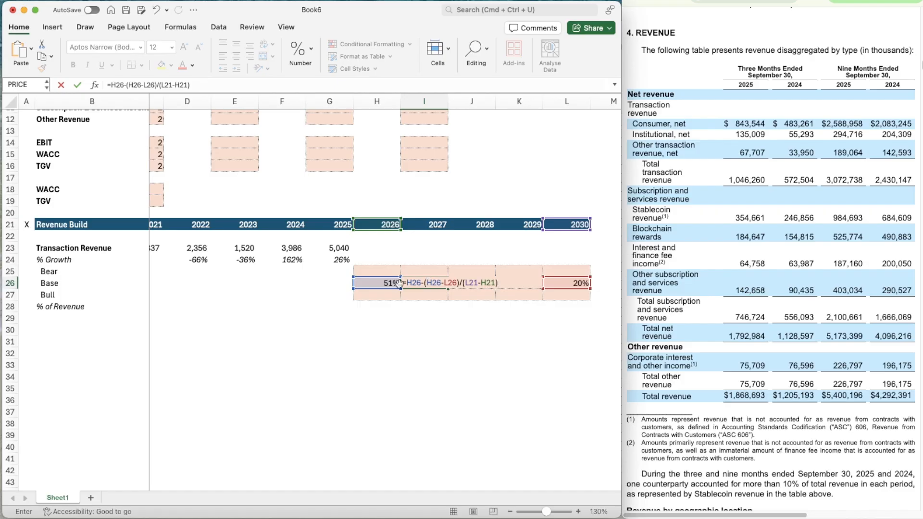
Anchor the references in the I26 interpolation formula so it reads =H26-(H26-$L26)/($L$21-H$21)
left_click(445, 283)
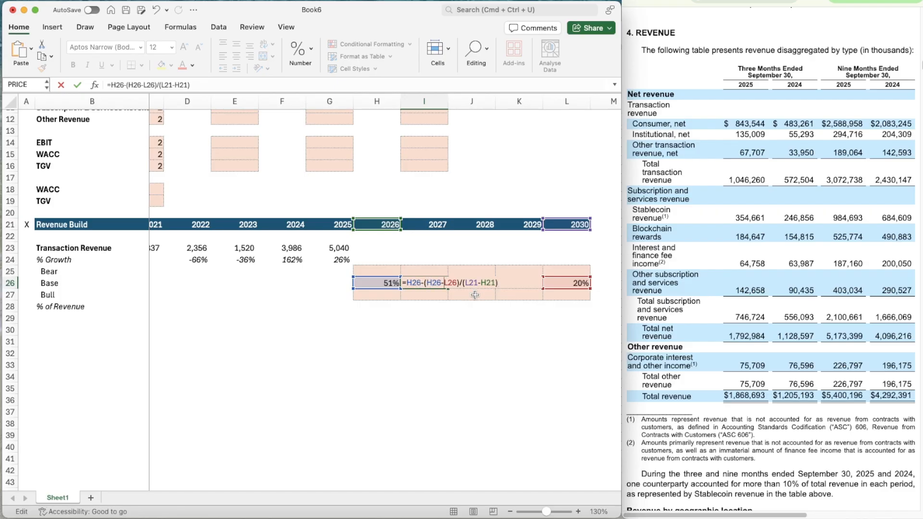
type("$")
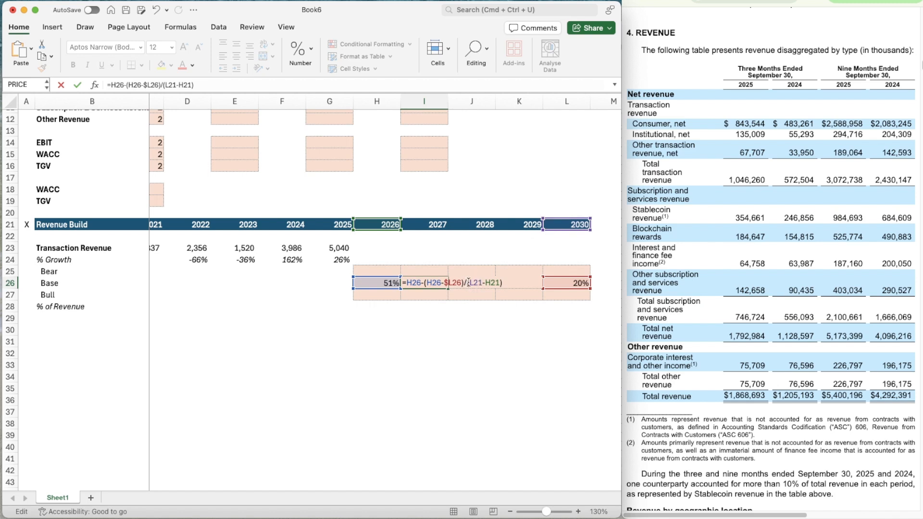
type("$")
key("Right")
type("$")
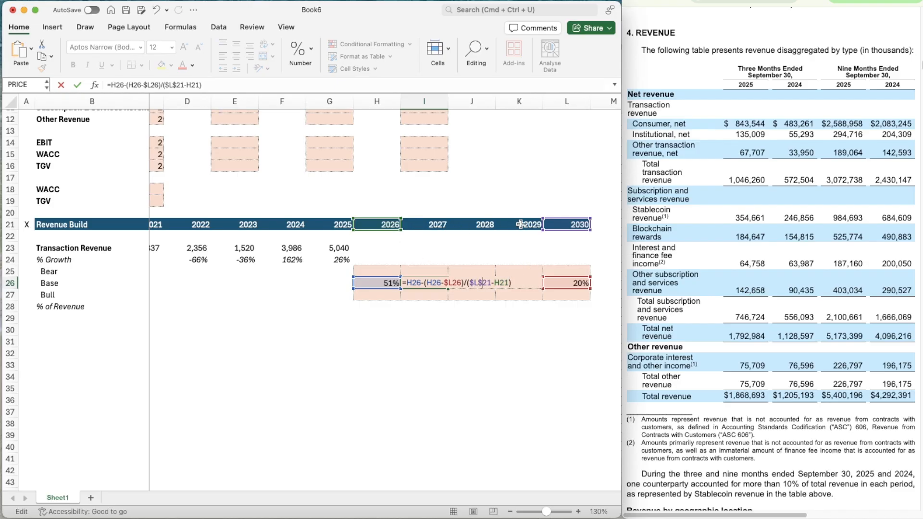
left_click(500, 283)
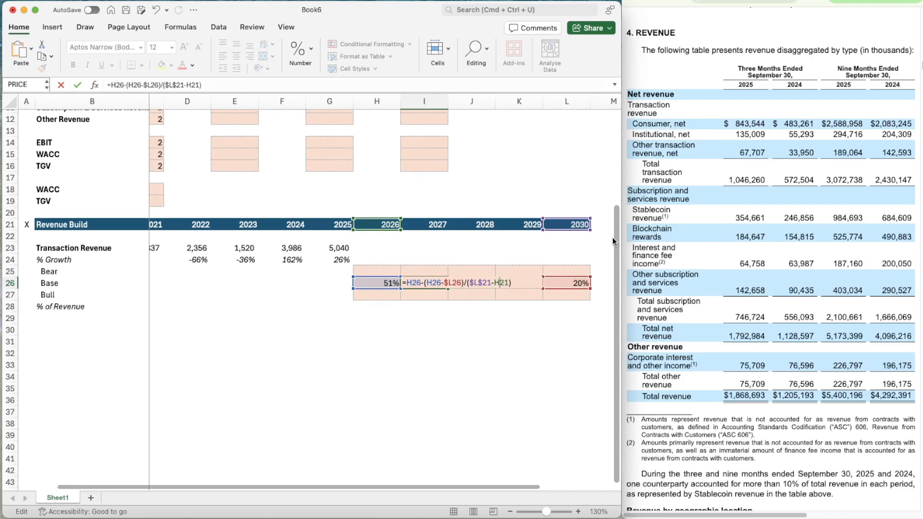
type("$")
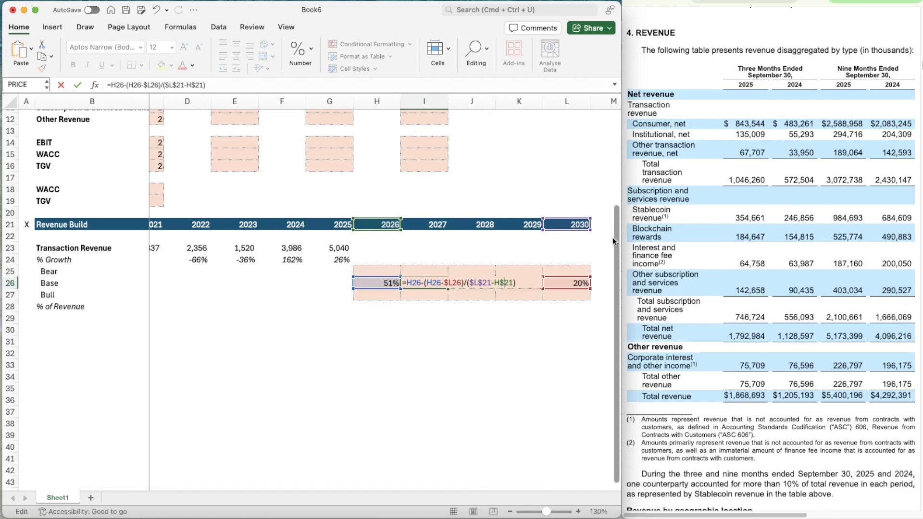
key("Return")
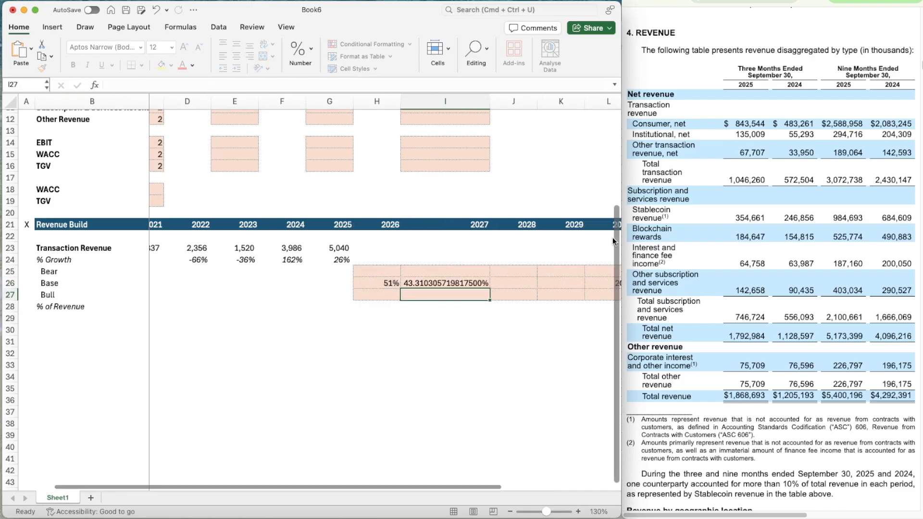
Set the width of column I to 10
scroll(423, 104, "up", 1)
right_click(436, 100)
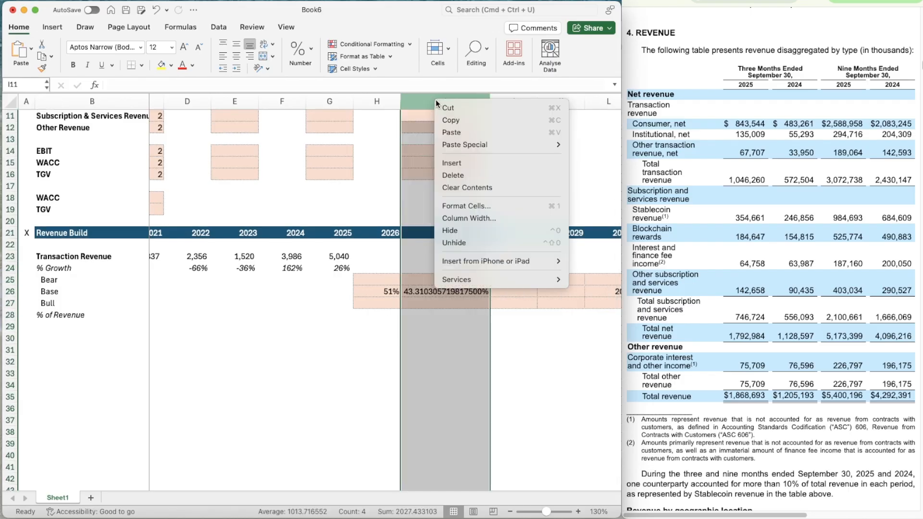
left_click(465, 218)
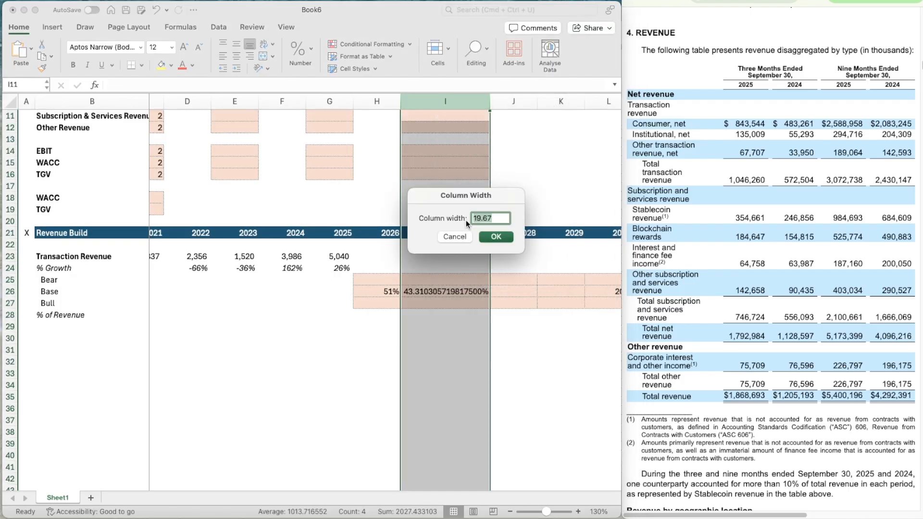
type("10")
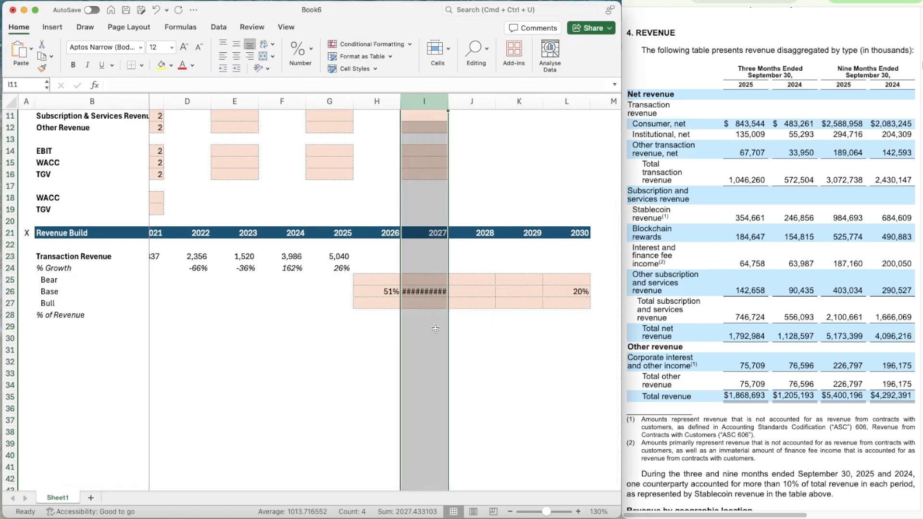
Format the 2026–2030 Bear, Base and Bull growth cells H25:L27 as percentages with 2 decimal places
left_click(415, 288)
key("Left")
key("Up")
key("shift+Down")
key("shift+Down")
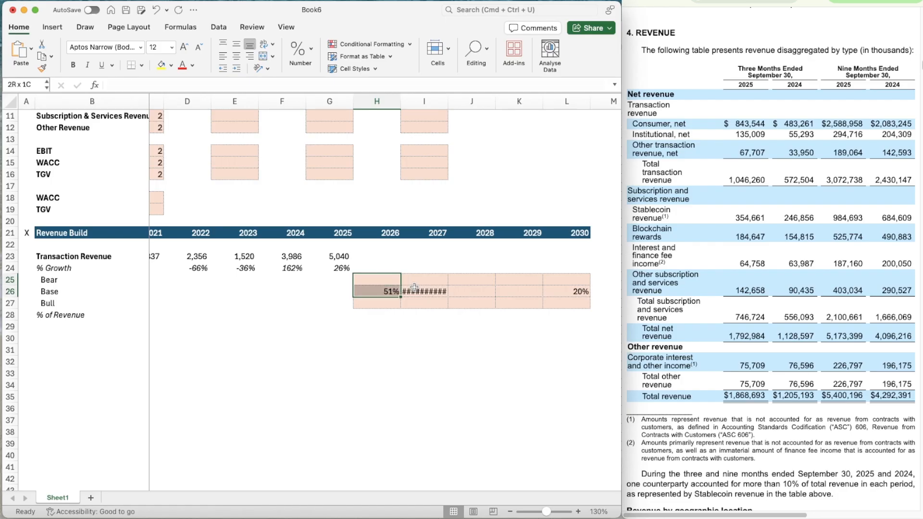
key("shift+Right")
key("shift+Right")
key("shift+Right")
key("shift+Right")
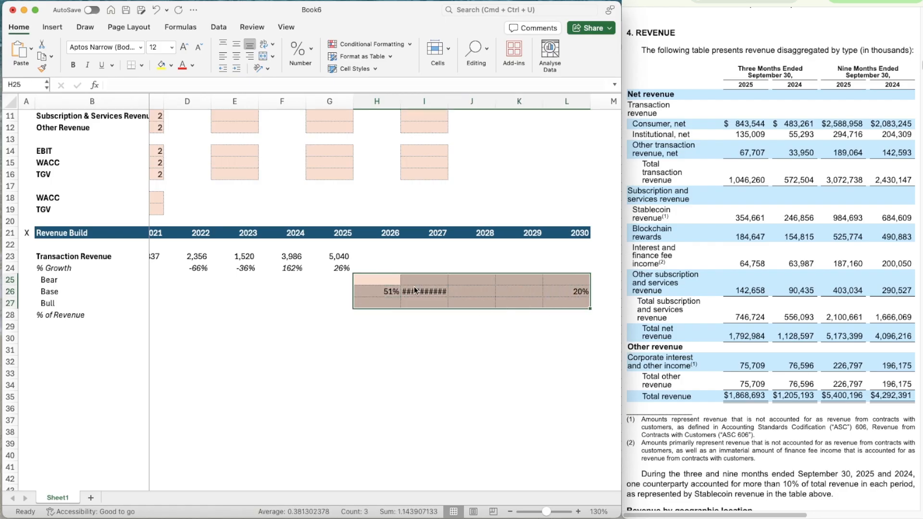
key("super+1")
left_click(428, 144)
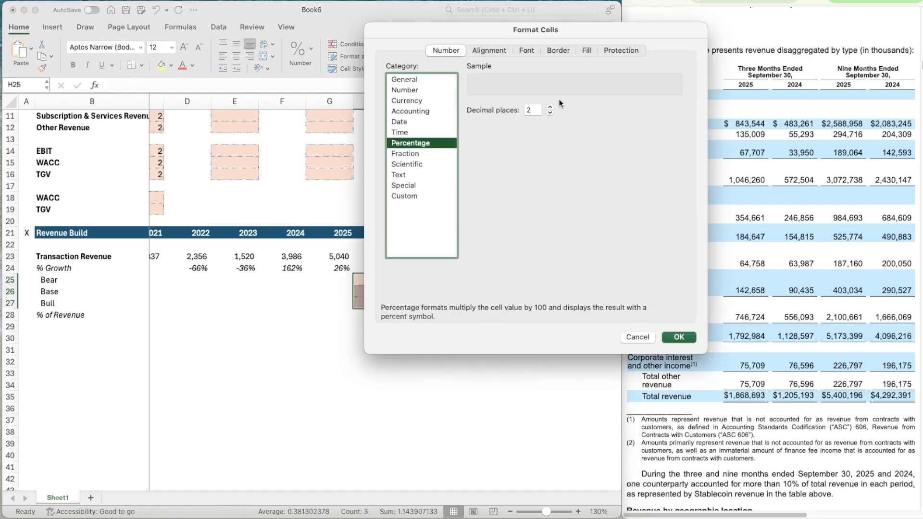
left_click(686, 337)
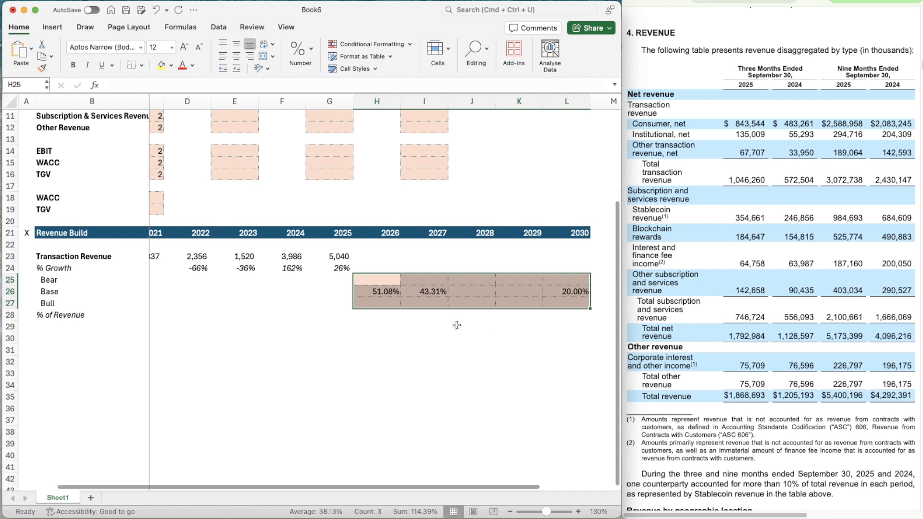
Copy the Base growth interpolation formula from I26 across to 2028 and 2029 (J26:K26)
left_click(467, 298)
key("Left")
key("Up")
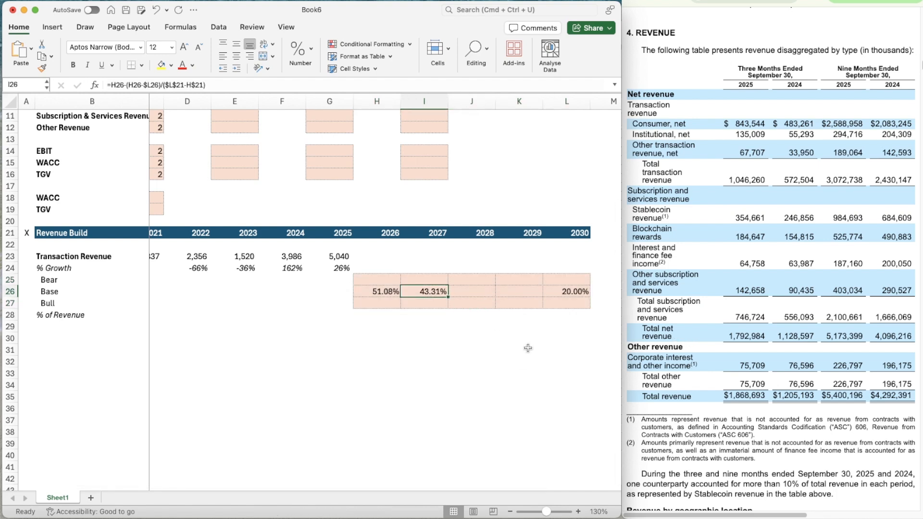
key("super+c")
key("shift+Right")
key("shift+Right")
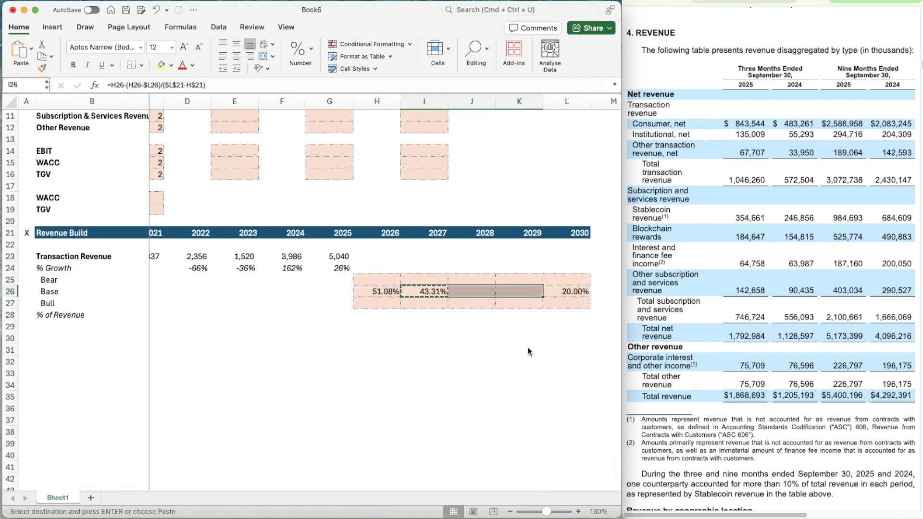
key("super+v")
key("Escape")
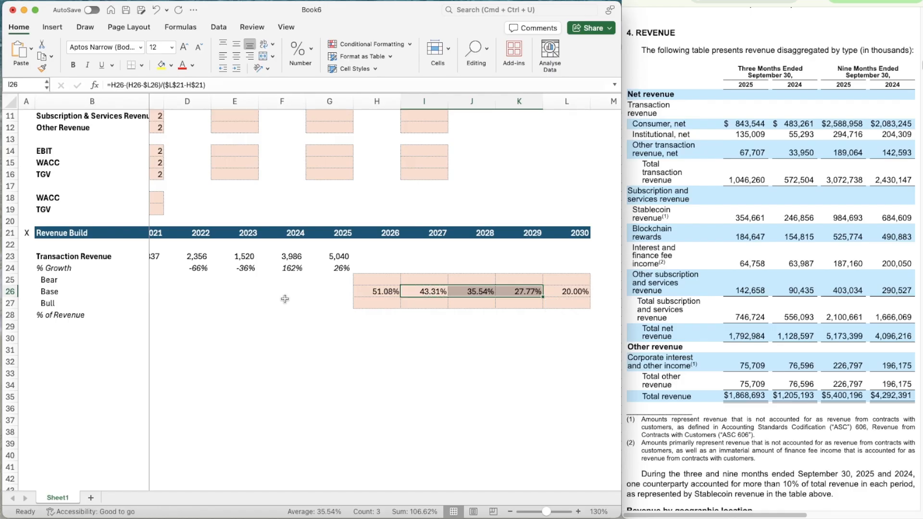
Set the Transaction Revenue assumptions to 90% for Bear in E10 and 110% for Bull in I10
scroll(332, 317, "up", 10)
scroll(332, 318, "left", 1)
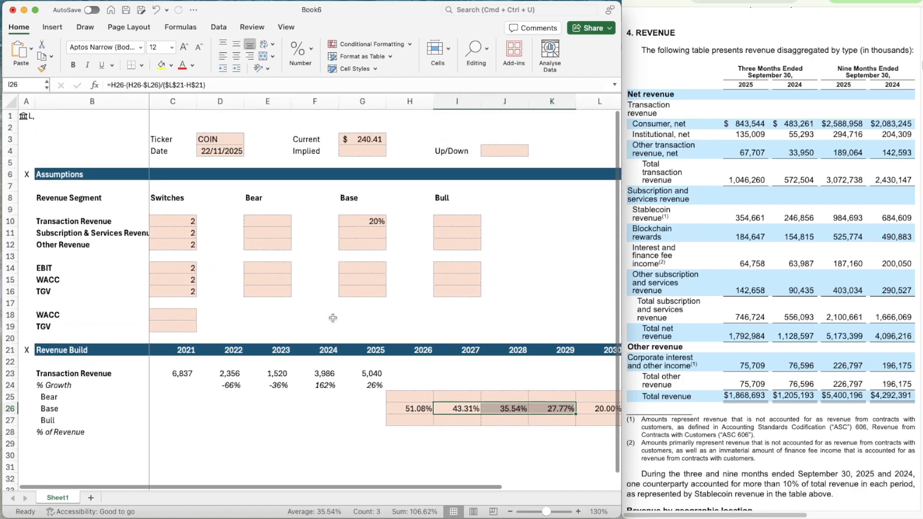
left_click(261, 213)
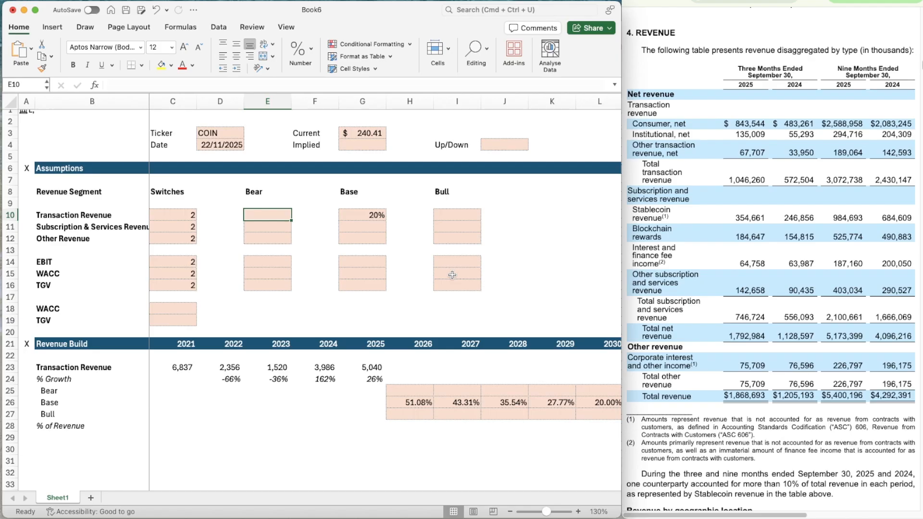
type("90")
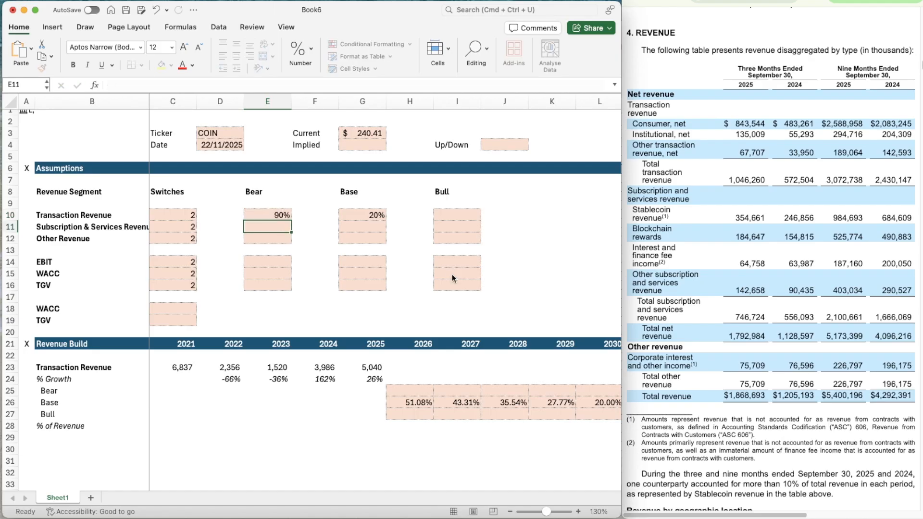
key("Tab")
key("Tab")
key("Tab")
key("Tab")
type("110")
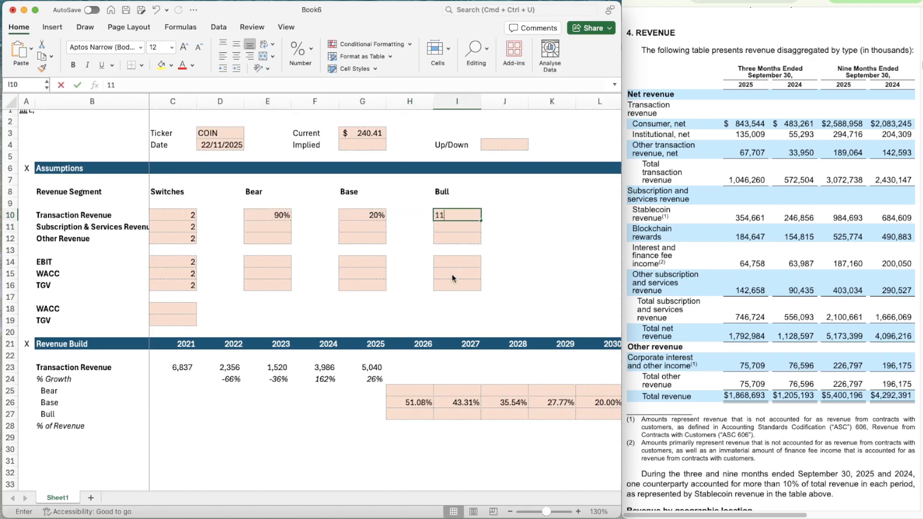
key("Return")
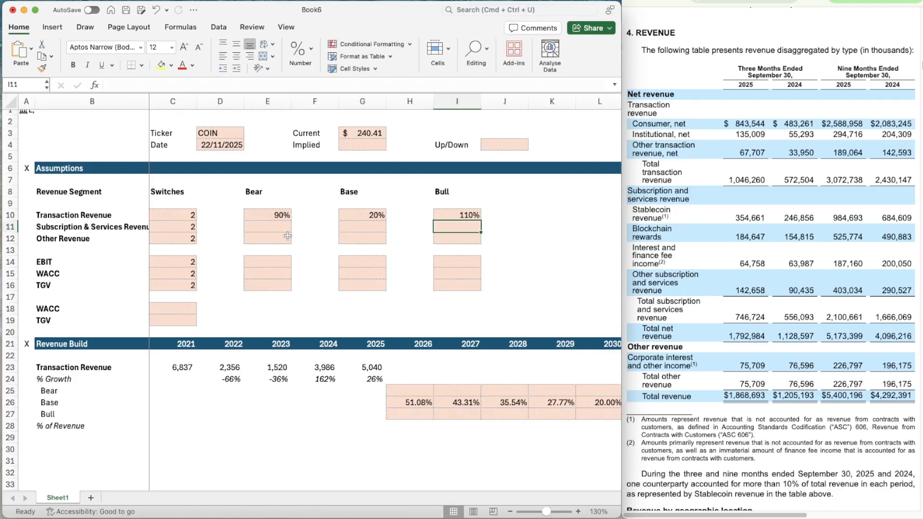
Copy the 90% Bear assumption down to Subscription & Services Revenue and Other Revenue (E11:E12)
left_click(274, 219)
key("super+c")
key("shift+Down")
key("shift+Down")
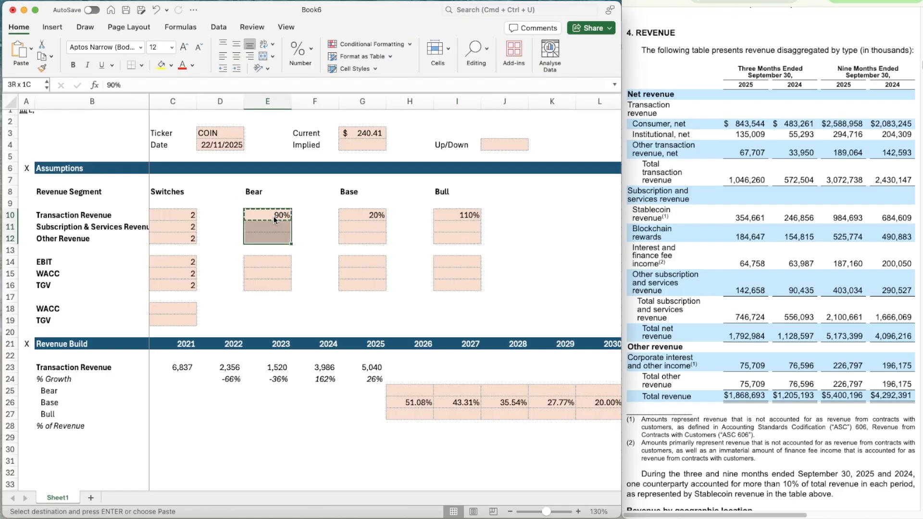
key("super+v")
Copy the 110% Bull assumption down to Subscription & Services Revenue and Other Revenue (I11:I12)
key("super+Right")
key("super+Right")
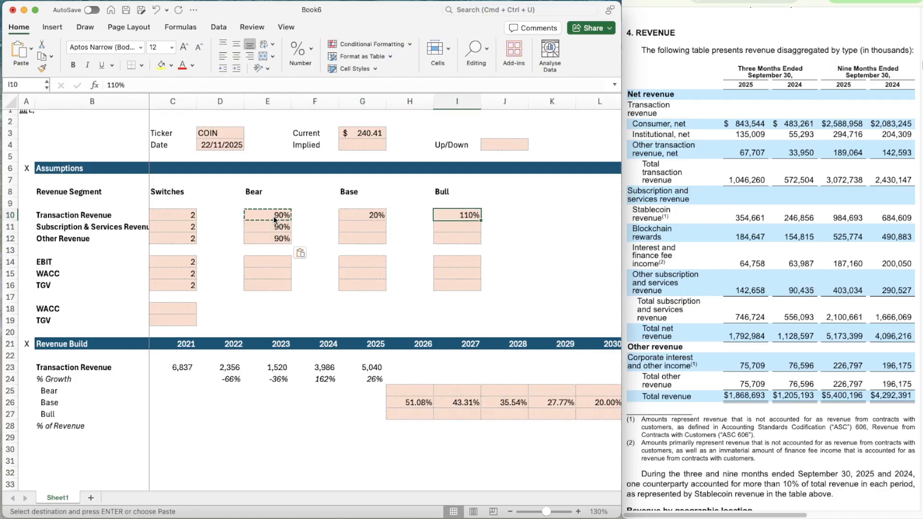
key("super+c")
key("shift+Down")
key("shift+Down")
key("super+v")
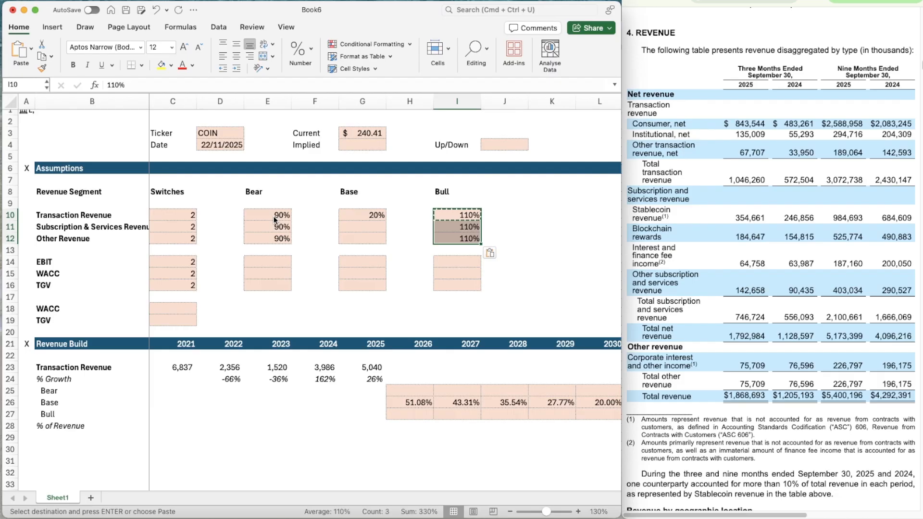
key("Down")
key("Left")
key("Left")
Enter the 2026 Bear growth formula =H26*$E$10 in H25, with the Bear assumption reference fully anchored
scroll(417, 395, "down", 3)
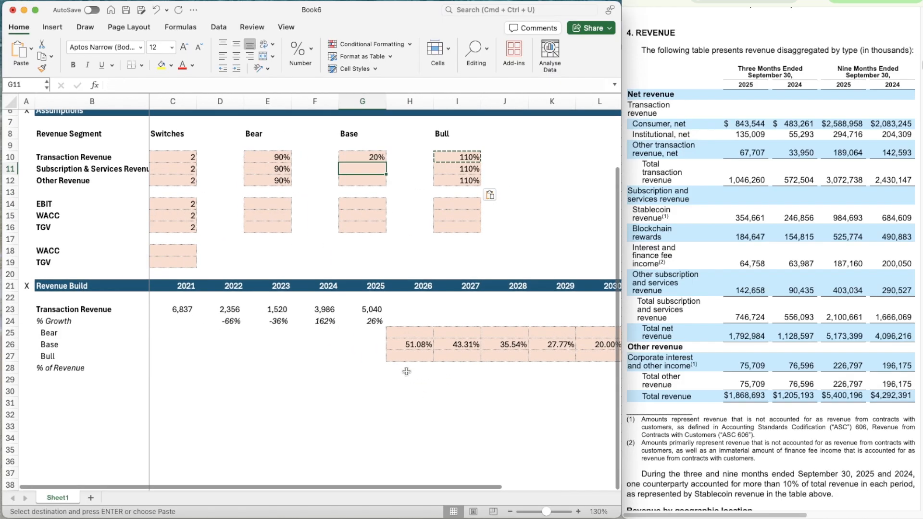
scroll(396, 374, "up", 2)
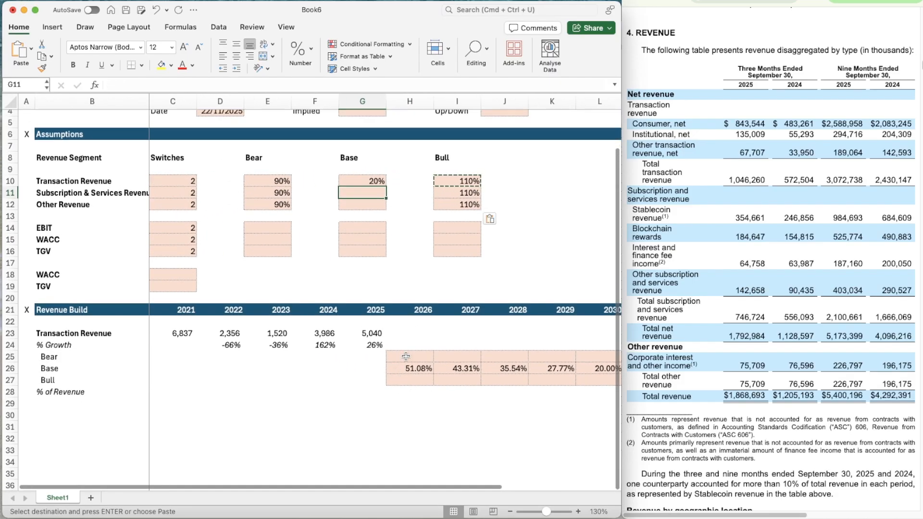
left_click(406, 356)
key("Escape")
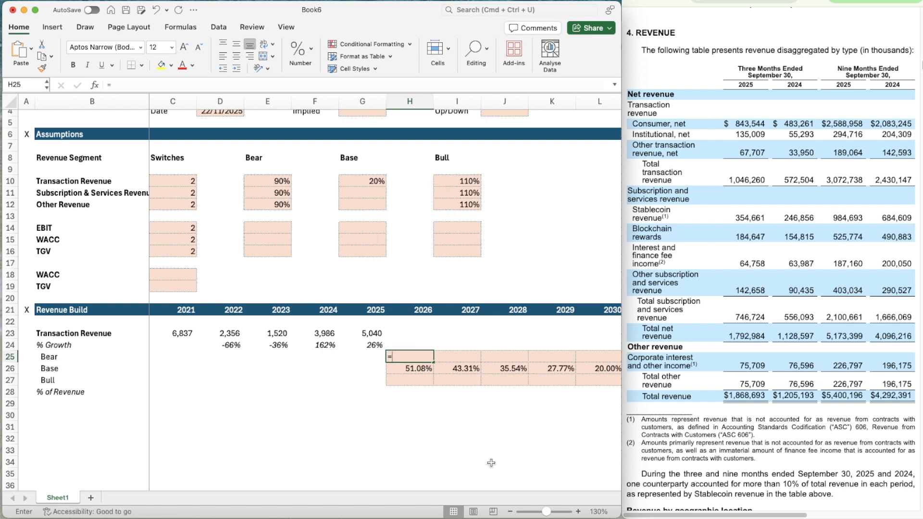
type("=")
key("Down")
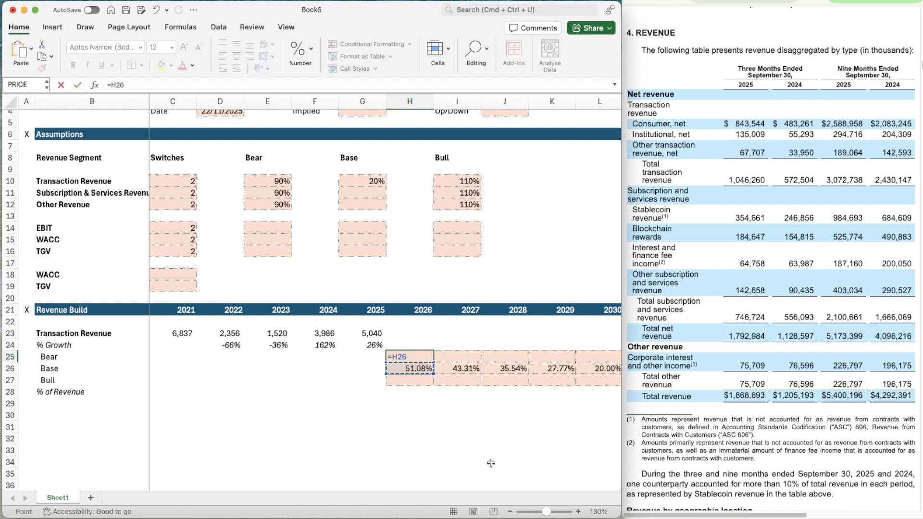
type("*")
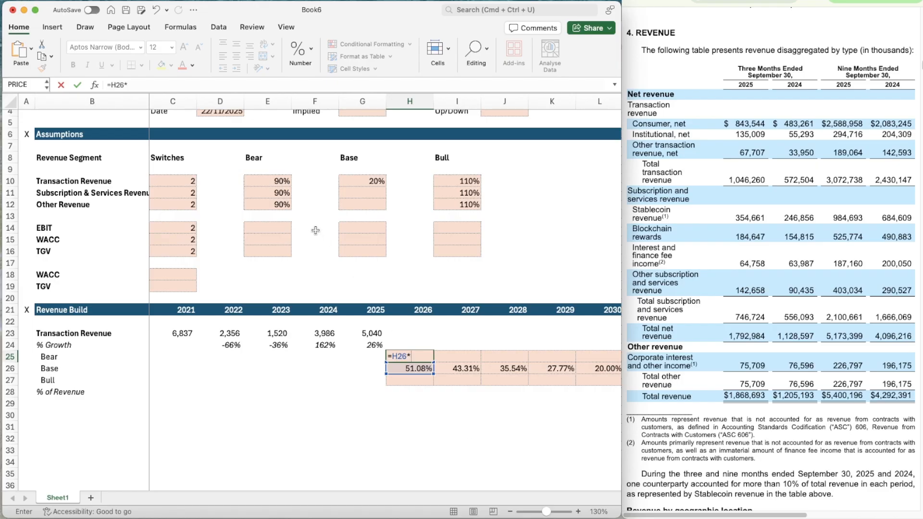
left_click(272, 179)
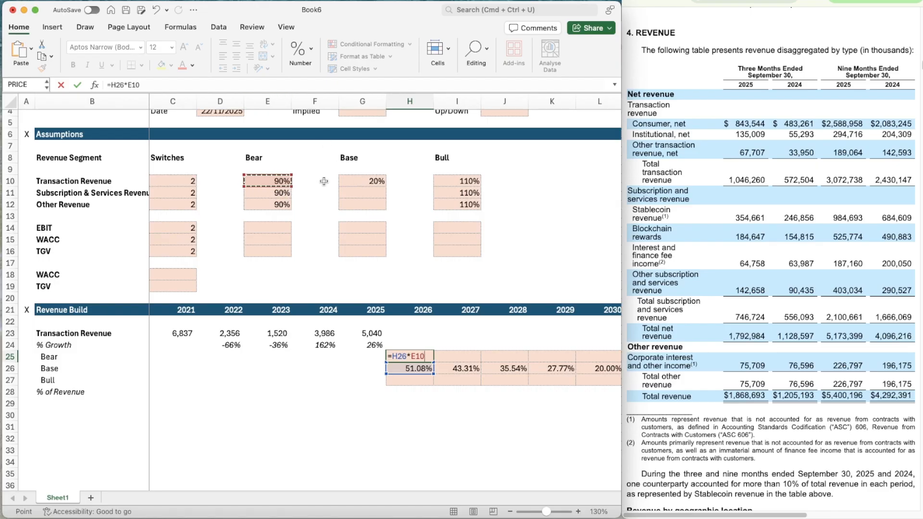
left_click(411, 356)
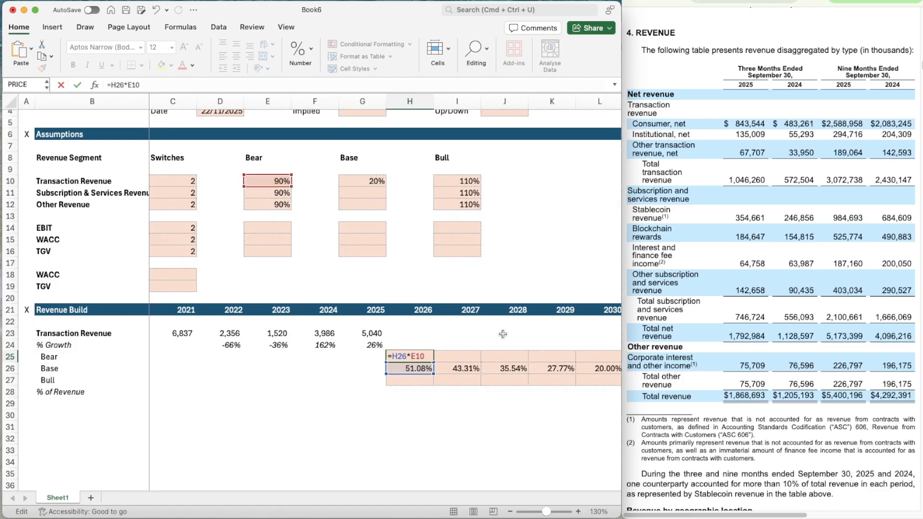
type("$")
key("Right")
type("$")
key("ctrl+Return")
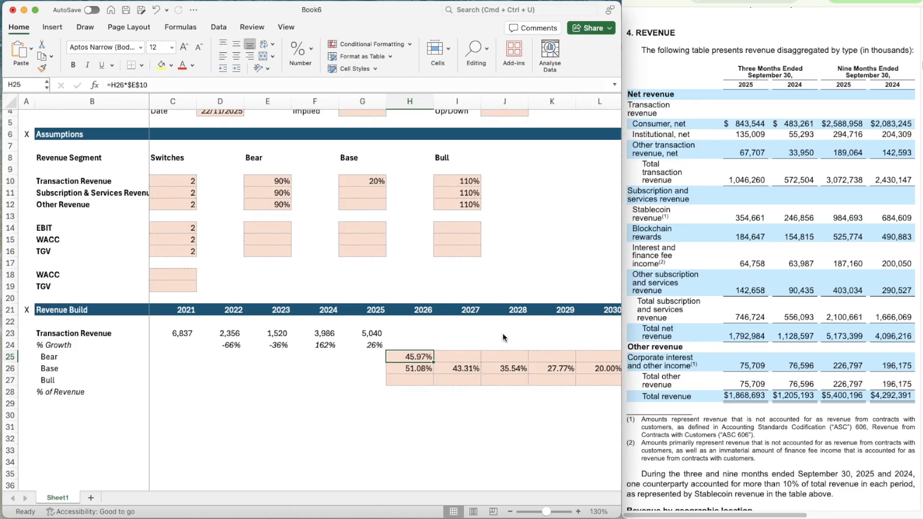
Copy the Bear growth formula from H25 across 2027–2030 (I25:L25)
key("ctrl+c")
key("shift+Right")
key("shift+Right")
key("shift+Right")
key("shift+Right")
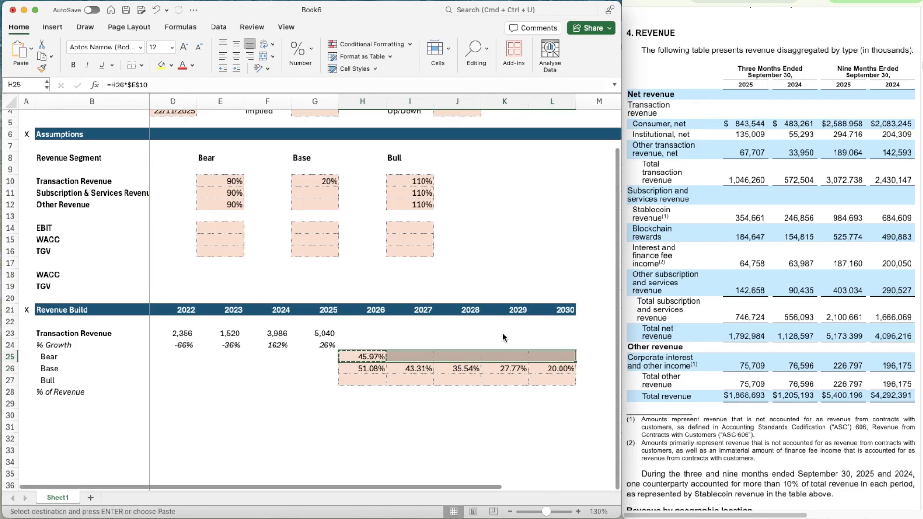
key("ctrl+v")
Enter the 2026 Bull growth formula =H26*$I$10 in H27, with the Bull assumption reference fully anchored
key("Down")
key("Down")
type("=")
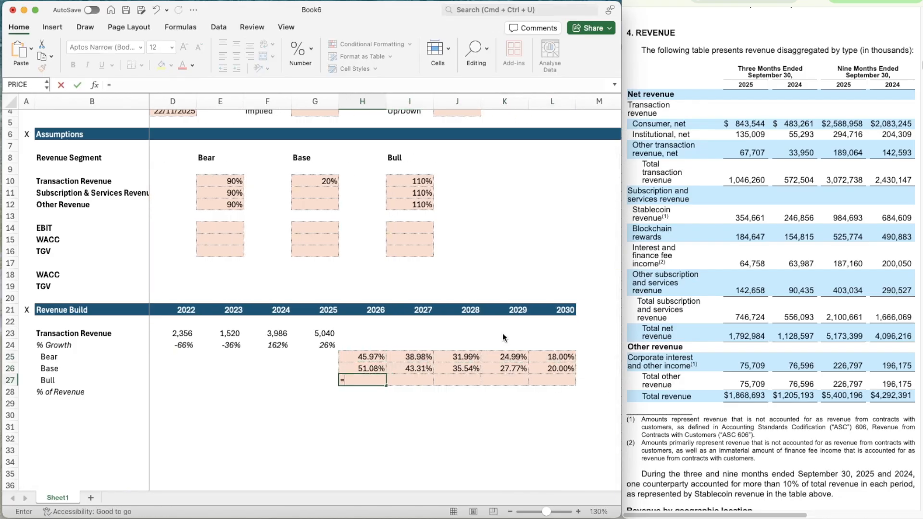
key("Up")
type("*")
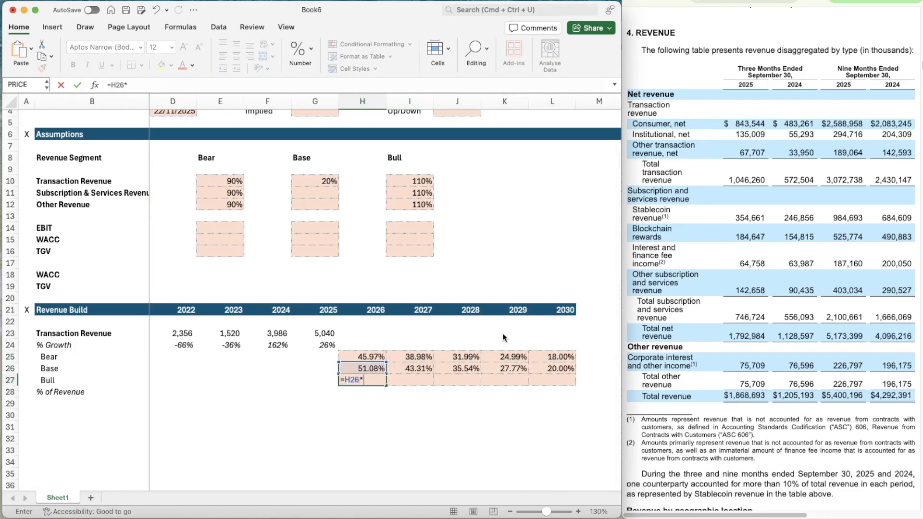
left_click(412, 182)
left_click(132, 84)
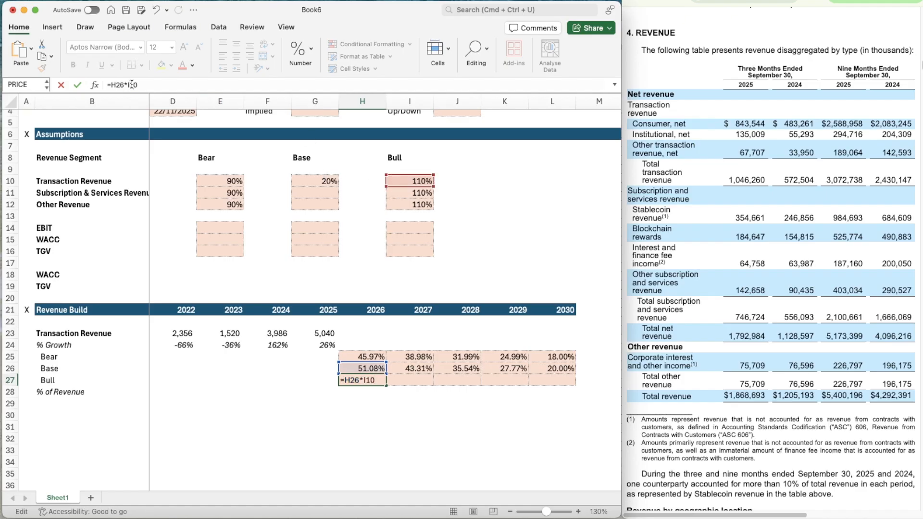
key("F4")
key("Return")
Copy the Bull growth formula from H27 across 2027–2030 (I27:L27)
key("super+c")
key("shift+Right")
key("shift+Right")
key("shift+Right")
key("shift+Right")
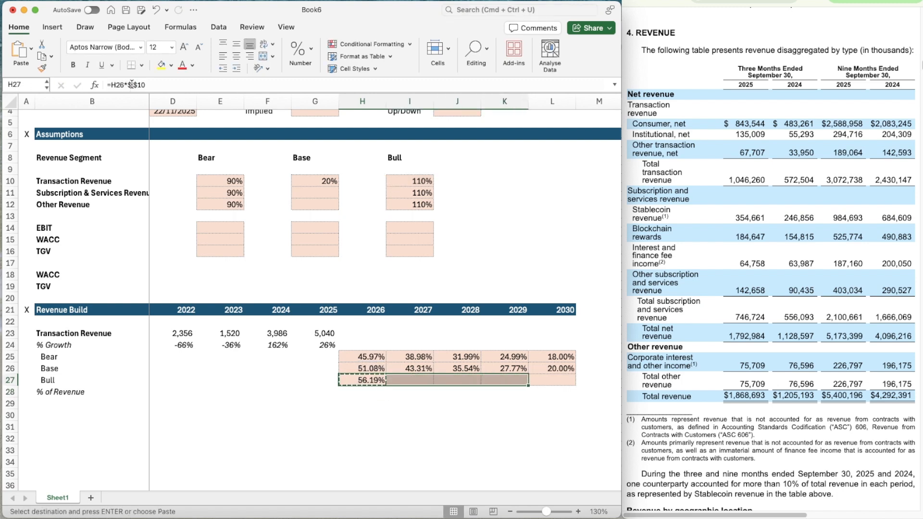
key("Return")
Enter =OFFSET(H24,$C$10,0) in H24 so 2026 % Growth follows the Transaction Revenue scenario switch
key("Up")
key("Up")
key("Up")
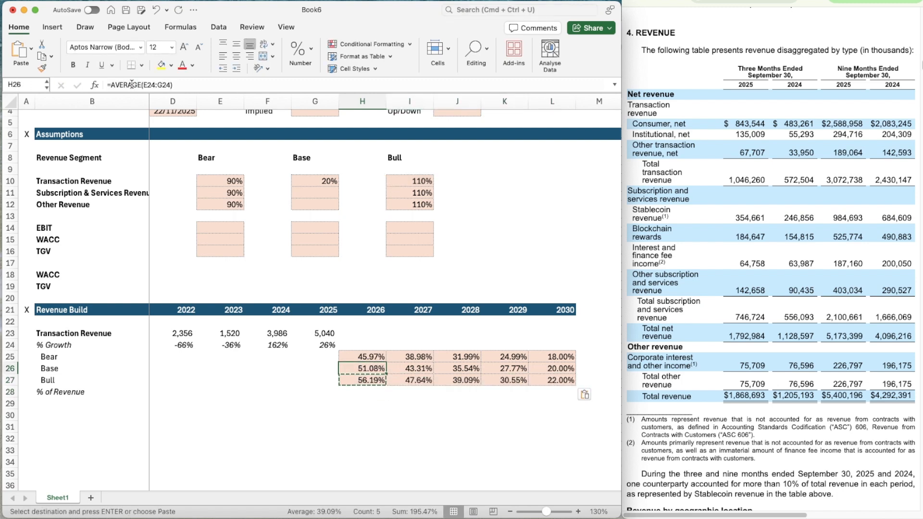
type("=offset$")
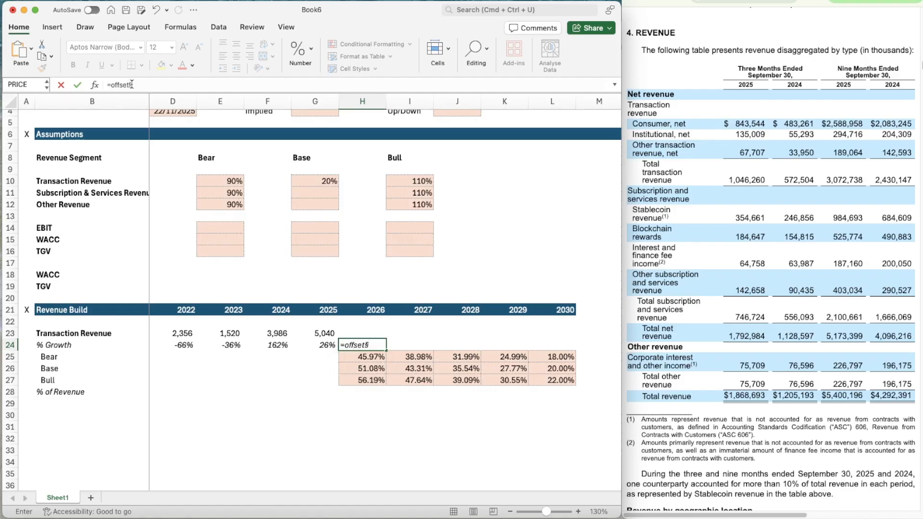
key("BackSpace")
key("Tab")
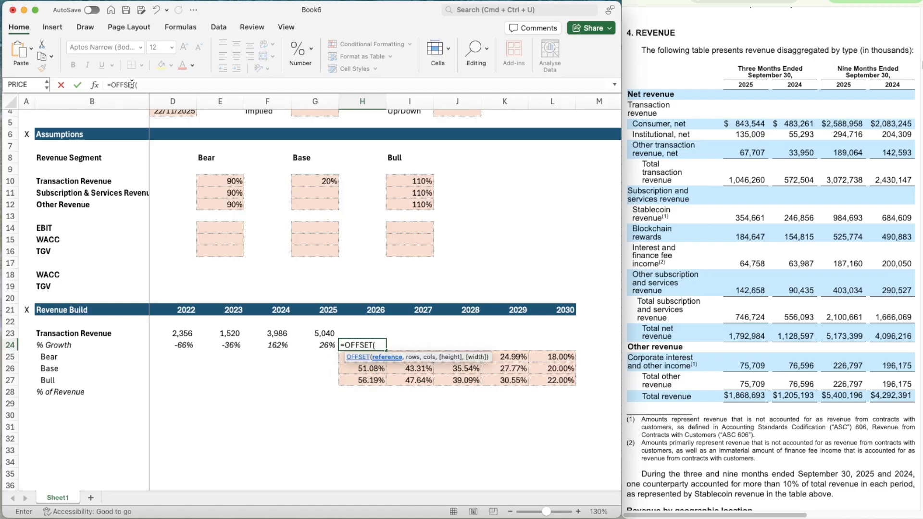
type("H24,")
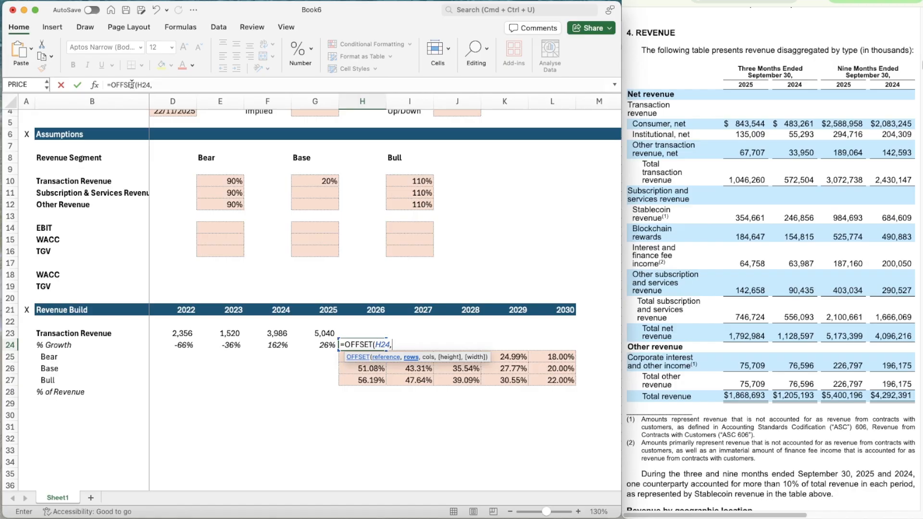
scroll(192, 182, "left", 2)
left_click(191, 183)
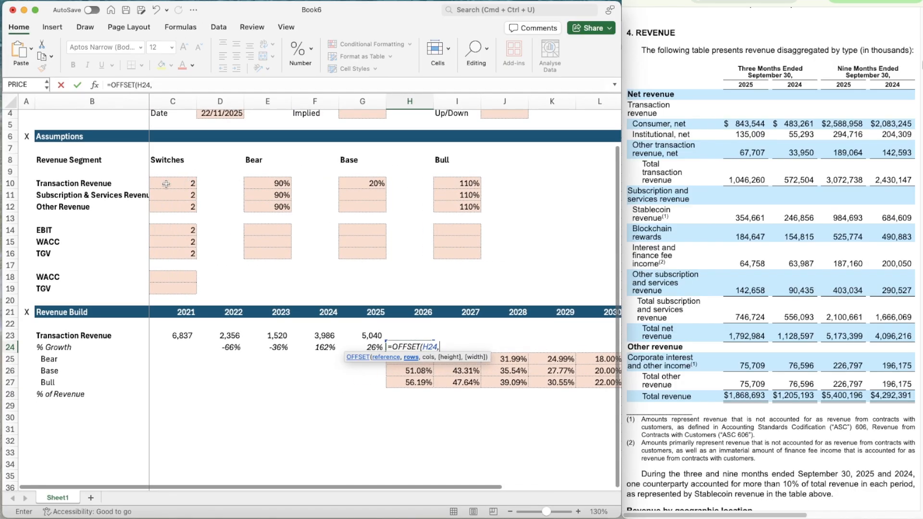
left_click(152, 84)
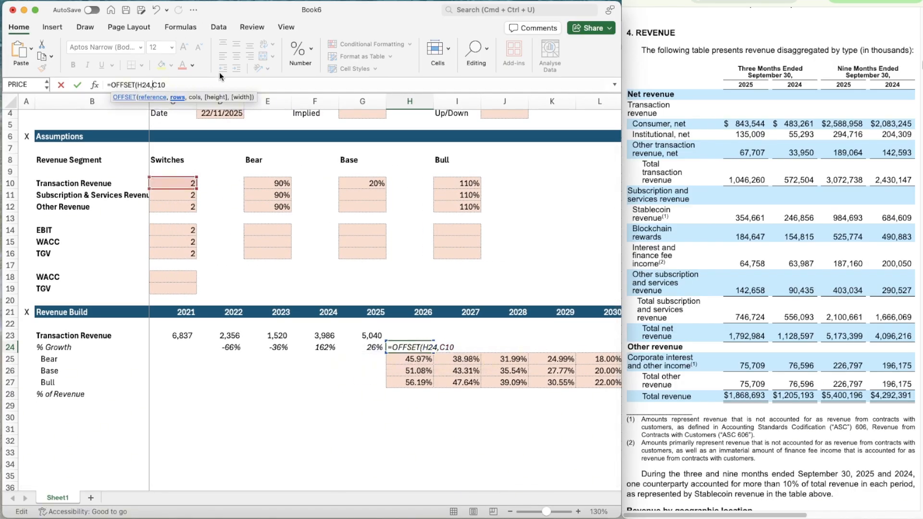
type("$")
key("Right")
type("$")
key("Right")
key("Right")
type(",0)")
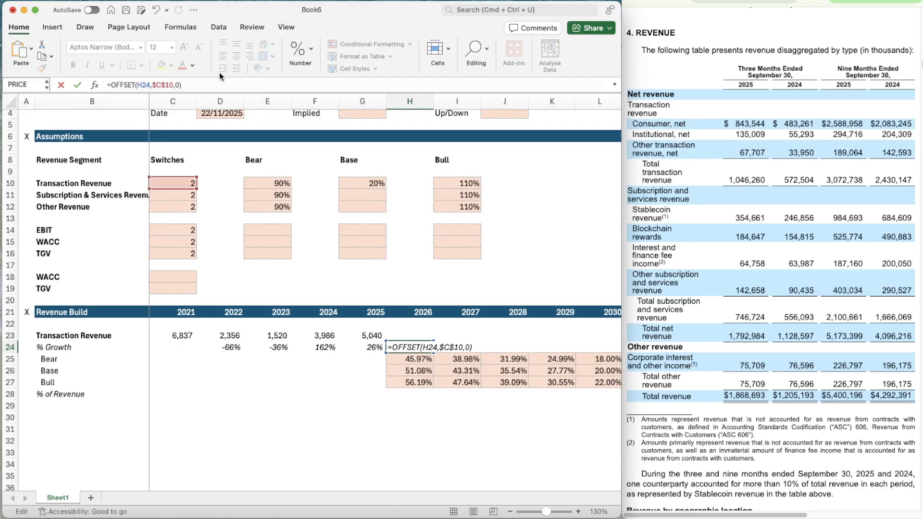
key("Return")
Copy the switch-driven % Growth formula from H24 across 2027–2030 (I24:L24)
key("super+c")
key("shift+Right")
key("shift+Right")
key("shift+Right")
key("shift+Right")
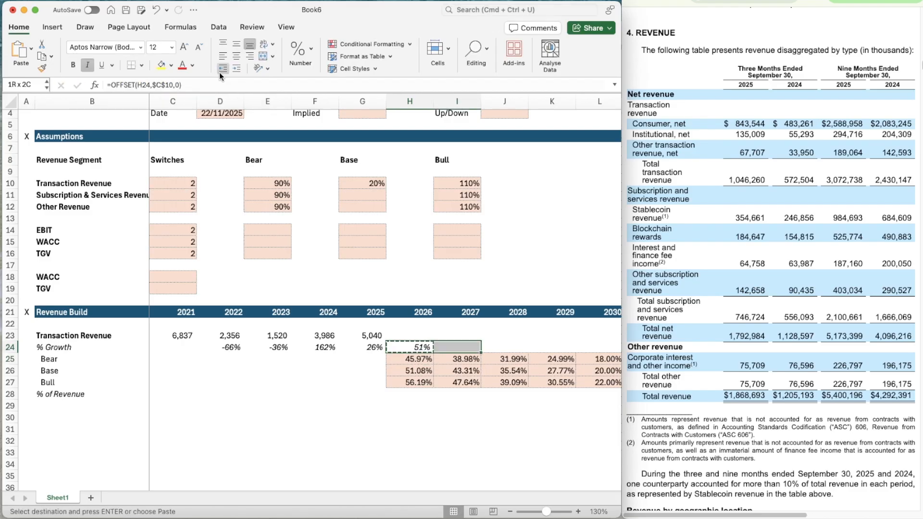
key("super+v")
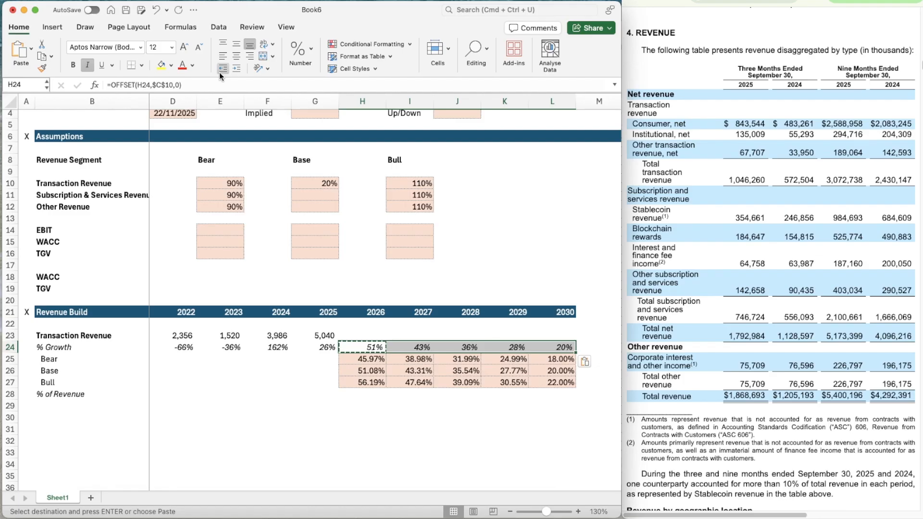
Project 2026 Transaction Revenue in H23 with =G23*(1+H24)
key("Up")
key("Left")
key("Right")
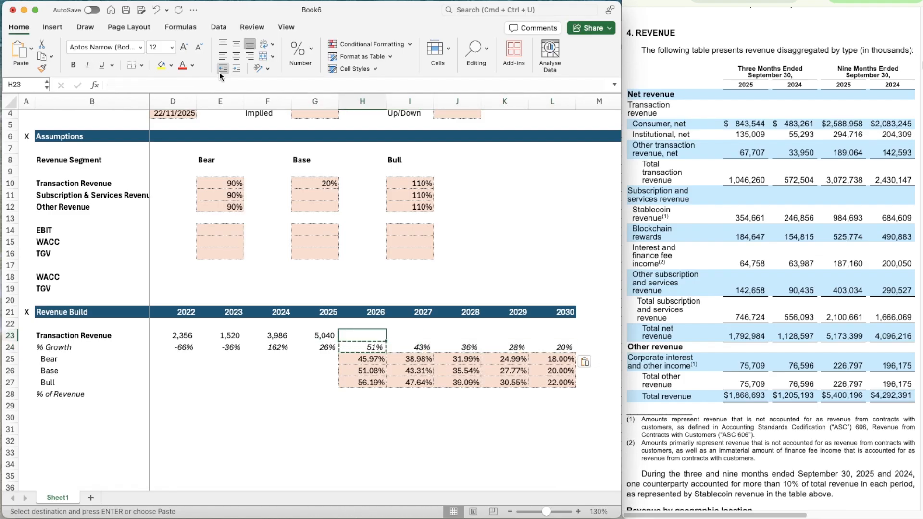
key("Left")
key("Escape")
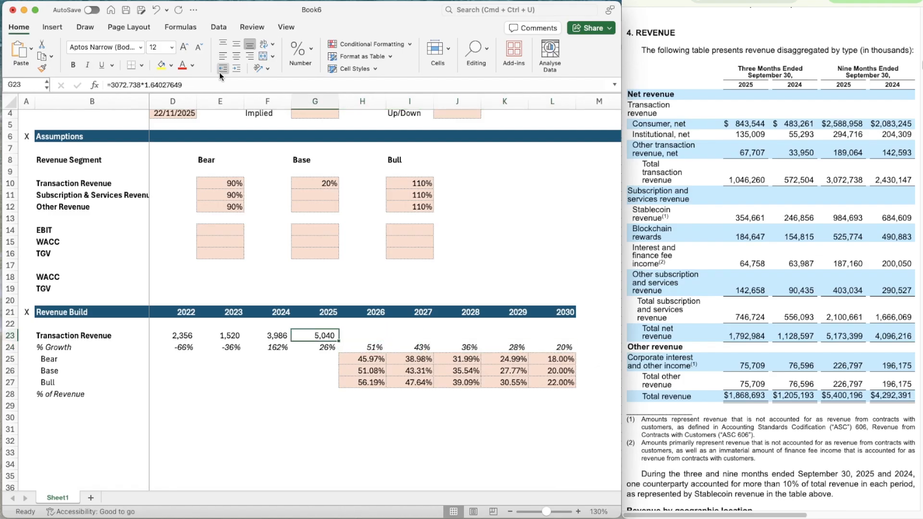
key("Right")
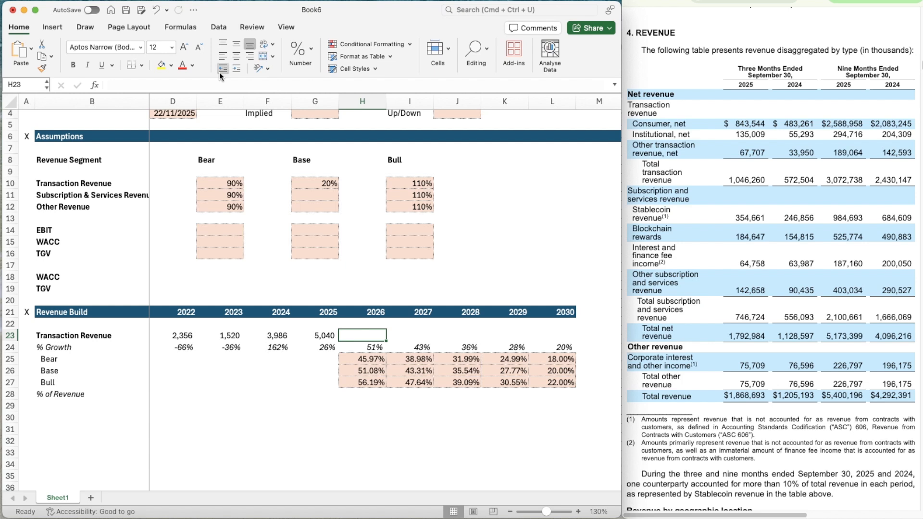
key("Right")
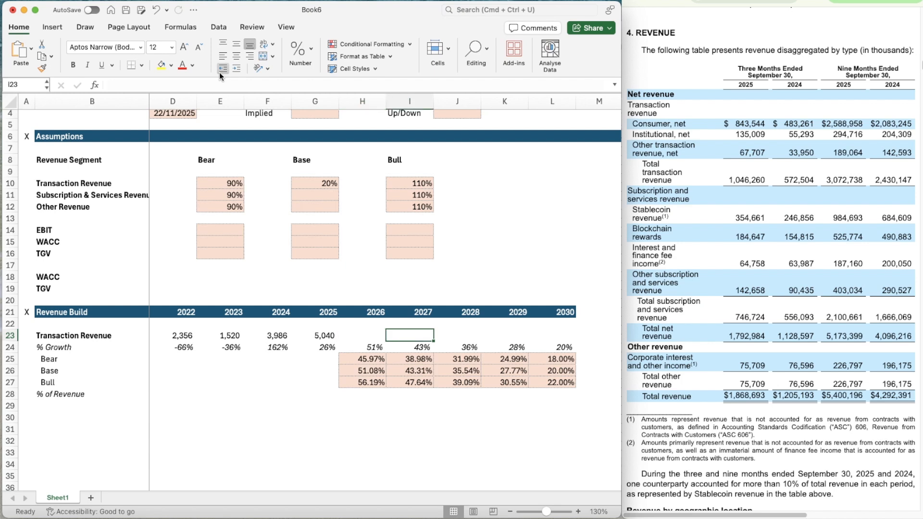
key("Left")
type("=")
key("Left")
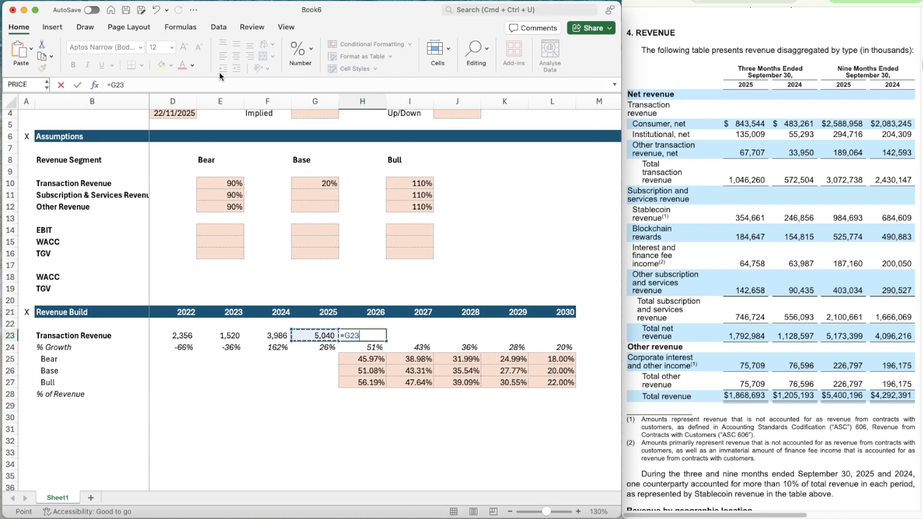
type("*(1+H24)")
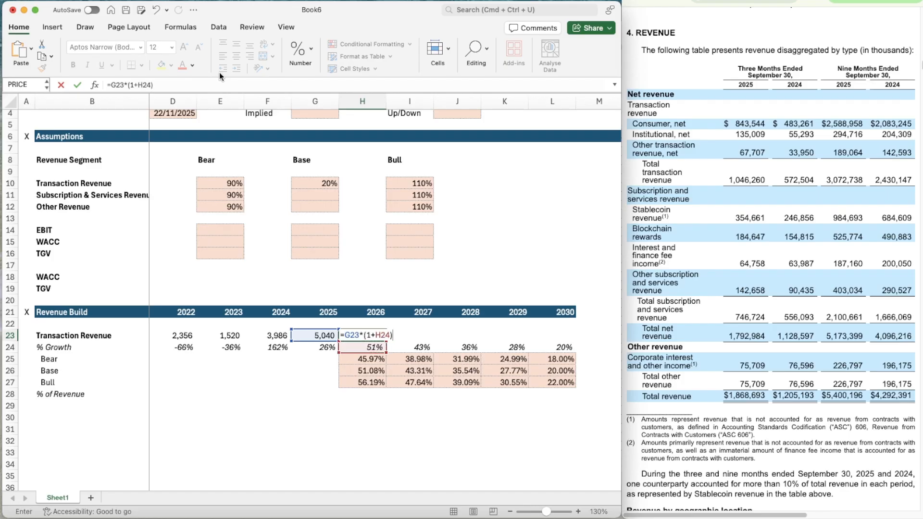
key("Return")
Copy the Transaction Revenue projection formula from H23 across 2027–2030 (I23:L23)
key("Up")
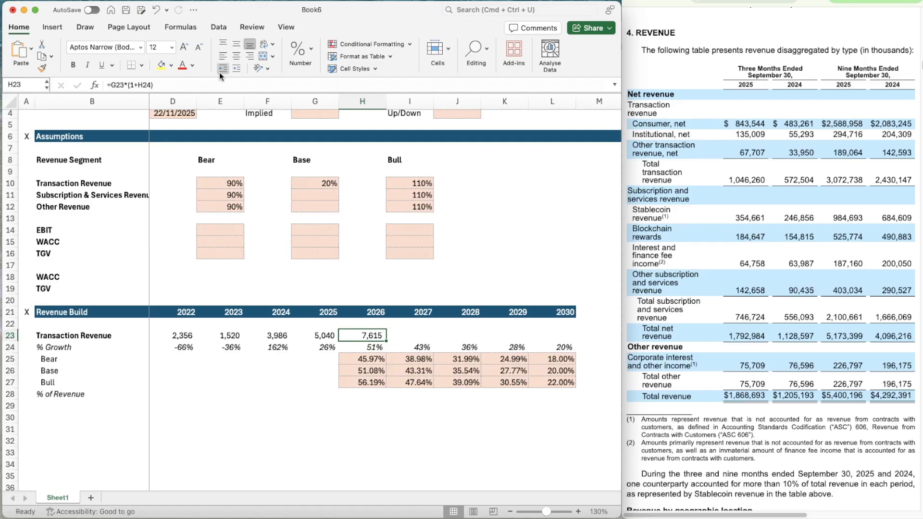
key("super+c")
key("shift+Right")
key("shift+Right")
key("shift+Right")
key("shift+Right")
key("super+v")
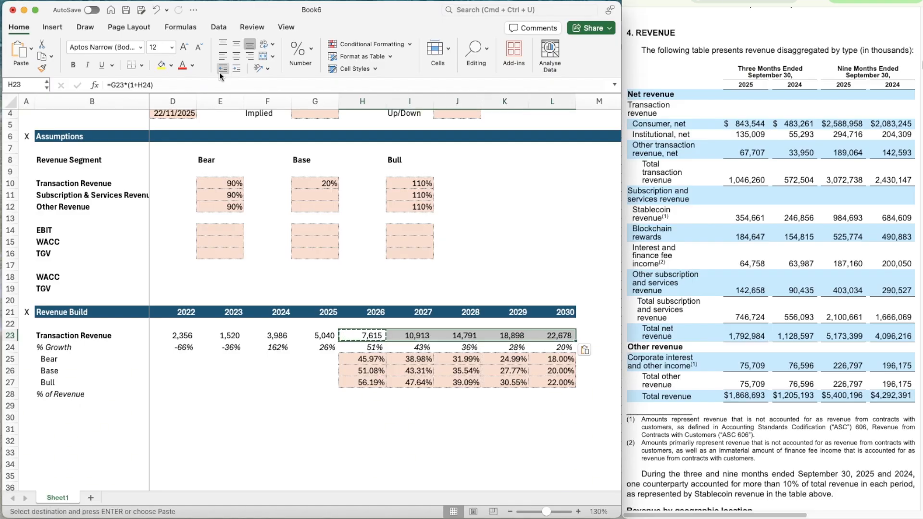
key("Down")
key("Left")
key("Escape")
key("Left")
key("Left")
key("Left")
key("Up")
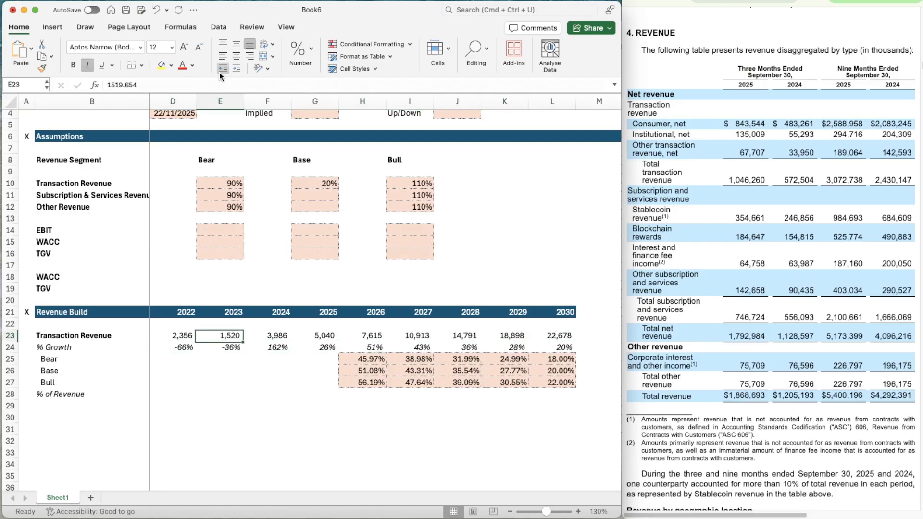
key("shift+Down")
key("shift+Down")
Duplicate the whole Transaction Revenue block (B23:L28) below itself, starting at B30
key("shift+Down")
key("shift+Down")
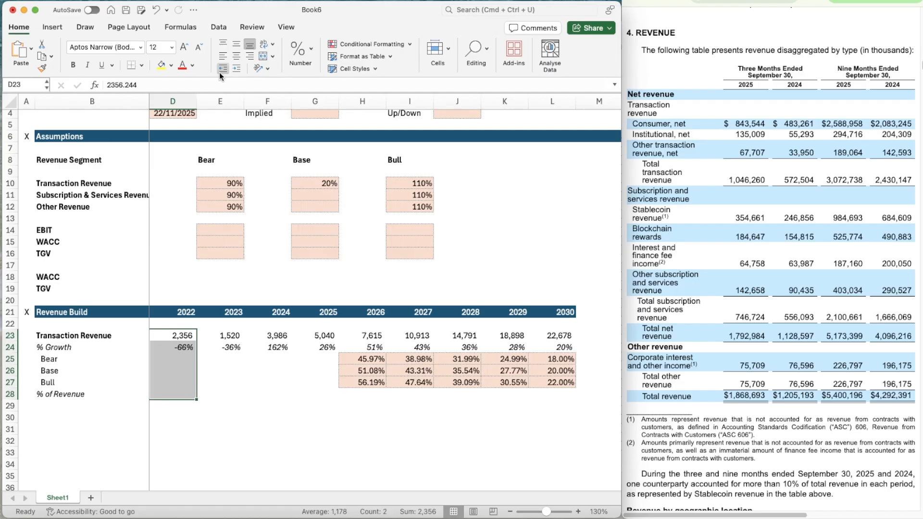
key("Left")
key("Left")
key("Left")
key("Right")
key("shift+Down")
key("shift+Down")
key("shift+Down")
key("shift+Down")
key("shift+Down")
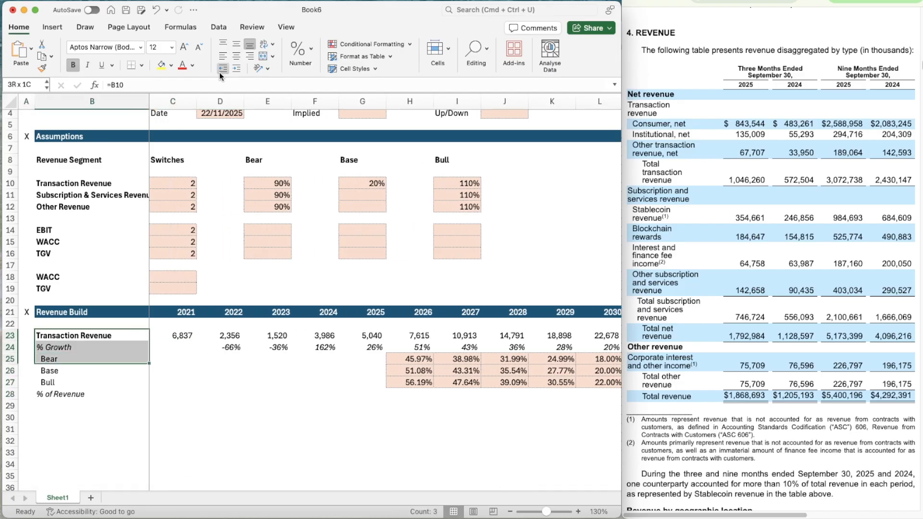
key("shift+Right")
key("shift+Right")
key("shift+Right")
key("shift+Right")
key("shift+Right")
key("shift+Right")
key("shift+Right")
key("shift+Right")
key("shift+Right")
key("shift+Right")
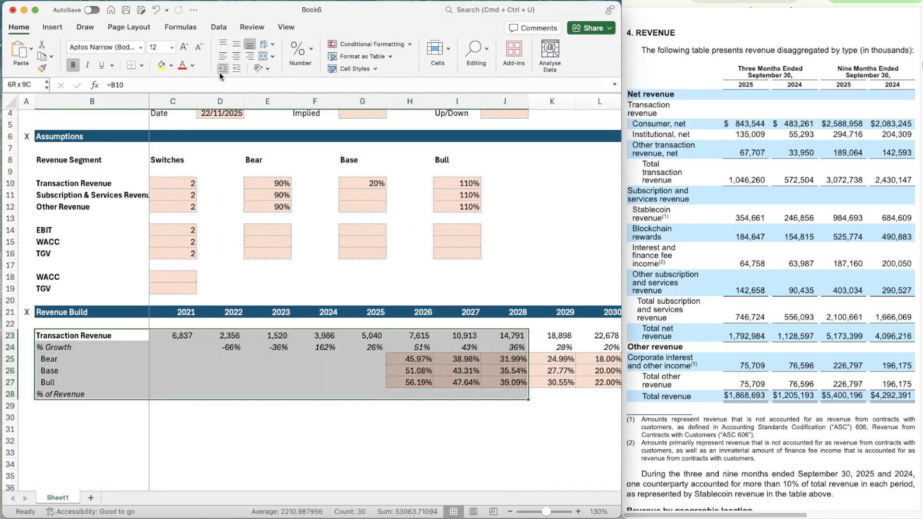
key("super+c")
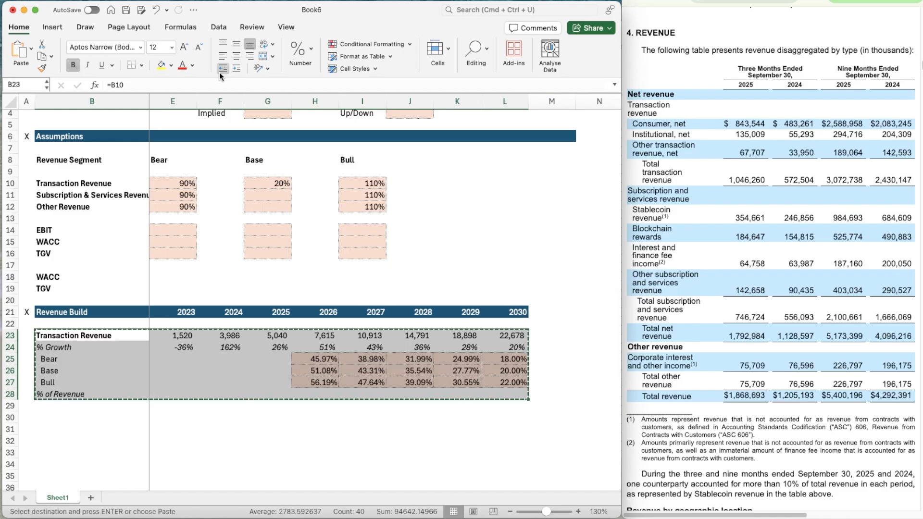
scroll(234, 408, "down", 4)
scroll(234, 408, "left", 2)
left_click(81, 293)
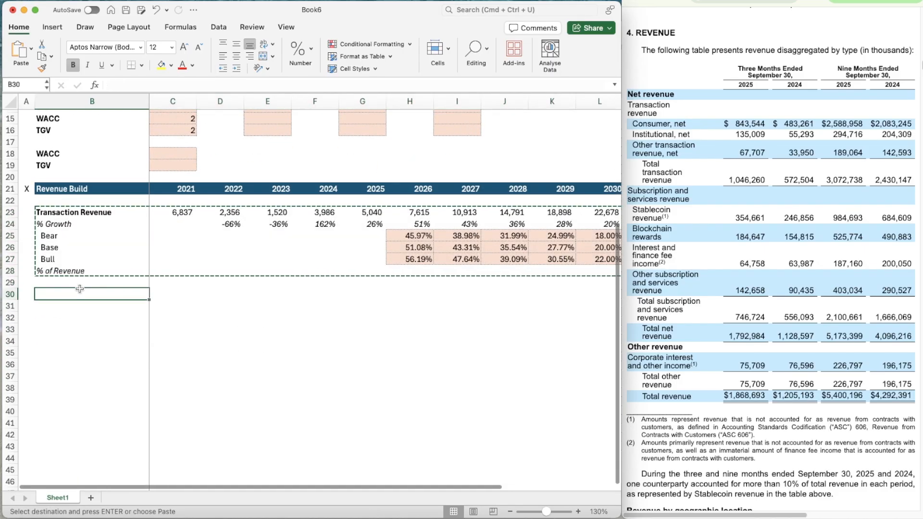
key("super+v")
Link the duplicated block's heading in B30 to the Subscription & Services Revenue label with =B11
left_click(80, 291)
type("=B11")
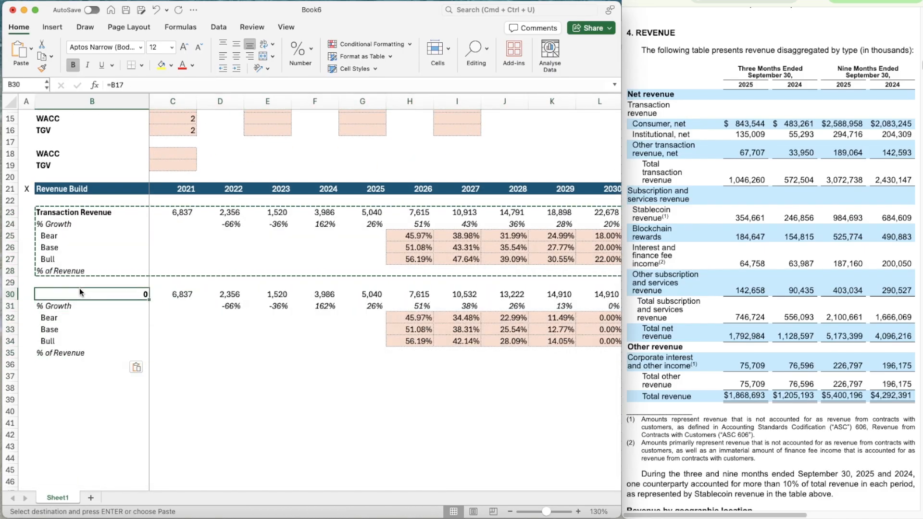
key("Tab")
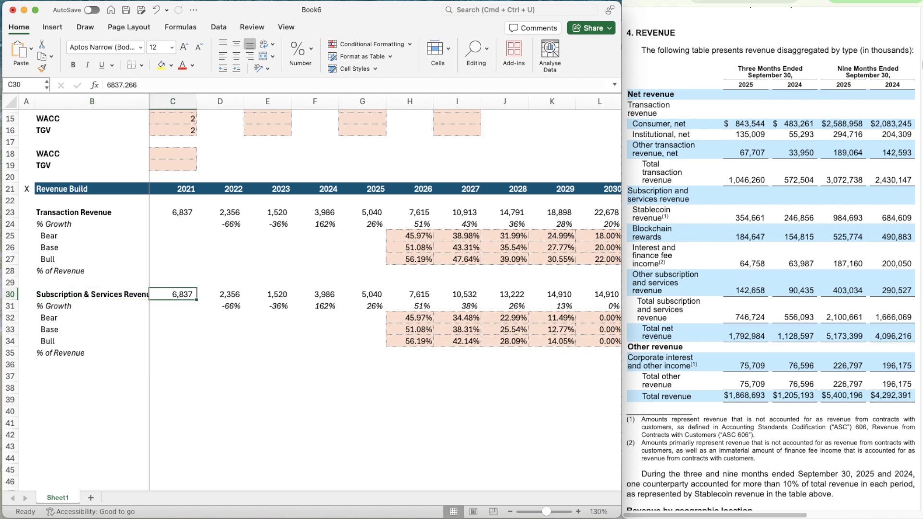
Find the 2021–2023 Subscription and services revenue table in the annual filing and enter the 2021 total, 517.487, in C30
left_click(805, 0)
left_click(762, 1)
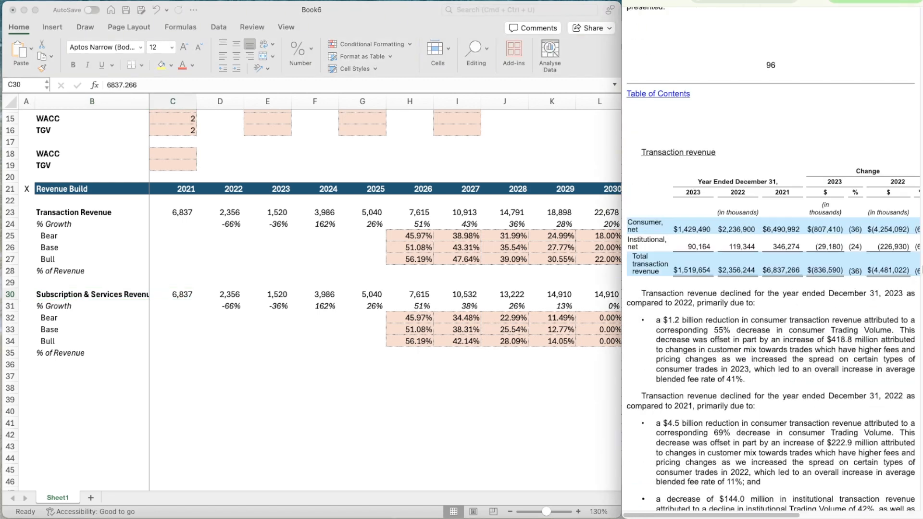
scroll(727, 346, "down", 10)
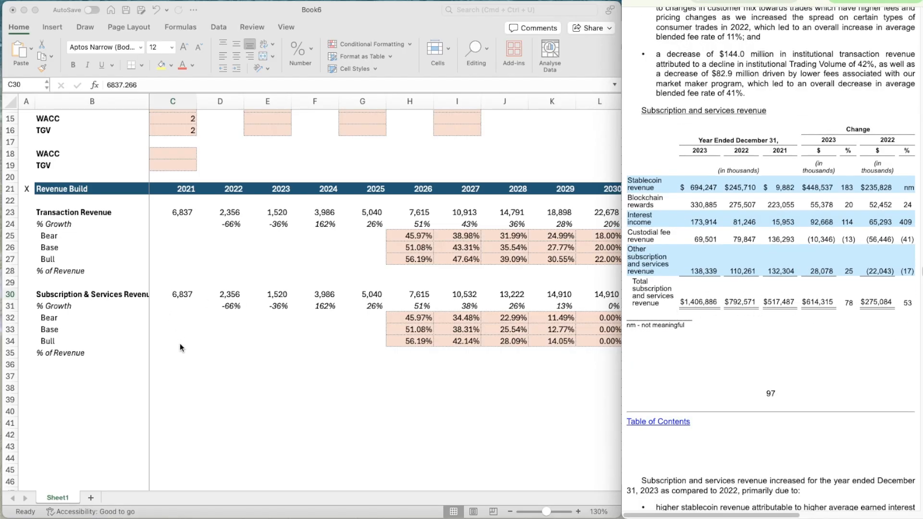
left_click(171, 296)
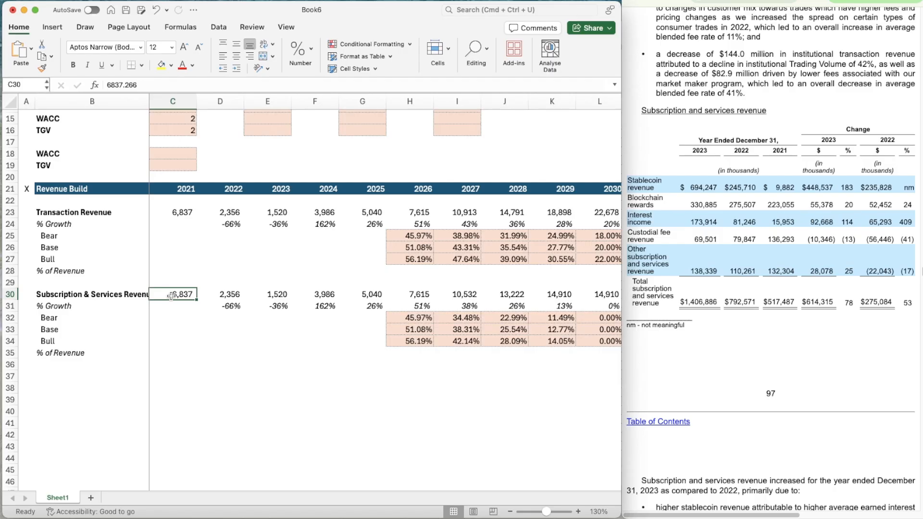
type("517")
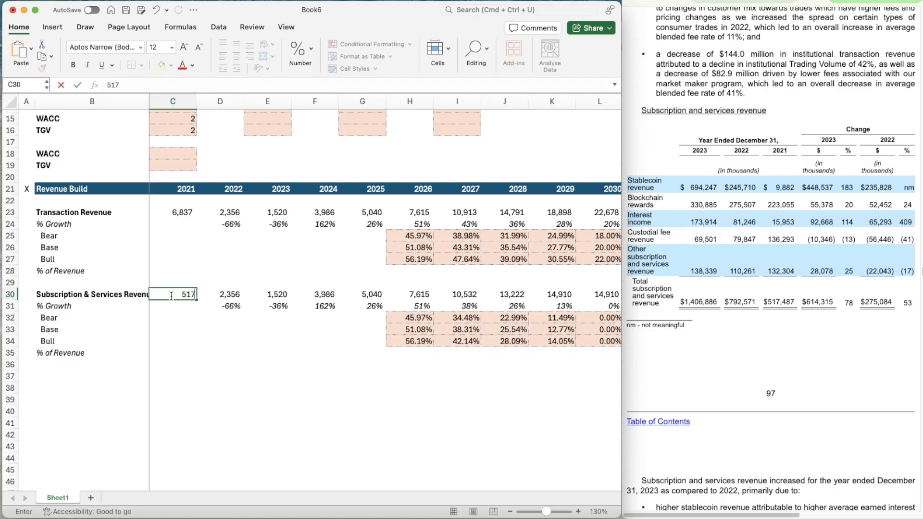
type(".487")
key("Tab")
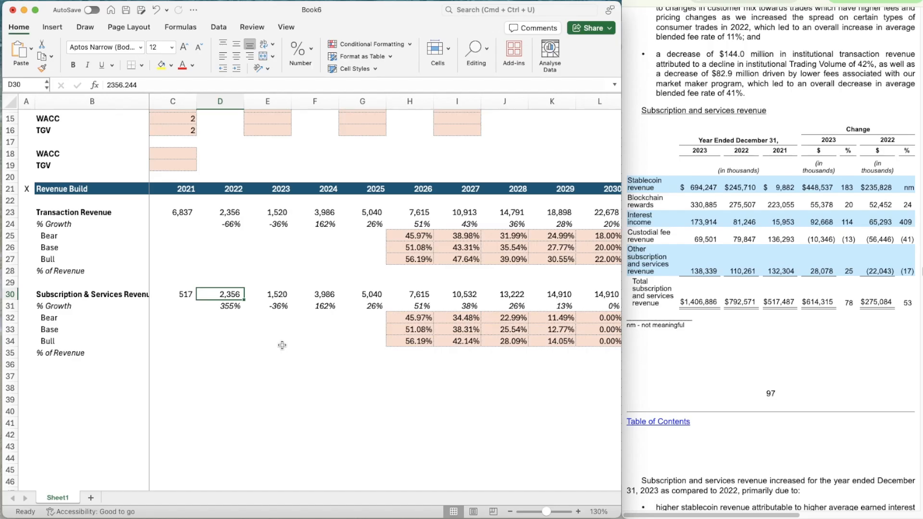
Enter the 2022 and 2023 Subscription & Services totals, 792.571 in D30 and 1406.886 in E30
type("792")
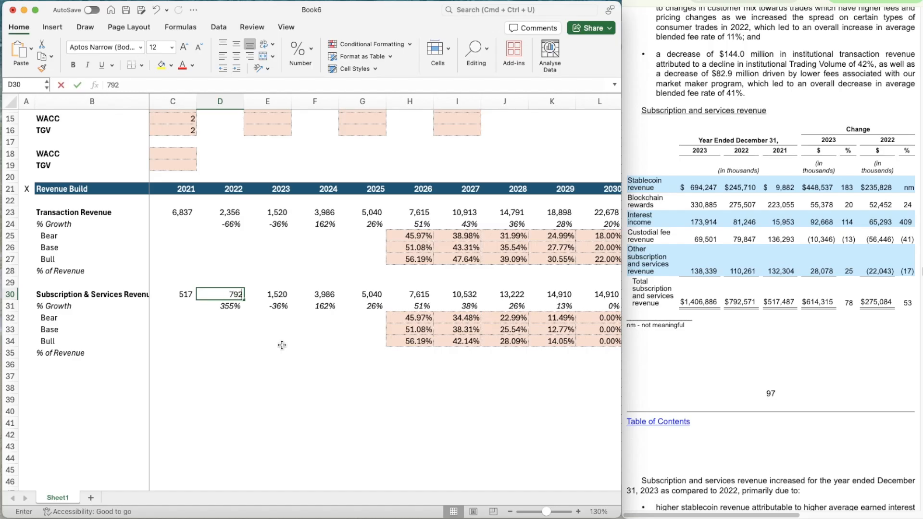
type(".571")
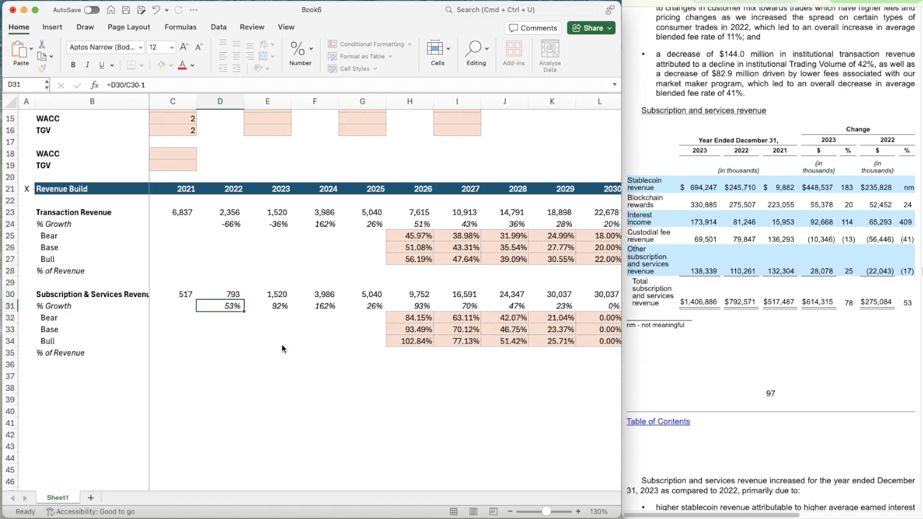
key("Tab")
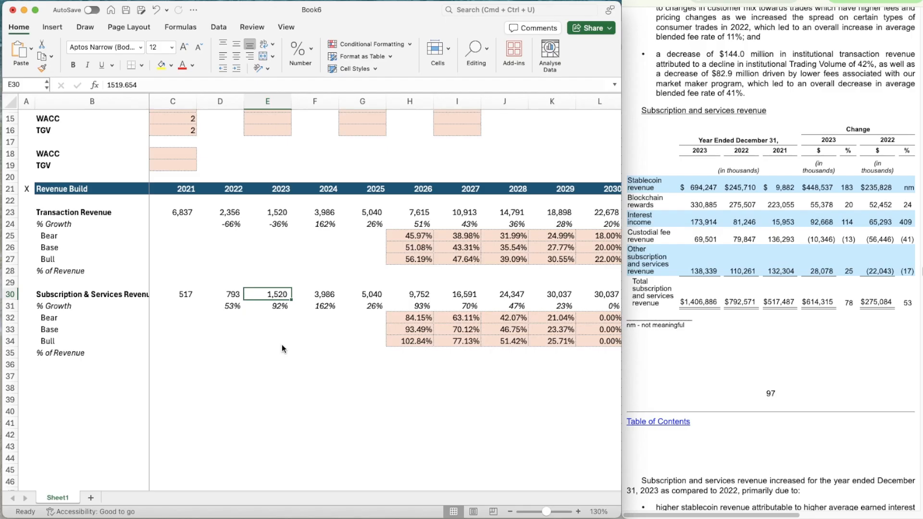
type("140")
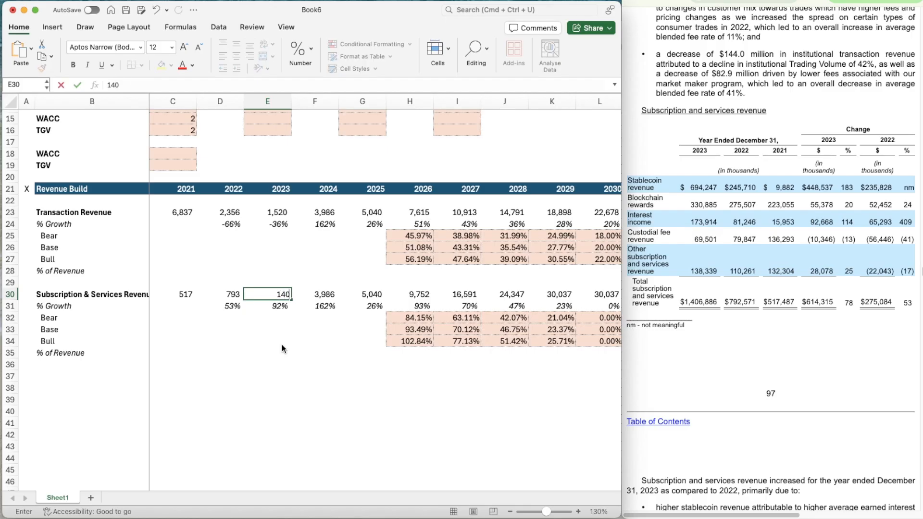
type("6.886")
key("Tab")
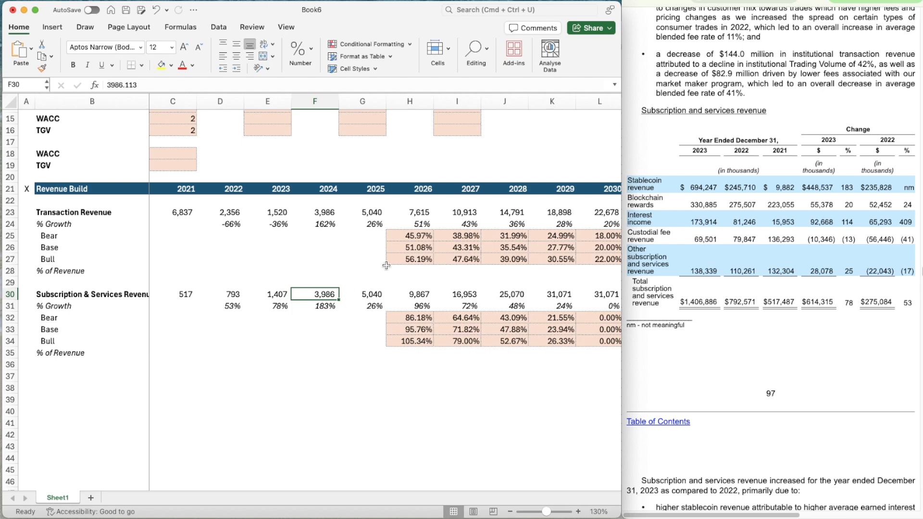
Find the 2024 total subscription and services revenue in the 2024 annual filing and enter 2307.133 in F30
left_click(759, 2)
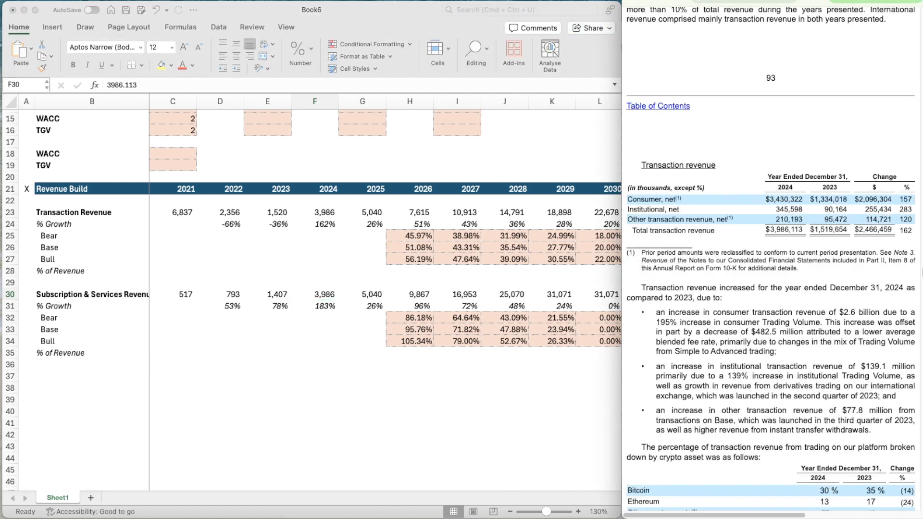
scroll(714, 258, "down", 10)
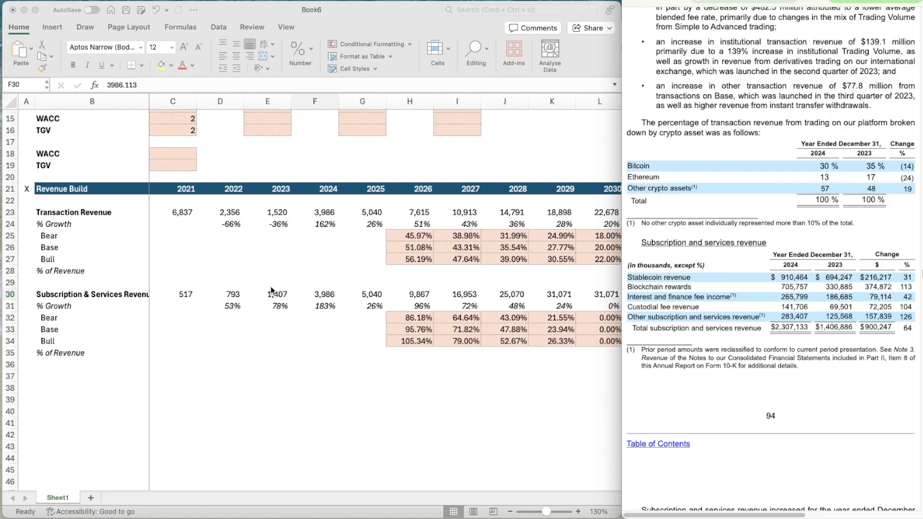
left_click(314, 294)
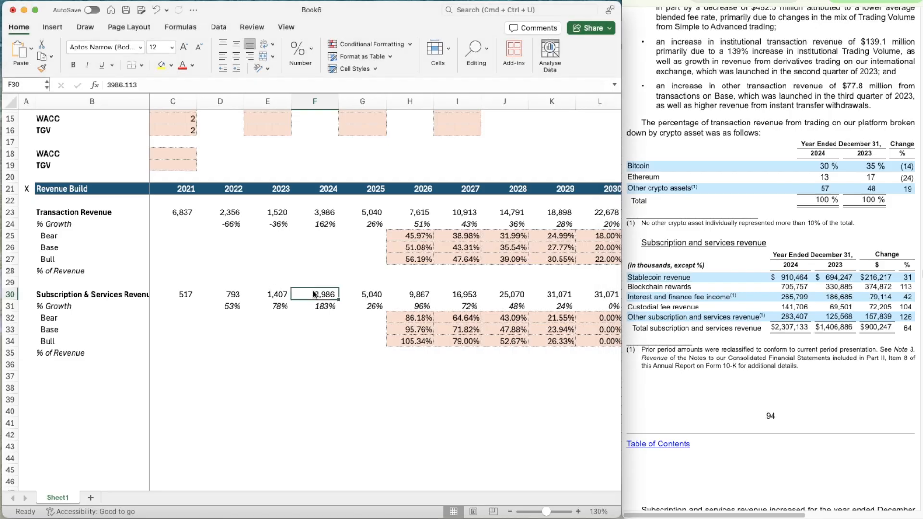
type("2307.133")
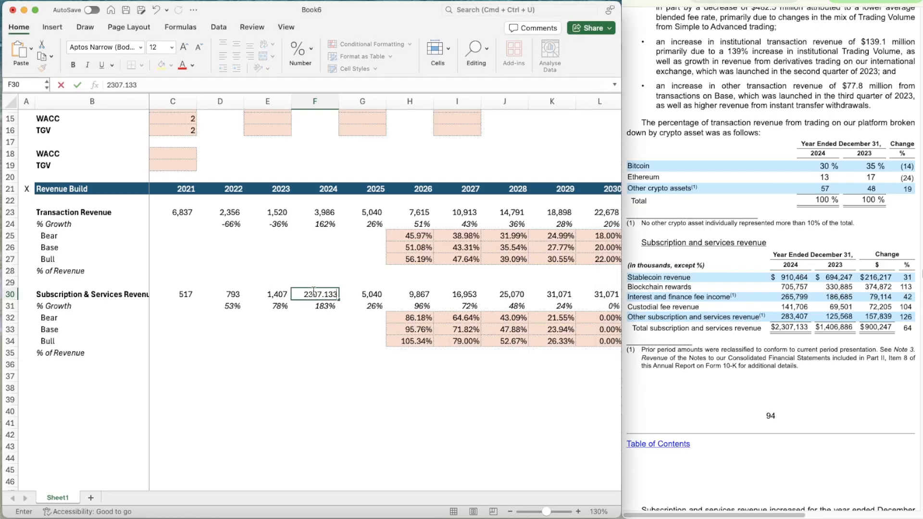
key("Return")
key("Up")
key("Right")
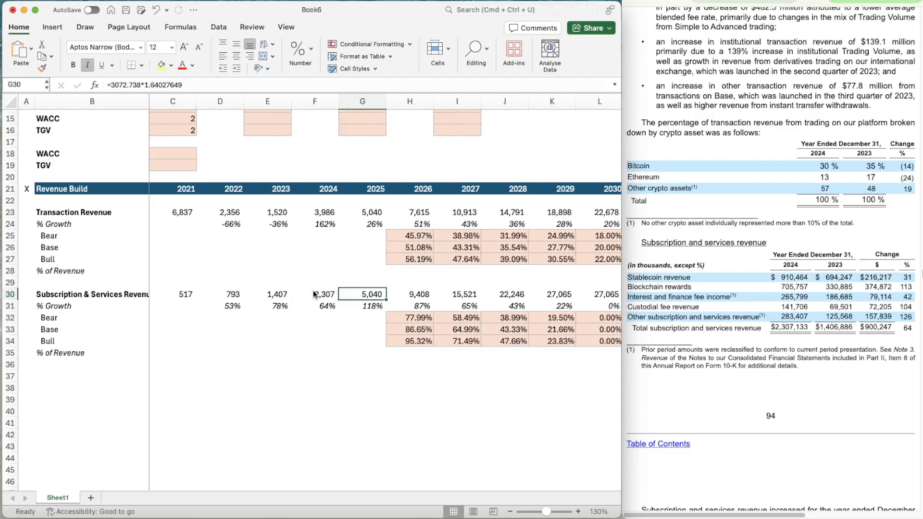
Using the 2025 quarterly filing's nine-month 2024 subscription total, calculate the full-year-to-nine-month ratio in F33 with =F30/1666.069
left_click(813, 3)
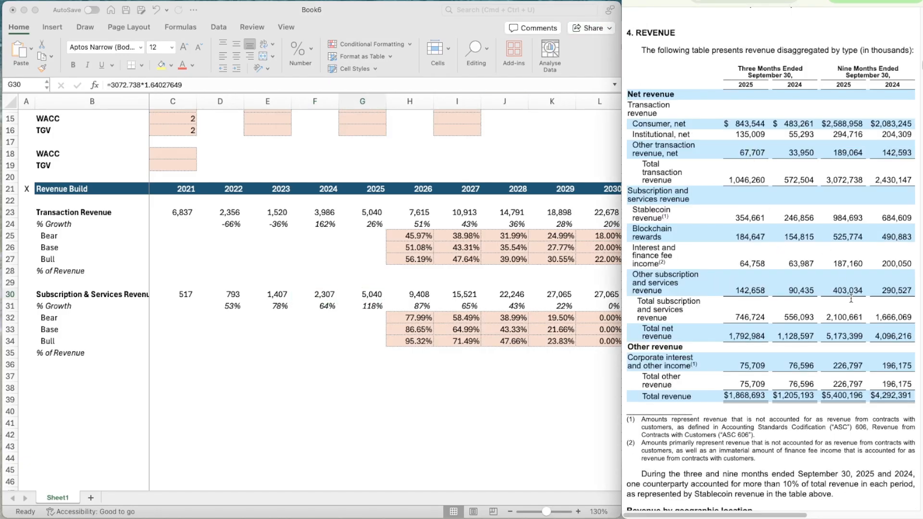
left_click(318, 330)
left_click(310, 330)
type("=")
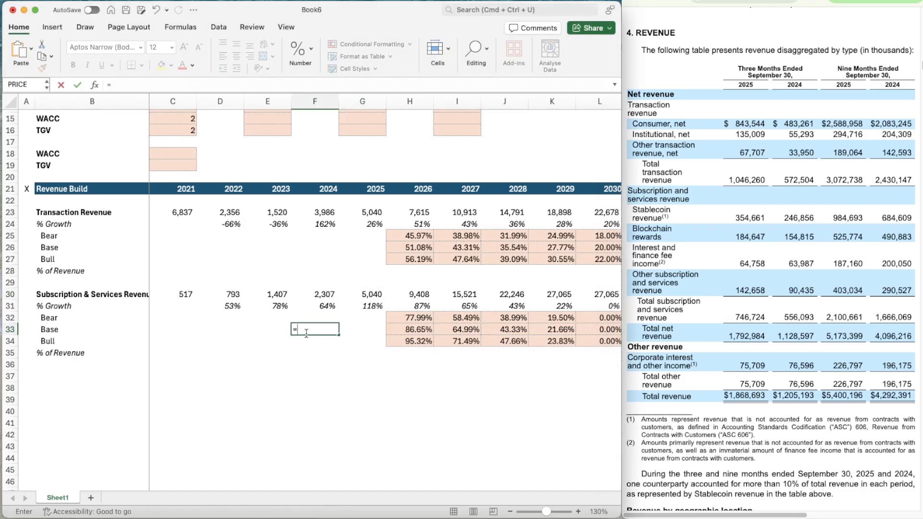
key("Up")
key("Up")
key("Up")
type("/")
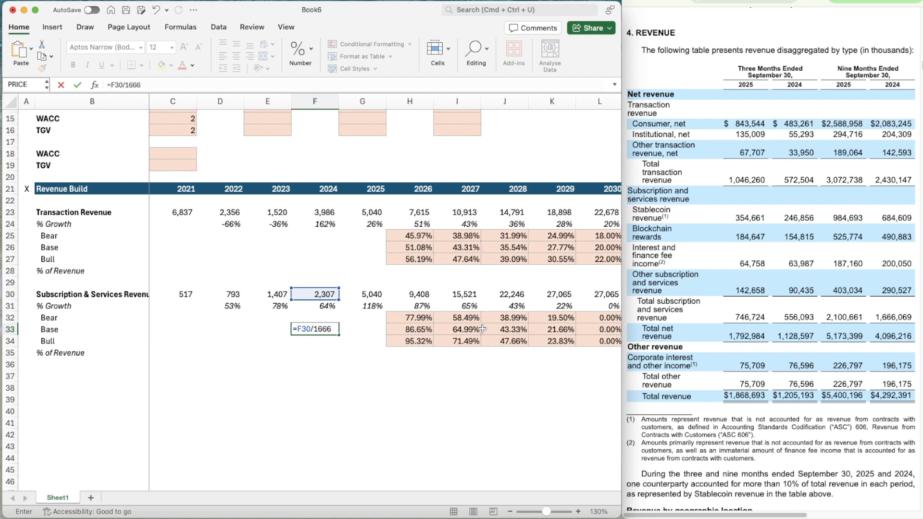
type("069")
key("Return")
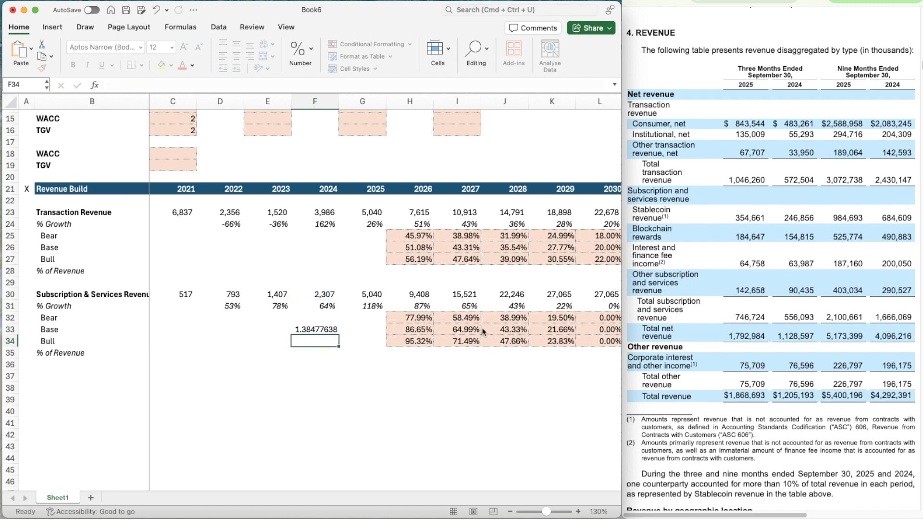
Estimate 2025 Subscription & Services revenue in G30 from the nine-month total with =2100.661*1.38477638
key("Up")
key("Right")
key("Up")
key("Up")
key("Up")
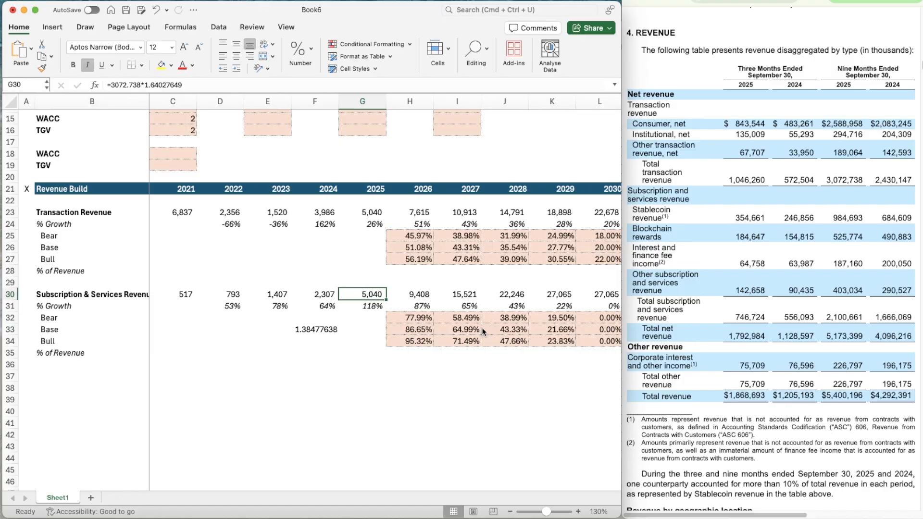
type("=")
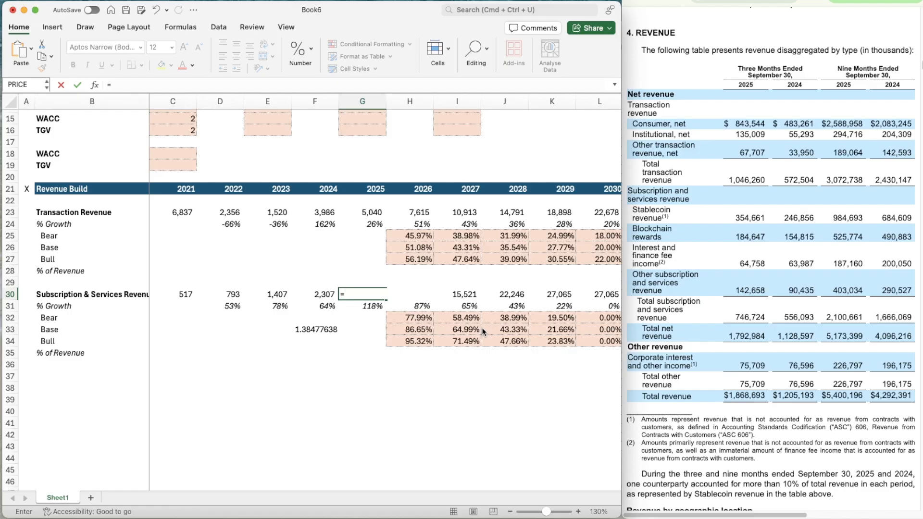
type("2100.661*1.38")
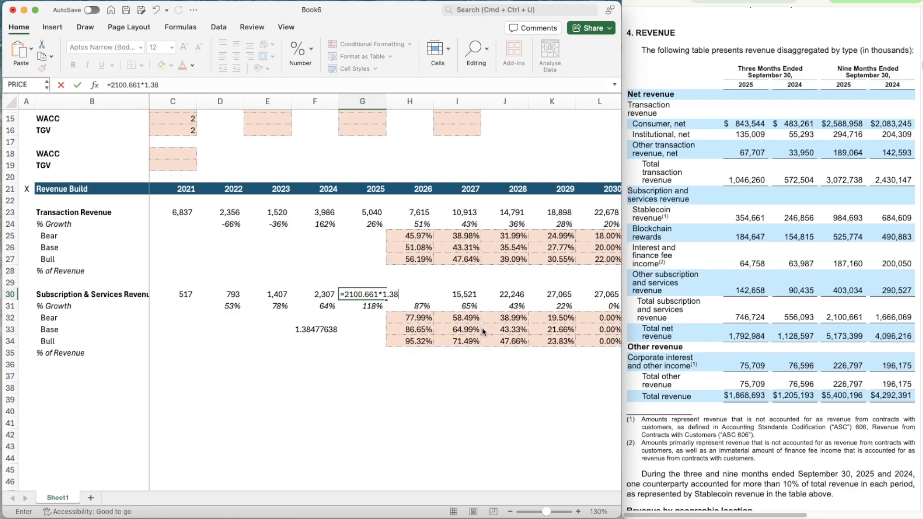
type("477638")
key("ctrl+Return")
Delete the helper ratio from F33
key("Down")
key("Down")
key("Down")
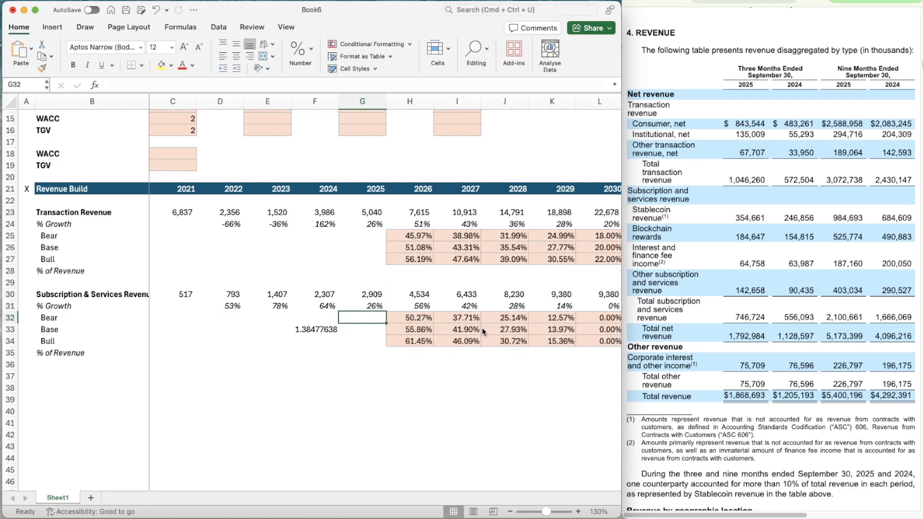
key("Left")
key("Delete")
key("Right")
key("Right")
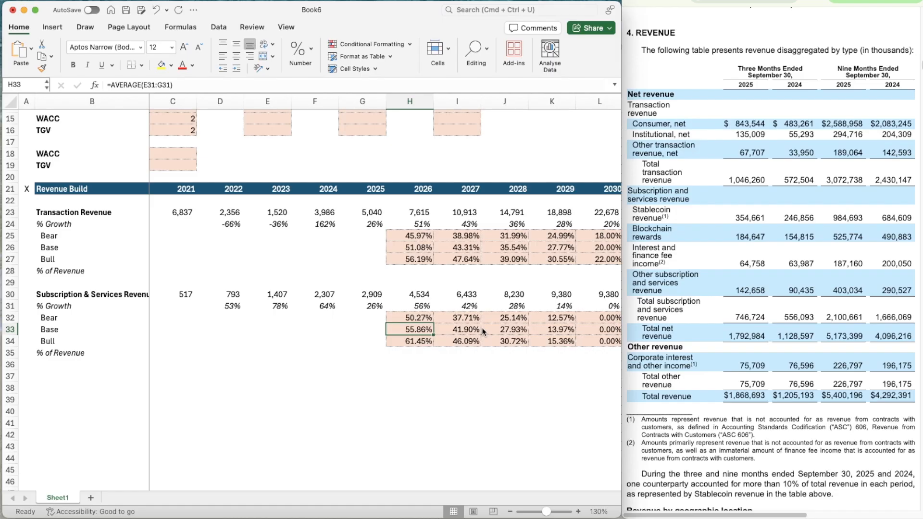
Set the Base assumption for Subscription & Services Revenue in G11 to 30%
scroll(482, 331, "up", 2)
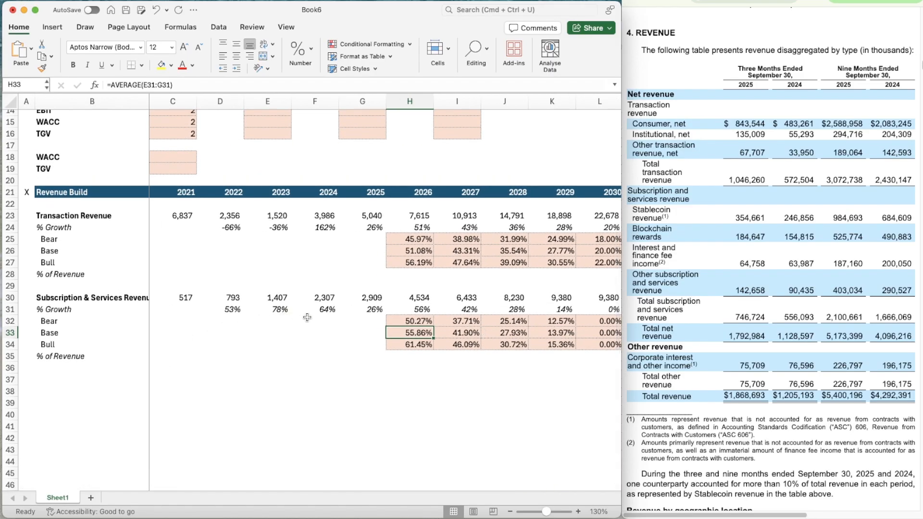
scroll(351, 288, "up", 6)
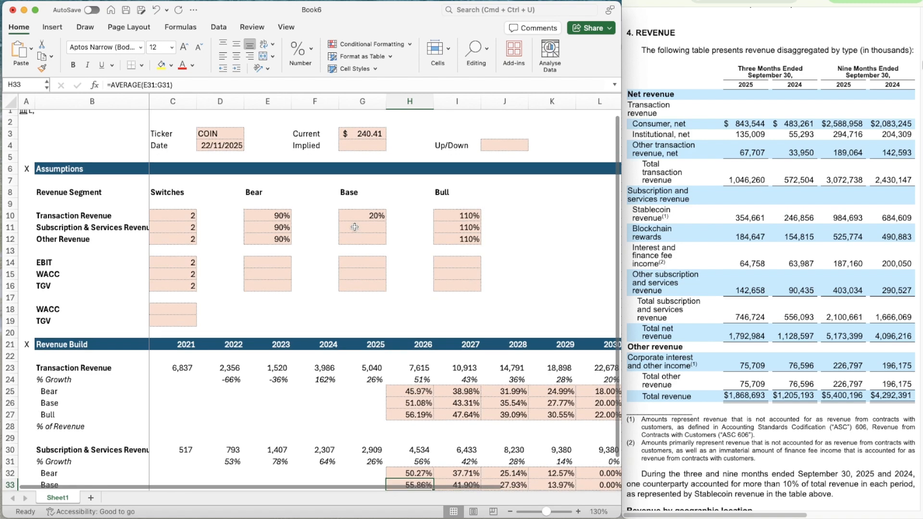
left_click(346, 238)
left_click(346, 228)
type("30")
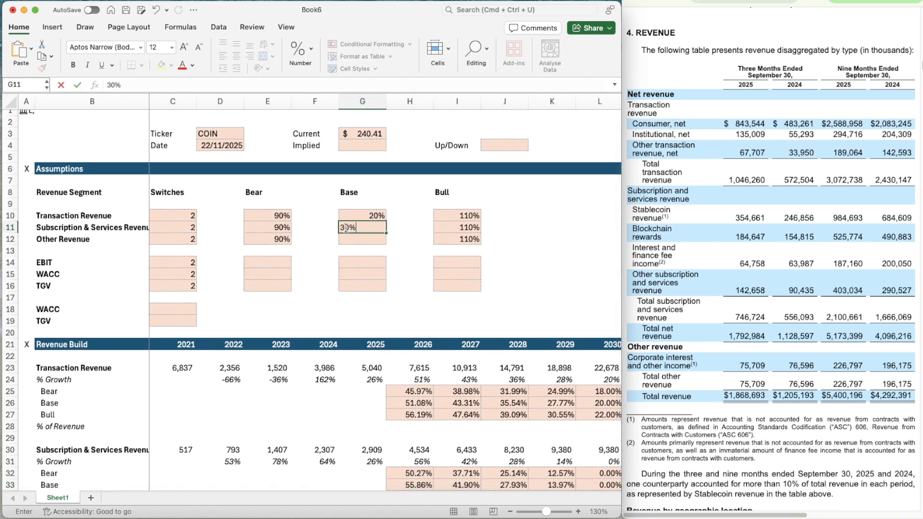
key("Return")
Link the 2030 Base growth rate of the Subscription & Services block in L33 to the assumption with =G11
scroll(488, 313, "down", 10)
scroll(489, 314, "right", 2)
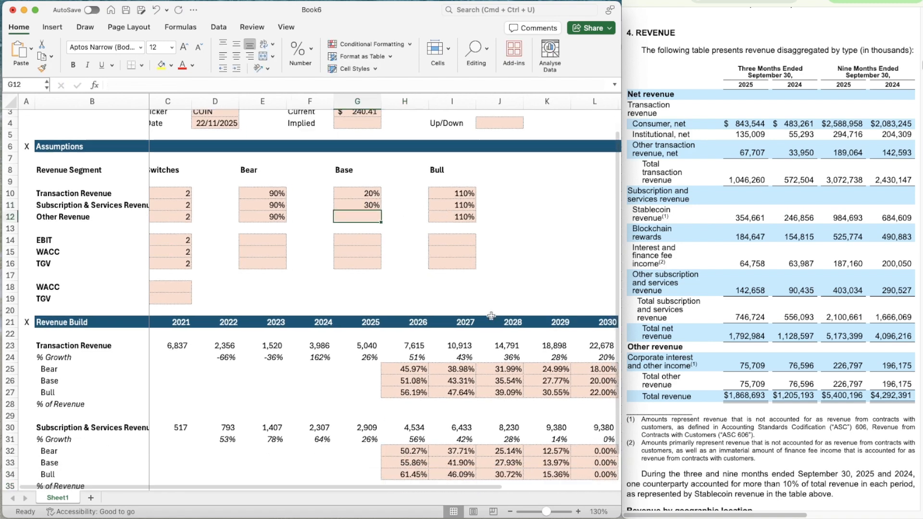
left_click(504, 249)
type("=G11")
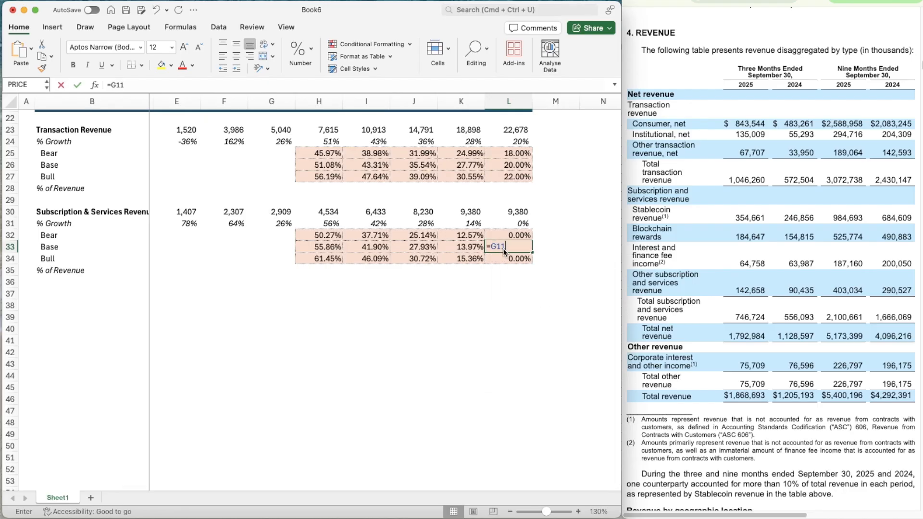
key("Return")
Change the 2026 Bear growth formula in H32 to use the Subscription & Services multiplier, =H33*$E$11
left_click(315, 238)
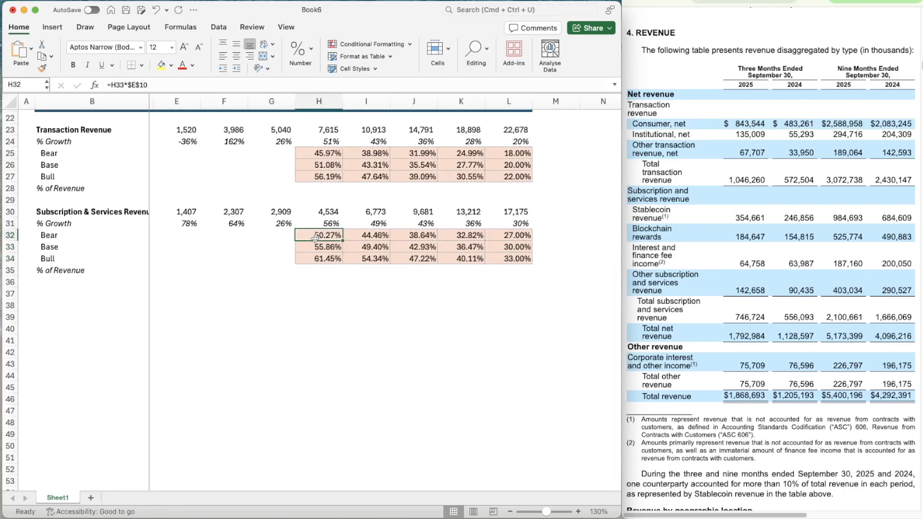
scroll(314, 250, "up", 10)
scroll(314, 250, "left", 1)
scroll(313, 268, "down", 10)
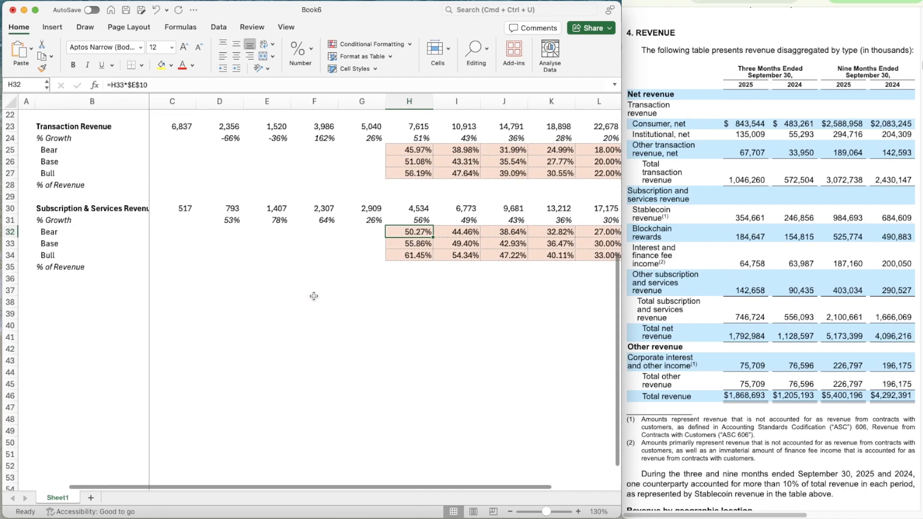
left_click(162, 86)
key("Return")
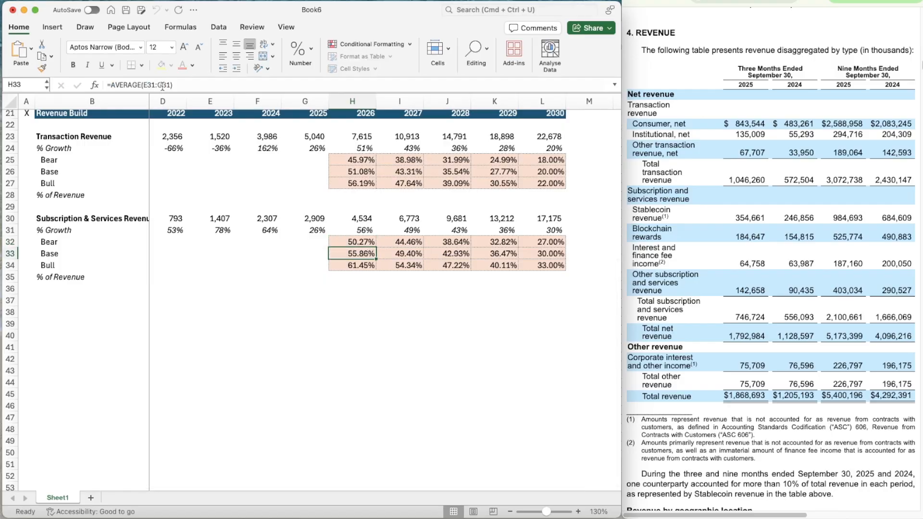
Copy the Bear growth formula from H32 across 2027–2030 (I32:L32)
key("Up")
key("super+c")
key("shift+Right")
key("shift+Right")
key("shift+Right")
key("shift+Right")
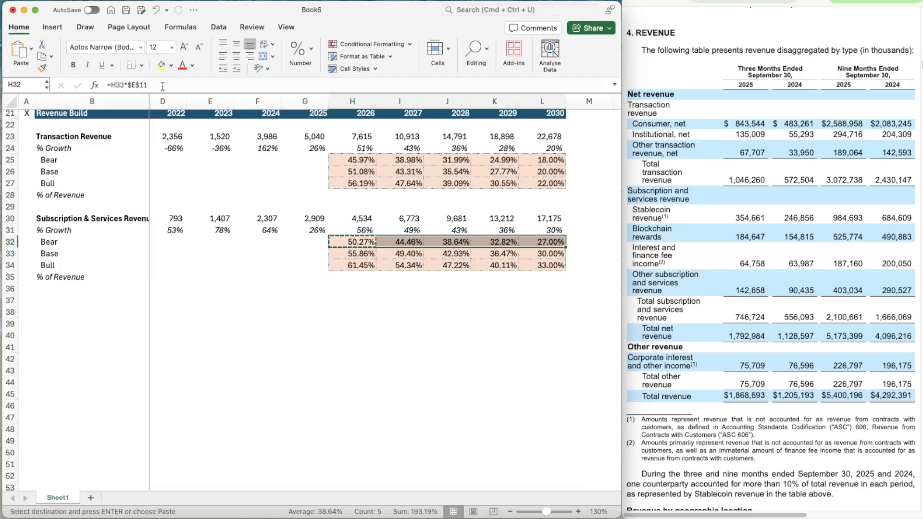
key("super+v")
Change the 2026 Bull growth formula in H34 to use the Subscription & Services multiplier, =H33*$I$11
key("Down")
key("Down")
left_click(162, 86)
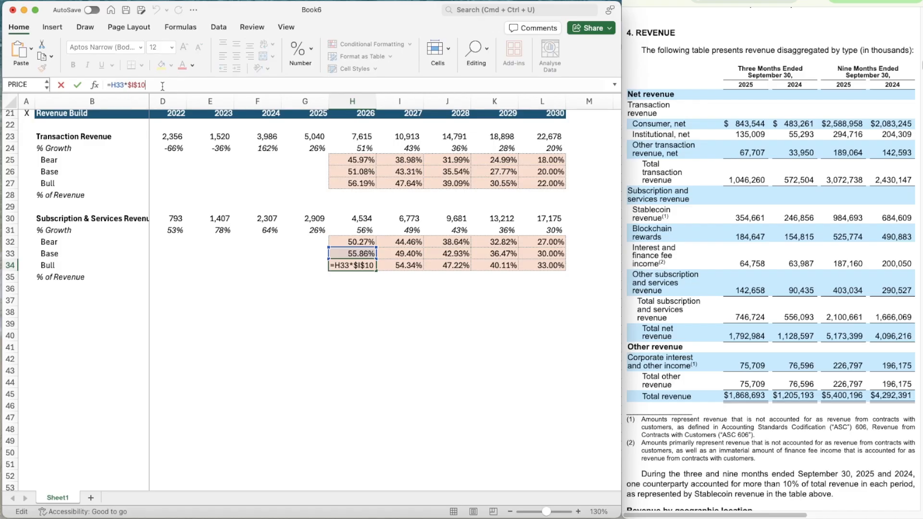
key("Return")
Copy the Bull growth formula from H34 across 2027–2030 (I34:L34)
key("Up")
key("super+c")
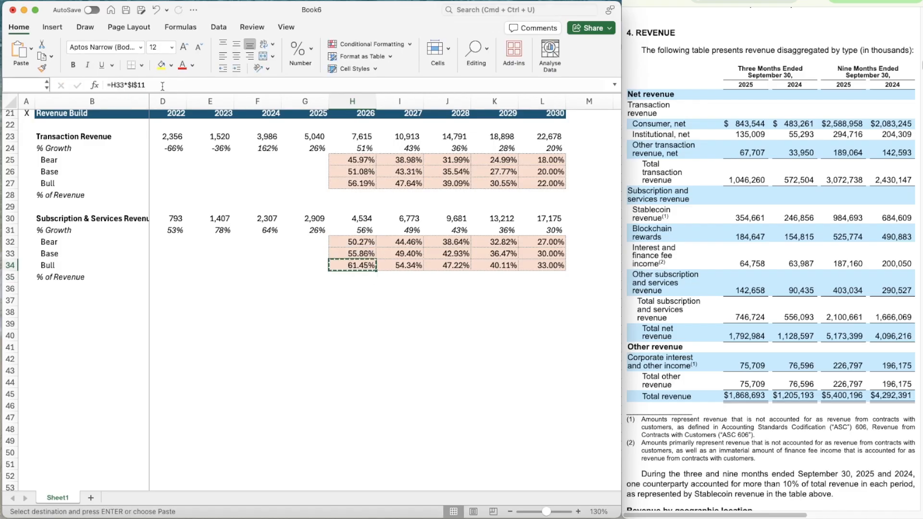
key("shift+Right")
key("shift+Right")
key("shift+Right")
key("shift+Right")
key("super+v")
Review the growth formulas in both revenue blocks, comparing the assumption references of the 2026 Bear cells H25 and H32
key("Left")
key("Left")
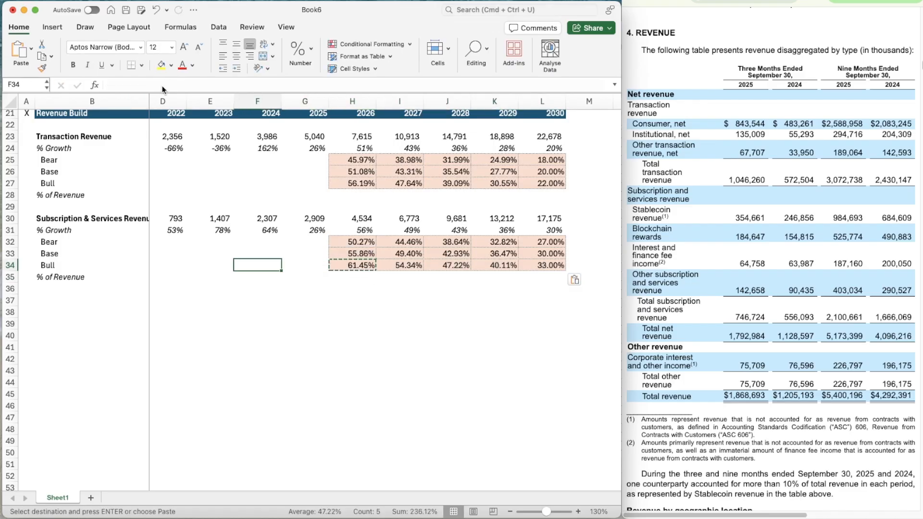
key("Right")
key("Up")
key("Up")
key("Down")
key("Down")
key("Up")
key("Up")
key("Up")
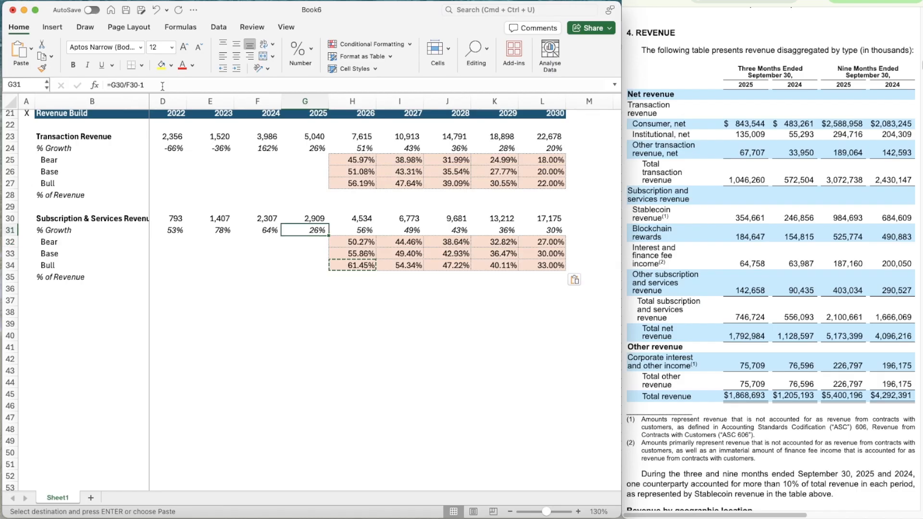
key("Right")
key("Up")
key("Up")
key("Up")
key("Up")
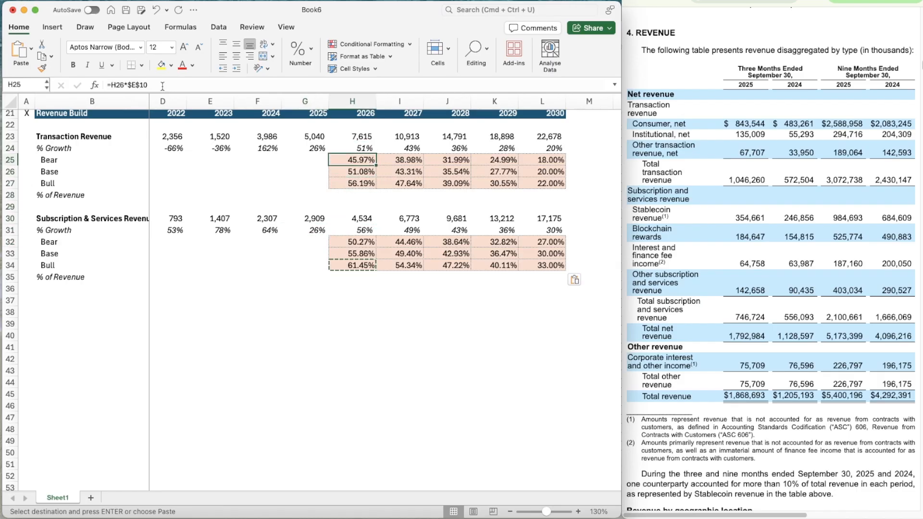
key("Down")
key("Down")
key("Down")
key("Down")
key("Down")
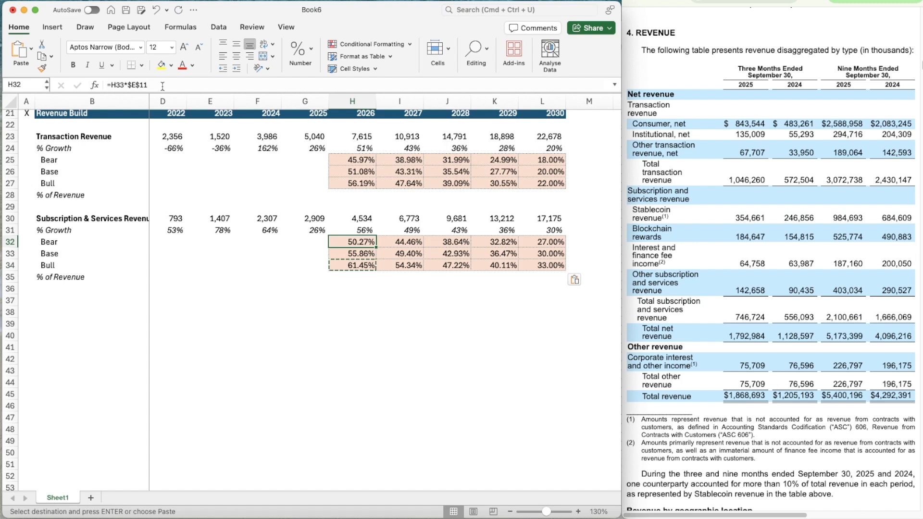
Change the 2026 Subscription & Services growth formula in H31 to use its own scenario switch, =OFFSET(H31,$C$11,0)
key("Up")
left_click(172, 85)
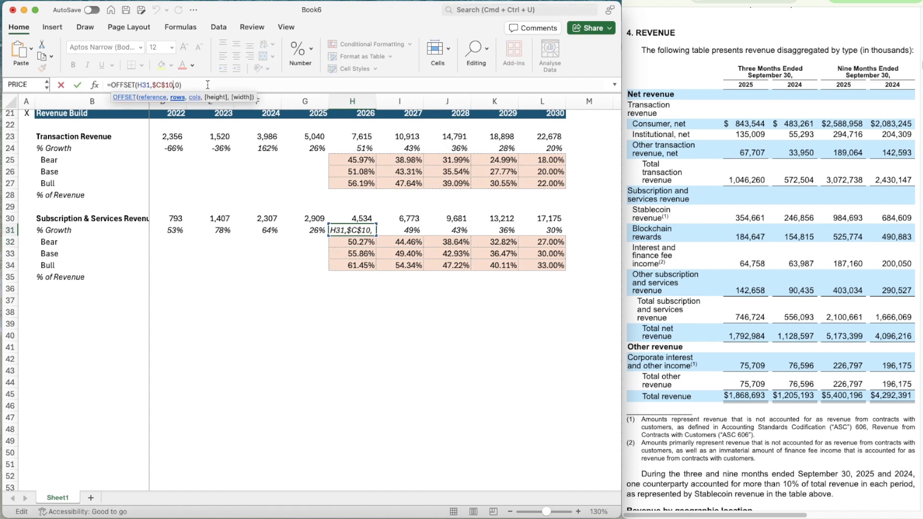
key("BackSpace")
type("1")
key("Return")
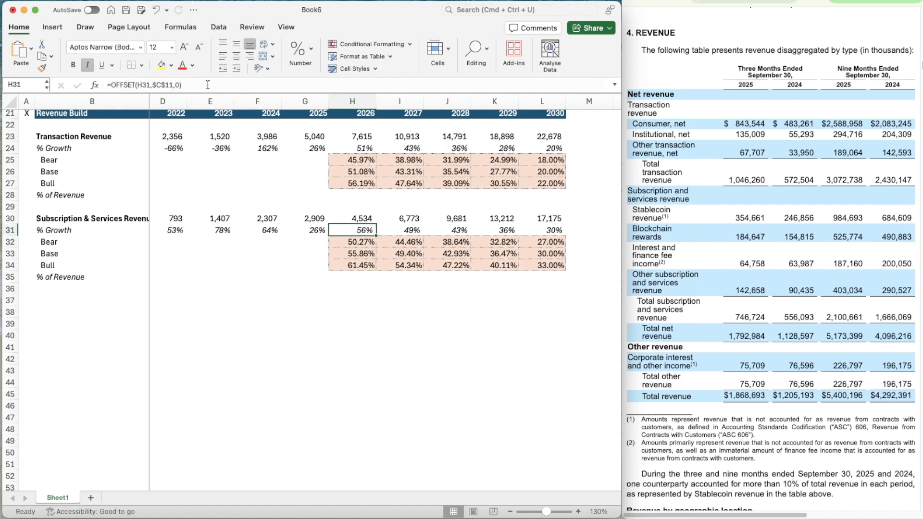
Copy the growth formula from H31 across 2027–2030 (I31:L31) and check the revenue formulas in row 30
key("super+c")
key("shift+Right")
key("shift+Right")
key("shift+Right")
key("shift+Right")
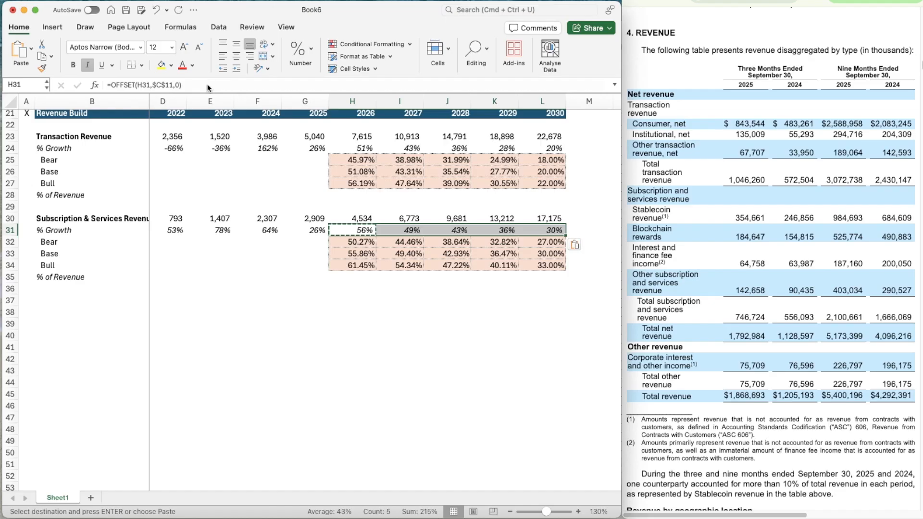
key("Return")
key("Up")
key("Right")
key("Right")
key("Right")
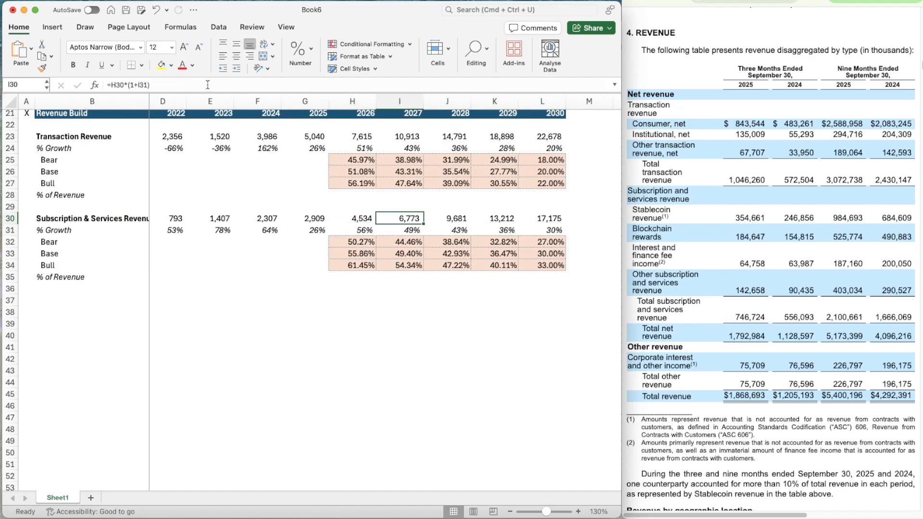
Copy the whole Subscription & Services Revenue block, B30:L35, to B37 as the third revenue block
scroll(340, 310, "left", 1)
scroll(340, 310, "up", 4)
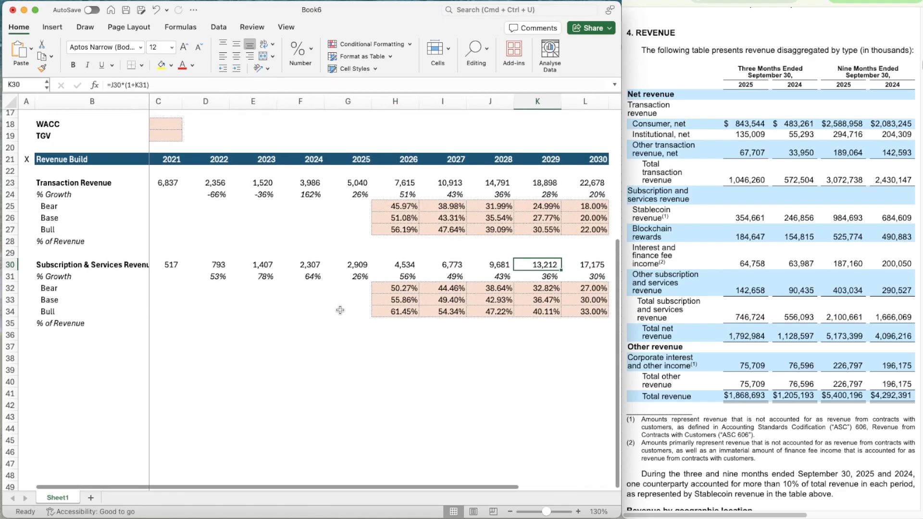
scroll(340, 310, "right", 1)
scroll(340, 310, "down", 1)
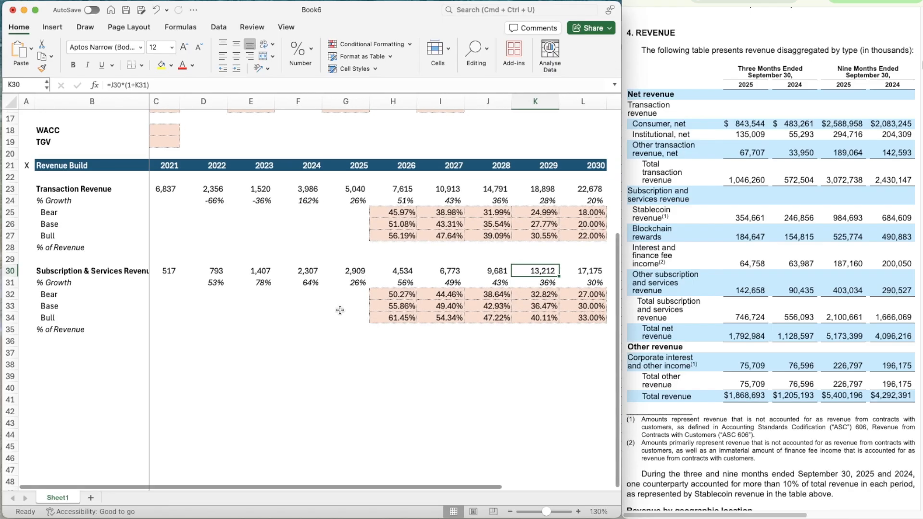
left_click(509, 512)
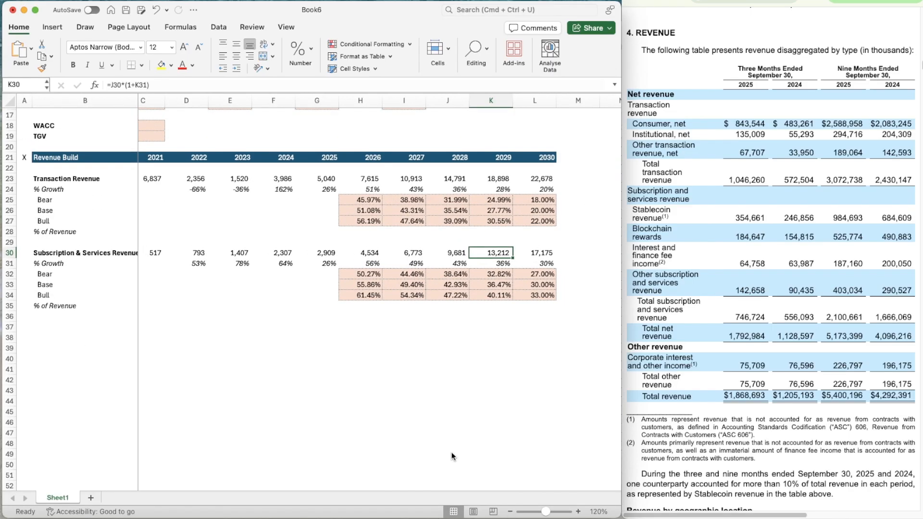
scroll(411, 391, "up", 3)
scroll(411, 391, "up", 1)
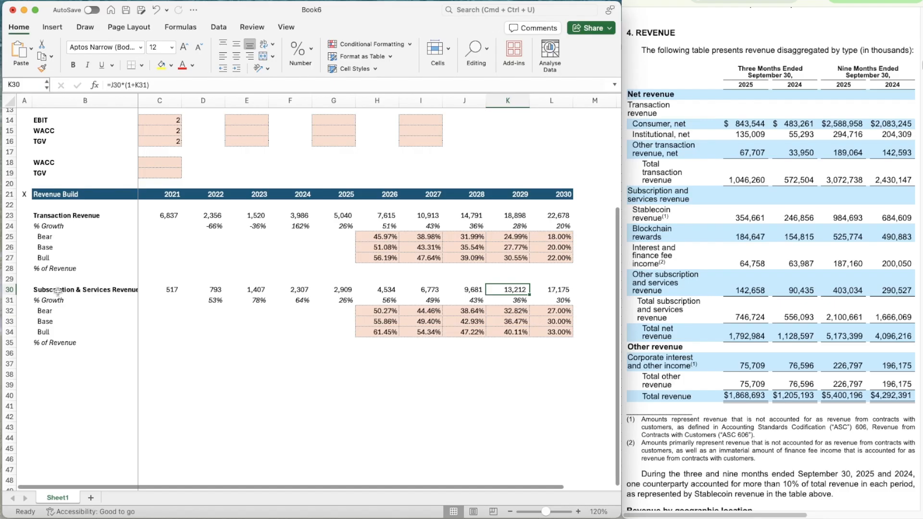
left_click_drag(49, 290, 49, 292)
key("shift+Down")
key("shift+Down")
key("shift+Down")
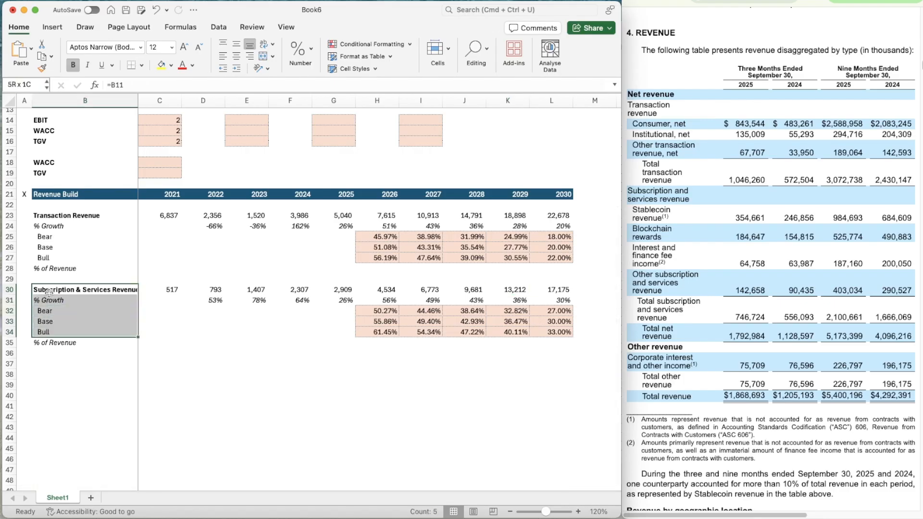
key("shift+Right")
key("shift+Right")
key("shift+Right")
key("shift+Right")
key("shift+Right")
key("shift+Right")
key("shift+Right")
key("shift+Right")
key("shift+Right")
key("shift+Right")
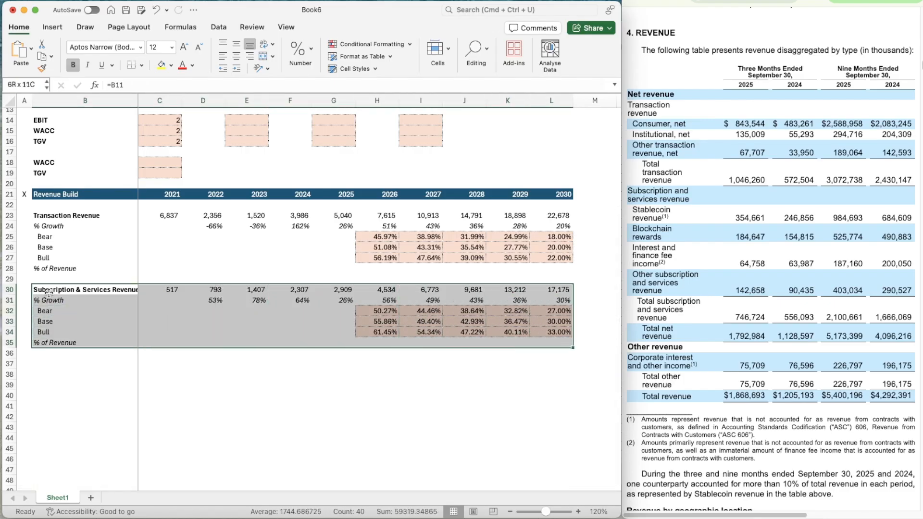
key("super+c")
key("Down")
key("Down")
key("Down")
key("Down")
key("Down")
key("Down")
key("Down")
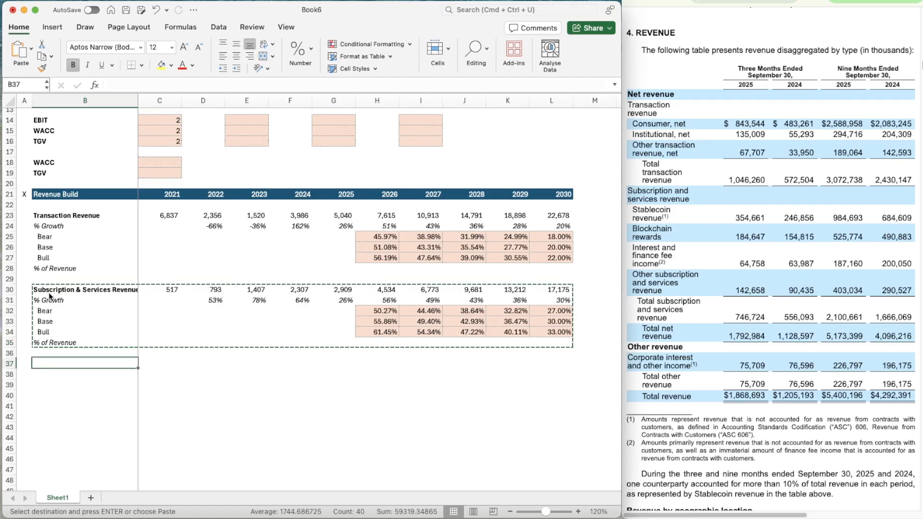
key("super+v")
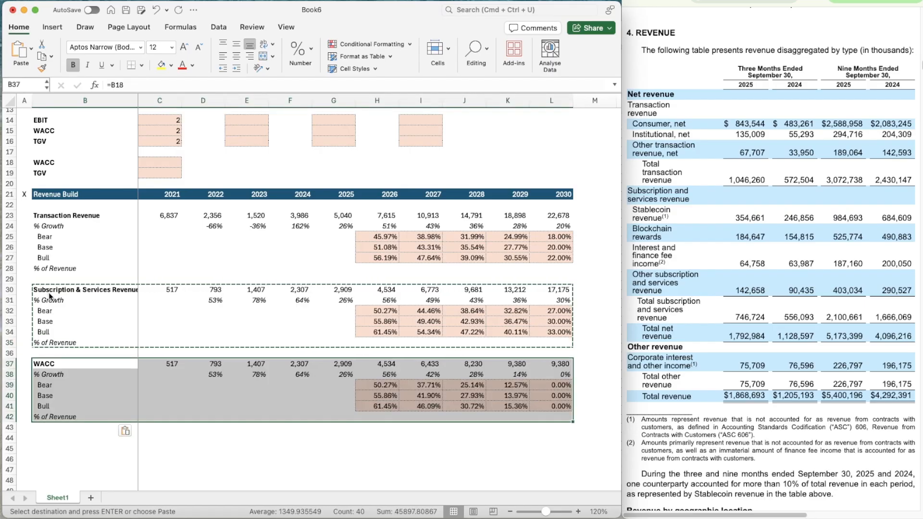
Link the copied block's title in B37 to the Other Revenue label in the revenue segment list
key("Up")
key("Down")
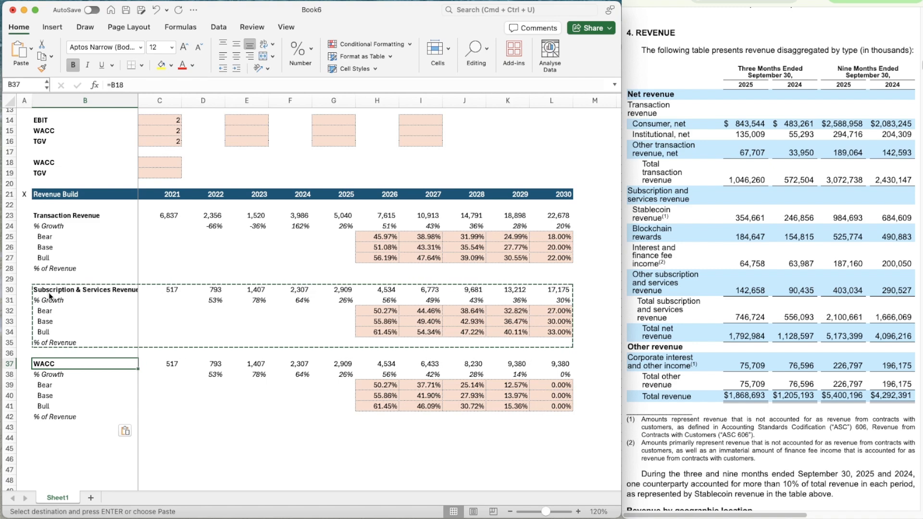
type("Other Revenue")
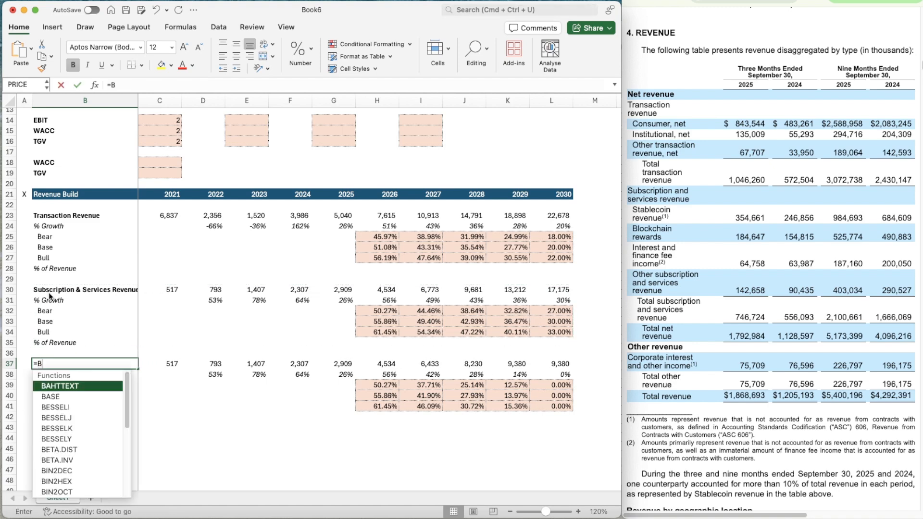
key("Tab")
key("Tab")
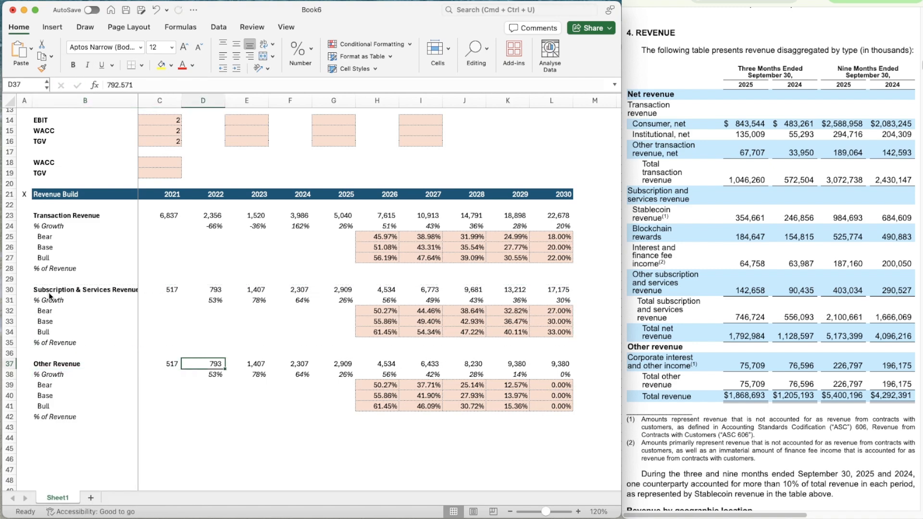
Locate the Other revenue table covering 2021–2023 in the 2023 annual filing in the browser
scroll(395, 249, "up", 5)
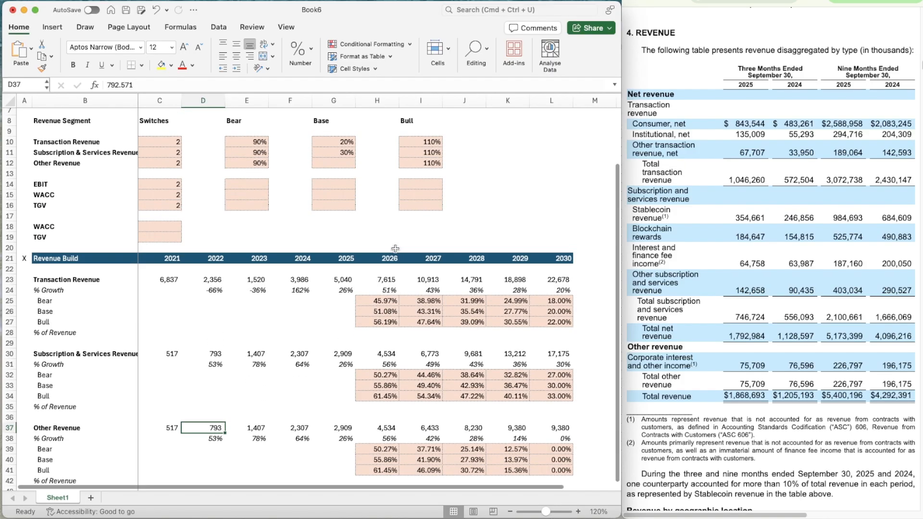
scroll(395, 249, "down", 6)
scroll(395, 249, "up", 1)
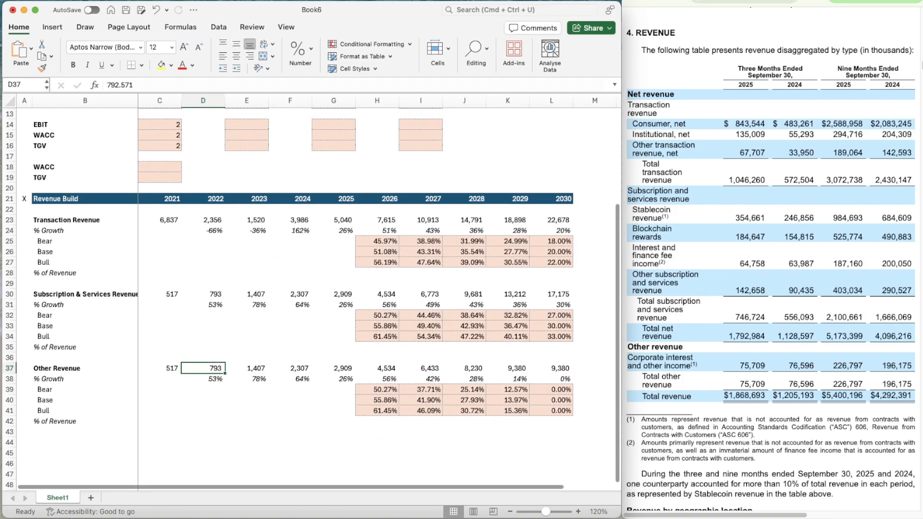
left_click(812, 1)
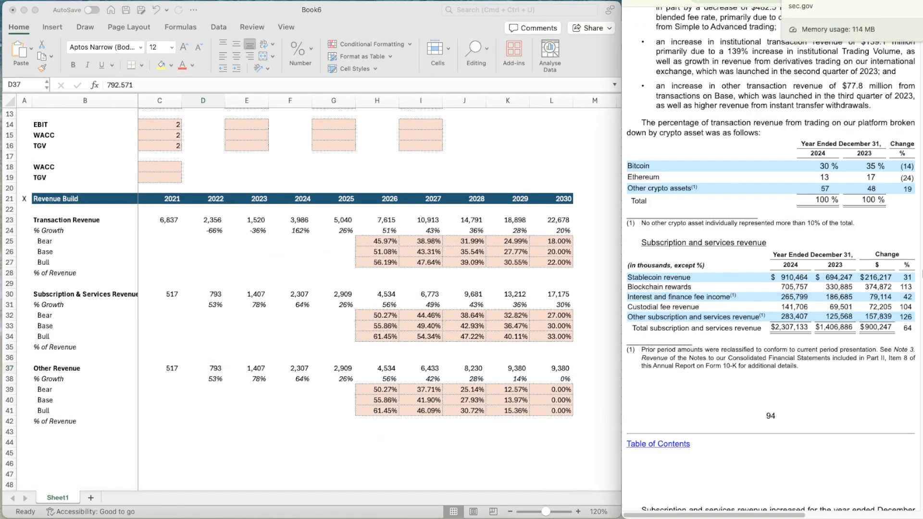
left_click(768, 1)
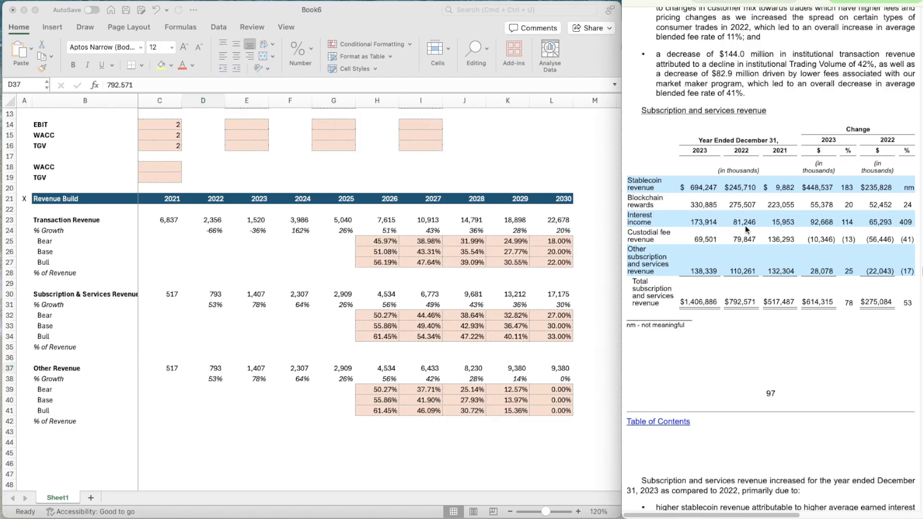
scroll(747, 229, "down", 15)
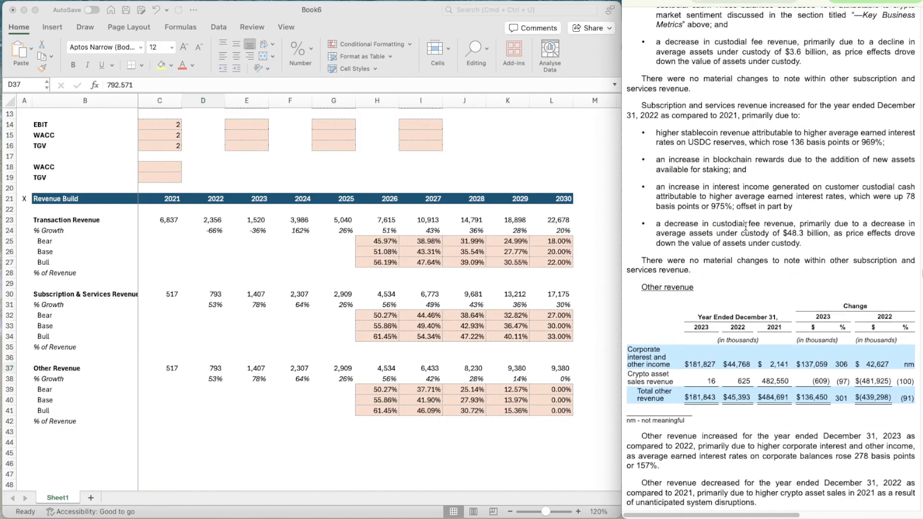
scroll(745, 227, "down", 1)
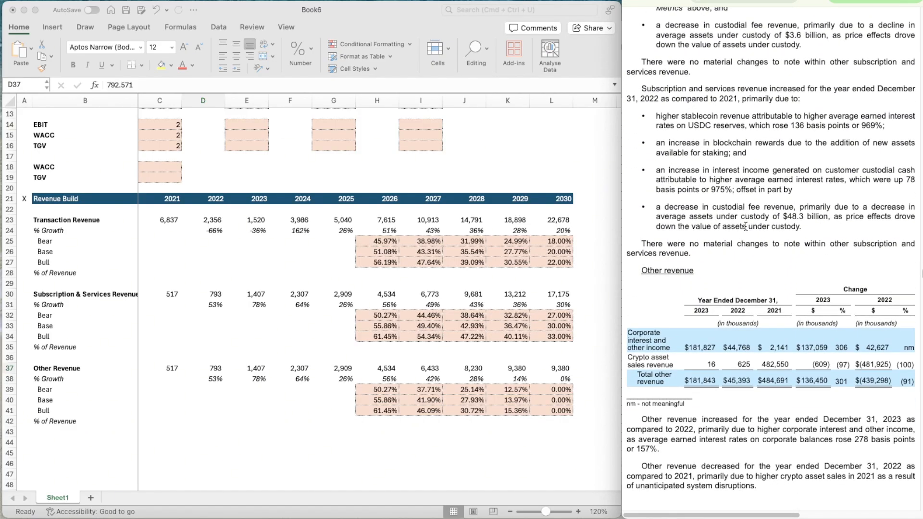
scroll(746, 226, "down", 2)
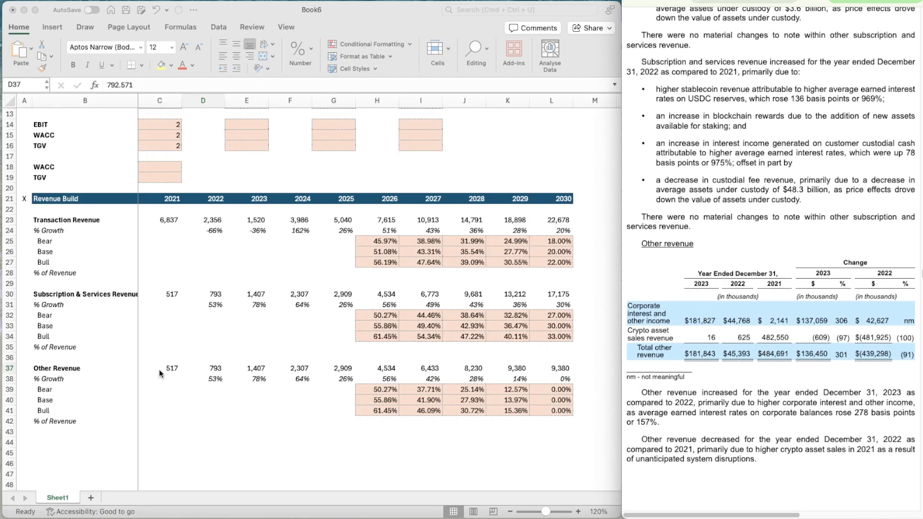
Enter 484.691 as the 2021 Other Revenue in C37, from the filing's total other revenue row
left_click(160, 369)
left_click(149, 362)
key("Down")
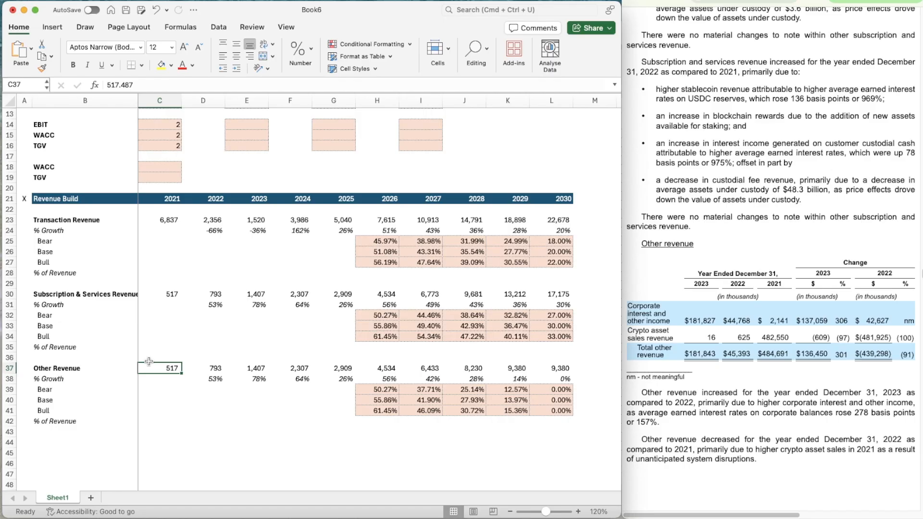
type("484.")
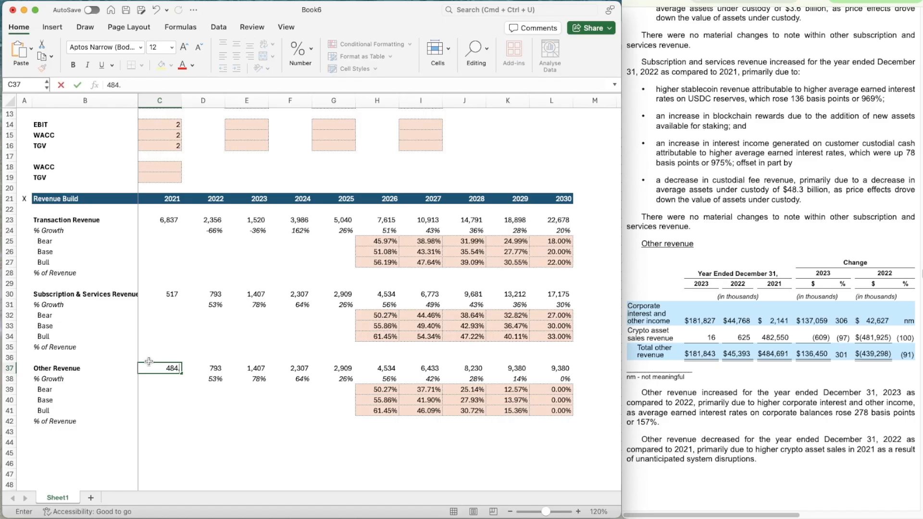
type("691")
key("Tab")
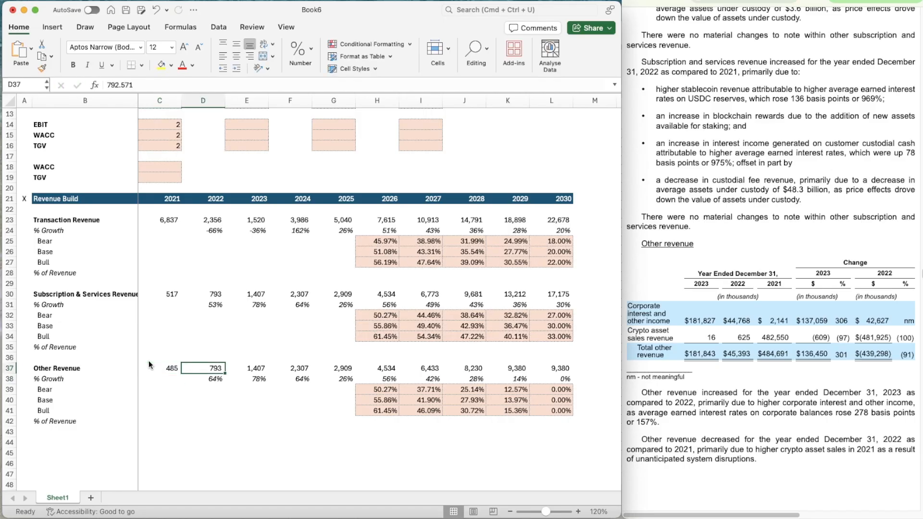
Enter Other Revenue of 45.393 for 2022 in D37 and 181.843 for 2023 in E37
type("45,3")
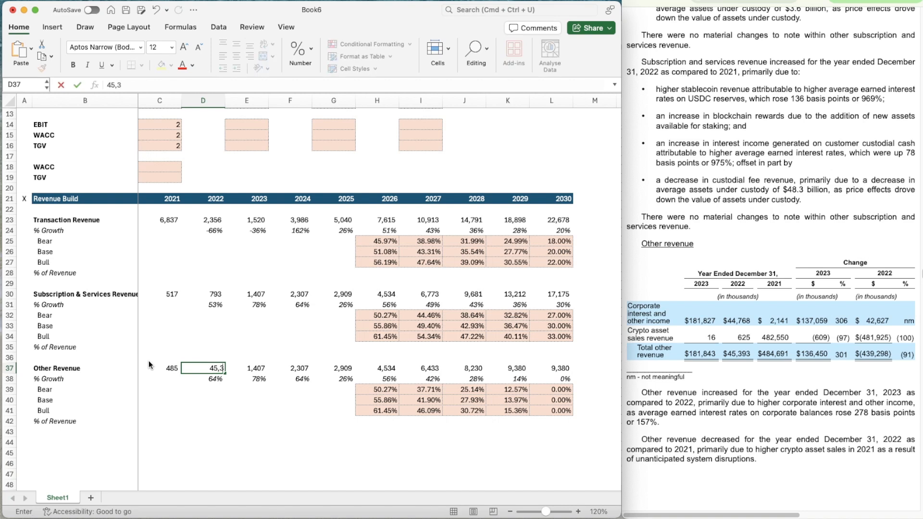
key("BackSpace")
type(".393")
key("Tab")
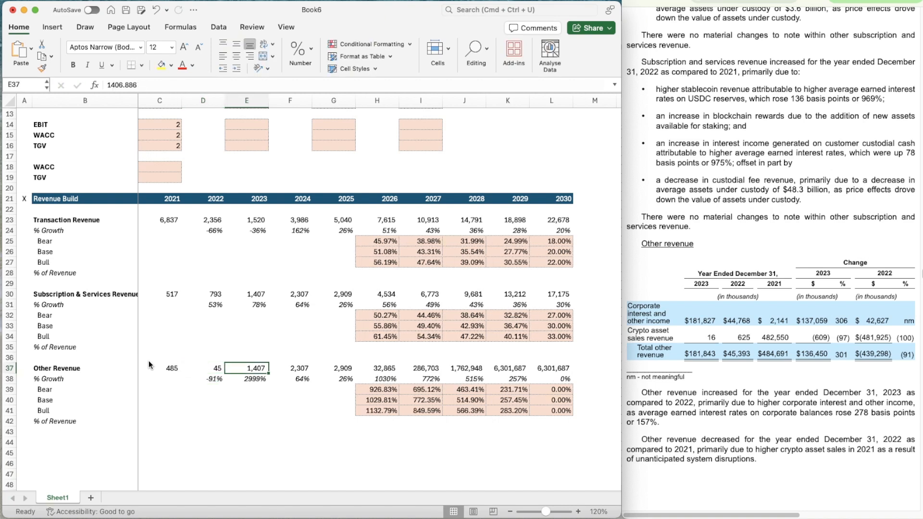
type("181.")
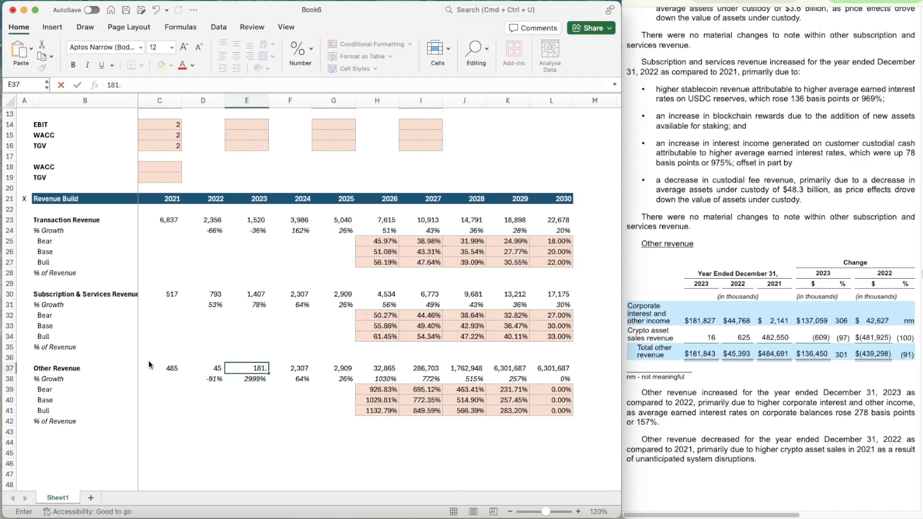
type("843")
key("Tab")
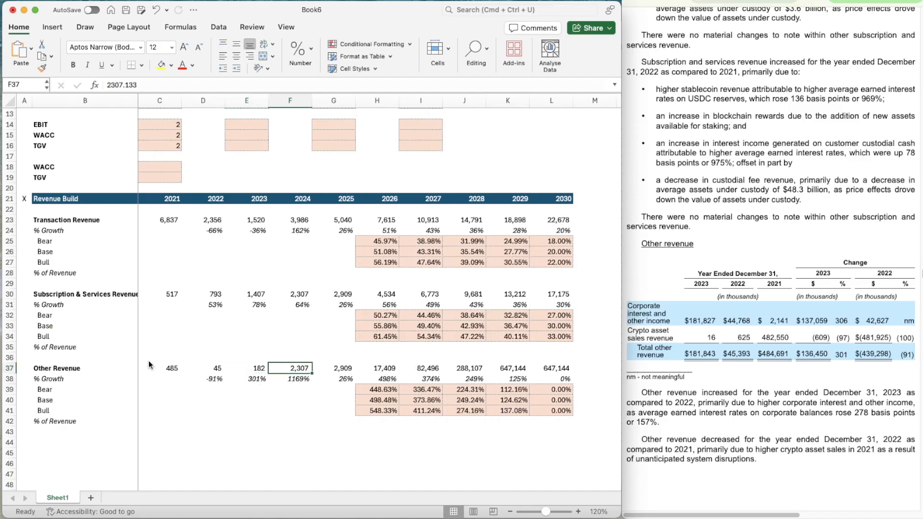
Look up total other revenue in the 2024 annual filing and enter 270.782 as 2024 Other Revenue in F37
left_click(817, 1)
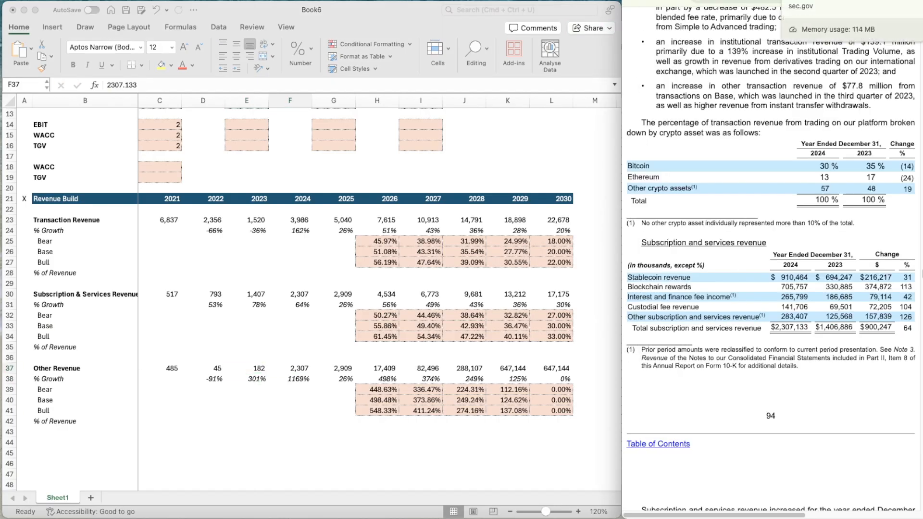
scroll(763, 339, "down", 15)
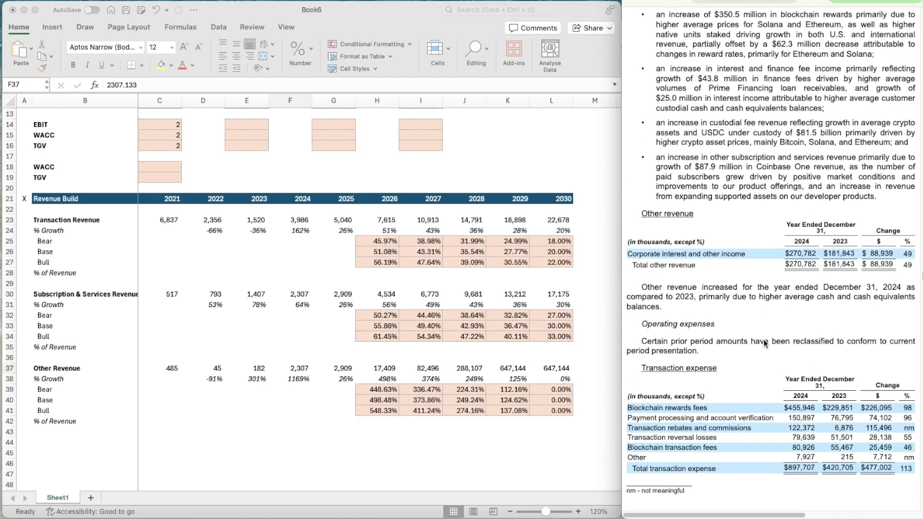
left_click(289, 370)
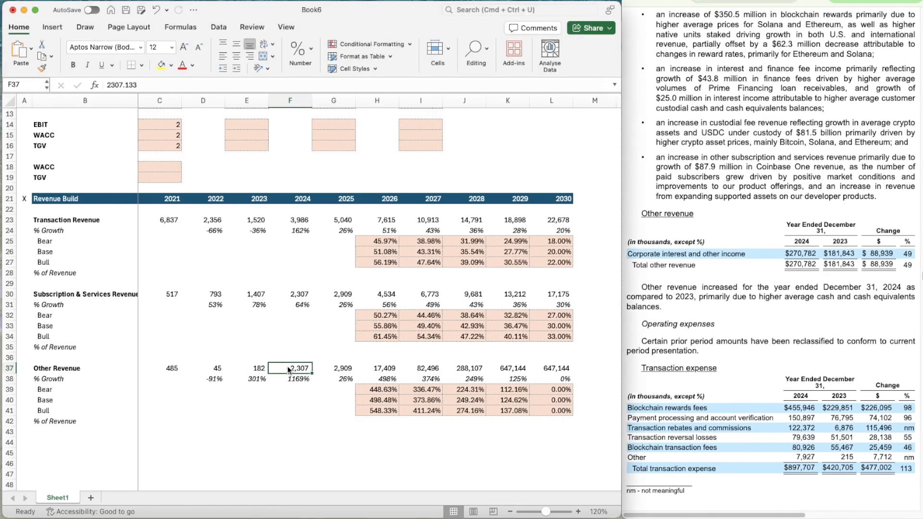
type("27")
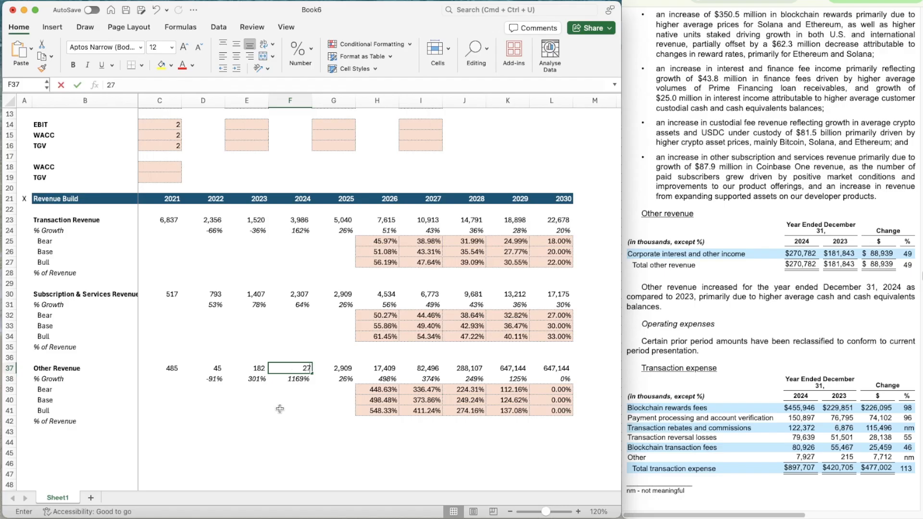
type("0.782")
key("Return")
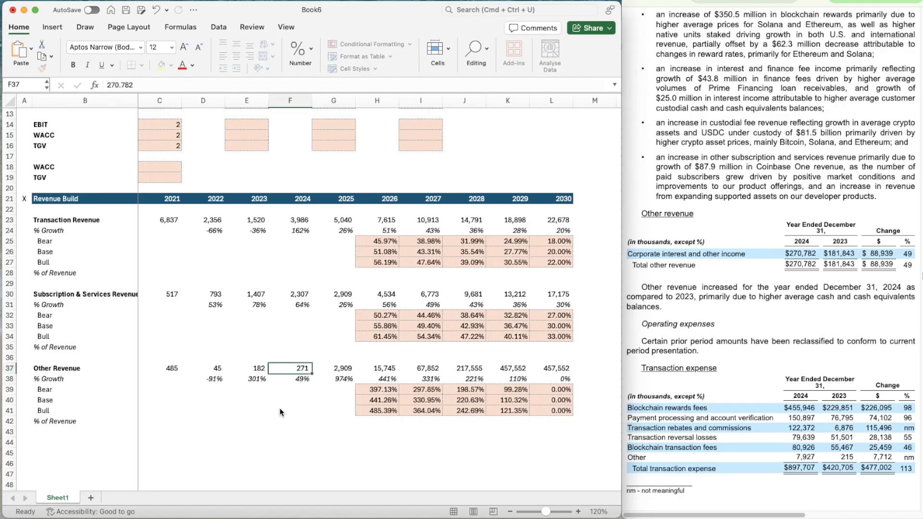
Bring up the revenue note in the September 2025 quarterly filing and calculate the helper ratio =F37/196.175 in F41
key("Right")
left_click(827, 1)
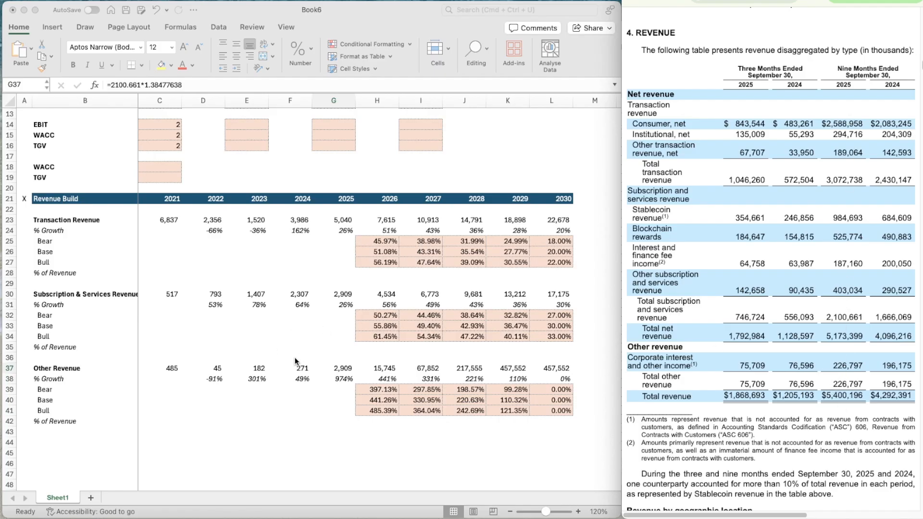
left_click(334, 368)
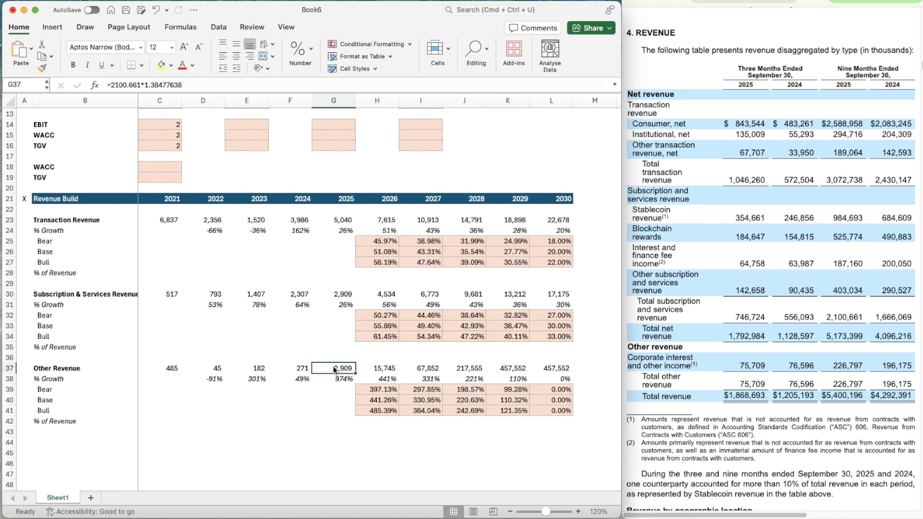
left_click(287, 411)
type("=")
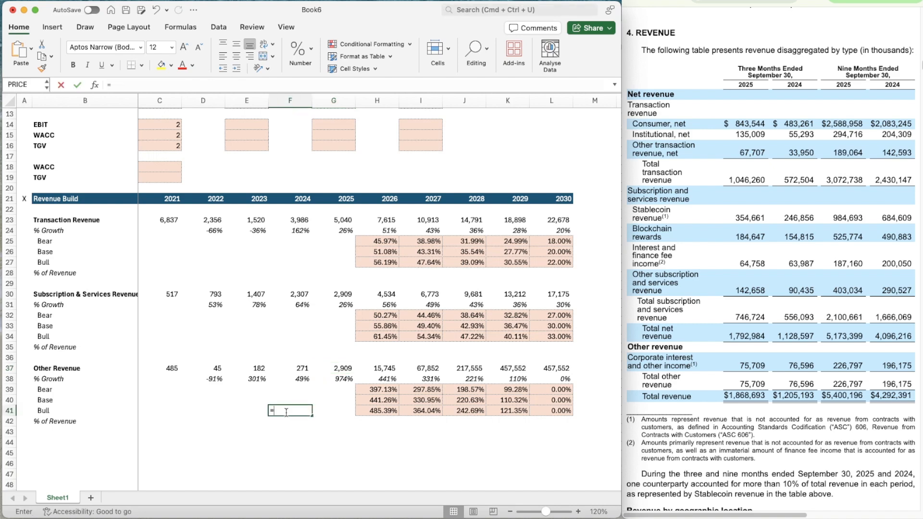
key("Up")
key("Up")
key("Up")
key("Up")
type("/")
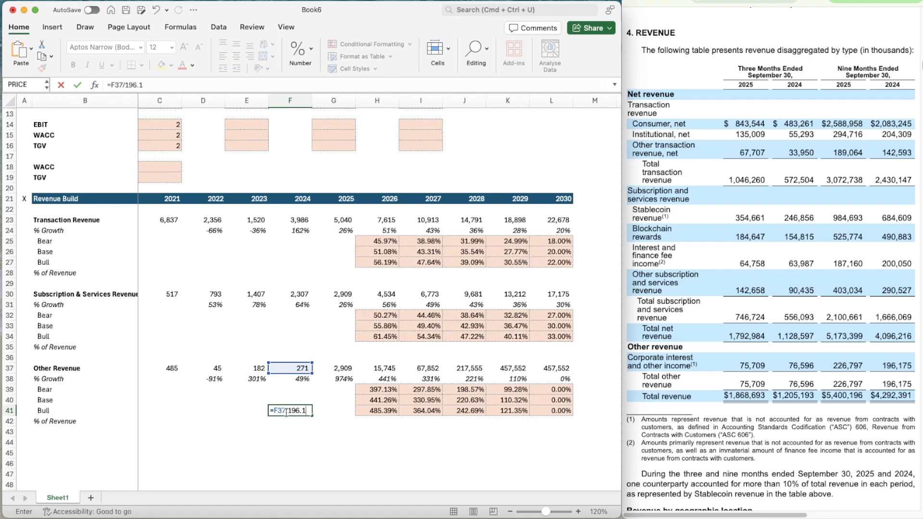
type("196.175")
key("Return")
Enter 2025 Other Revenue in G37 as =226.797*1.3803084 and clear the helper ratio in F41
key("Up")
key("Up")
key("Up")
key("Up")
key("Up")
key("Right")
type("=")
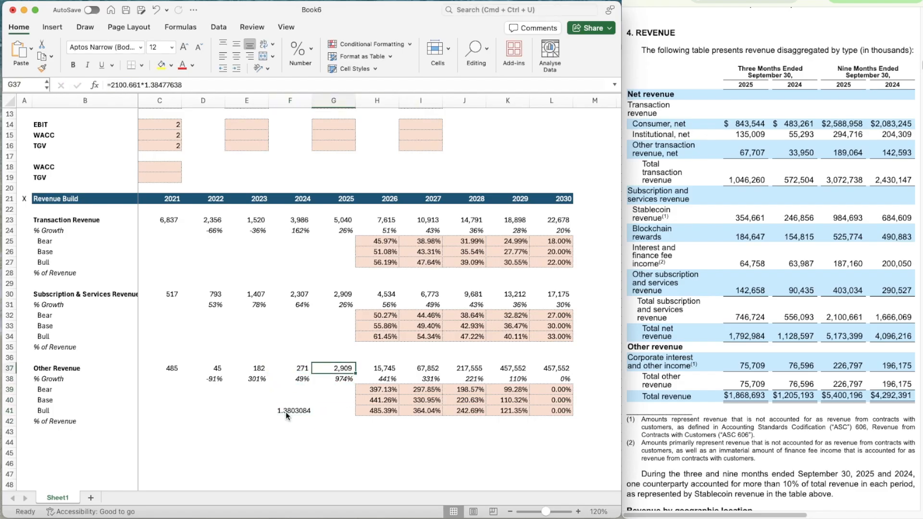
type("2")
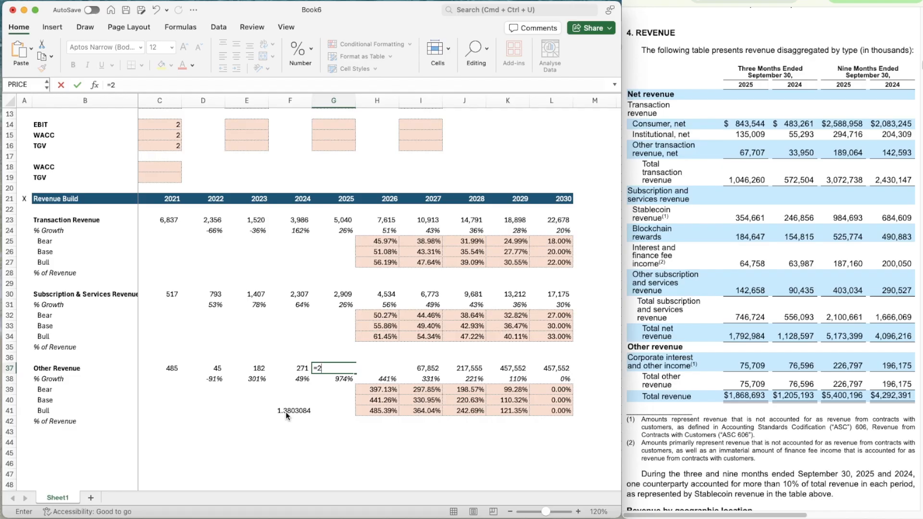
type("26.797*1.3803084")
key("Return")
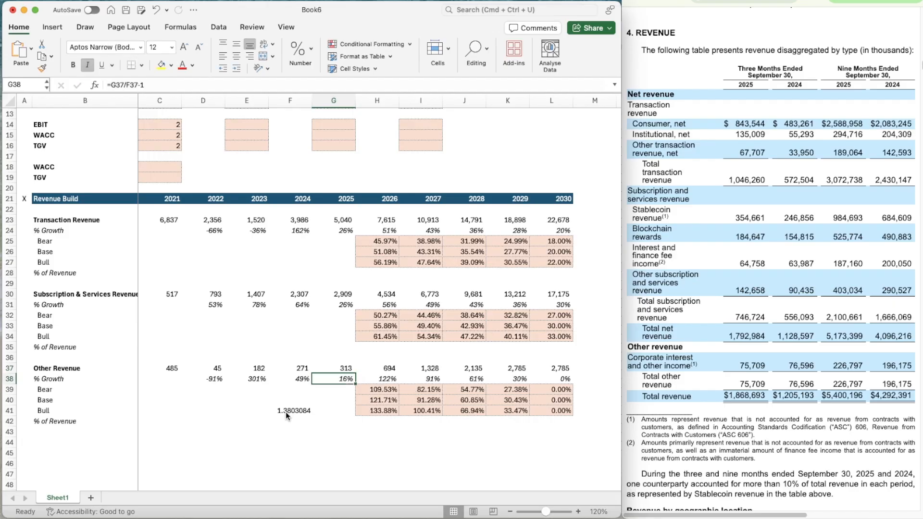
left_click(286, 411)
key("Delete")
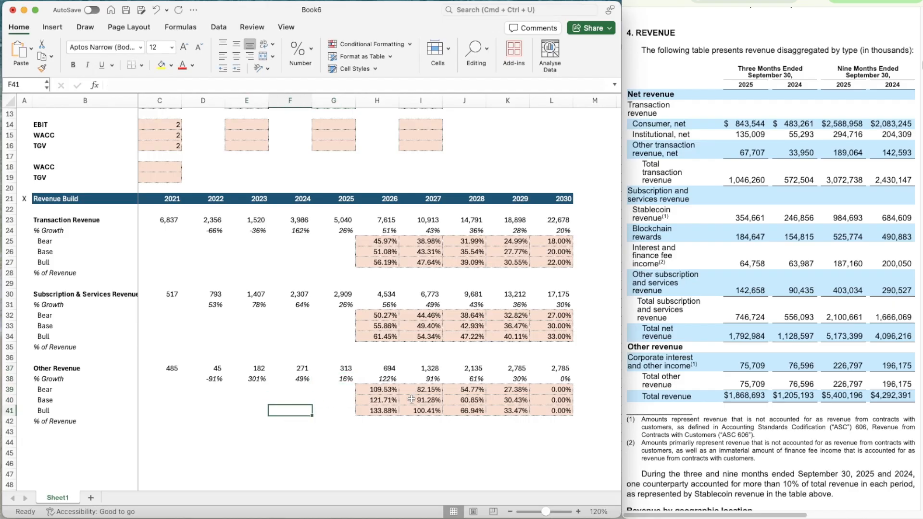
Set the Base assumption for Other Revenue in G12 to 10%
scroll(388, 364, "up", 3)
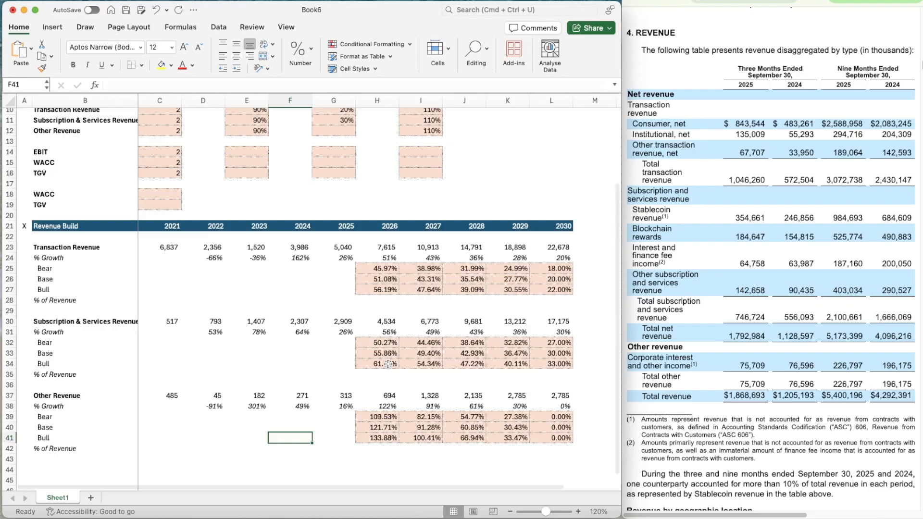
scroll(388, 364, "up", 7)
left_click(326, 211)
type("10")
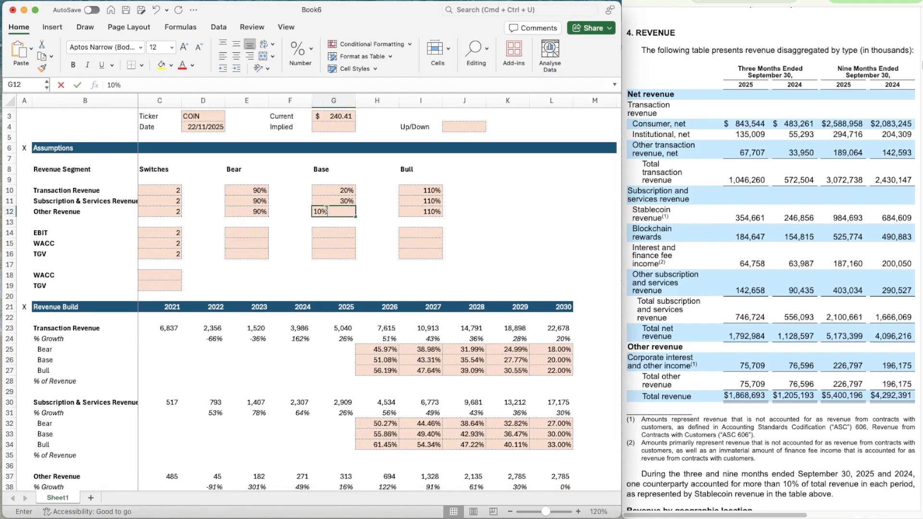
key("Return")
Link the 2030 Base growth rate of Other Revenue in L40 to the assumption with =G12
scroll(545, 363, "down", 5)
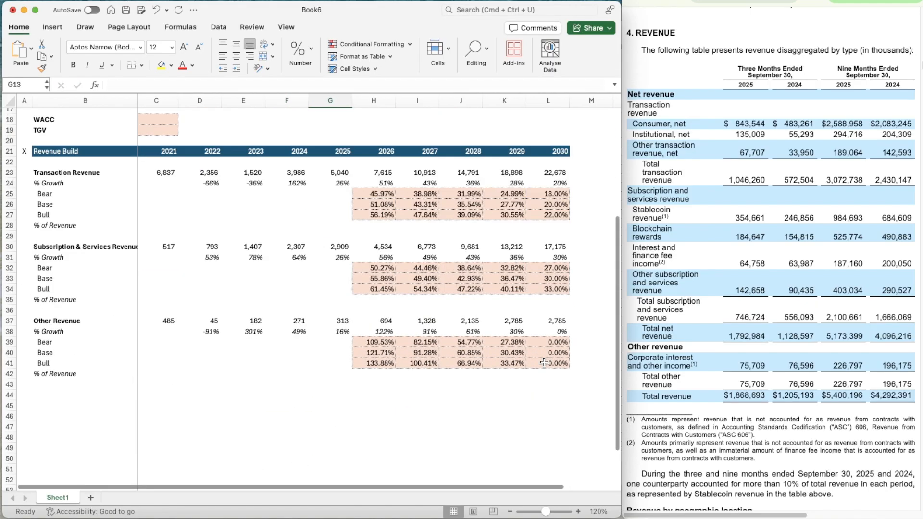
scroll(545, 363, "down", 1)
left_click(559, 342)
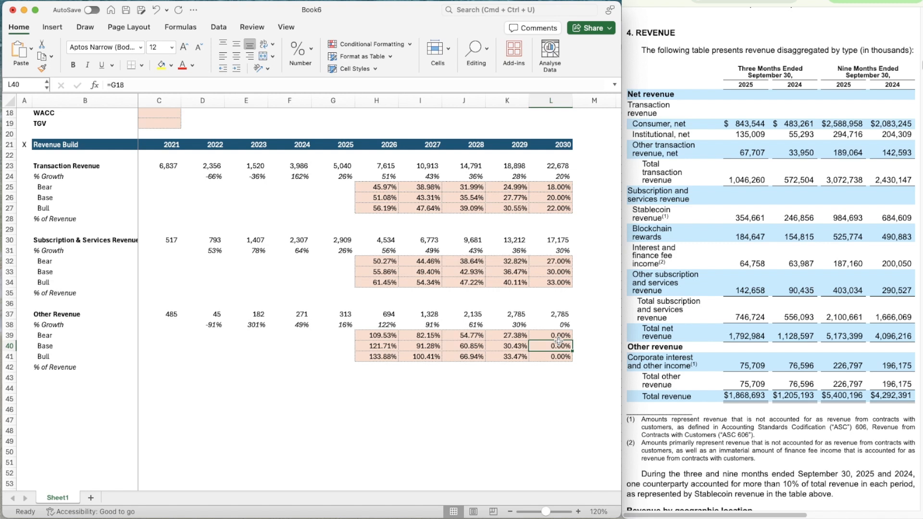
type("=G12")
key("Return")
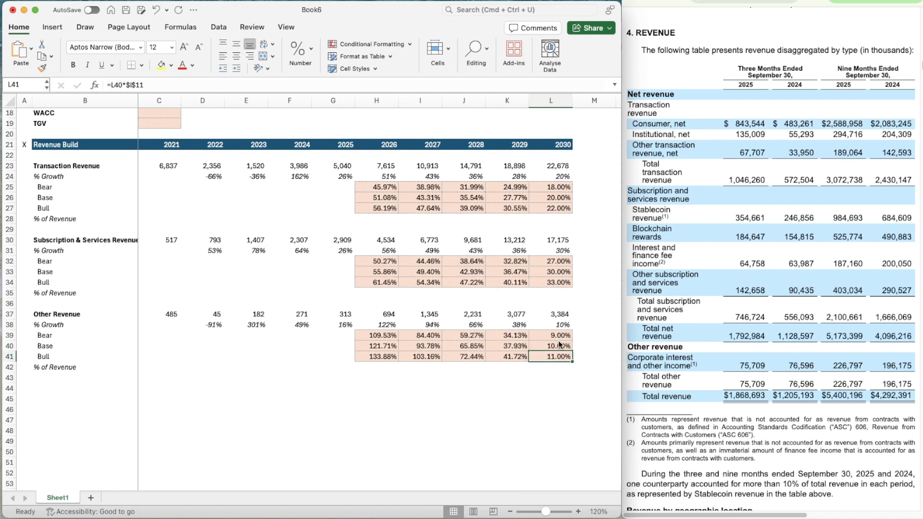
Change the 2026 Bear growth formula of Other Revenue in H39 to =H40*$E$12
scroll(405, 398, "up", 1)
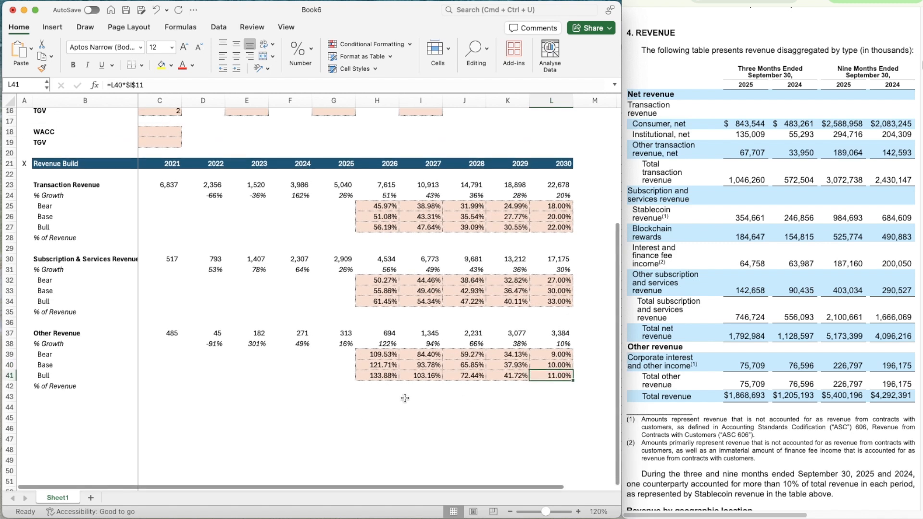
key("Left")
key("Left")
key("Left")
key("Left")
key("Up")
key("Up")
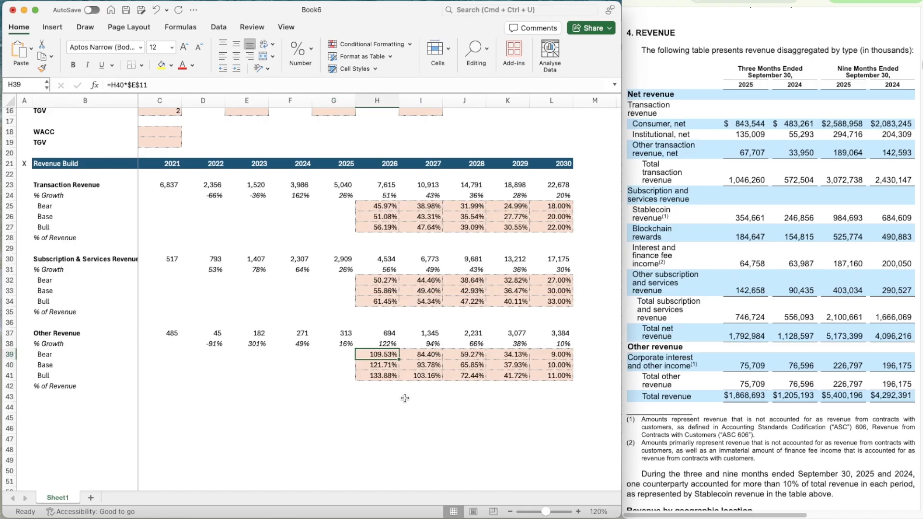
left_click(167, 85)
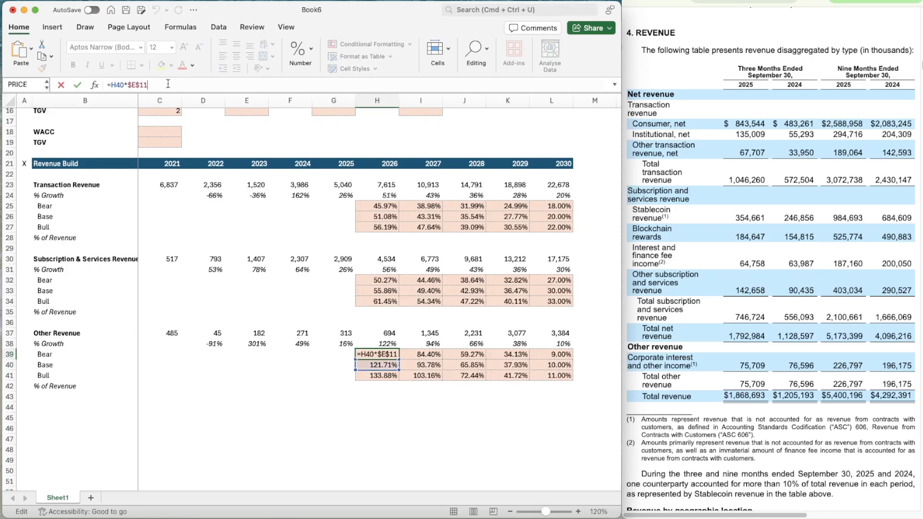
key("Return")
key("Return")
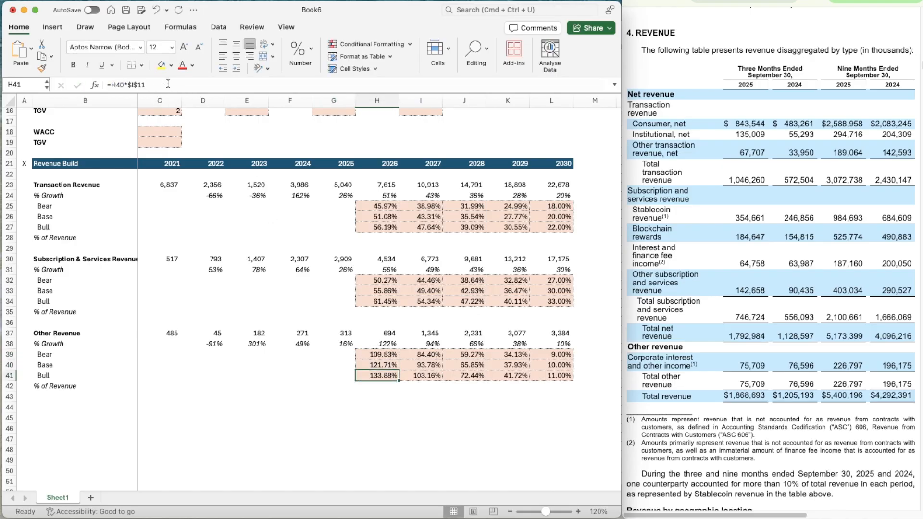
Change the 2026 Bull growth formula of Other Revenue in H41 to =H40*$I$12
left_click(168, 85)
key("Escape")
Change the 2026 Other Revenue growth formula in H38 to =OFFSET(H38,$C$12,0) and copy it across to 2030
key("Up")
key("Up")
key("Up")
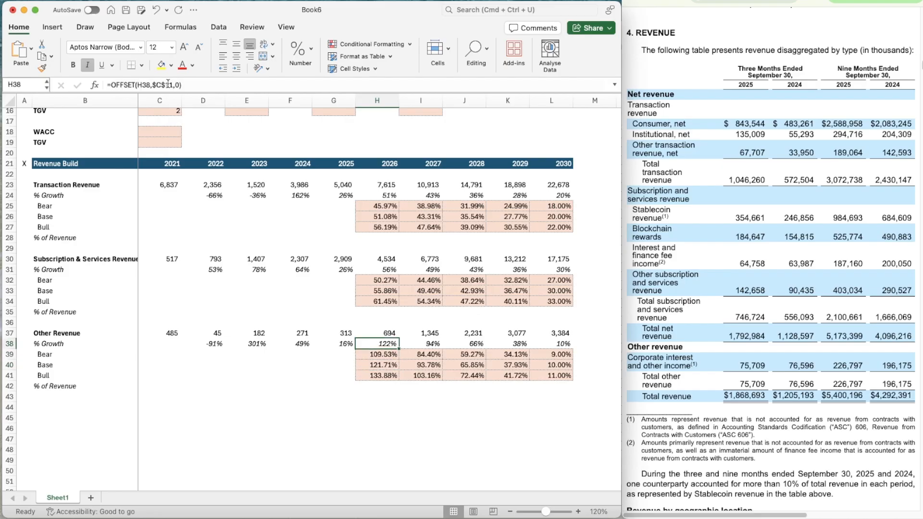
left_click(172, 84)
key("BackSpace")
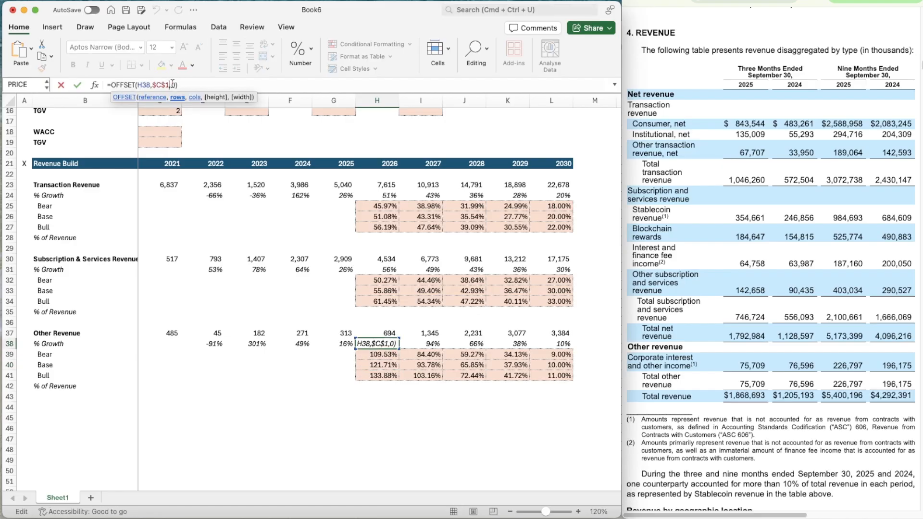
type("2")
key("Return")
key("super+c")
key("shift+Right")
key("shift+Right")
key("shift+Right")
key("shift+Right")
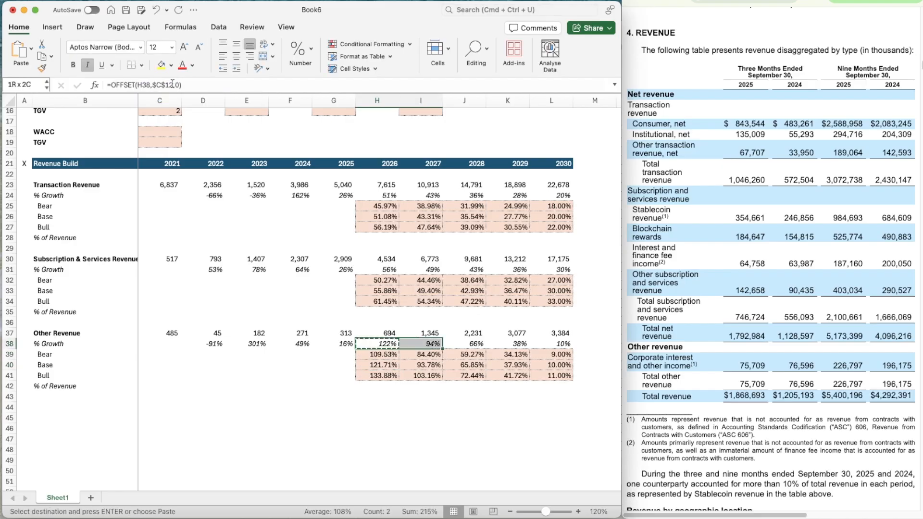
Copy the Other Revenue Bear growth formula from H39 across to L39
key("Down")
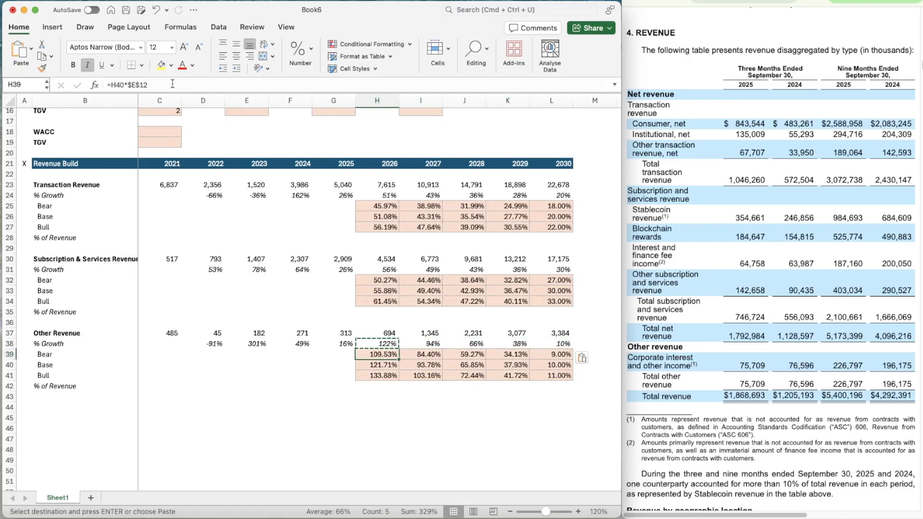
key("super+c")
key("shift+Right")
key("shift+Right")
key("shift+Right")
key("shift+Right")
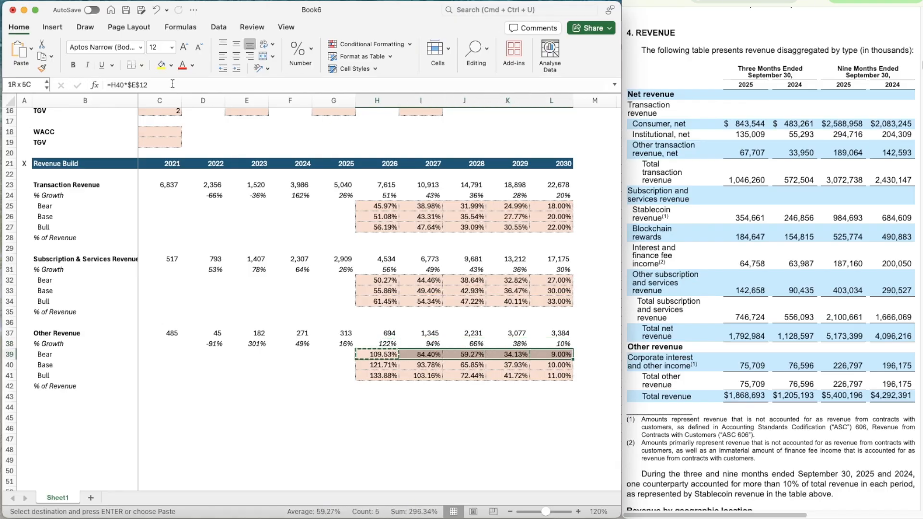
key("super+v")
Copy the Other Revenue Bull growth formula from H41 across to L41
key("Down")
key("Down")
key("super+c")
key("shift+Right")
key("shift+Right")
key("shift+Right")
key("shift+Right")
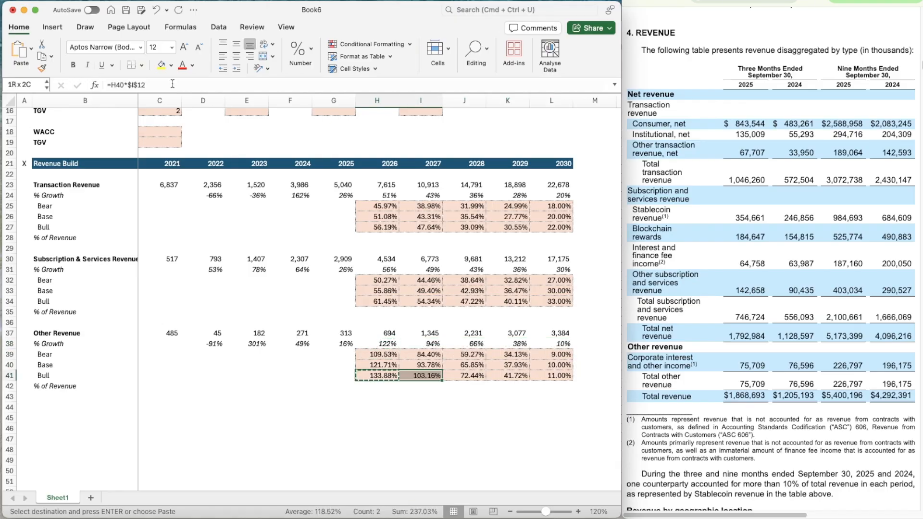
key("super+v")
key("Left")
key("Up")
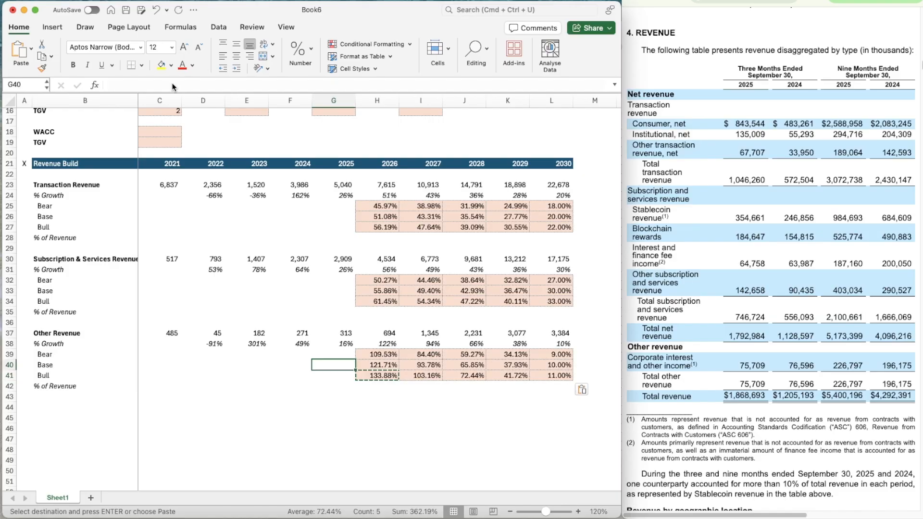
key("Escape")
Review the Other Revenue growth formulas in H38 and I38 and the 2026 Base formula in H40
key("Up")
key("Right")
key("Up")
key("Right")
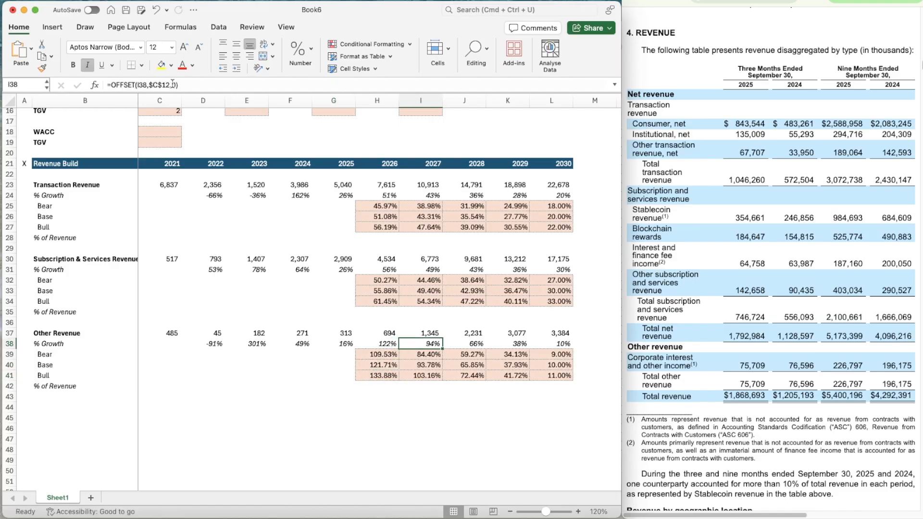
key("Left")
key("Left")
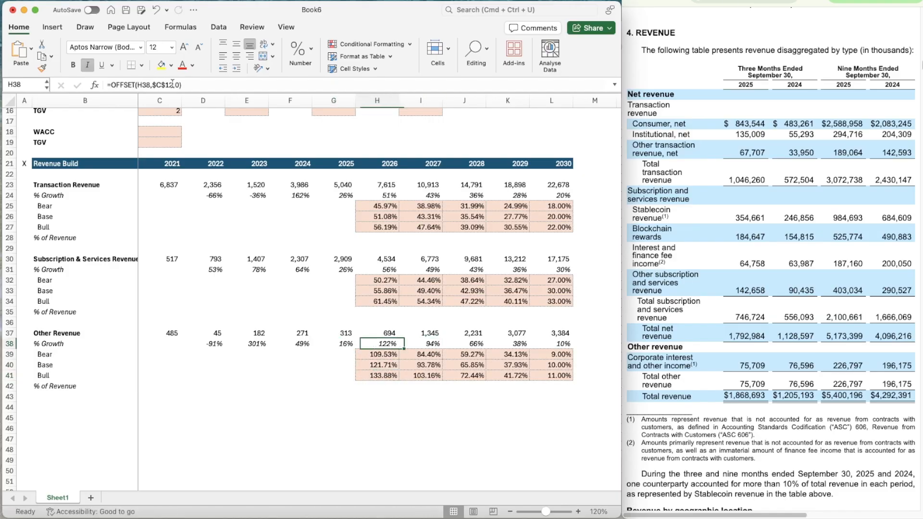
key("Down")
key("Right")
key("Down")
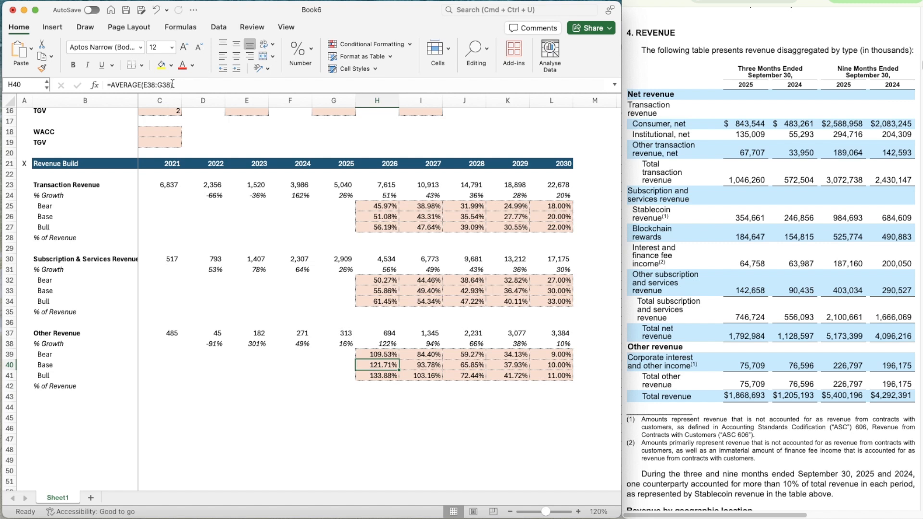
Replace the 2026 Base growth formula of Other Revenue in H40 with =AVERAGE(F38:G38)
type("=aver")
key("Tab")
key("Up")
key("Up")
key("Left")
key("shift+Left")
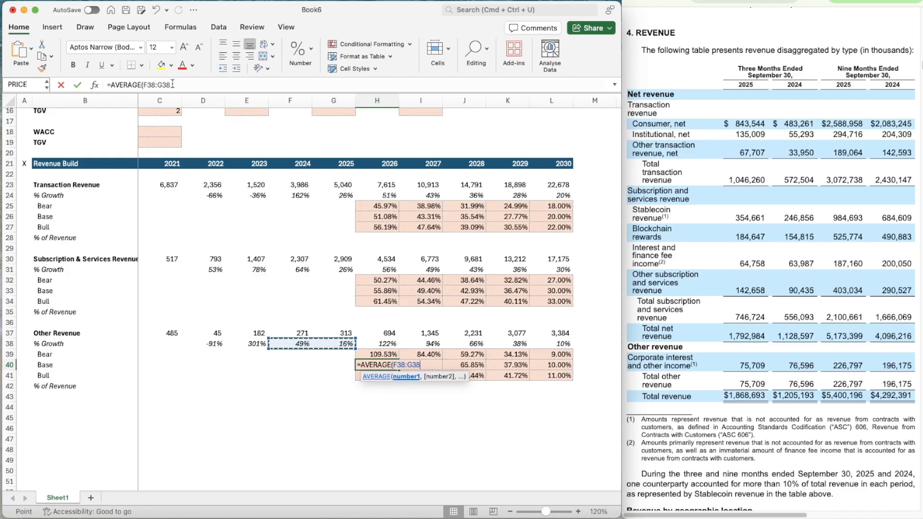
key("ctrl+Return")
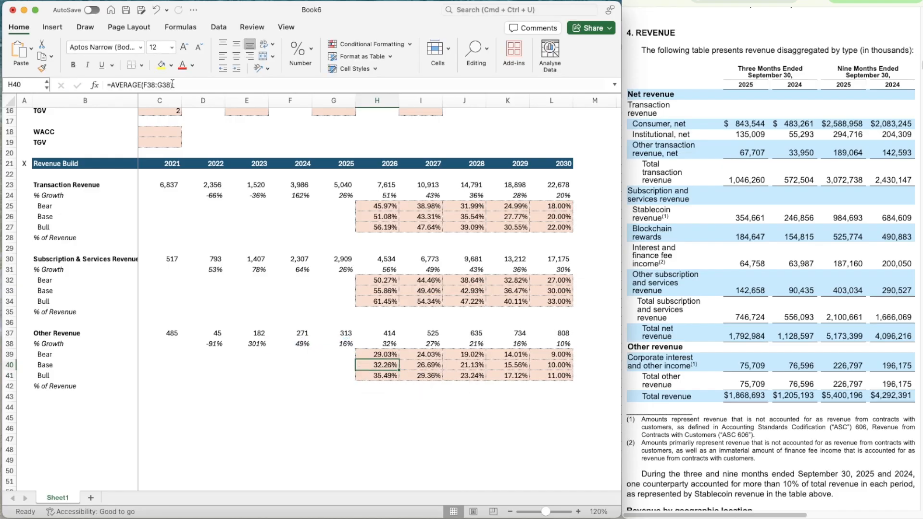
key("Up")
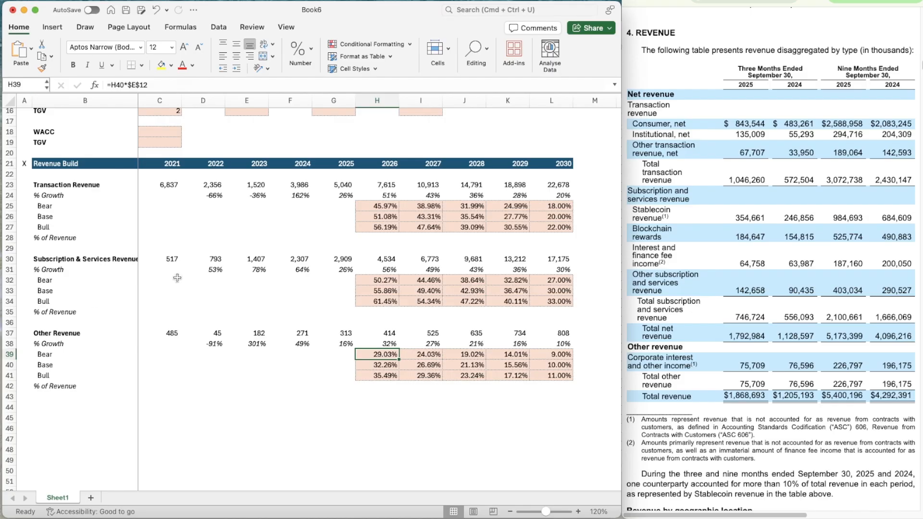
Add a thin solid top border to B44:L44 beneath the Other Revenue section
left_click(74, 406)
key("shift+Right")
key("shift+Right")
key("shift+Right")
key("shift+Right")
key("shift+Right")
key("shift+Right")
key("shift+Right")
key("shift+Right")
key("shift+Right")
key("shift+Right")
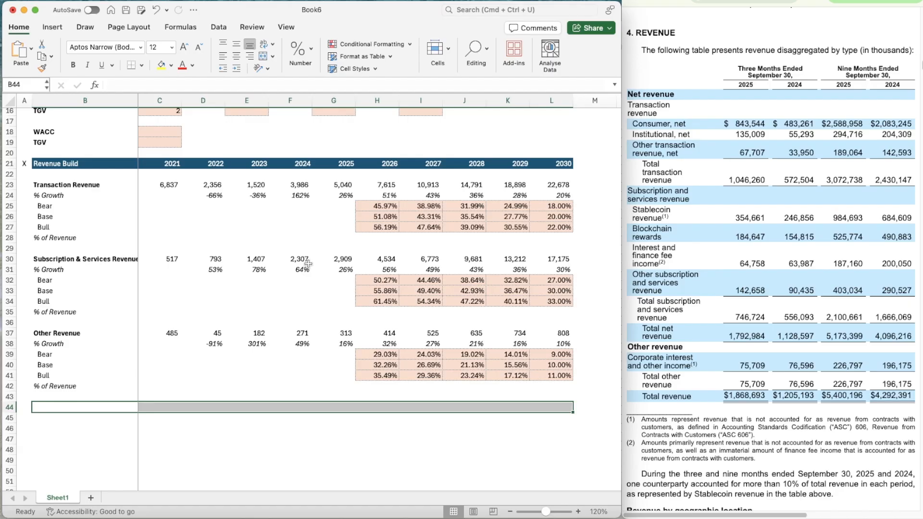
left_click(56, 407)
key("shift+Right")
key("shift+Right")
key("shift+Right")
key("shift+Right")
key("shift+Right")
key("shift+Right")
key("shift+Right")
key("shift+Right")
key("shift+Right")
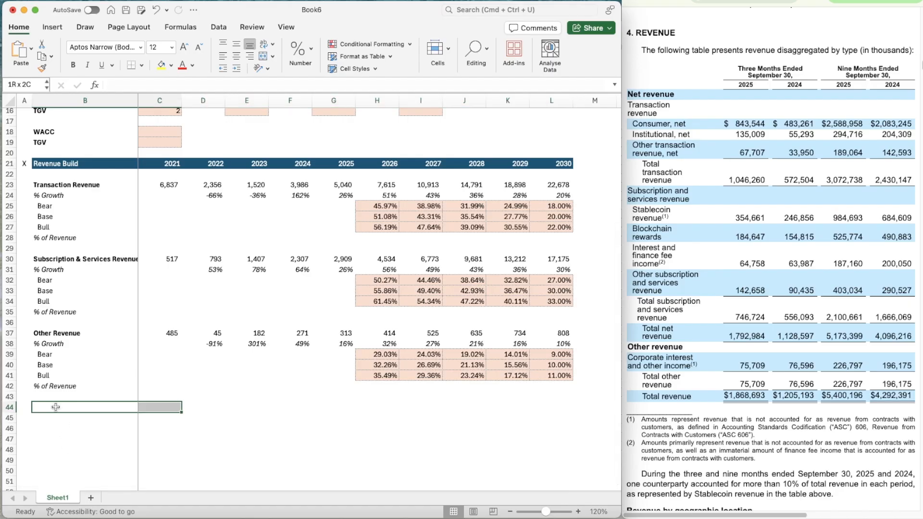
key("shift+Right")
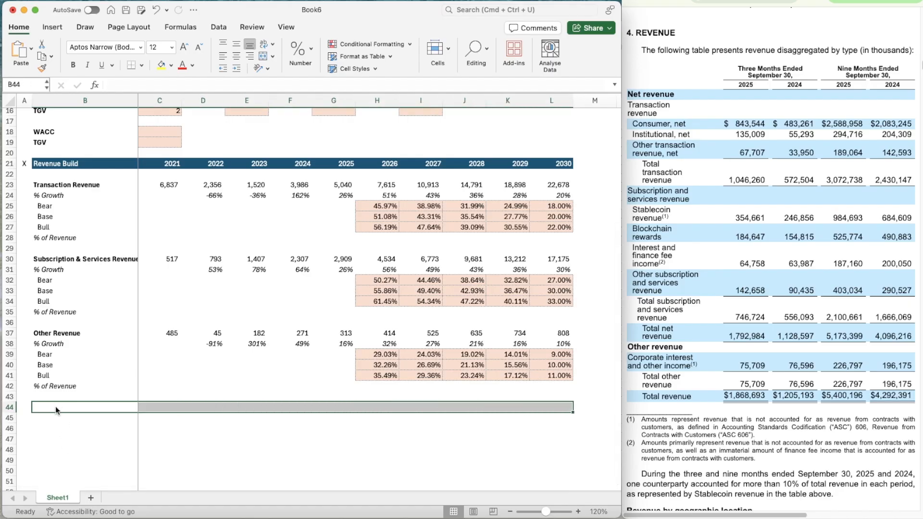
key("super+1")
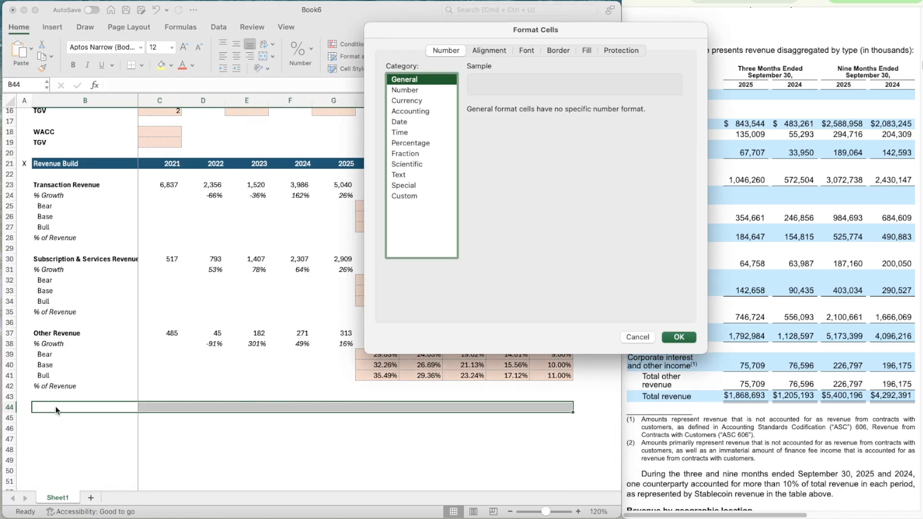
left_click(564, 51)
left_click(407, 178)
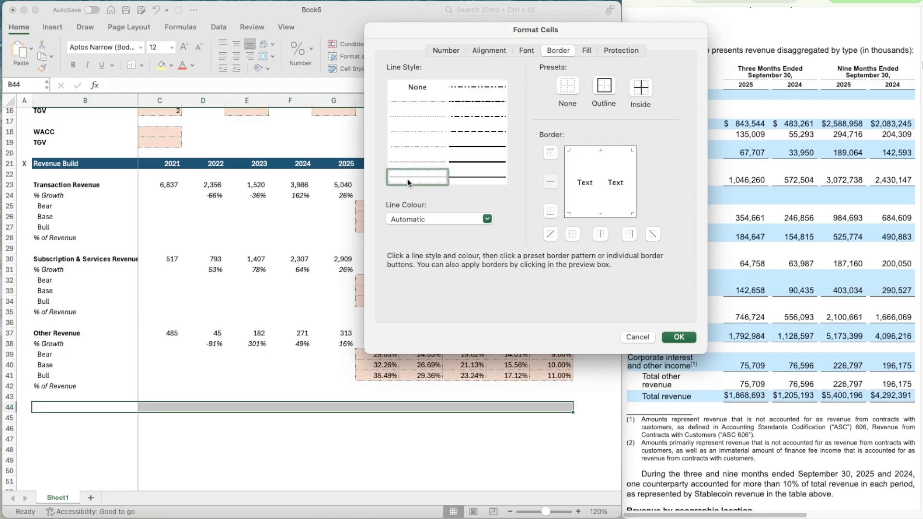
left_click(551, 153)
left_click(689, 338)
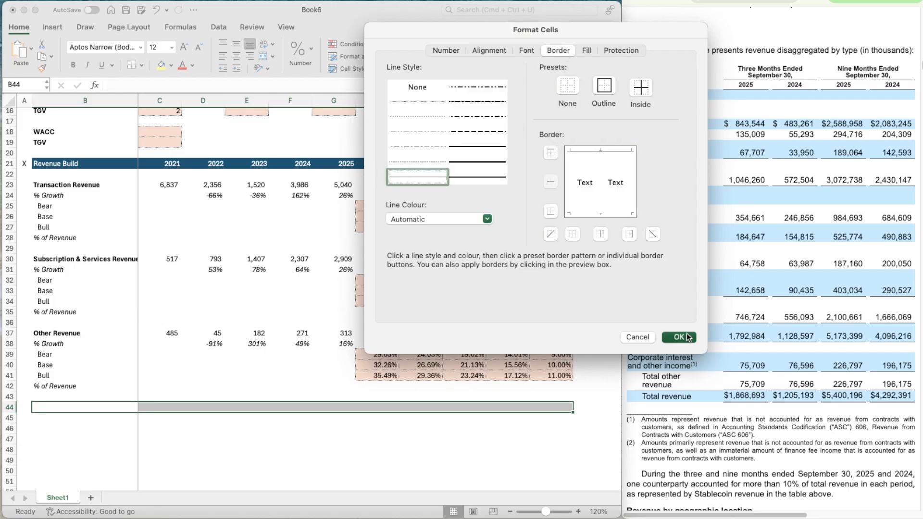
Label B45 "Total Revenue" and make it bold
left_click(70, 438)
scroll(70, 437, "down", 2)
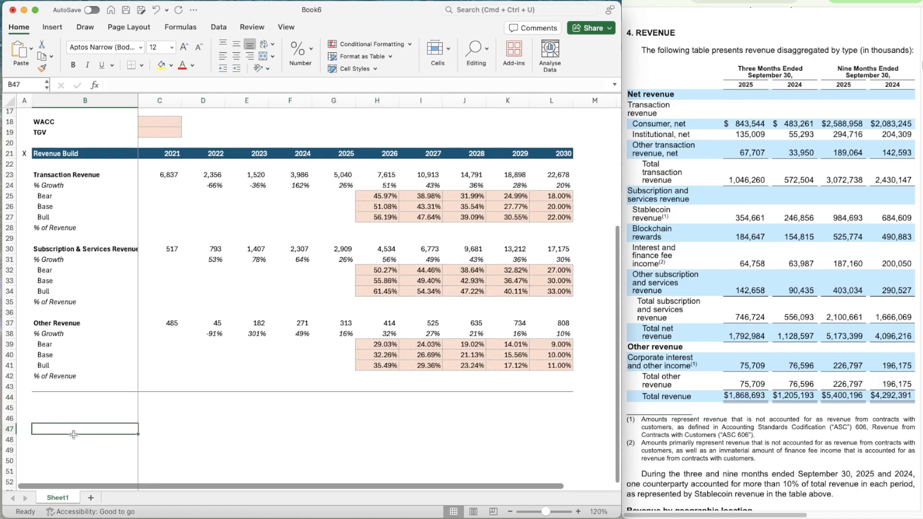
key("Up")
key("Up")
type("To")
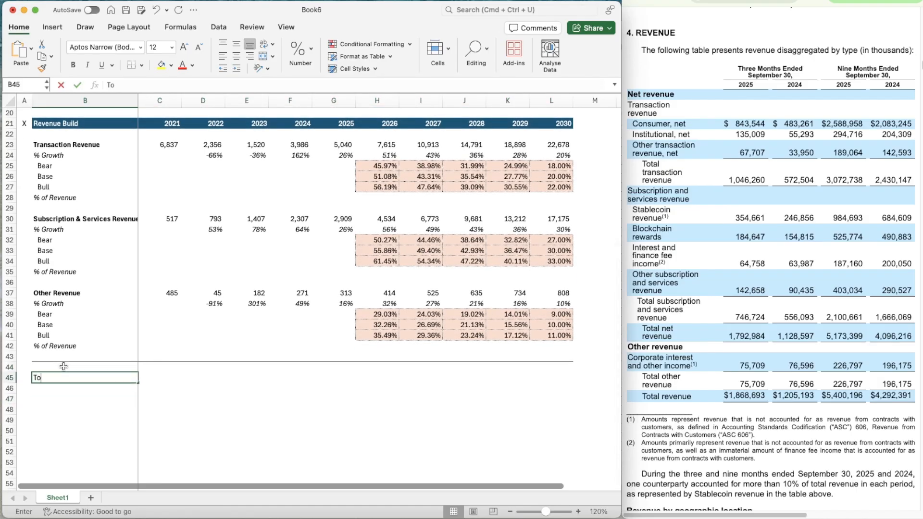
type("tal Revenue")
key("Return")
key("Up")
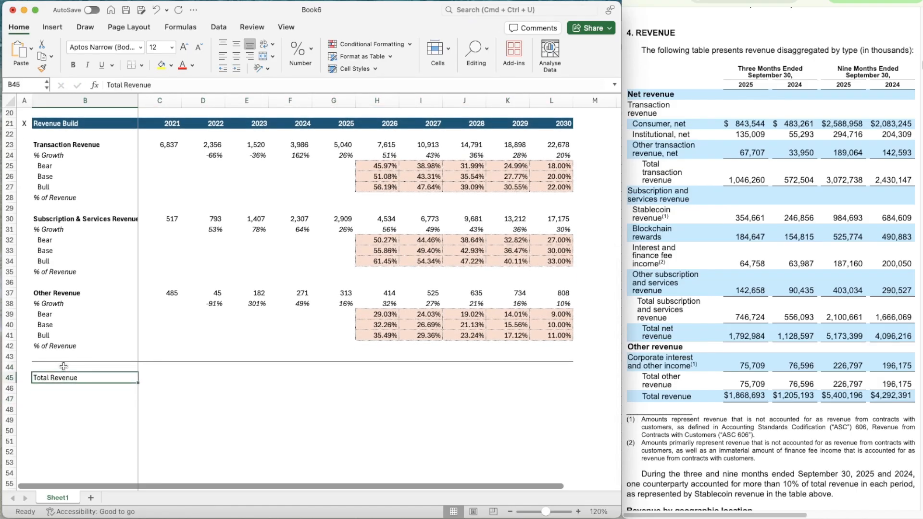
key("super+b")
Enter =SUM(C37,C30,C23) in C45 to total the three 2021 revenue segments
key("Right")
type("=SUM(")
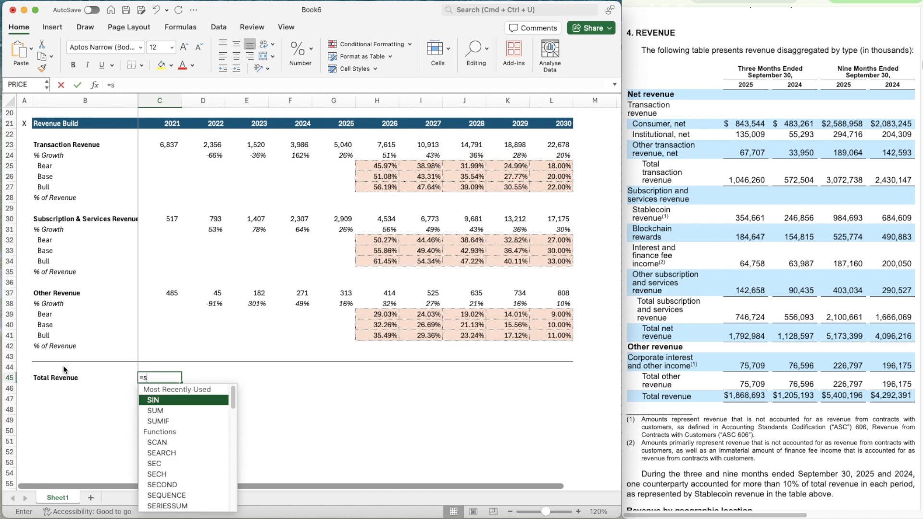
key("Up")
key("Up")
key("Up")
key("Up")
key("Up")
key("Up")
key("Up")
key("Up")
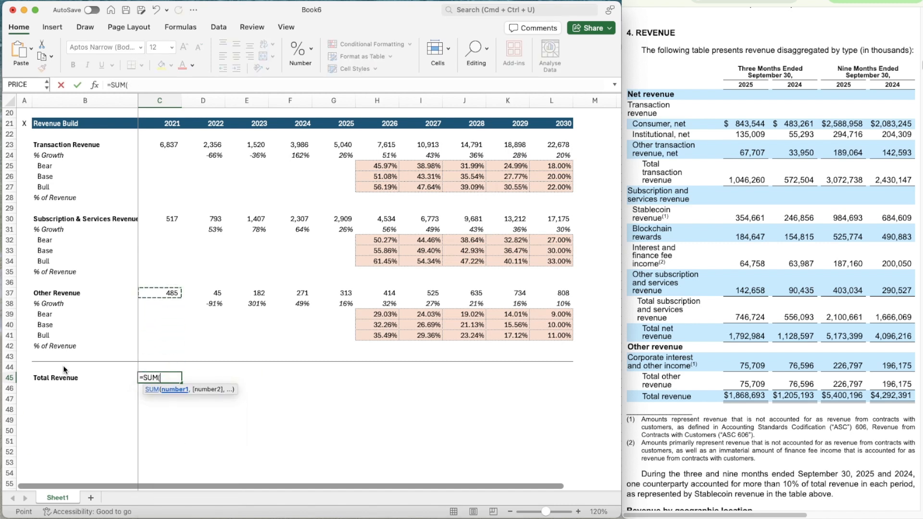
type(",")
key("Up")
key("Up")
key("Up")
key("Up")
key("Up")
key("Up")
key("Up")
key("Up")
key("Up")
key("Up")
key("Up")
key("Up")
key("Up")
key("Up")
key("Up")
key("Up")
key("Up")
key("Up")
key("Up")
key("Up")
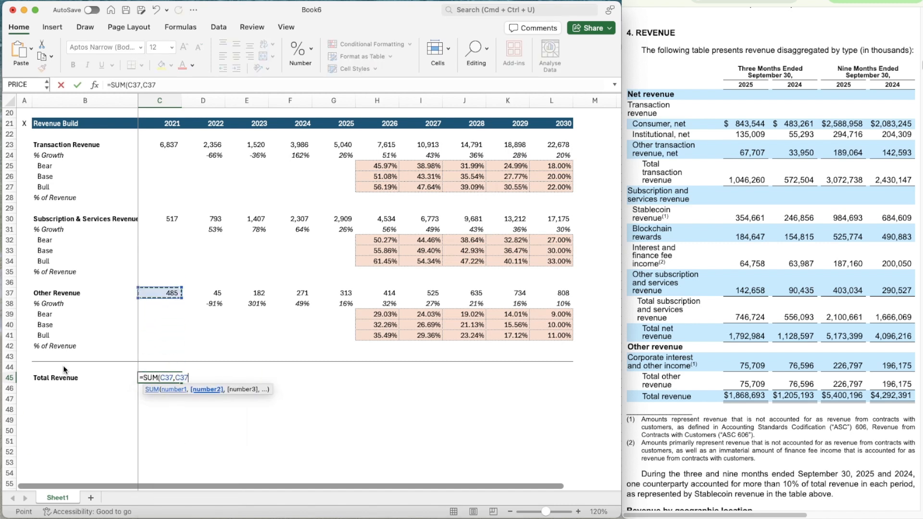
key("Down")
key("Down")
key("Down")
key("Down")
key("Down")
key("Down")
key("Down")
type(",")
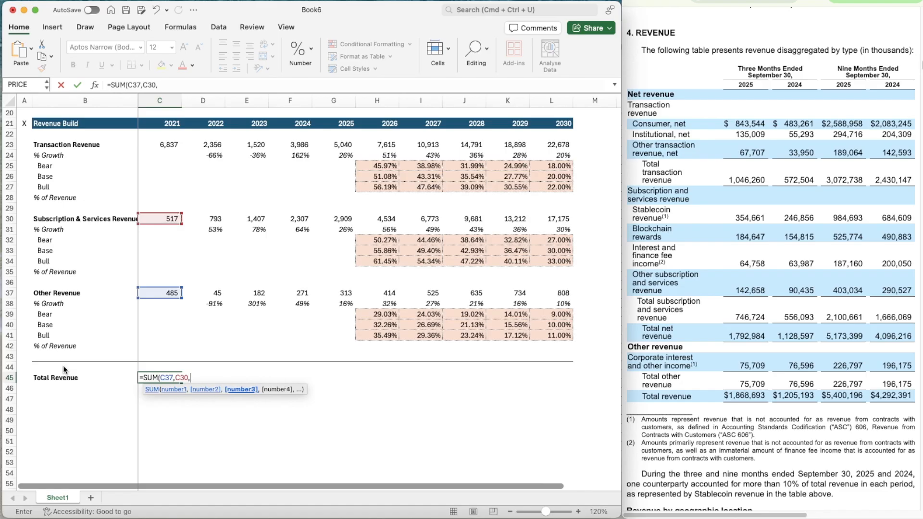
key("Up")
key("Up")
key("Up")
key("Up")
key("Up")
key("Up")
key("Up")
key("Up")
key("Up")
key("Up")
key("Up")
key("Up")
key("Up")
key("Up")
key("Up")
key("Up")
key("Up")
key("Up")
key("Up")
key("Up")
key("Up")
key("Up")
key("Up")
key("Up")
key("Up")
key("Up")
key("Down")
key("Down")
key("Down")
key("Down")
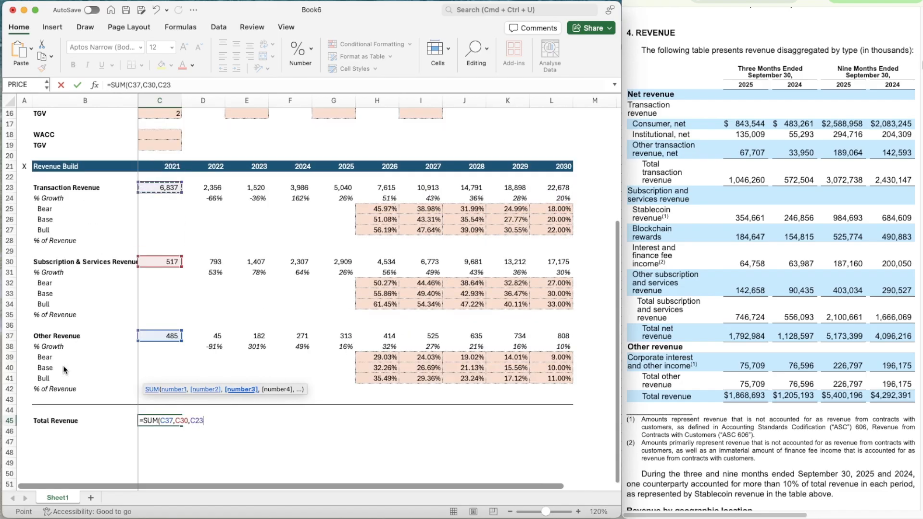
type(")")
key("Return")
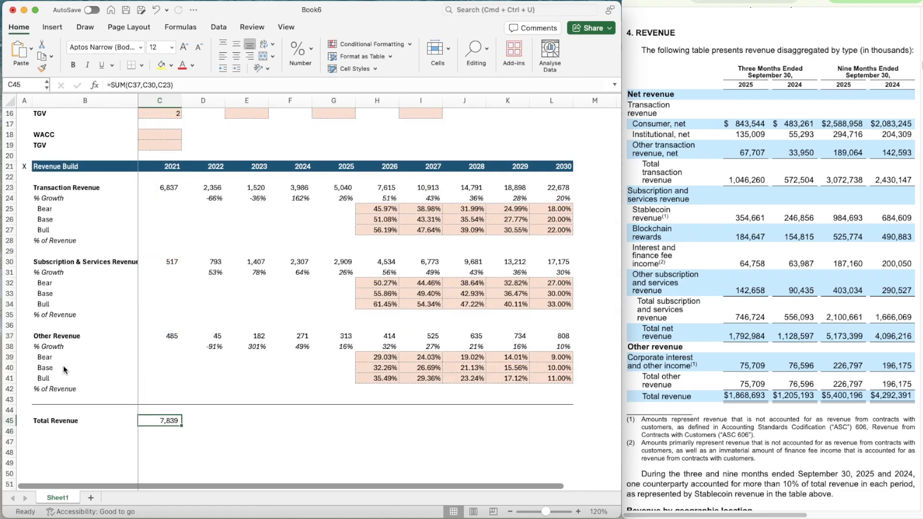
Make the 2021 total in C45 bold and copy its formula across to L45
key("super+c")
key("shift+Right")
key("shift+Right")
key("shift+Right")
key("shift+Right")
key("shift+Right")
key("shift+Right")
key("shift+Right")
key("shift+Right")
key("shift+Right")
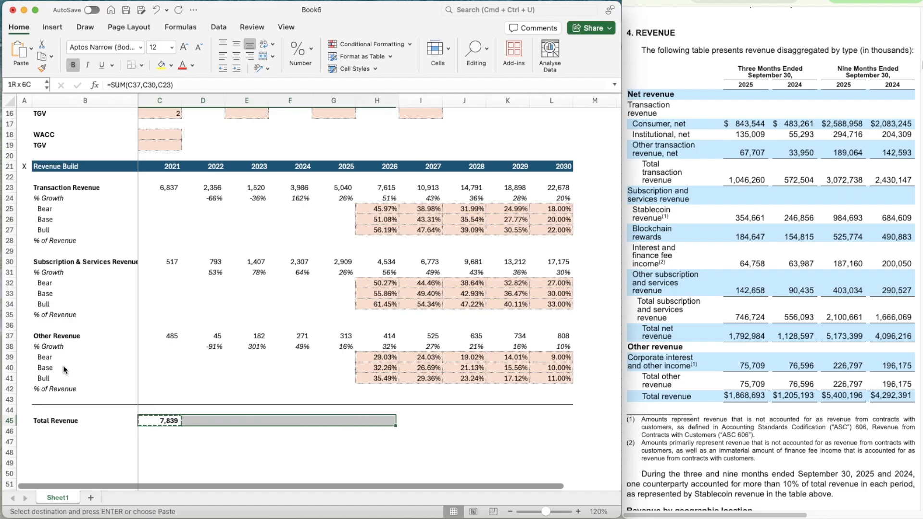
key("super+v")
Label B46 "% Growth" under Total Revenue and italicize the whole of row 46
key("Down")
key("Left")
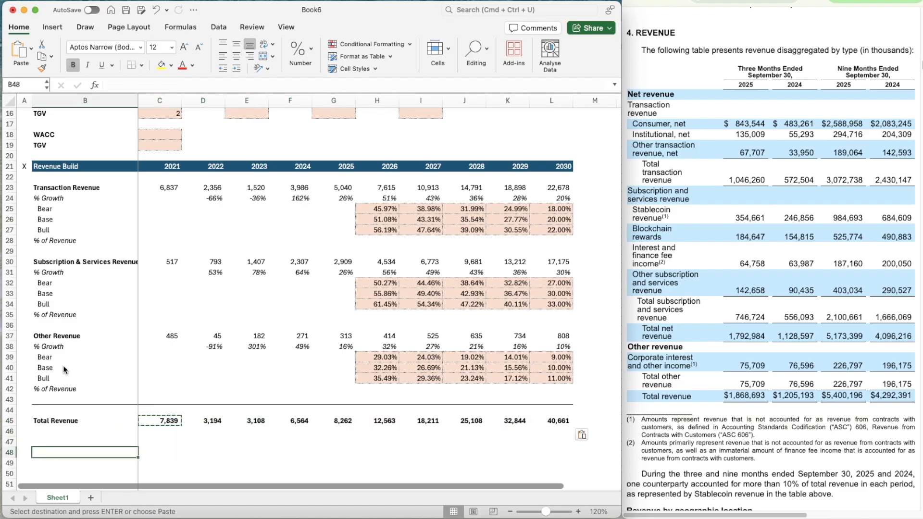
type("% Growth")
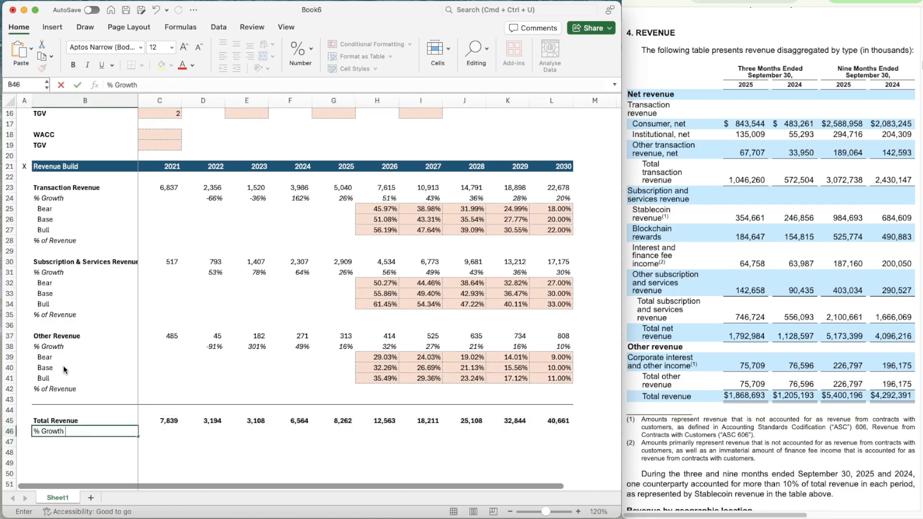
key("Return")
key("Up")
key("shift+space")
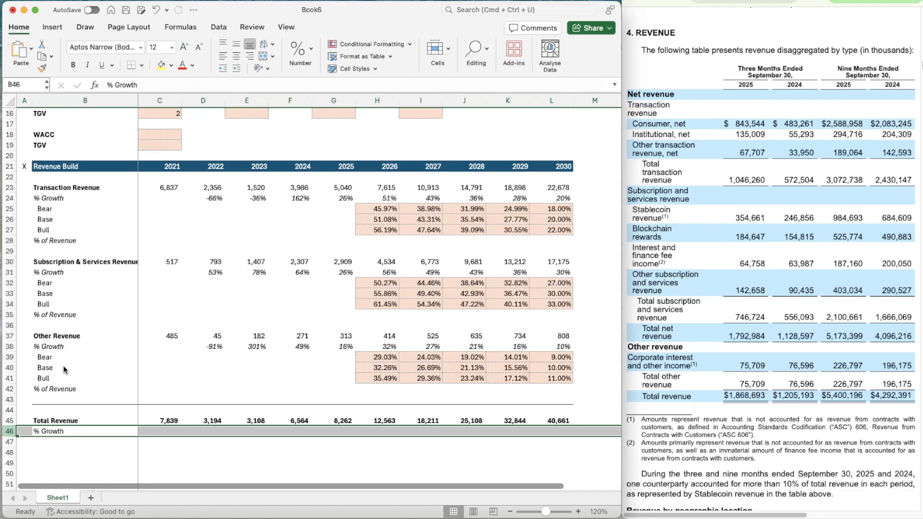
key("super+i")
Enter the 2022 total revenue growth formula =D45/C45-1 in D46
key("Right")
key("Right")
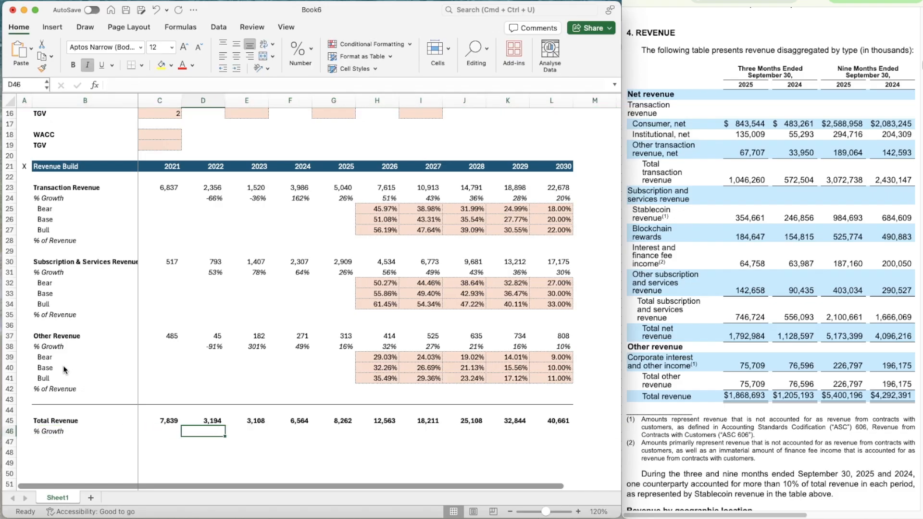
type("=")
key("Up")
type("/")
key("Left")
key("Up")
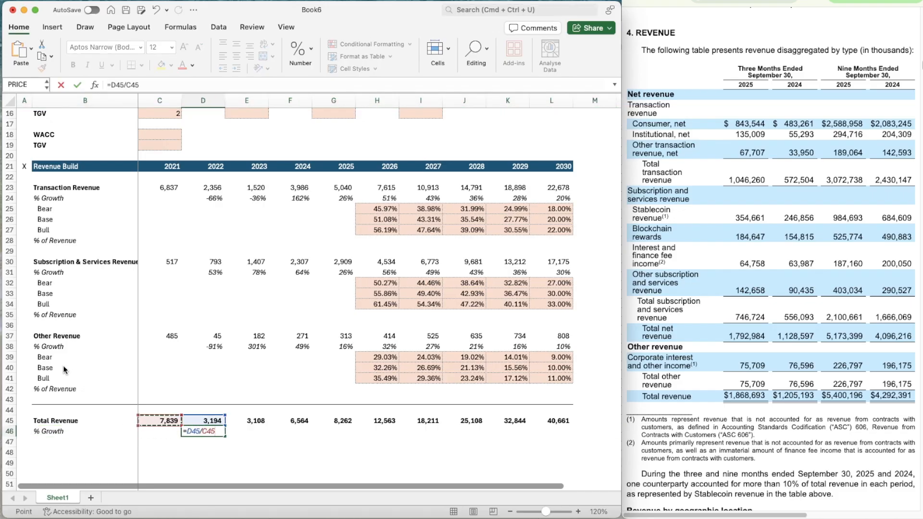
type("-0.5925466")
key("Return")
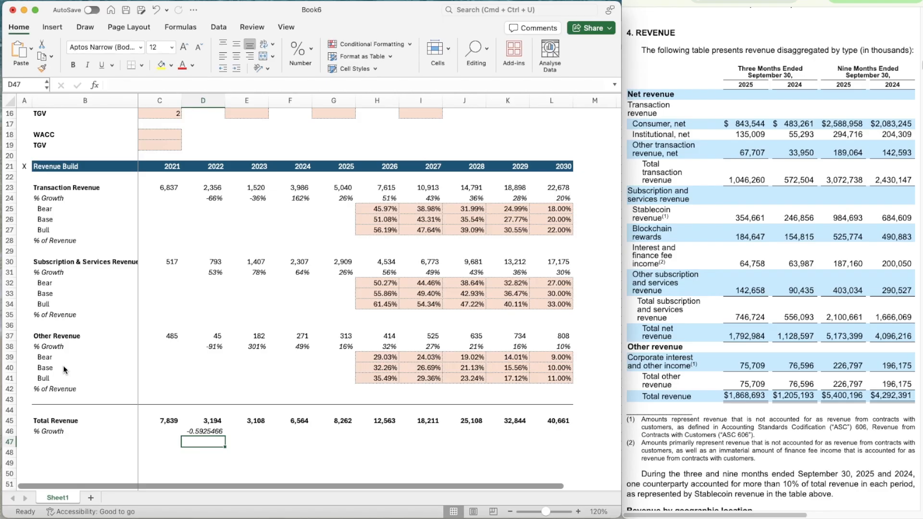
Copy the percentage formatting of the Other Revenue growth cell D38 onto D46
key("Up")
key("Up")
key("Up")
key("Up")
key("Up")
key("Up")
key("Up")
key("Up")
key("Up")
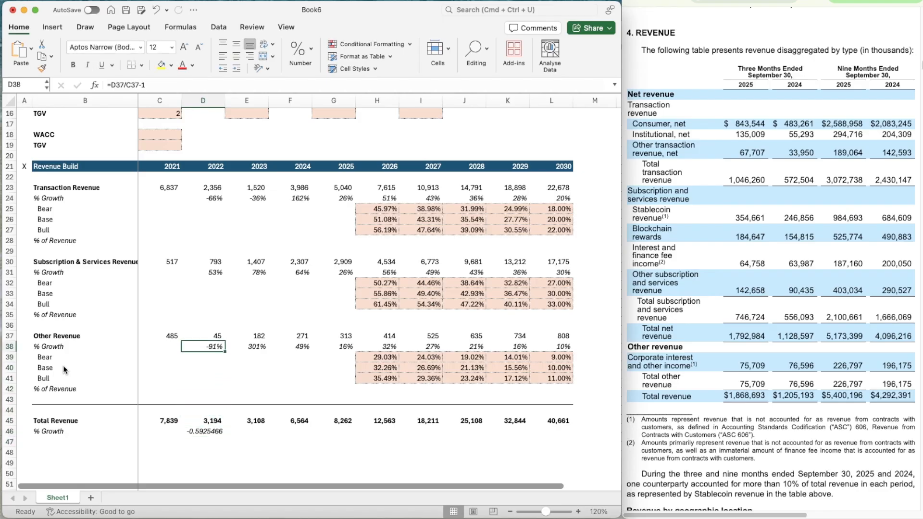
key("super+shift+c")
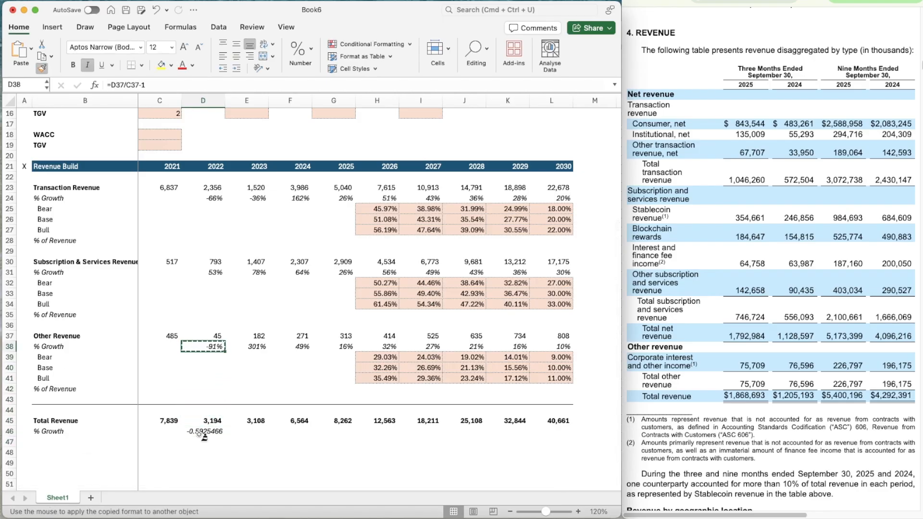
left_click(202, 439)
left_click(201, 435)
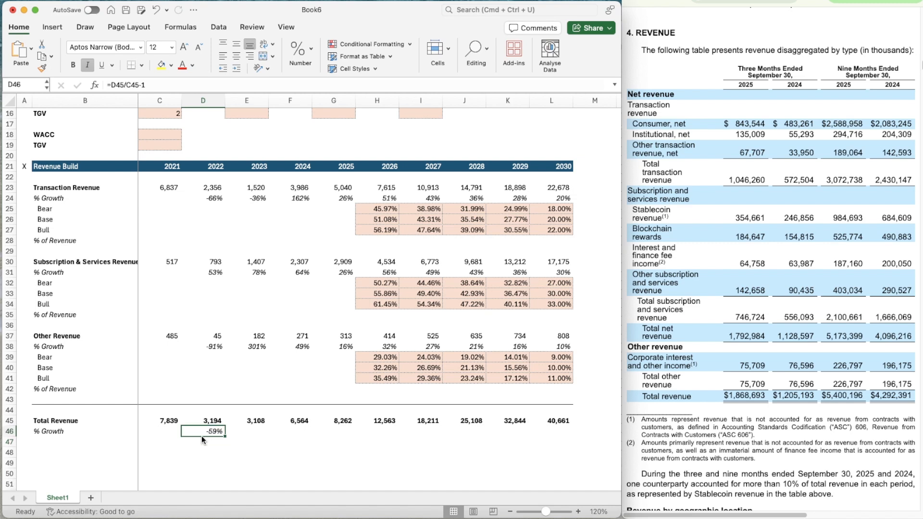
Copy the Total Revenue growth formula from D46 across to L46
key("super+c")
key("shift+Right")
key("shift+Right")
key("shift+Right")
key("shift+Right")
key("shift+Right")
key("shift+Right")
key("shift+Right")
key("shift+Right")
key("shift+Right")
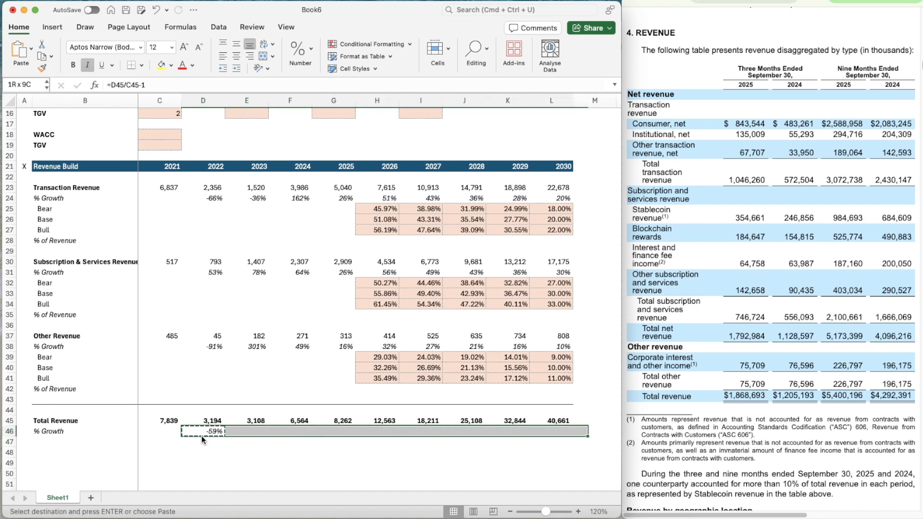
key("shift+Left")
key("super+v")
key("Right")
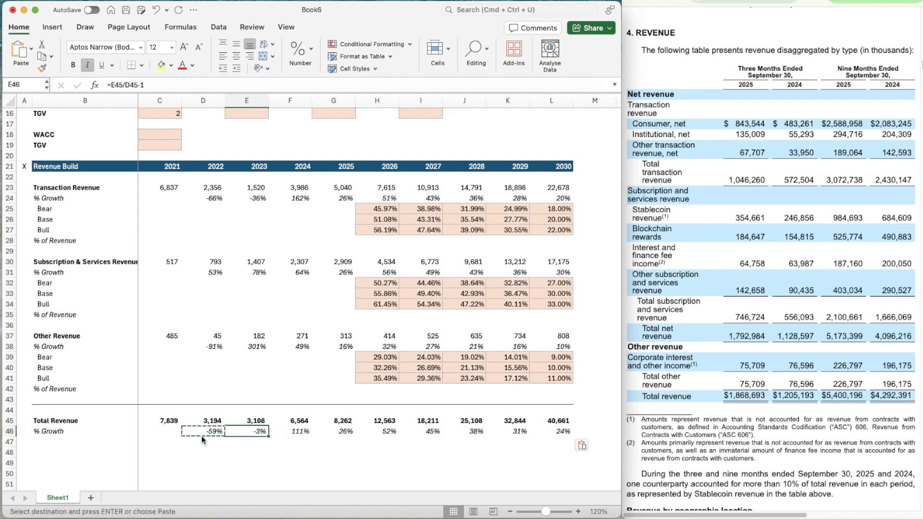
key("Escape")
Copy the Revenue Build header row 21 with its 2021–2030 years into row 48
scroll(278, 467, "down", 3)
left_click(82, 398)
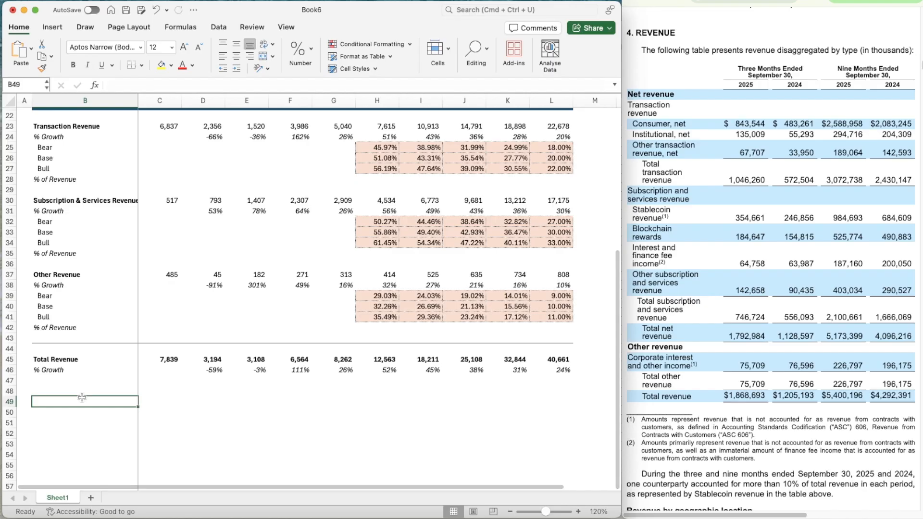
key("Up")
key("Up")
scroll(122, 327, "down", 2)
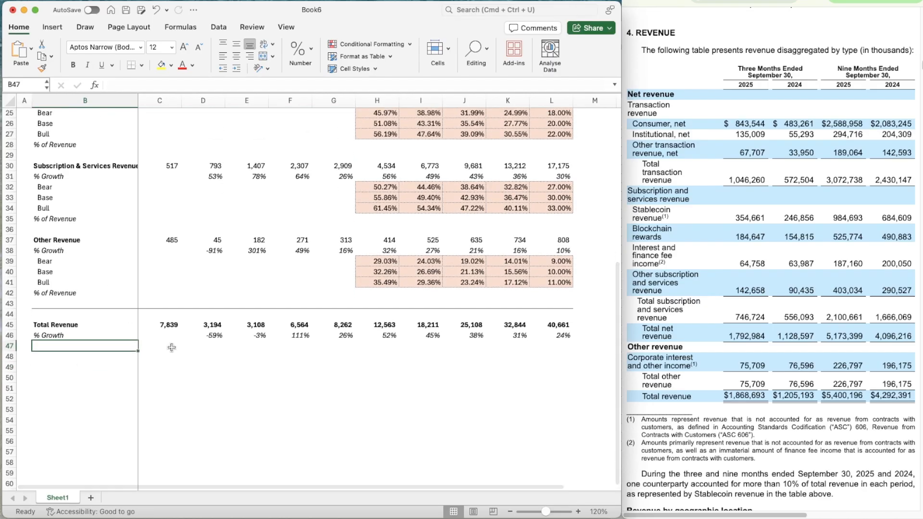
scroll(308, 333, "up", 1)
scroll(317, 334, "up", 5)
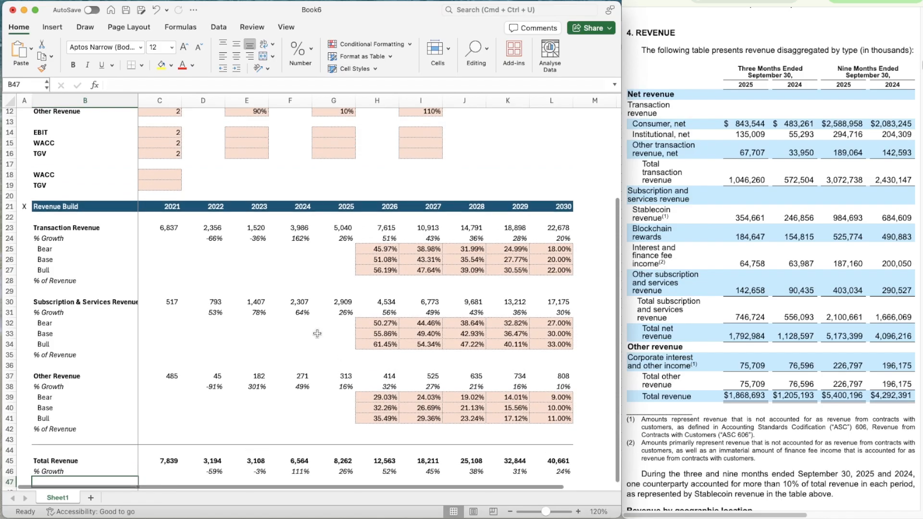
left_click(10, 213)
key("super+c")
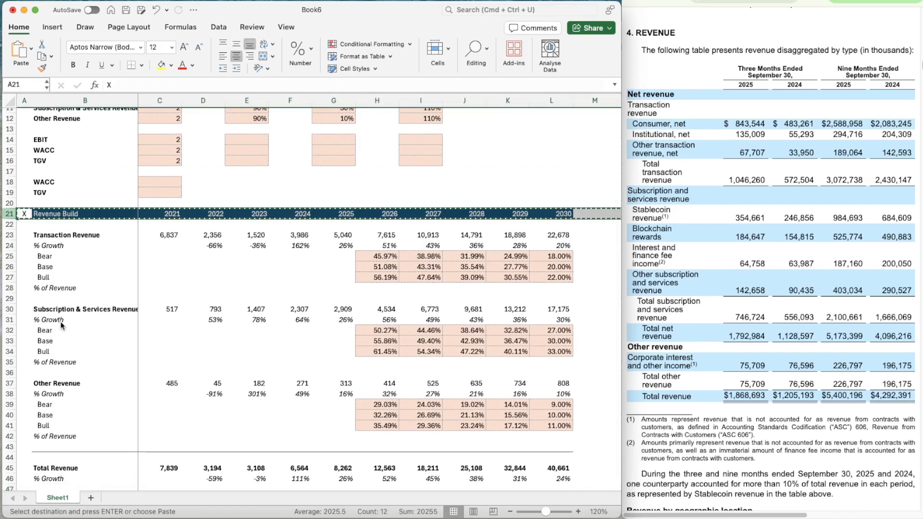
scroll(62, 323, "down", 8)
left_click(33, 255)
key("Down")
key("Left")
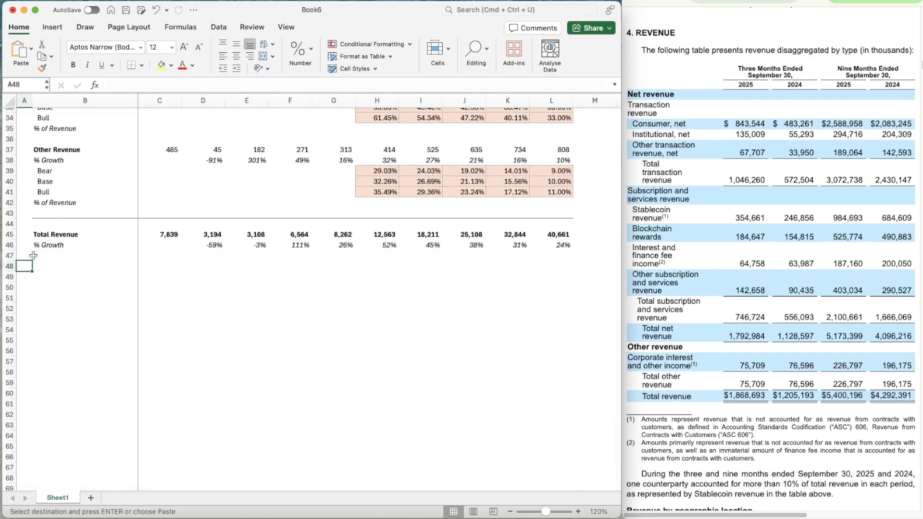
key("super+v")
key("Right")
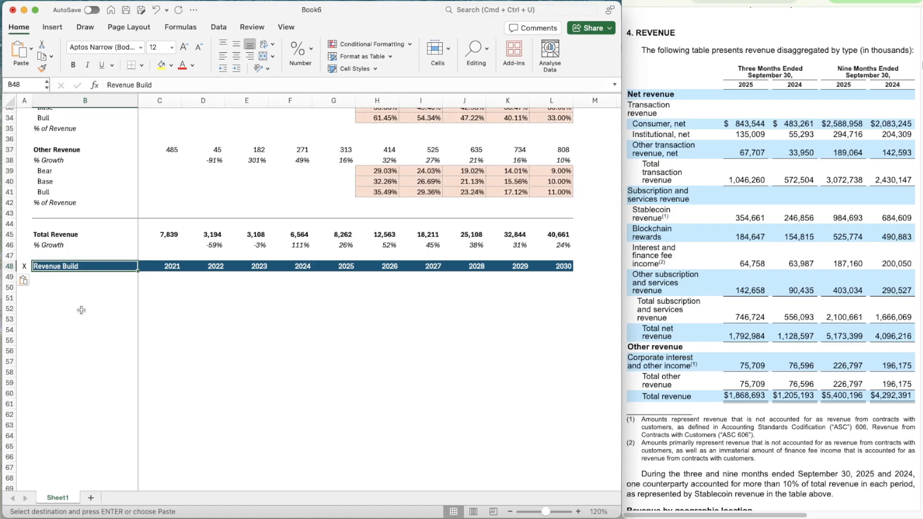
Retitle the copied header in B48 as "Income Statement"
type("Income Statee")
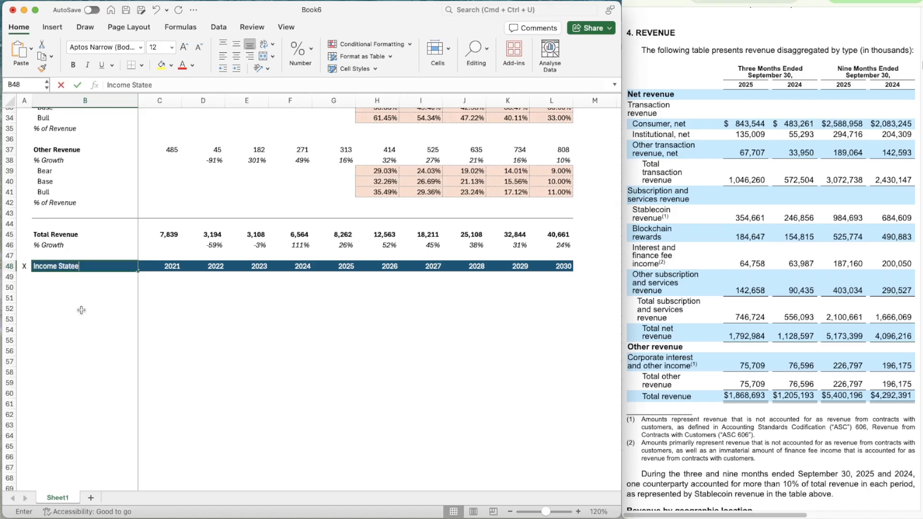
key("BackSpace")
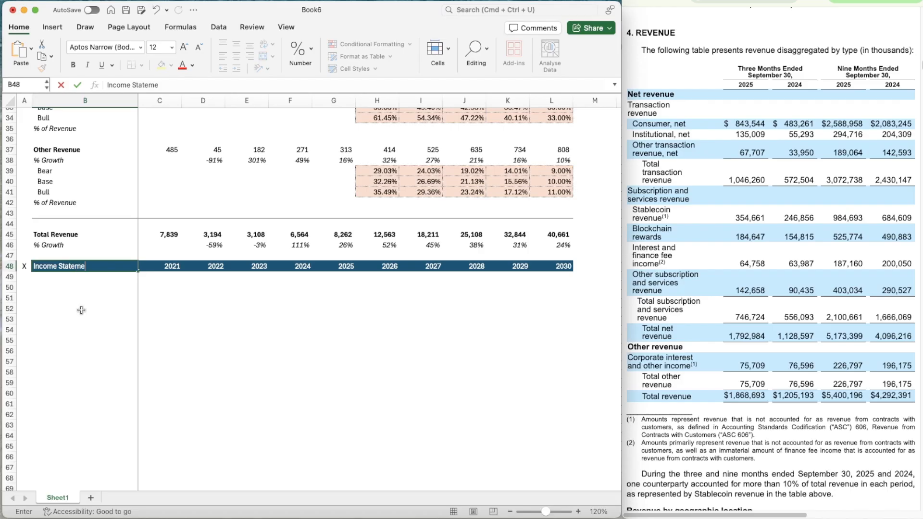
type("ment")
key("Return")
key("Return")
Enter a bold "Revenue" label in B50 under the Income Statement header
type("=")
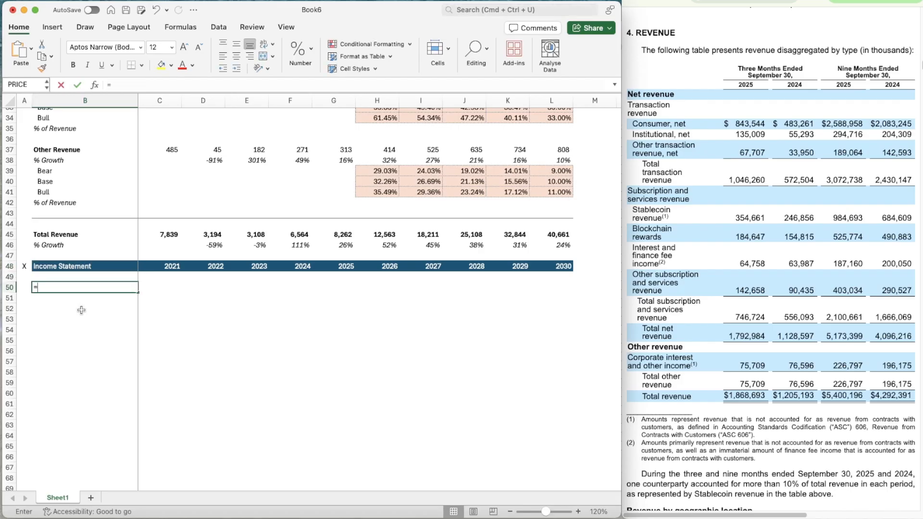
type("R")
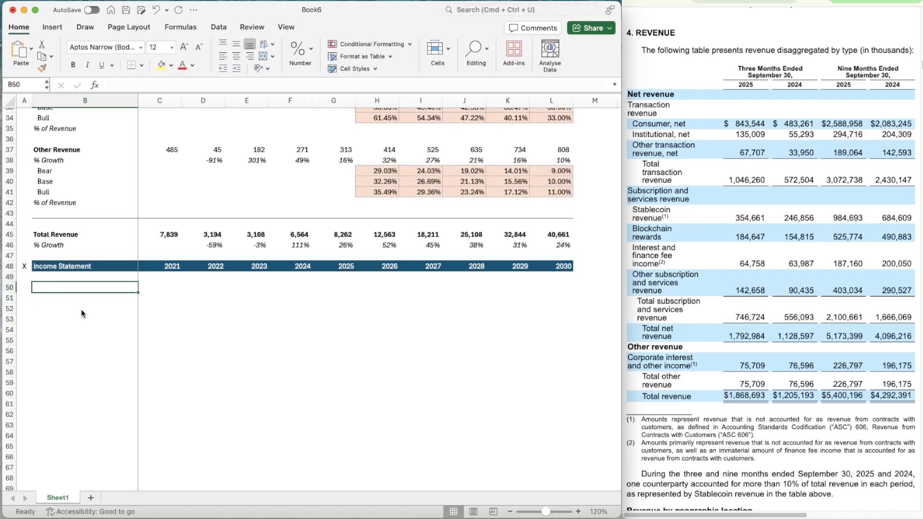
type("evenue")
key("Return")
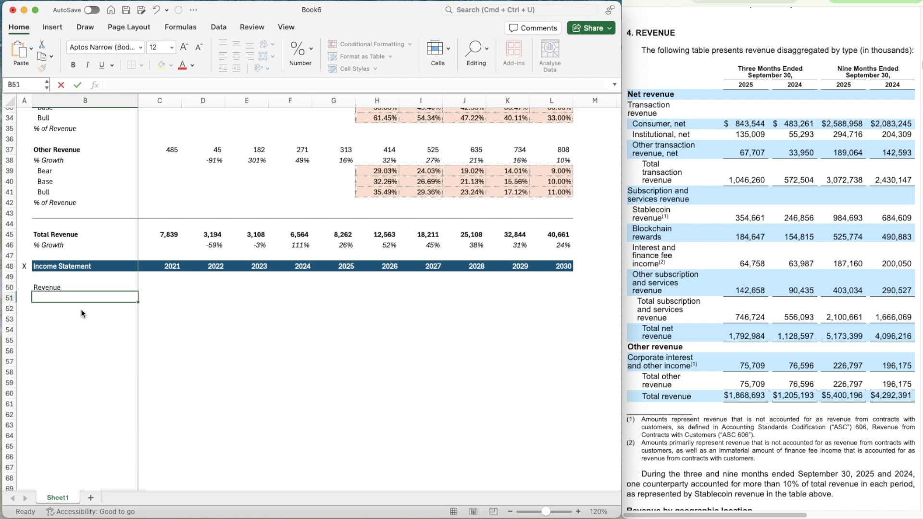
key("Up")
key("super+b")
Link the 2021 income statement revenue in C50 to Total Revenue with =C45
key("Right")
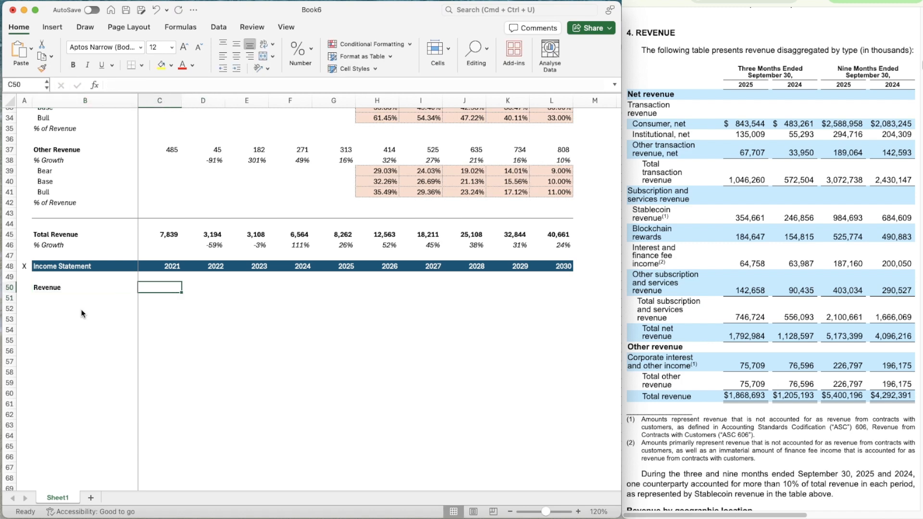
type("=")
key("Up")
key("Up")
key("Up")
key("Up")
key("Up")
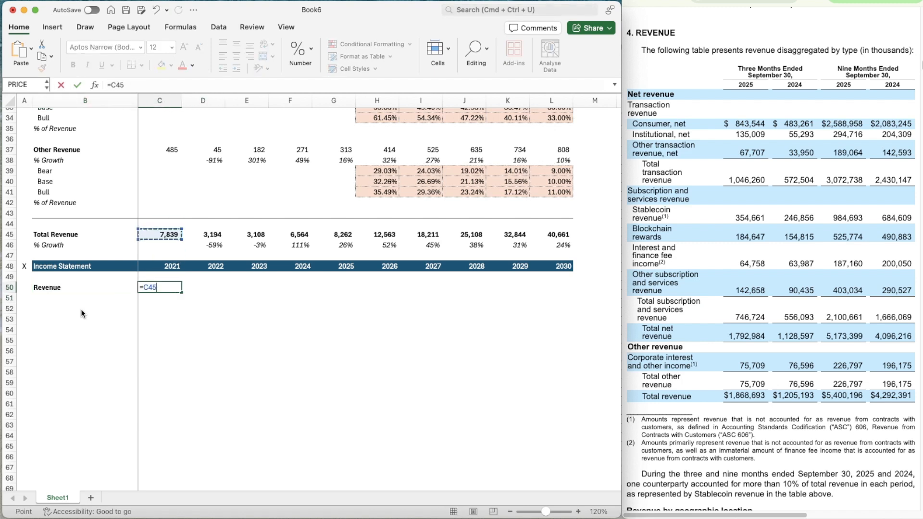
key("Return")
Copy the revenue link from C50 across the row to L50
key("Up")
key("super+c")
key("shift+Right")
key("shift+Right")
key("shift+Right")
key("shift+Right")
key("shift+Right")
key("shift+Right")
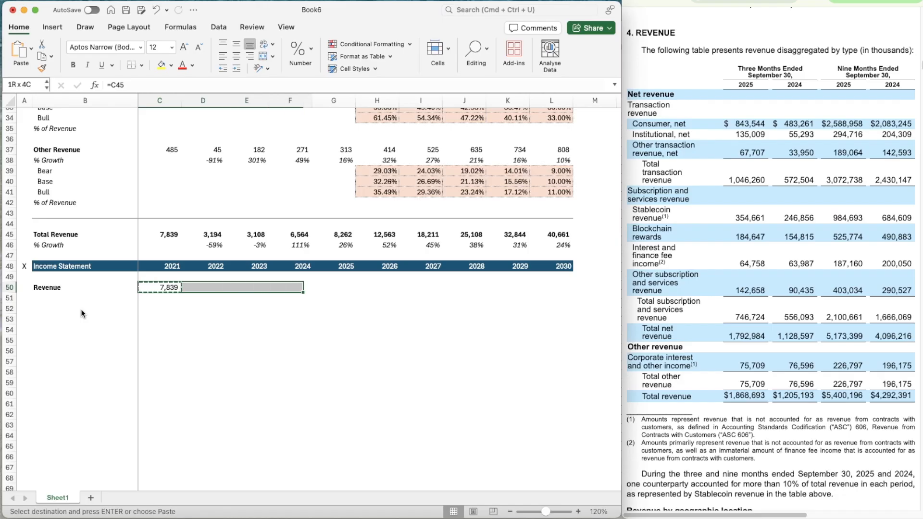
key("shift+Right")
key("shift+Right")
key("shift+Right")
key("super+v")
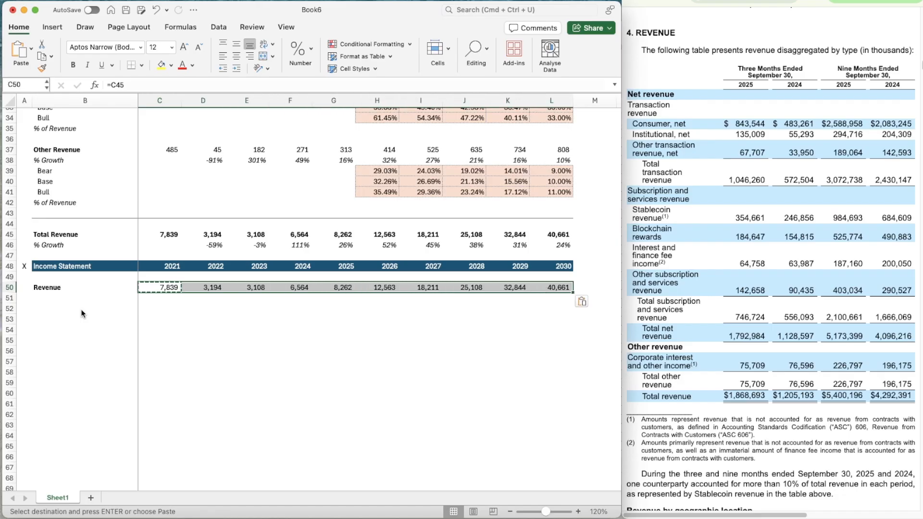
key("Down")
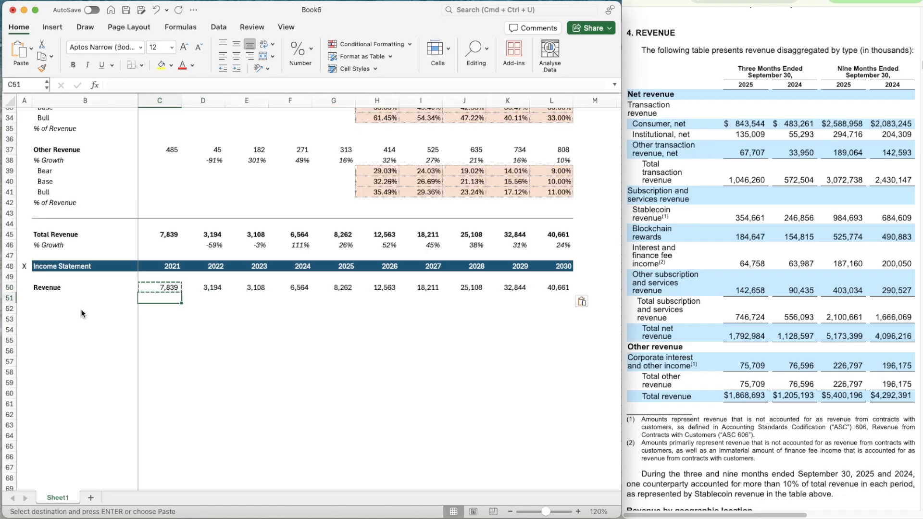
key("Up")
key("Right")
key("Up")
key("Up")
key("Up")
key("Up")
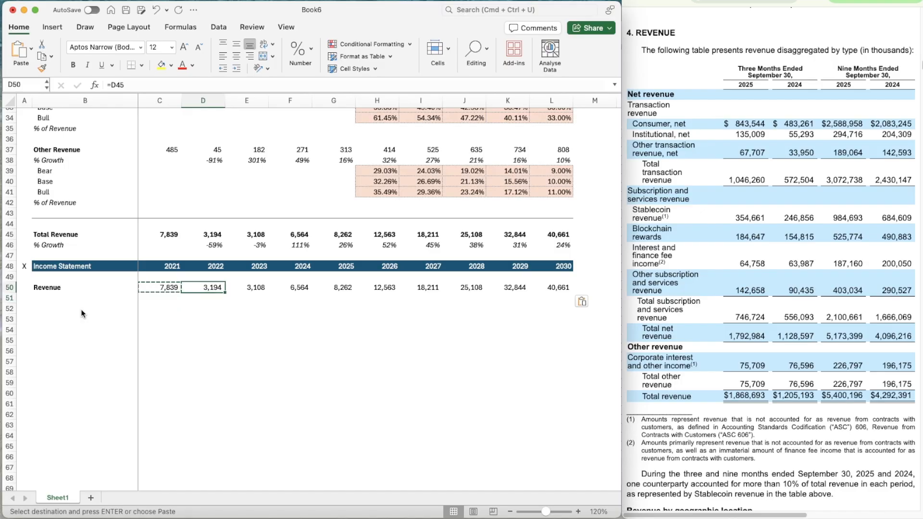
key("Up")
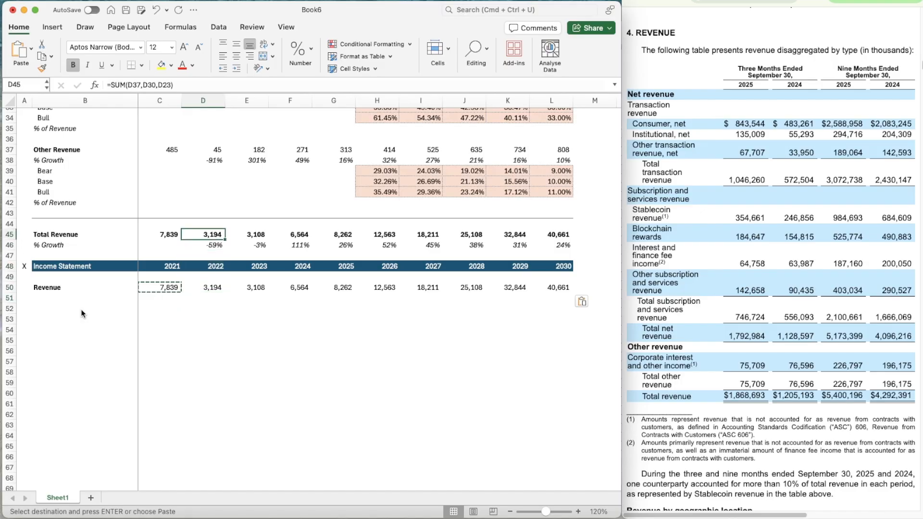
left_click(241, 319)
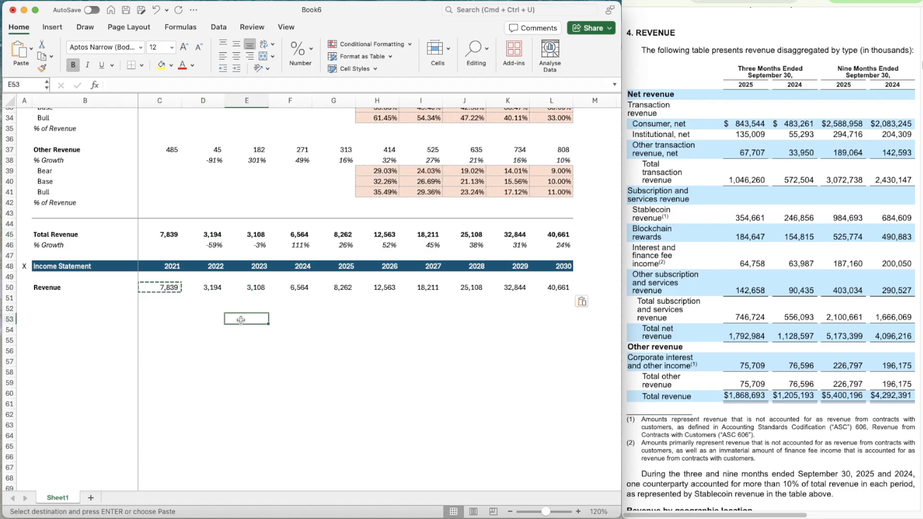
Test the Transaction Revenue switch in C10 with scenario 1, then restore it to 2
scroll(241, 320, "up", 10)
scroll(241, 320, "up", 2)
left_click(154, 192)
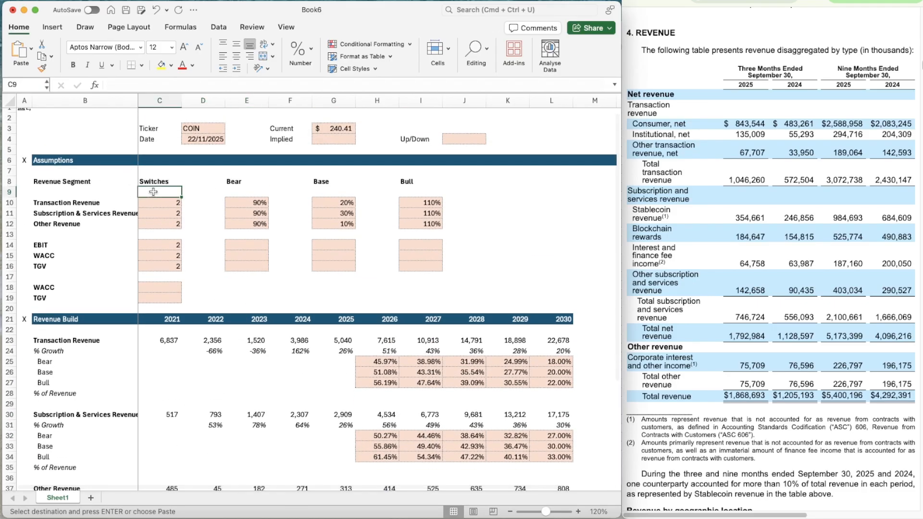
key("Down")
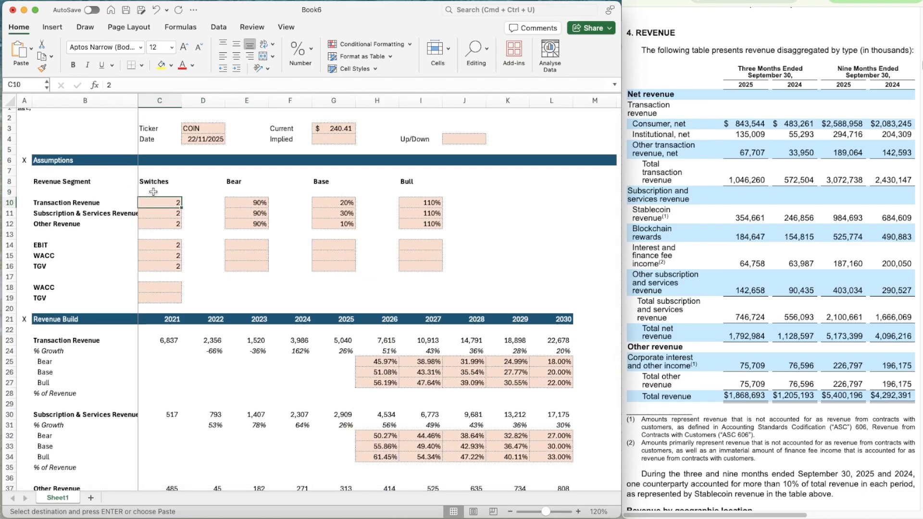
type("1")
key("Return")
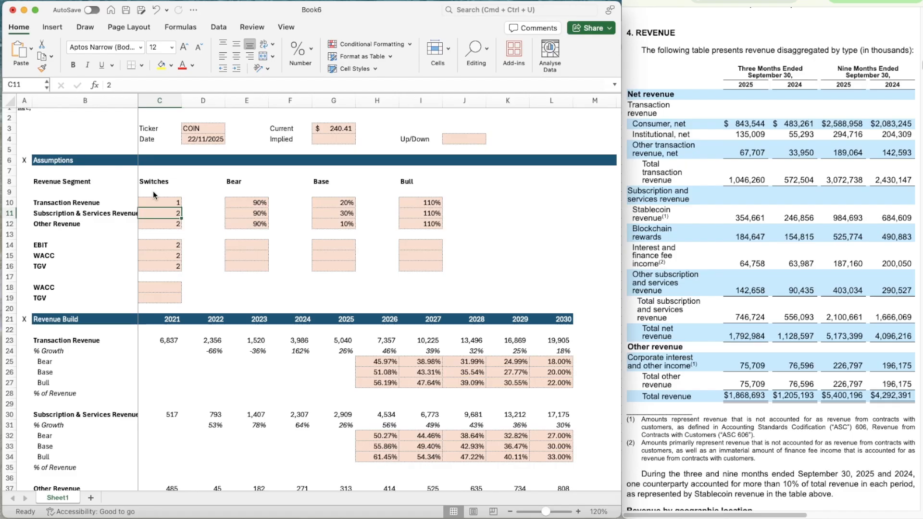
key("Up")
type("2")
key("Return")
Test the Transaction Revenue switch in C10 with scenario 3, then set it back to 2
key("Up")
type("3")
key("Return")
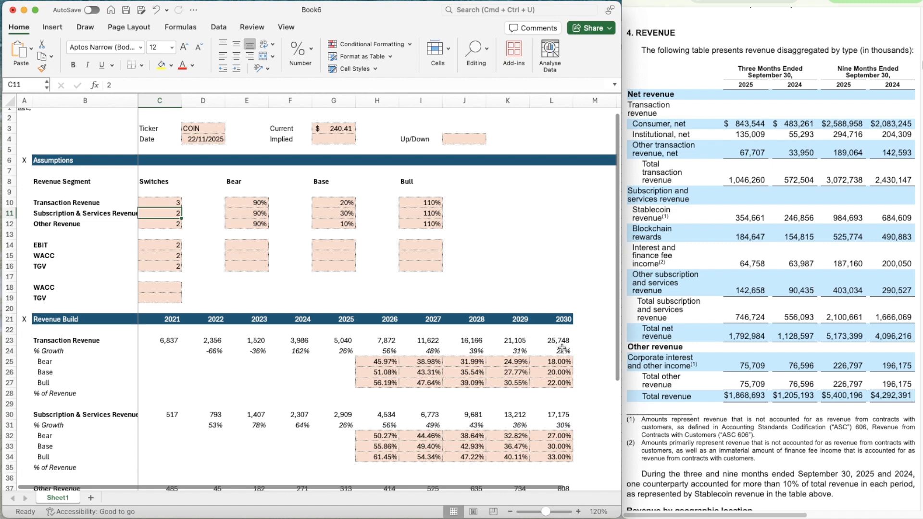
key("Up")
type("2")
key("Return")
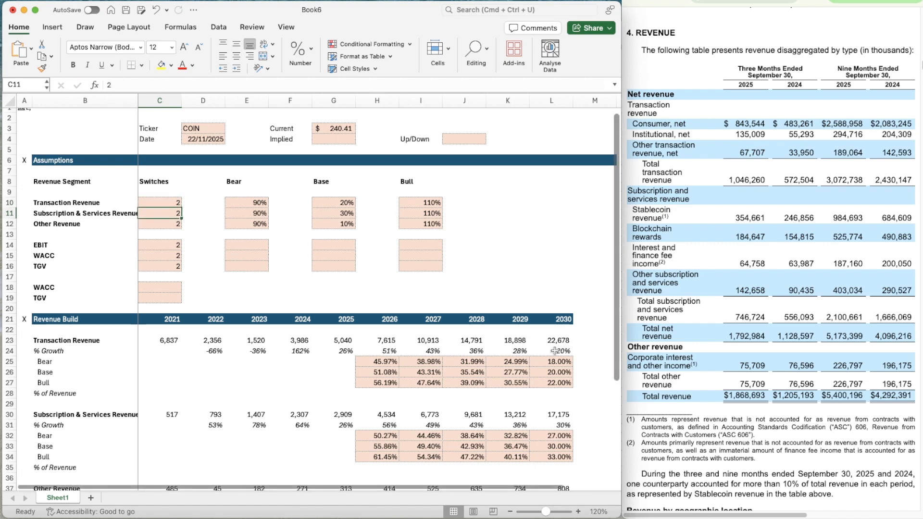
Copy the "% Growth" label from B46 to B51 below the income statement's Revenue
scroll(420, 359, "down", 5)
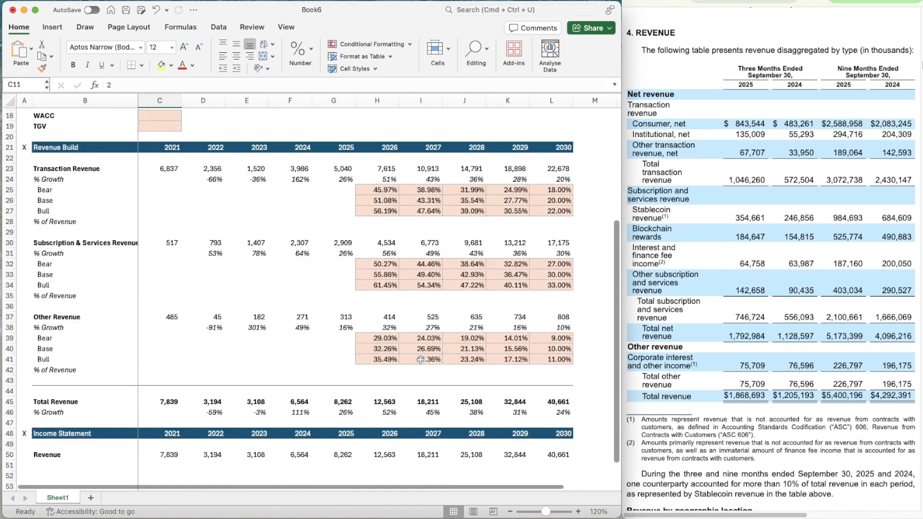
scroll(421, 359, "down", 4)
left_click(78, 317)
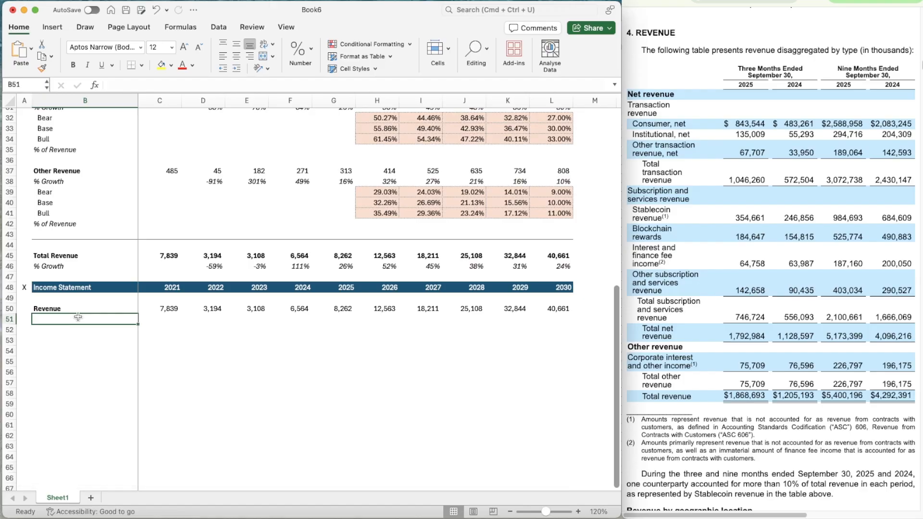
key("Up")
key("Up")
key("Up")
key("Up")
key("Up")
key("super+c")
key("Down")
key("Down")
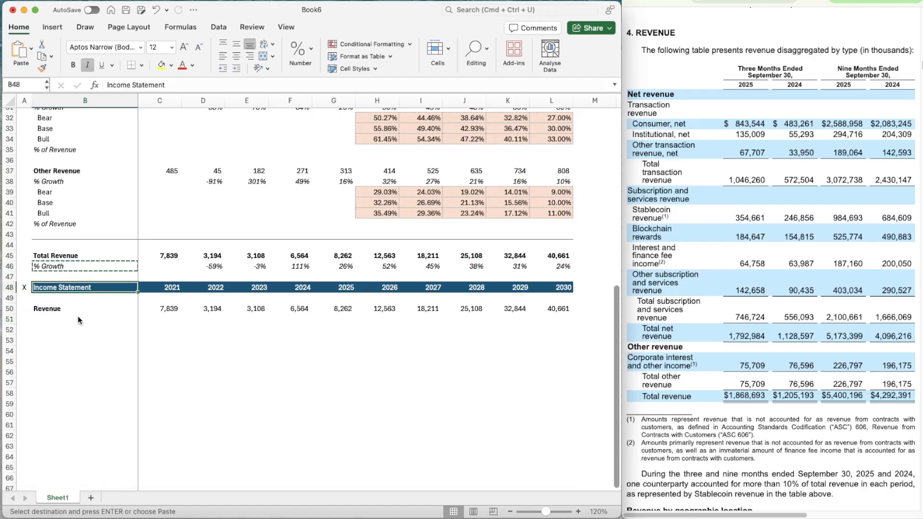
key("Down")
key("Down")
key("Down")
key("super+v")
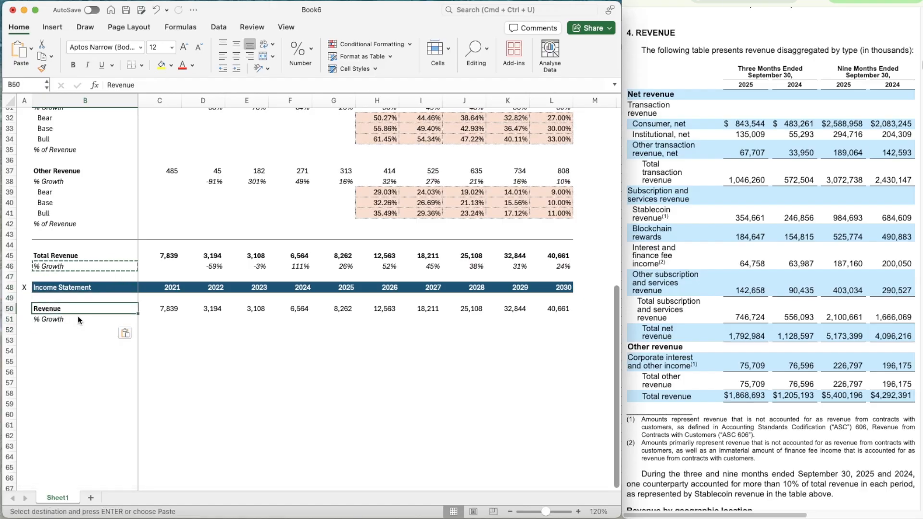
Copy the Total Revenue growth formula from D46 into D51:L51 of the income statement
key("Up")
key("Up")
key("Up")
key("Up")
key("Up")
key("Right")
key("Right")
key("super+c")
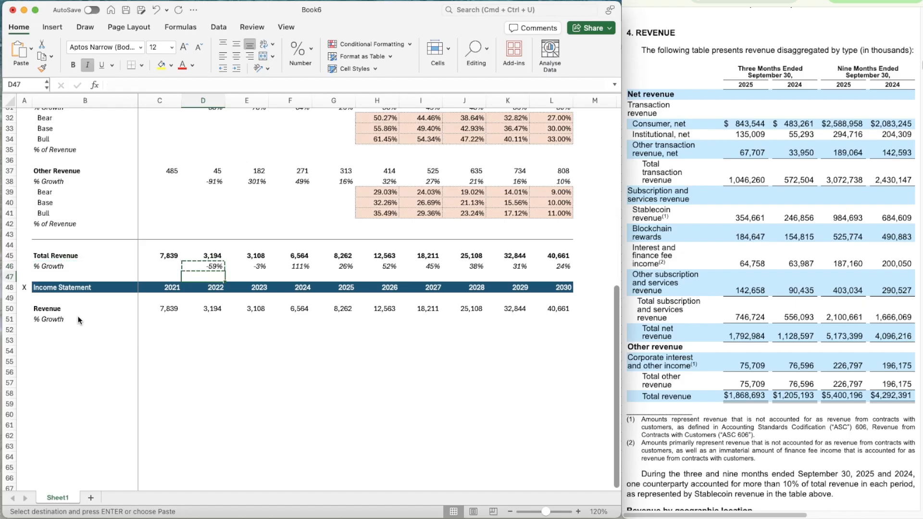
key("Down")
key("Down")
key("Down")
key("Down")
key("Down")
key("shift+Right")
key("shift+Right")
key("shift+Right")
key("shift+Right")
key("shift+Right")
key("shift+Right")
key("shift+Right")
key("shift+Right")
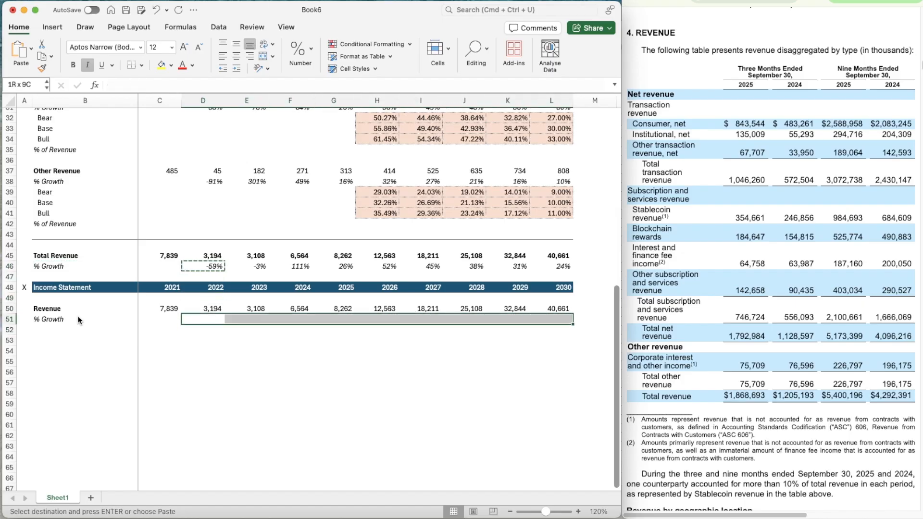
key("super+v")
Enter a bold "EBIT" label in B53
key("Down")
key("Down")
key("Left")
key("Left")
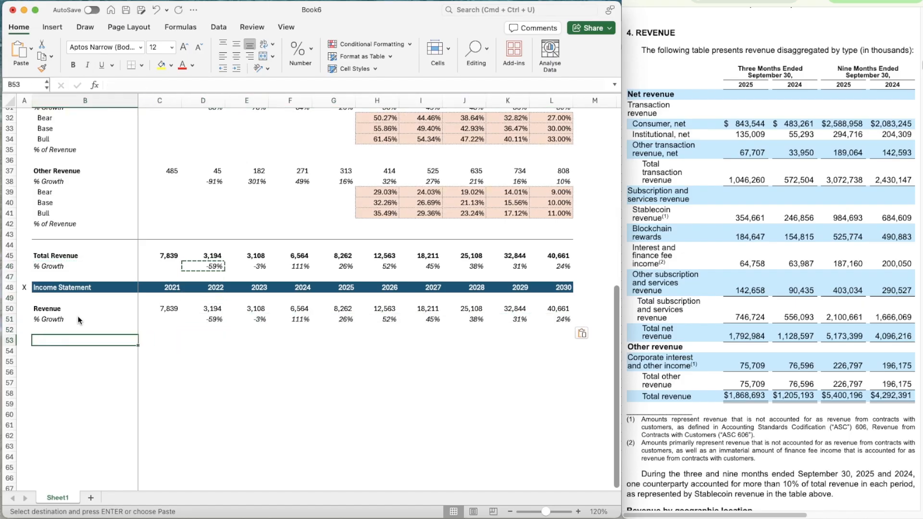
type("EBIT")
key("super+b")
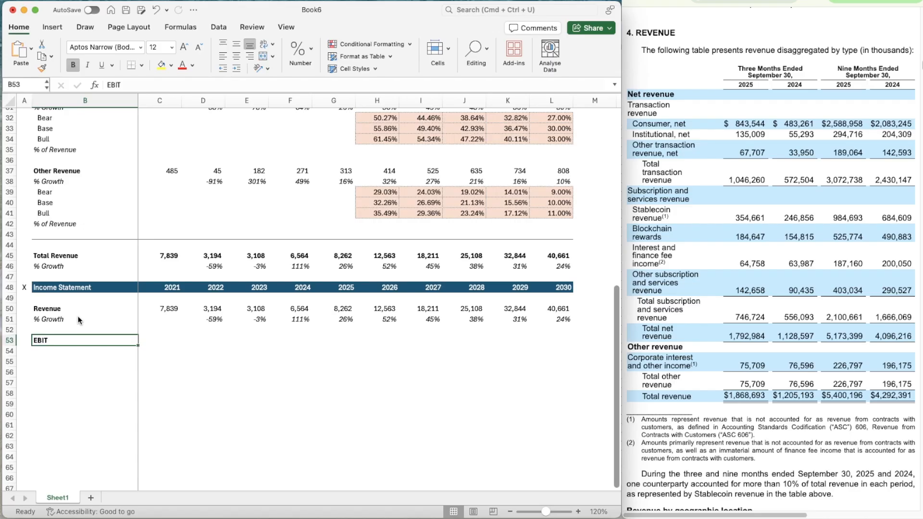
Enter "% of Revenue" in B54 below EBIT and italicise the whole row 54
key("Return")
type("% of Rev")
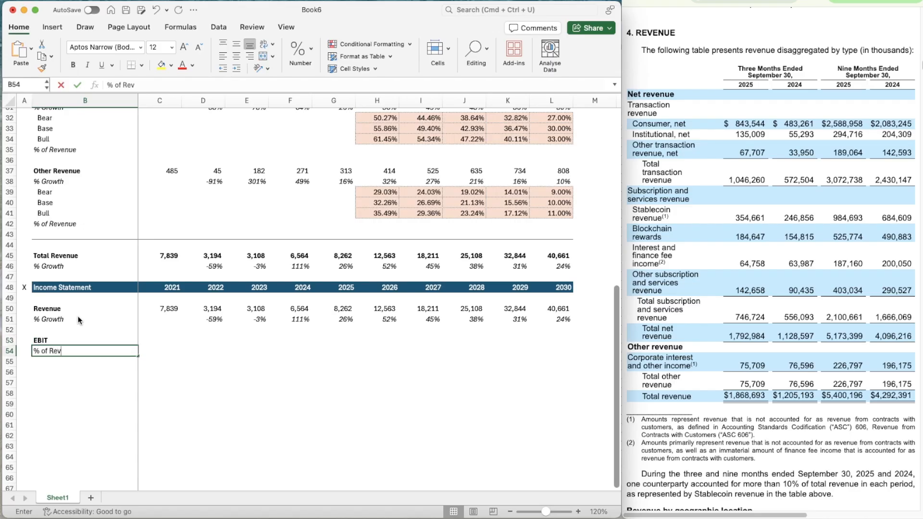
type("enue")
key("super+i")
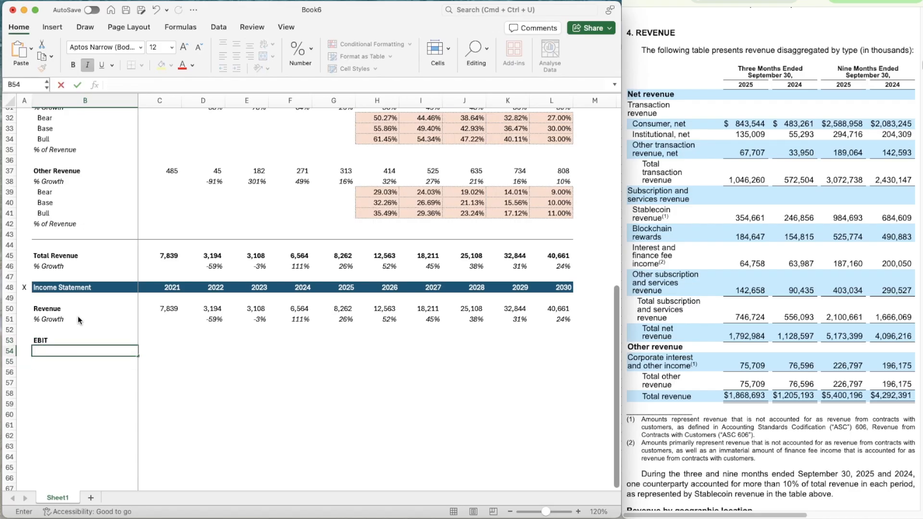
key("Return")
key("Up")
key("shift+space")
key("super+i")
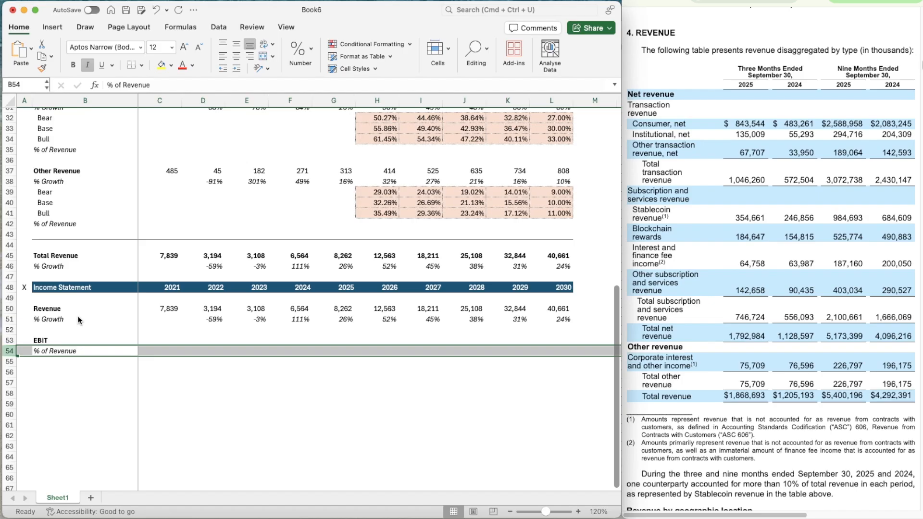
Enter a bold "Taxes" label in B56
key("Up")
key("Up")
key("Right")
key("Down")
key("Left")
key("Down")
key("Down")
key("Down")
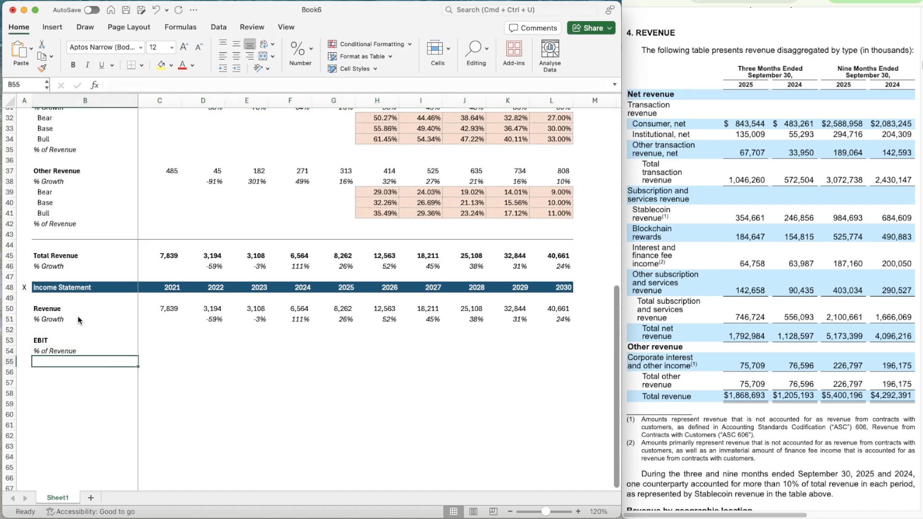
type("Taxes")
key("Return")
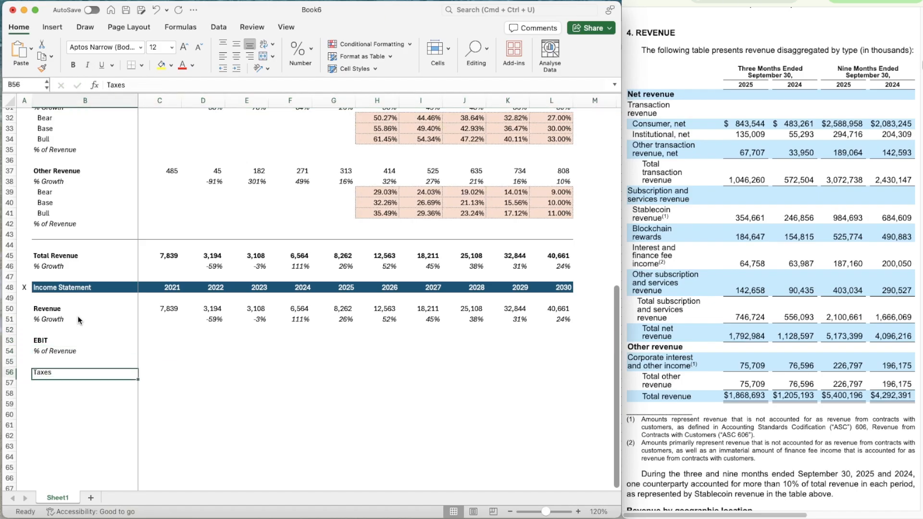
key("Up")
key("super+b")
Enter "% of EBIT" in B57 below Taxes and italicise the whole row 57
key("Down")
type("% of")
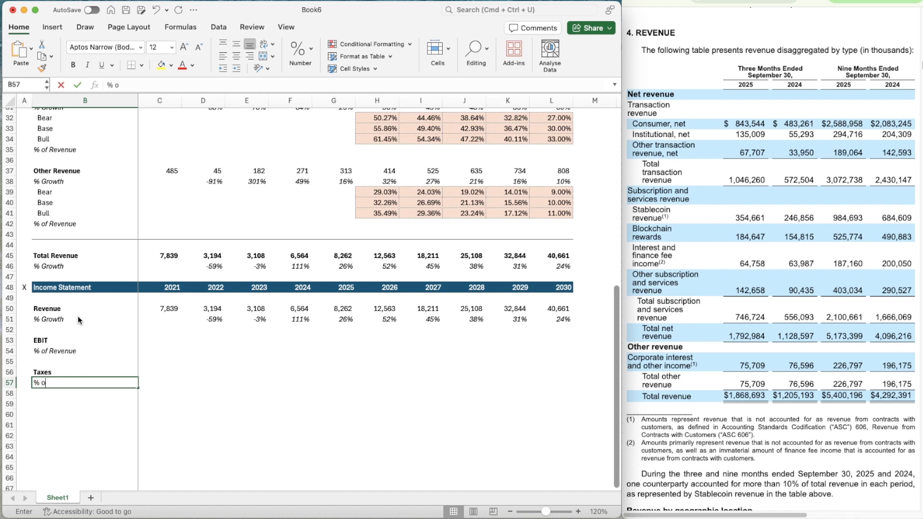
key("Return")
key("Up")
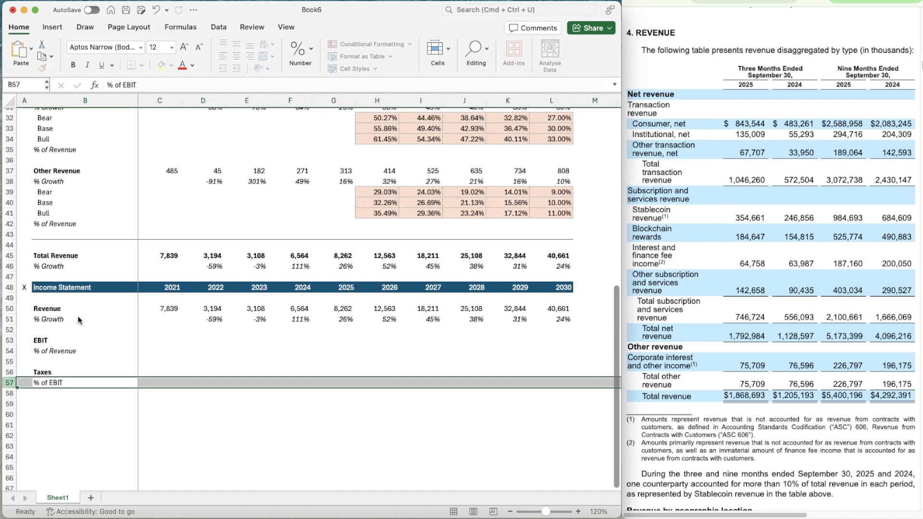
key("super+i")
Select the 2021 EBIT cell C53 and examine the operating income and tax lines in Coinbase's quarterly income statement filing
key("Up")
key("Up")
key("Up")
key("Right")
key("Up")
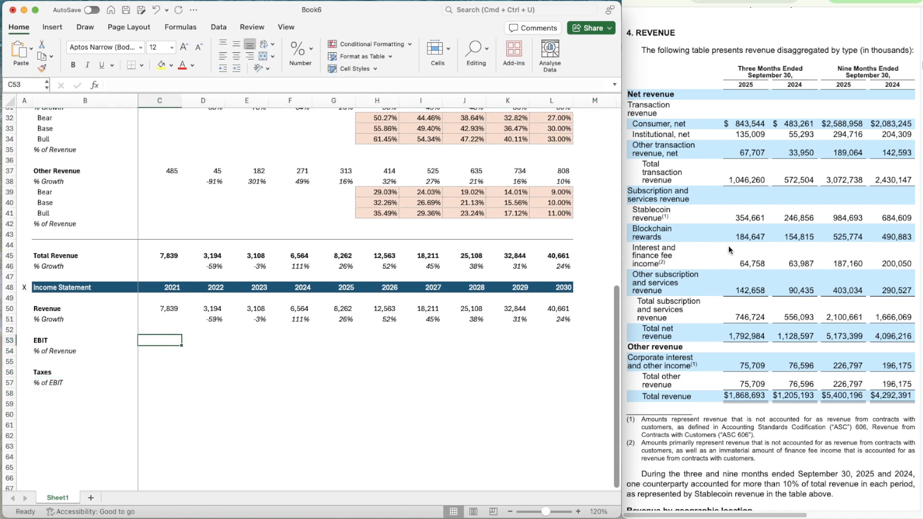
scroll(769, 191, "up", 15)
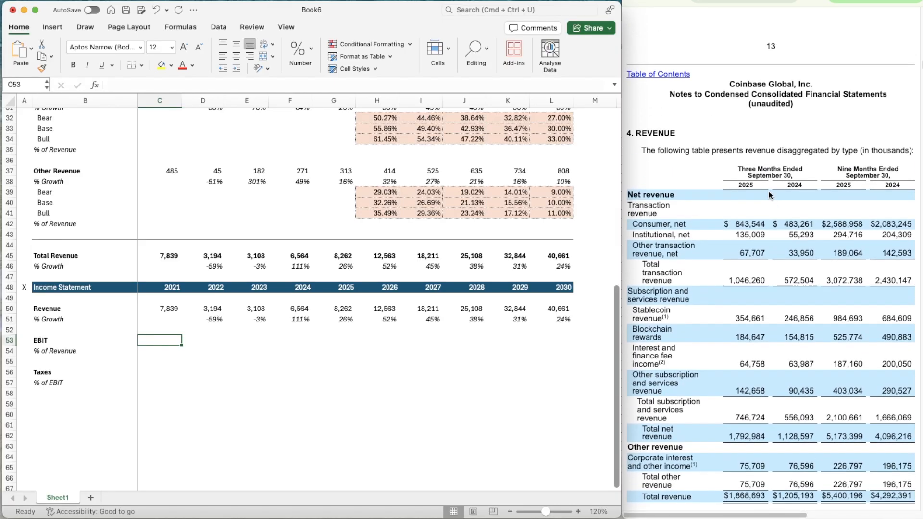
scroll(770, 195, "up", 10)
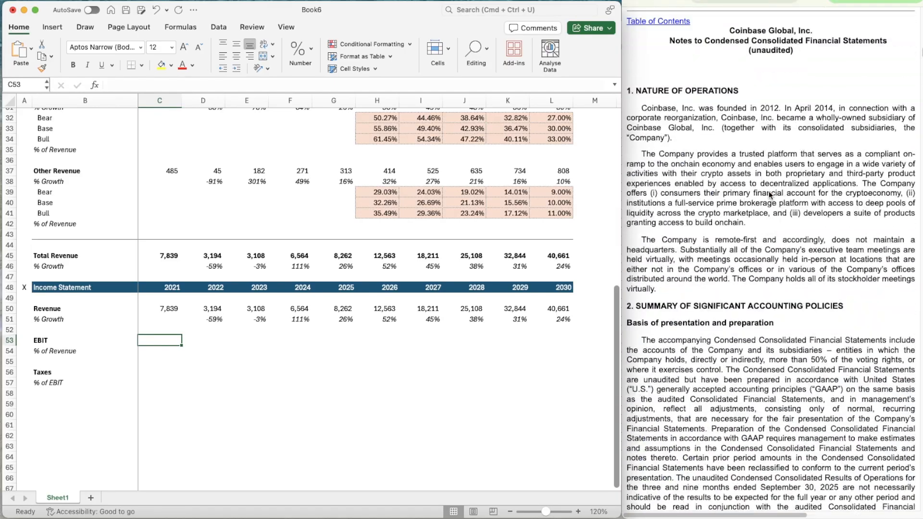
scroll(770, 195, "up", 10)
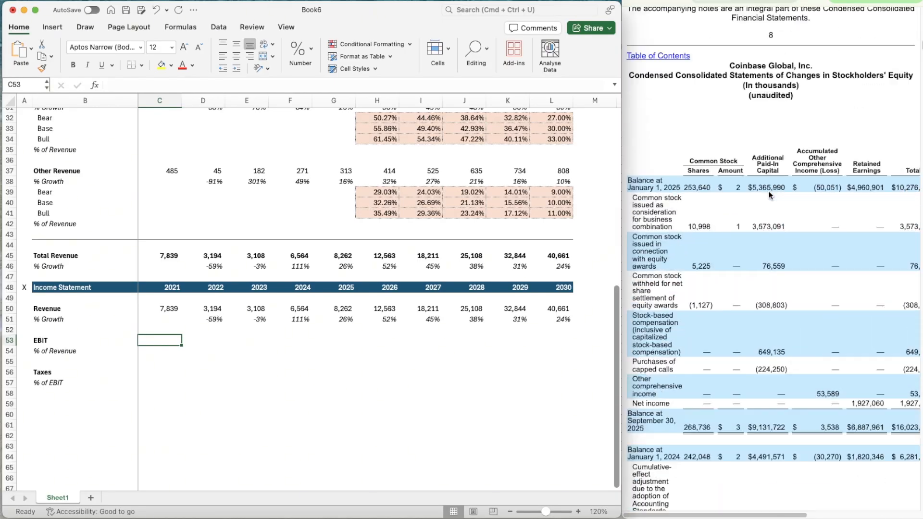
scroll(769, 195, "up", 10)
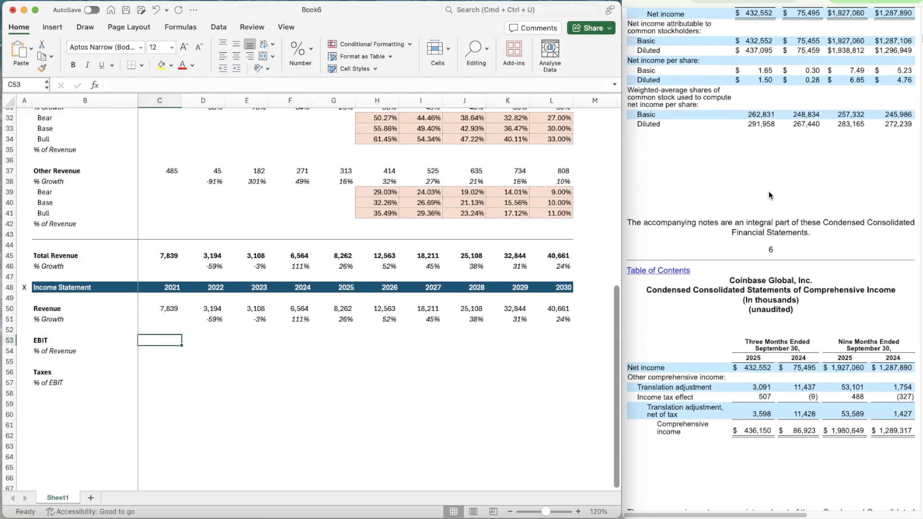
scroll(769, 195, "up", 8)
scroll(770, 195, "down", 10)
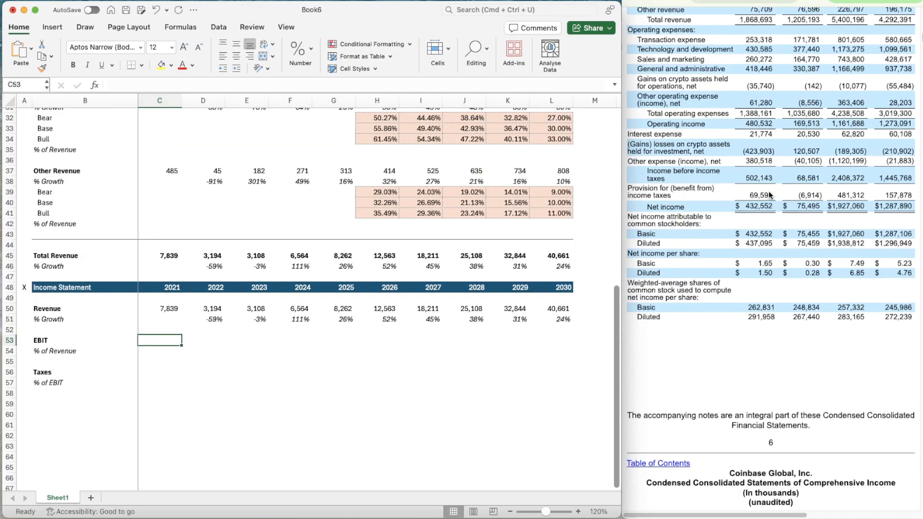
scroll(769, 195, "up", 5)
scroll(769, 195, "down", 4)
scroll(769, 194, "up", 1)
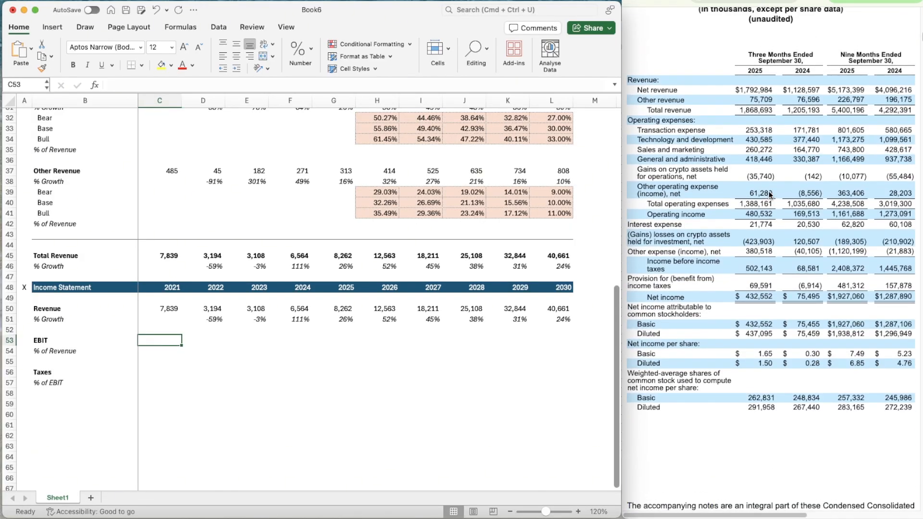
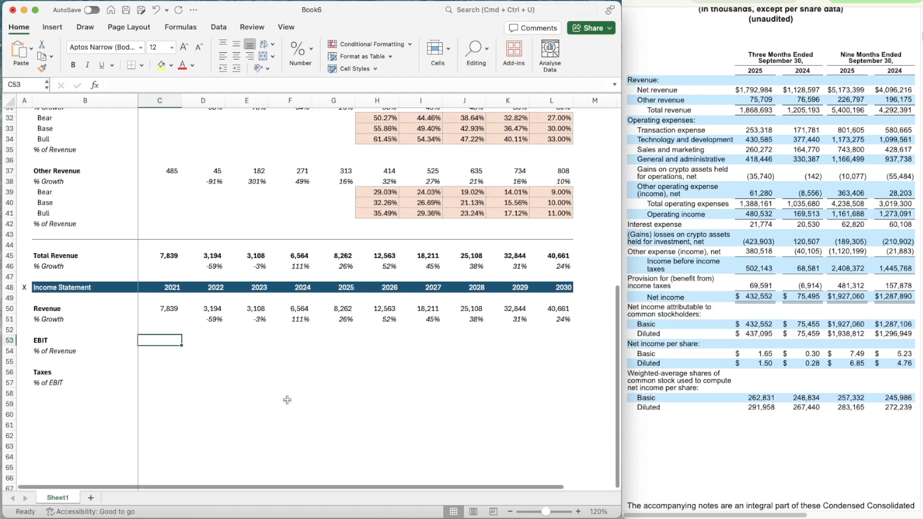
Open the annual filing's Results of Operations table for 2021 to 2023 and examine its operating income line
left_click(817, 1)
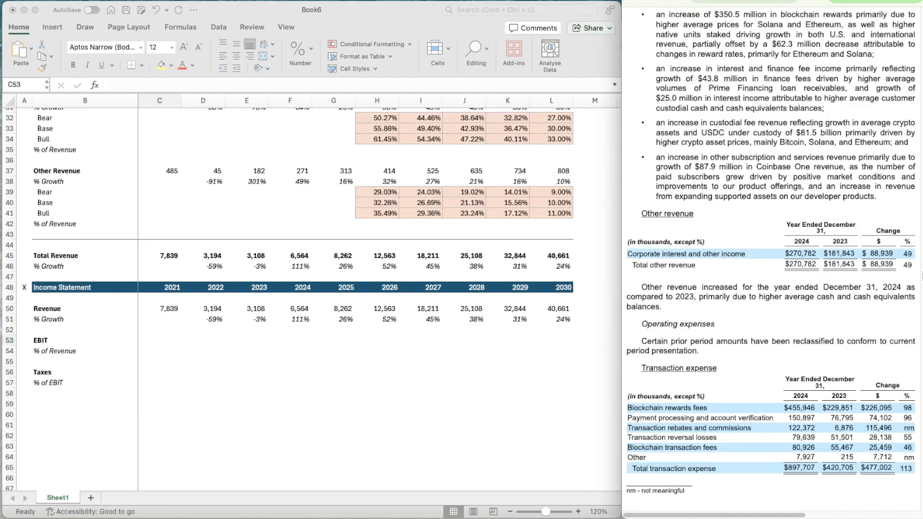
left_click(764, 1)
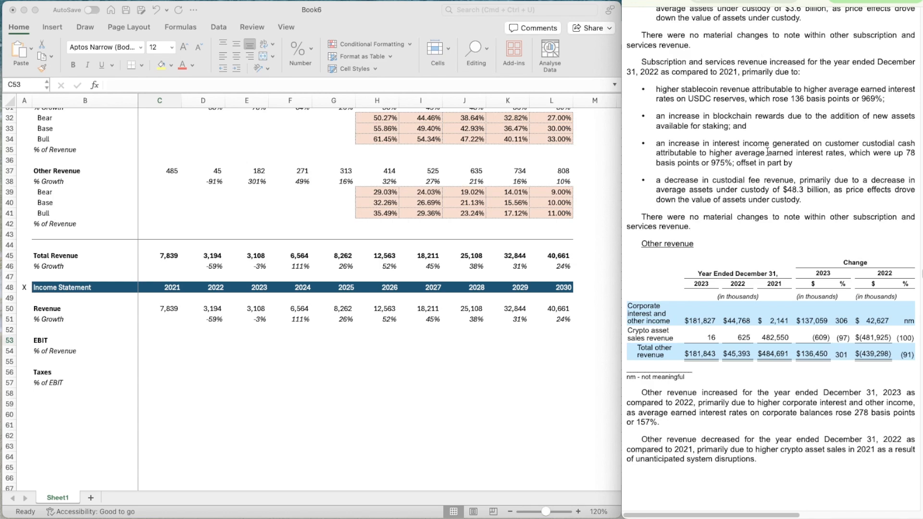
scroll(767, 152, "up", 15)
scroll(768, 155, "down", 2)
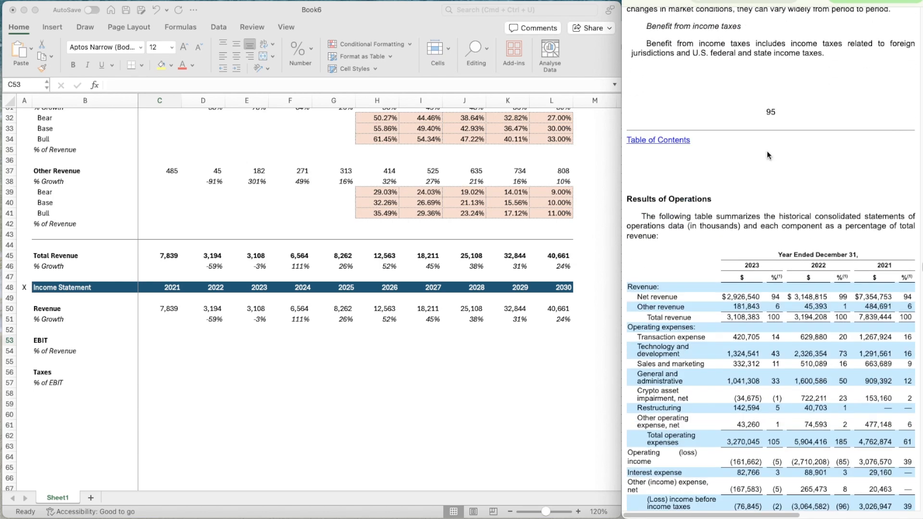
scroll(767, 155, "down", 4)
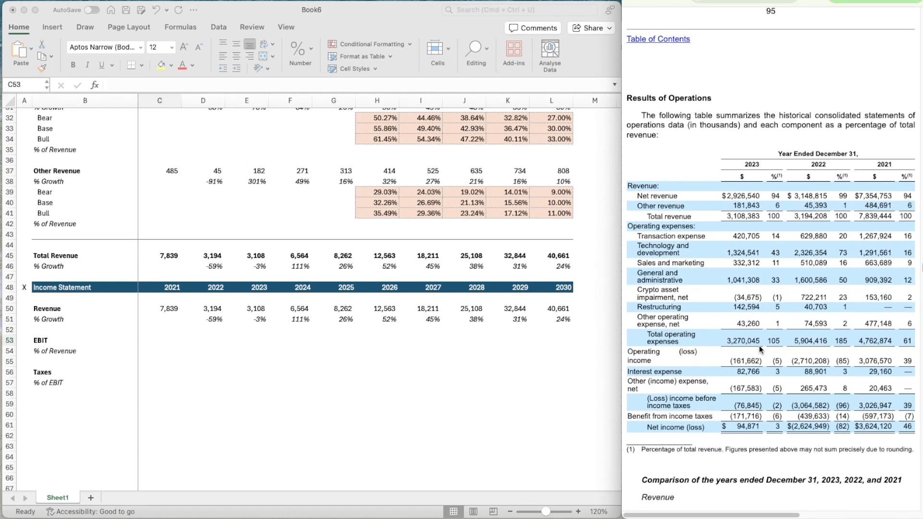
scroll(760, 345, "down", 1)
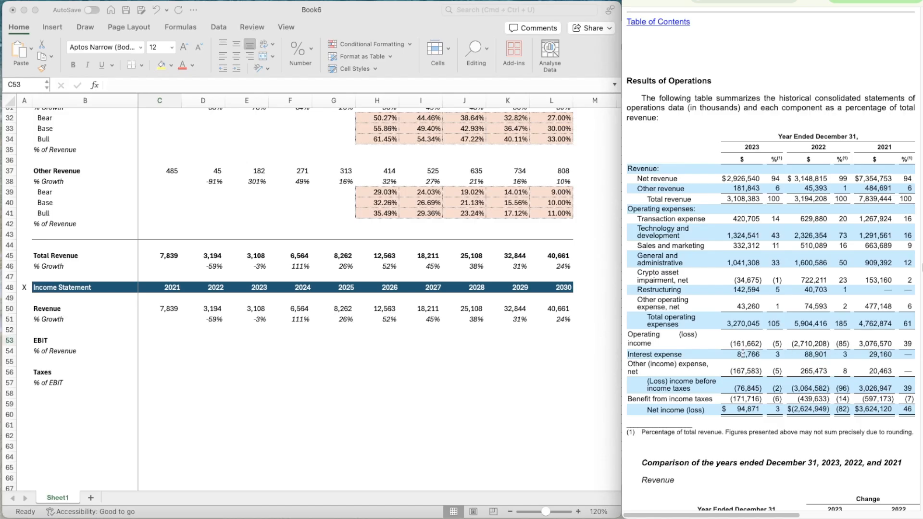
Copy the cell formatting of the Revenue figures in row 50 onto the EBIT row 53 and the Taxes row 56
left_click(160, 344)
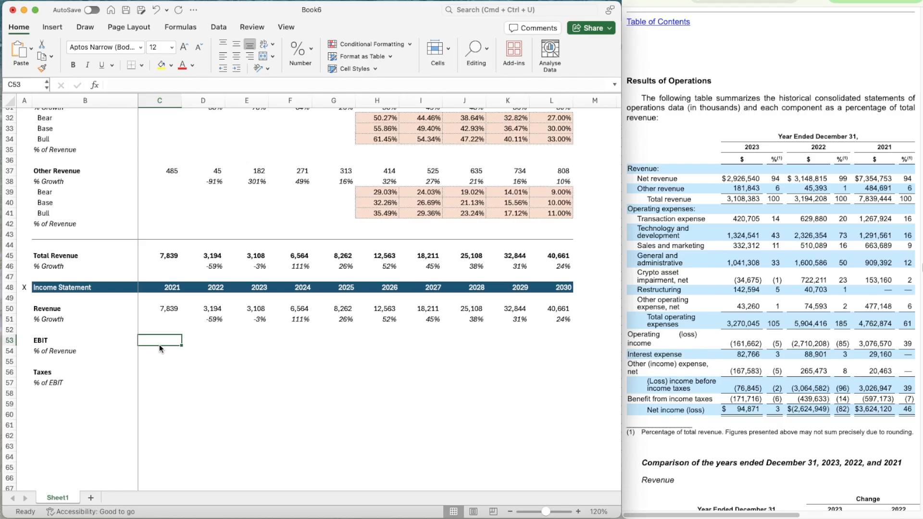
key("Up")
key("Up")
key("Up")
key("shift+Right")
key("shift+Right")
key("shift+Right")
key("shift+Right")
key("shift+Right")
key("shift+Right")
key("shift+Right")
key("shift+Right")
key("shift+Right")
key("shift+Right")
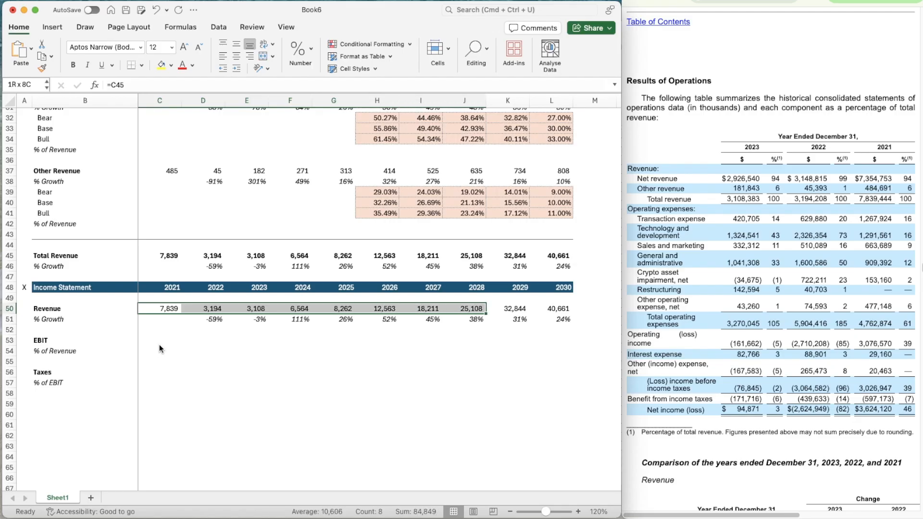
key("shift+Left")
key("super+shift+c")
left_click(160, 344)
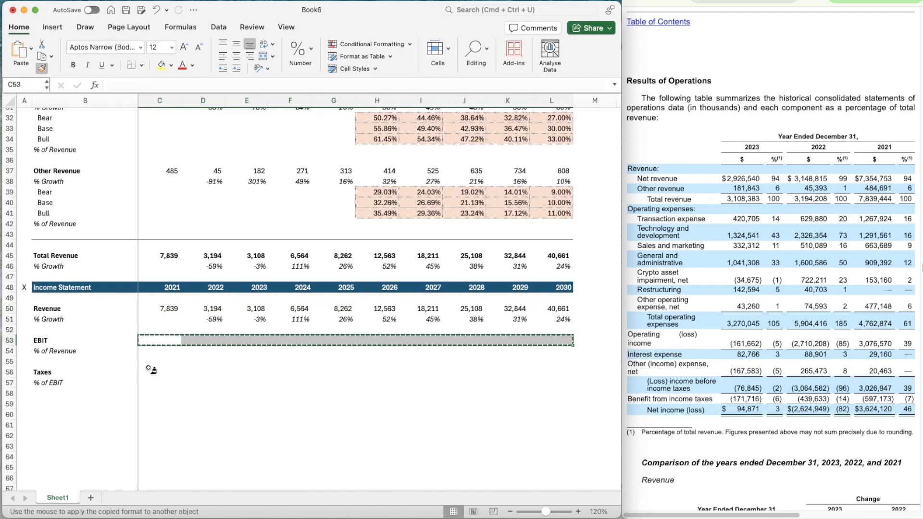
left_click(156, 373)
Enter the 2021 operating income of 3076.570 as EBIT in C53
left_click(157, 328)
key("Down")
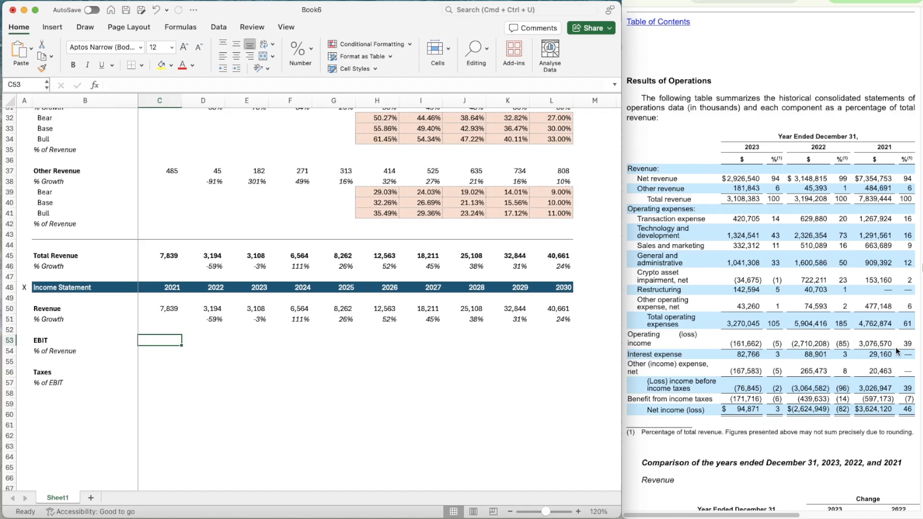
type("30")
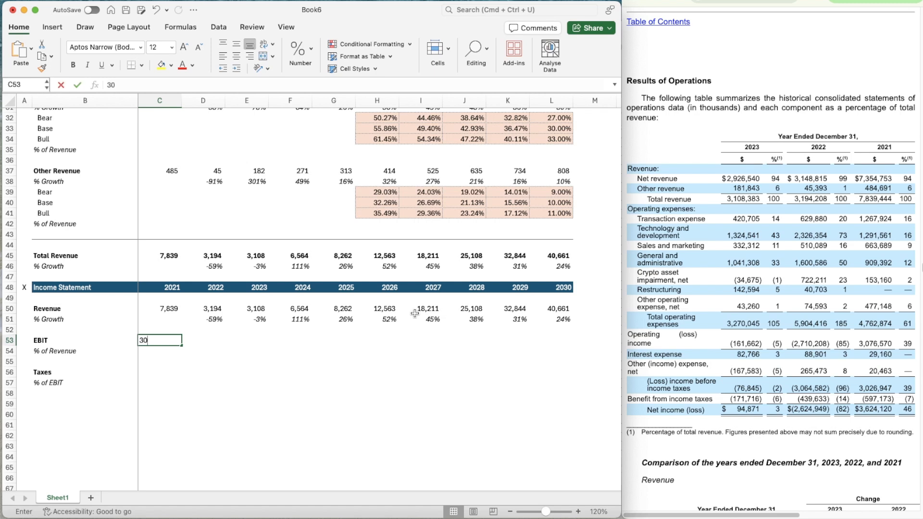
type("76")
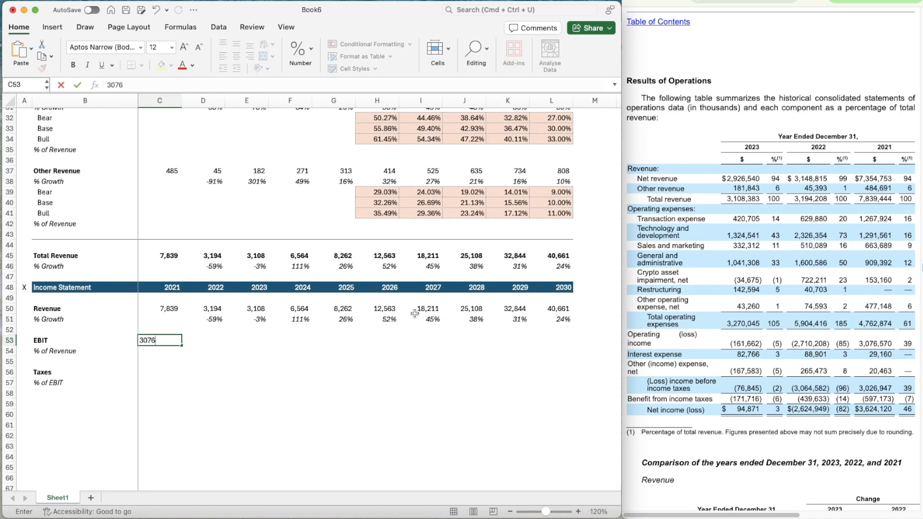
type(".570")
key("Tab")
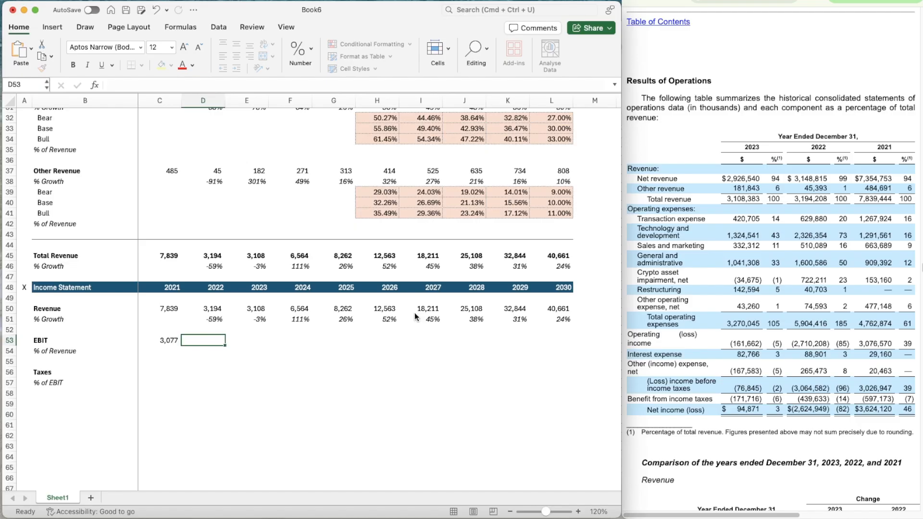
Enter the operating losses as EBIT: -2710.208 for 2022 in D53 and -161.662 for 2023 in E53
type("-")
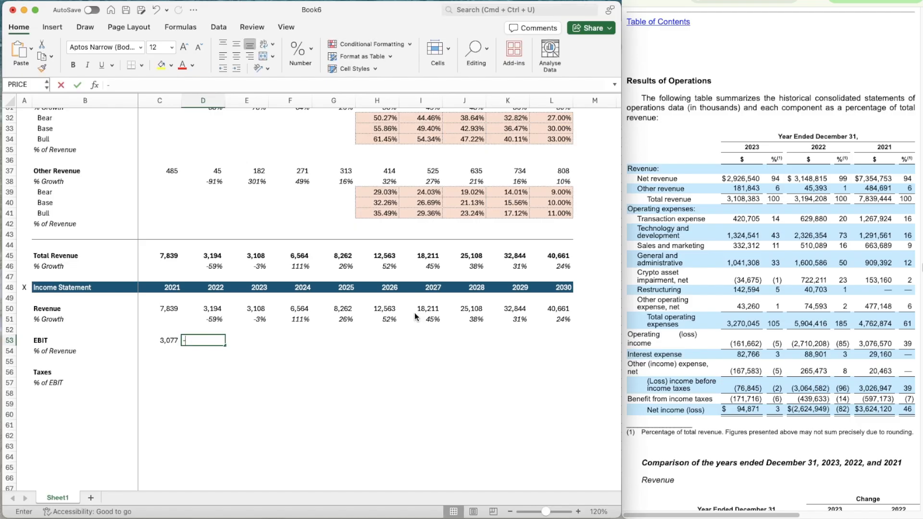
type("2710.208")
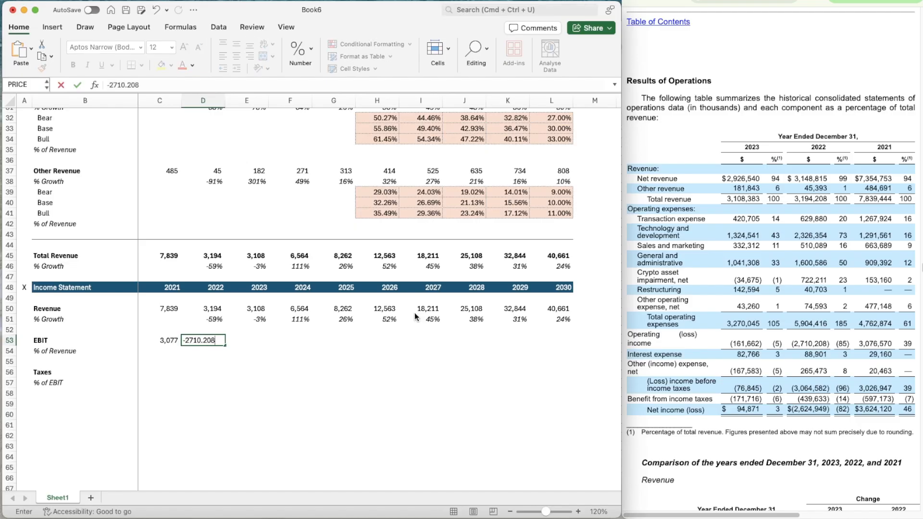
key("Tab")
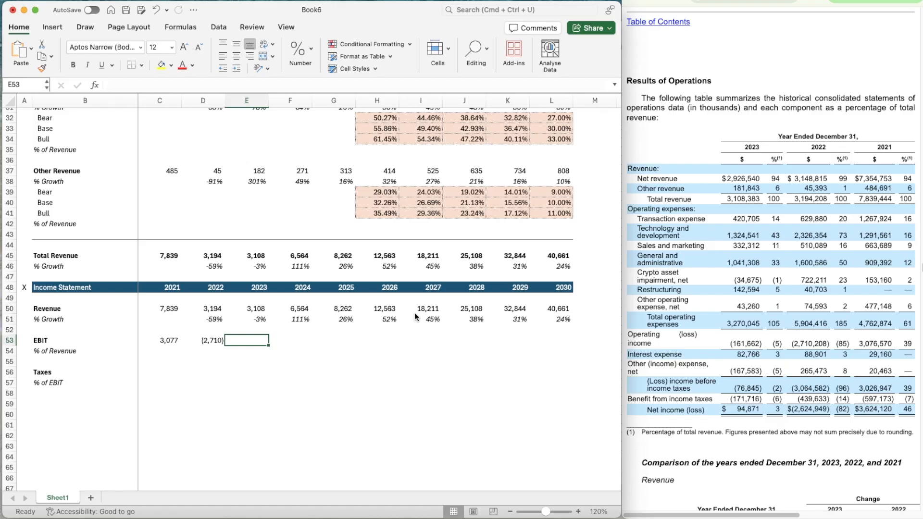
type("-")
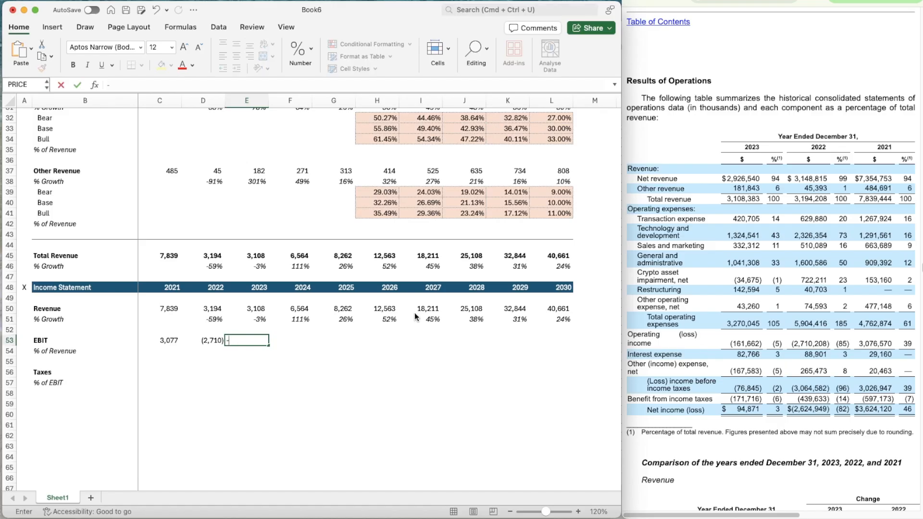
type("161.662")
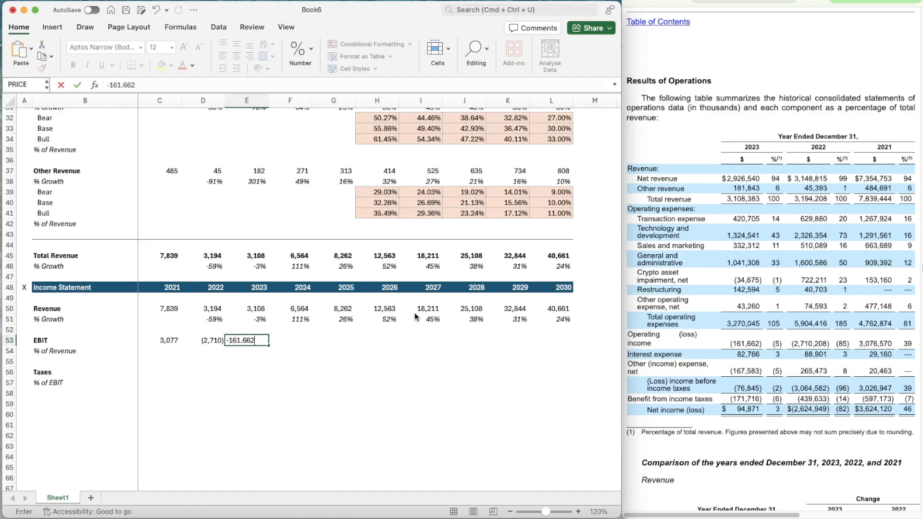
key("Tab")
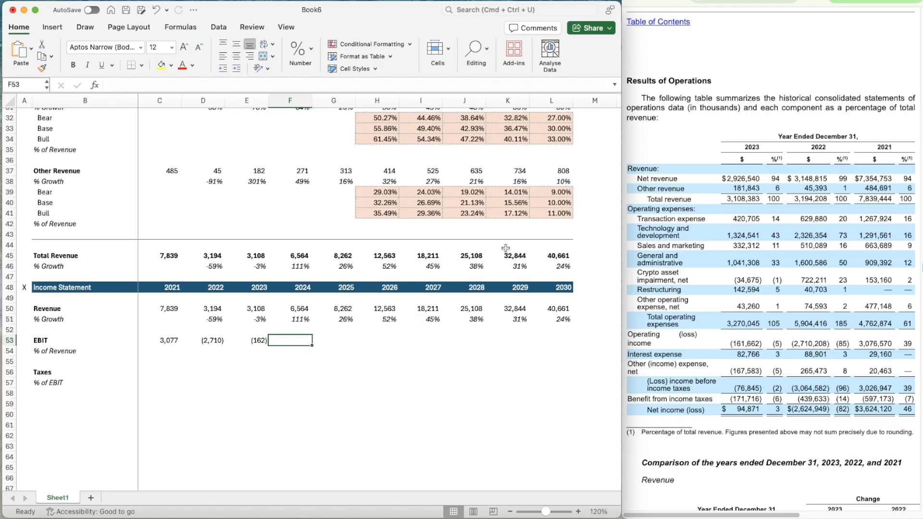
Look up the 2024 operating income in the 2024 annual filing and enter 2307.160 as EBIT in F53
left_click(745, 1)
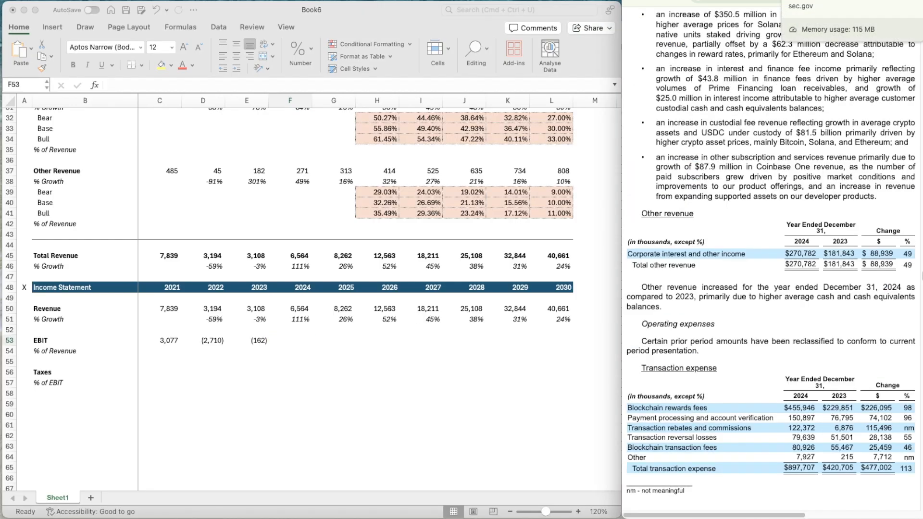
scroll(791, 284, "down", 15)
scroll(791, 283, "up", 20)
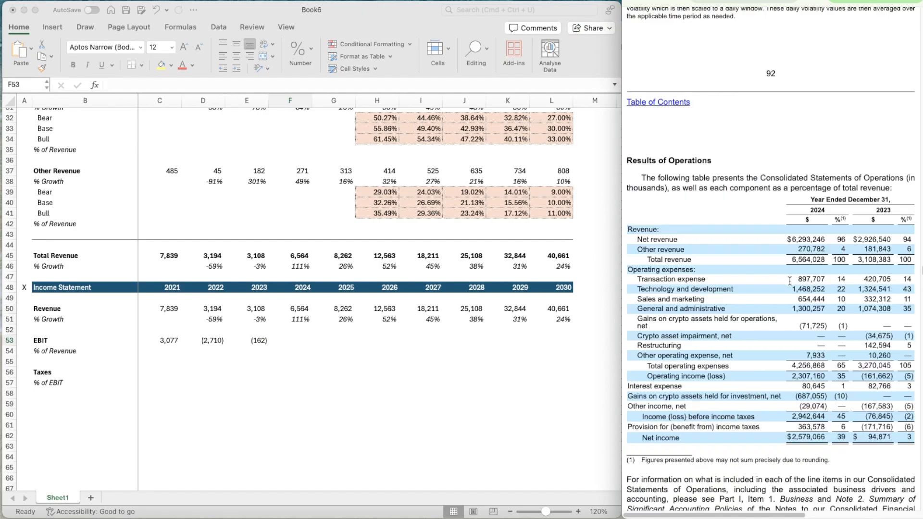
scroll(790, 282, "up", 20)
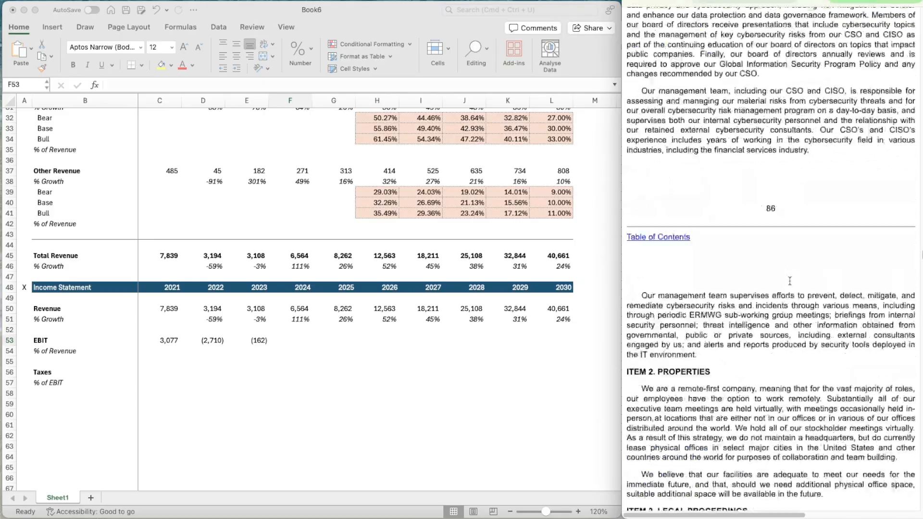
scroll(791, 284, "down", 15)
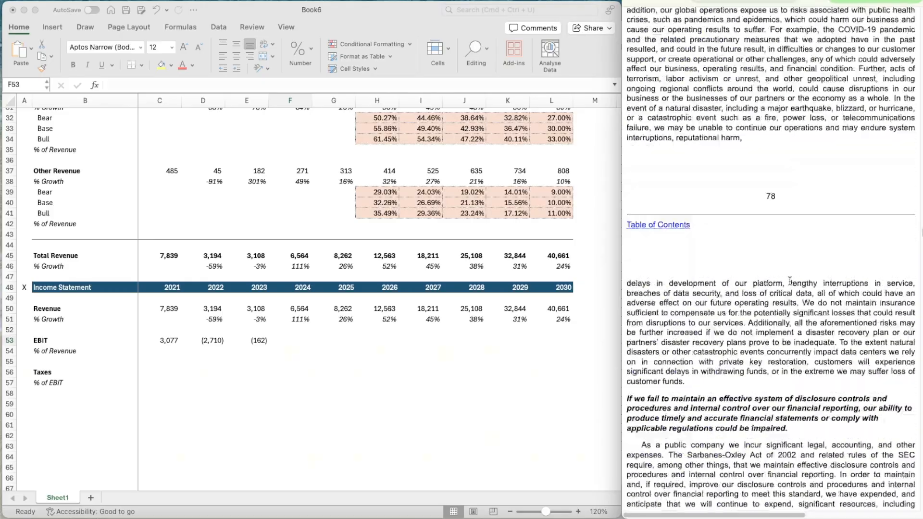
scroll(790, 281, "down", 20)
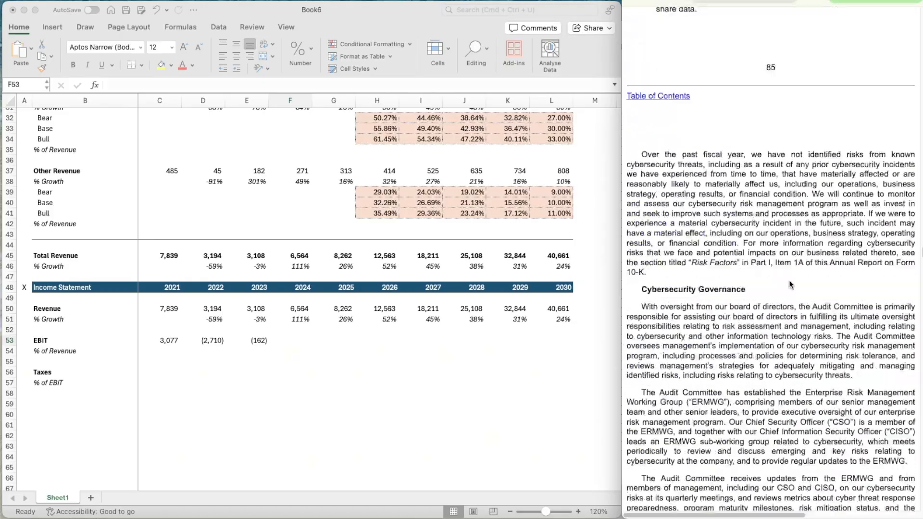
scroll(791, 284, "down", 20)
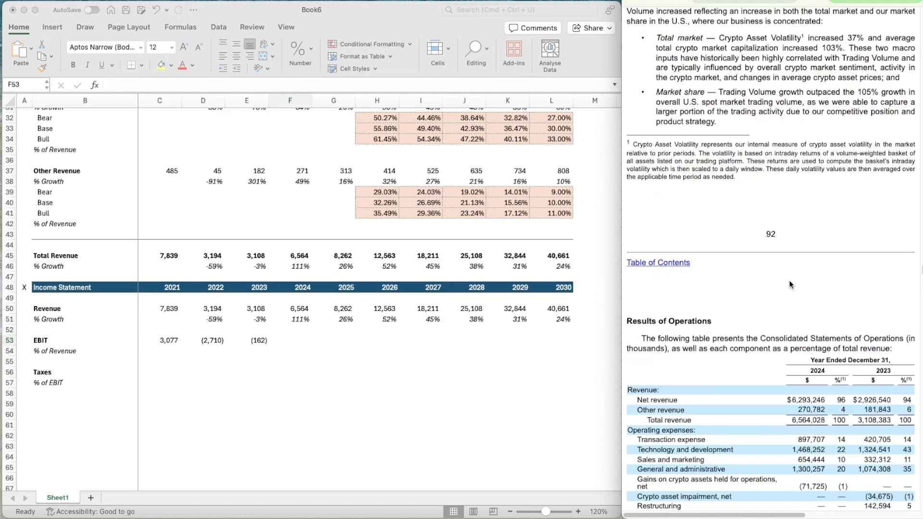
scroll(791, 284, "down", 10)
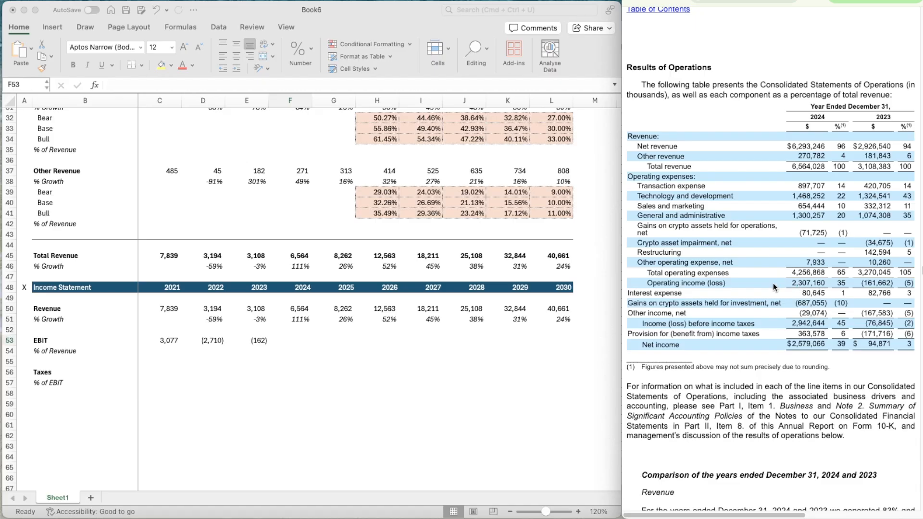
left_click(297, 342)
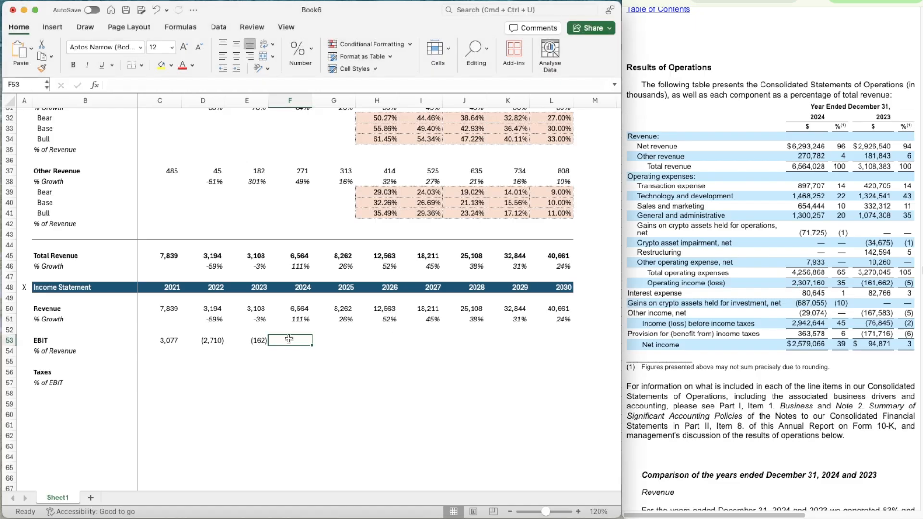
type("2307.160")
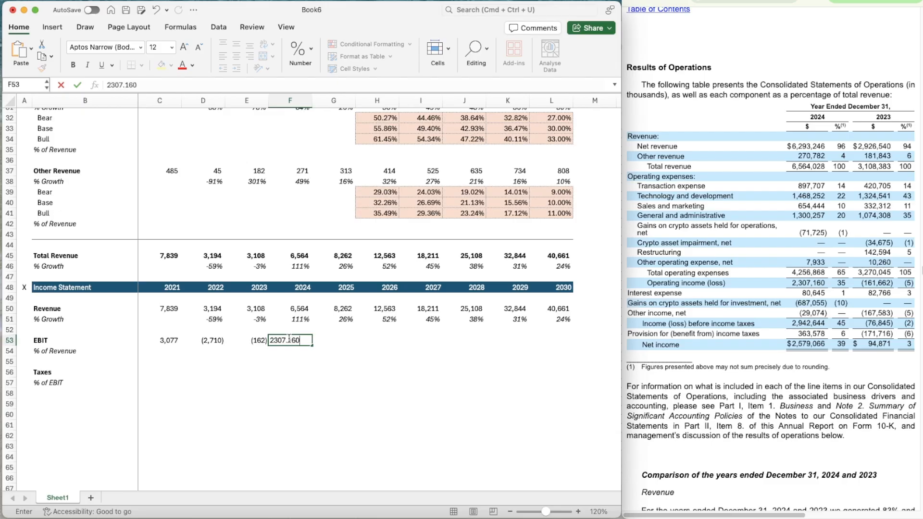
key("Tab")
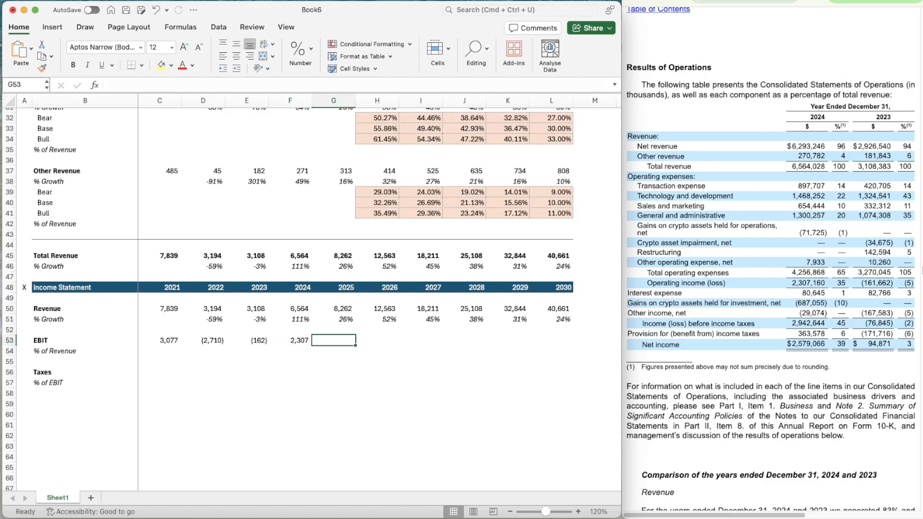
Calculate in F55 the ratio of full-year to nine-month 2024 operating income from the quarterly filing with =F53/1273.091
left_click(813, 1)
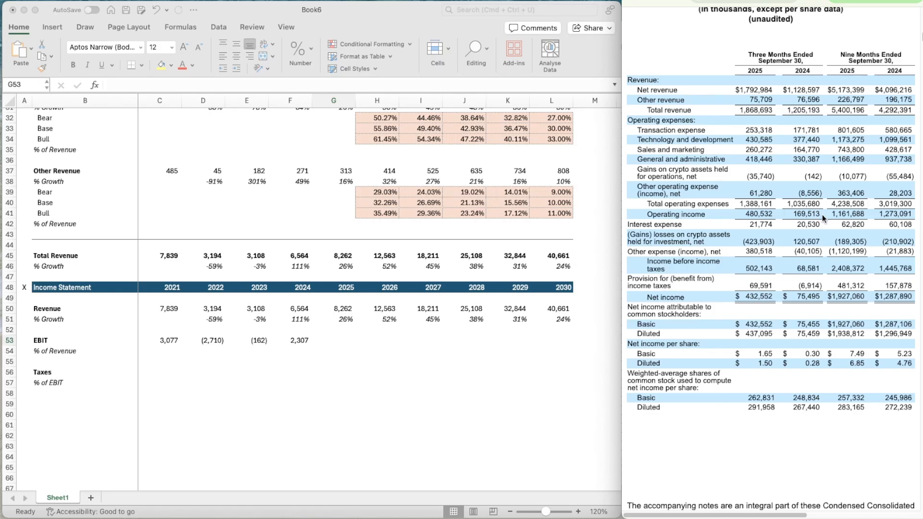
left_click(304, 359)
double_click(296, 359)
type("=")
key("Up")
key("Up")
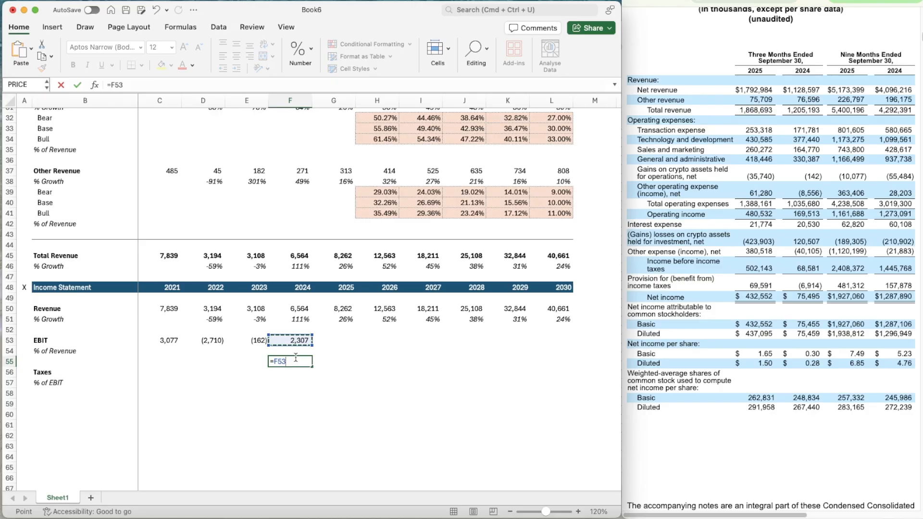
type("/1273.091")
key("Tab")
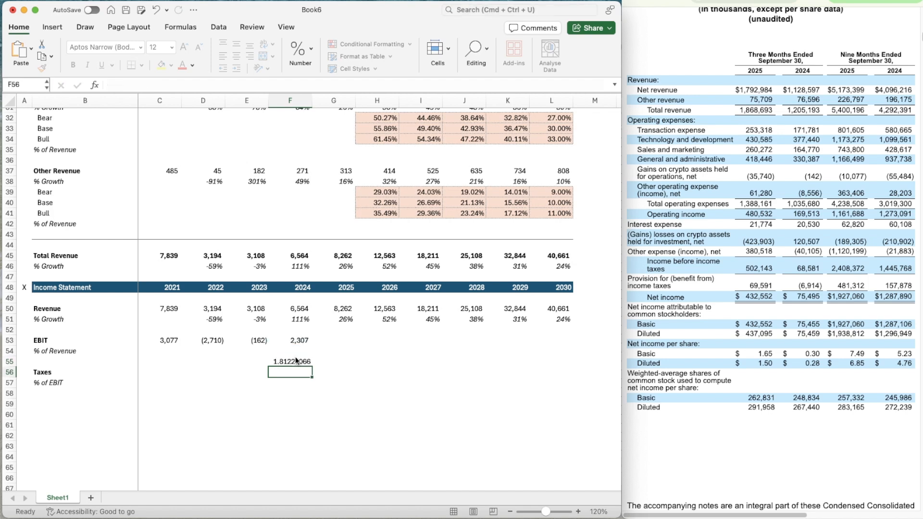
Estimate the 2025 EBIT in G53 by annualizing the nine-month operating income with =1161.688*1.81225066
key("Up")
key("Up")
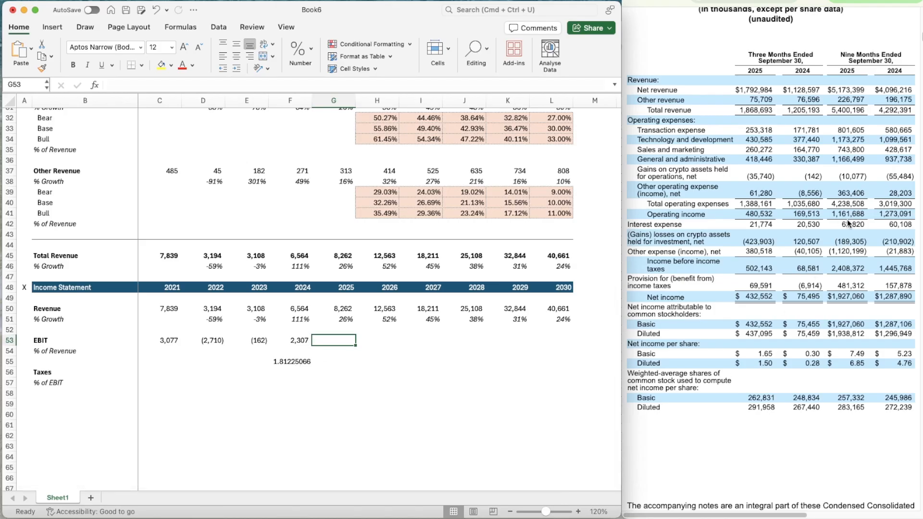
double_click(335, 341)
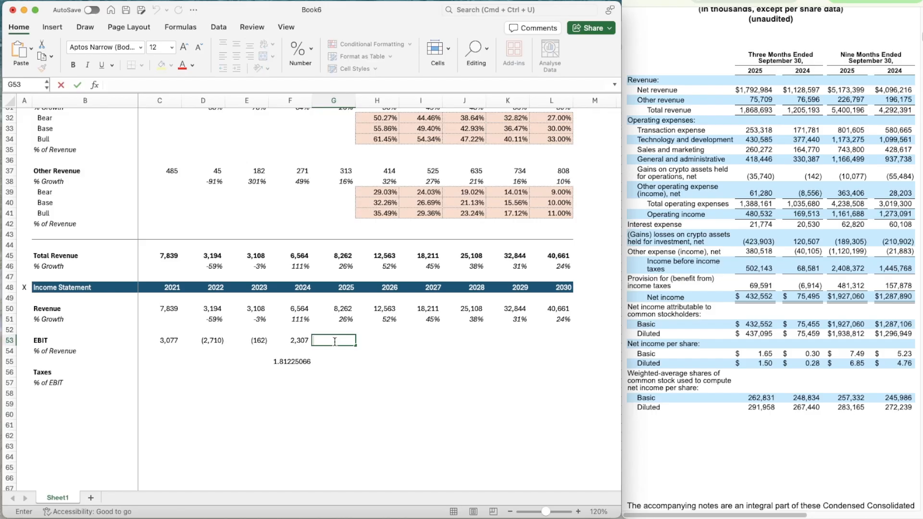
type("=116")
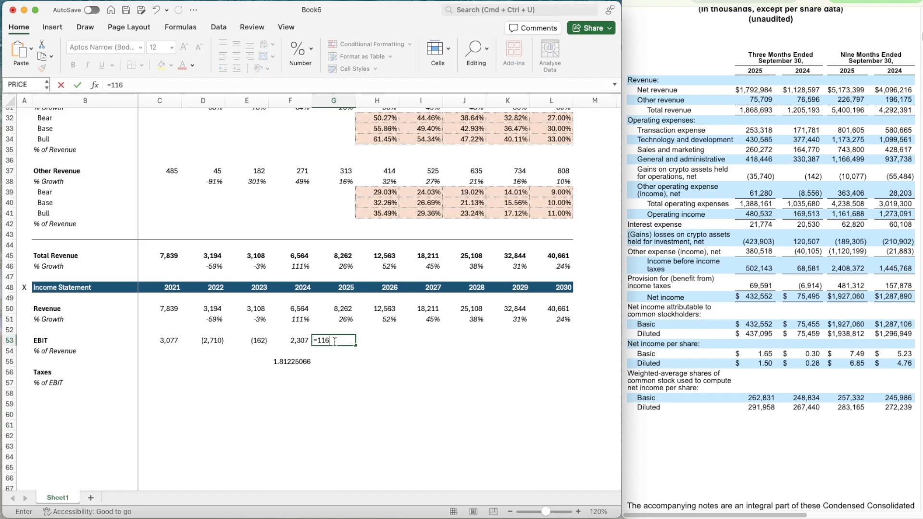
type("1.688*1.81225066")
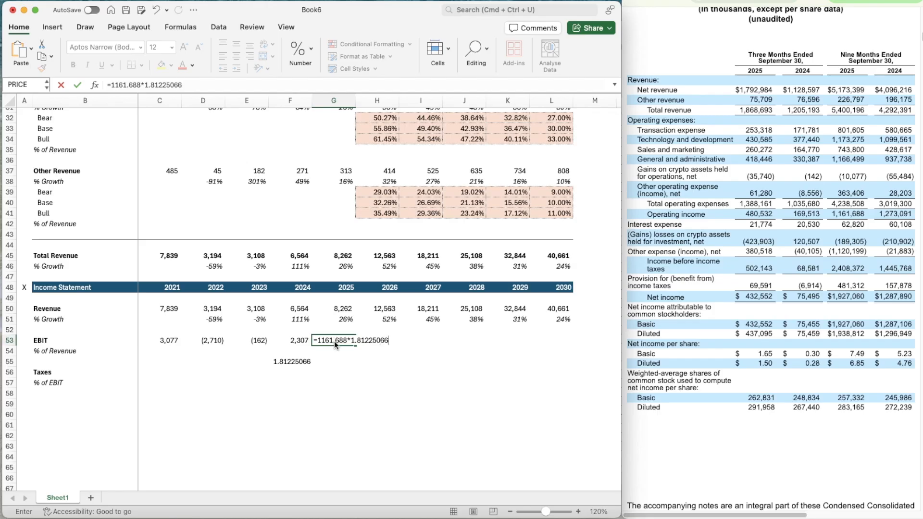
key("Return")
Clear the full-year to nine-month ratio from the helper cell F55
key("Left")
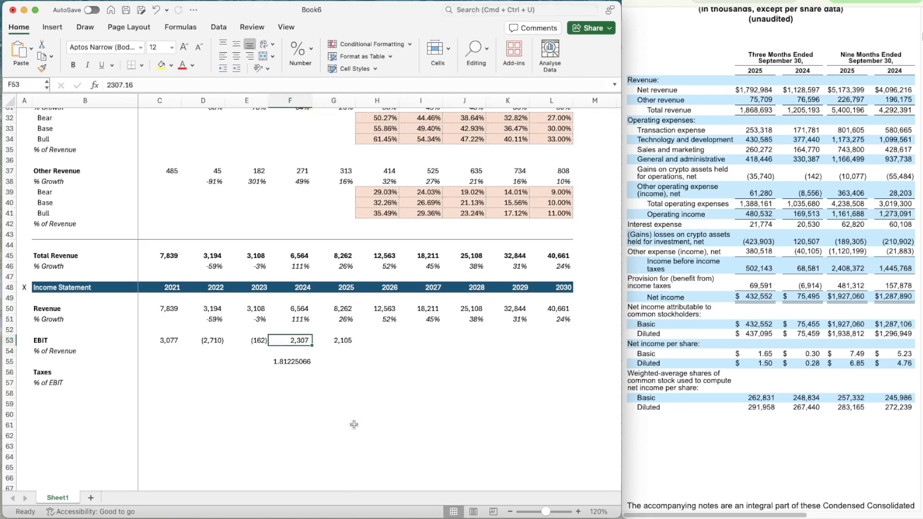
key("Down")
key("Delete")
Calculate the 2021 EBIT as a percentage of revenue in C54 with =C53/C50
key("Up")
key("Left")
key("Left")
key("Left")
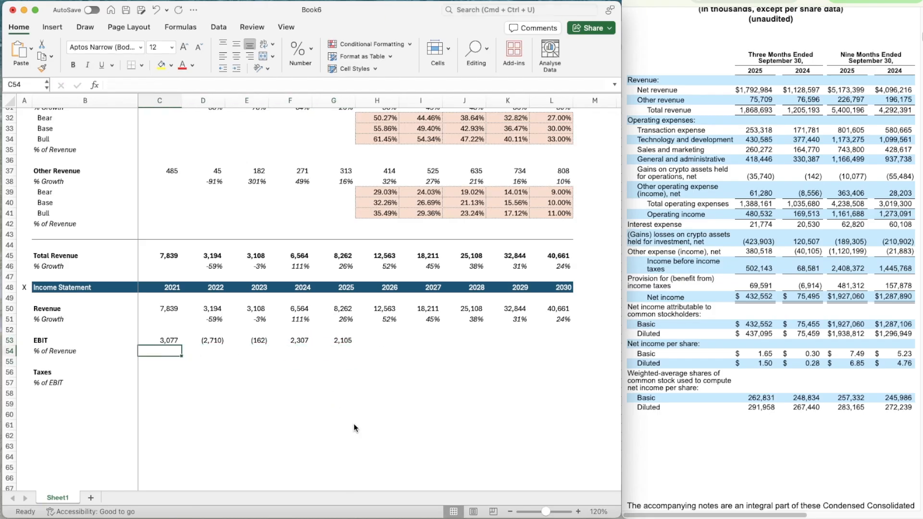
type("=")
key("Up")
type("/")
key("Up")
key("Up")
key("Up")
key("Up")
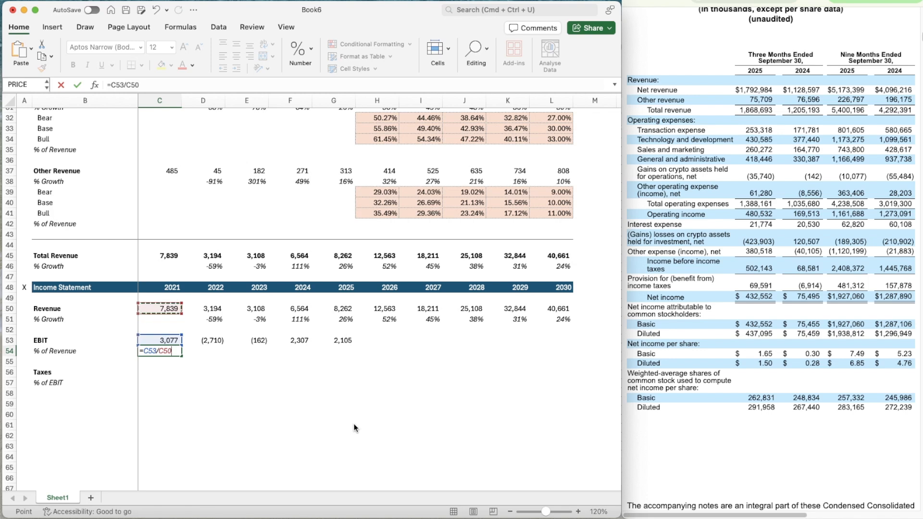
key("Return")
Apply the percentage formatting of the 2022 revenue growth cell D51 to the EBIT margin in C54
left_click(213, 309)
left_click(212, 319)
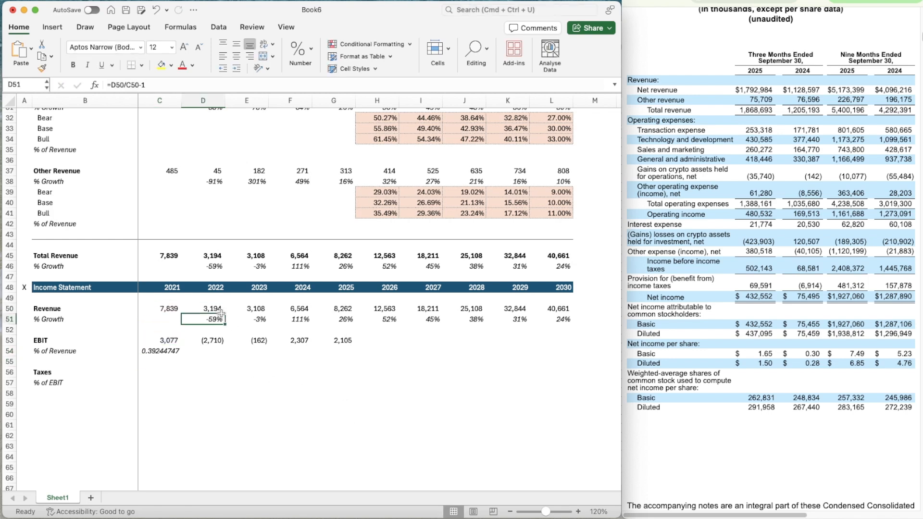
left_click(42, 68)
left_click(158, 352)
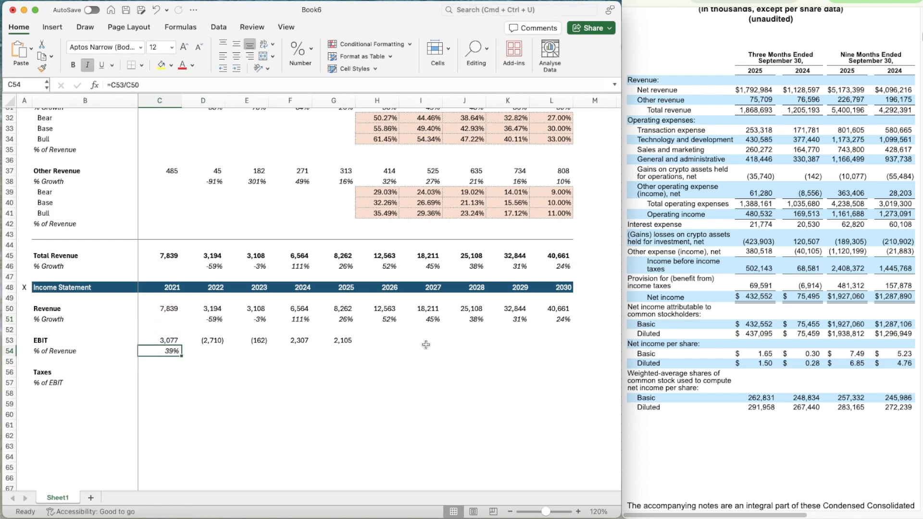
Copy the EBIT margin formula from C54 across to the 2025 column, through G54
key("super+c")
key("shift+Right")
key("shift+Right")
key("shift+Right")
key("shift+Right")
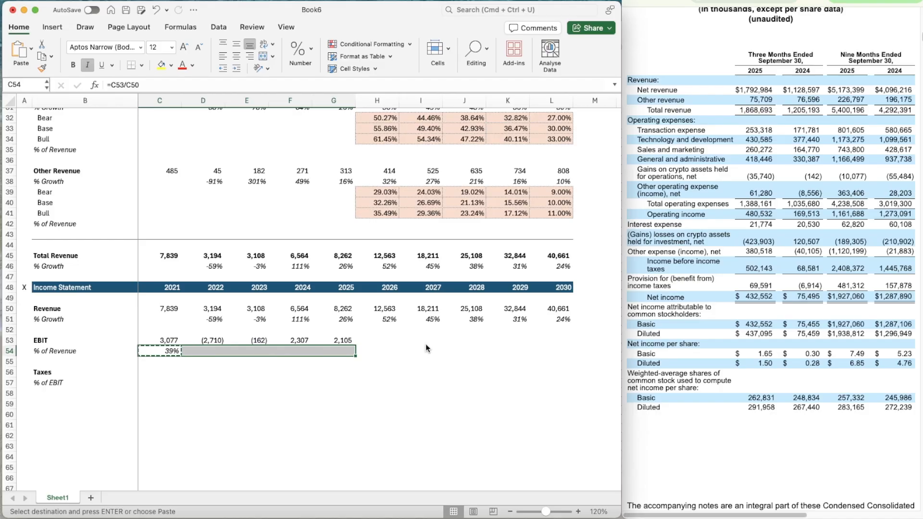
key("super+v")
Project the 2026 EBIT margin in H54 as the average of the three preceding years with =AVERAGE(E54:G54)
key("Right")
key("Right")
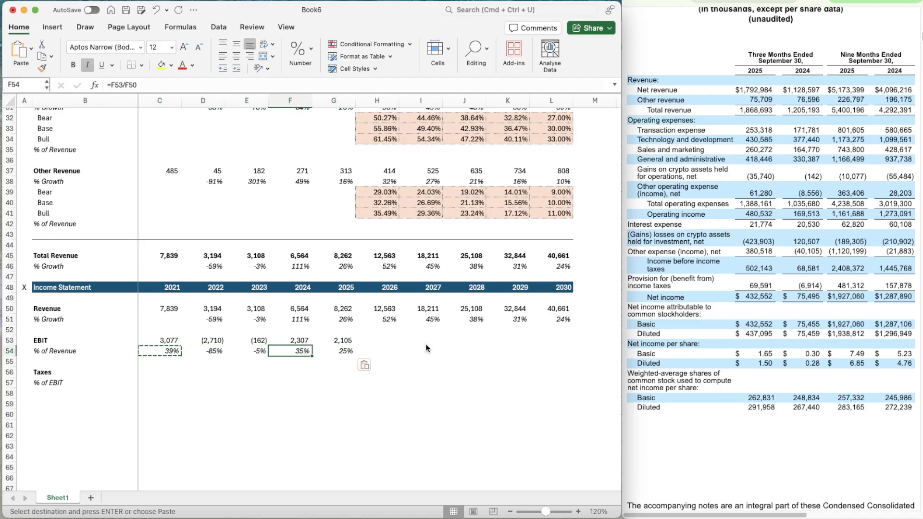
key("Right")
key("Right")
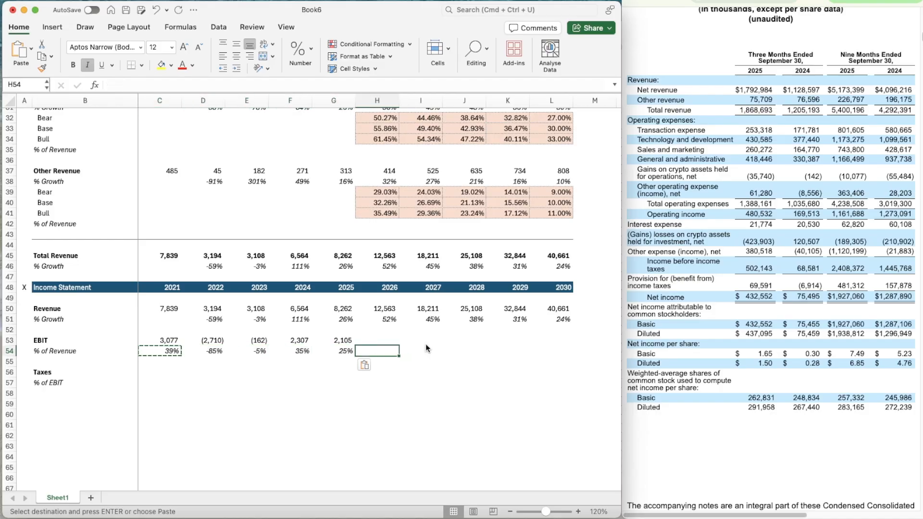
type("=av")
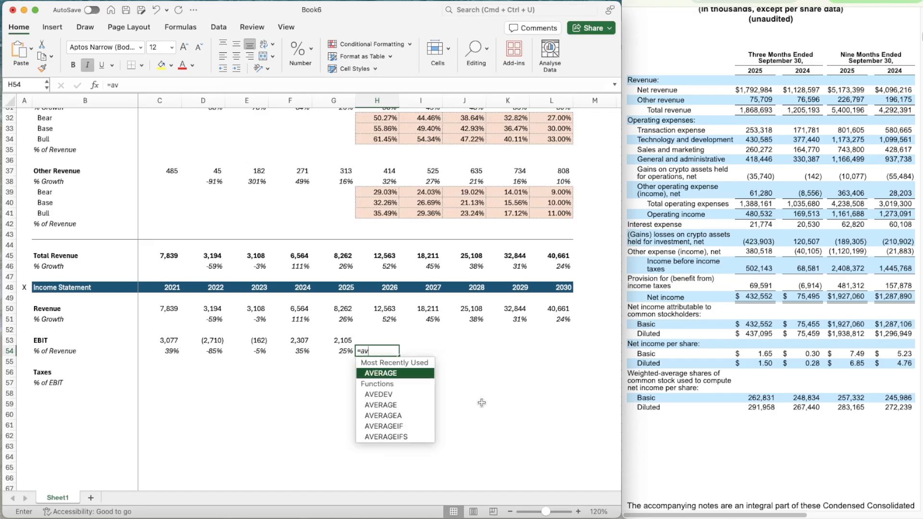
key("Tab")
key("Left")
key("shift+Left")
key("shift+Left")
key("Return")
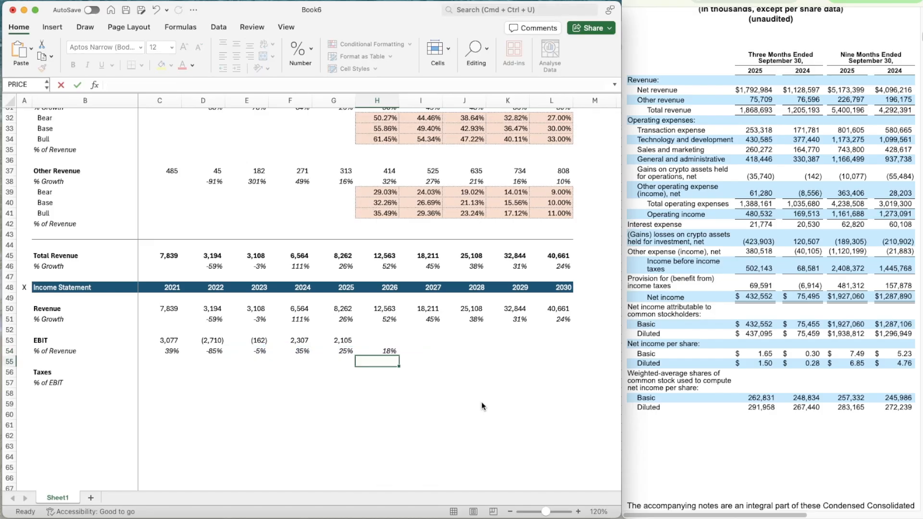
Copy the average EBIT margin formula from H54 across to 2030, through L54
key("Up")
key("super+c")
key("shift+Right")
key("shift+Right")
key("shift+Right")
key("shift+Right")
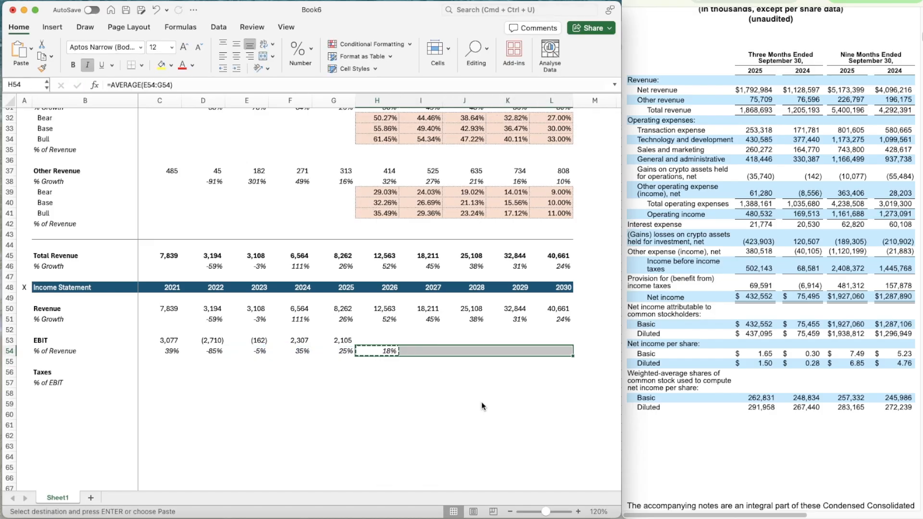
key("super+v")
Calculate the 2026 EBIT in H53 as revenue times EBIT margin with =H50*H54
key("Up")
type("=")
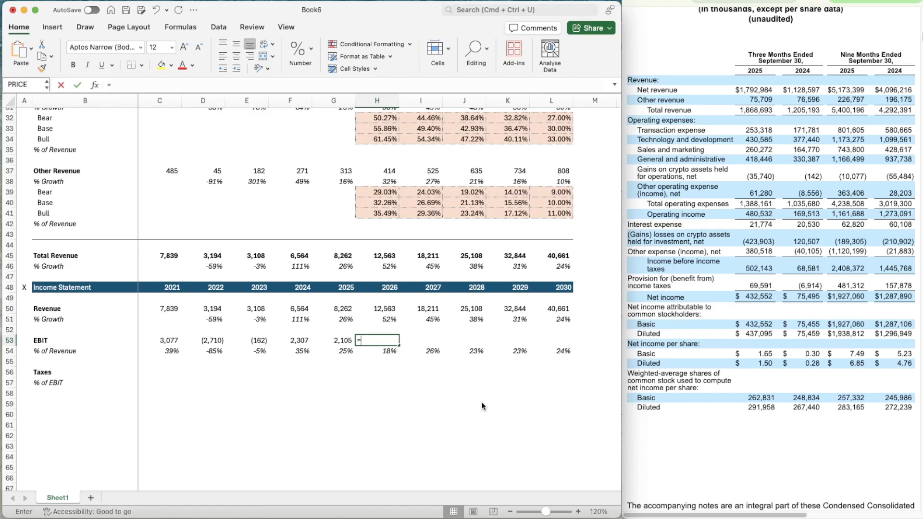
key("Up")
key("Up")
key("Up")
type("*")
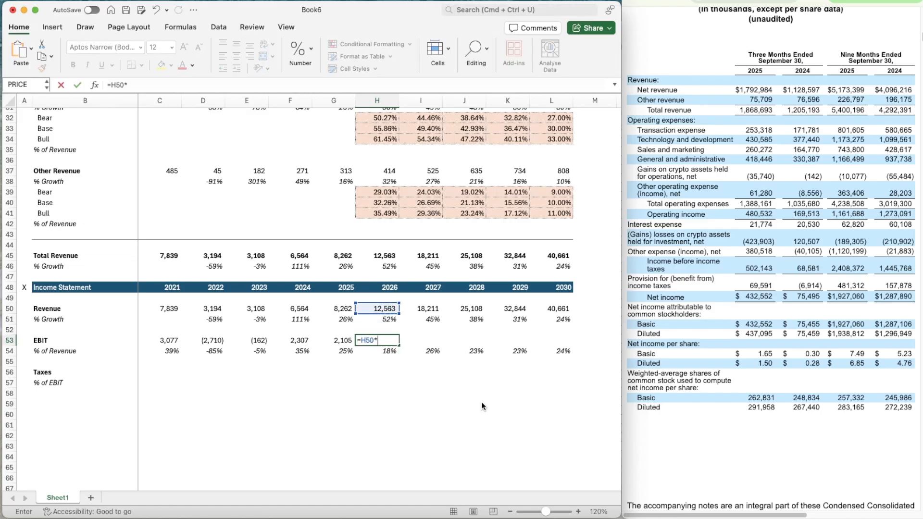
key("Down")
key("Return")
Copy the projected EBIT formula from H53 across to 2030, through L53
key("Up")
key("Left")
key("Right")
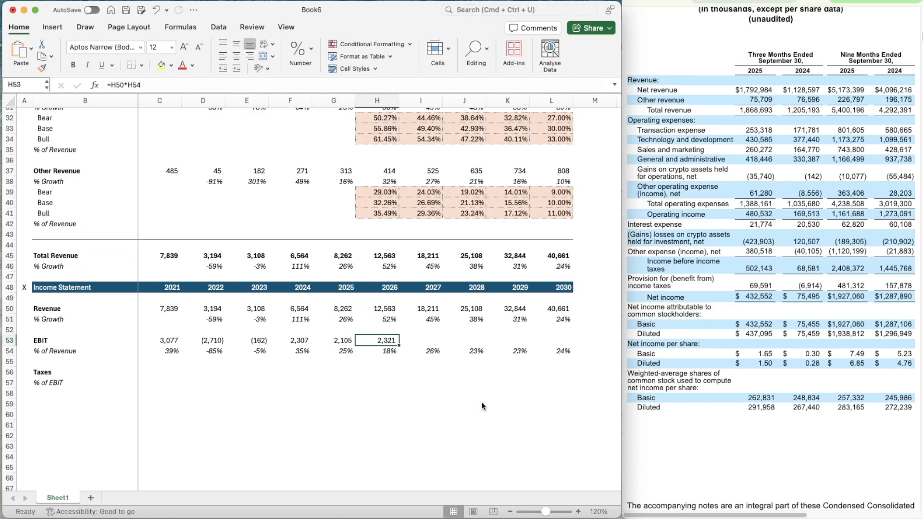
key("super+c")
key("shift+Right")
key("shift+Right")
key("shift+Right")
key("shift+Right")
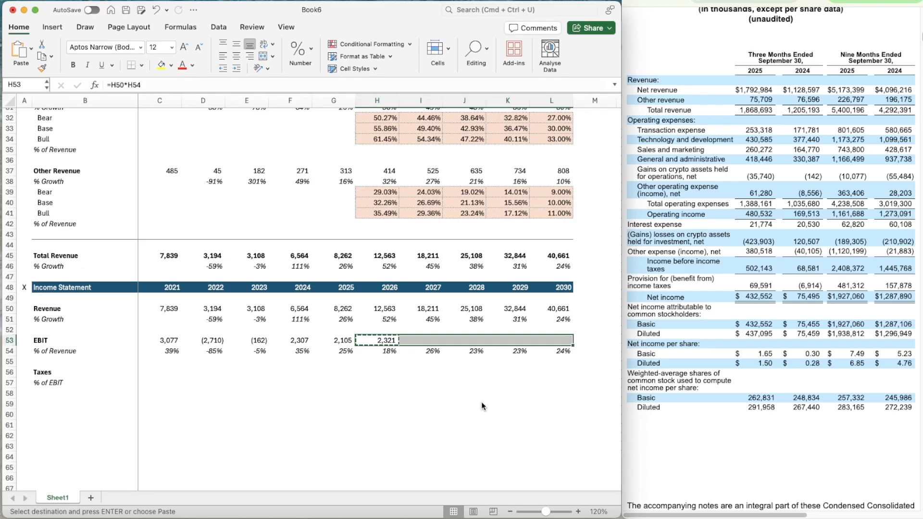
key("super+v")
Look up the 2021 income tax in the annual filing's results of operations and enter =597.173 as Taxes in C56
key("Down")
key("Down")
key("Down")
key("Left")
key("Left")
key("Left")
key("Left")
key("Left")
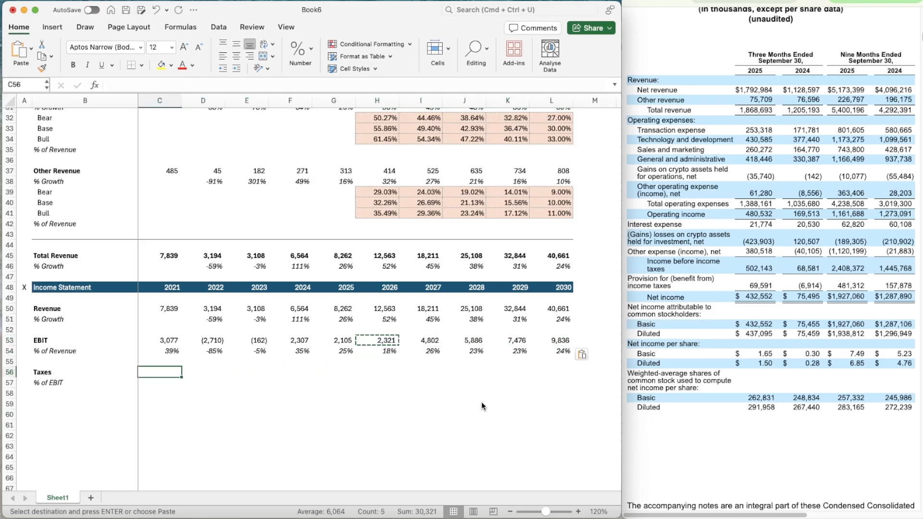
scroll(814, 251, "up", 1)
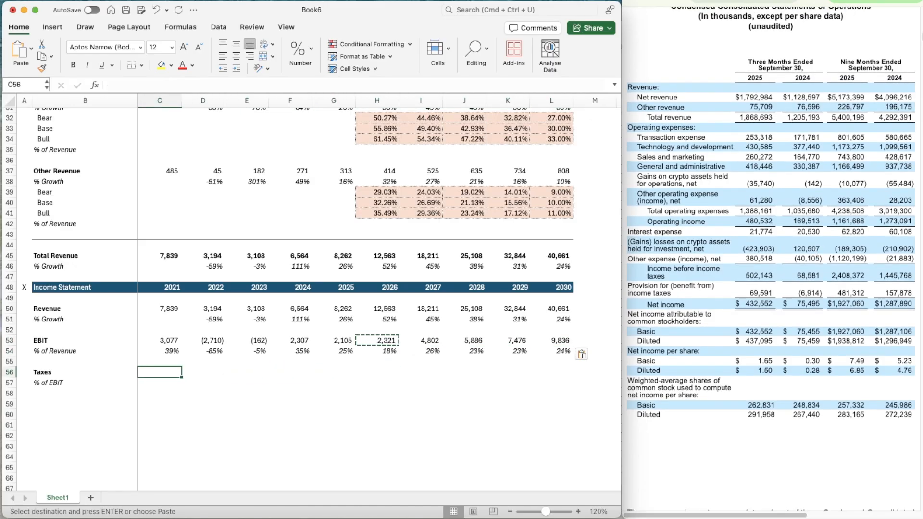
left_click(836, 1)
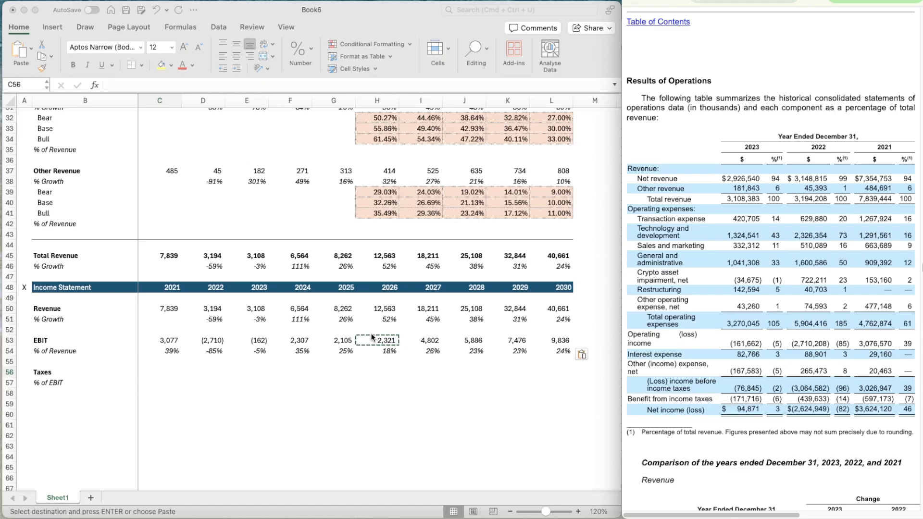
left_click(158, 372)
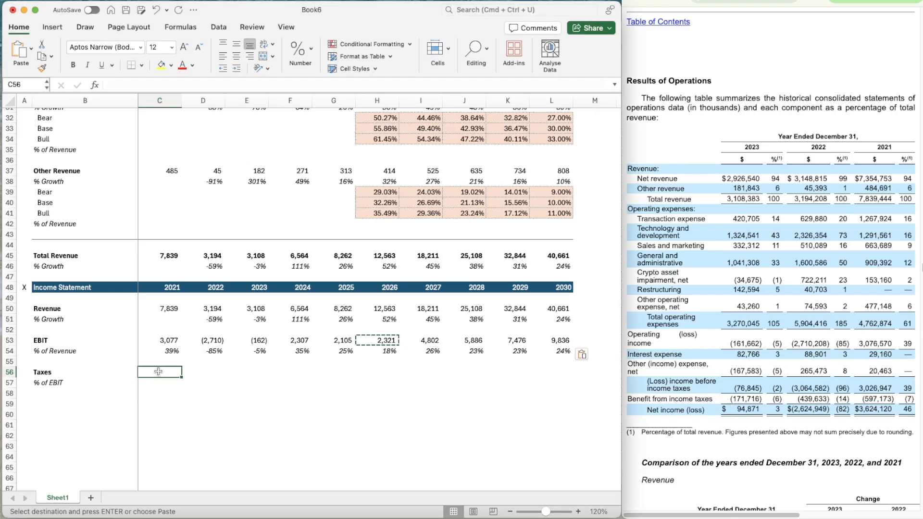
type("=")
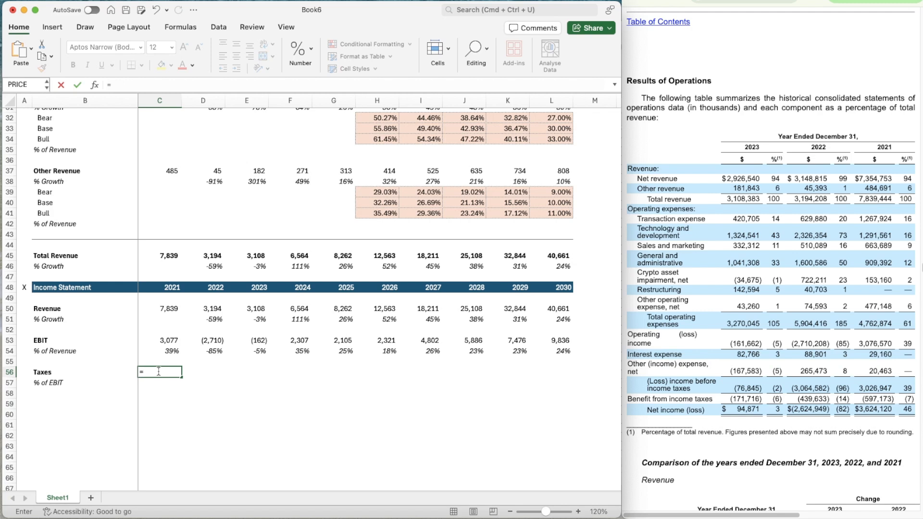
type("597.173")
key("Return")
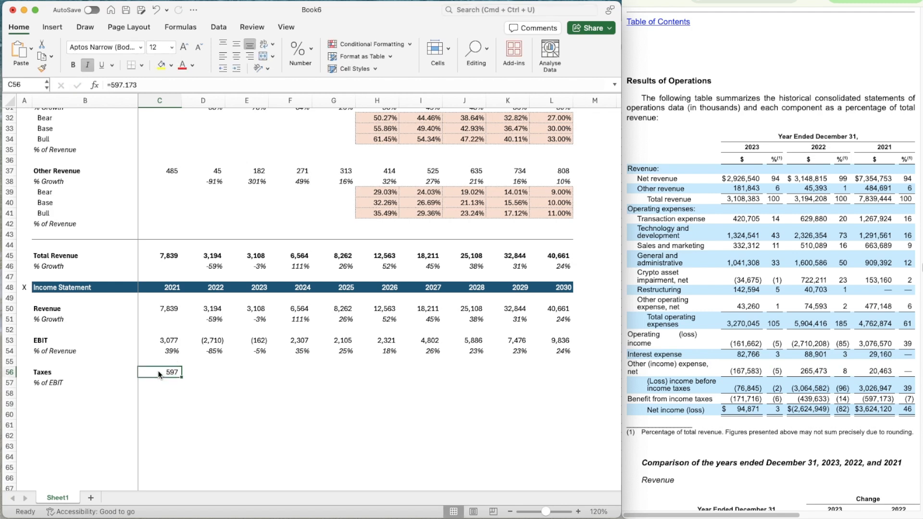
Enter the income tax benefits as Taxes: -439.633 for 2022 in D56 and -171.716 for 2023 in E56
key("Right")
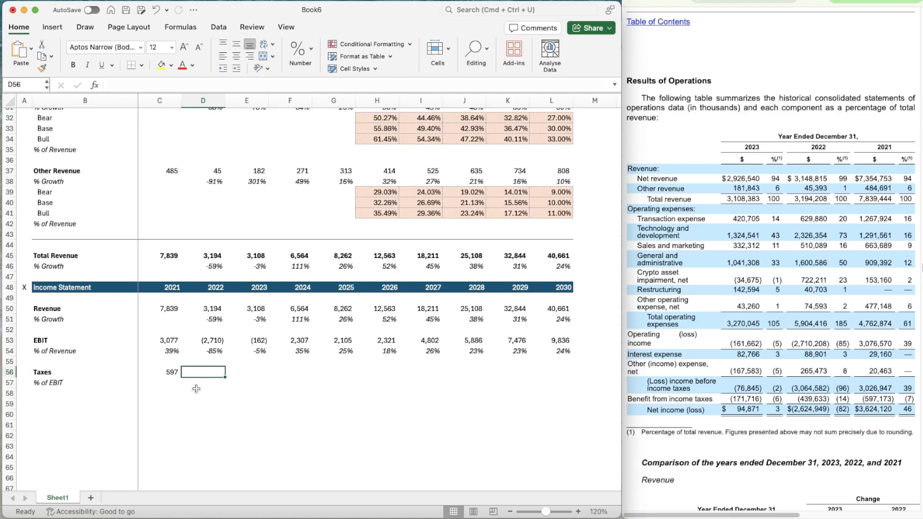
type("-")
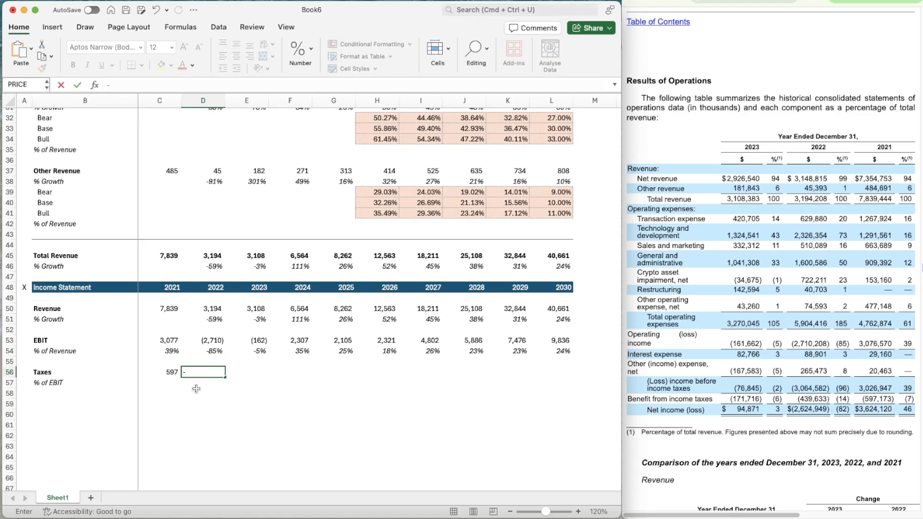
type("439.633")
key("Tab")
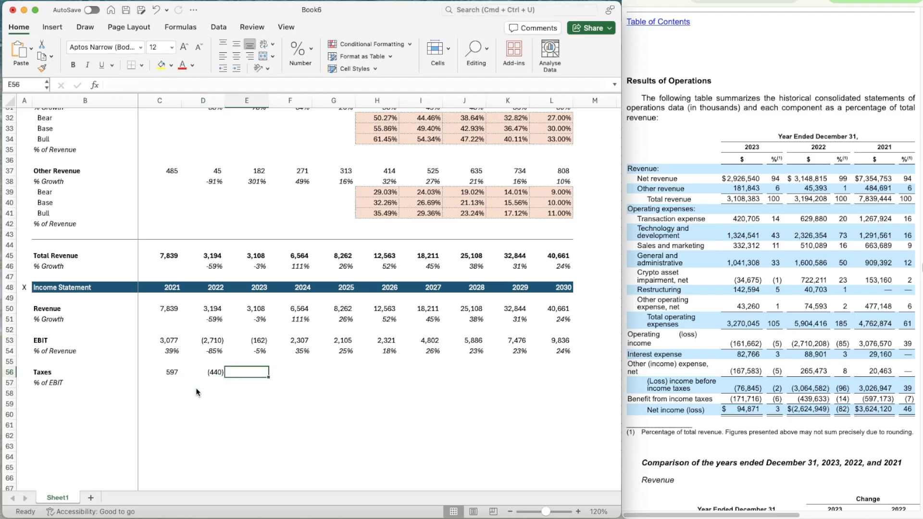
type("-171")
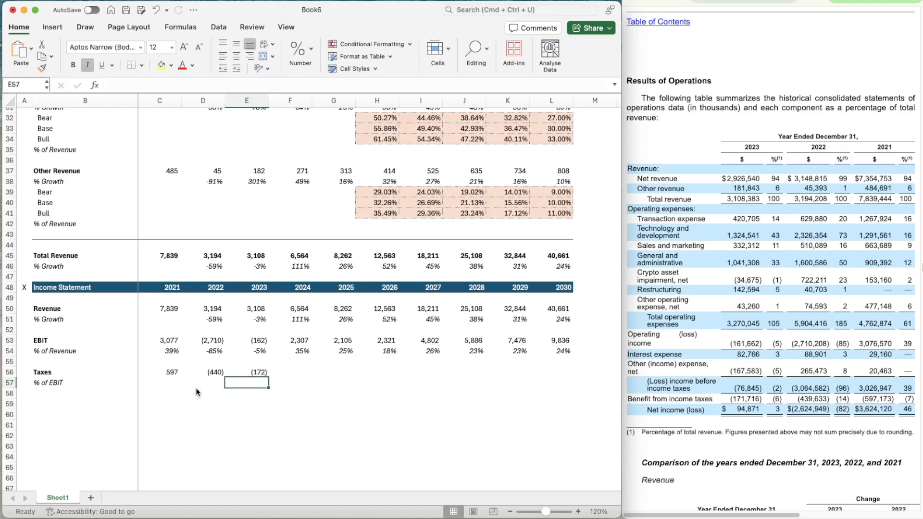
Change the 2021 Taxes in C56 to the negative value =-597.173
left_click(197, 391)
key("Up")
key("Up")
key("Left")
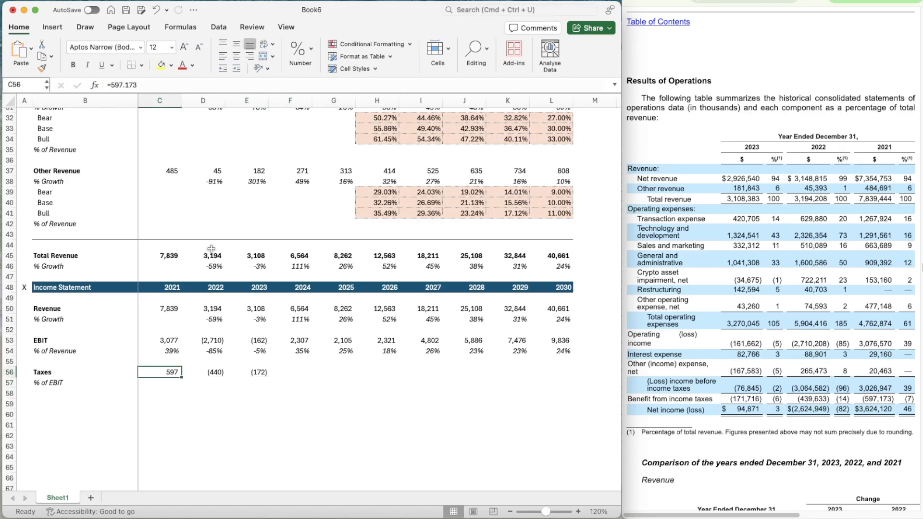
left_click(112, 85)
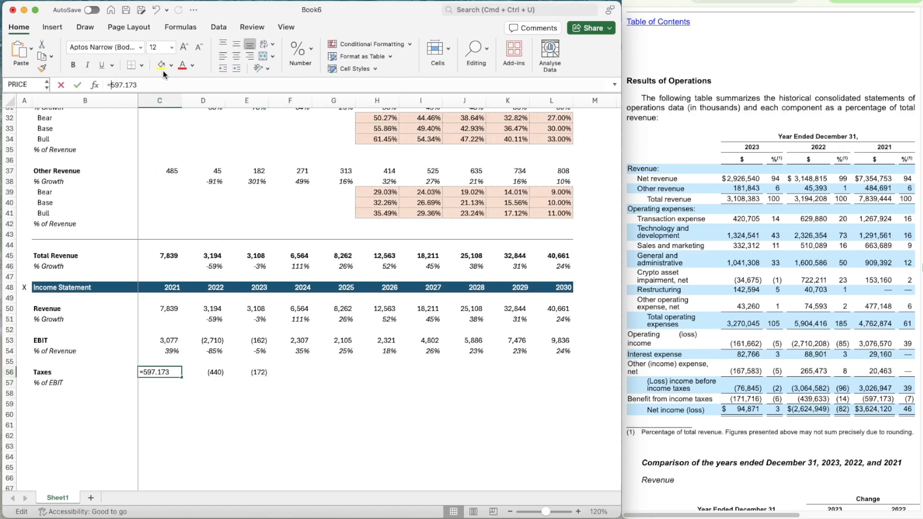
type("-")
key("Return")
Calculate the 2021 taxes as a percentage of EBIT in C57 with =C56/C53
key("Up")
key("Up")
key("Up")
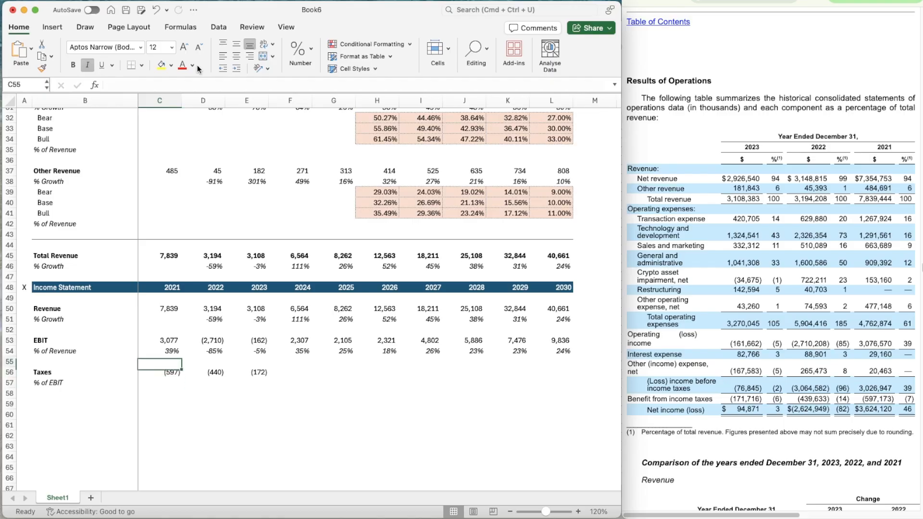
key("Down")
key("Down")
key("Down")
type("=")
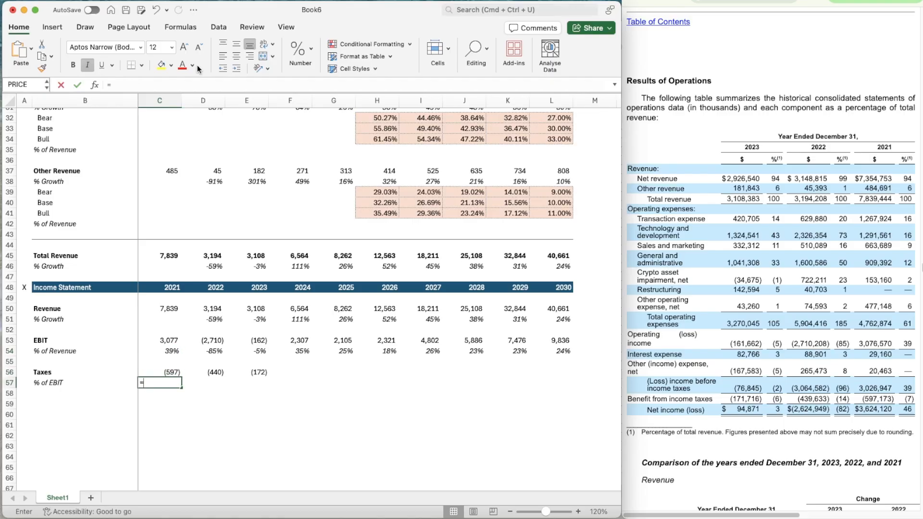
key("Up")
type("/")
key("Up")
key("Up")
key("Up")
key("Up")
key("Return")
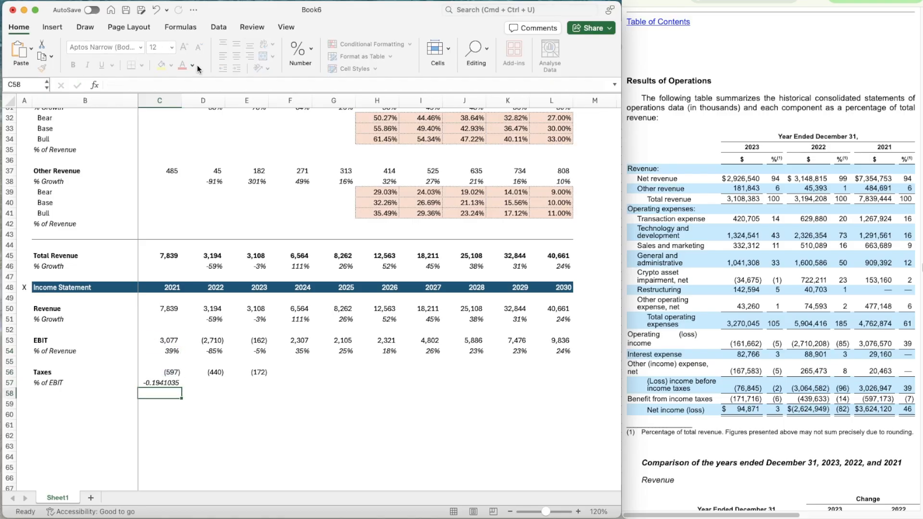
Apply the percentage formatting of the 2021 EBIT margin in C54 to the tax percentage in C57
key("Up")
key("Up")
key("Up")
key("Up")
left_click(42, 68)
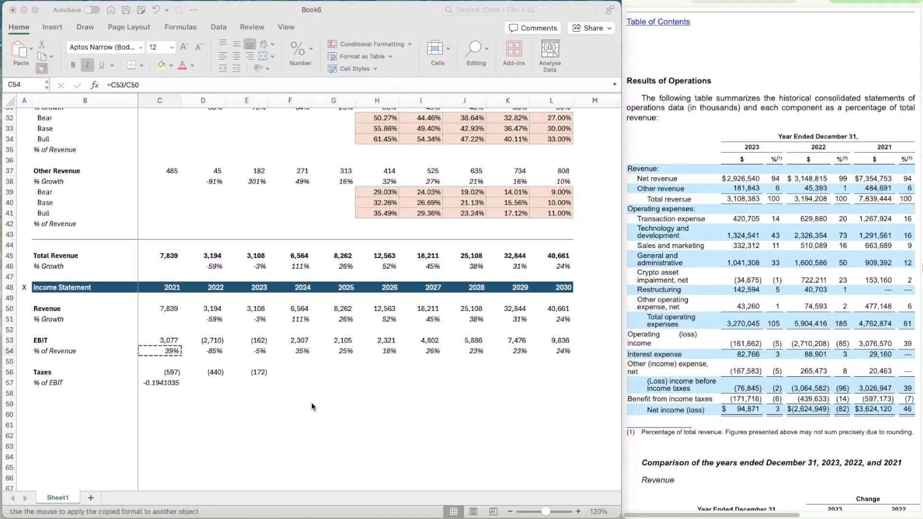
left_click(187, 382)
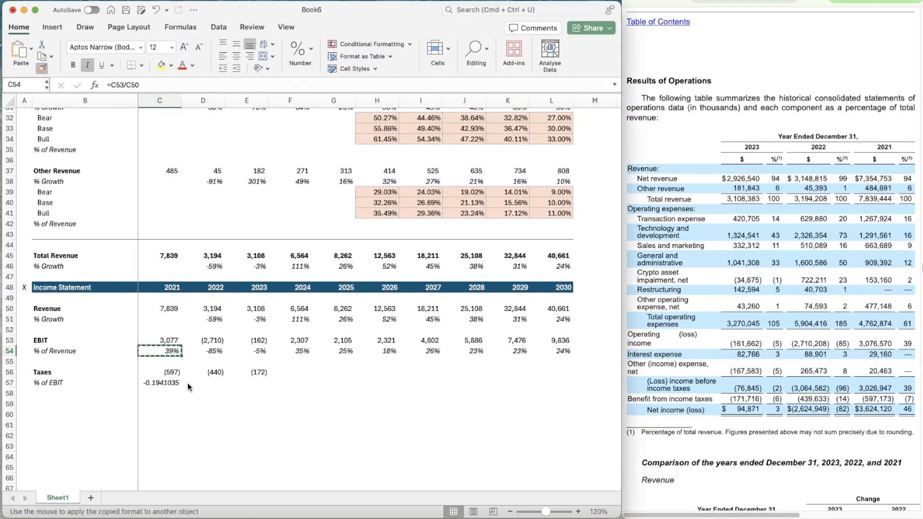
left_click(145, 353)
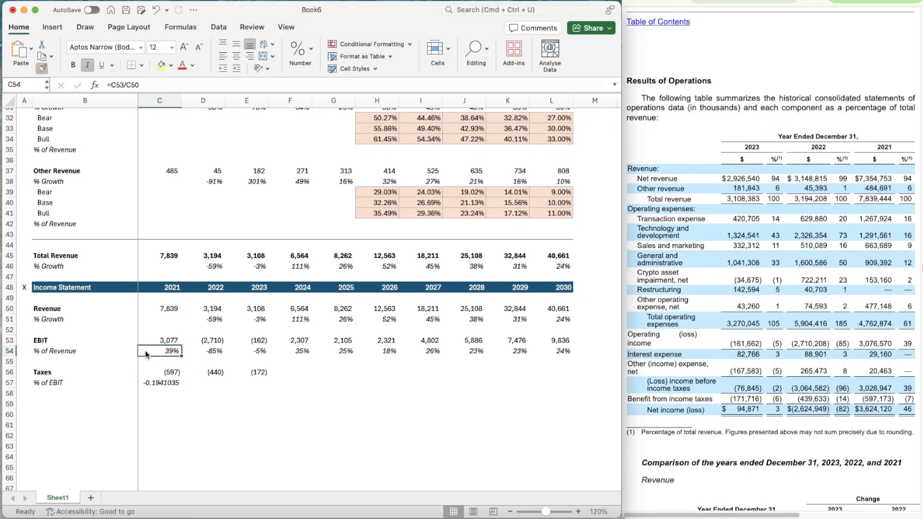
left_click(163, 383)
Copy the % of EBIT formula from C57 across 2022 and 2023 in D57:E57
key("super+c")
key("shift+Right")
key("shift+Right")
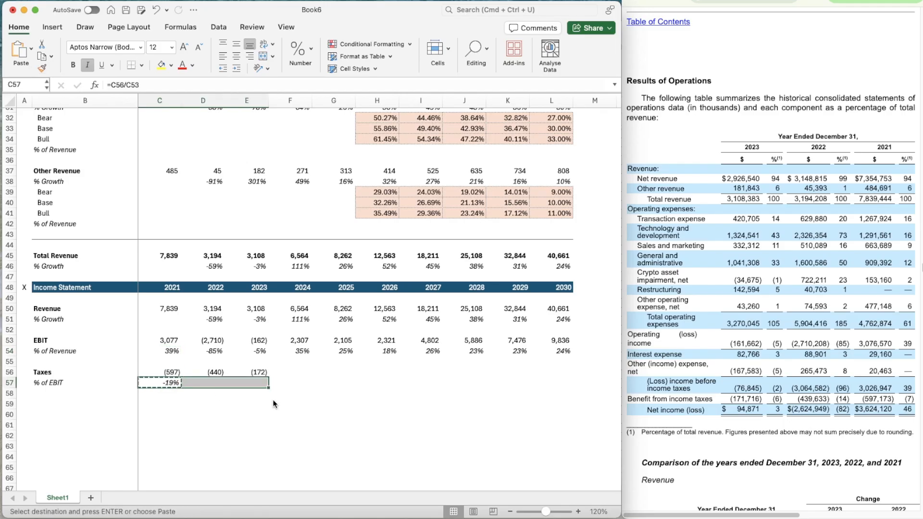
key("super+v")
Look up the 2024 provision for income taxes in the annual filing and enter 363.578 as Taxes in F56
key("Right")
key("Up")
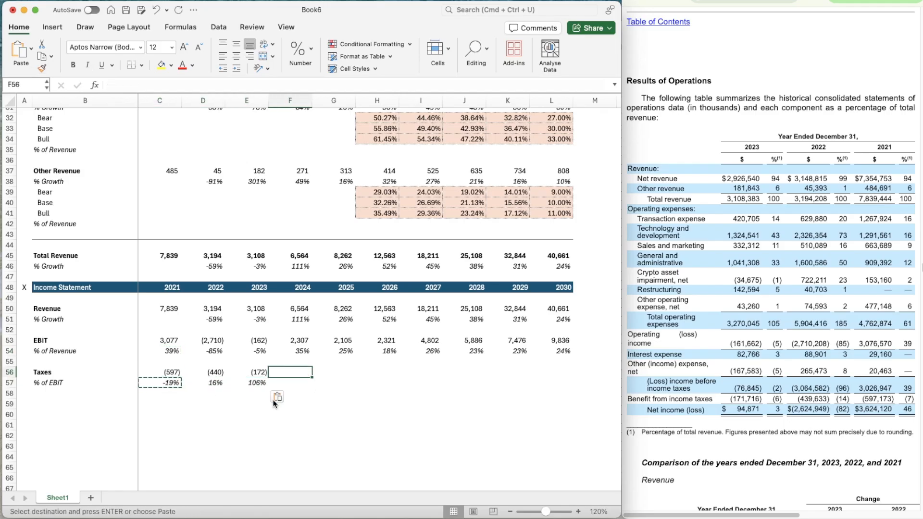
left_click(817, 1)
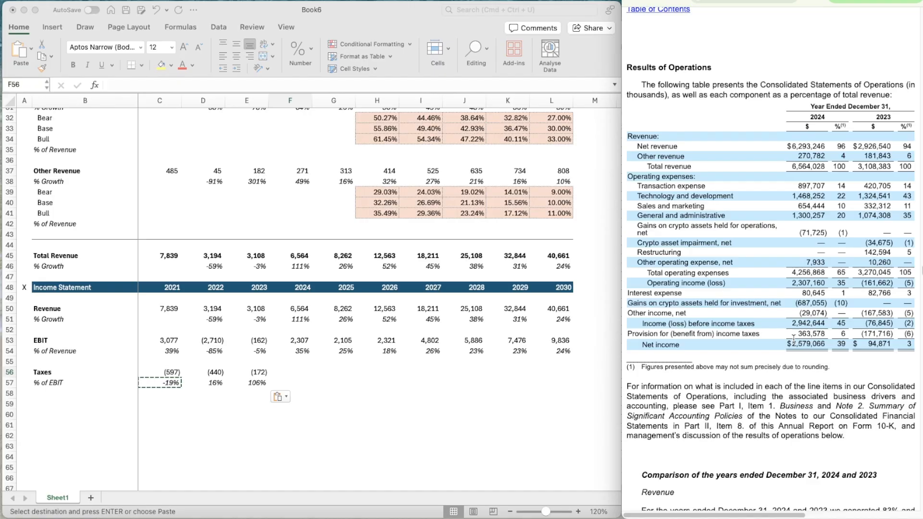
left_click(278, 375)
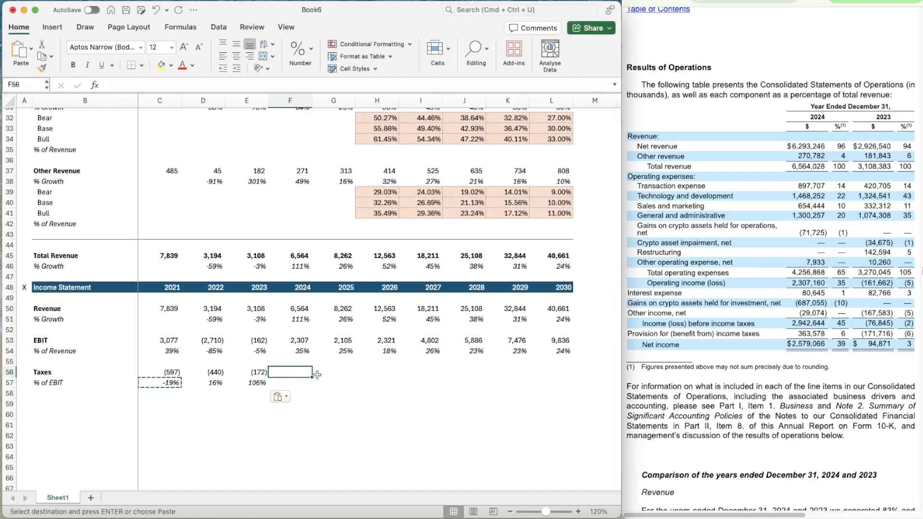
type("363.578")
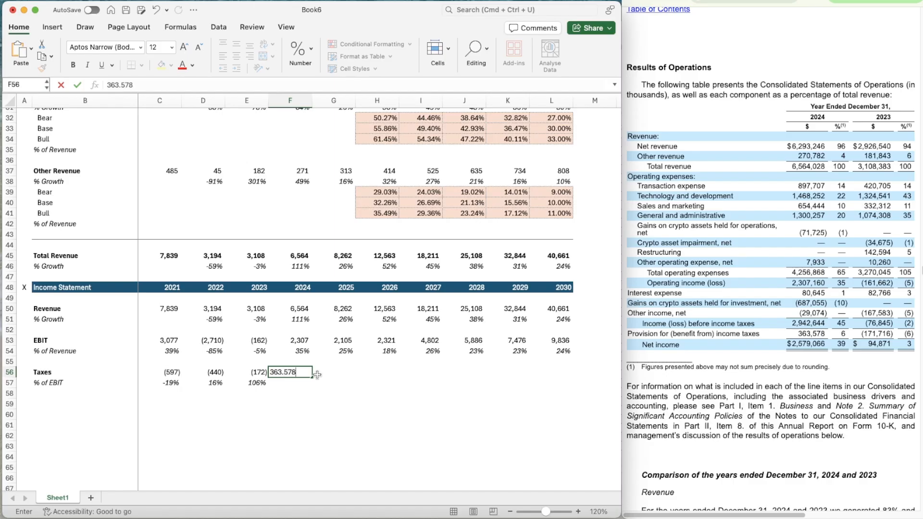
key("Return")
Copy the % of EBIT formula from E57 to 2024 in F57
key("Up")
key("Left")
key("Right")
key("Down")
key("Left")
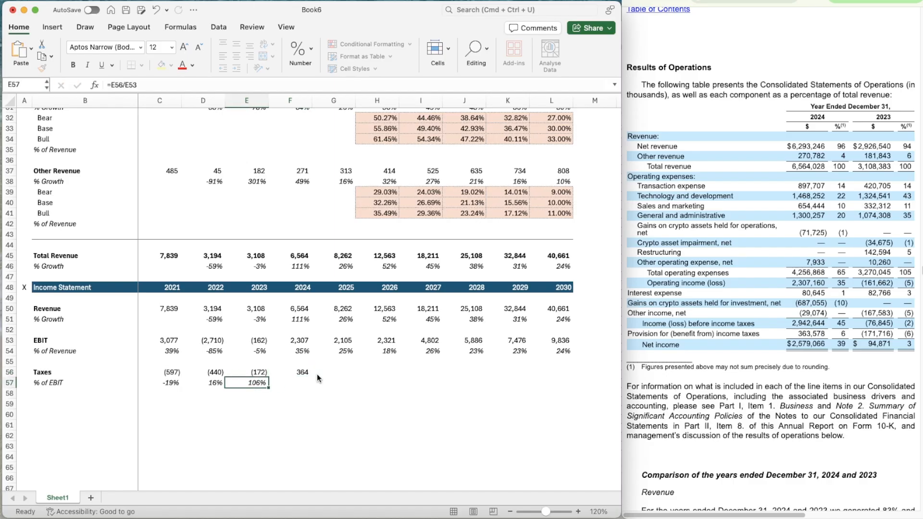
key("super+c")
key("Right")
key("super+v")
Look up the nine-month 2025 income tax provision in the quarterly filing and annualise it in G56 with =(481.312/3)*4
key("Right")
key("Right")
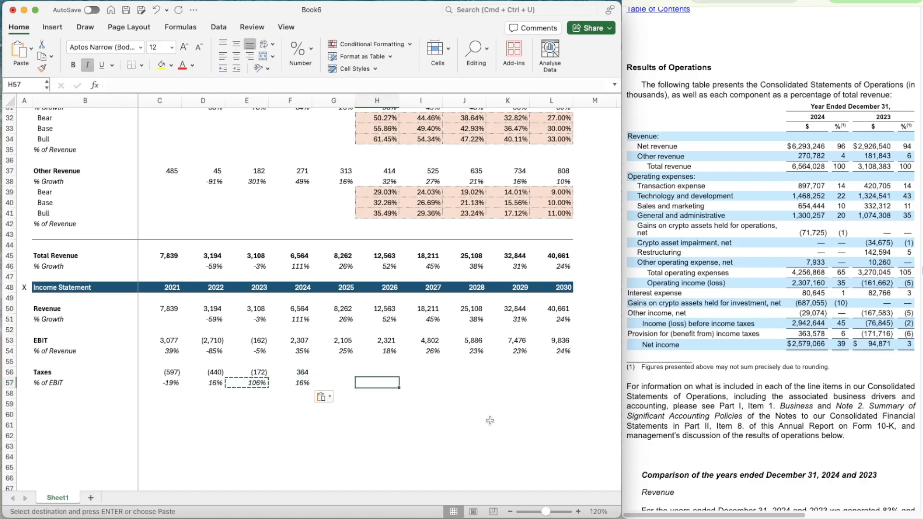
key("Up")
key("Left")
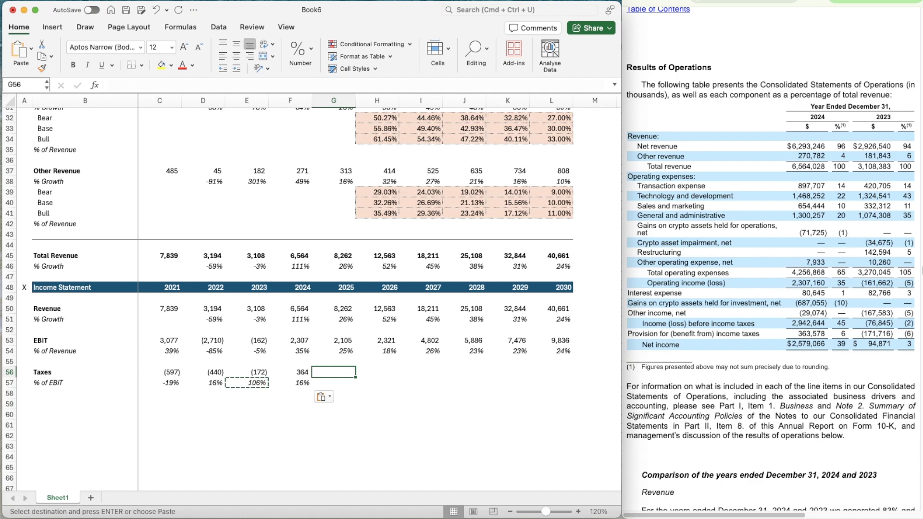
left_click(828, 1)
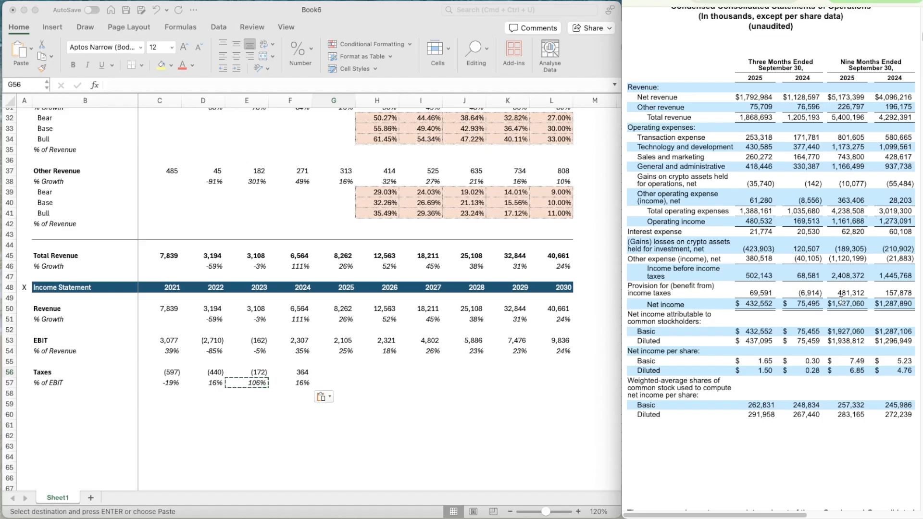
scroll(840, 300, "right", 3)
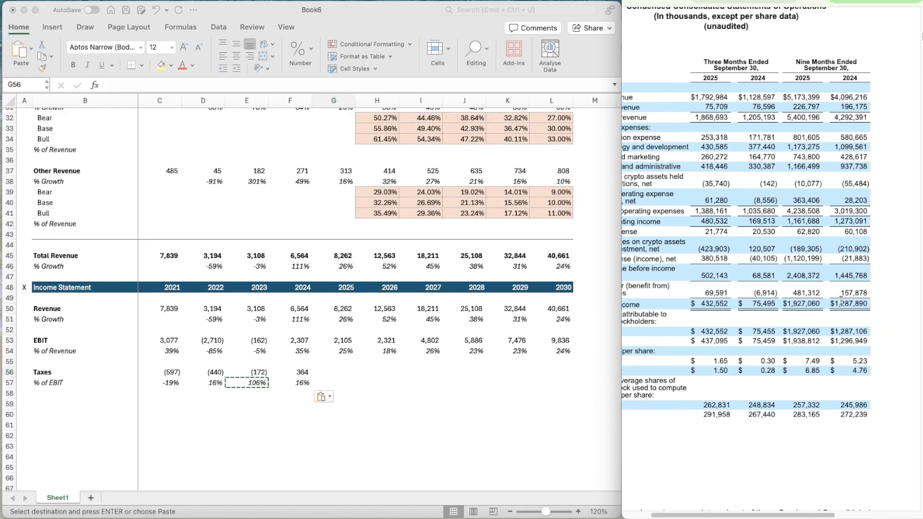
scroll(864, 323, "left", 3)
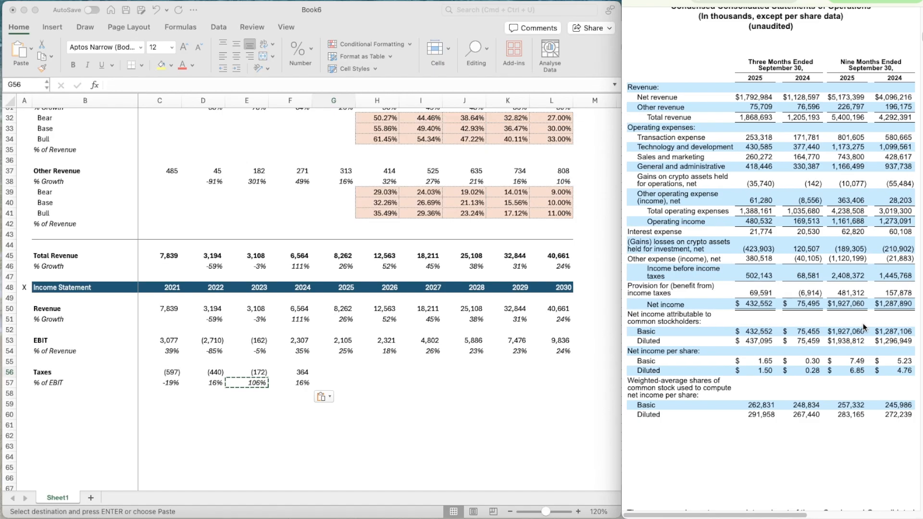
left_click(327, 373)
type("=481.312/3)*")
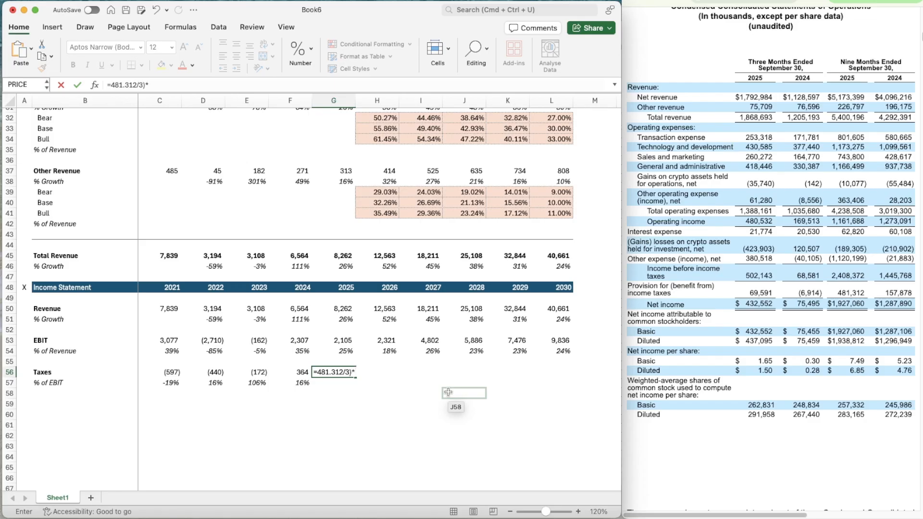
type("4")
left_click(319, 373)
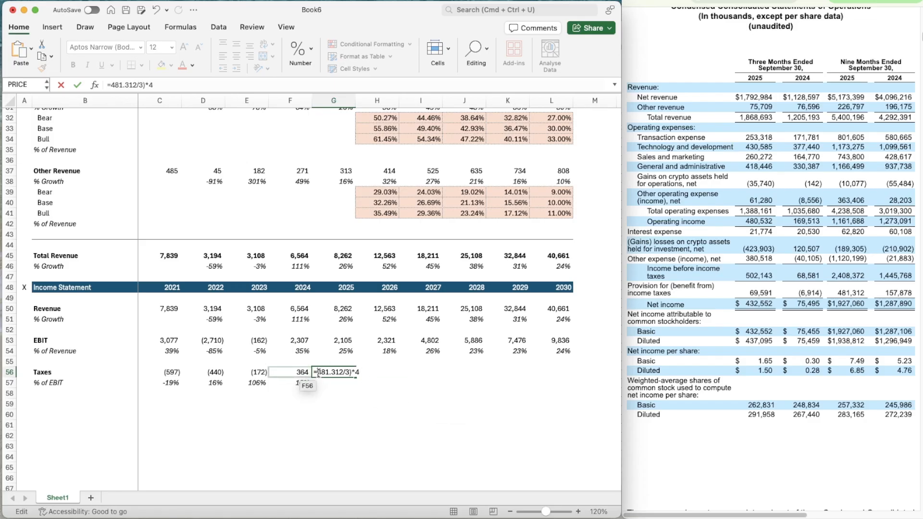
type("(")
key("Return")
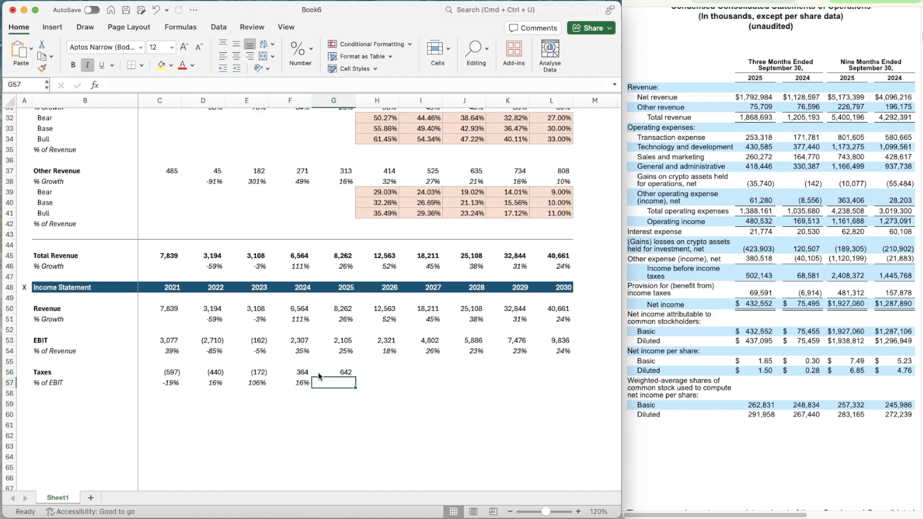
Copy the % of EBIT formula from F57 to 2025 in G57
key("super+c")
key("Right")
key("super+v")
Project the 2026 tax rate in H57 as the average of the two prior years with =AVERAGE(F57:G57)
key("Right")
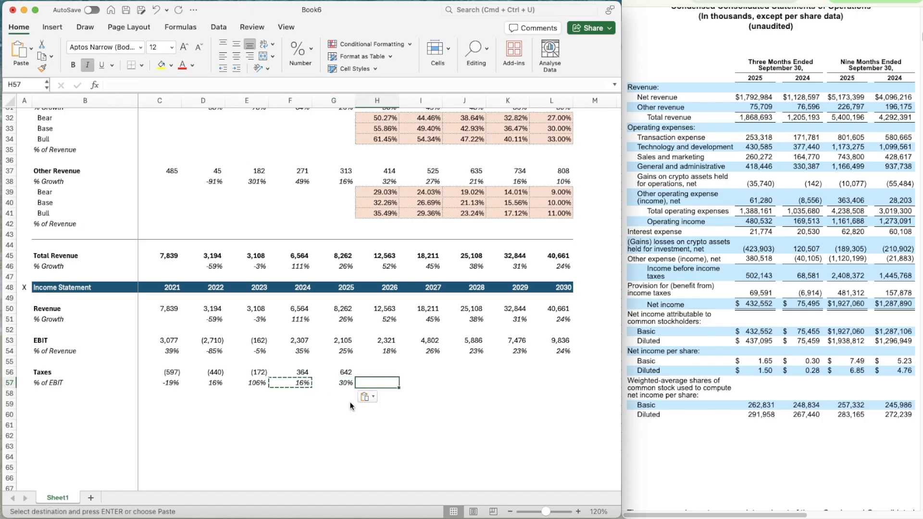
type("=average")
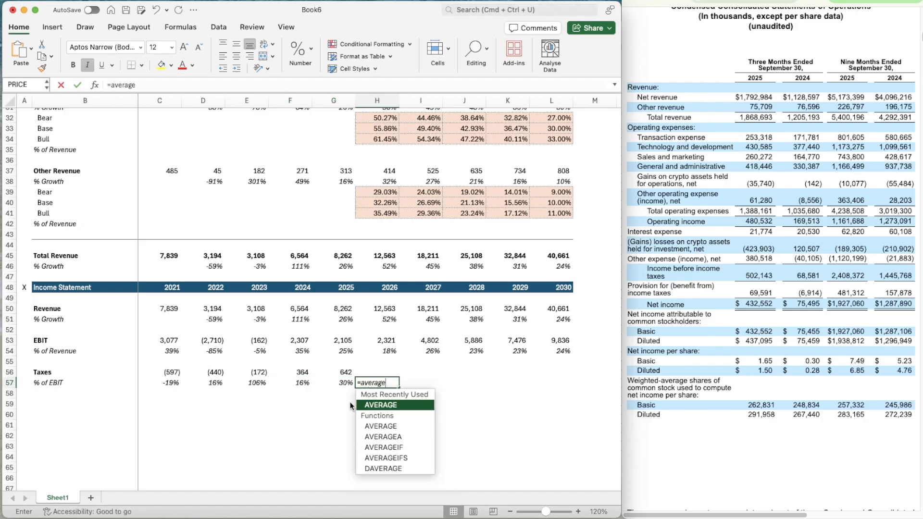
key("Tab")
key("Left")
key("shift+Left")
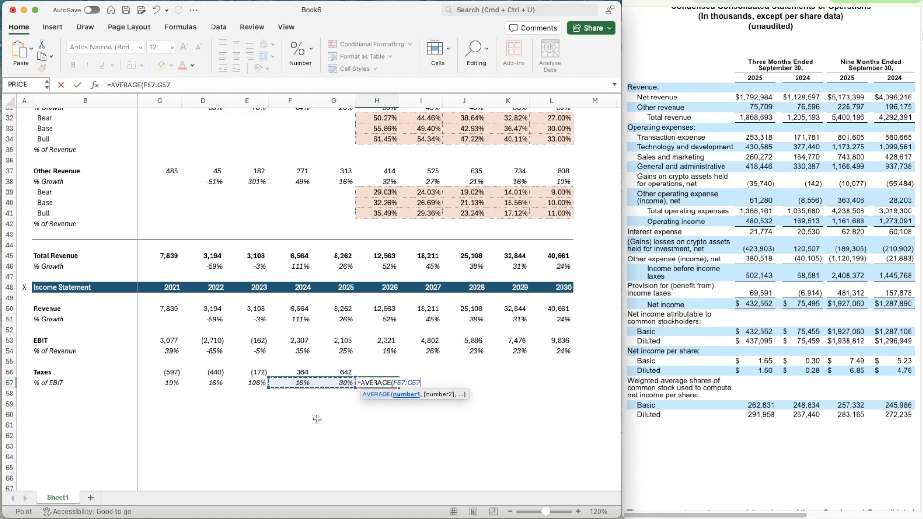
key("Return")
Copy the average tax rate formula from H57 across 2027 to 2030 in I57:L57
key("Up")
key("cmd+c")
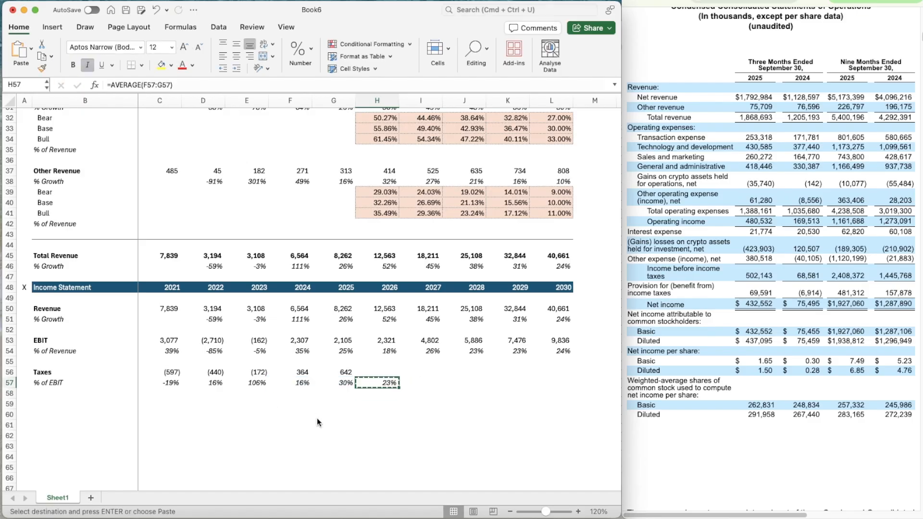
key("shift+Right")
key("shift+Right")
key("shift+Right")
key("shift+Right")
key("super+v")
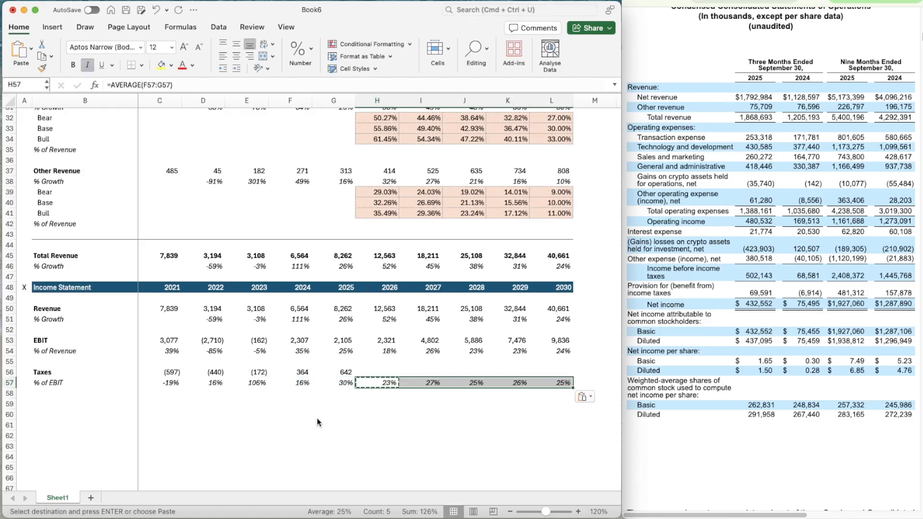
Calculate the projected 2026 Taxes in H56 as EBIT times the tax rate with =H53*H57
key("Left")
key("Right")
key("Up")
type("=")
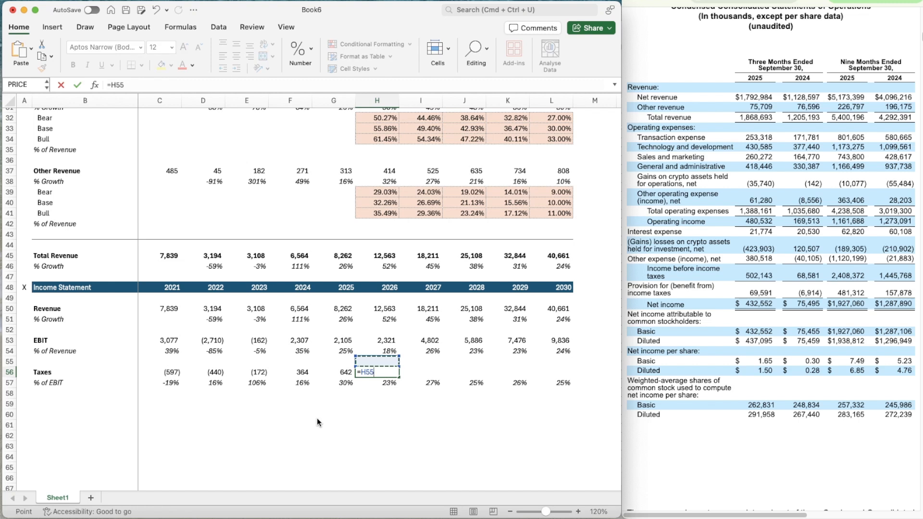
key("Up")
key("Up")
key("Up")
type("*")
key("Down")
key("Return")
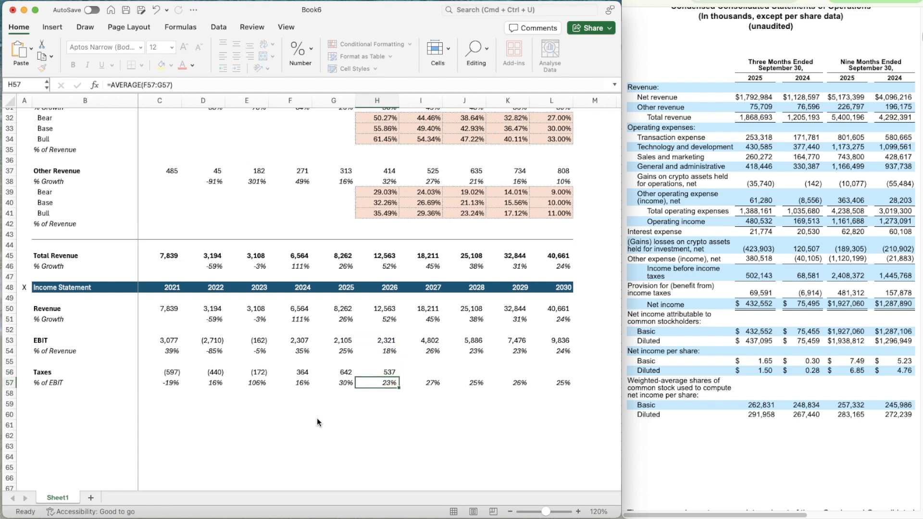
Copy the projected Taxes formula from H56 across 2027 to 2030 in I56:L56
key("Up")
key("super+c")
key("shift+Right")
key("shift+Right")
key("shift+Right")
key("shift+Right")
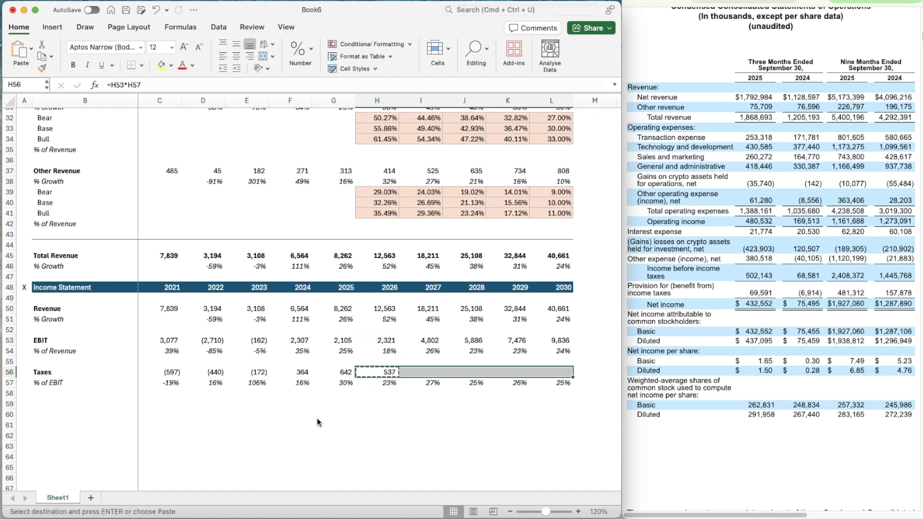
key("super+v")
Duplicate the Income Statement header row A48:L48, with its X marker and years, into row 59
key("Left")
key("Left")
key("Left")
key("Left")
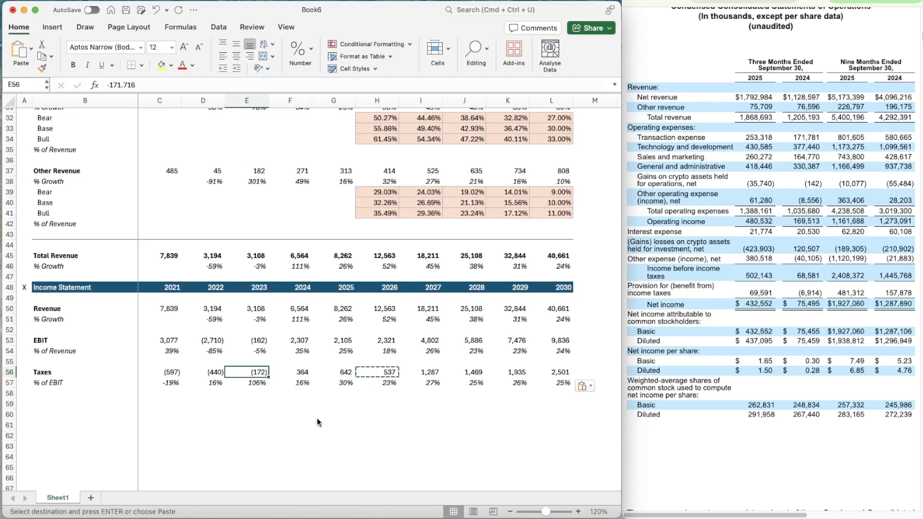
key("Left")
key("Left")
key("Left")
key("Up")
key("Up")
key("Up")
key("Up")
key("Up")
key("Up")
key("Up")
key("Up")
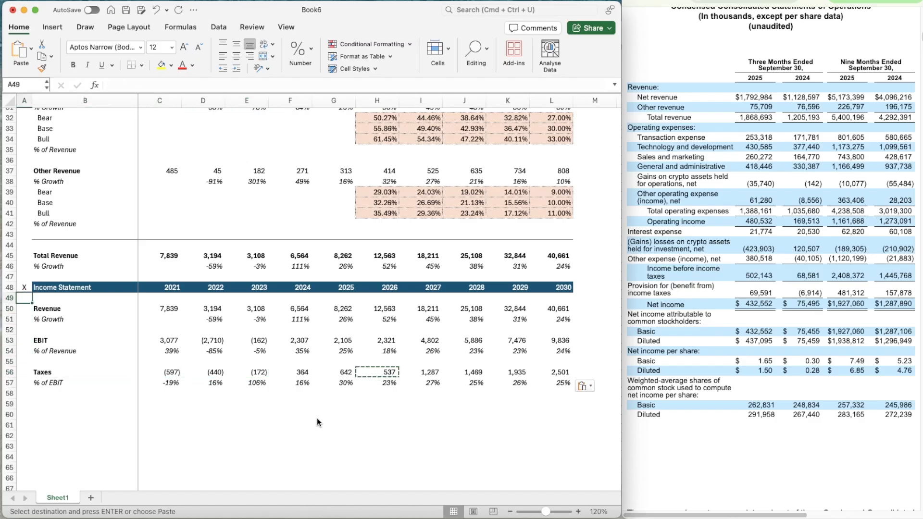
key("shift+Right")
key("shift+Right")
key("shift+Right")
key("shift+Right")
key("shift+Right")
key("shift+Right")
key("shift+Right")
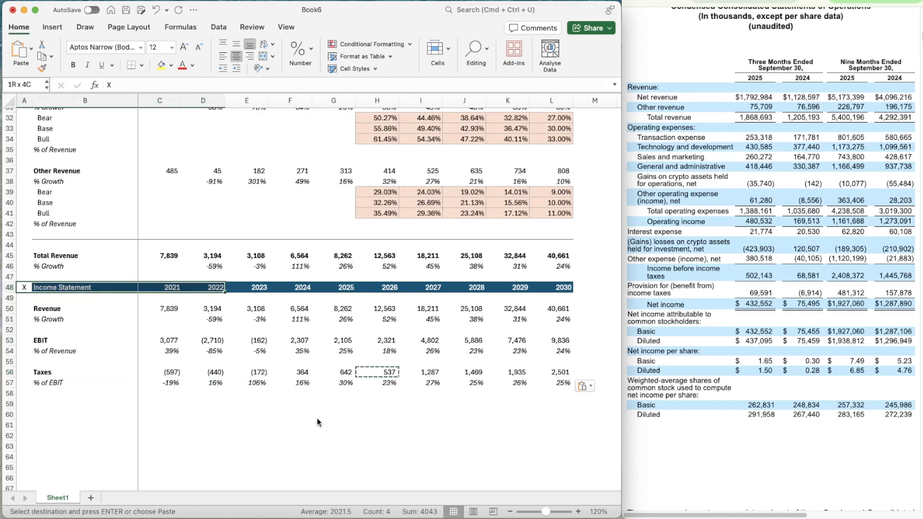
key("shift+Right")
key("shift+Right")
key("shift+Right")
key("shift+Right")
key("super+c")
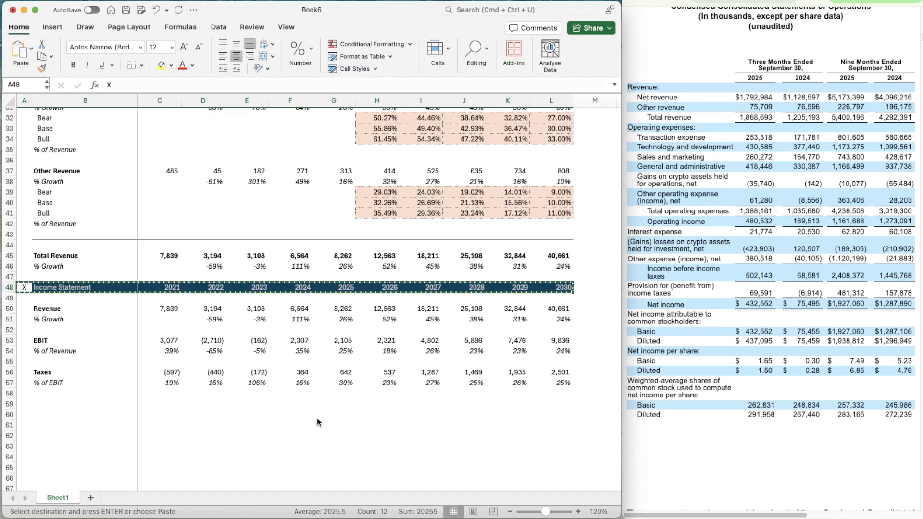
key("Down")
key("Down")
key("Down")
key("Down")
key("Down")
key("Down")
key("Down")
key("Down")
key("Down")
key("Down")
key("Down")
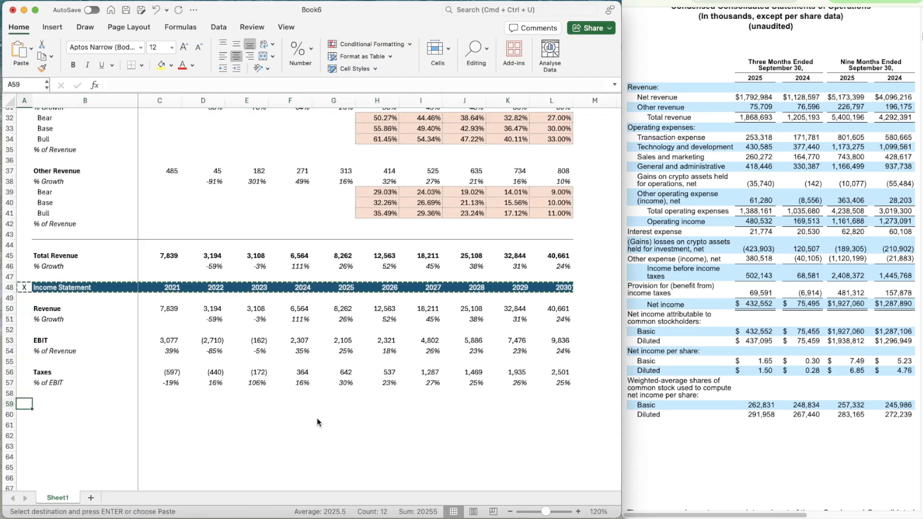
key("super+v")
Retitle the copied section header in B59 as Cash Flow Items
key("Right")
type("Cash Flo")
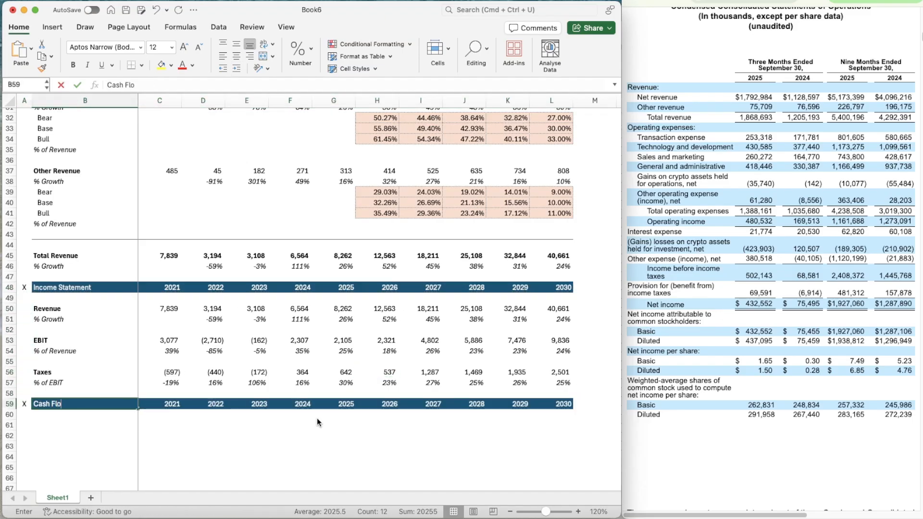
type("w Items")
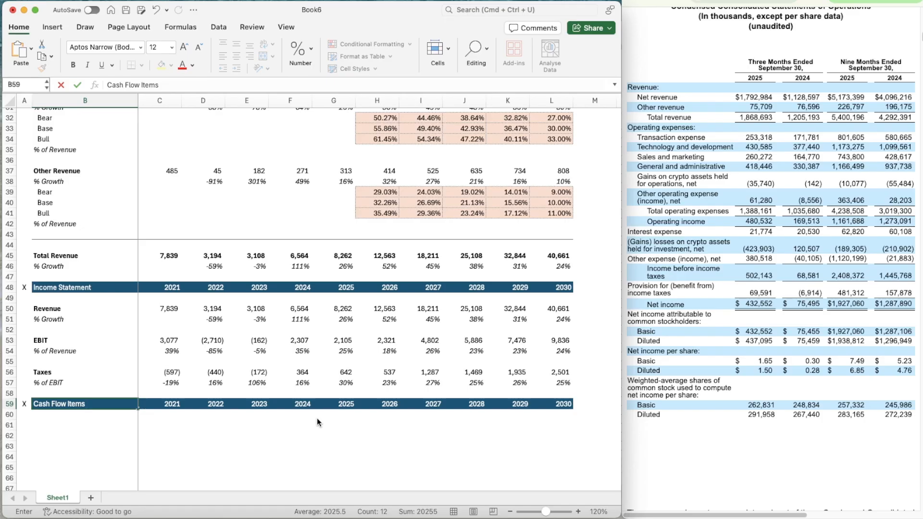
key("Return")
key("Return")
Add the row label D&A in B61 under the Cash Flow Items header
scroll(294, 397, "down", 6)
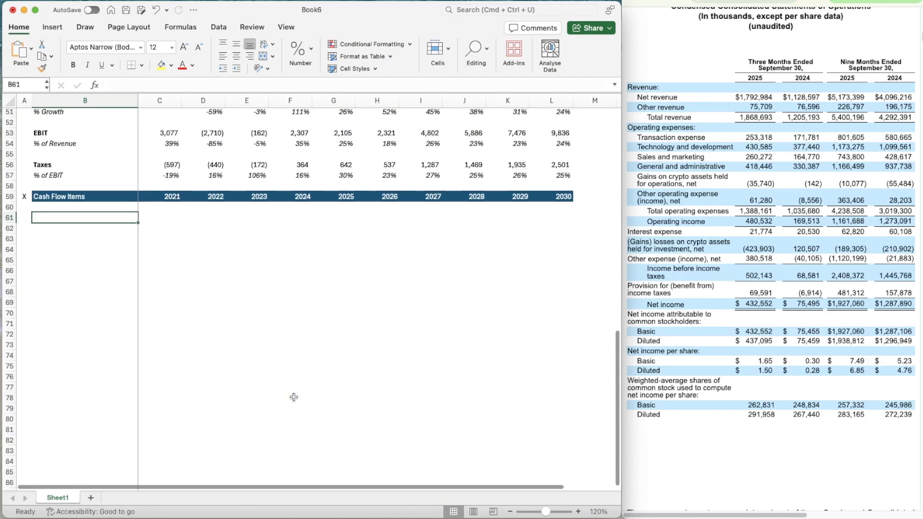
type("D&A")
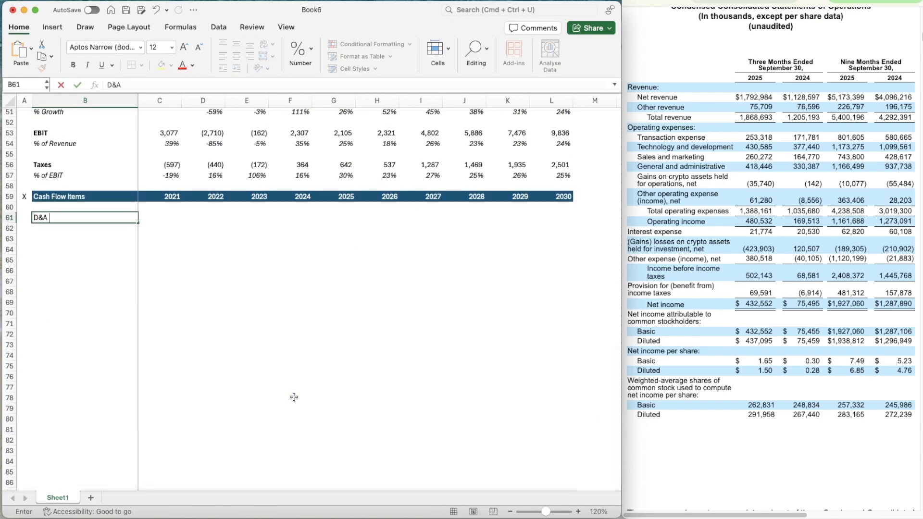
key("Return")
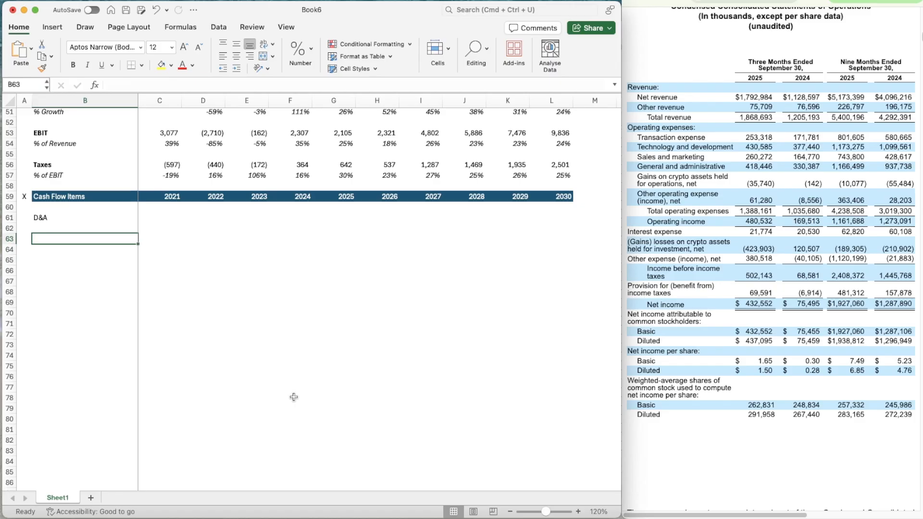
Add the row label CapEx in B65 of the Cash Flow Items section
key("Down")
key("Down")
key("Down")
type("Ca")
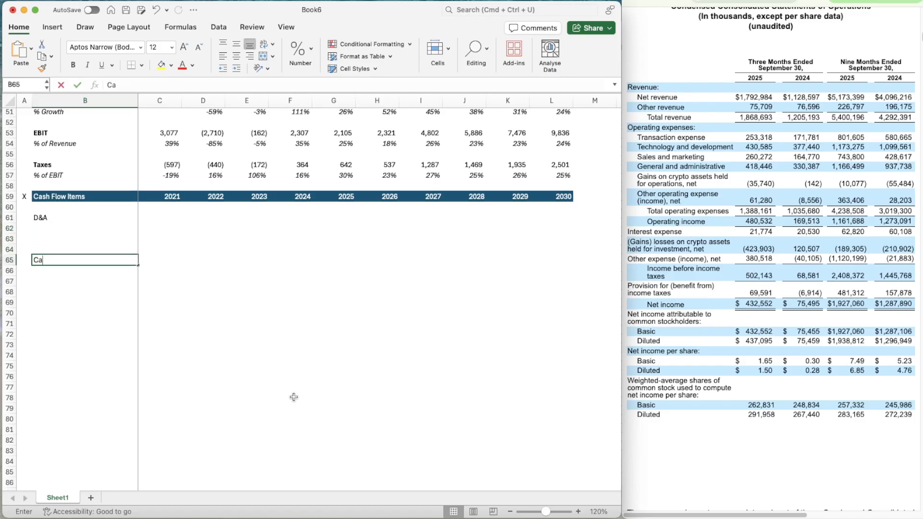
key("Return")
Add the row label Change in NWC in B68, below the CapEx block
key("Up")
key("Up")
key("Up")
key("Up")
key("Down")
key("Down")
key("Down")
key("Down")
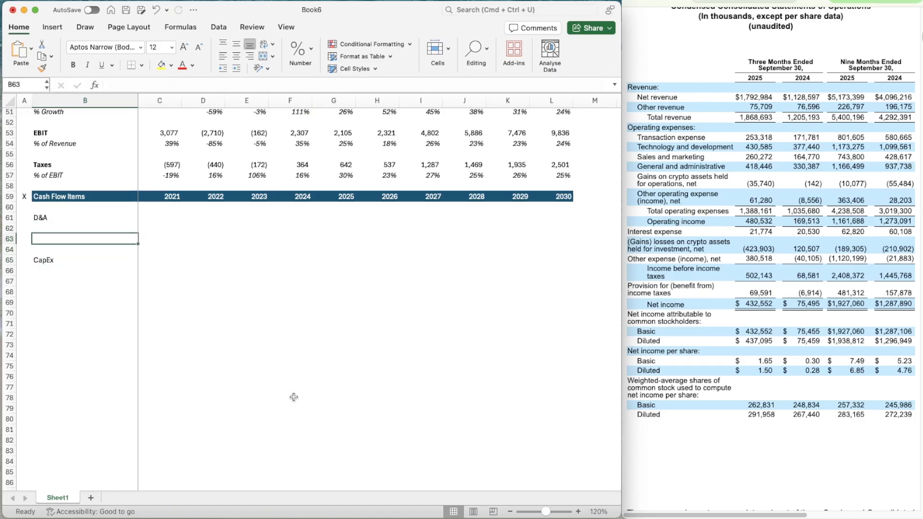
key("Down")
key("Down")
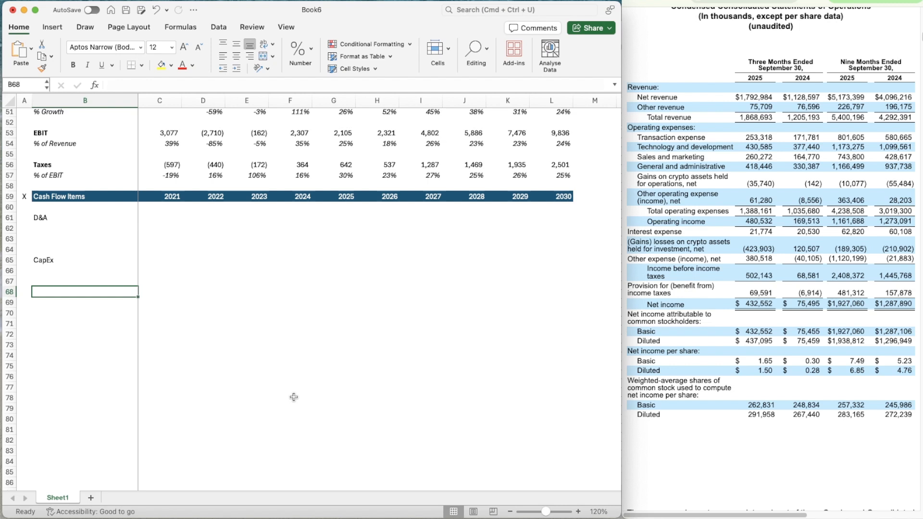
type("Change in NWC")
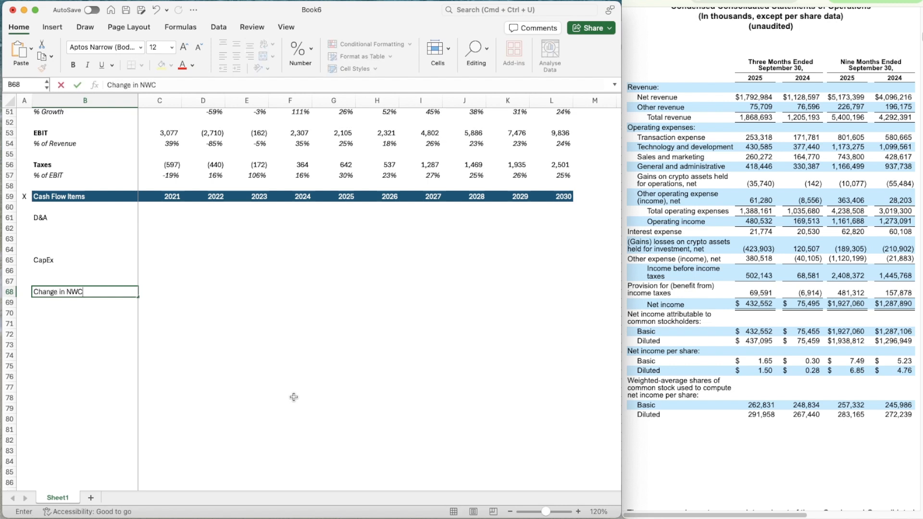
key("Return")
Bold the Change in NWC, CapEx and D&A labels in column B
key("Up")
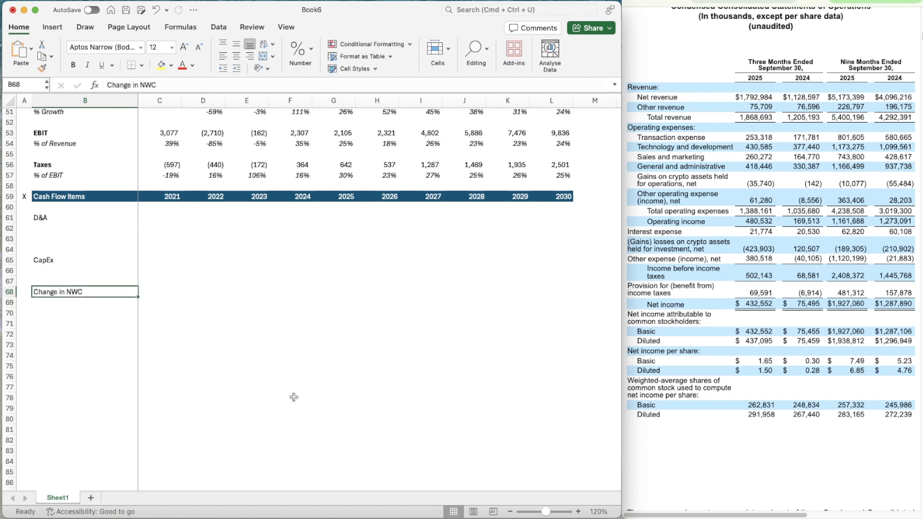
key("super+b")
key("Up")
key("Up")
key("Up")
key("super+b")
key("Up")
key("Up")
key("Up")
key("Up")
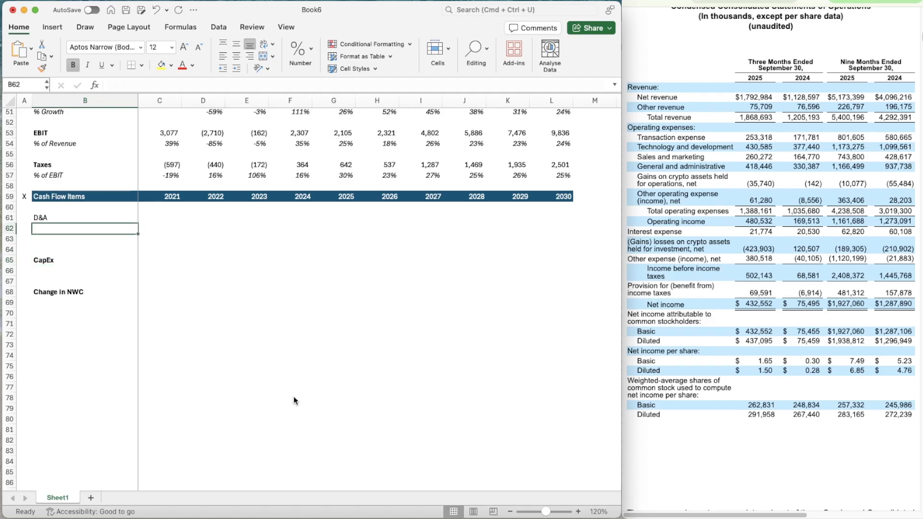
key("super+b")
Label B62 % of Revenue under D&A and italicize all of row 62
key("Down")
type("% o")
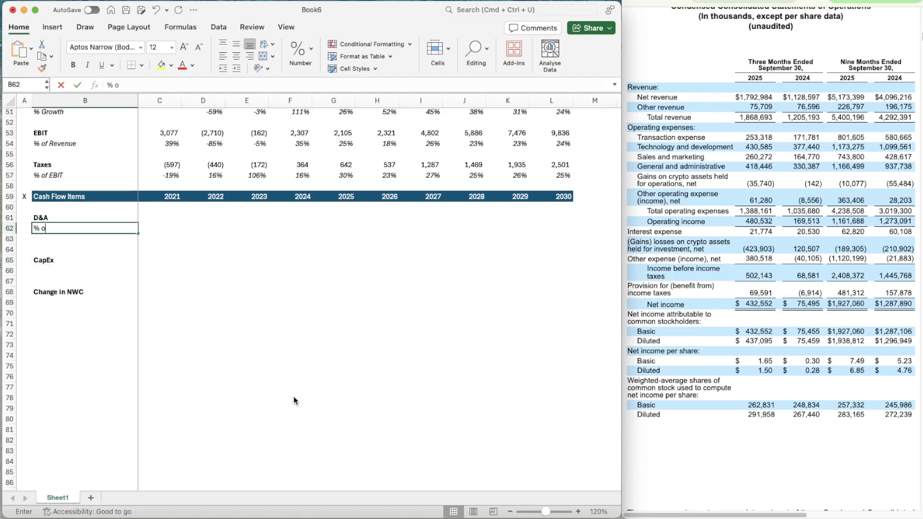
type("f Revenue")
key("Return")
key("Up")
key("shift+space")
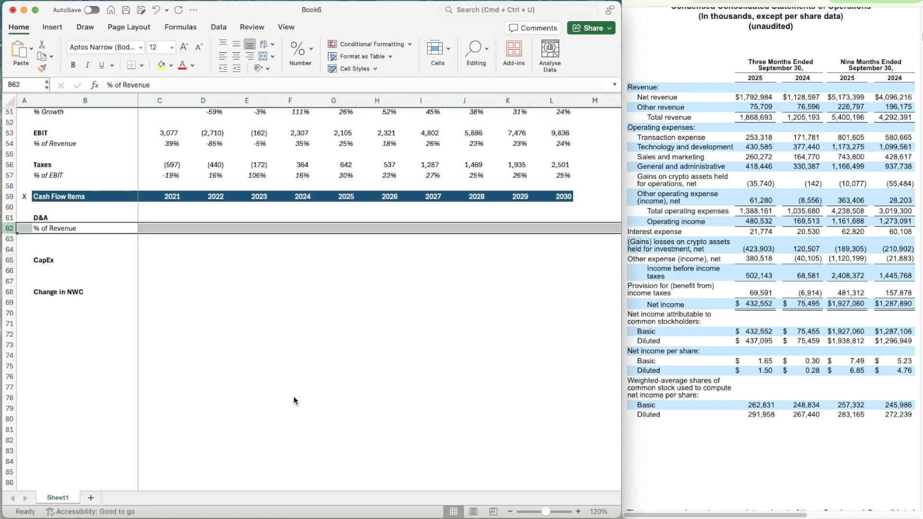
key("super+i")
Label B63 % of CapEx beneath the D&A revenue ratio and italicize all of row 63
key("Down")
type("% ")
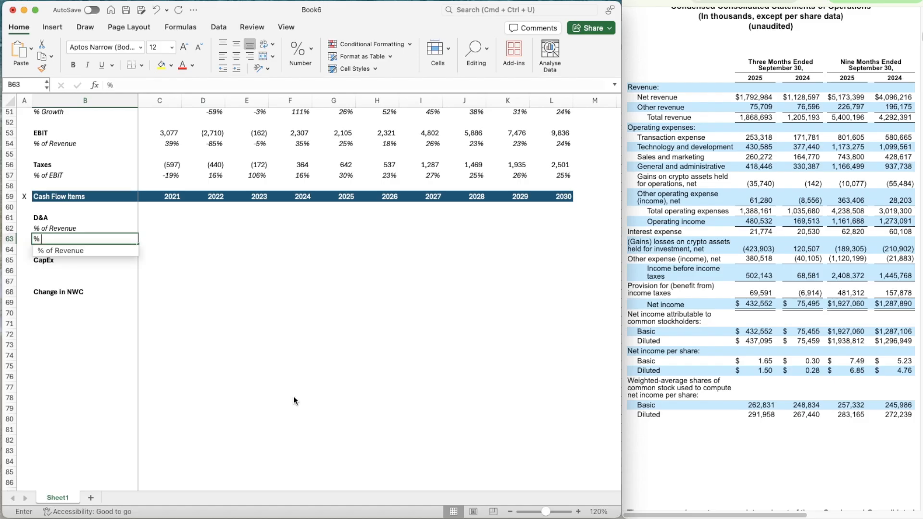
type("of CapEx")
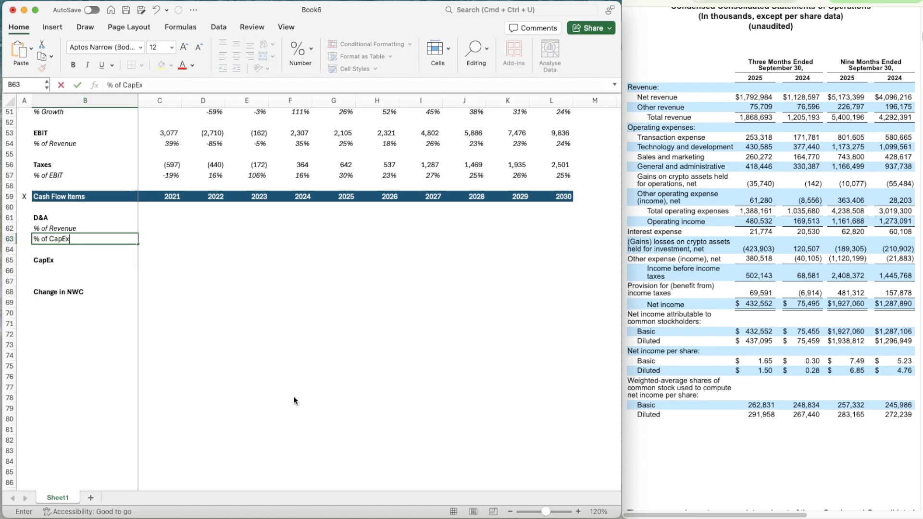
key("Return")
key("Up")
key("Up")
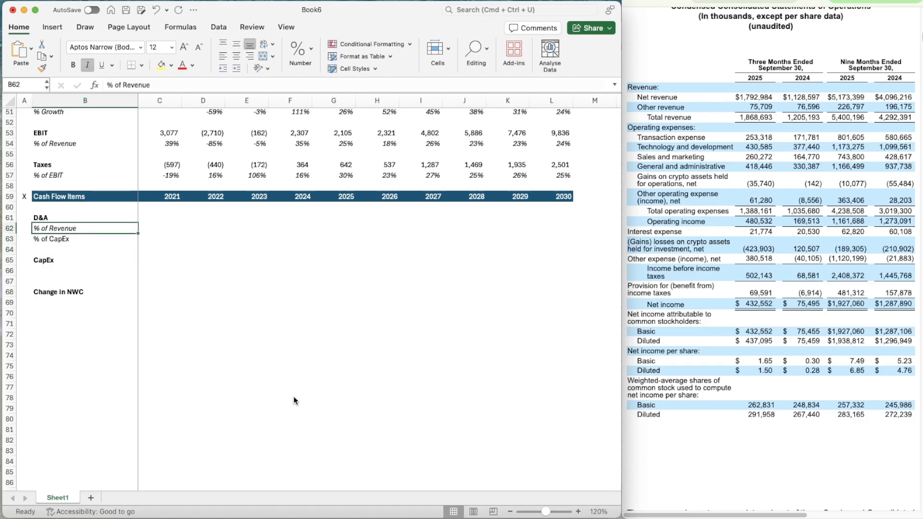
key("Down")
key("shift+space")
key("super+i")
Label B66 % of Revenue under CapEx and italicize all of row 66
key("Down")
key("Down")
key("Down")
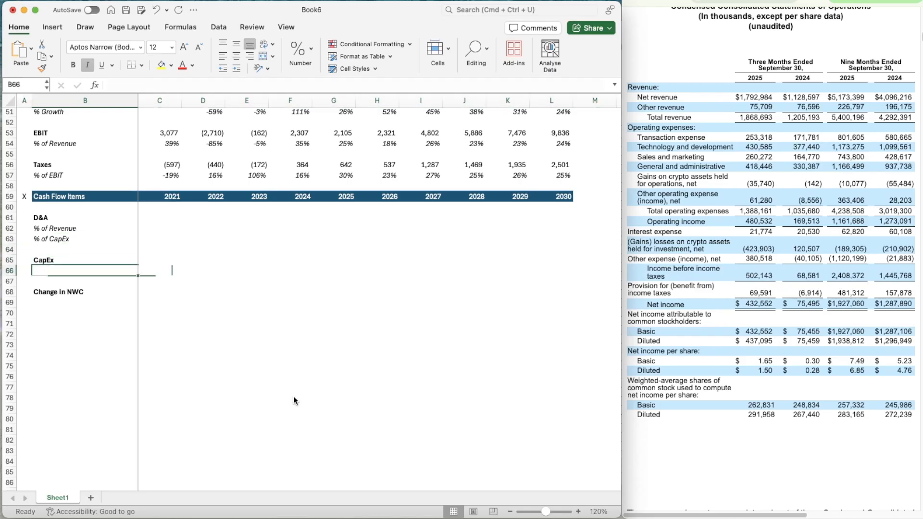
type("% of Re")
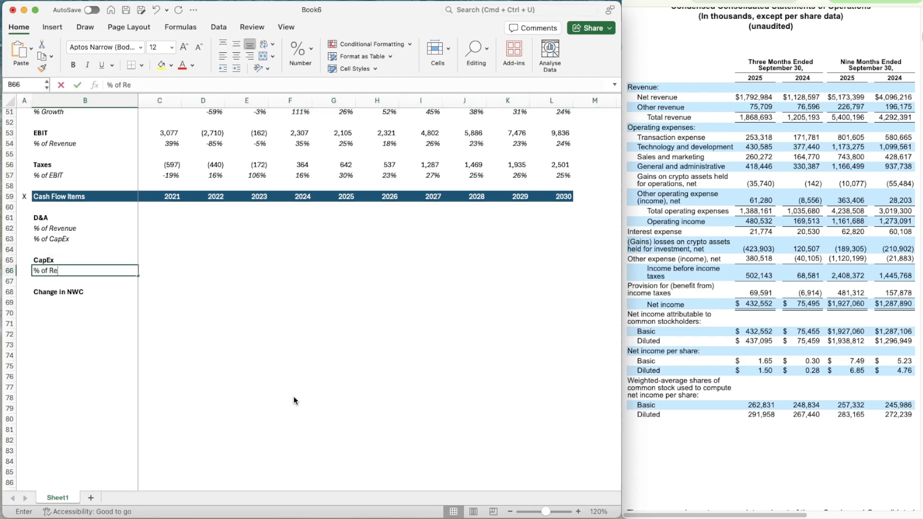
type("venue")
key("Return")
key("Up")
key("shift+space")
key("super+i")
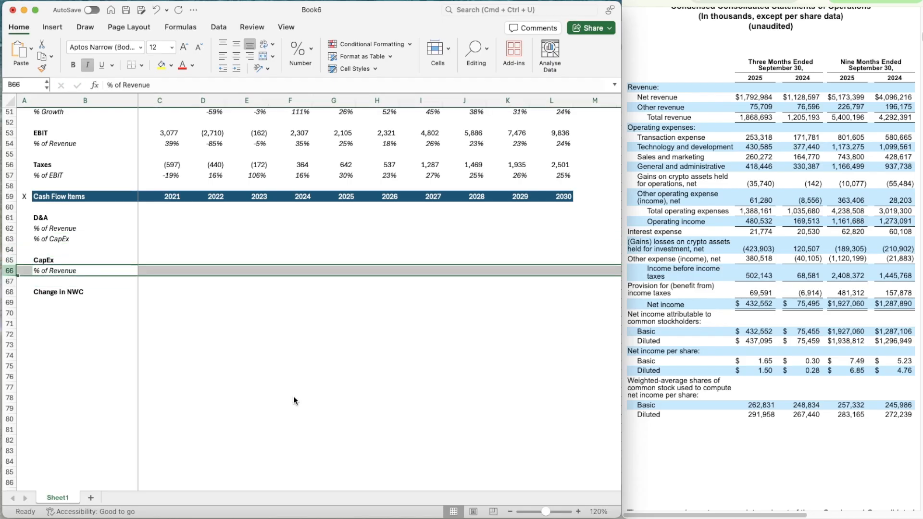
Copy the % of Revenue label from B66 to B69 under Change in NWC
key("Down")
key("Down")
key("Down")
key("Up")
key("Up")
key("Up")
key("super+c")
key("Down")
key("Down")
key("Down")
key("Down")
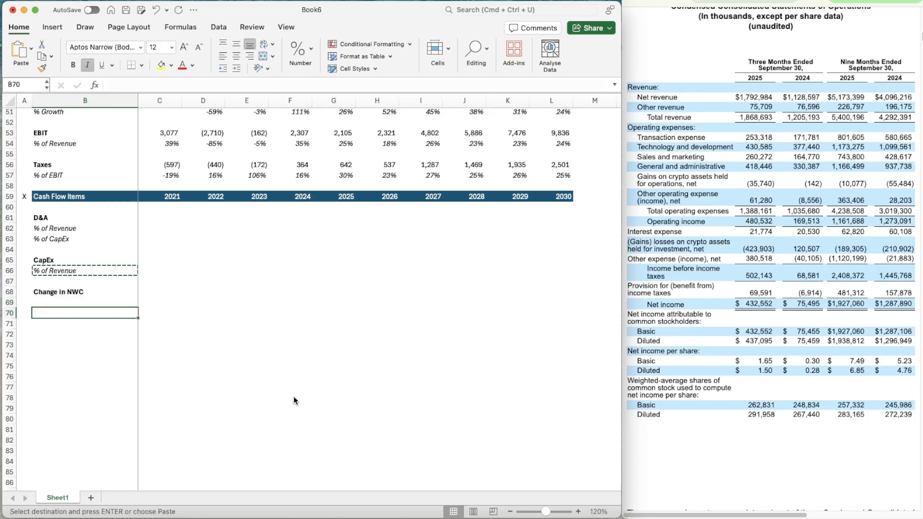
key("Up")
key("super+v")
Apply the number formatting of the Taxes row C56:L56 to the D&A, CapEx and Change in NWC rows, columns C to L
key("Right")
key("Right")
key("Up")
key("Left")
key("Left")
key("Up")
key("Right")
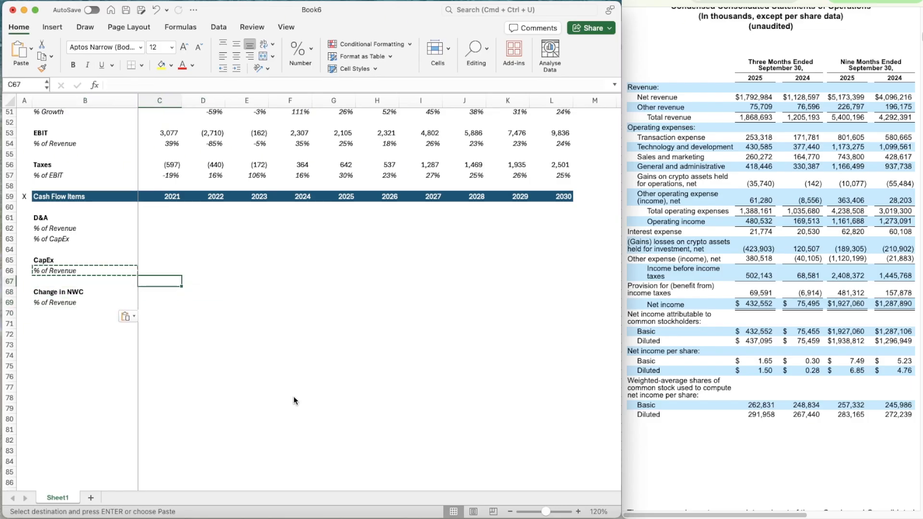
left_click(153, 167)
key("shift+Right")
key("shift+Right")
key("shift+Right")
key("shift+Right")
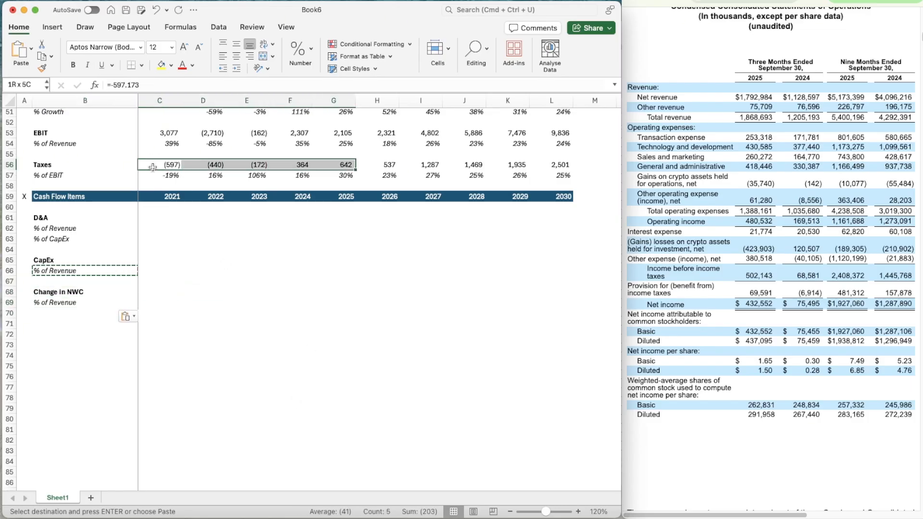
key("shift+Right")
key("shift+Right")
key("shift+Right")
key("shift+Right")
key("shift+Right")
key("super+shift+c")
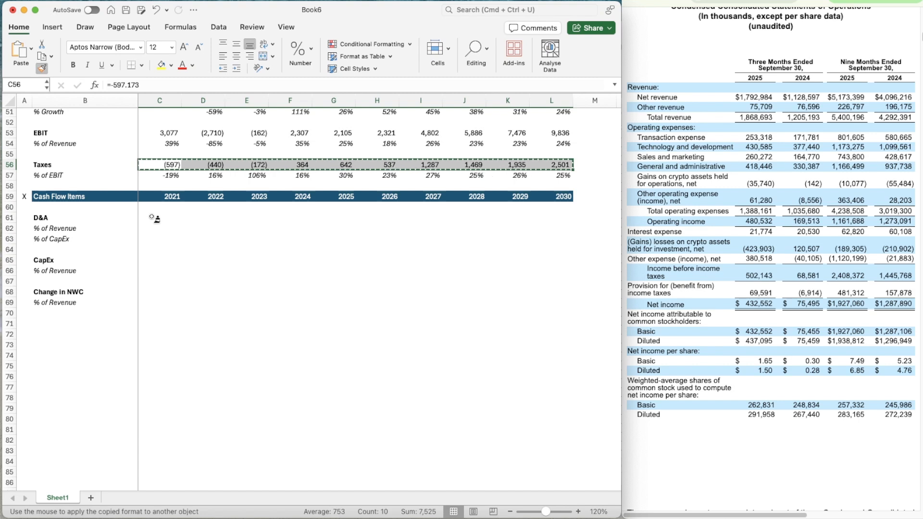
left_click(154, 218)
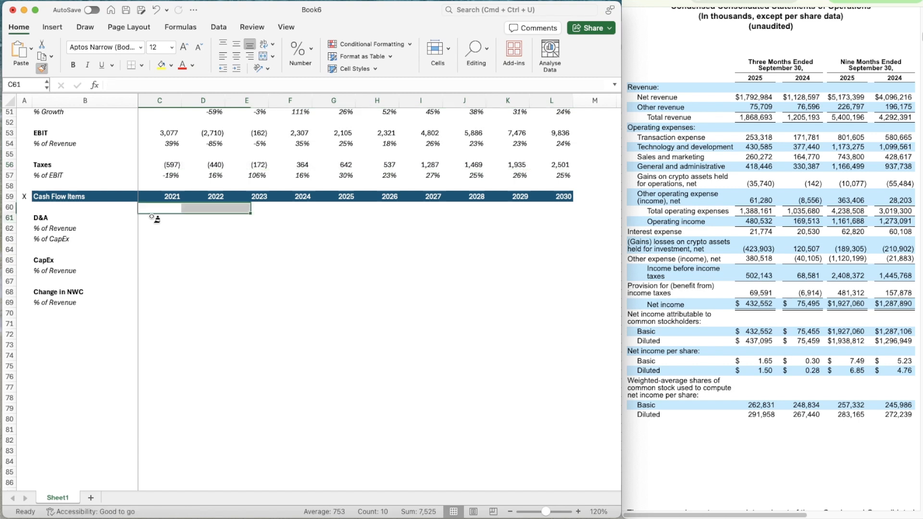
left_click(148, 261)
left_click(151, 294)
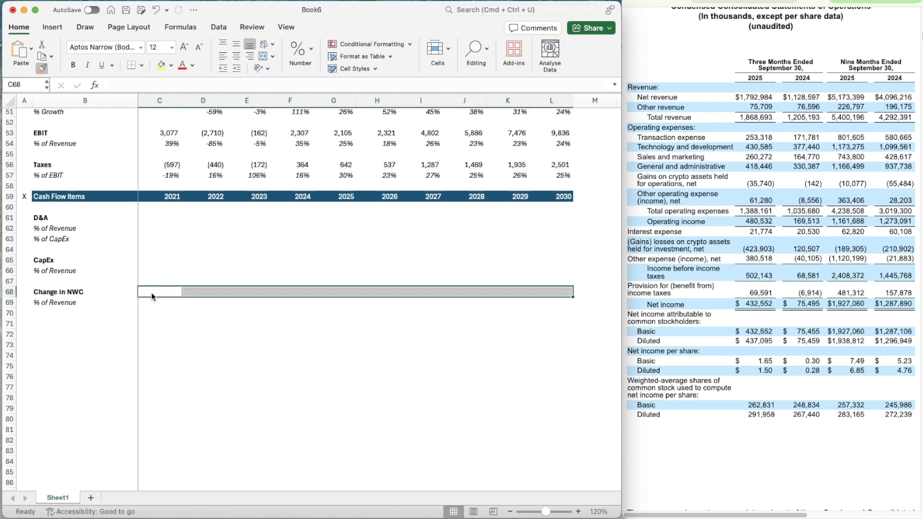
Select the 2021 D&A cell C61 and find the nine-month Statements of Cash Flows in the Coinbase quarterly report
left_click(154, 220)
scroll(737, 284, "down", 10)
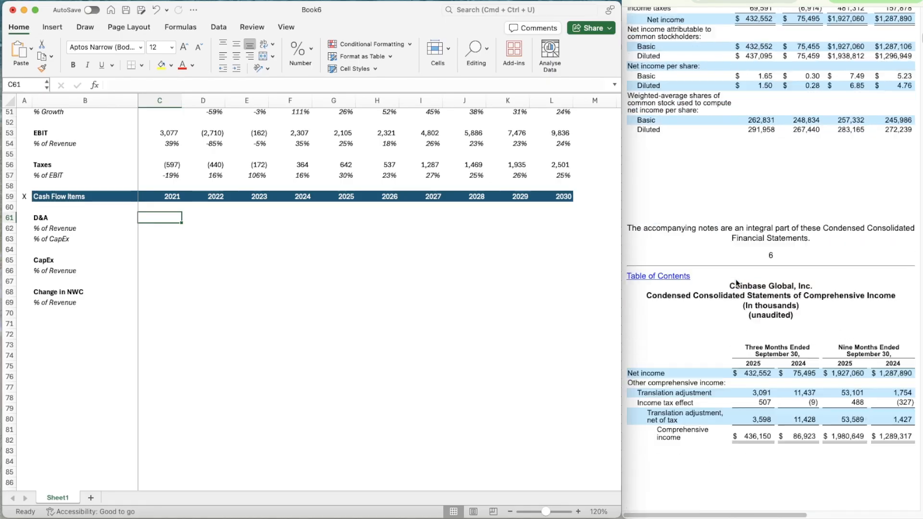
scroll(736, 283, "down", 20)
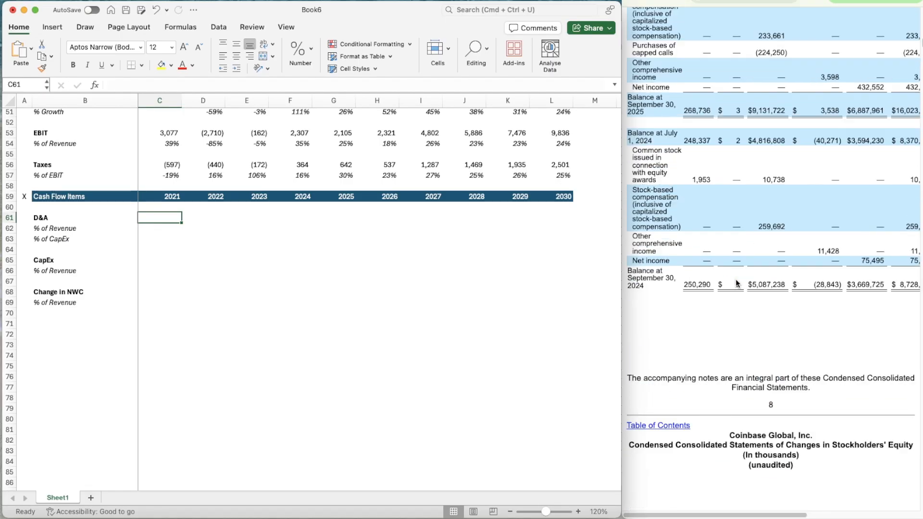
scroll(736, 282, "down", 8)
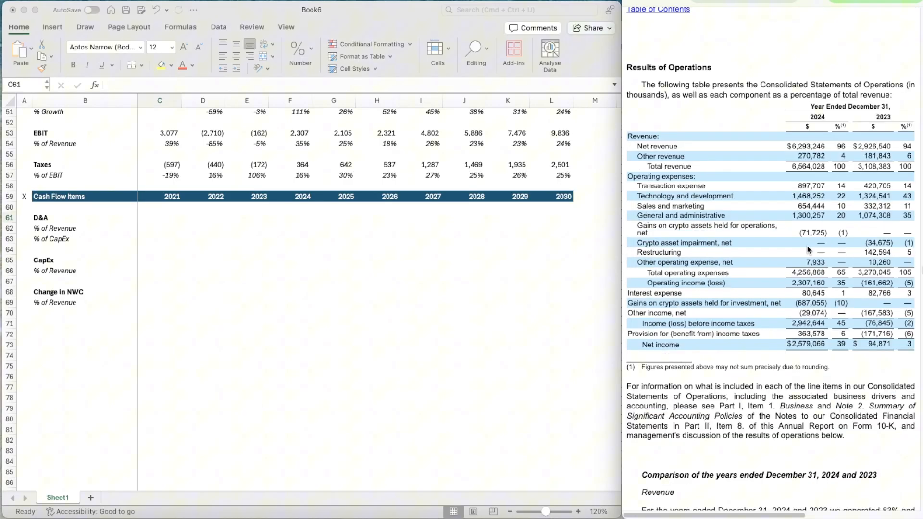
Switch to the 2024 annual report and find the consolidated cash flow statement covering 2022 to 2024
scroll(807, 246, "down", 20)
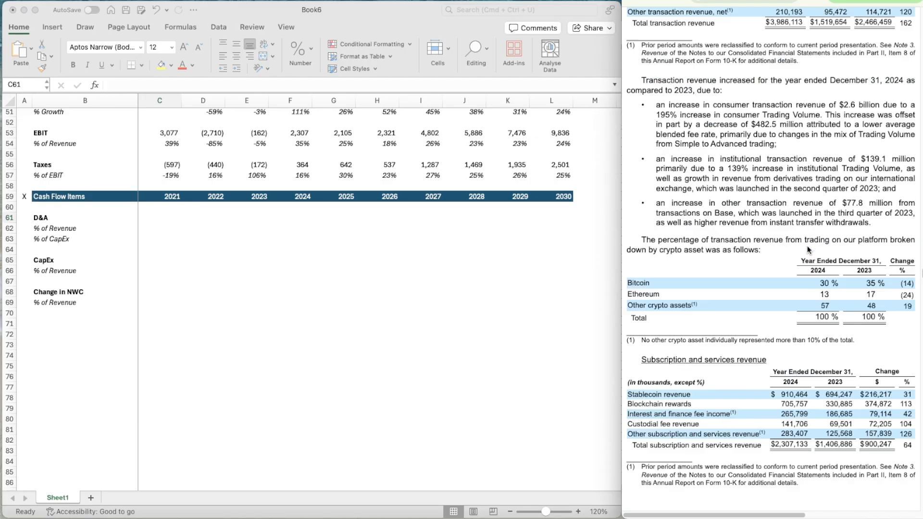
scroll(807, 246, "down", 20)
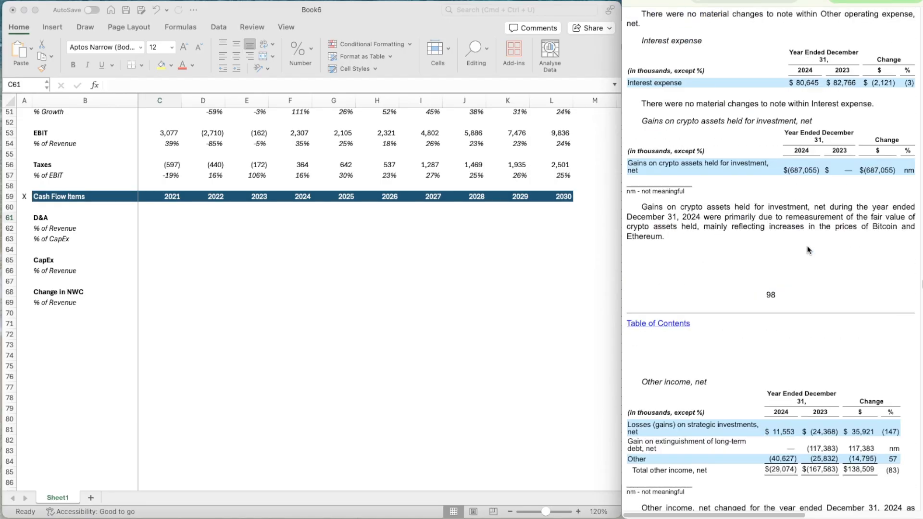
scroll(807, 247, "down", 12)
scroll(806, 246, "up", 2)
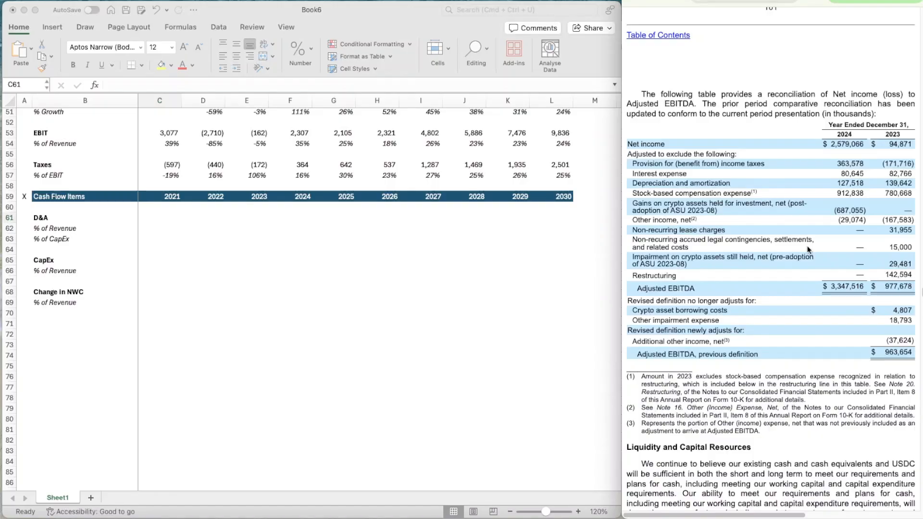
scroll(807, 246, "down", 20)
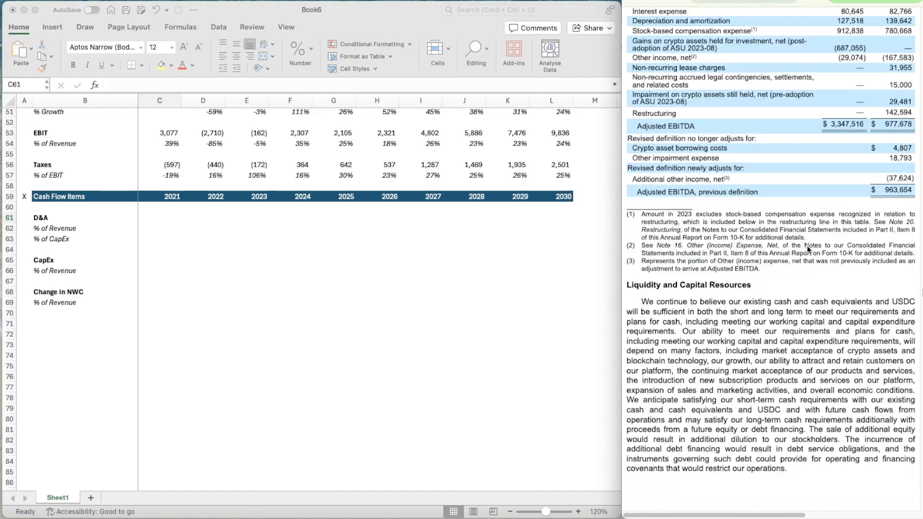
scroll(807, 248, "down", 20)
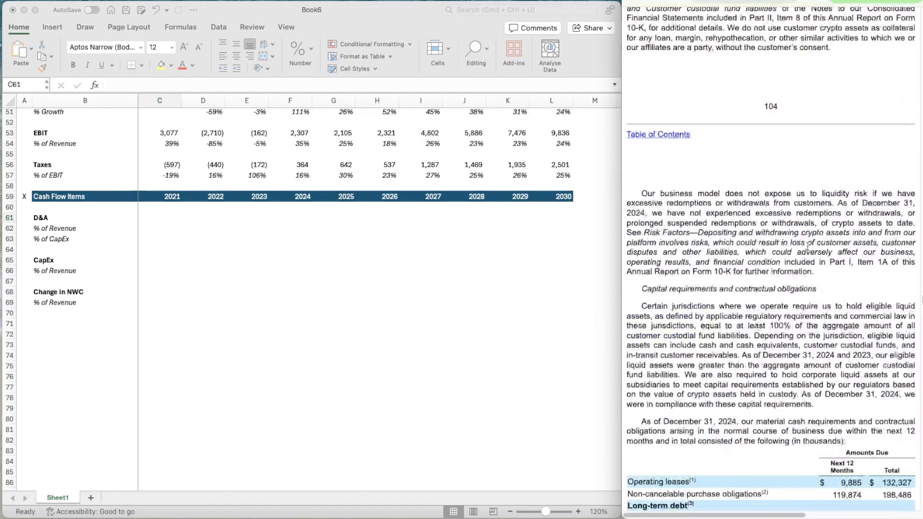
scroll(808, 246, "down", 20)
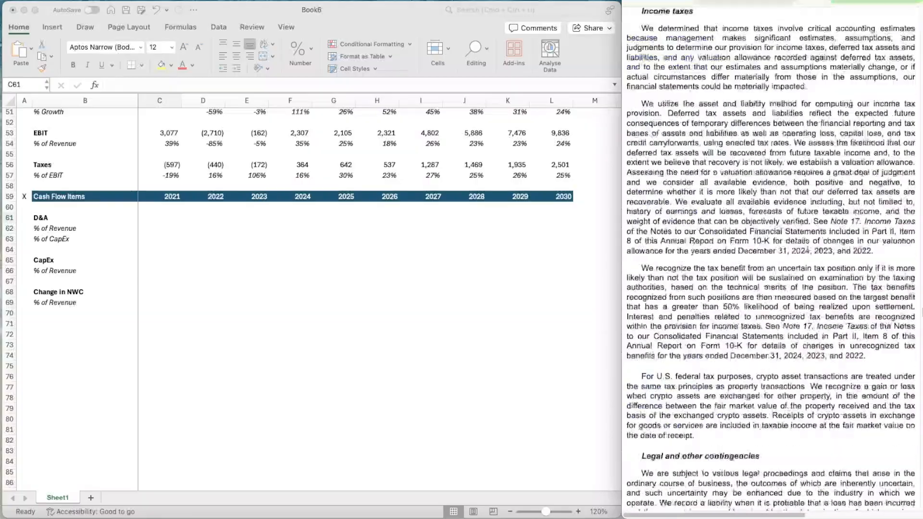
scroll(807, 246, "down", 20)
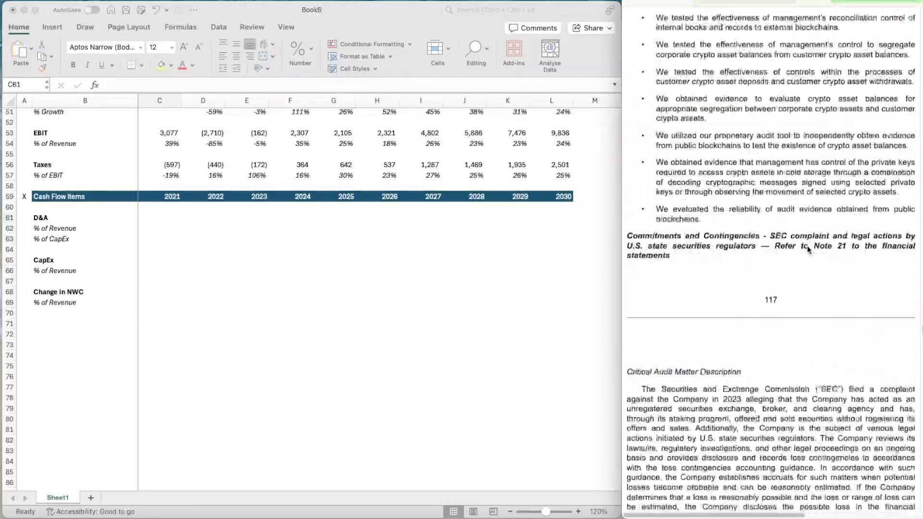
scroll(806, 246, "up", 15)
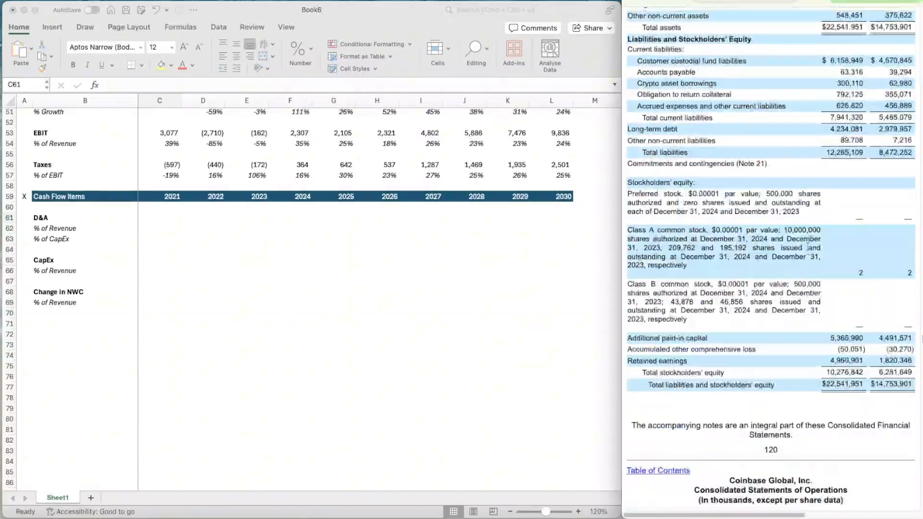
scroll(808, 249, "down", 20)
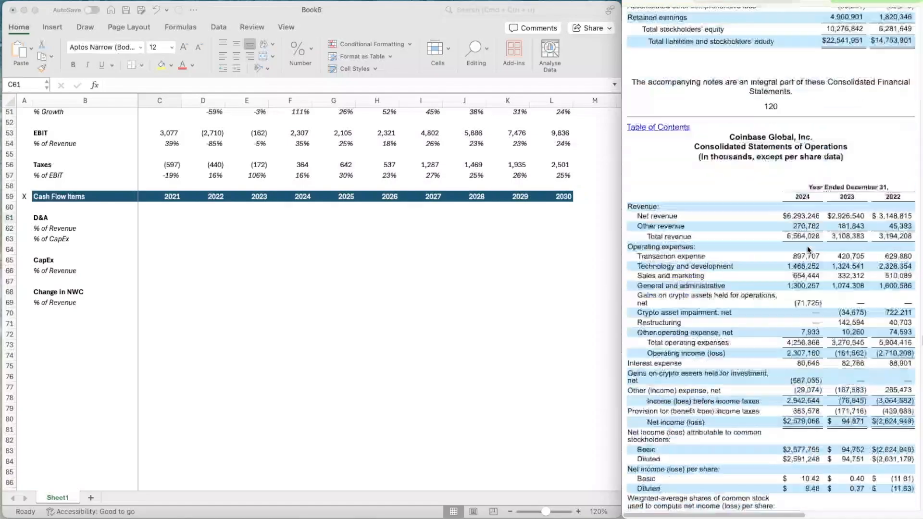
scroll(808, 249, "down", 15)
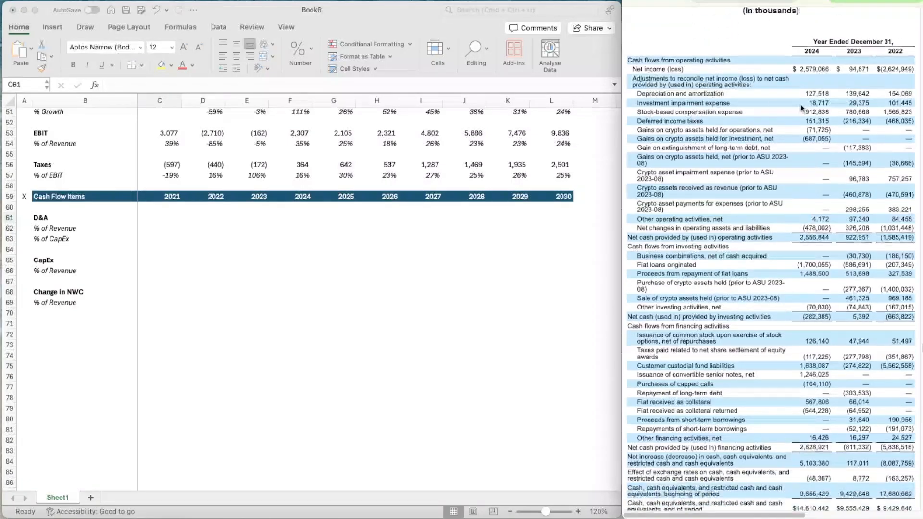
Switch to the 2023 annual report and find the Consolidated Statements of Cash Flows covering 2021 to 2023
key("ctrl+Tab")
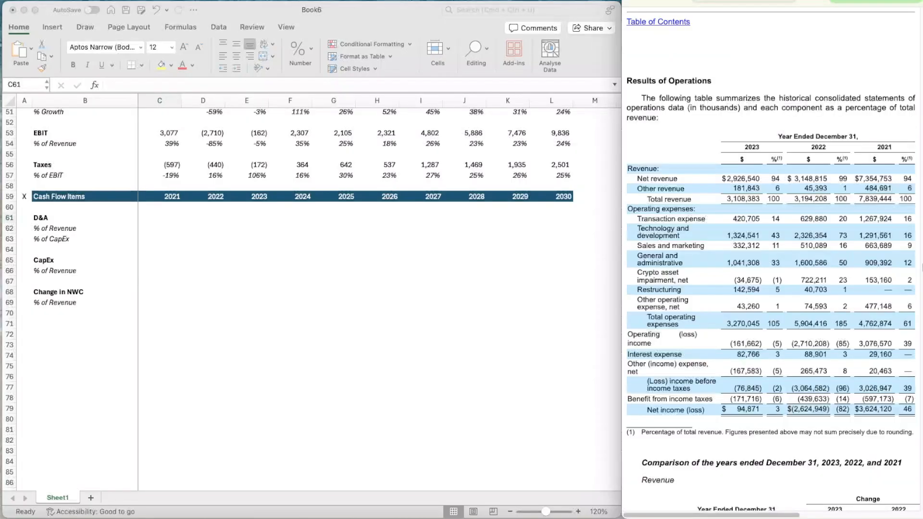
scroll(744, 291, "down", 20)
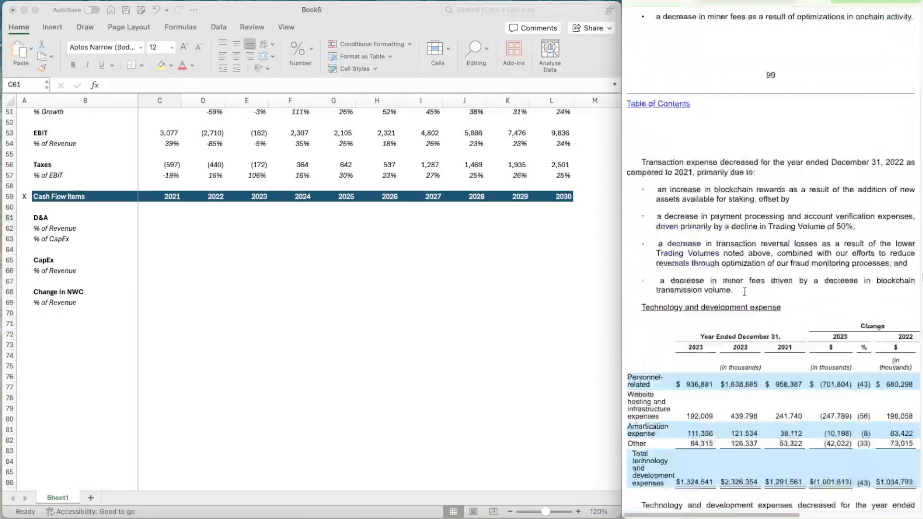
scroll(744, 291, "down", 20)
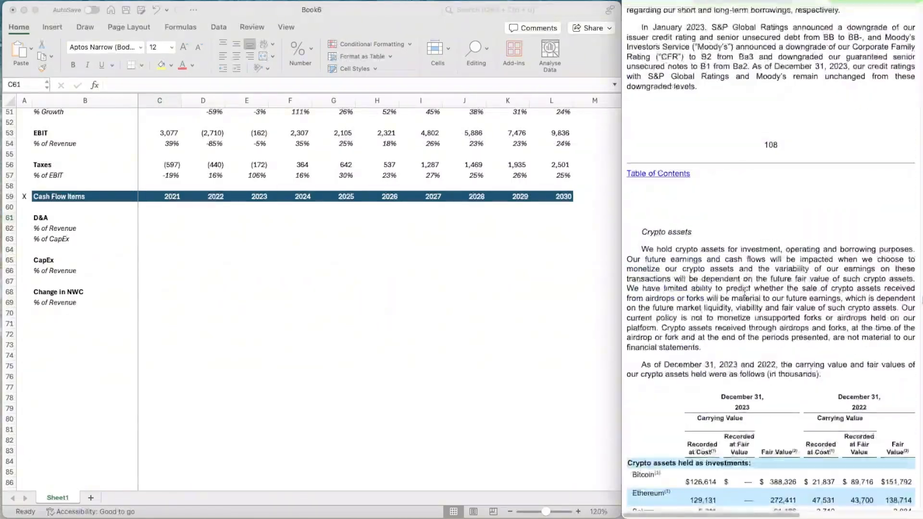
scroll(744, 291, "down", 20)
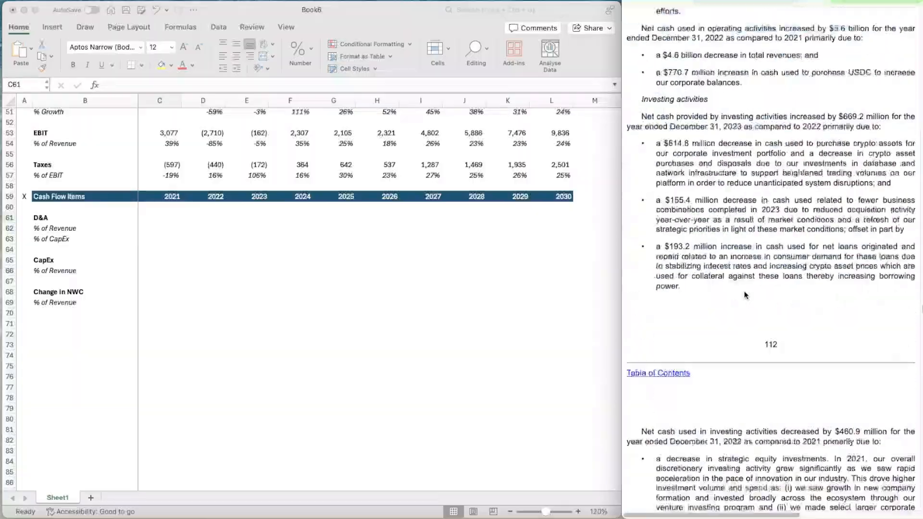
scroll(744, 291, "down", 20)
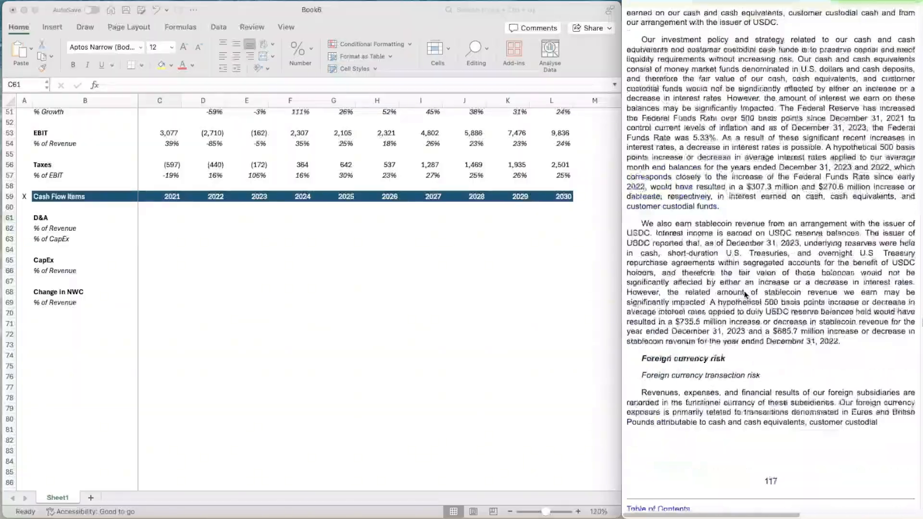
scroll(744, 296, "down", 20)
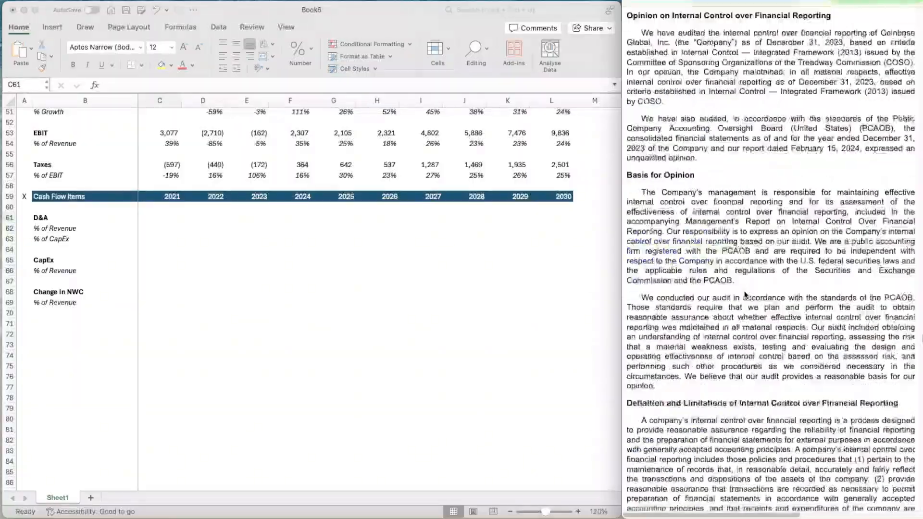
scroll(745, 296, "up", 8)
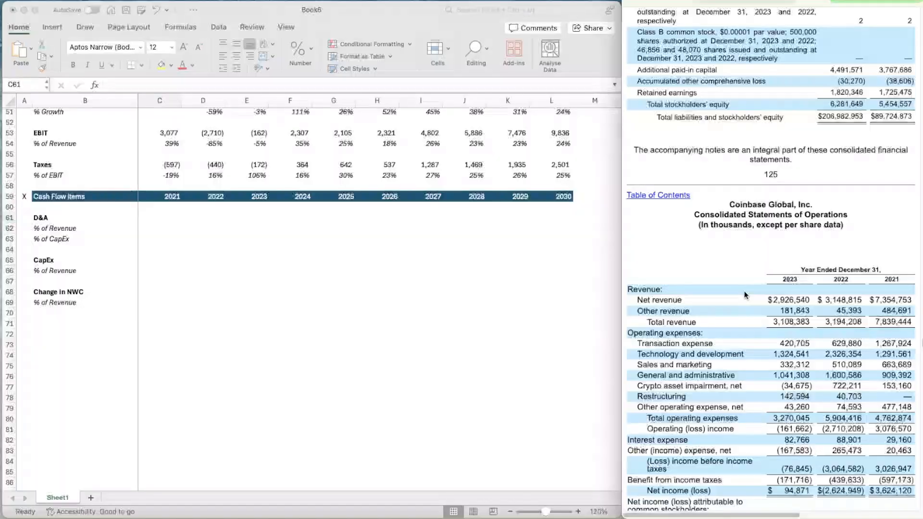
scroll(746, 295, "down", 10)
scroll(746, 296, "down", 20)
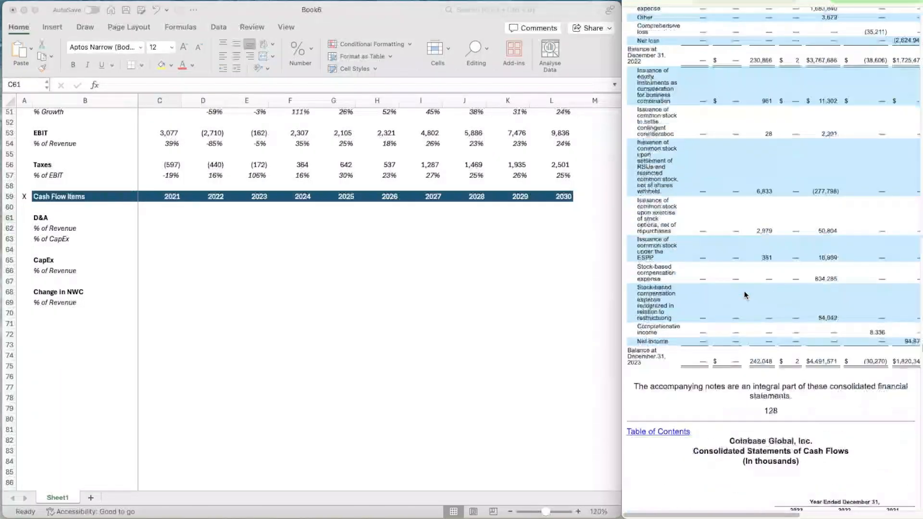
scroll(744, 290, "down", 5)
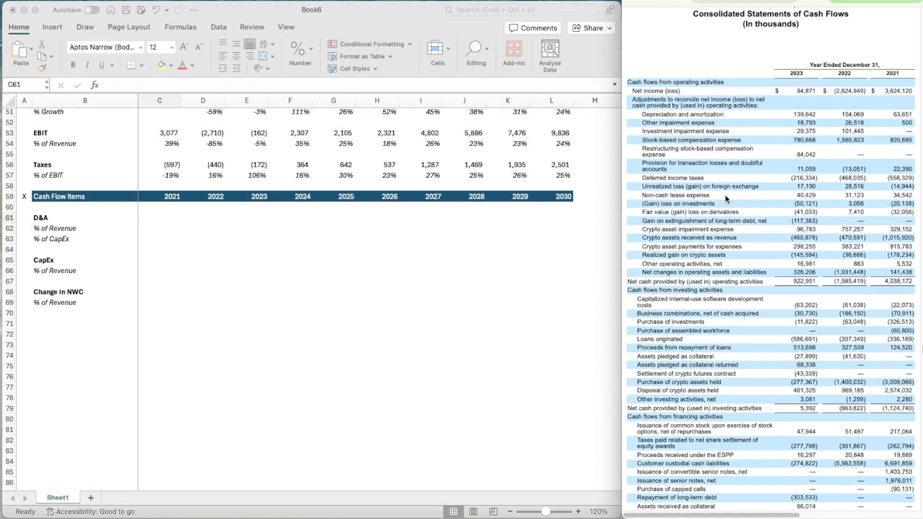
Examine the operating and investing sections of the 2021–2023 cash flow statement for depreciation and amortization and CapEx items
scroll(726, 195, "down", 2)
scroll(726, 197, "down", 2)
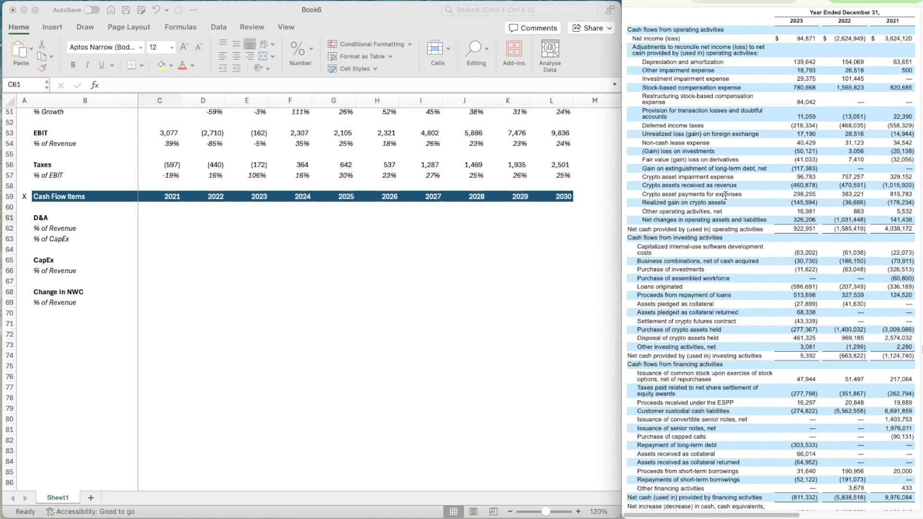
scroll(726, 194, "down", 3)
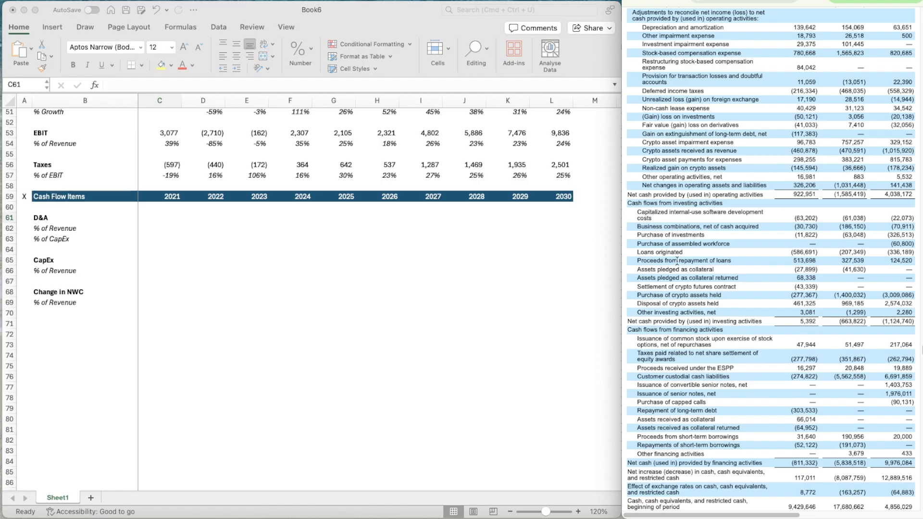
scroll(676, 261, "down", 1)
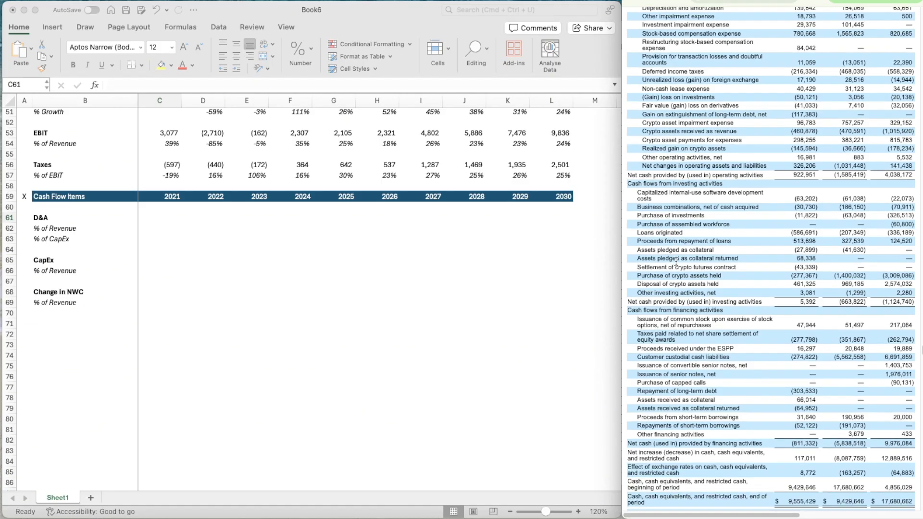
scroll(676, 261, "down", 1)
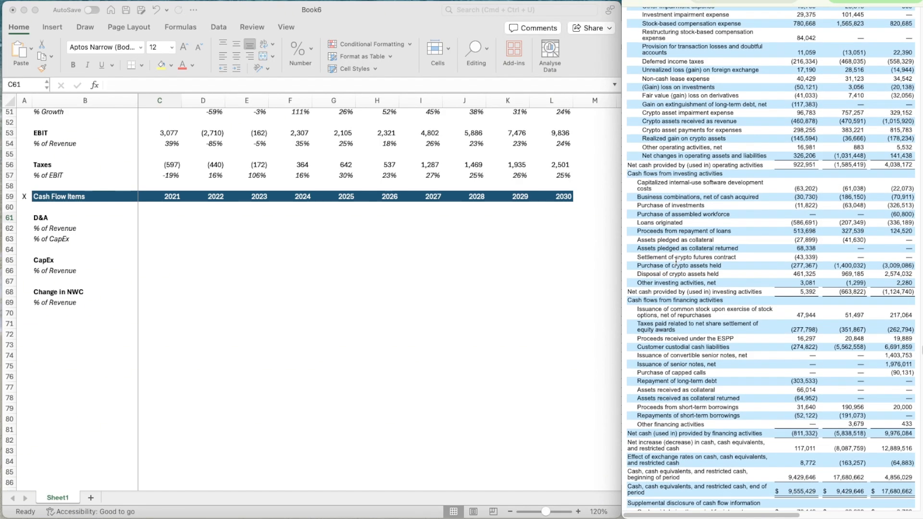
scroll(676, 261, "up", 1)
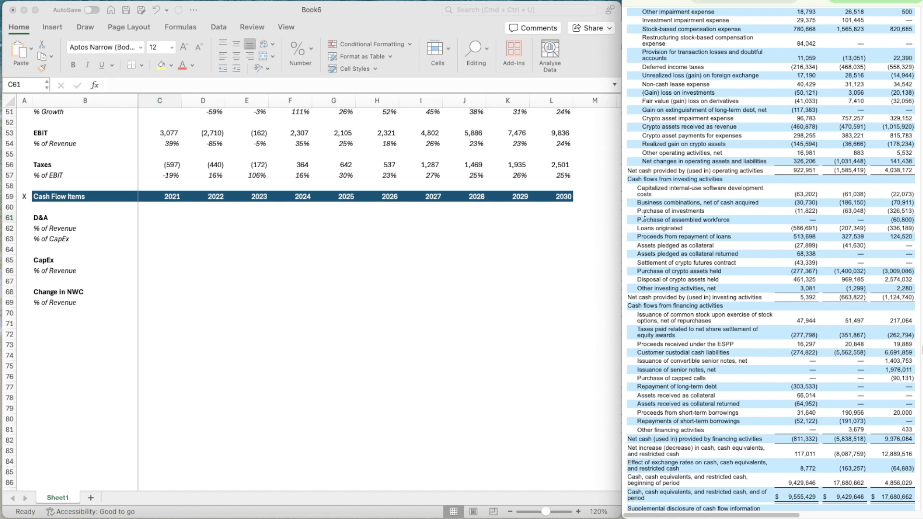
scroll(730, 201, "up", 3)
scroll(731, 202, "down", 3)
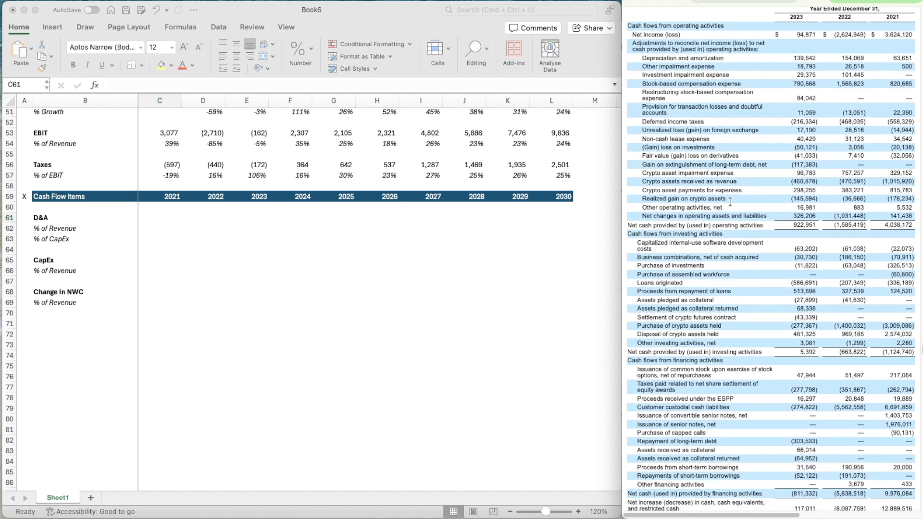
scroll(730, 201, "up", 6)
scroll(731, 202, "down", 1)
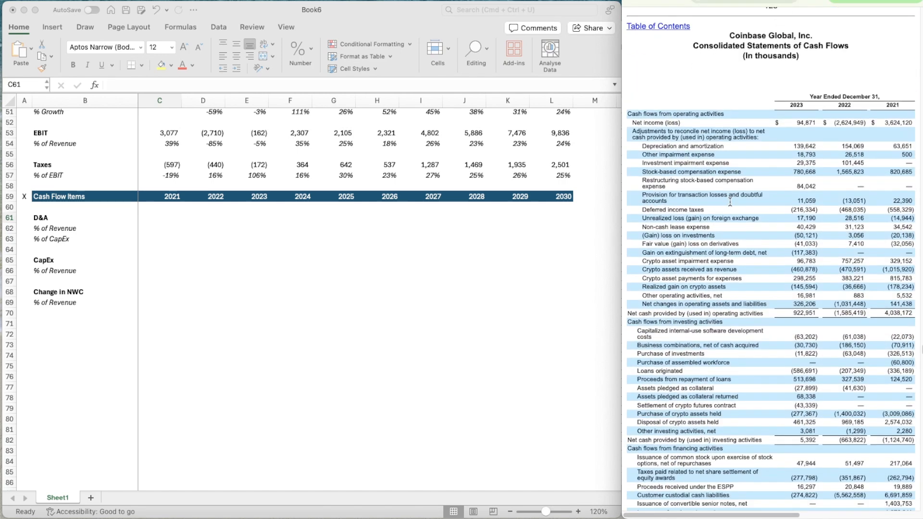
scroll(730, 202, "down", 1)
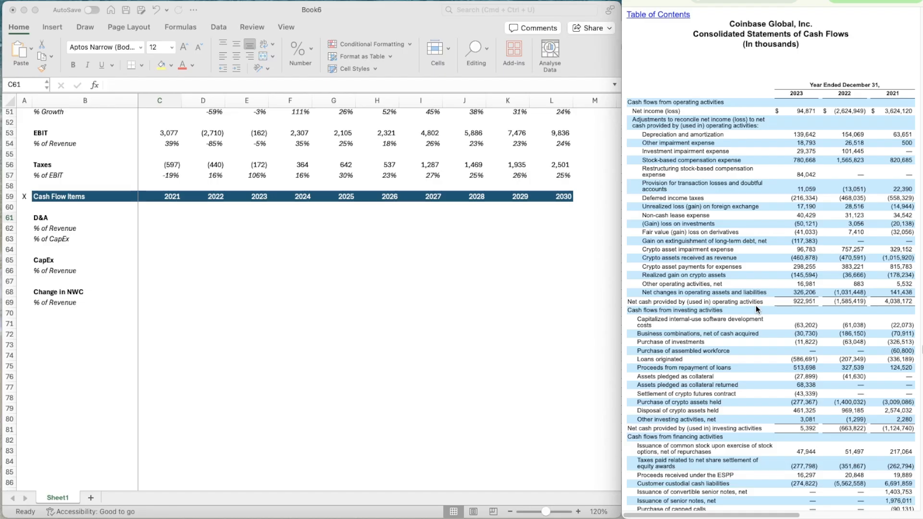
Enter the D&A figures in row 61: 63.651 for 2021, 154.069 for 2022 and 139.642 for 2023
left_click(159, 229)
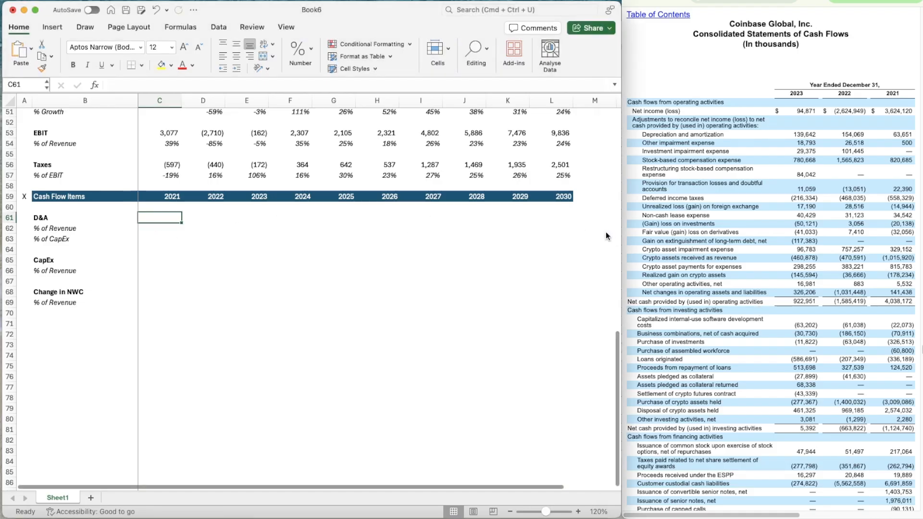
type("63.651")
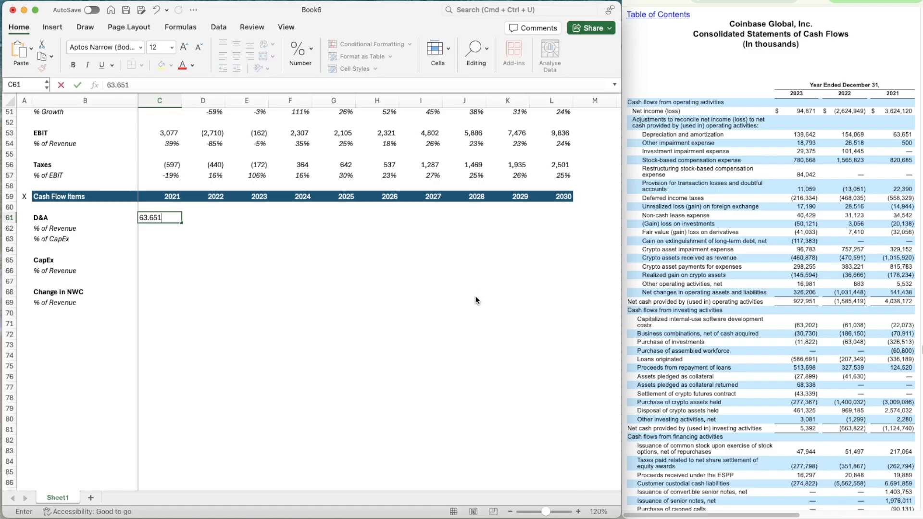
key("Tab")
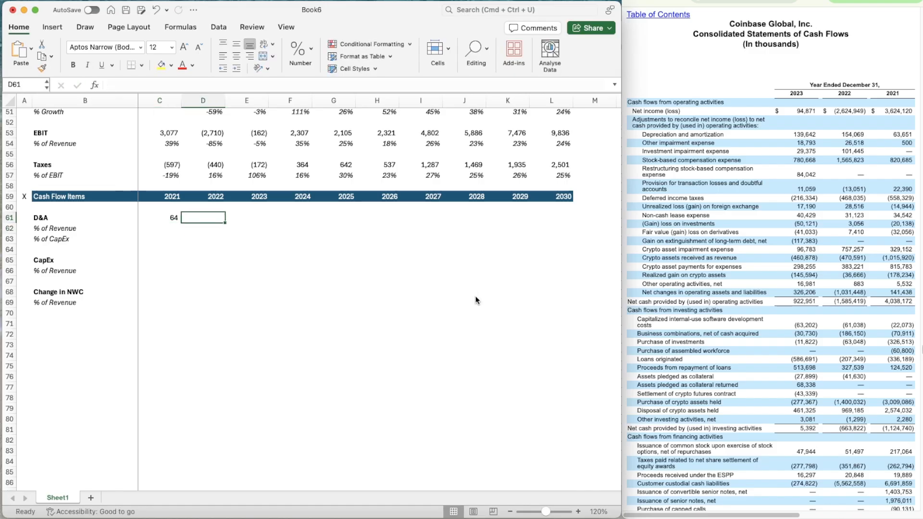
type("154.061")
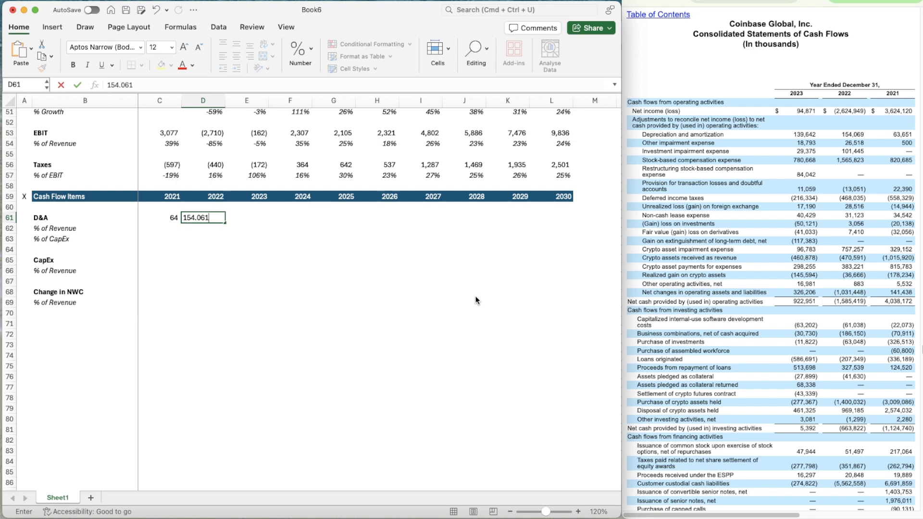
key("BackSpace")
key("Tab")
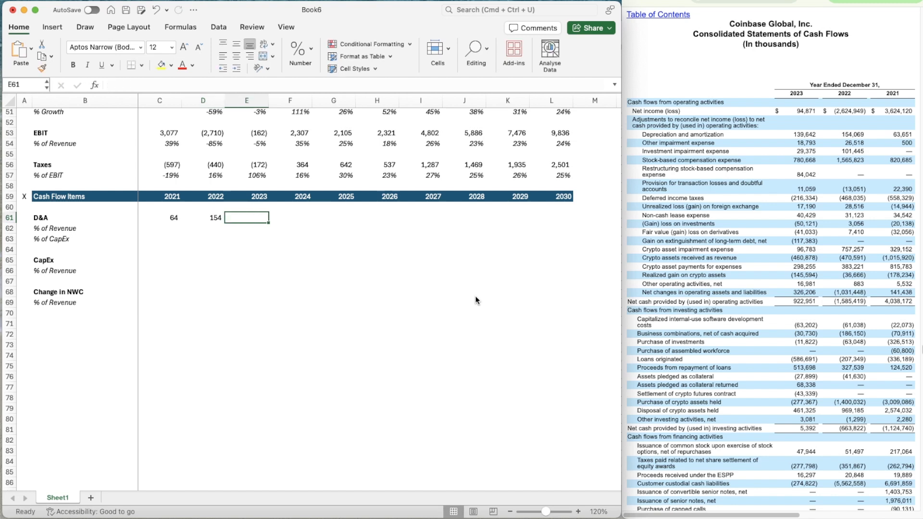
type("139")
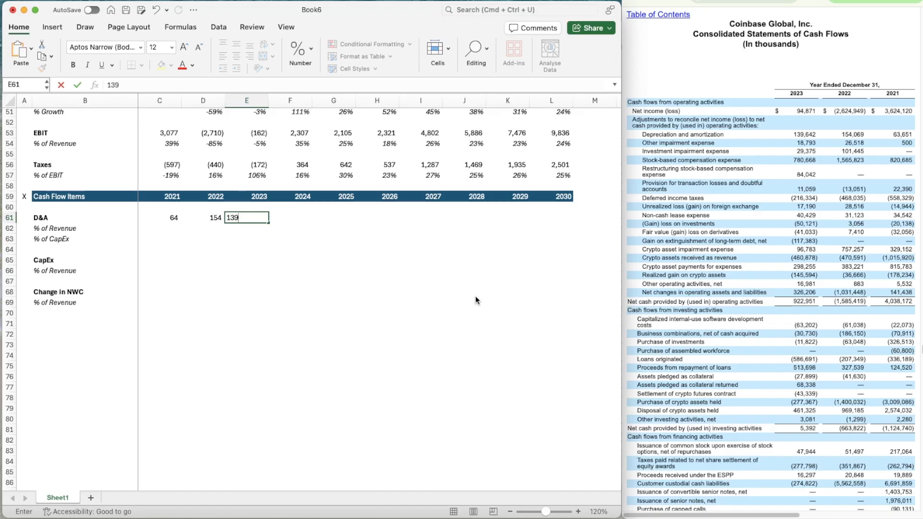
type(".642")
key("Return")
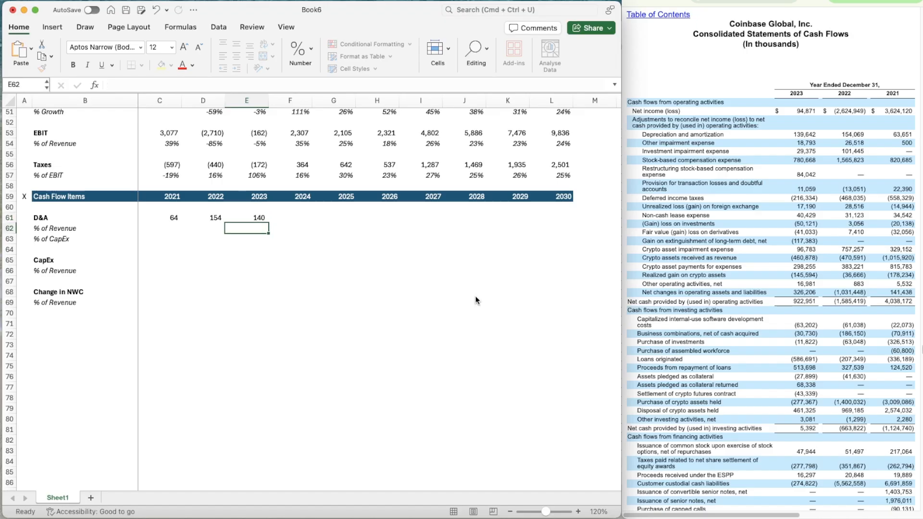
Enter 2021 CapEx in C65 as =22.073+70.911, adding capitalized software development costs and business combinations
key("Left")
key("Left")
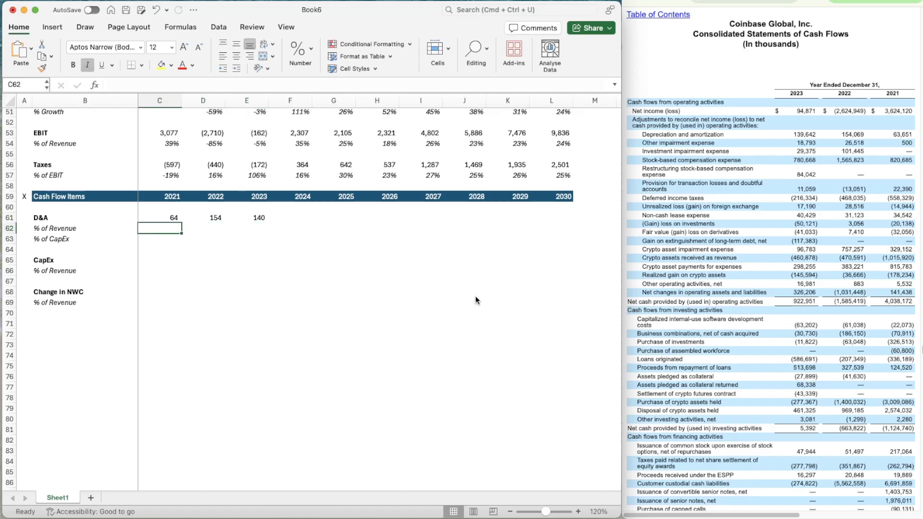
key("Down")
key("Down")
key("Down")
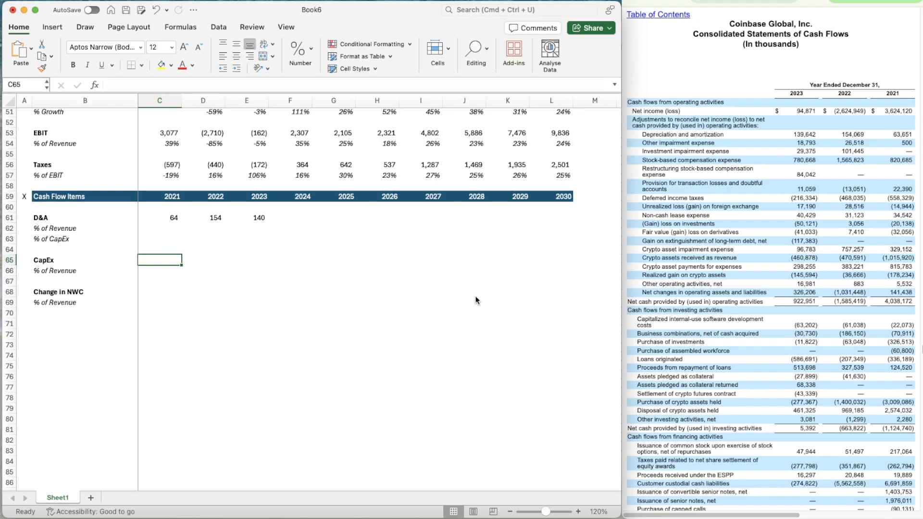
type("=22.")
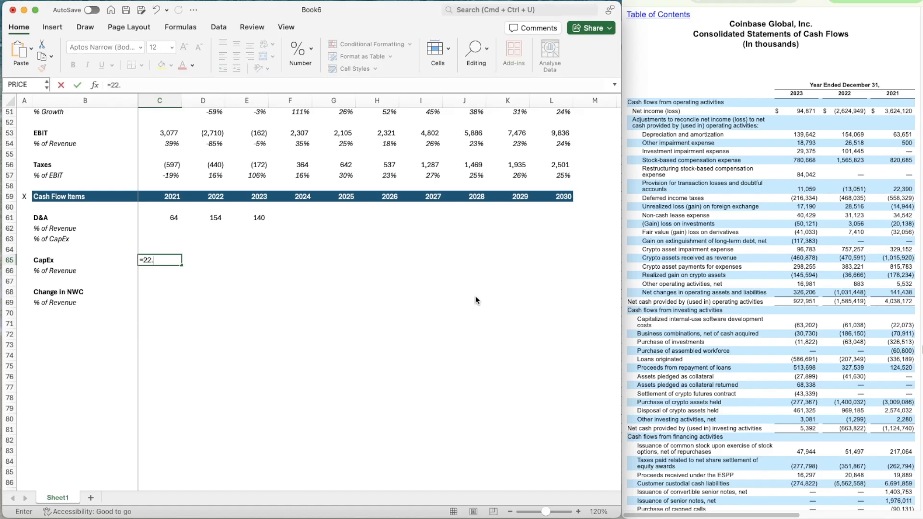
type("073+61.038+63")
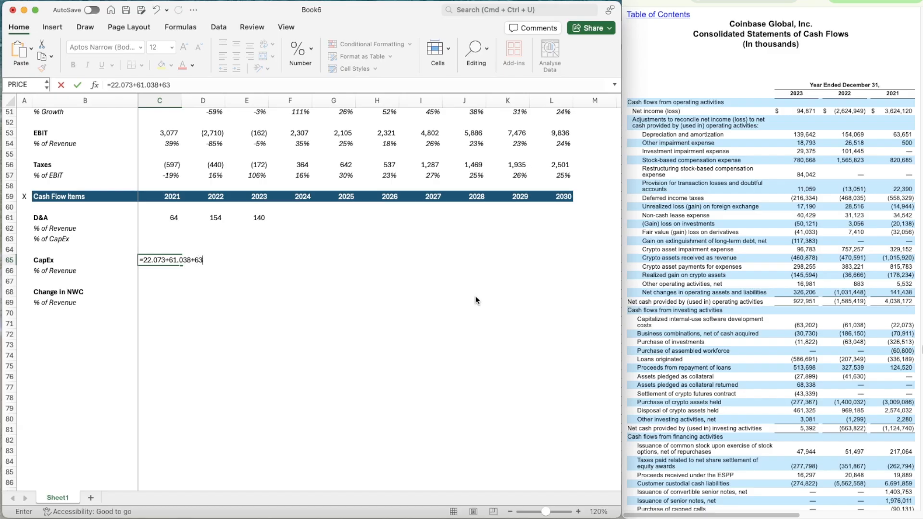
type(".202")
key("BackSpace")
key("BackSpace")
key("BackSpace")
key("BackSpace")
key("BackSpace")
key("BackSpace")
key("BackSpace")
key("BackSpace")
key("BackSpace")
key("BackSpace")
key("BackSpace")
key("BackSpace")
key("BackSpace")
type("70.911")
key("Return")
Enter 2022 CapEx in D65 as =61.038+186.150, the sum of capitalized software costs and business combinations
key("Up")
key("Right")
type("=")
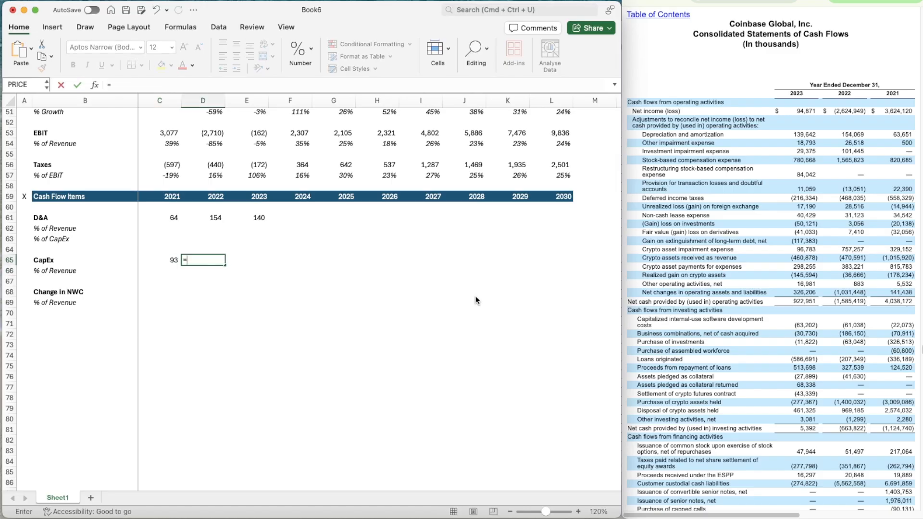
type("61.038+186.")
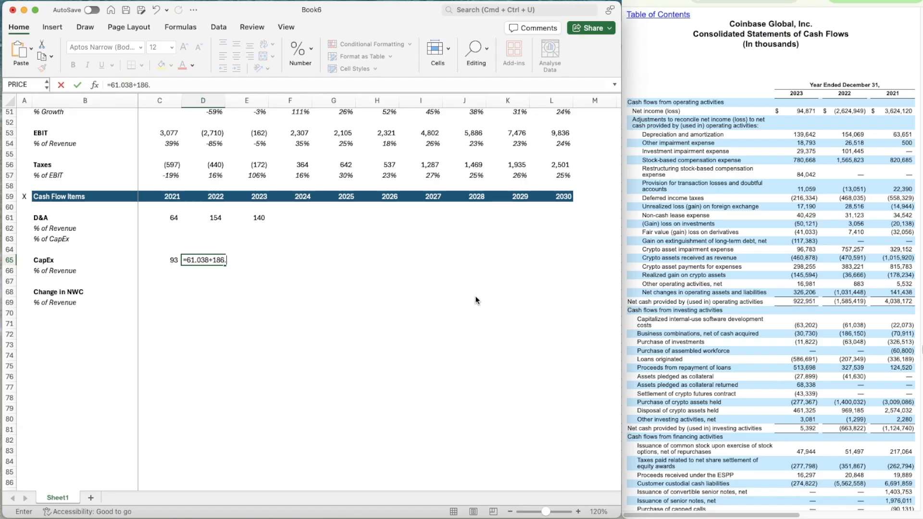
type("150")
key("Tab")
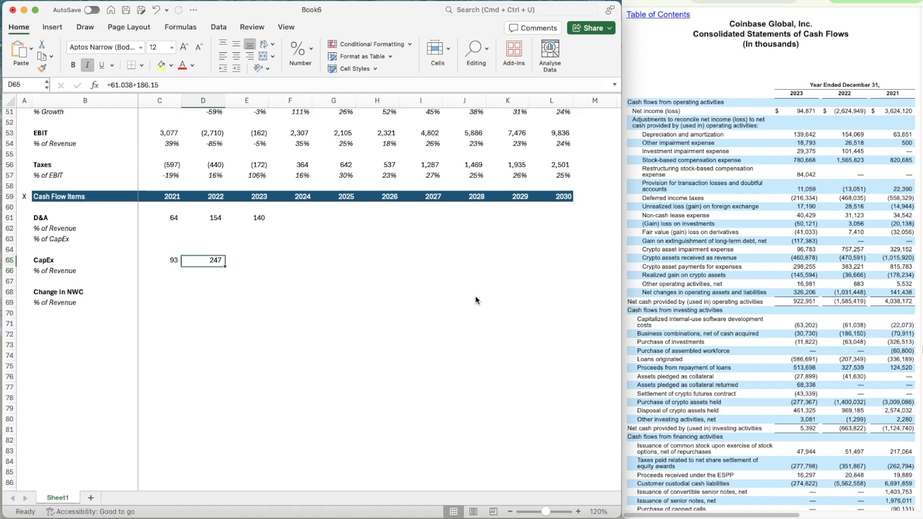
Enter 2023 CapEx in E65 as =63.202+30.730 from the same two investing lines
type("=")
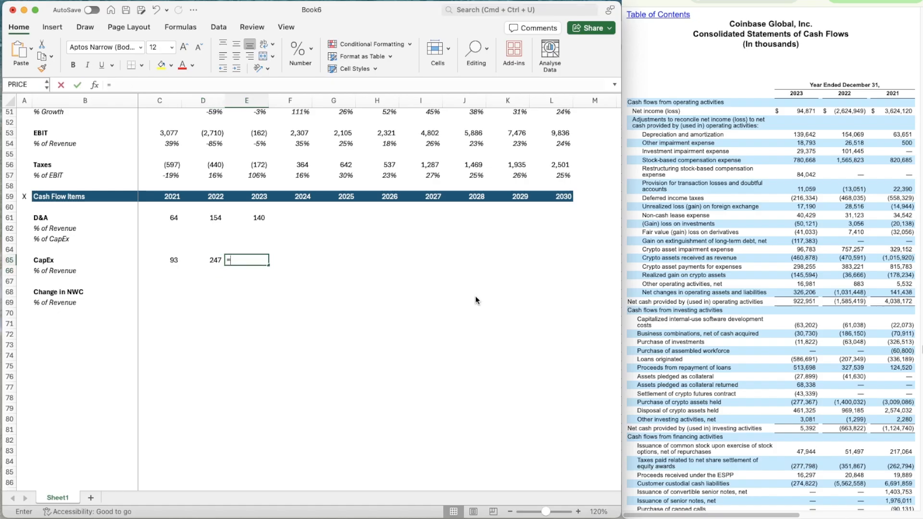
type("63.202")
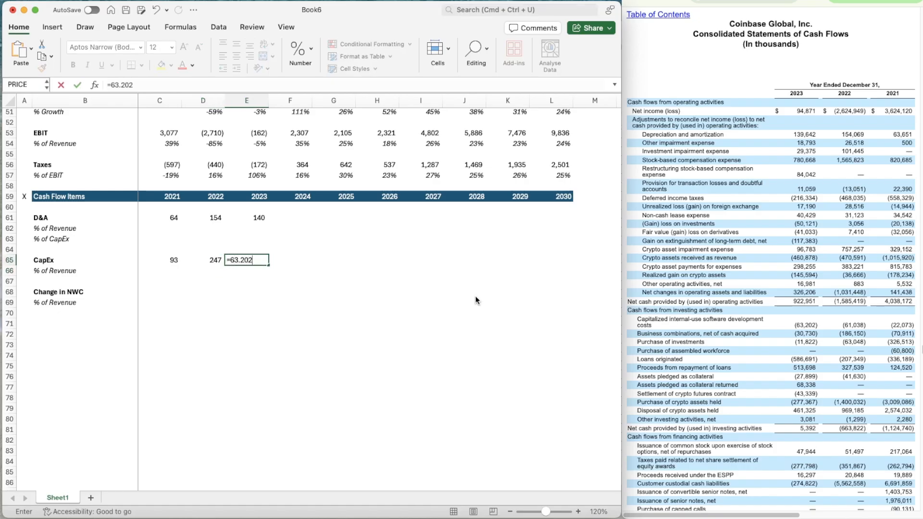
type("+30")
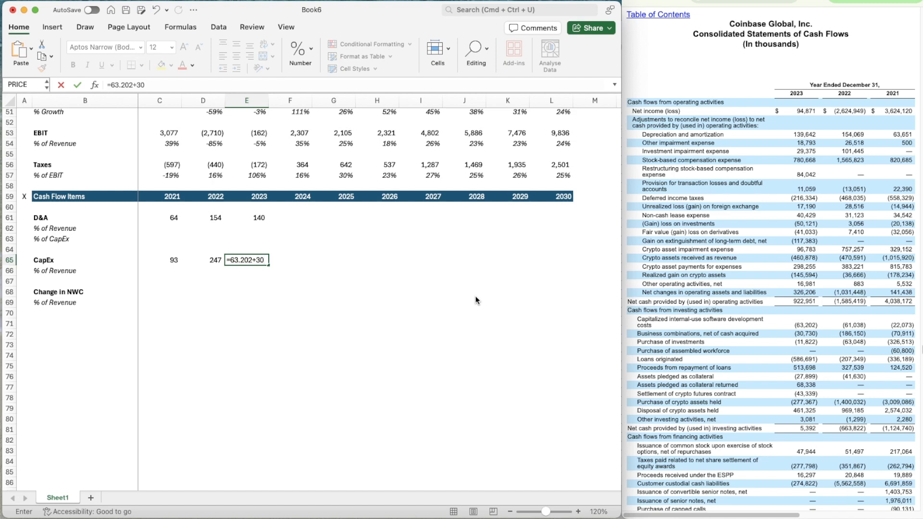
type(".730")
key("Return")
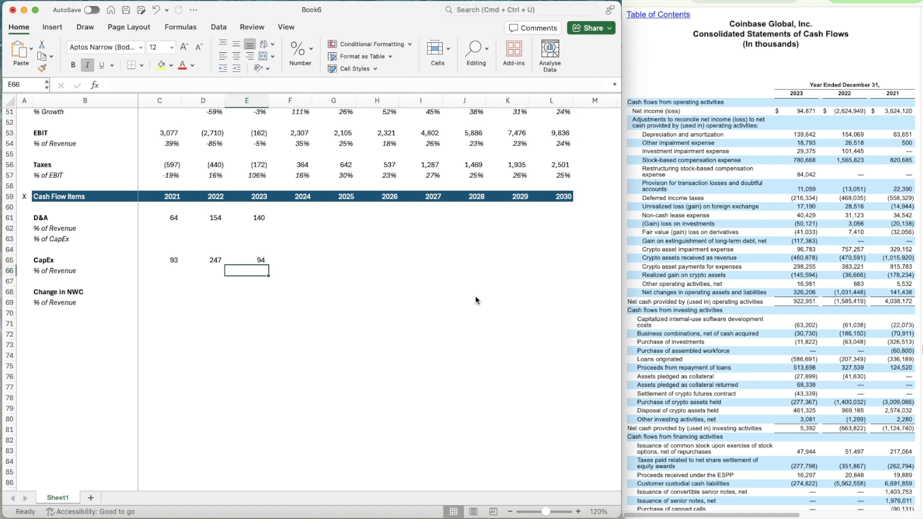
Enter the 2021 Change in NWC in C68 as 141.438 from the net changes in operating assets and liabilities
key("Left")
key("Left")
key("Down")
key("Down")
key("Left")
key("Right")
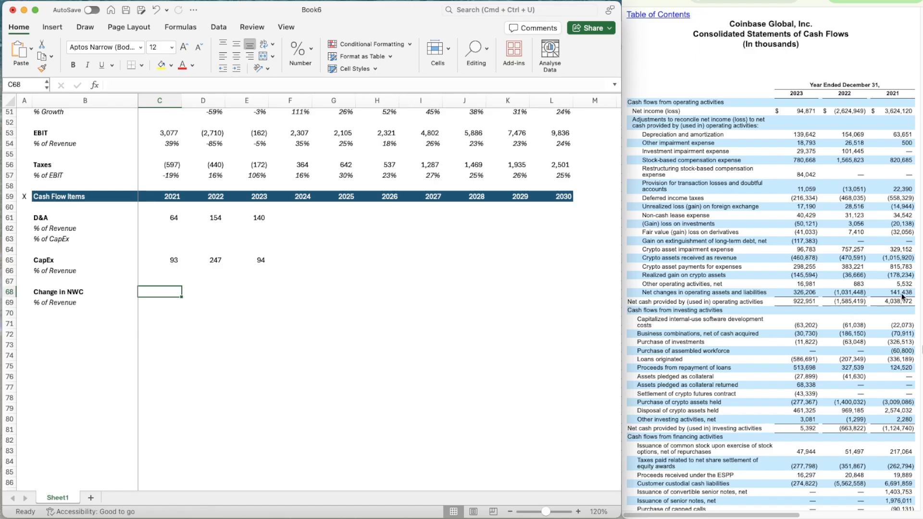
type("141.")
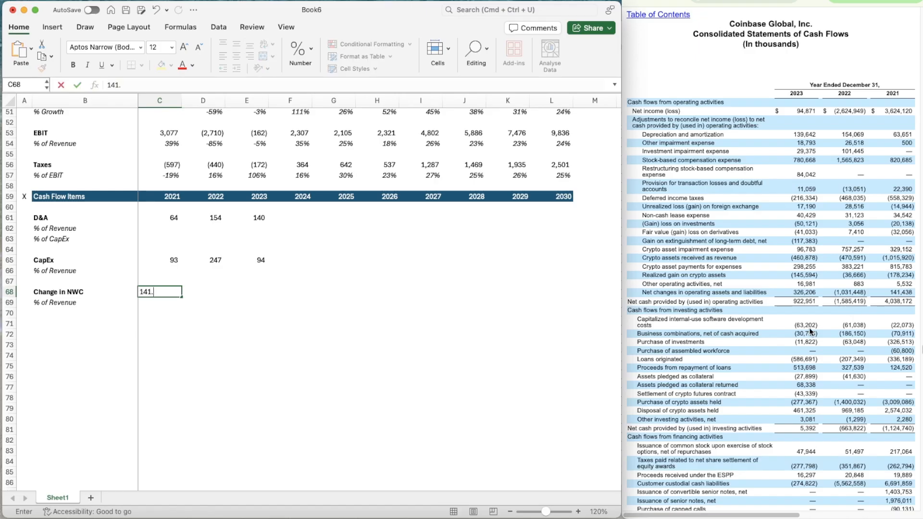
type("438")
key("Tab")
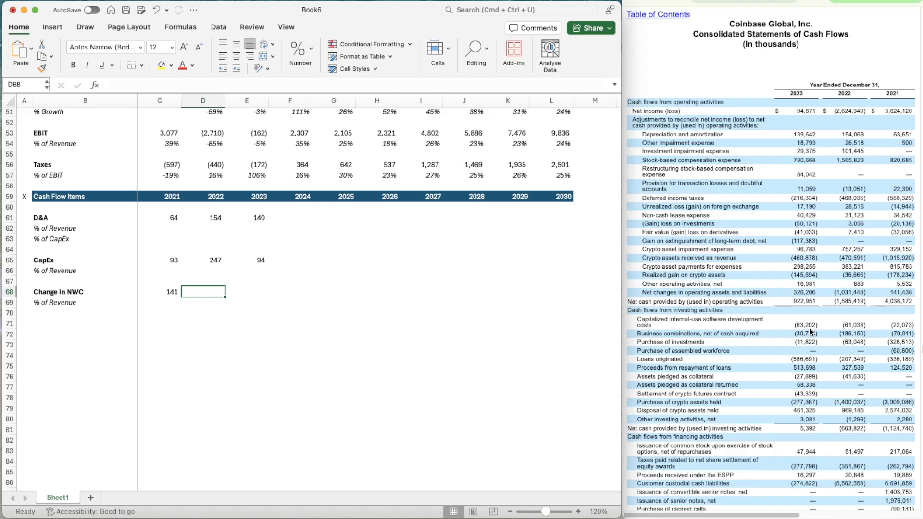
Enter the Change in NWC figures of -1031.448 for 2022 in D68 and 326.206 for 2023 in E68
type("-1031")
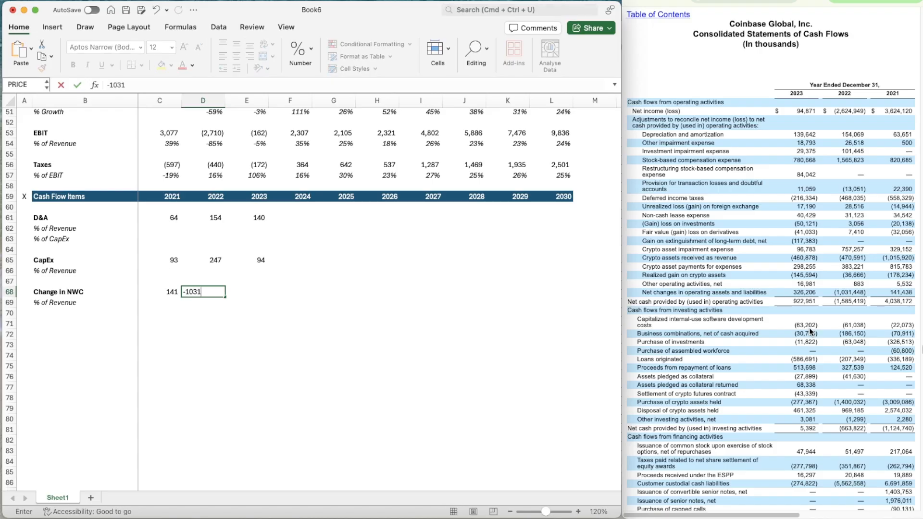
type(".448")
key("Tab")
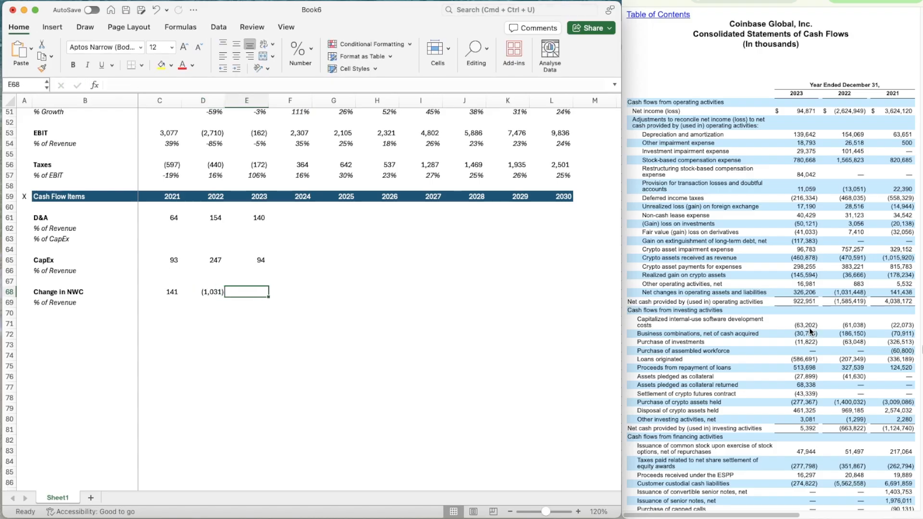
type("32")
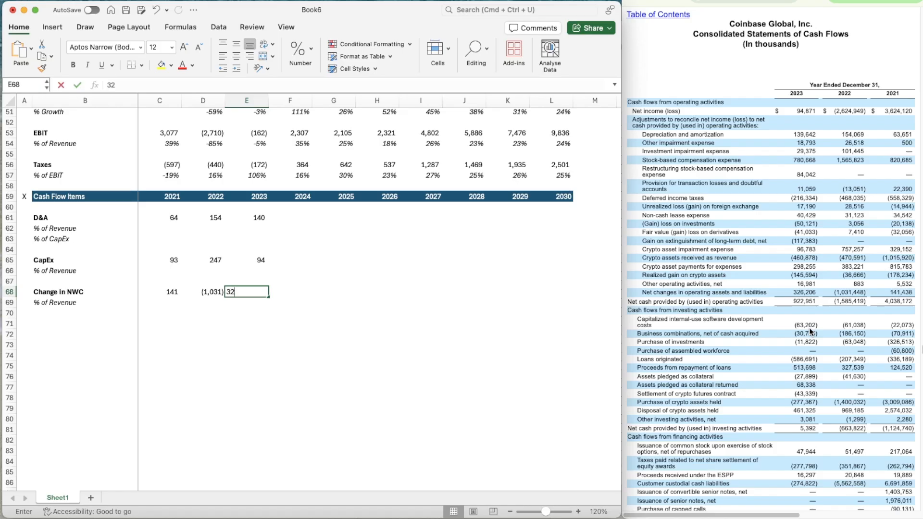
type("6.206")
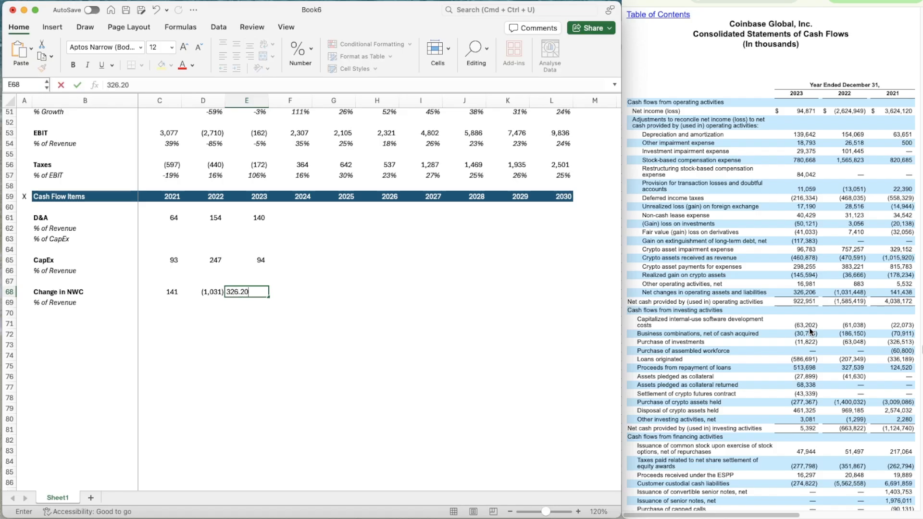
key("Return")
Calculate 2021 D&A as a percentage of revenue in C62 with =C61/C50
key("Left")
key("Left")
key("Up")
key("Up")
key("Up")
key("Up")
key("Up")
key("Up")
key("Up")
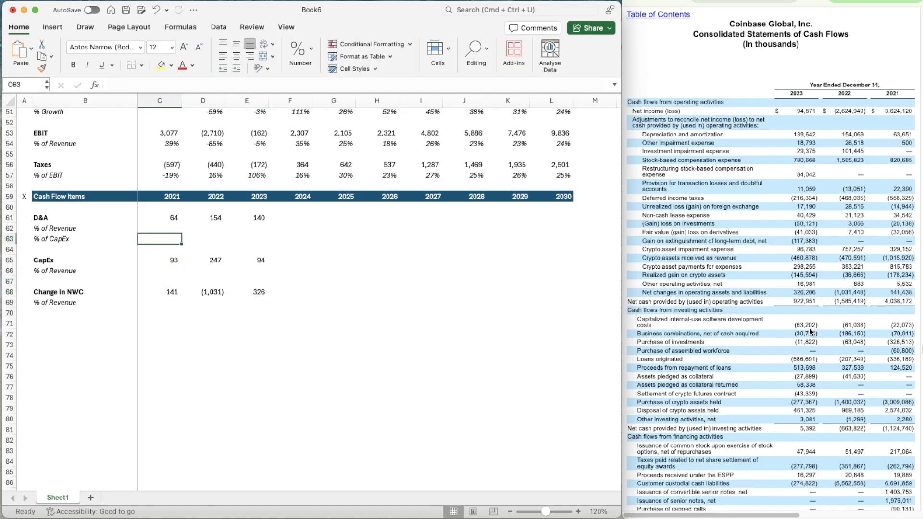
type("=")
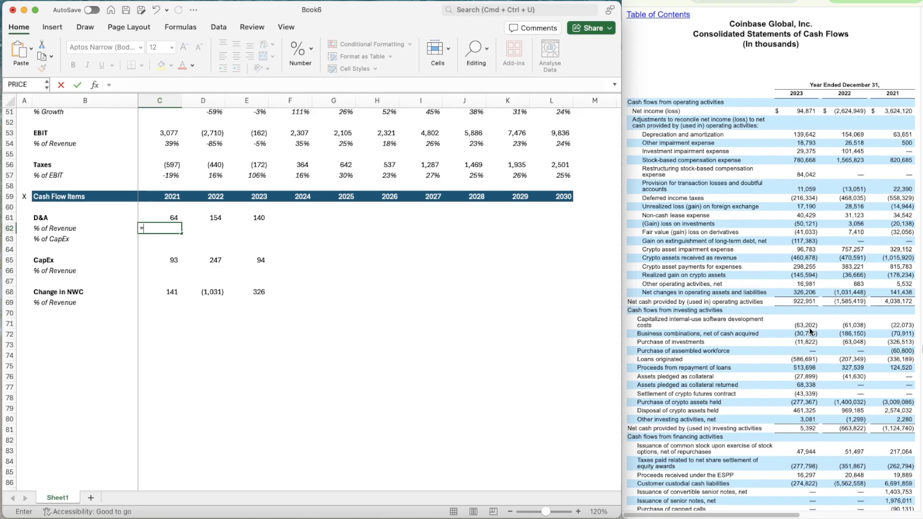
scroll(810, 332, "up", 3)
scroll(811, 331, "down", 1)
scroll(811, 332, "down", 3)
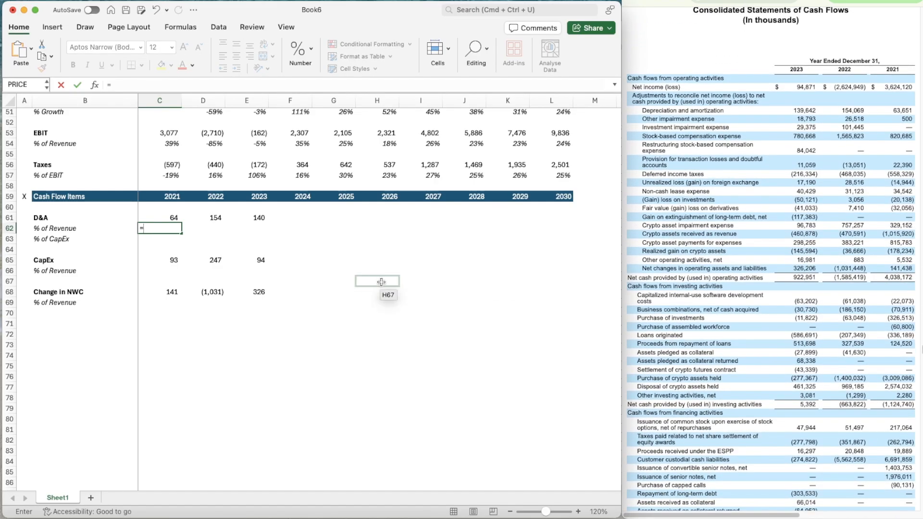
scroll(377, 284, "up", 4)
left_click(171, 265)
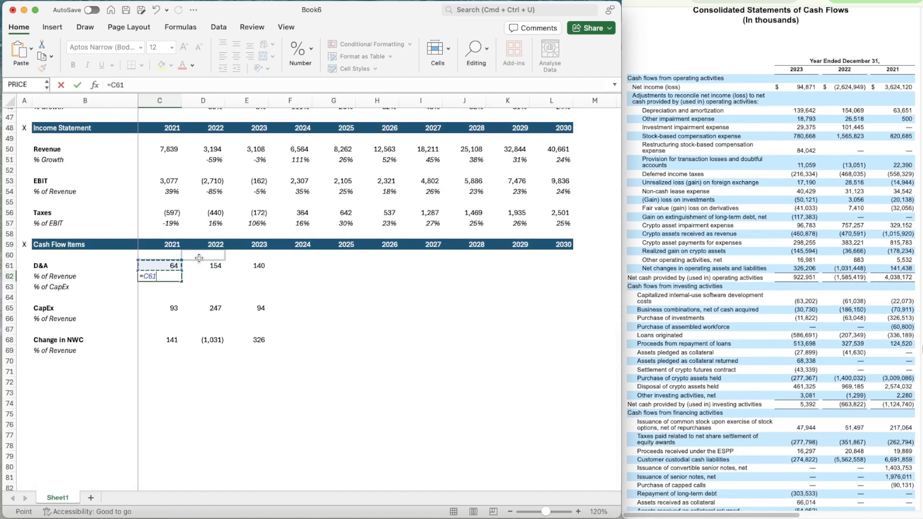
type("/")
left_click(160, 149)
key("Return")
Apply the percentage format of C57 to C62 and copy the D&A % of Revenue formula across to 2023
key("Up")
key("Up")
key("Up")
key("Up")
key("Up")
key("Up")
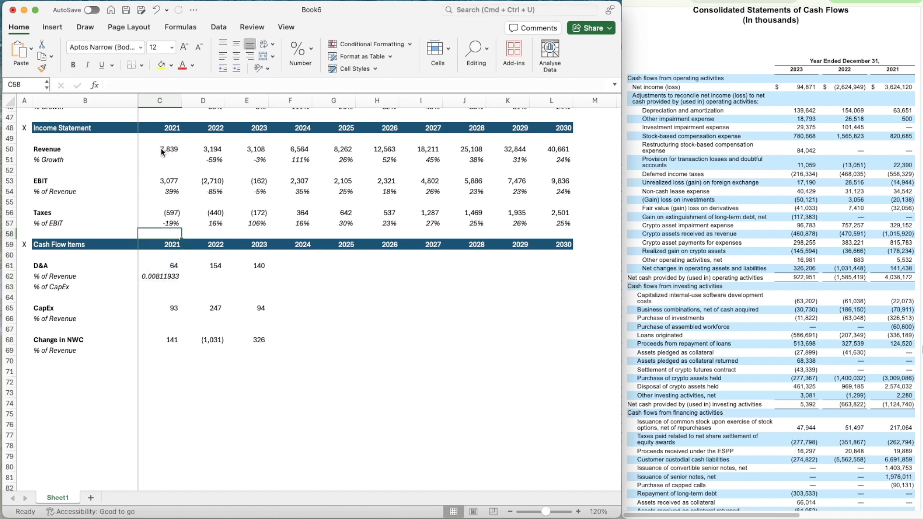
left_click(42, 68)
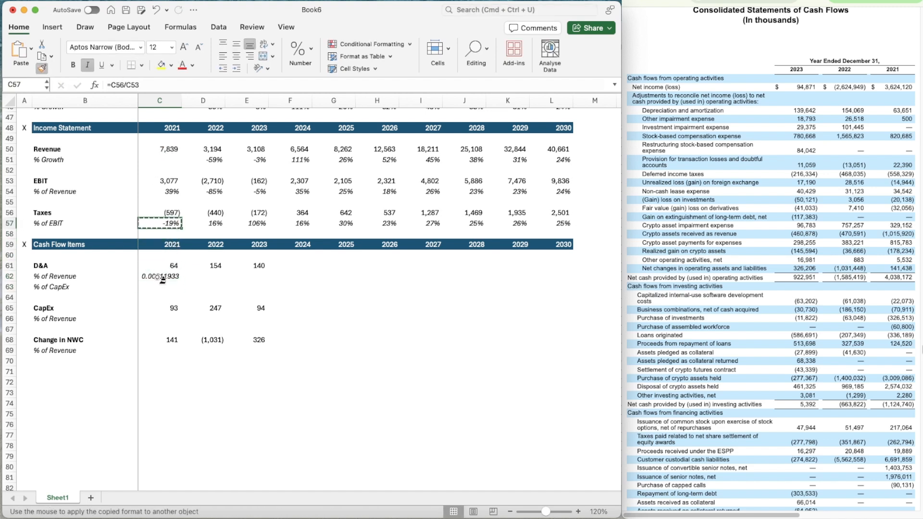
left_click(160, 276)
key("super+c")
key("shift+Right")
key("shift+Right")
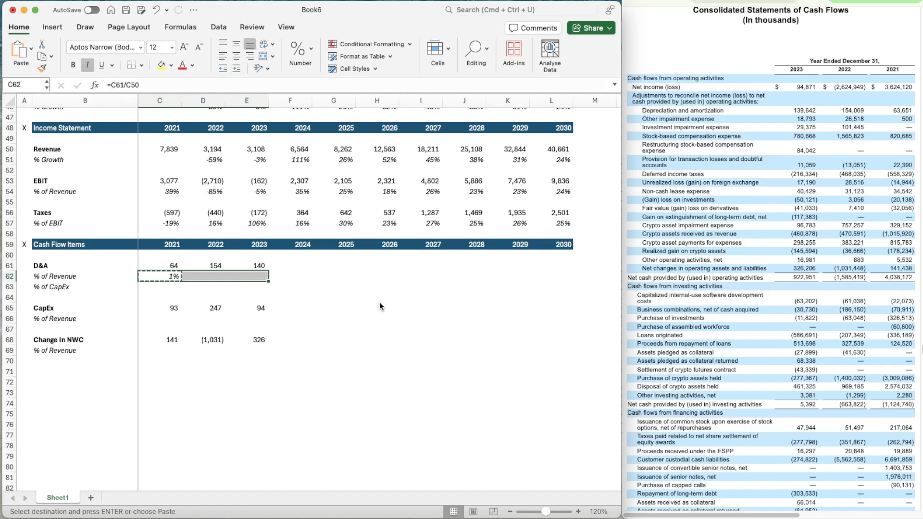
key("super+v")
Calculate 2021 CapEx as a percentage of revenue in C66 with =C65/C50
key("Down")
key("Down")
key("Down")
key("Down")
type("=")
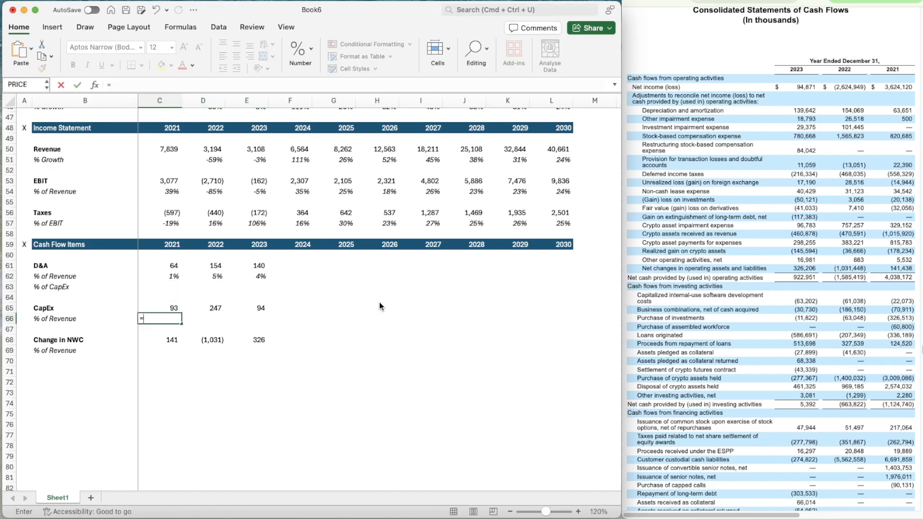
key("Up")
type("/")
left_click(157, 150)
key("Return")
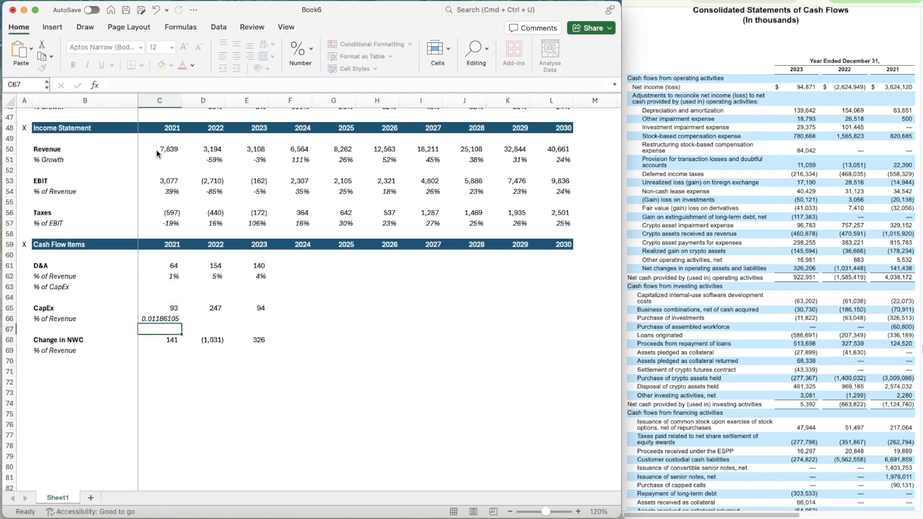
Apply the format of C62 to C66 and copy the CapEx % of Revenue formula across to 2023
key("Up")
key("Up")
key("Up")
key("Up")
key("Up")
key("super+shift+c")
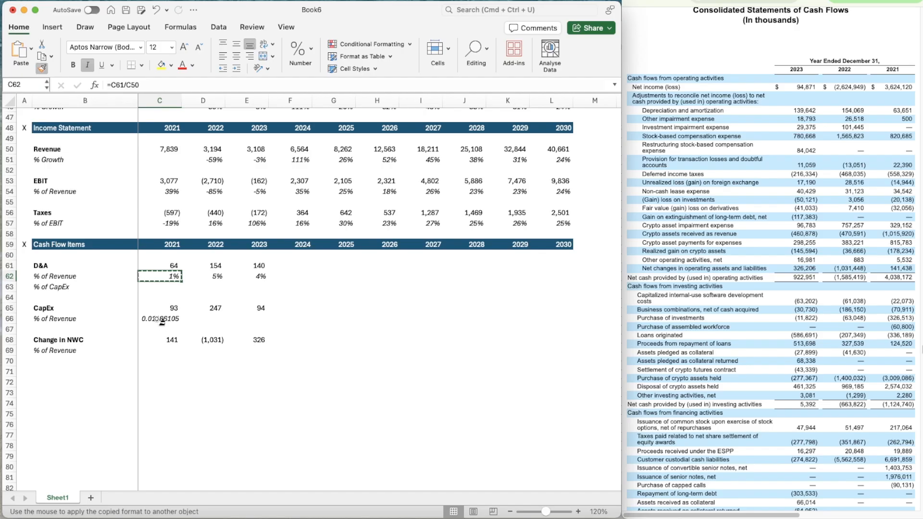
left_click(159, 319)
key("super+c")
key("shift+Right")
key("shift+Right")
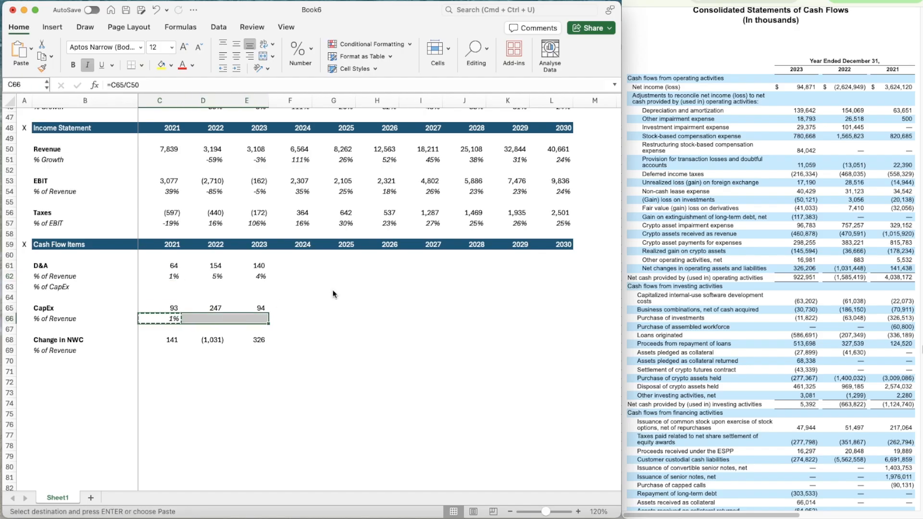
key("super+v")
Calculate 2021 D&A as a percentage of CapEx in C63 with =C61/C65
key("Up")
key("Up")
key("Up")
type("=")
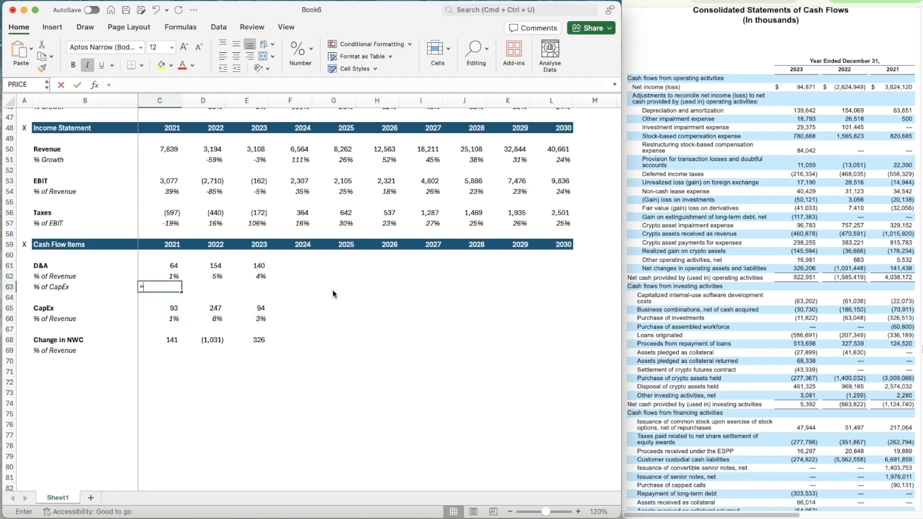
key("Up")
key("Up")
type("/")
key("Down")
Apply the format of C62 to C63 and copy the D&A % of CapEx formula across to 2023
key("Down")
key("Return")
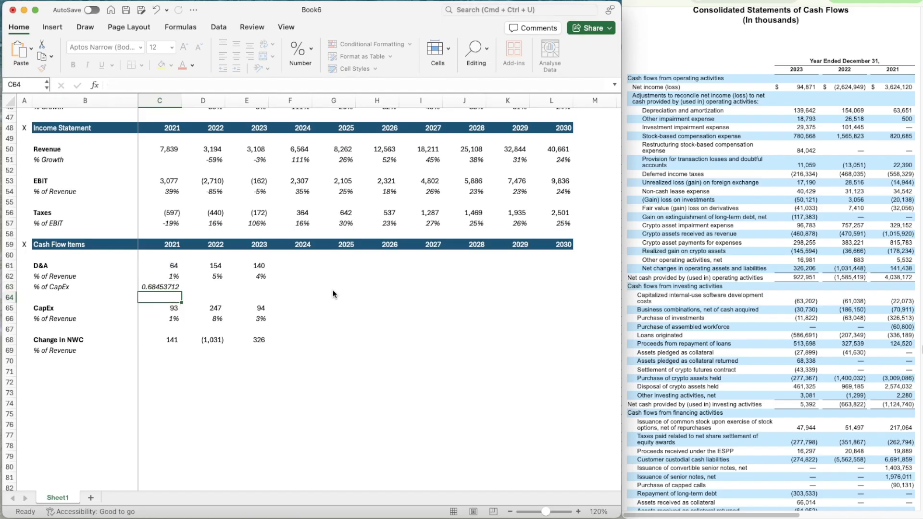
key("Up")
key("Up")
key("super+shift+c")
Calculate 2021 Change in NWC as a percentage of revenue in C69 with =C68/C50
key("Down")
key("super+shift+v")
key("super+c")
key("shift+Right")
key("shift+Right")
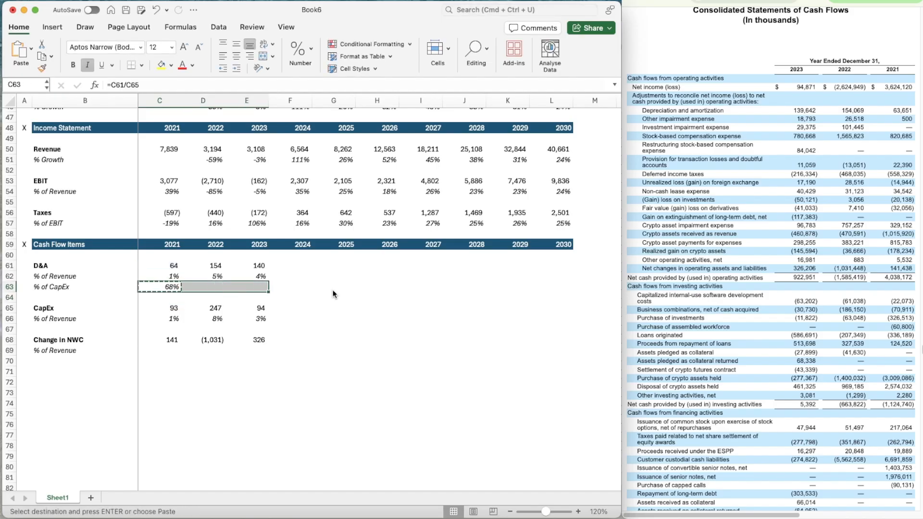
key("super+v")
key("Down")
key("Down")
key("Down")
key("Down")
key("Up")
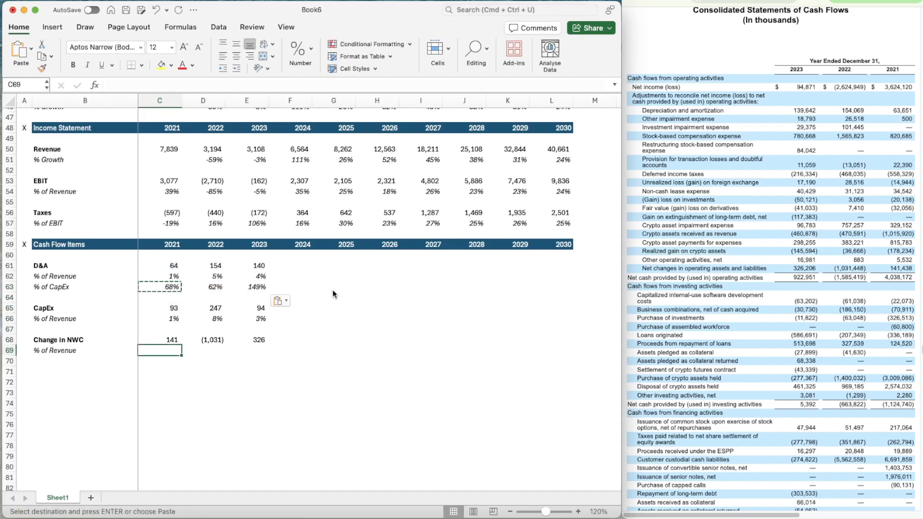
type("=")
key("Up")
type("/")
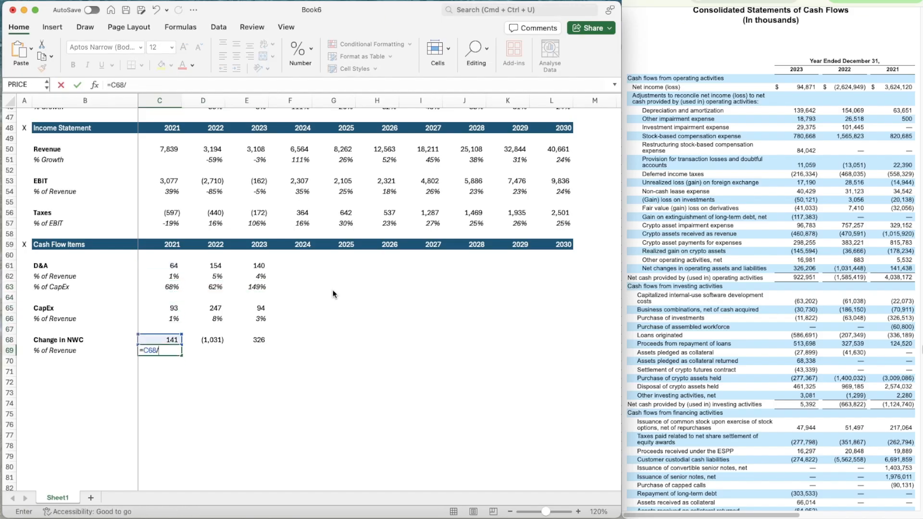
left_click(169, 146)
key("Return")
Apply the format of C66 to C69 and copy the Change in NWC % of Revenue formula across to 2023
key("Up")
key("Up")
key("Up")
key("Up")
left_click(42, 67)
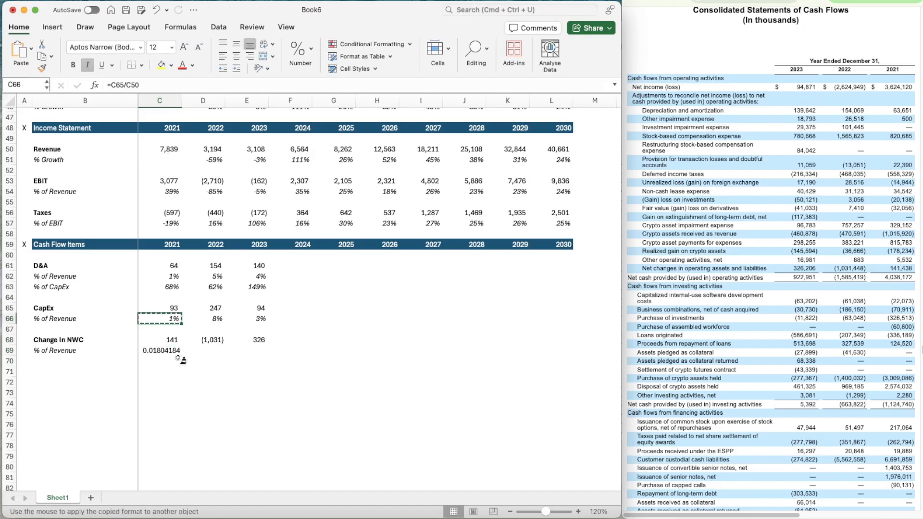
left_click(151, 350)
key("super+c")
key("shift+Right")
key("shift+Right")
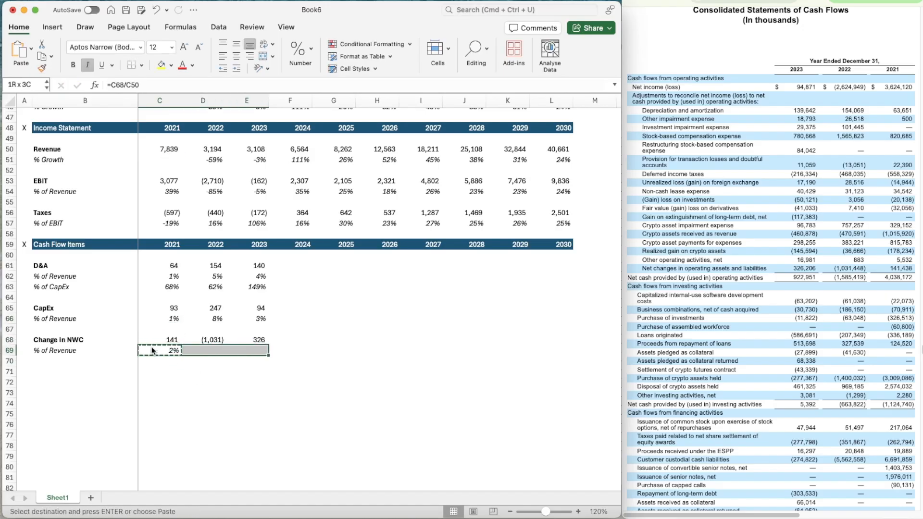
key("super+v")
Switch to the filing with the 2024 cash flow statement and enter 2024 D&A of 127.518 in F61
key("Right")
key("Right")
key("Right")
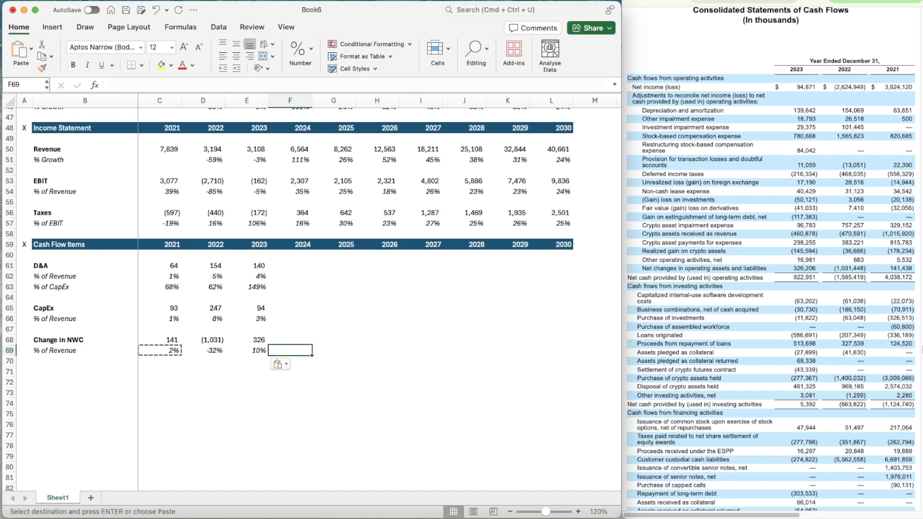
left_click(810, 2)
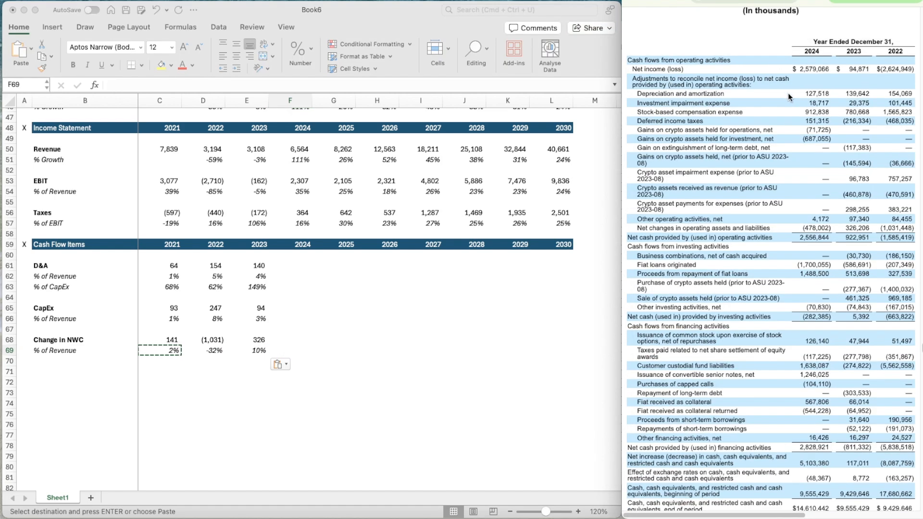
left_click(290, 266)
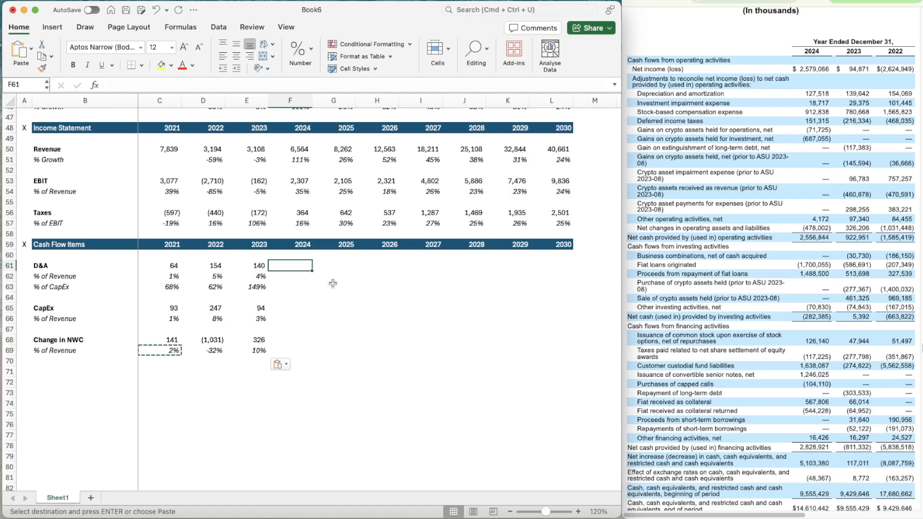
type("127")
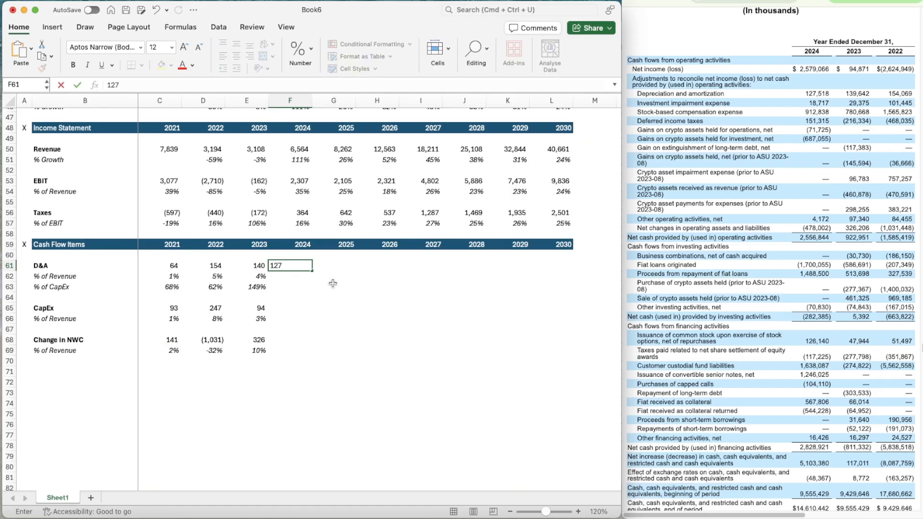
type(".518")
key("Return")
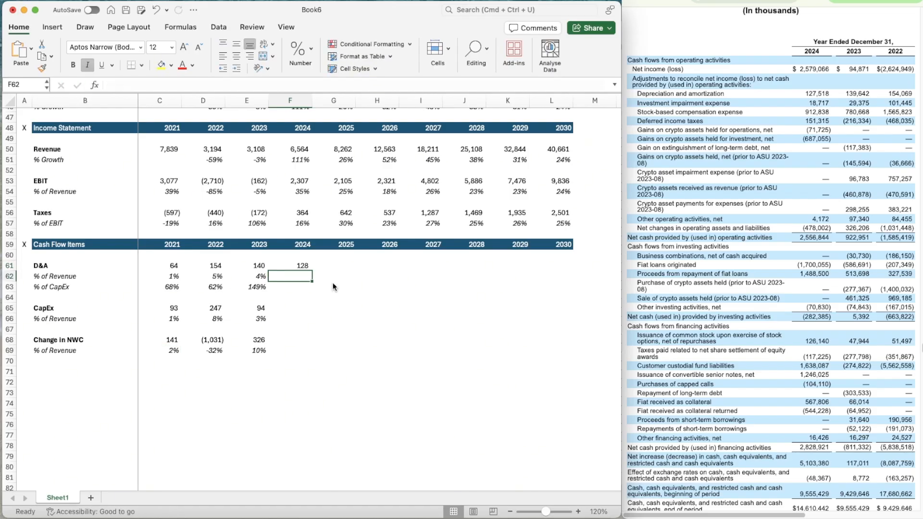
Copy the 2023 D&A % of Revenue and % of CapEx formulas into the 2024 cells F62 and F63
key("Return")
key("Left")
key("Up")
key("super+c")
key("Right")
key("super+v")
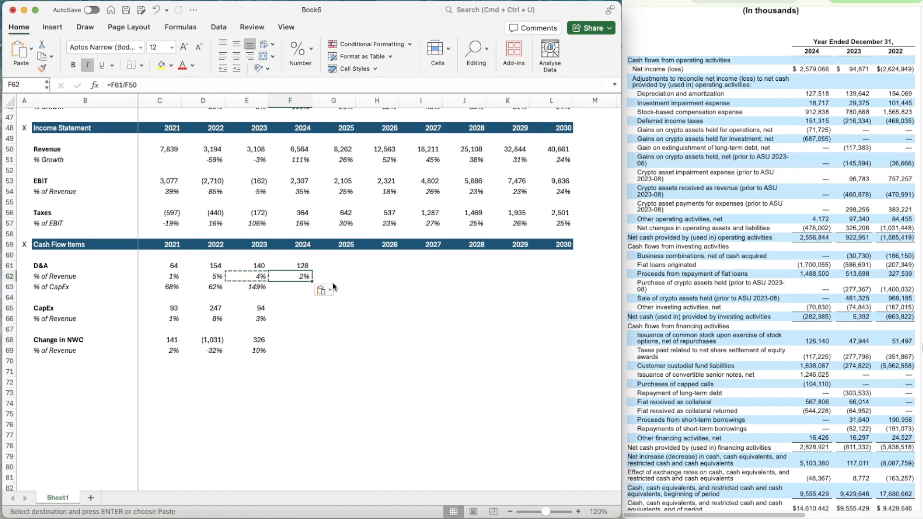
key("Down")
key("Left")
key("super+c")
key("Right")
key("super+v")
Examine the investing section of the 2024 cash flow statement for CapEx items and compare it with the 2023 filing
key("Down")
key("Down")
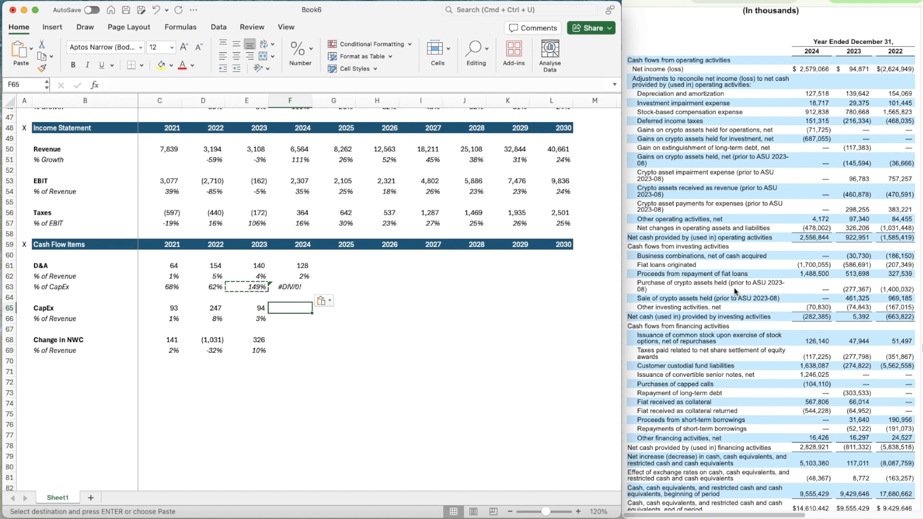
scroll(734, 288, "down", 5)
scroll(734, 287, "down", 3)
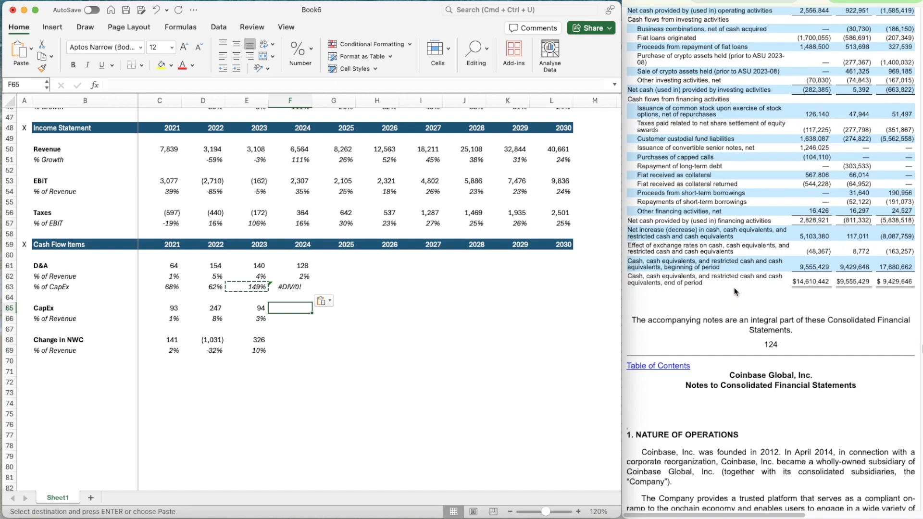
scroll(734, 287, "up", 8)
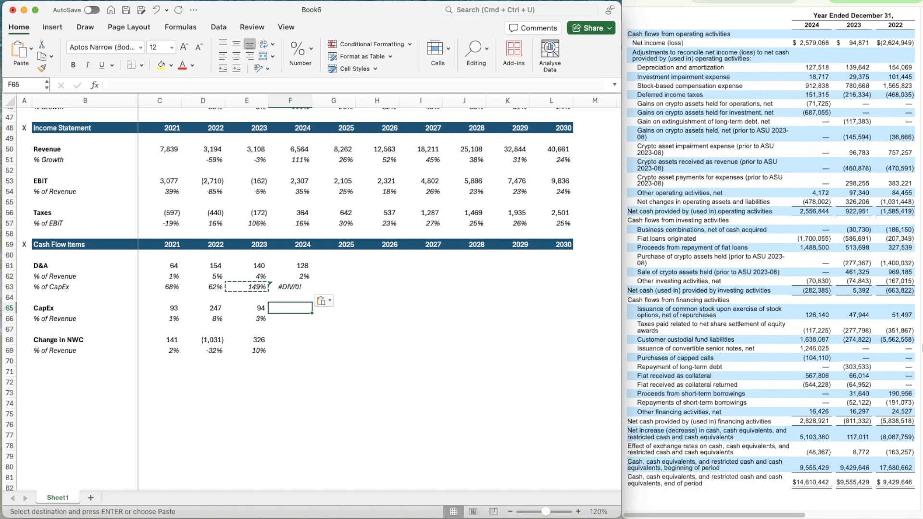
key("super+Tab")
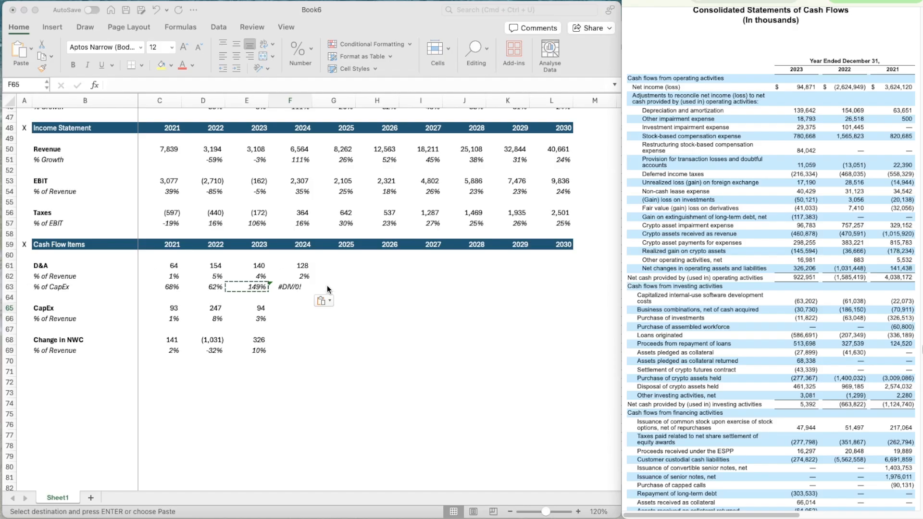
key("super+Tab")
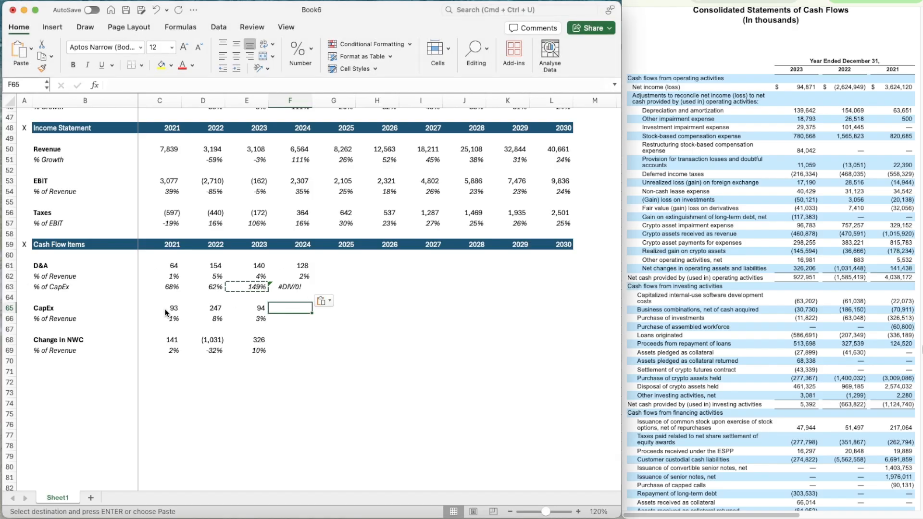
Reduce the 2021 CapEx formula in C65 to only the capitalized software development costs of 22.073, dropping the business combinations amount
left_click(166, 312)
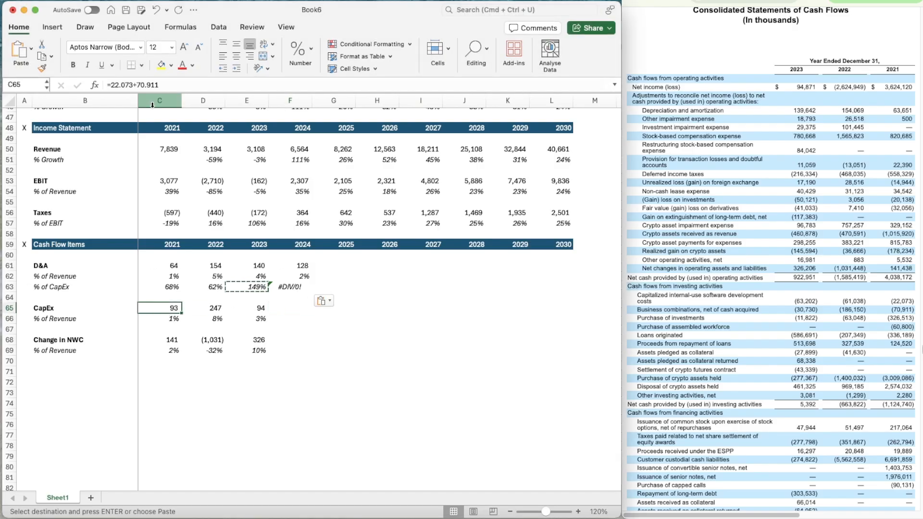
key("F2")
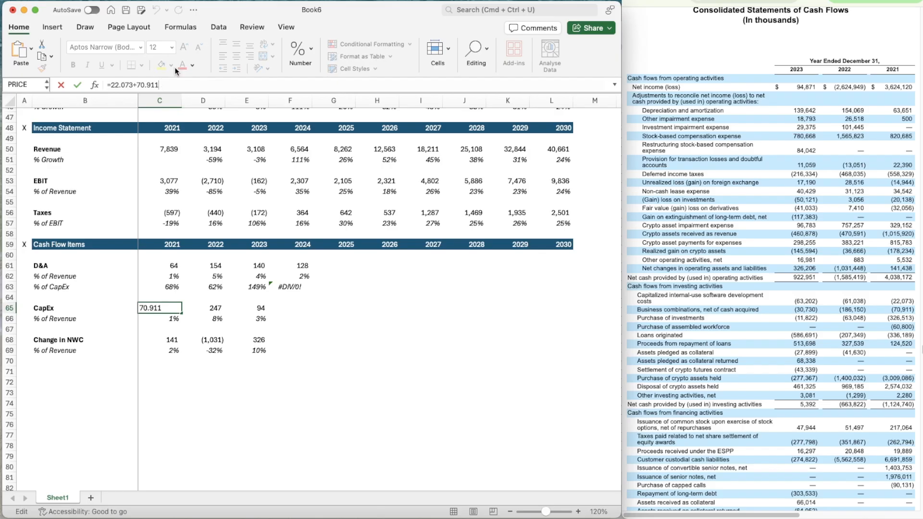
key("BackSpace")
key("BackSpace")
key("BackSpace")
key("BackSpace")
key("BackSpace")
key("BackSpace")
key("BackSpace")
key("Tab")
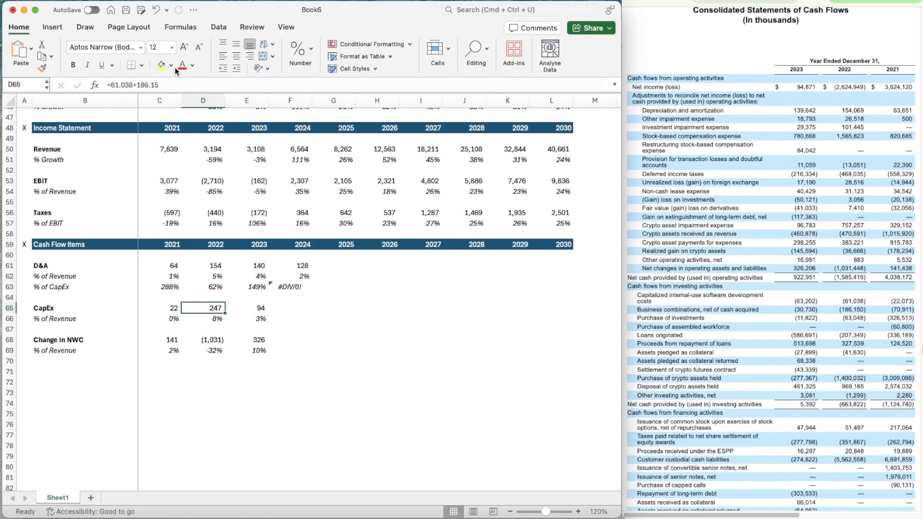
Remove the business combinations amount from 2022 CapEx in D65, keeping only the software development costs of 61.038
key("F2")
key("BackSpace")
key("BackSpace")
key("BackSpace")
key("BackSpace")
key("BackSpace")
key("BackSpace")
key("BackSpace")
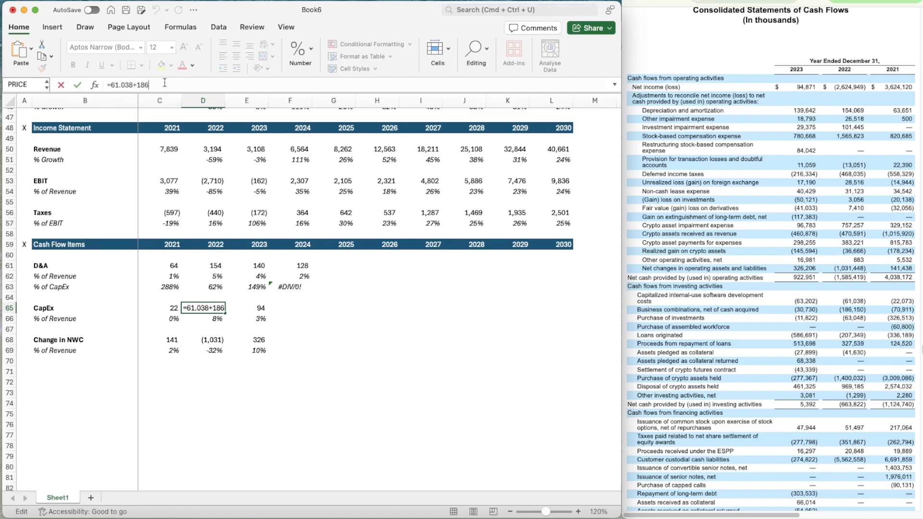
key("Return")
key("F2")
key("Escape")
Set 2023 CapEx in E65 to =63.202, excluding the business combinations amount
key("Up")
key("Right")
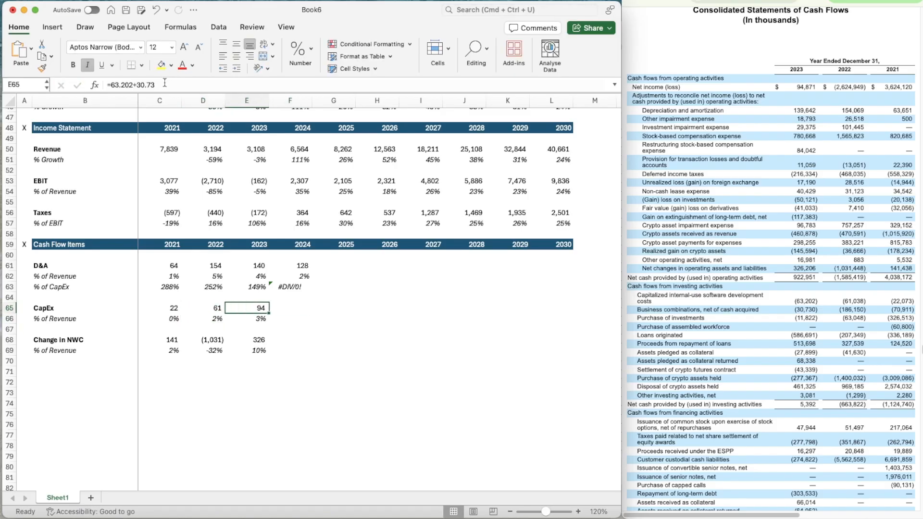
key("F2")
key("BackSpace")
key("BackSpace")
key("BackSpace")
key("BackSpace")
key("BackSpace")
key("BackSpace")
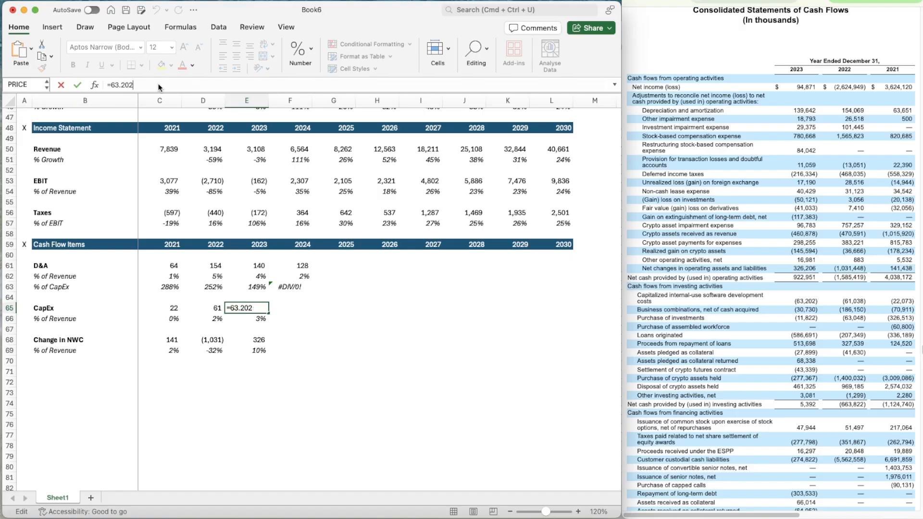
key("Return")
key("Right")
key("Right")
key("Left")
key("Left")
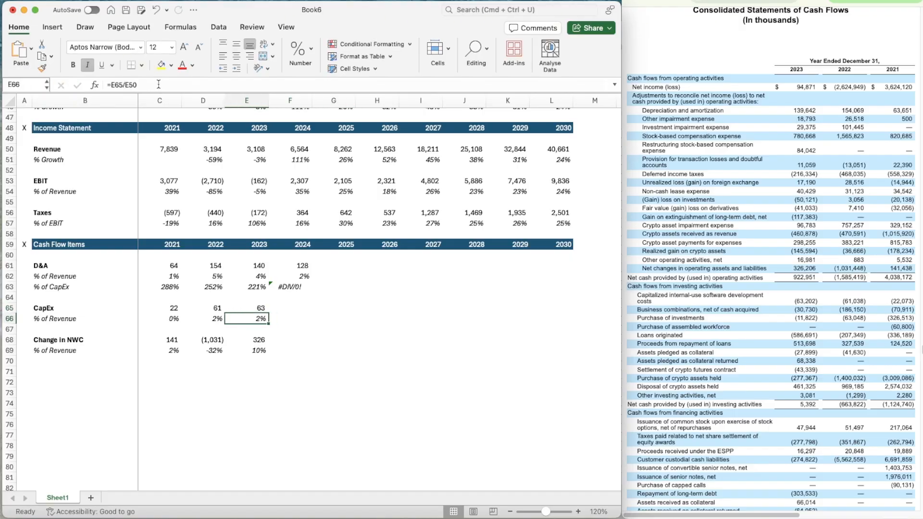
Switch back to the filing with the 2024 cash flow statement
left_click(731, 115)
left_click(813, 2)
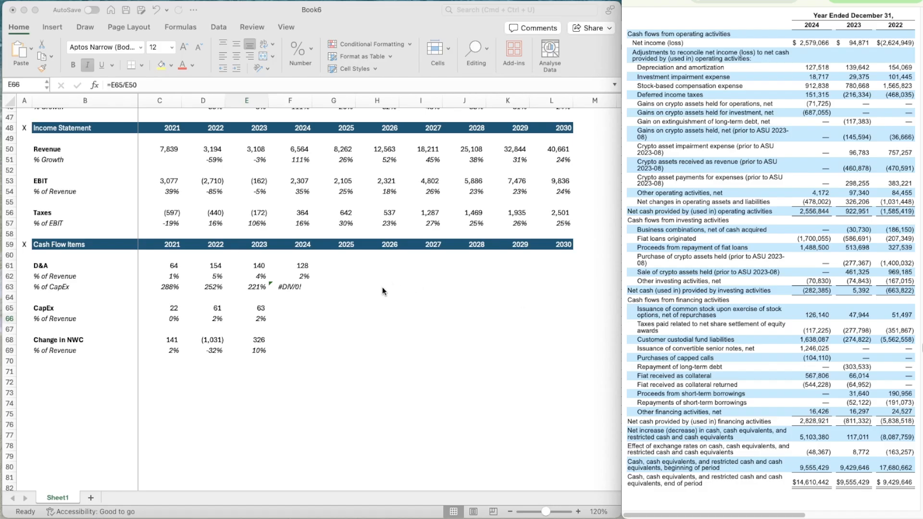
Enter 0 as the 2024 CapEx in F65 and copy the 2023 CapEx % of Revenue formula into F66
left_click(312, 311)
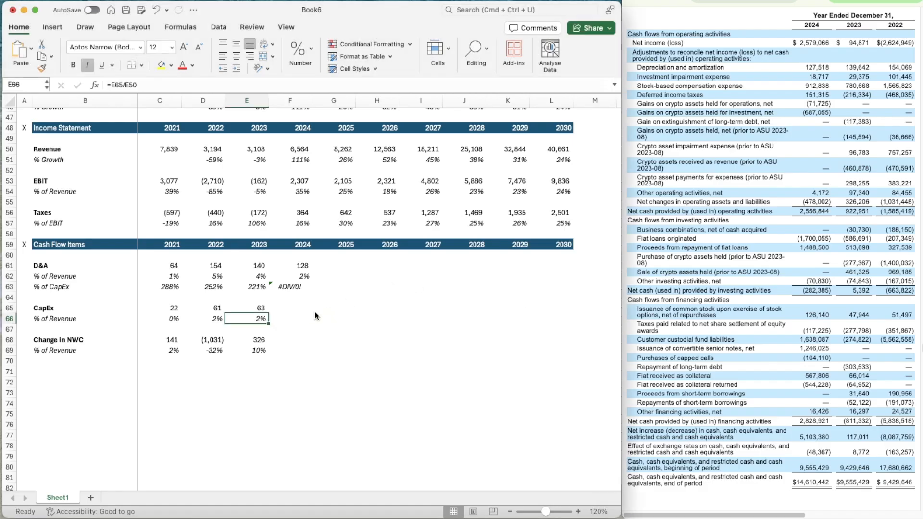
type("0")
key("Return")
key("Left")
key("Up")
key("Left")
key("Down")
key("Right")
key("super+c")
key("Right")
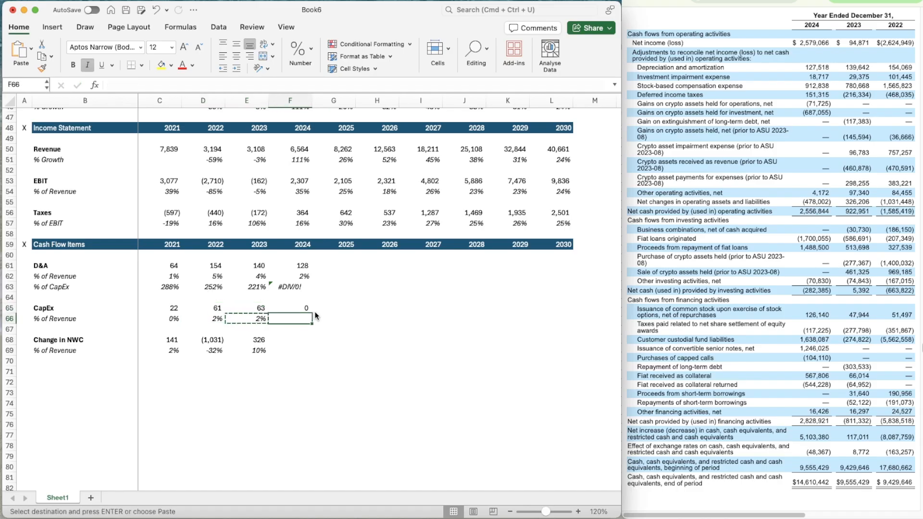
key("super+v")
Enter -478 as the 2024 Change in NWC in F68 and copy the 2023 % of Revenue formula into F69
key("Down")
key("Down")
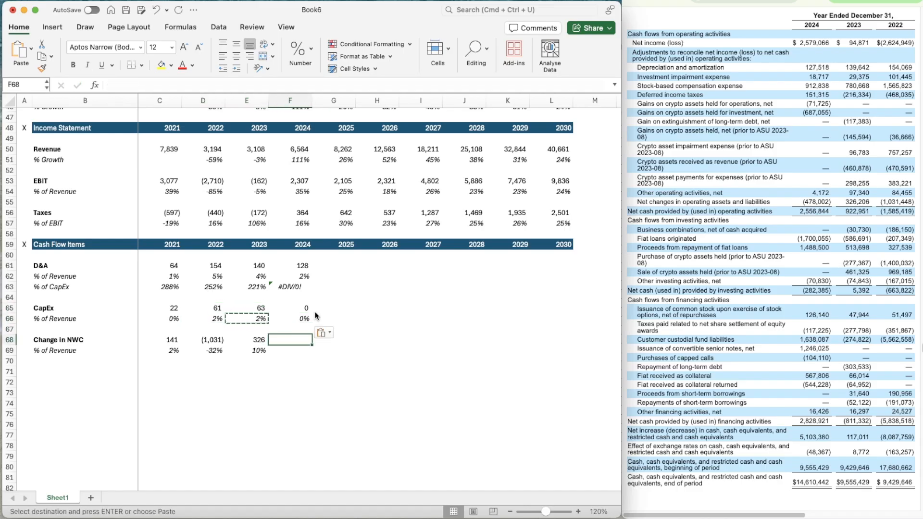
type("-478")
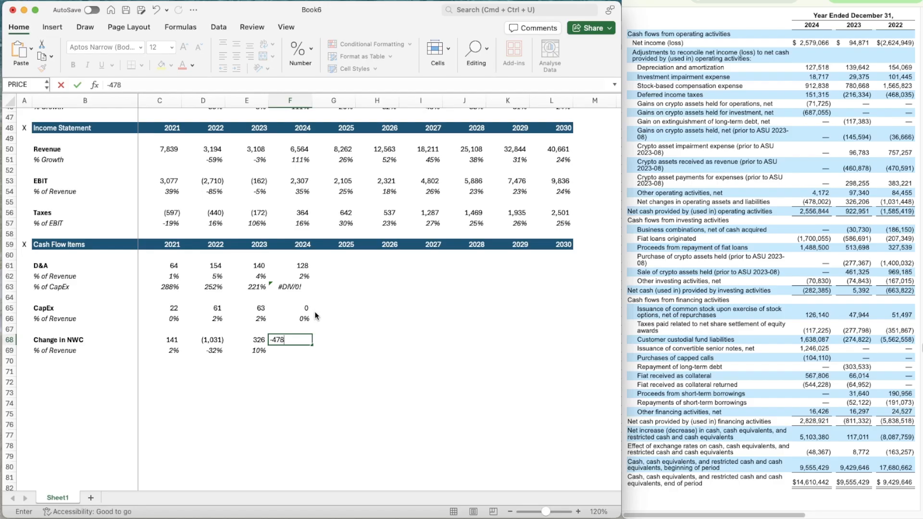
key("Return")
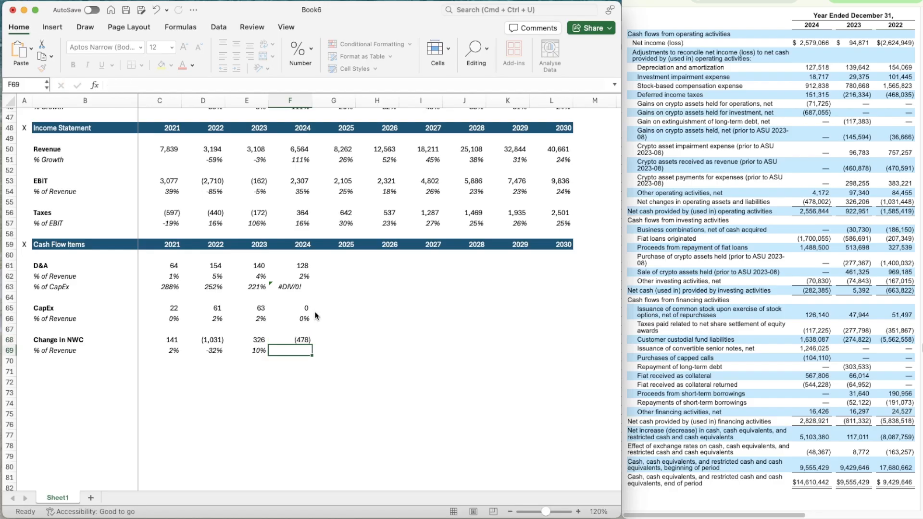
key("Left")
key("super+c")
key("Right")
key("super+v")
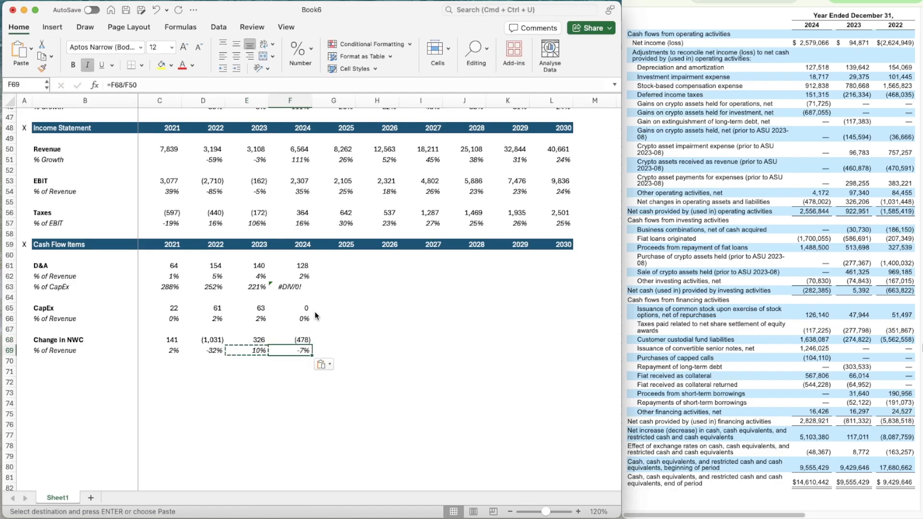
Switch the filing to the nine-month 2025 cash flow statement
key("Right")
key("Right")
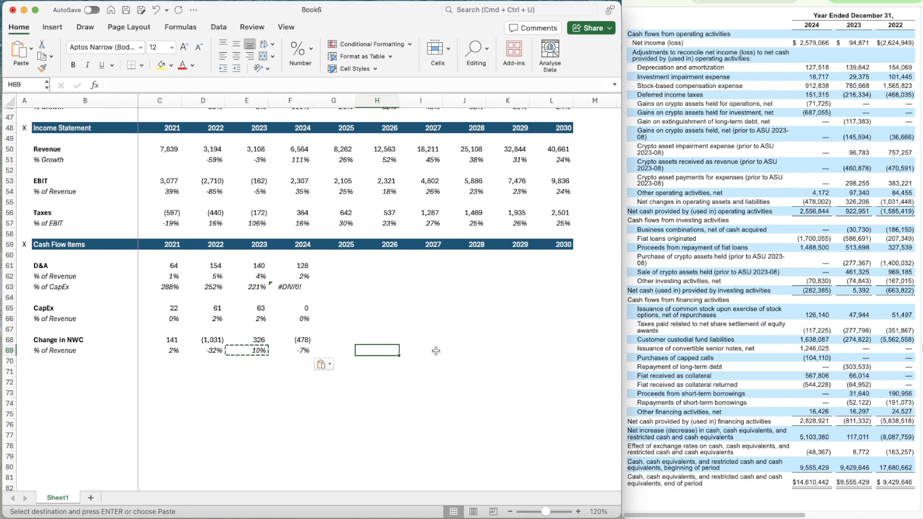
key("Left")
key("Up")
left_click(809, 137)
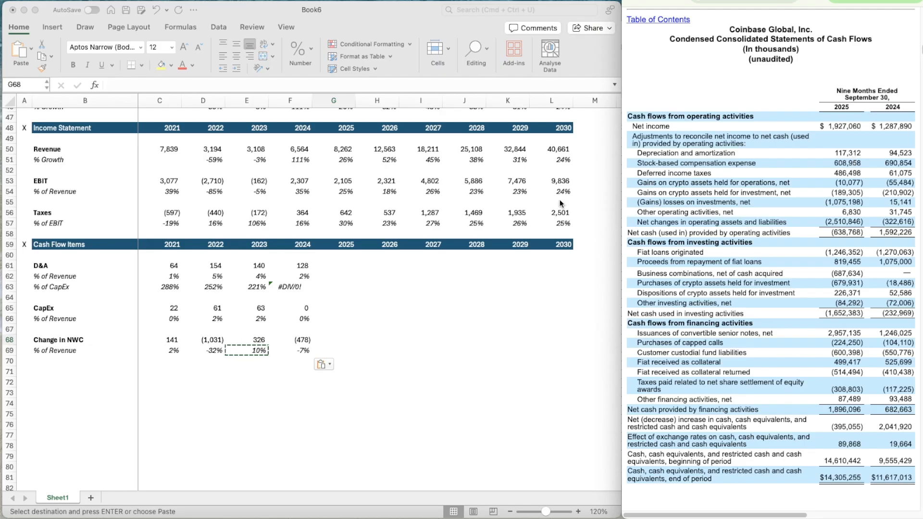
Calculate the ratio of full-year to nine-month 2024 D&A in the spare cell H61 with =F61/94.523
left_click(373, 275)
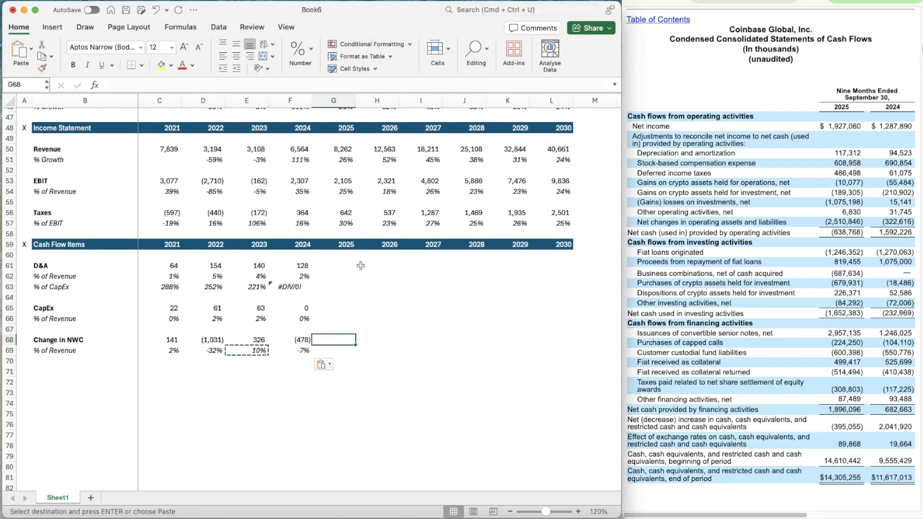
left_click(360, 265)
type("=")
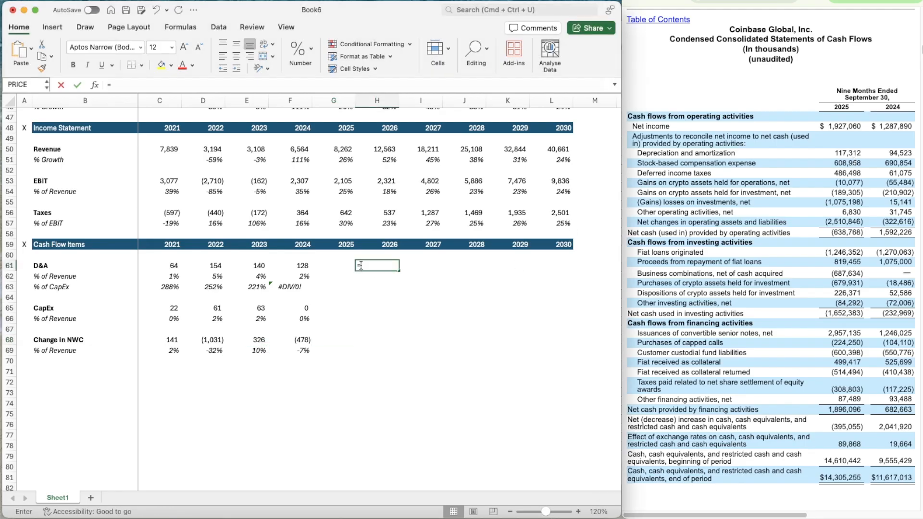
key("Left")
key("Left")
type("/")
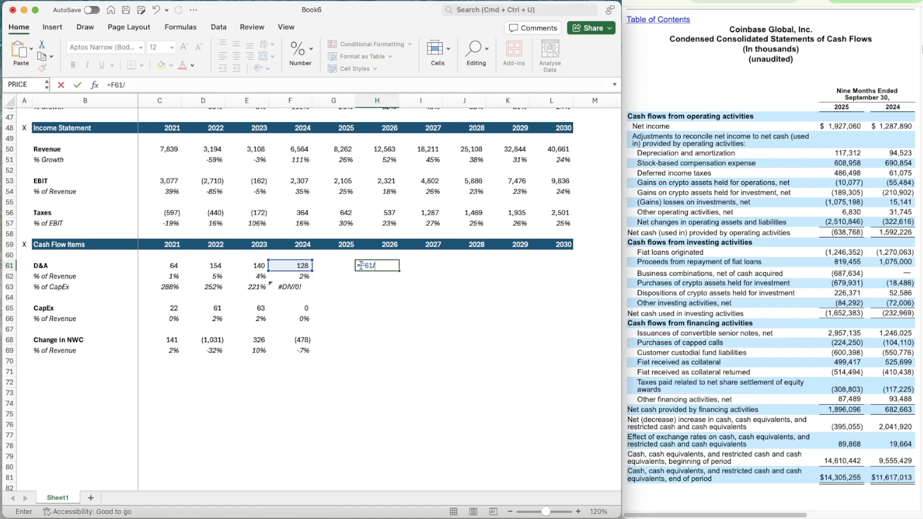
type("94523")
key("Return")
key("Up")
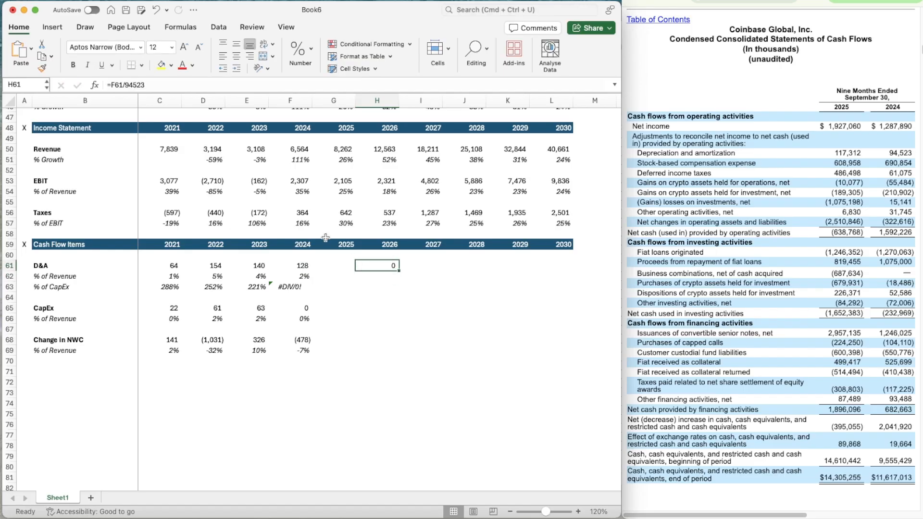
left_click(132, 85)
type(".")
key("Return")
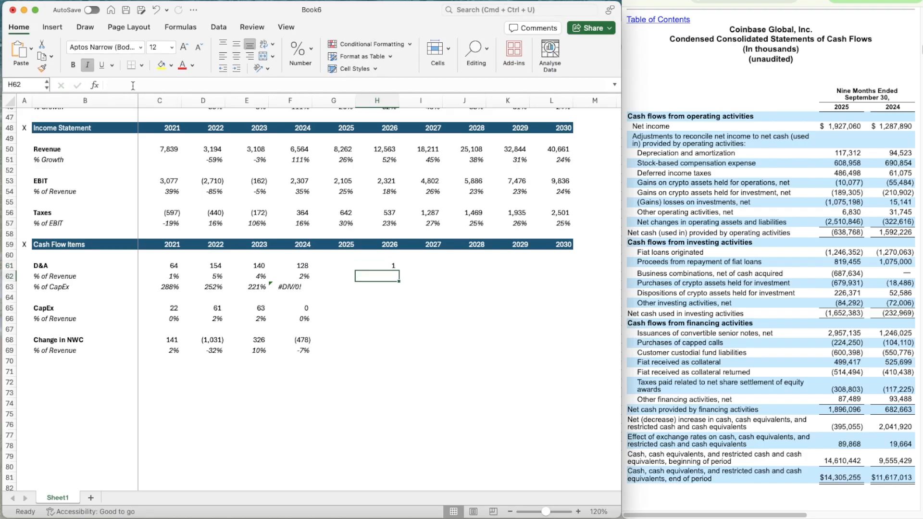
Increase the displayed decimals of the ratio in H61 to five places
key("Up")
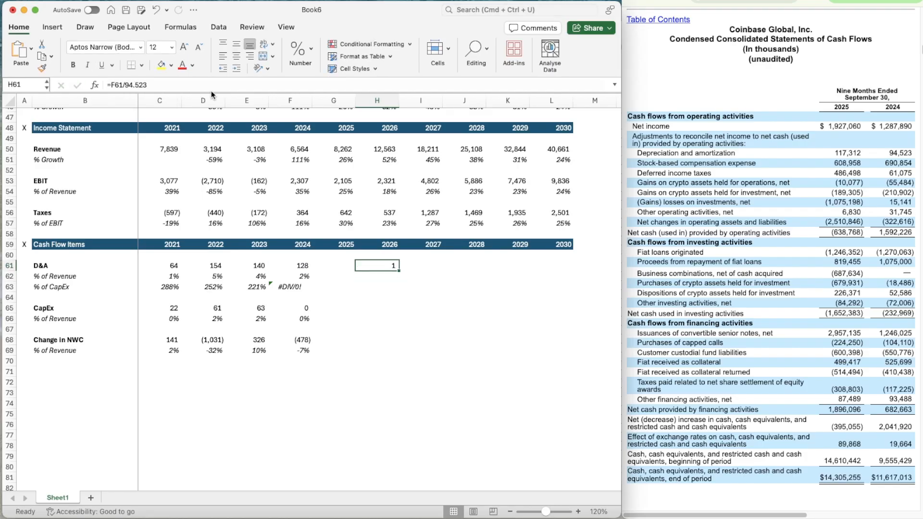
left_click(311, 50)
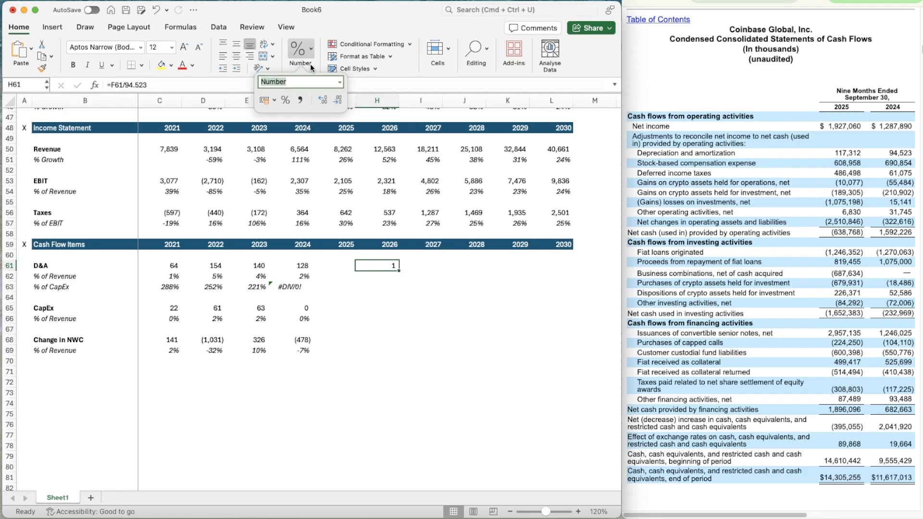
left_click(323, 96)
left_click(322, 97)
left_click(322, 96)
left_click(322, 96)
left_click(322, 96)
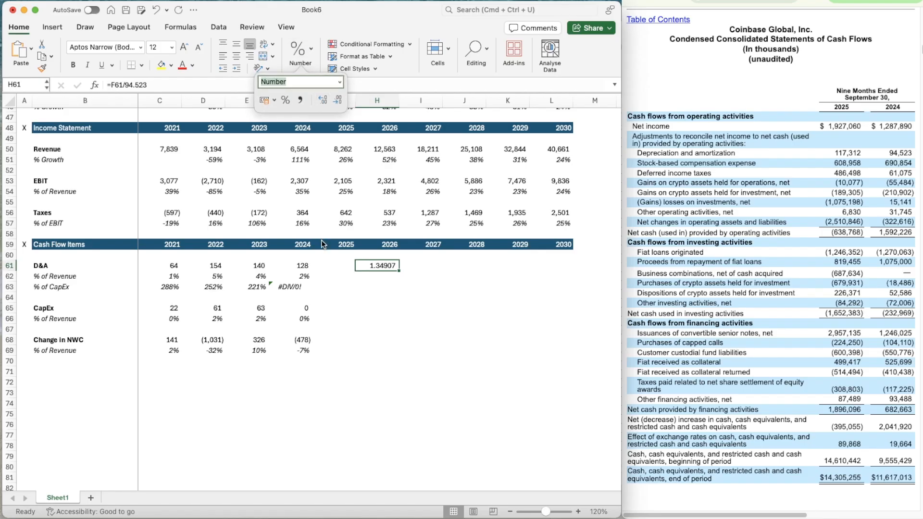
Estimate full-year 2025 D&A in G61 with =117.312*1.349
left_click(336, 265)
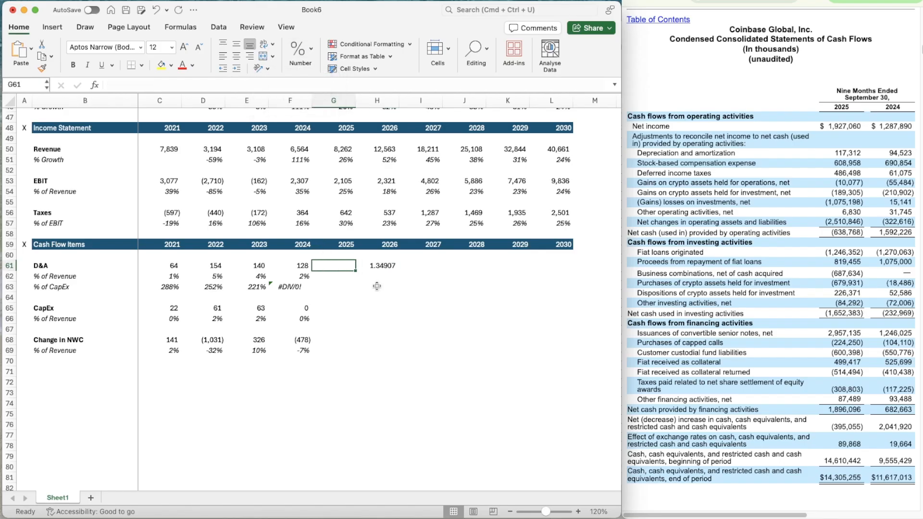
type("=11")
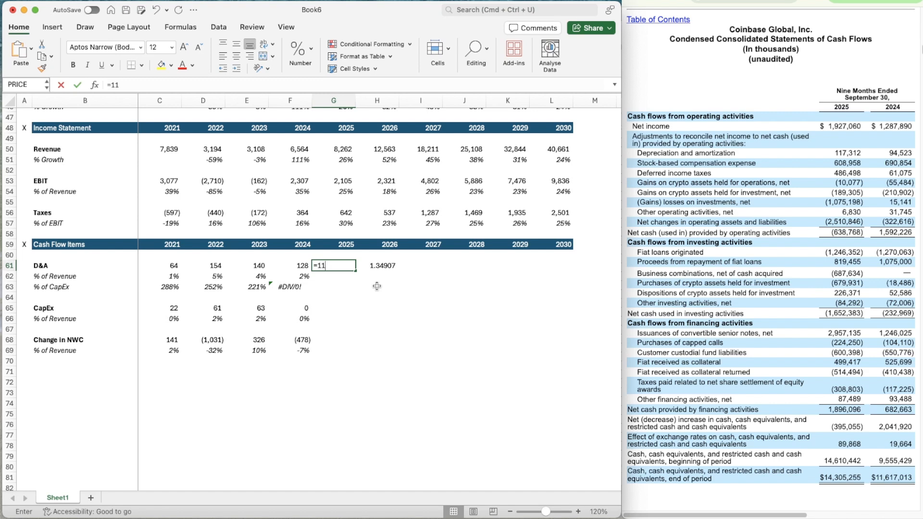
type("7.312")
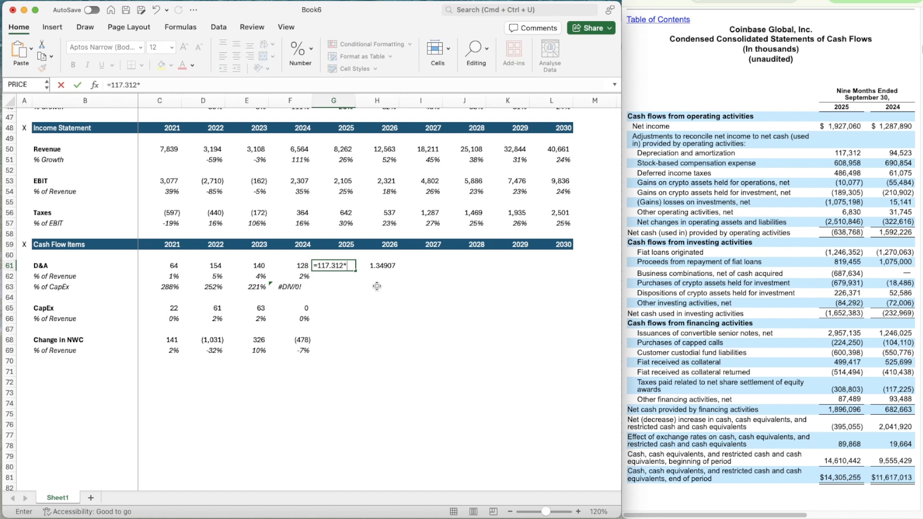
type("*1.349")
key("Return")
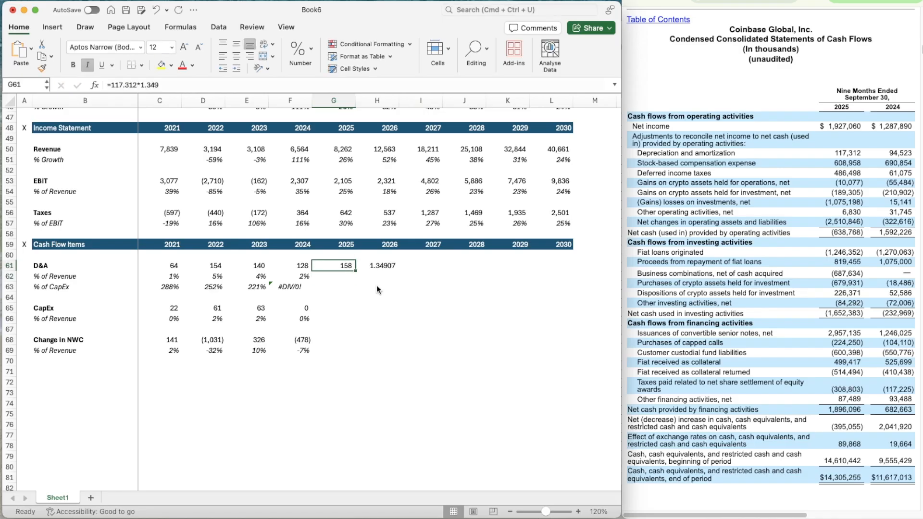
Clear the helper ratio from H61 and apply the number format of G61 to that cell
key("Right")
key("Delete")
key("Left")
key("super+shift+c")
key("Right")
key("super+shift+v")
Copy the 2024 D&A % of Revenue formula from F62 into G62 for 2025
key("Left")
key("Down")
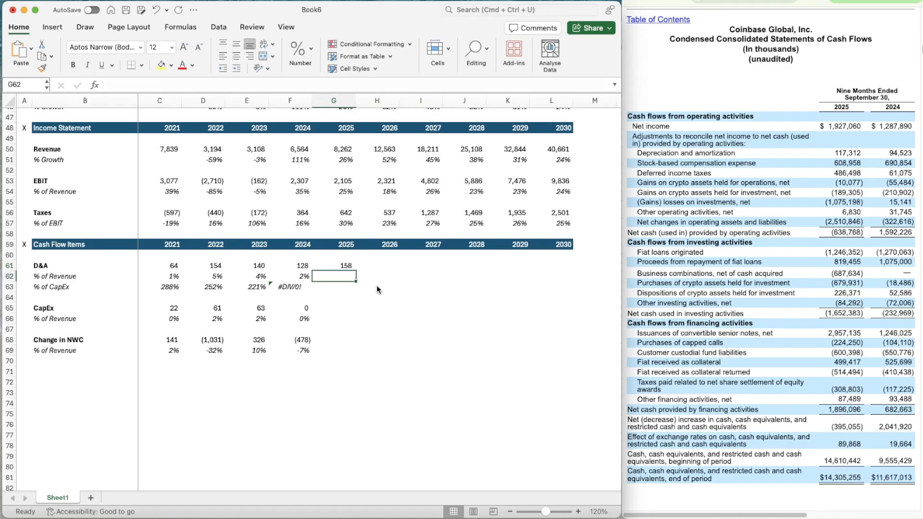
key("Left")
key("super+c")
key("Right")
key("super+v")
Copy the 2024 D&A % of CapEx formula from F63 into G63 for 2025
key("Left")
key("Left")
key("Down")
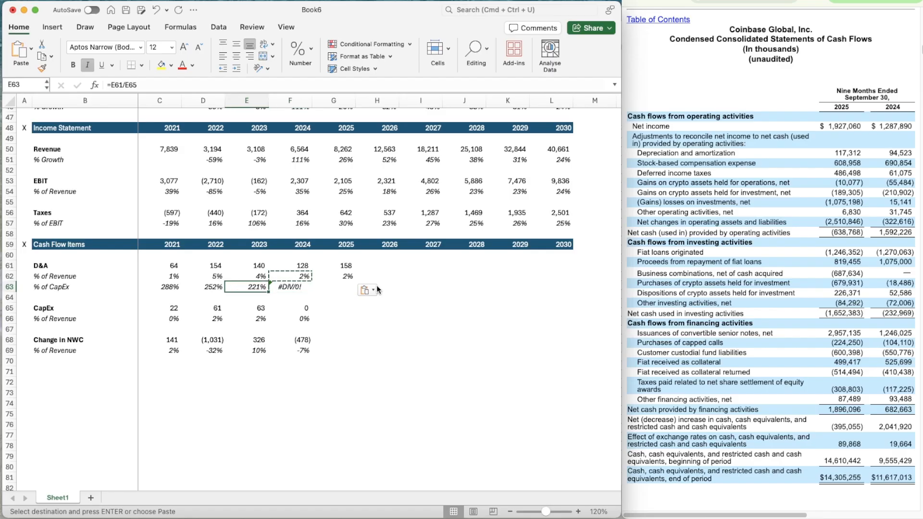
key("Right")
key("Right")
key("Right")
key("Left")
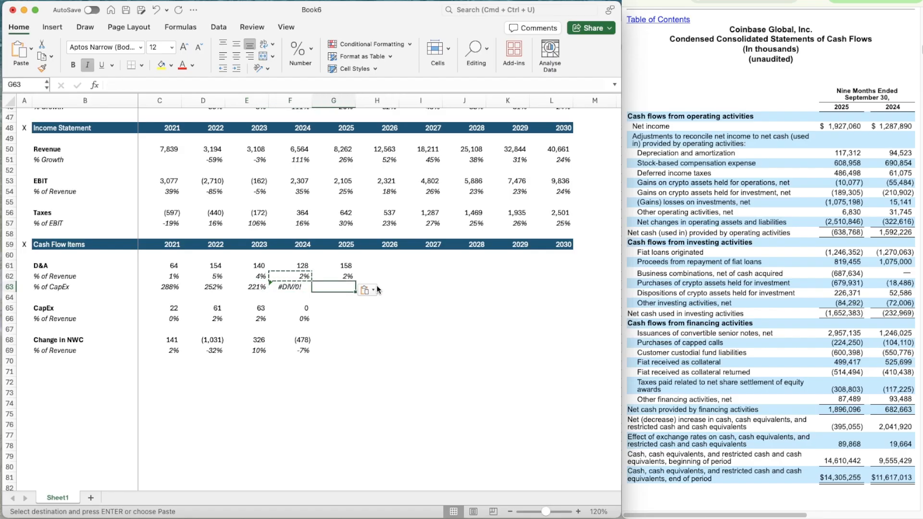
key("Left")
key("super+c")
key("Right")
key("super+v")
Enter the 2025 Change in NWC in G68 as =-2510.846
key("Down")
key("Down")
key("Down")
key("Up")
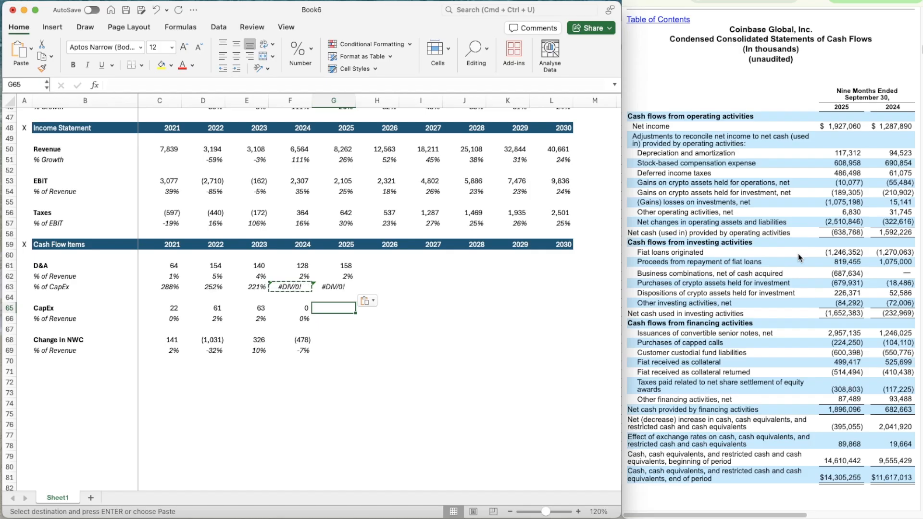
key("Down")
key("Down")
key("Down")
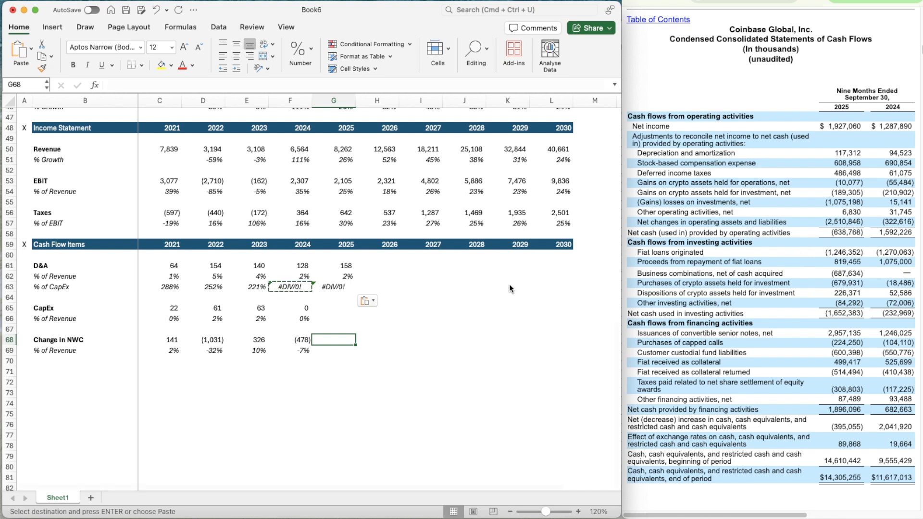
type("=")
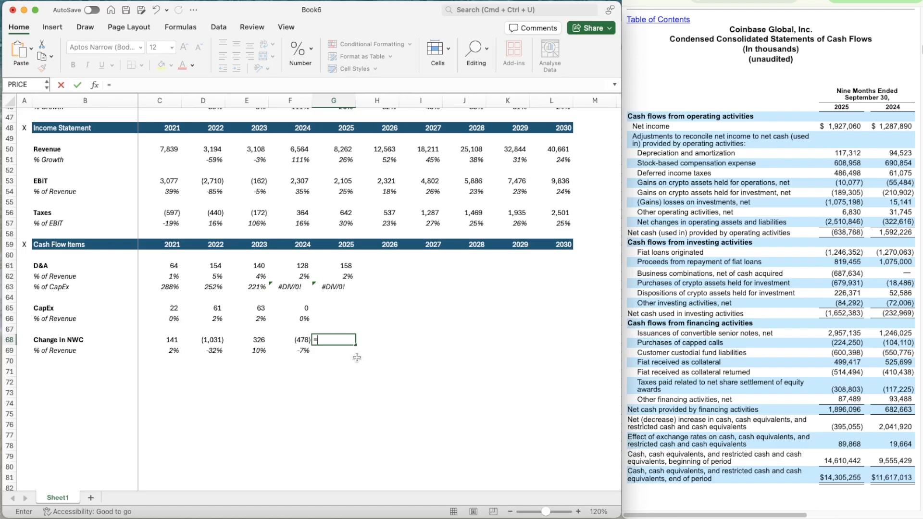
type("25")
key("BackSpace")
key("BackSpace")
type("-2510.846")
key("ctrl+Return")
Copy the 2024 Change in NWC % of Revenue formula from F69 into G69
key("Left")
key("Down")
key("Right")
key("Left")
key("super+c")
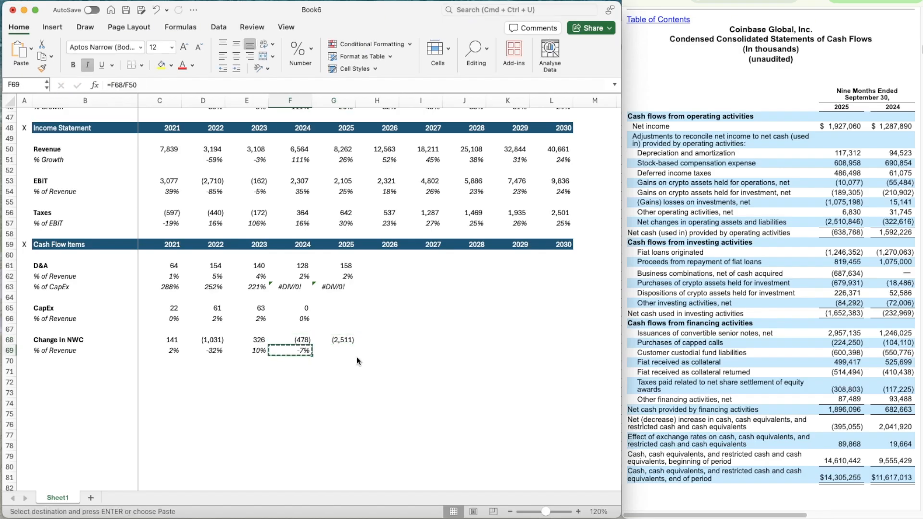
key("Right")
key("super+v")
Enter 0 as the 2025 CapEx in G65
key("Up")
key("Right")
key("Left")
key("Left")
key("Up")
key("Up")
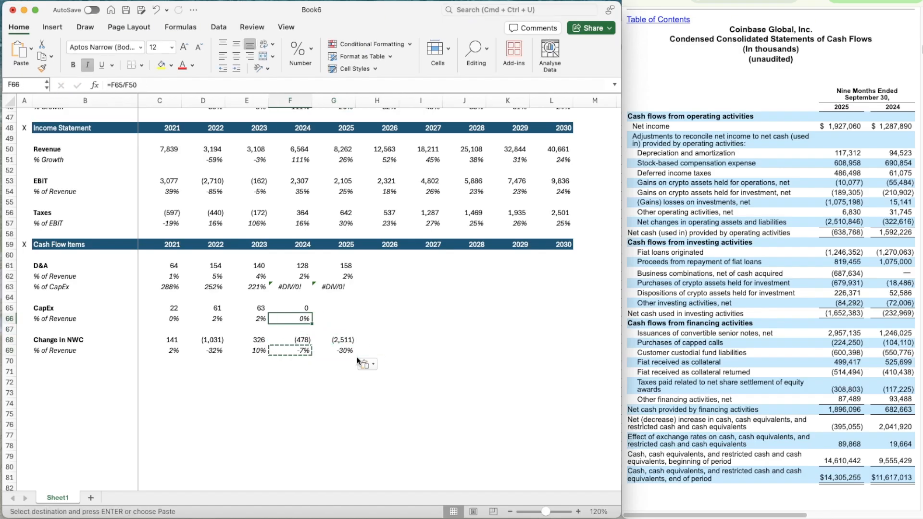
key("Up")
key("Right")
type("0")
key("Return")
Copy the 2024 CapEx % of Revenue formula from F66 into G66 for 2025
key("Left")
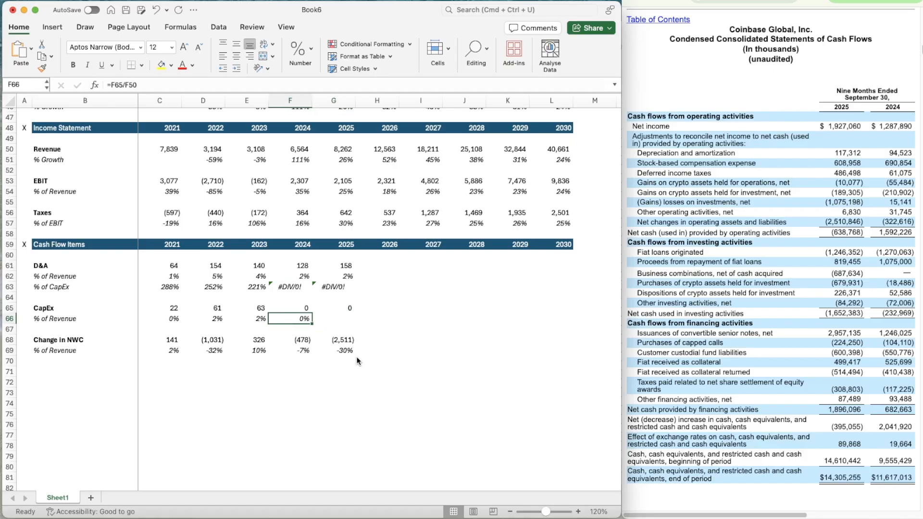
key("super+c")
key("Right")
key("super+v")
key("Right")
key("Right")
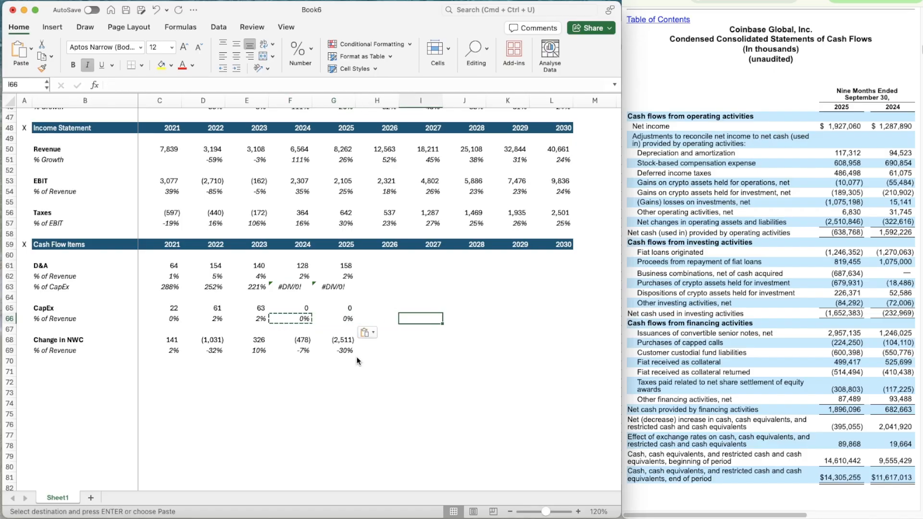
key("Escape")
Project the 2026 D&A % of Revenue in H62 as the average of the prior three years, =AVERAGE(E62:G62)
key("Left")
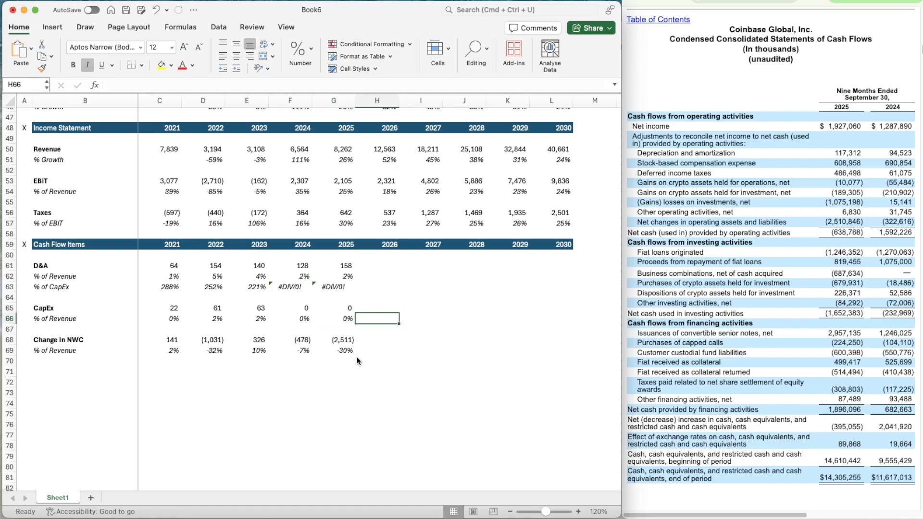
key("Up")
key("Up")
key("Up")
key("Up")
type("=avwr")
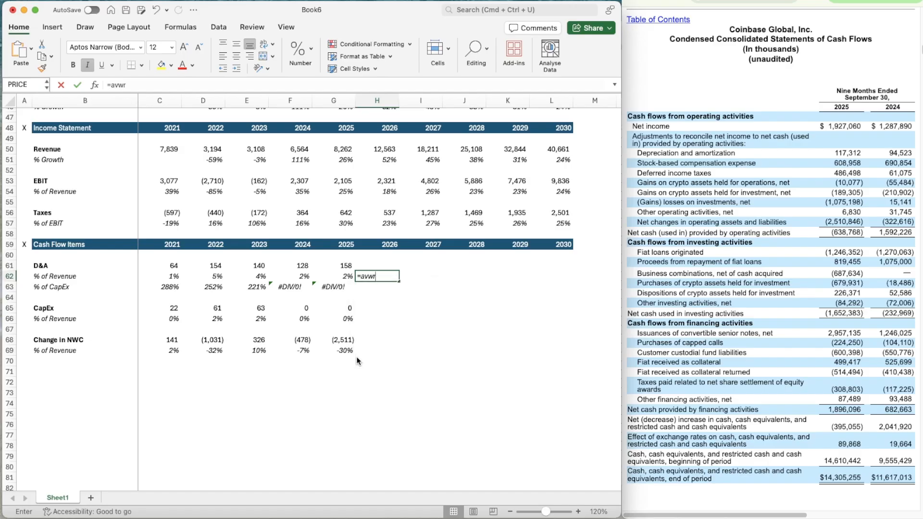
key("BackSpace")
key("BackSpace")
key("Tab")
key("Left")
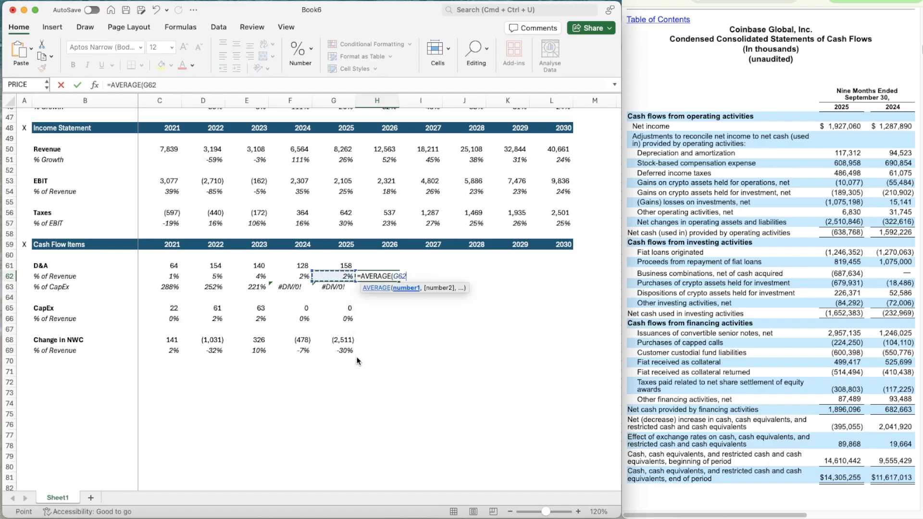
key("shift+Left")
key("shift+Left")
key("Return")
Copy the three-year average formula from H62 across the D&A % of Revenue row through 2030 in L62
key("Up")
key("super+c")
key("shift+Right")
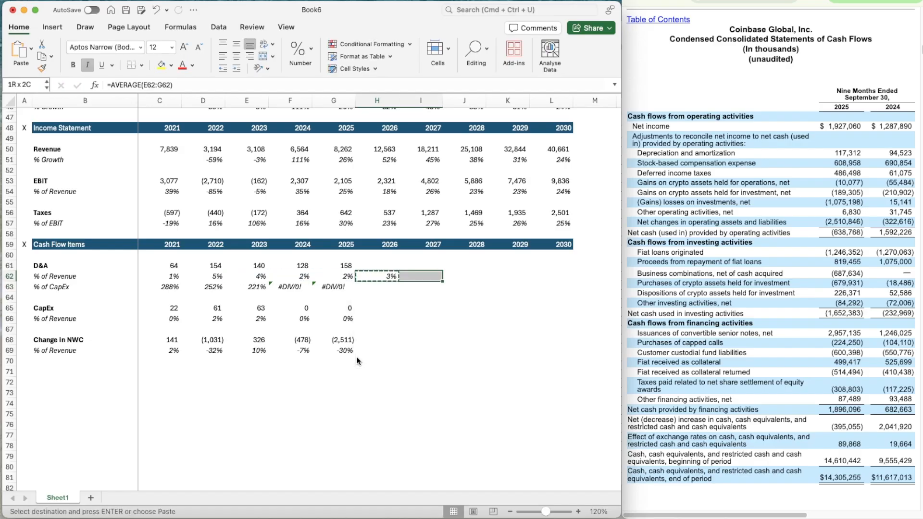
key("shift+Right")
key("shift+Right")
key("shift+Right")
key("super+v")
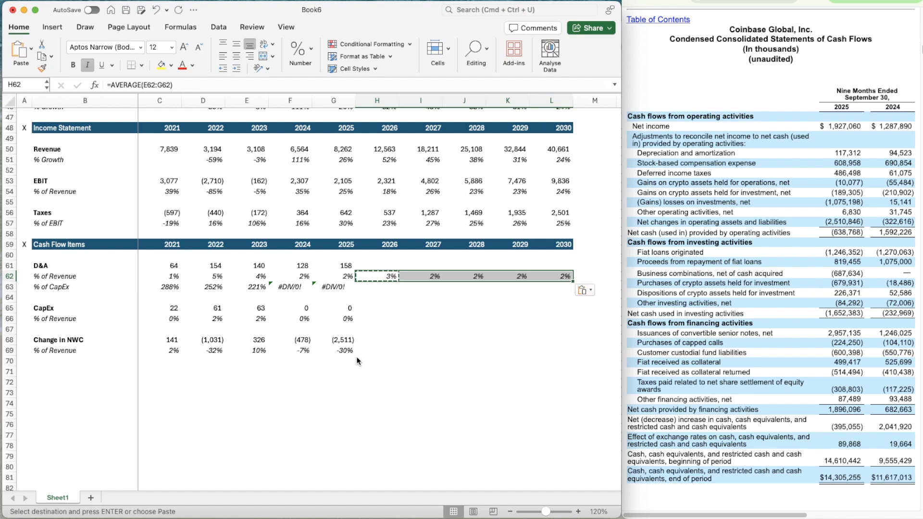
Calculate the 2026 D&A in H61 as revenue times its percentage of revenue, =H50*H62
key("Up")
type("=")
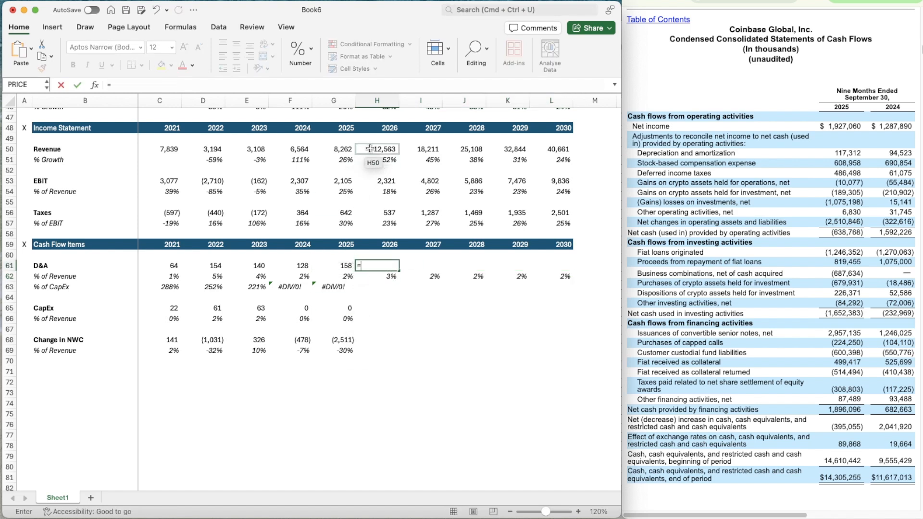
left_click(370, 149)
type("*")
key("Down")
key("Return")
key("Up")
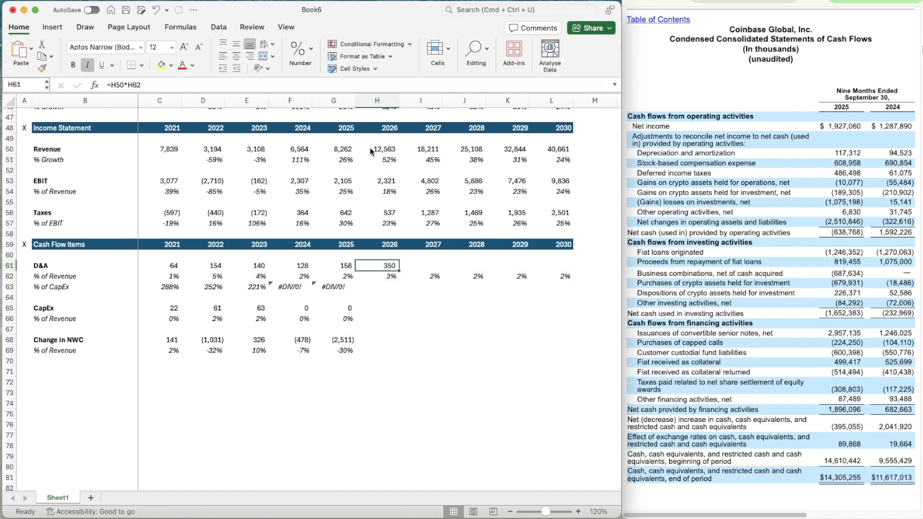
Copy the D&A formula from H61 across the projection years through 2030 in L61
key("super+c")
key("shift+Right")
key("shift+Right")
key("shift+Right")
key("shift+Right")
key("super+v")
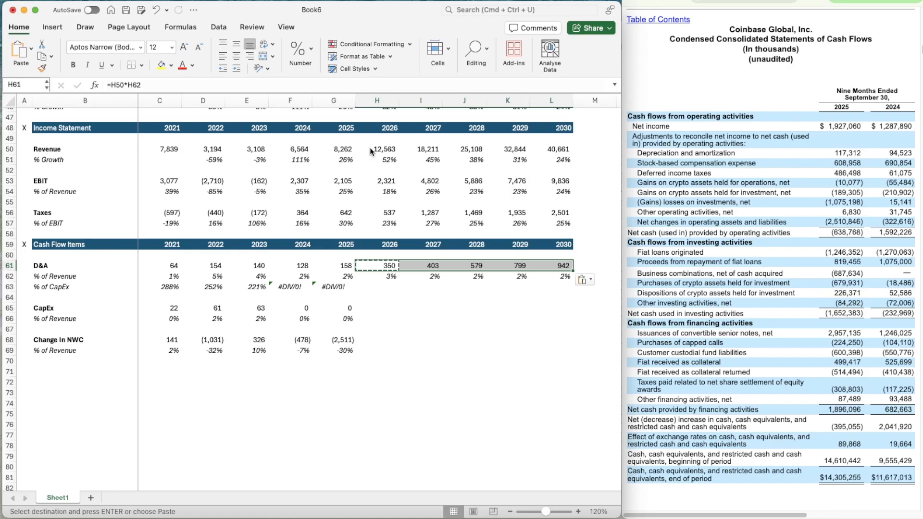
Copy the D&A % of CapEx formula from G63 across the projection years through 2030 in L63
key("Down")
key("Down")
key("Left")
key("super+c")
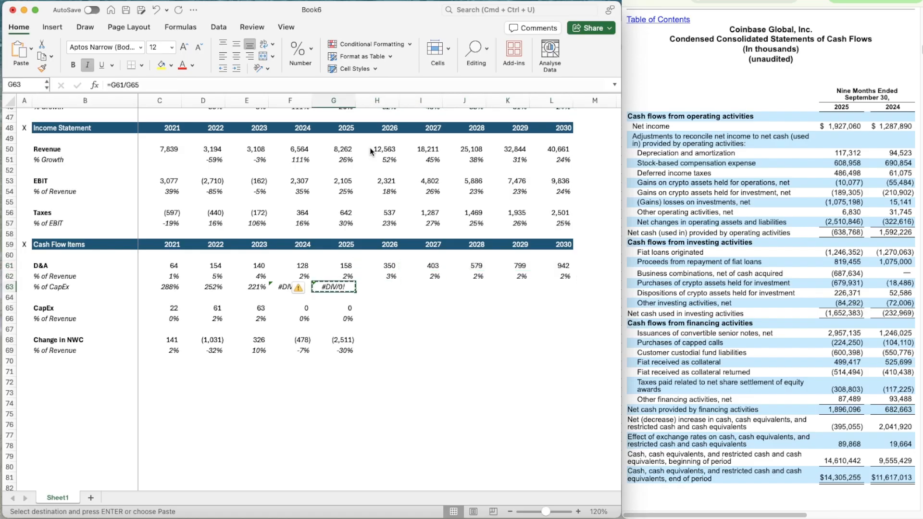
key("shift+Right")
key("shift+Right")
key("shift+Right")
key("shift+Right")
key("super+v")
Project the 2026 CapEx % of Revenue in H66 as the average of the prior three years, =AVERAGE(E66:G66)
key("Down")
key("Down")
key("Left")
key("Down")
key("Right")
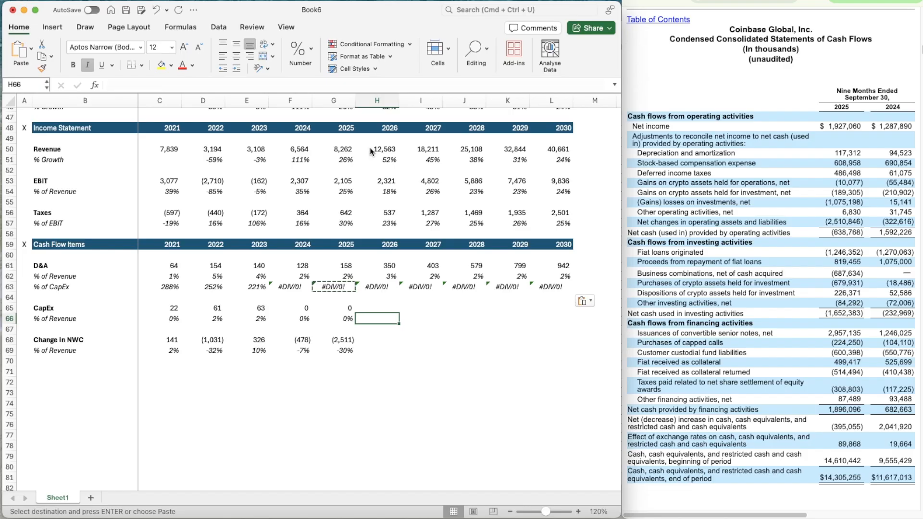
type("=aver")
key("Tab")
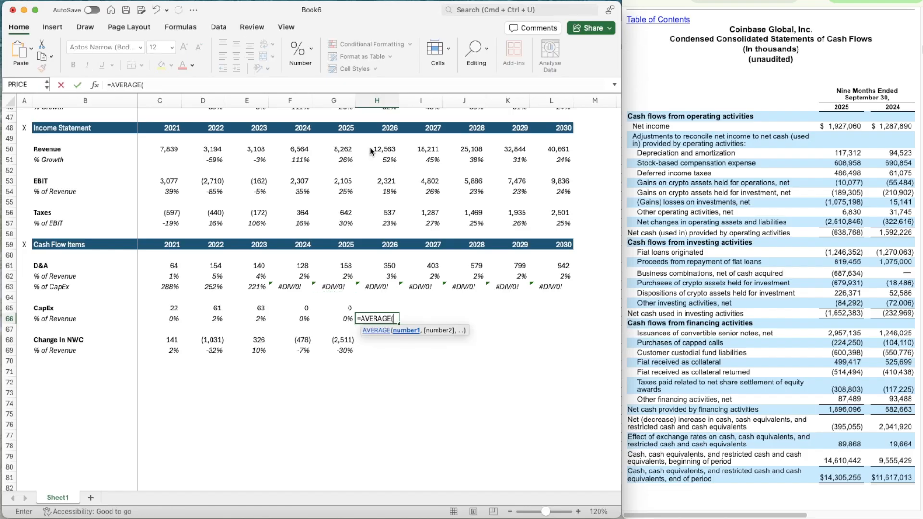
key("Left")
key("shift+Left")
key("shift+Left")
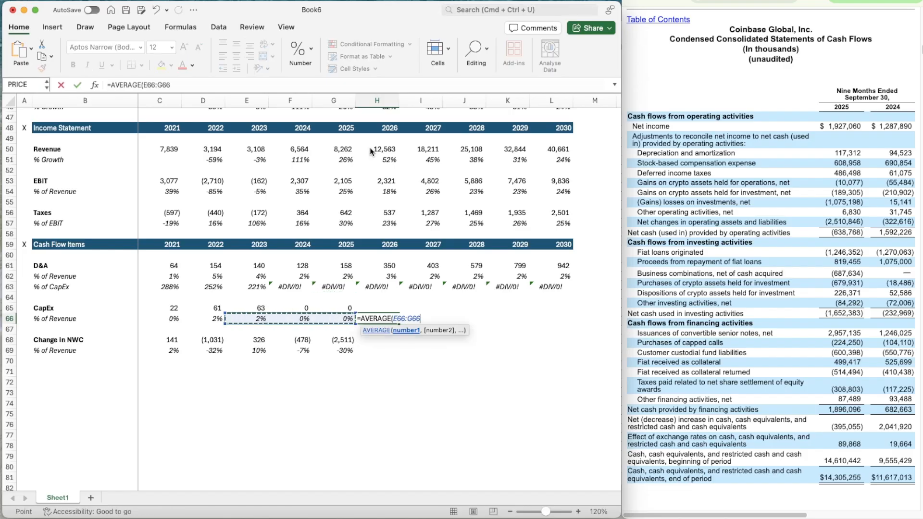
key("Return")
key("Up")
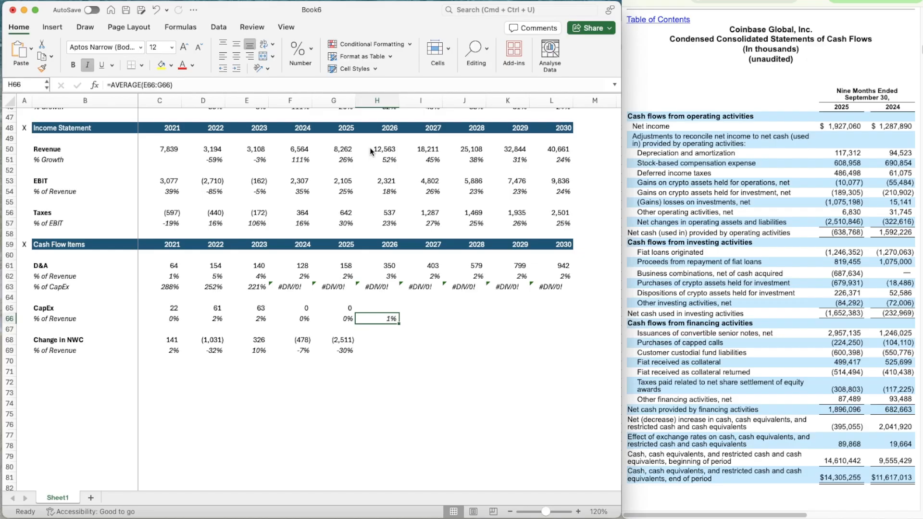
Copy the three-year average formula from H66 across the CapEx % of Revenue row through 2030 in L66
key("super+c")
key("shift+Right")
key("shift+Right")
key("shift+Right")
key("shift+Right")
key("super+v")
key("Escape")
Calculate the 2026 CapEx in H65 as revenue times its percentage of revenue, =H50*H66
key("Up")
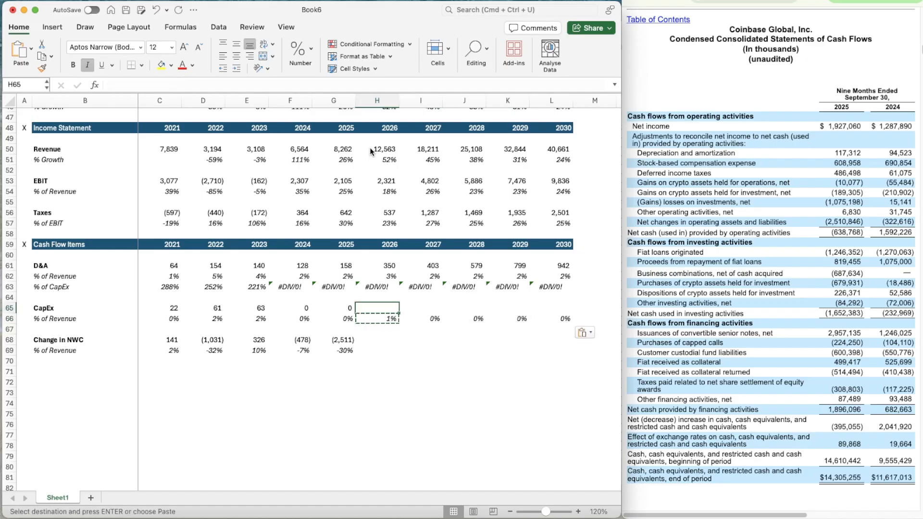
type("=")
left_click(383, 149)
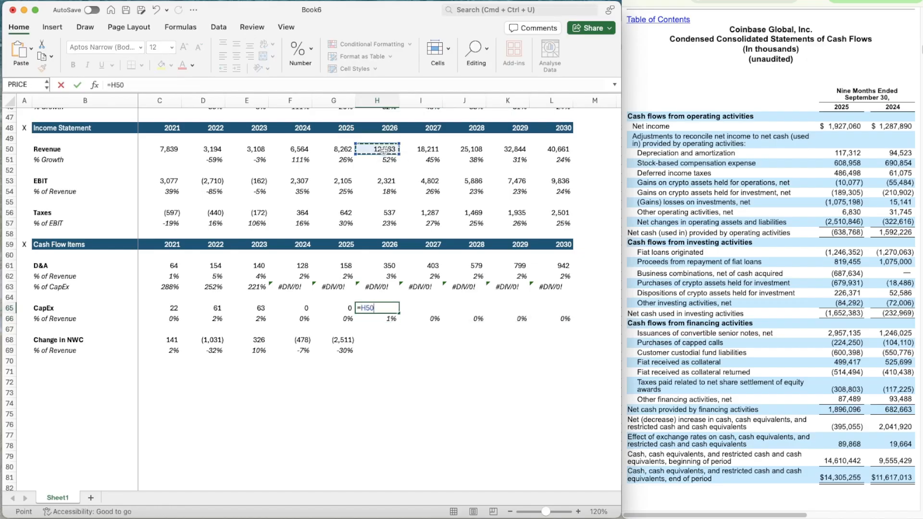
type("*")
key("Down")
key("Return")
key("Up")
Copy the CapEx formula from H65 across the projection years through 2030 in L65
key("super+c")
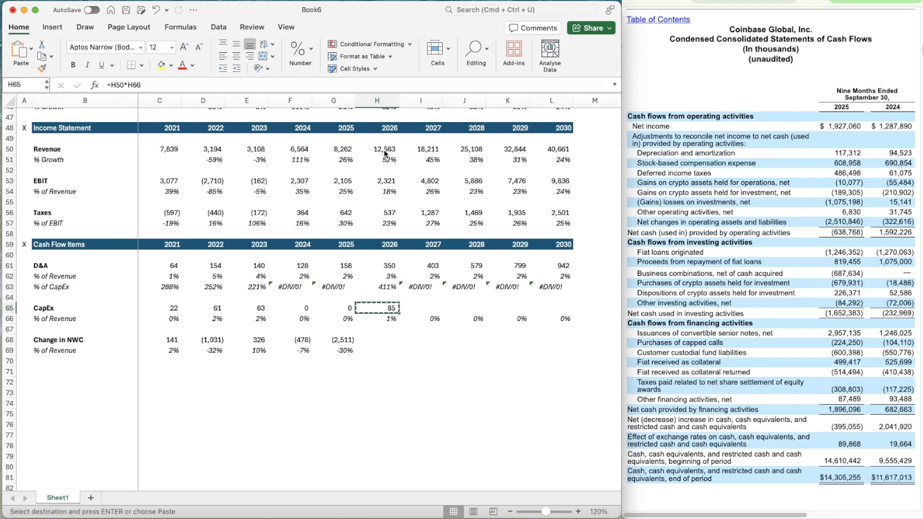
key("shift+Right")
key("shift+Right")
key("shift+Right")
key("shift+Right")
key("super+v")
Project the 2026 Change in NWC % of Revenue in H69 as the average of the prior three years, =AVERAGE(E69:G69)
key("Down")
key("Down")
key("Down")
key("Down")
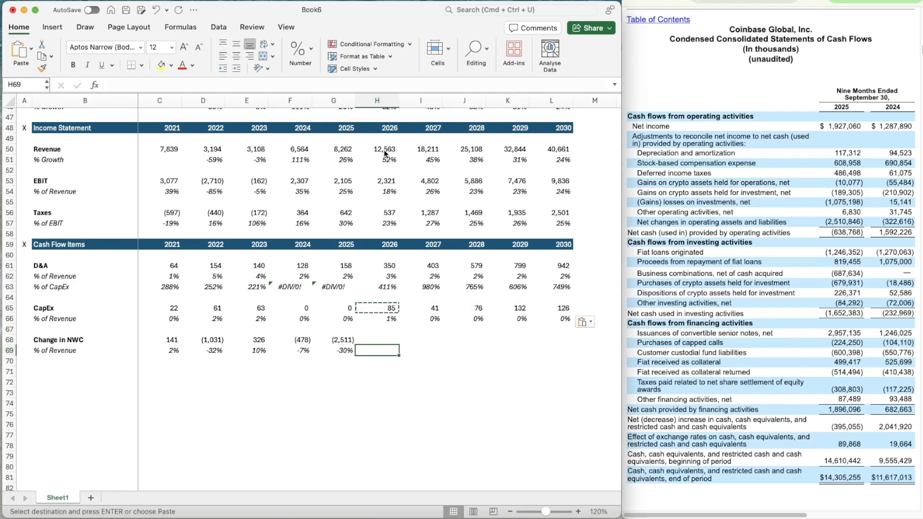
type("=averag")
key("Tab")
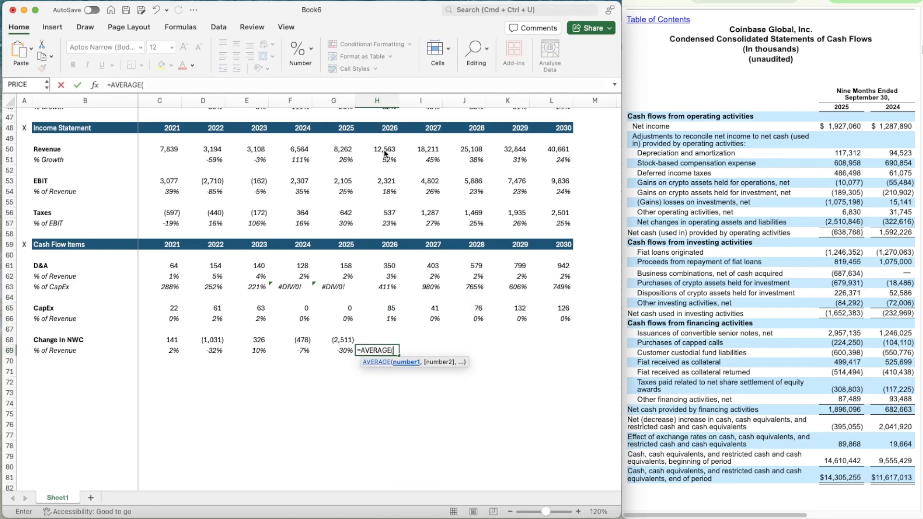
key("Left")
key("shift+Left")
key("shift+Left")
key("Return")
key("Up")
Copy the three-year average formula from H69 across the Change in NWC % of Revenue row through 2030 in L69
key("super+c")
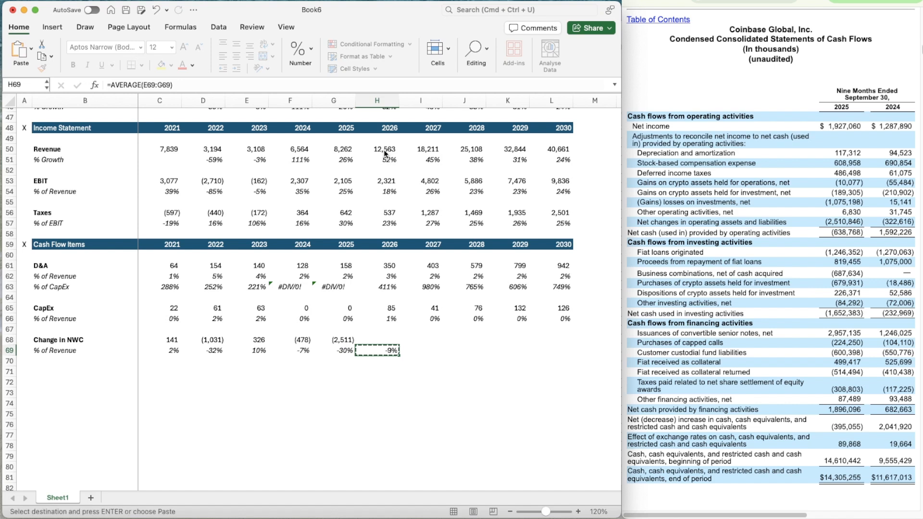
key("shift+Right")
key("shift+Right")
key("shift+Right")
key("shift+Right")
key("super+v")
Calculate the 2026 Change in NWC in H68 as revenue times its percentage of revenue, =H50*H69
key("Up")
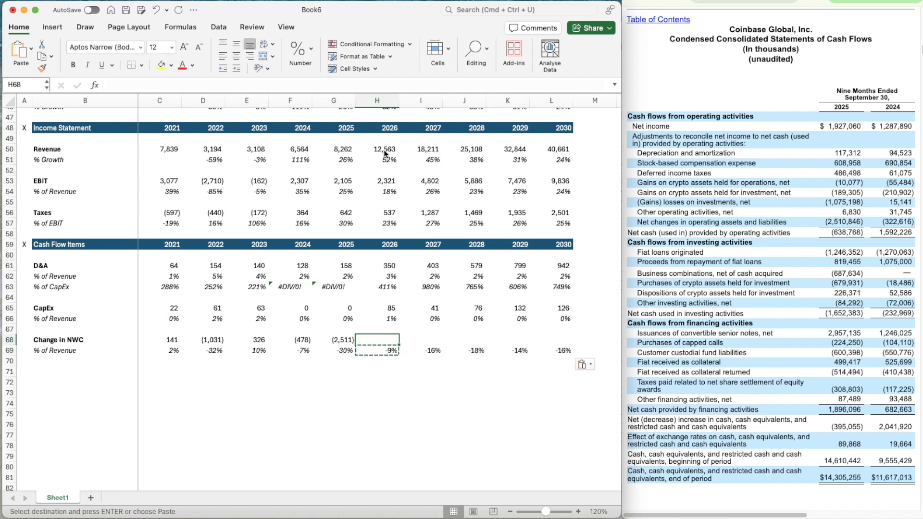
type("=")
left_click(384, 149)
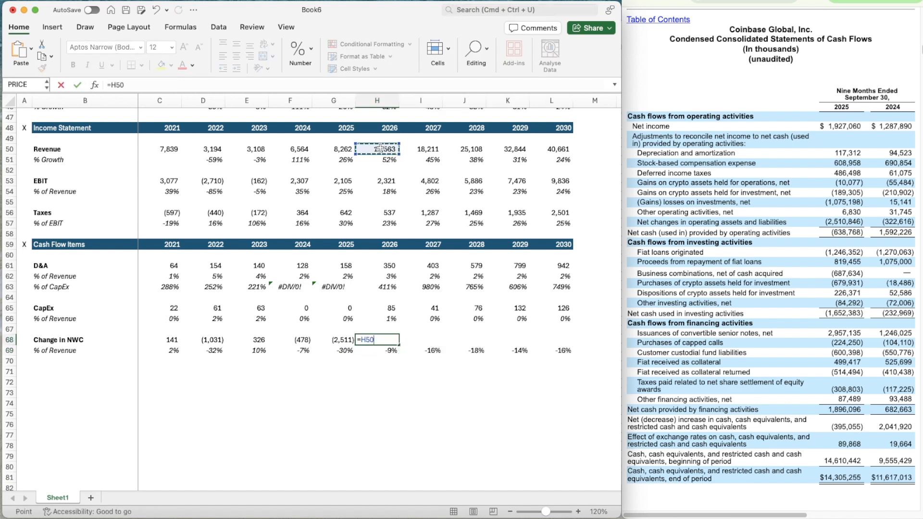
type("*")
key("Down")
key("Return")
key("Up")
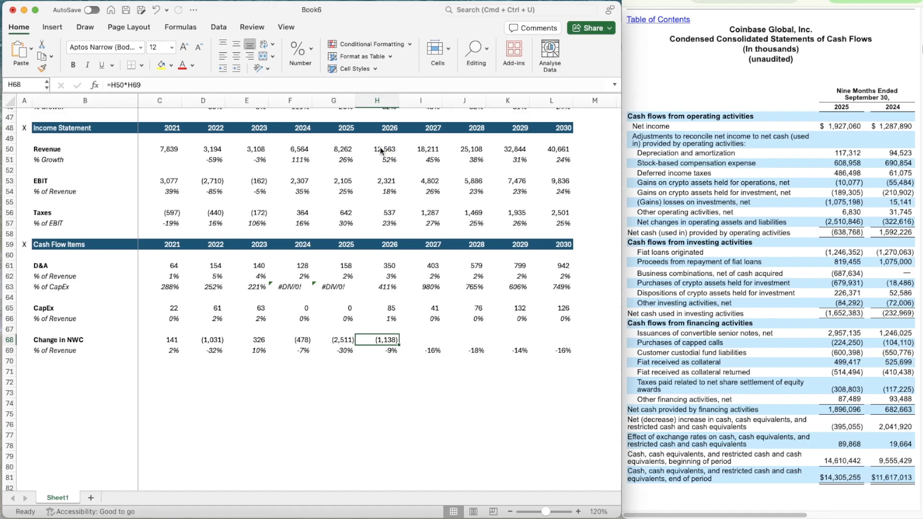
Copy the Change in NWC formula from H68 across the projection years through 2030 in L68
key("super+c")
key("shift+Right")
key("shift+Right")
key("shift+Right")
key("shift+Right")
key("super+v")
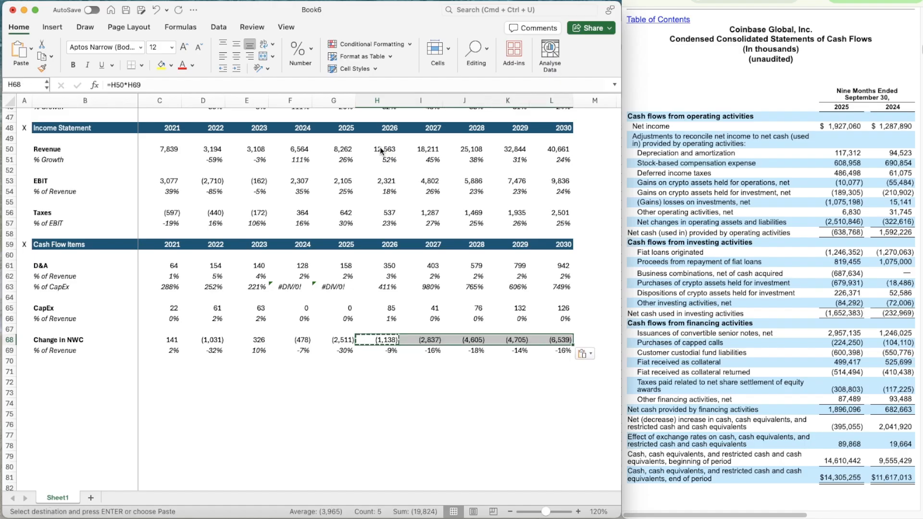
key("Escape")
key("Down")
key("Down")
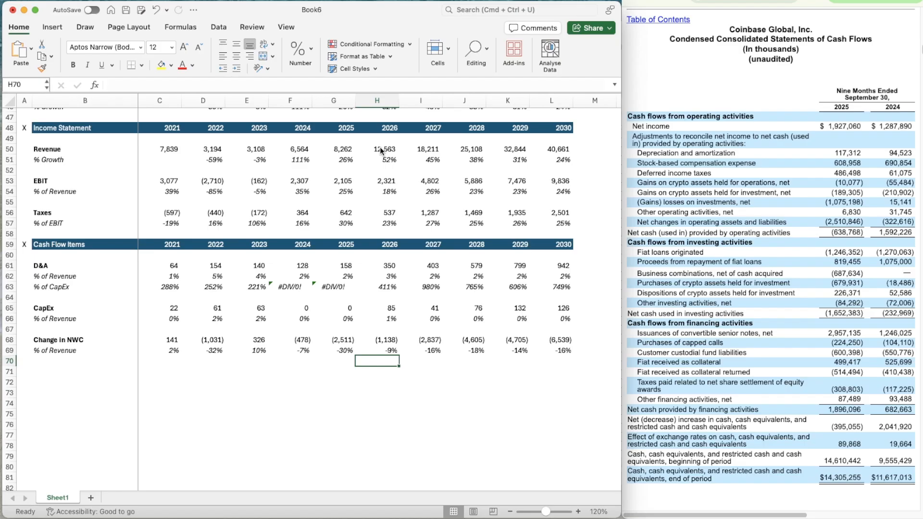
Copy the X section marker from A59 into A71 below the cash flow items
scroll(381, 151, "down", 2)
left_click(5, 230)
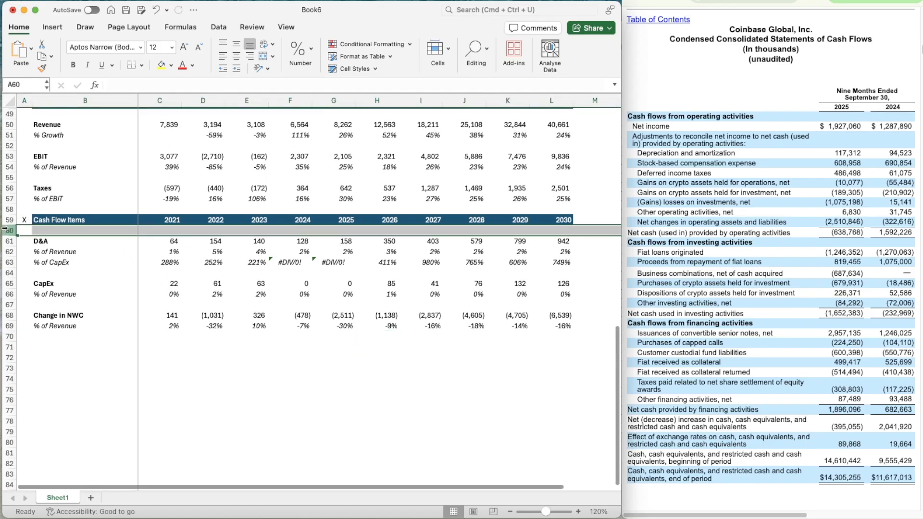
key("Up")
key("super+c")
key("Down")
key("Down")
key("Down")
key("Down")
key("Down")
key("Down")
key("Down")
key("Down")
key("Down")
key("Down")
key("Down")
key("Down")
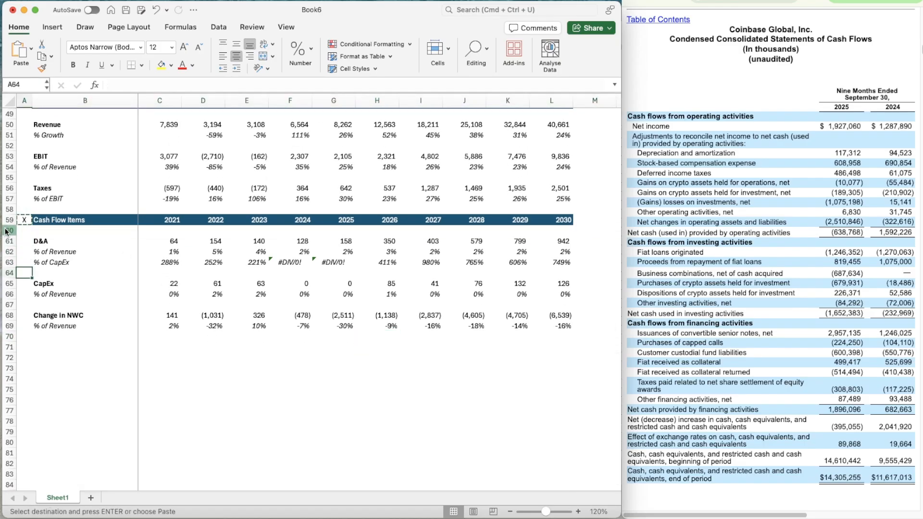
key("super+v")
key("Right")
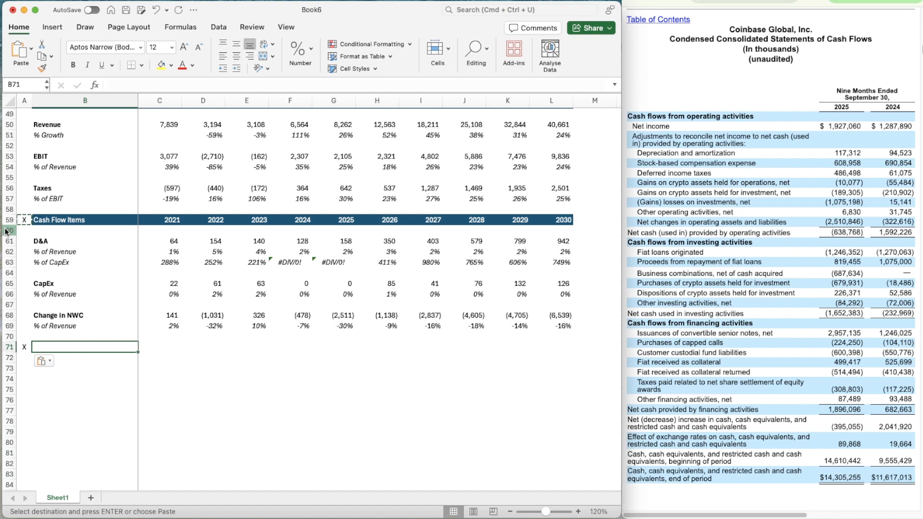
key("Left")
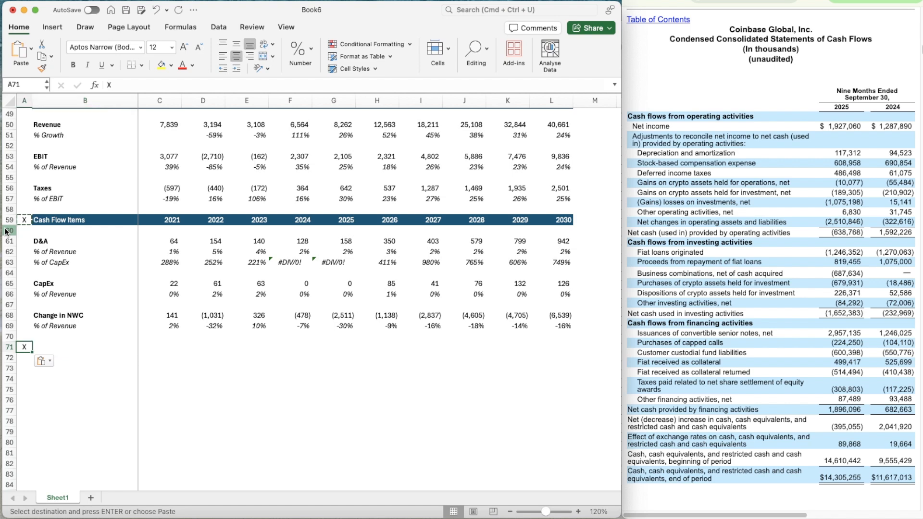
Copy the entire Cash Flow Items header row 59 into row 71
left_click(10, 220)
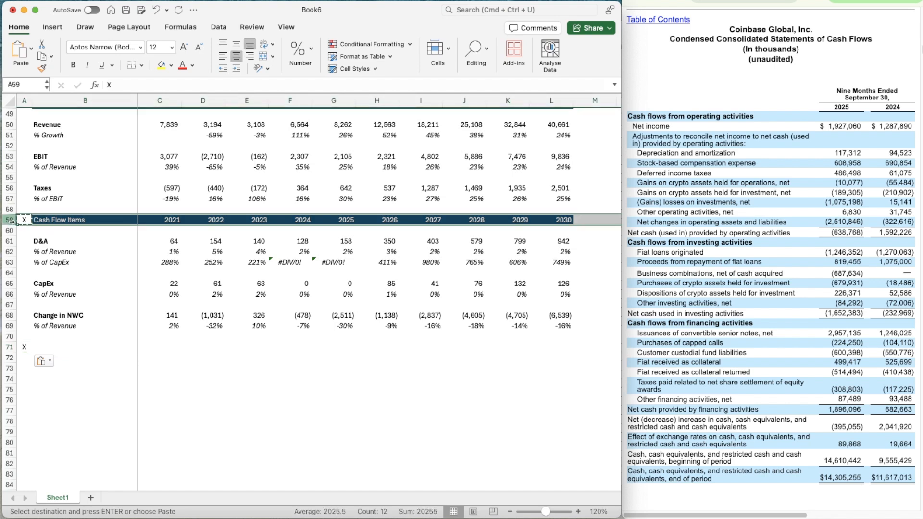
key("super+c")
key("Down")
key("Down")
key("Down")
key("Down")
key("Down")
key("Down")
key("Down")
key("Down")
key("Down")
key("Down")
key("Down")
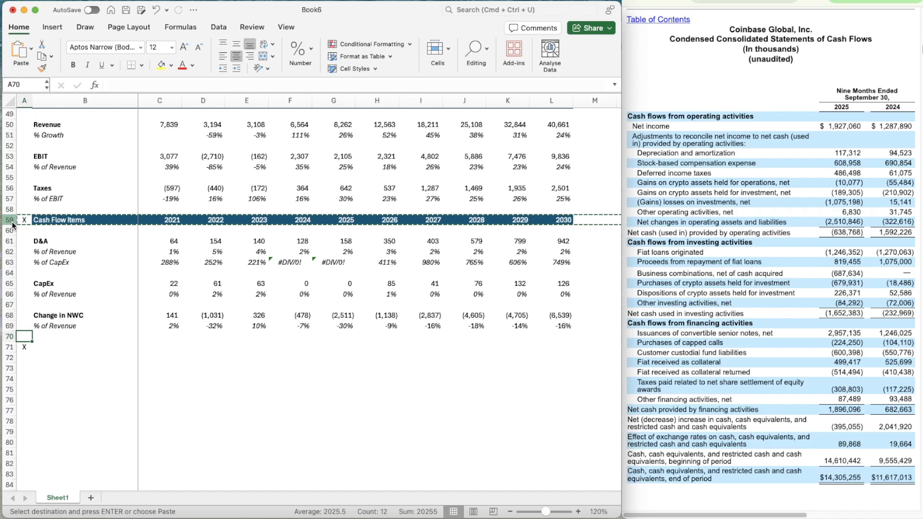
key("Down")
key("super+v")
Retitle the copied section header in B71 as DCF
scroll(87, 274, "down", 5)
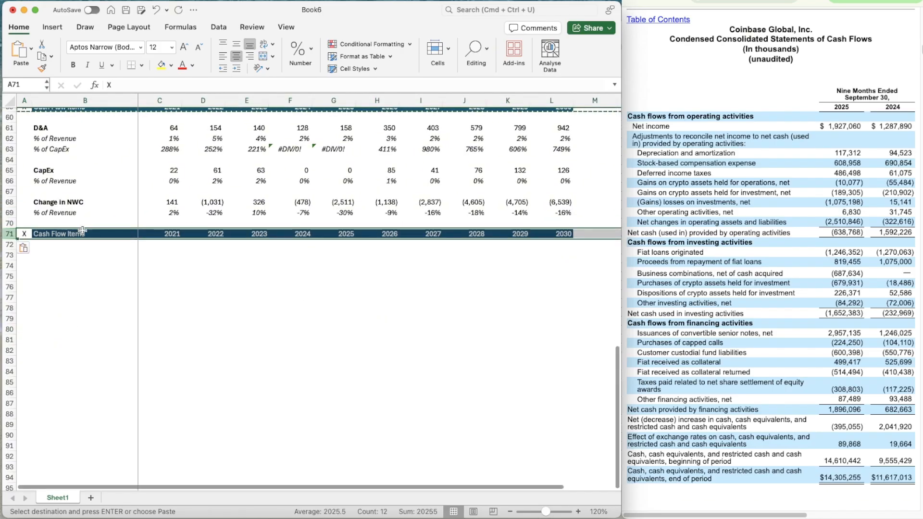
left_click(83, 231)
type("DCF")
key("Return")
key("Return")
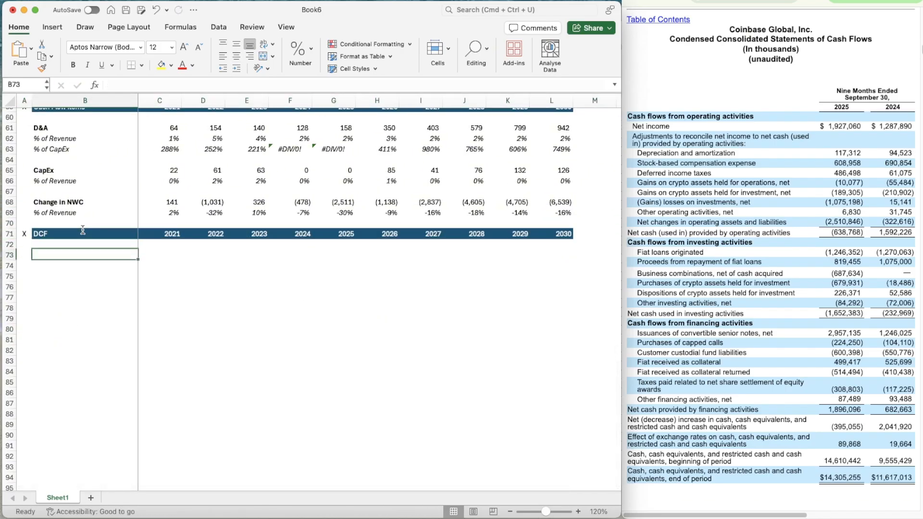
Add a bold Revenue label in B73 under the DCF header
type("Revenue")
key("Return")
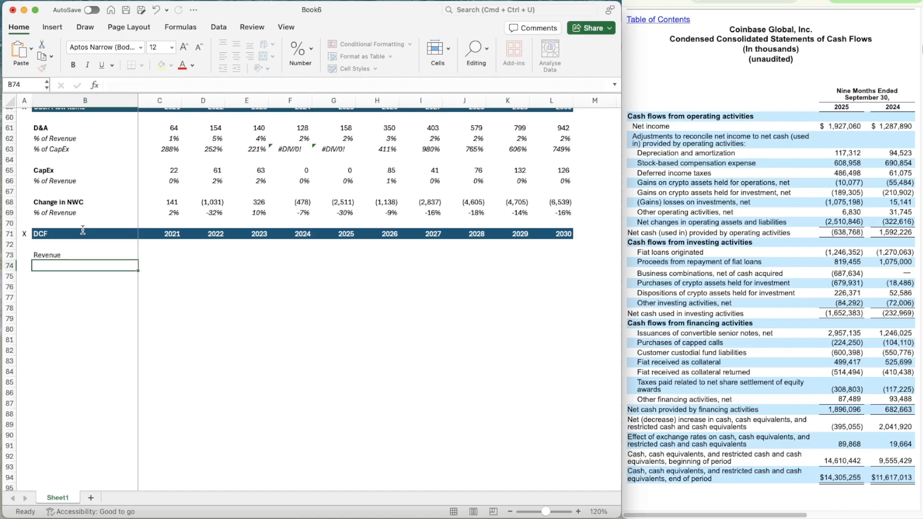
key("Up")
key("super+b")
Link the 2021 DCF revenue in C73 to the income statement revenue, =C50
key("Right")
type("=")
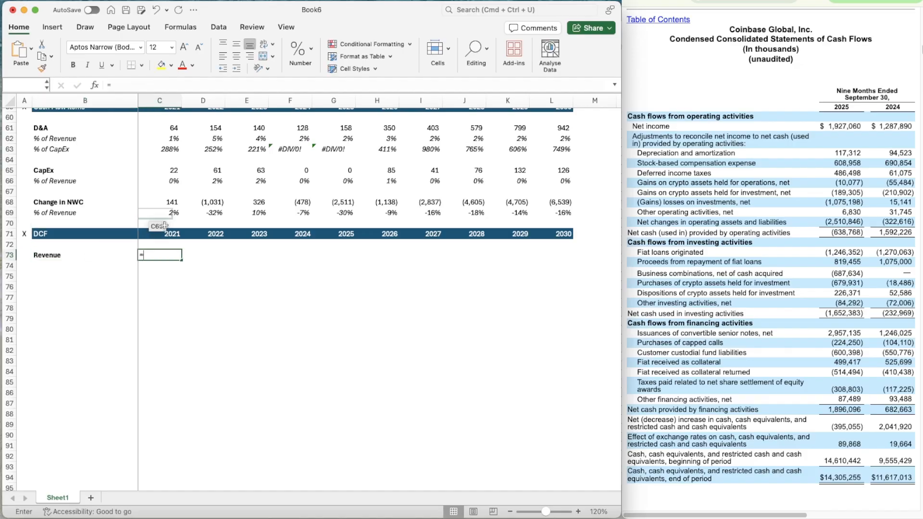
scroll(158, 244, "up", 10)
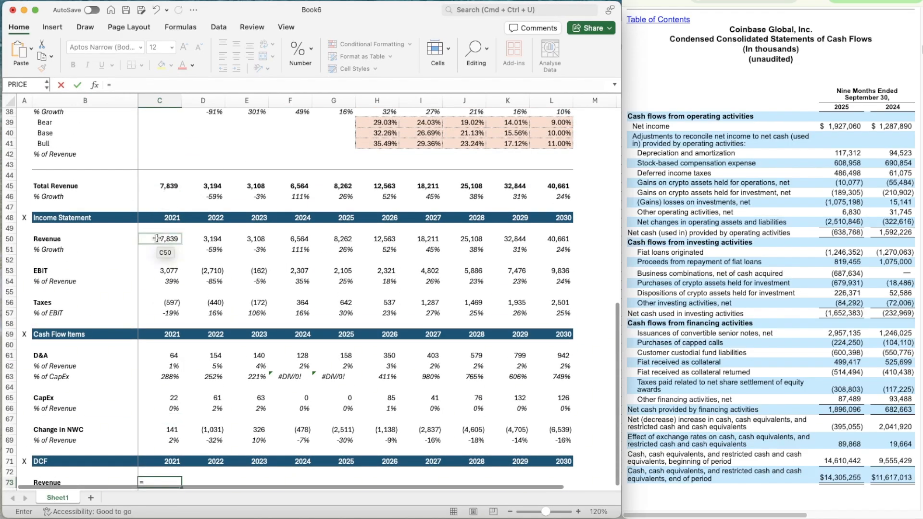
left_click(157, 239)
key("super+Return")
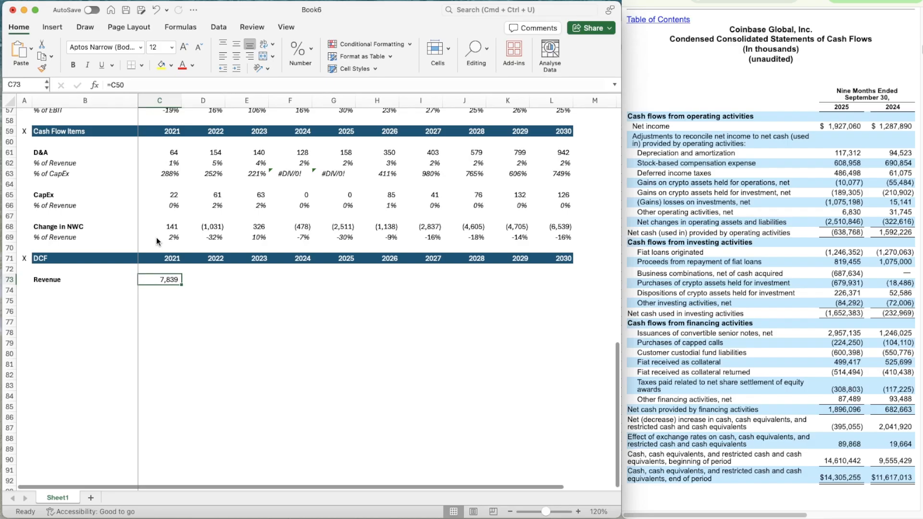
Copy the revenue link from C73 across all years through 2030 in L73
key("super+c")
key("shift+Right")
key("shift+Right")
key("shift+Right")
key("shift+Right")
key("shift+Right")
key("shift+Right")
key("shift+Right")
key("shift+Right")
key("shift+Right")
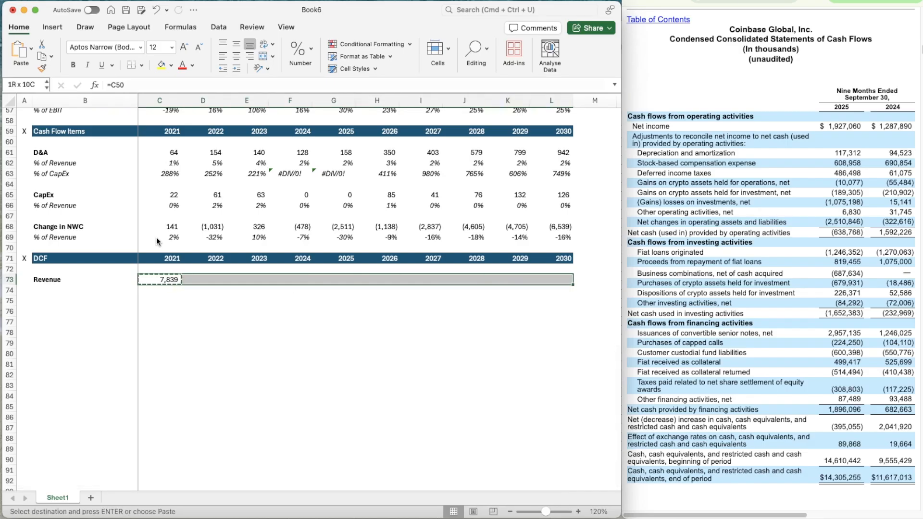
key("super+v")
Add an italic % Growth label in B74 beneath the DCF Revenue row
key("Down")
key("Left")
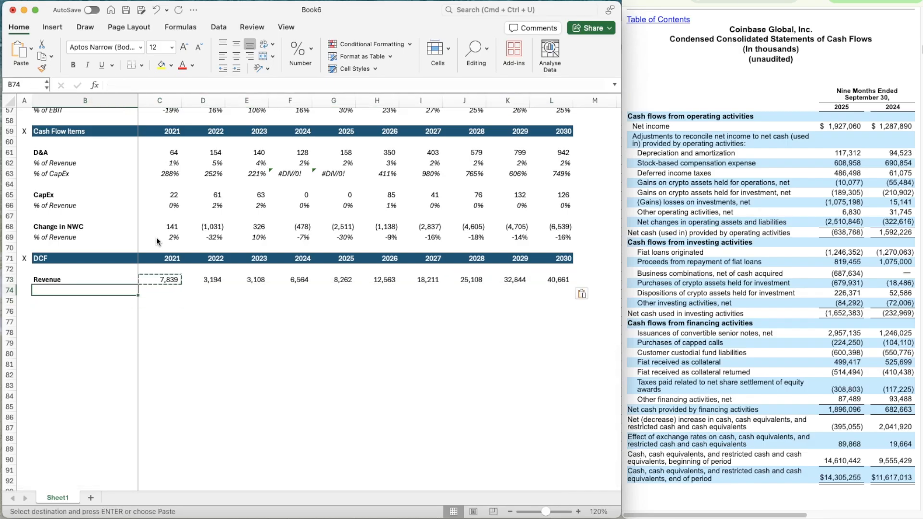
type("Gr")
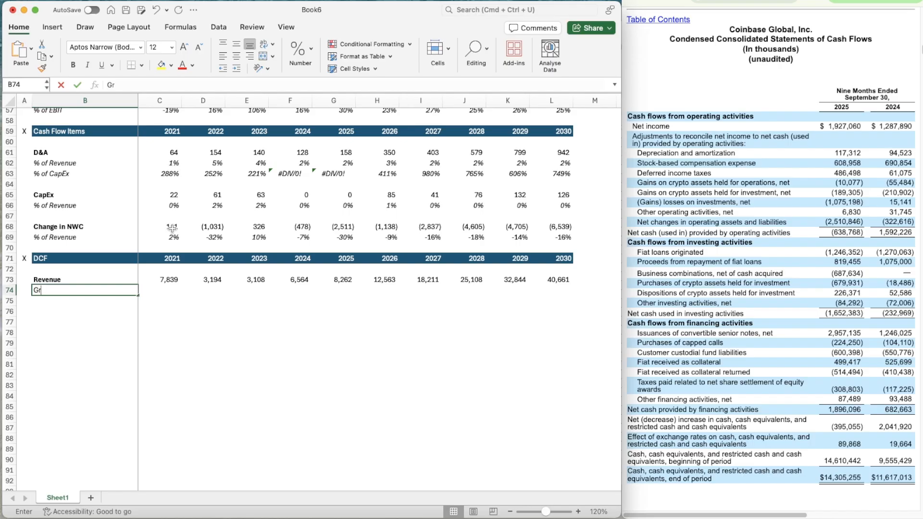
key("BackSpace")
key("BackSpace")
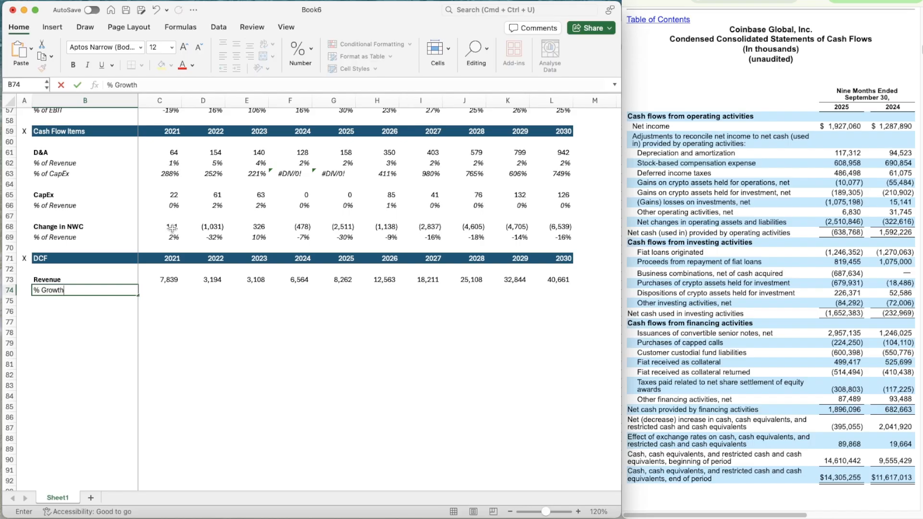
key("Return")
key("Up")
key("shift+space")
key("super+i")
Link the 2022 DCF growth rate in D74 to the income statement's revenue growth, =D51
key("Right")
key("Right")
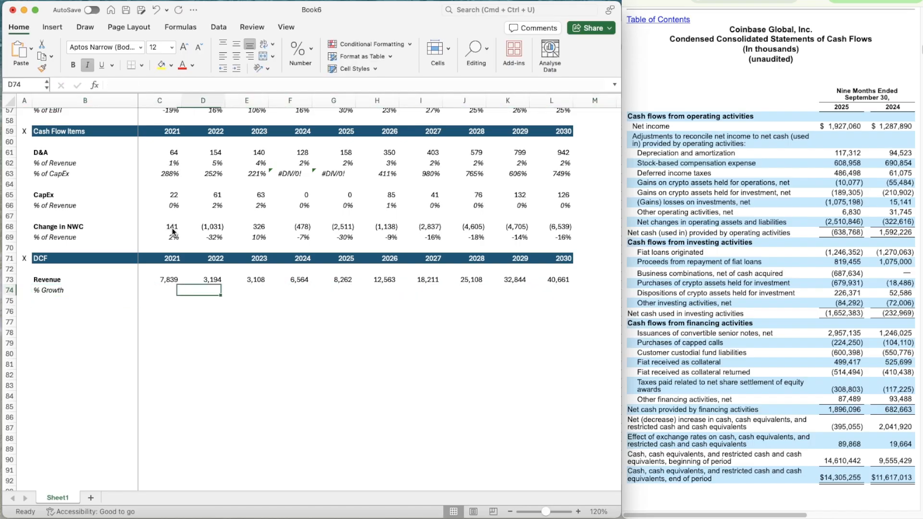
type("=")
scroll(242, 196, "up", 5)
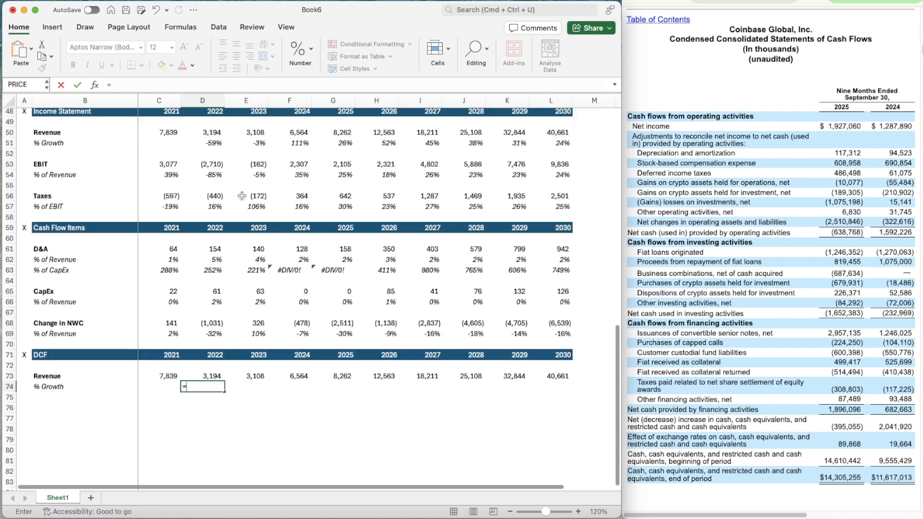
left_click(212, 169)
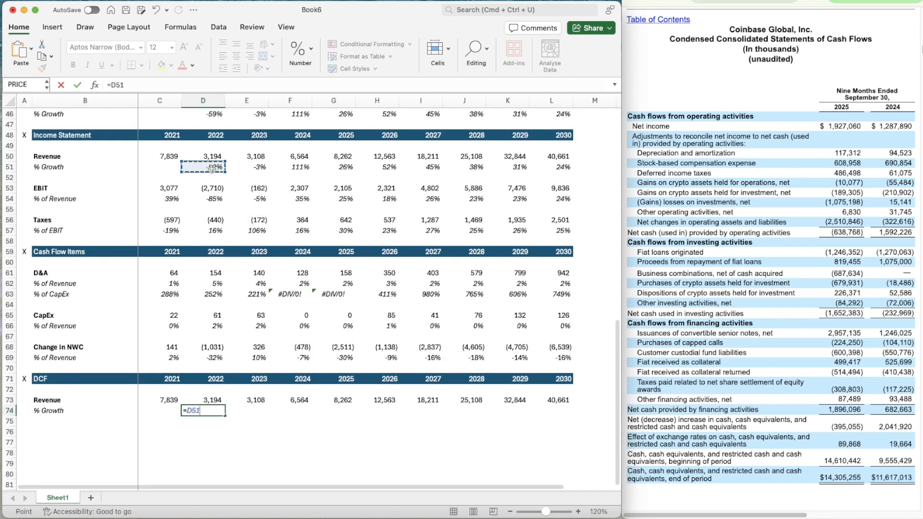
key("Return")
Copy the growth link from D74 across the remaining years through 2030 in L74
key("Up")
key("super+c")
key("shift+Right")
key("shift+Right")
key("shift+Right")
key("shift+Right")
key("shift+Right")
key("shift+Right")
key("shift+Right")
key("shift+Right")
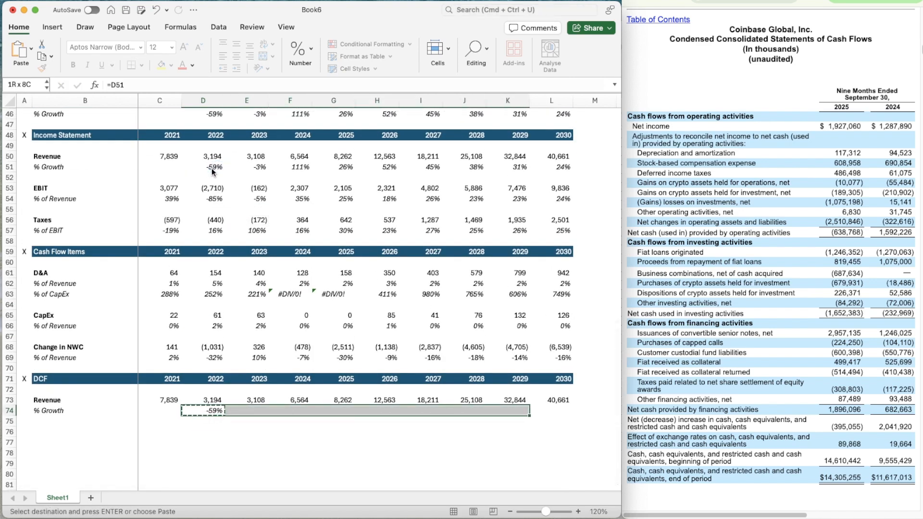
key("super+v")
Add a bold EBIT label in B76 of the DCF section
scroll(204, 428, "down", 4)
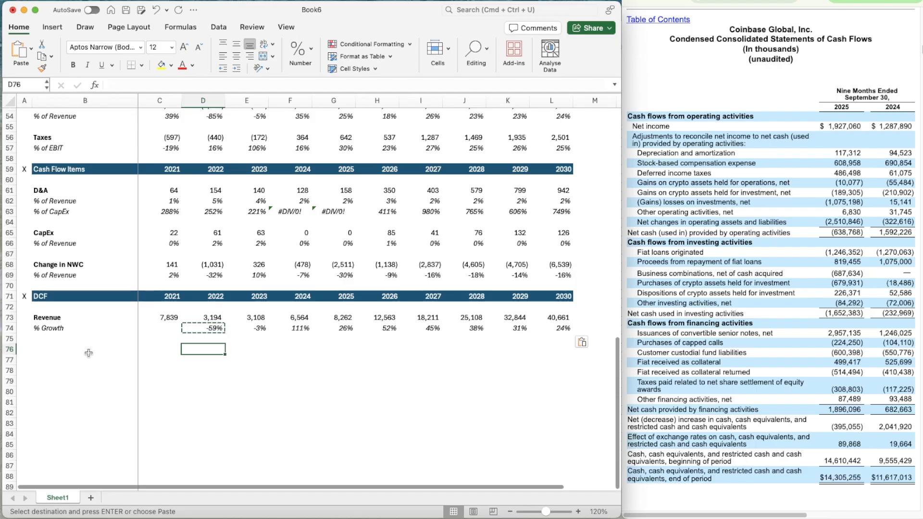
left_click(89, 354)
type("EBIT")
key("Return")
key("Up")
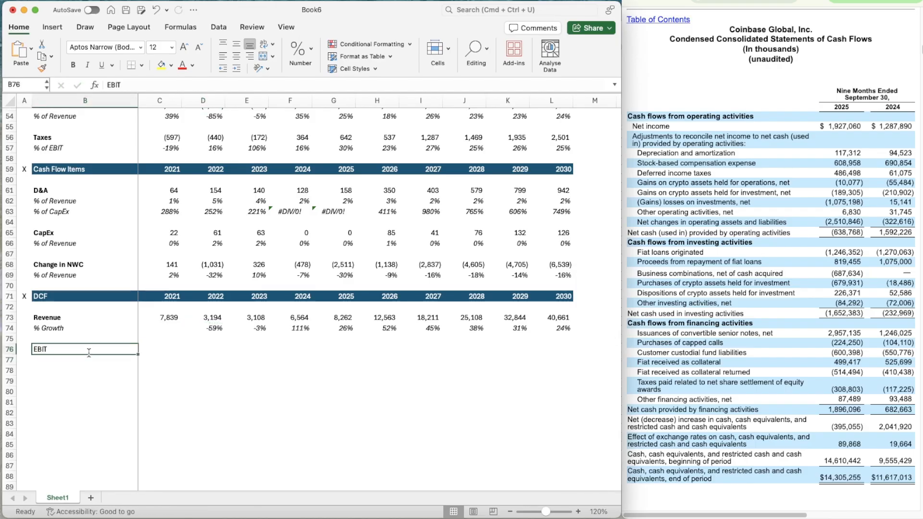
key("super+b")
Add an italic % of Revenue label in B77 beneath the DCF EBIT label
key("Down")
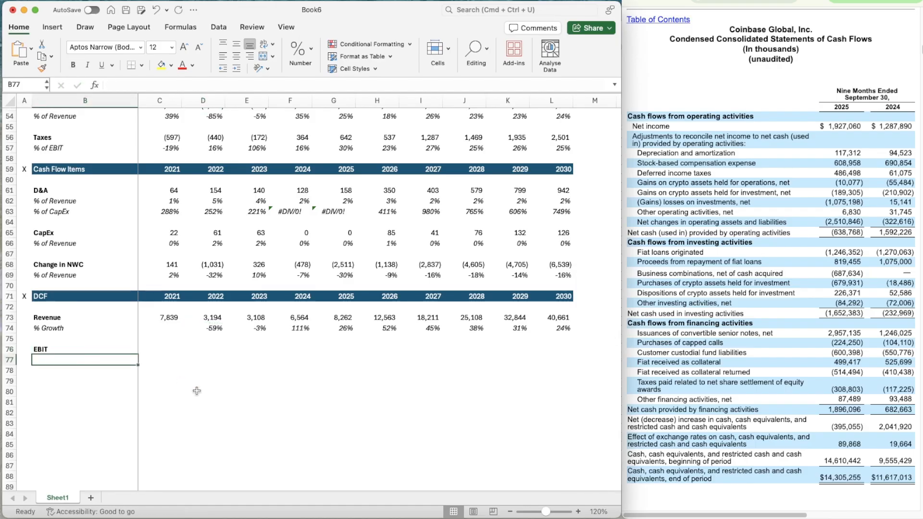
type("% of Revenue")
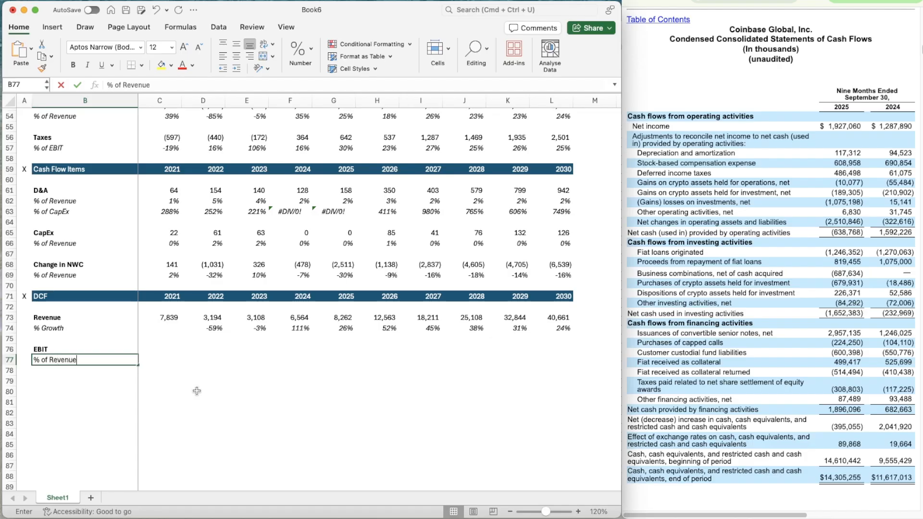
key("Return")
key("Up")
key("super+i")
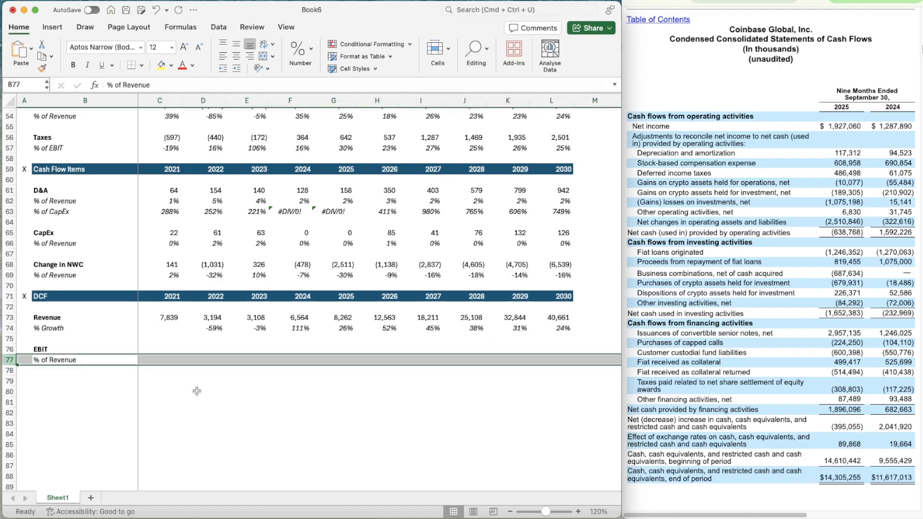
key("Down")
Copy the Other Revenue block B37:L41, including its Bear, Base and Bull rows, into the DCF section starting at B76
scroll(197, 394, "up", 10)
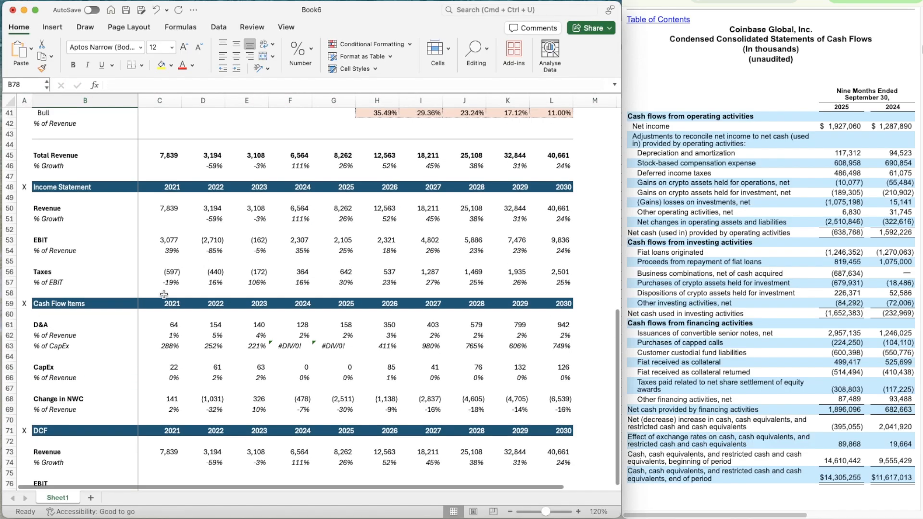
scroll(164, 295, "up", 1)
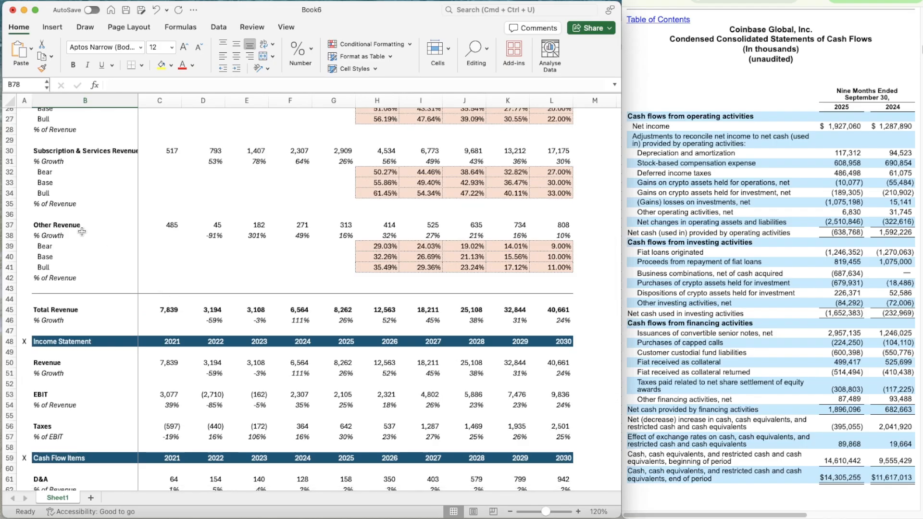
left_click(49, 219)
key("shift+Down")
key("shift+Down")
key("shift+Down")
key("shift+Down")
key("shift+Right")
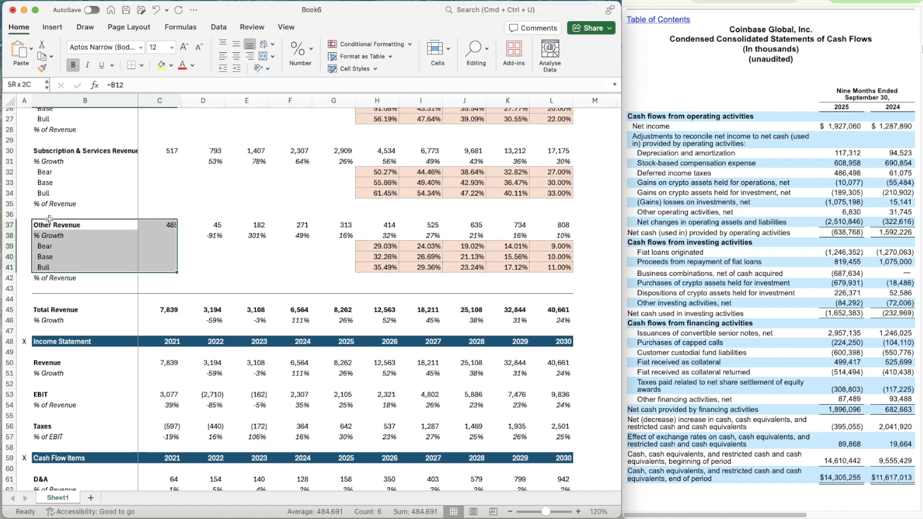
key("shift+Right")
key("shift+Right")
key("shift+Right")
key("shift+Right")
key("shift+Right")
key("shift+Right")
key("shift+Right")
key("shift+Right")
key("shift+Right")
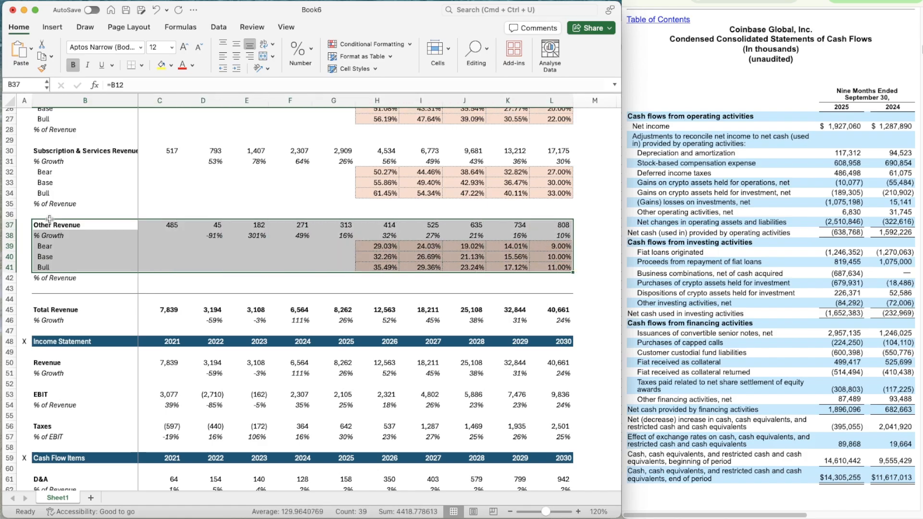
key("super+c")
scroll(50, 219, "down", 10)
left_click(36, 383)
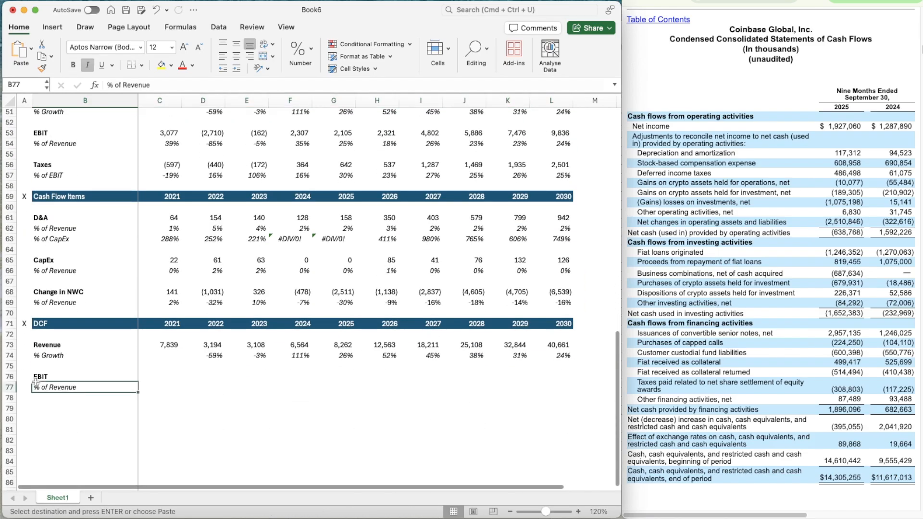
left_click(36, 381)
key("super+v")
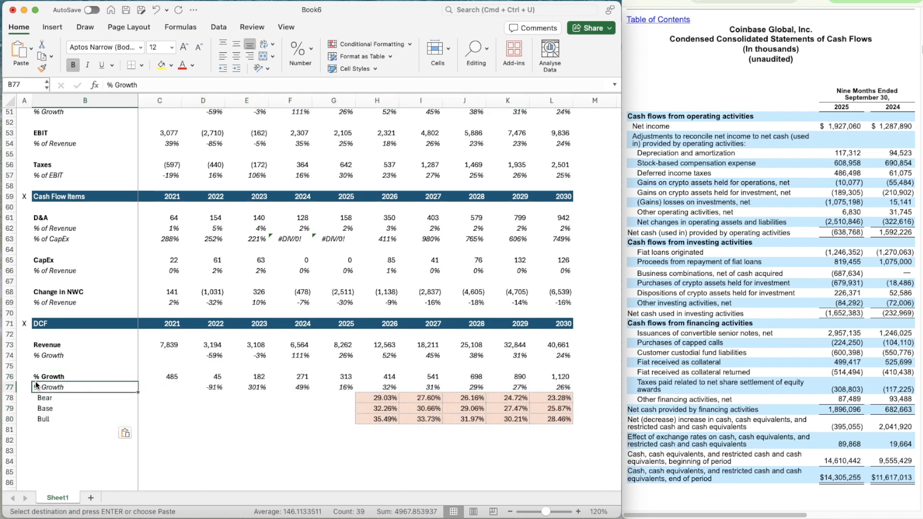
Link the pasted block's heading in B76 to the EBIT label in the Assumptions section, =B14
key("Up")
type("=")
scroll(73, 275, "up", 15)
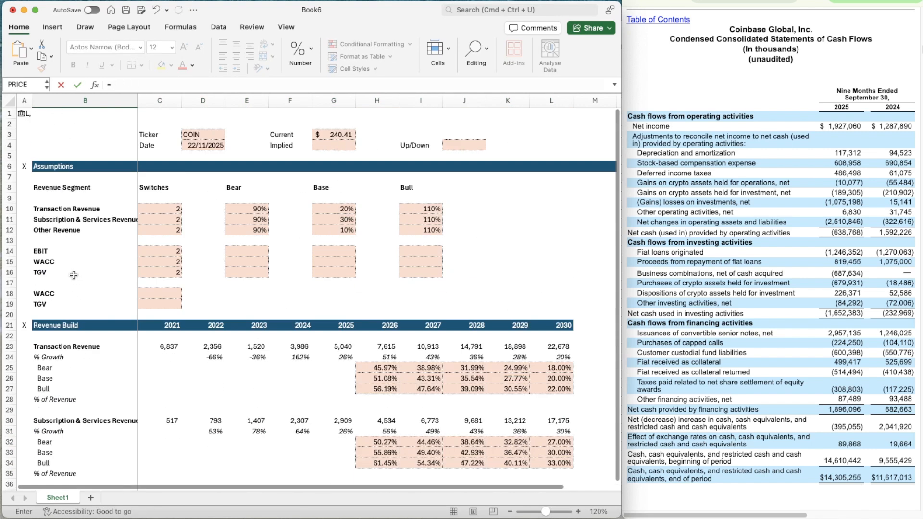
left_click(48, 250)
key("Return")
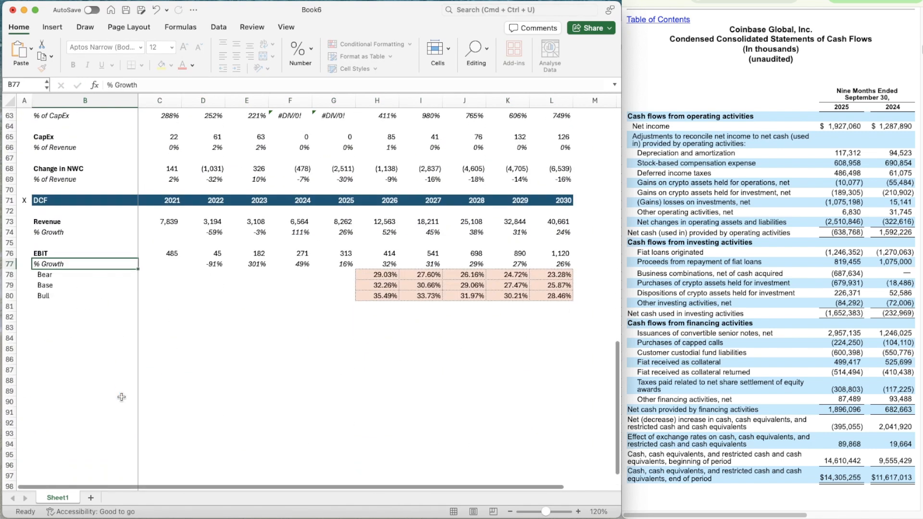
Link the DCF label in B77 to the income statement's % of Revenue label under EBIT, =B54
scroll(122, 397, "down", 2)
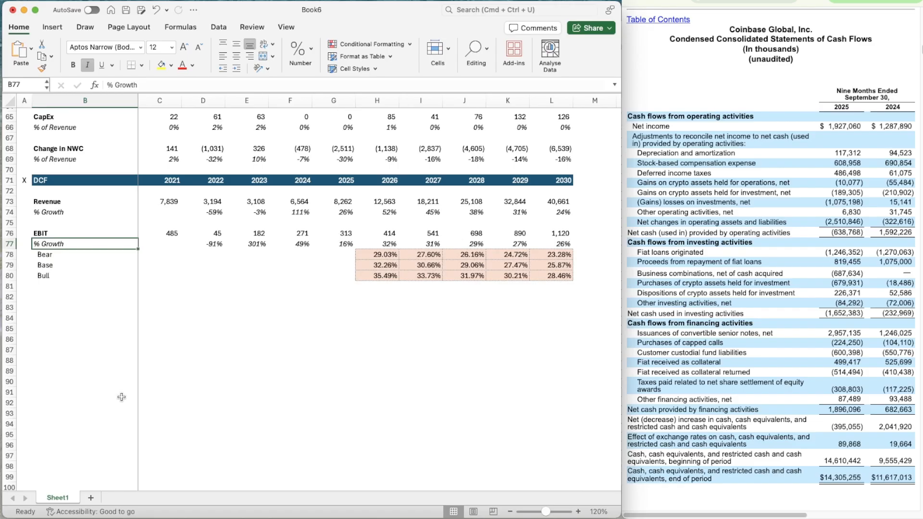
type("=")
scroll(122, 397, "up", 10)
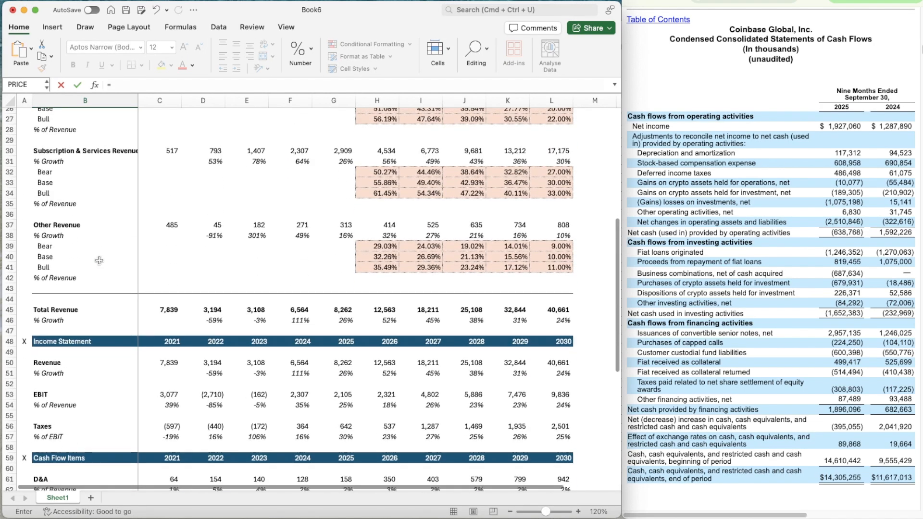
left_click(62, 404)
key("Return")
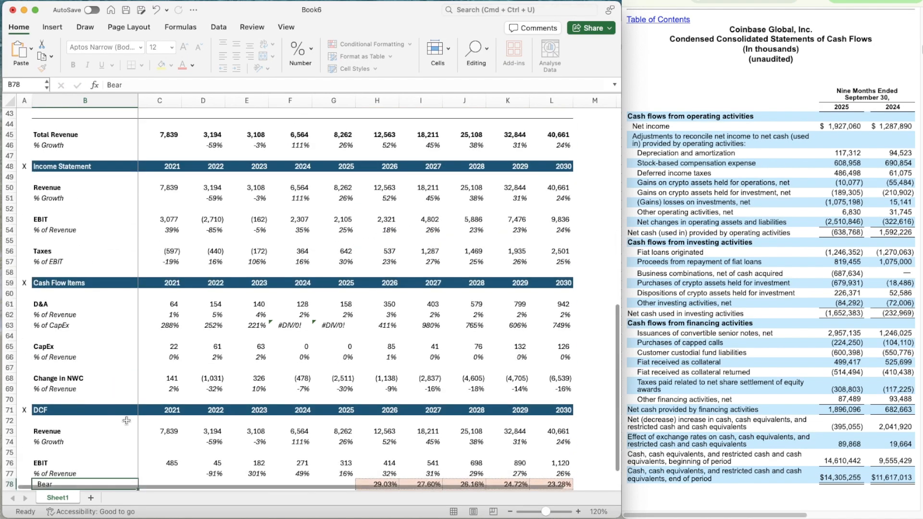
Link the 2021 DCF EBIT in C76 to the income statement EBIT, =C53
scroll(92, 449, "down", 5)
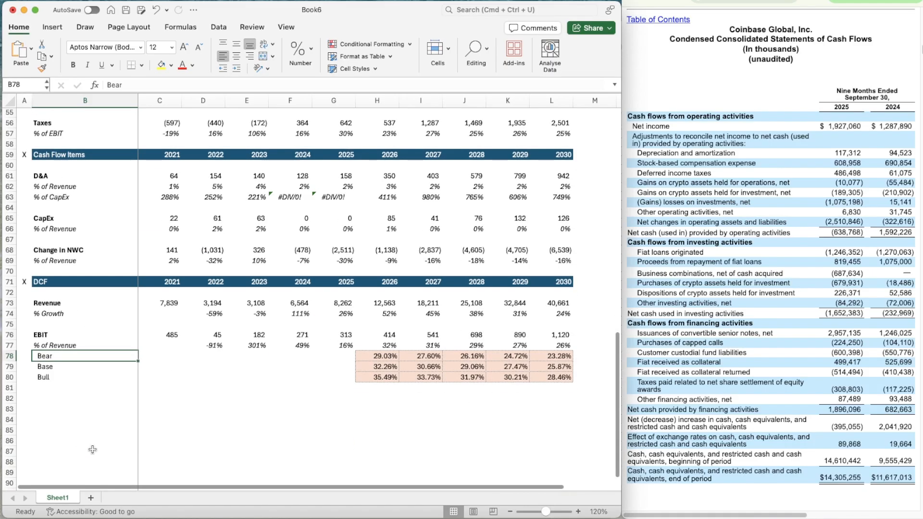
left_click(161, 333)
type("=")
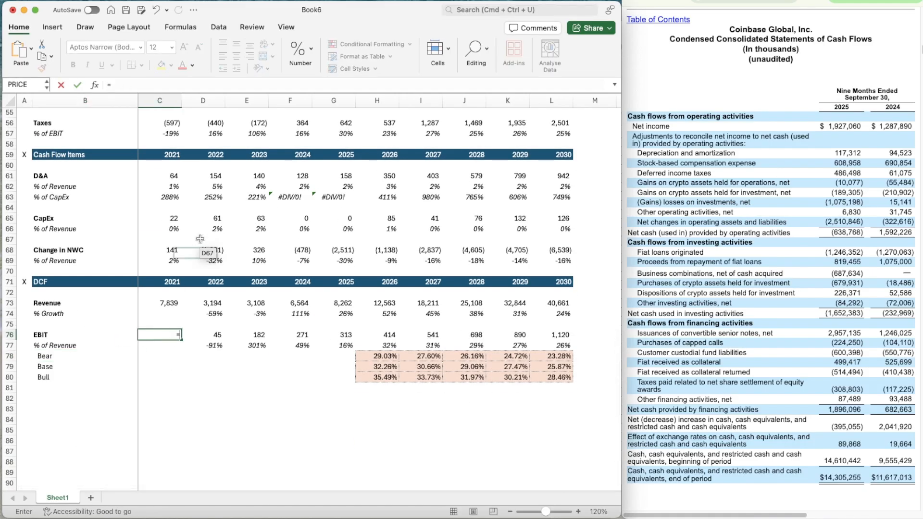
scroll(200, 239, "up", 4)
left_click(165, 198)
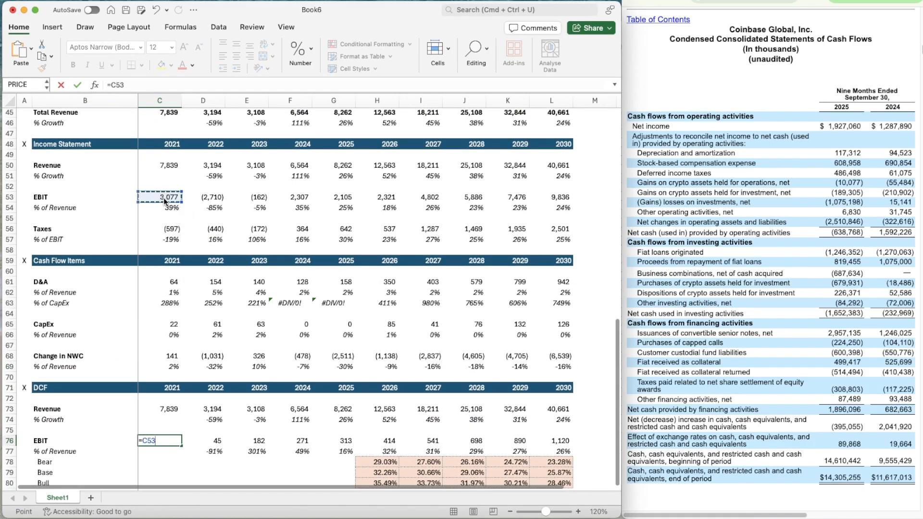
key("ctrl+Return")
Copy the EBIT link from C76 across the historical years through 2025 in G76
key("super+c")
key("shift+Right")
key("shift+Right")
key("shift+Right")
key("shift+Right")
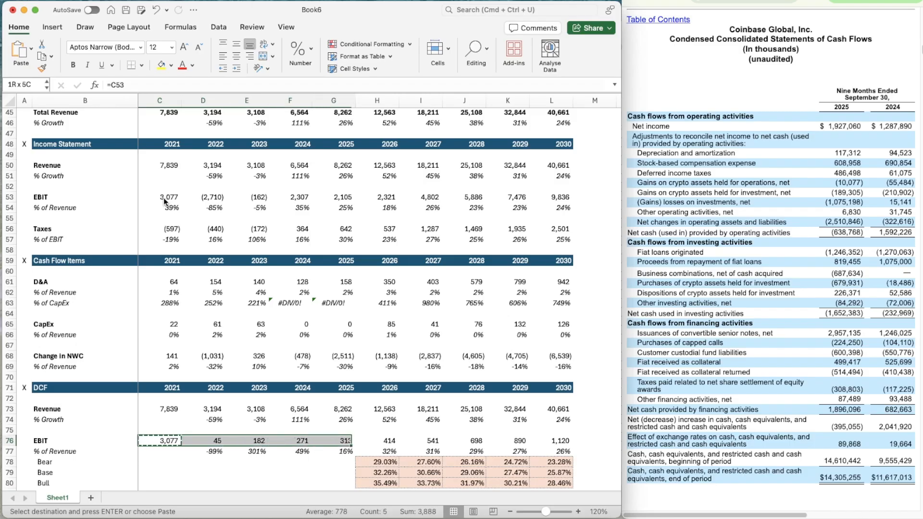
key("super+v")
scroll(193, 370, "down", 5)
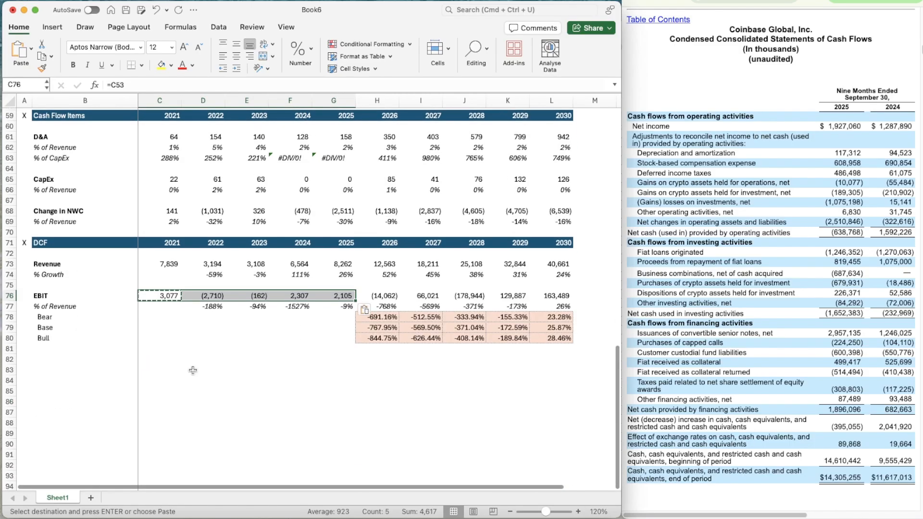
Replace the 2022 growth formula in D77 with EBIT as a share of revenue, =D76/D73
scroll(193, 371, "down", 2)
left_click(378, 281)
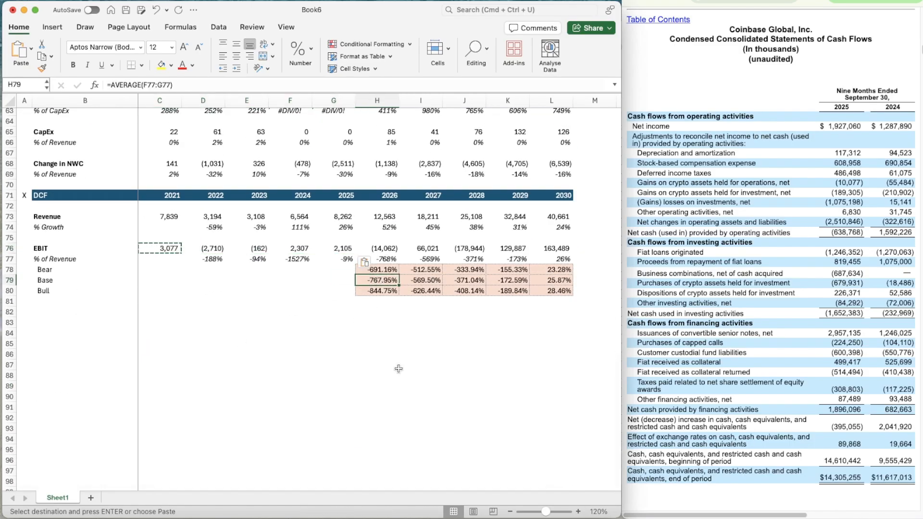
left_click(185, 258)
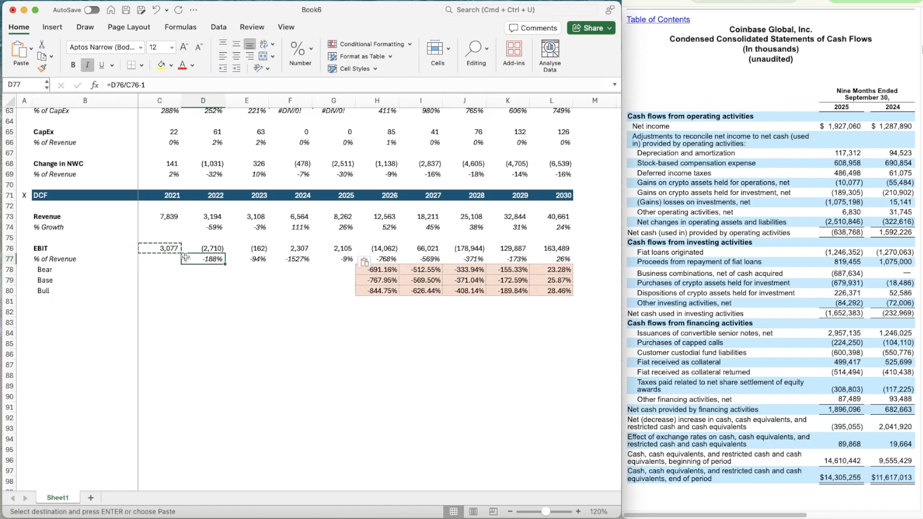
type("=")
key("Up")
type("/")
key("Up")
key("Up")
key("Up")
key("Up")
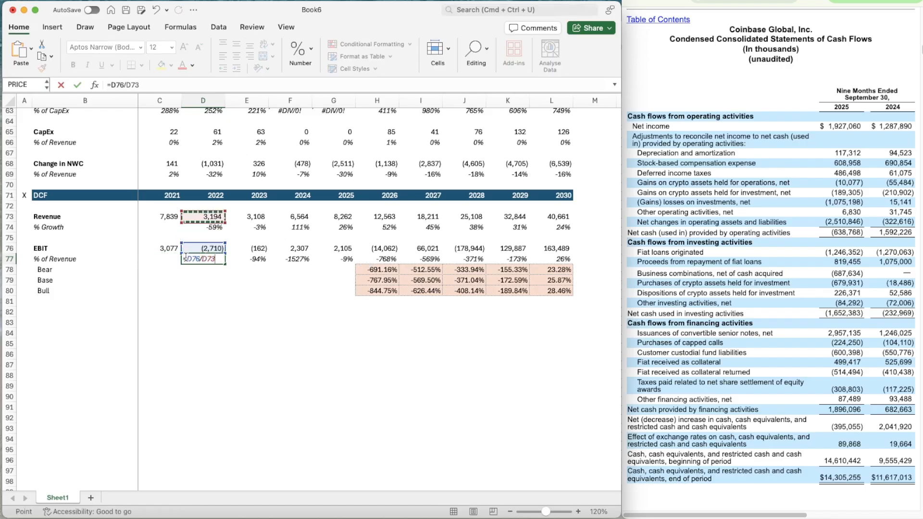
key("Return")
Copy the EBIT margin formula from D77 across the historical years through 2025 in G77
left_click(185, 256)
key("super+c")
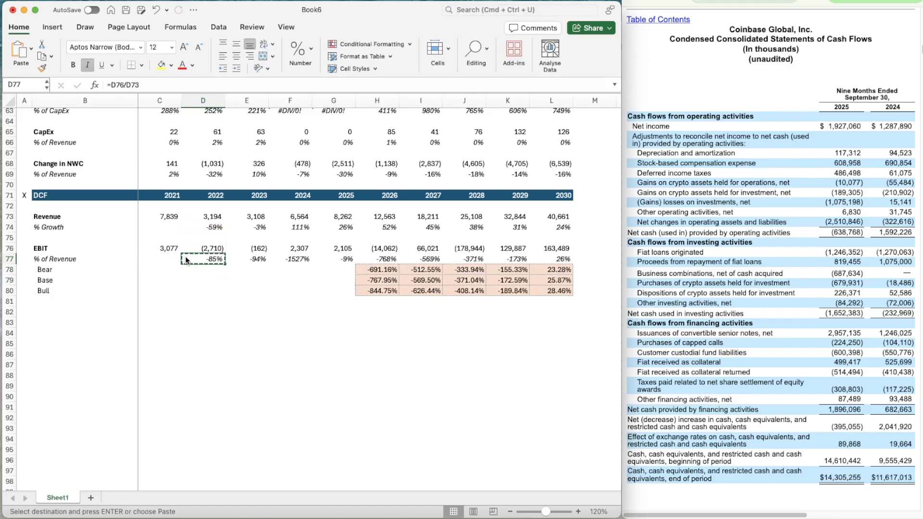
left_click_drag(185, 260, 378, 260)
key("super+v")
key("Down")
key("Down")
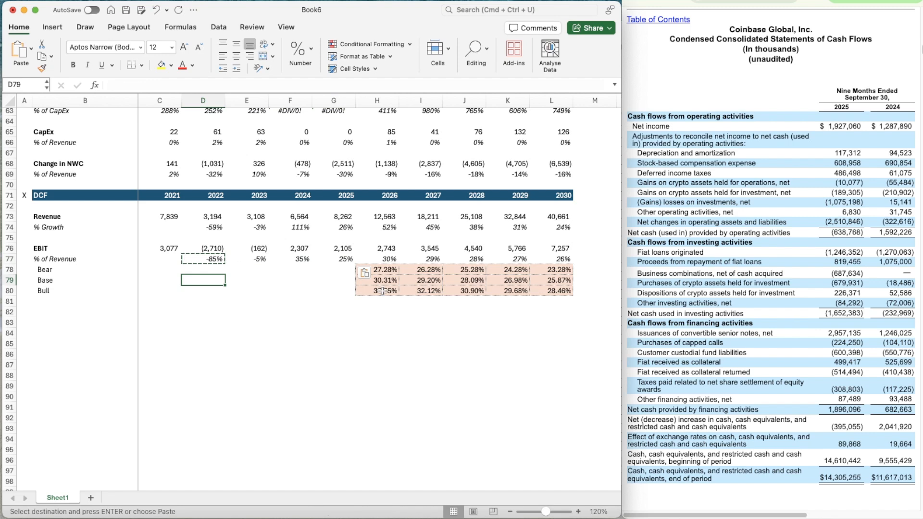
key("Escape")
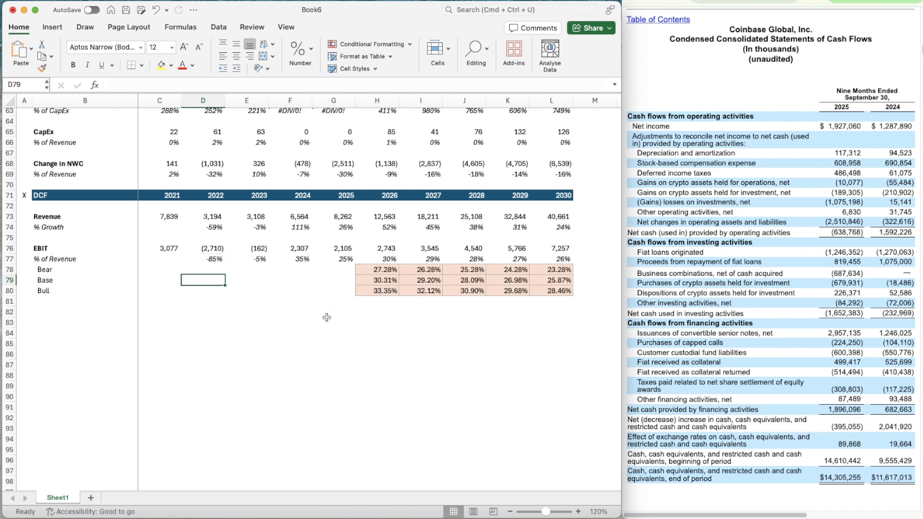
Set the base-case EBIT margin assumption in G14 to 25%
scroll(327, 318, "down", 1)
left_click(540, 272)
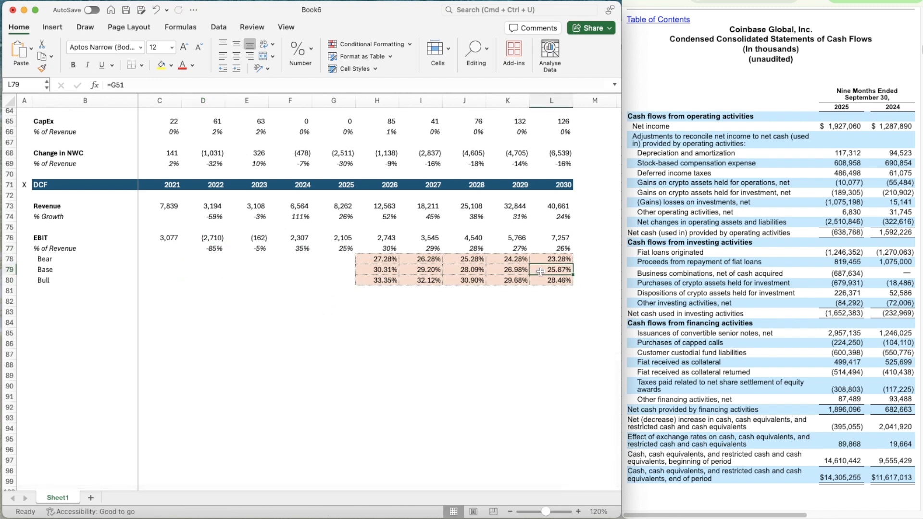
scroll(384, 250, "up", 20)
left_click(320, 245)
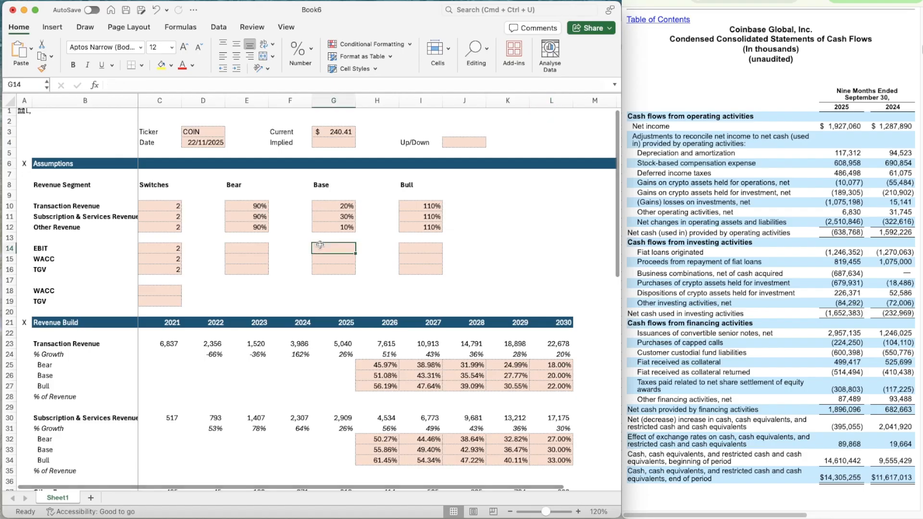
type("255")
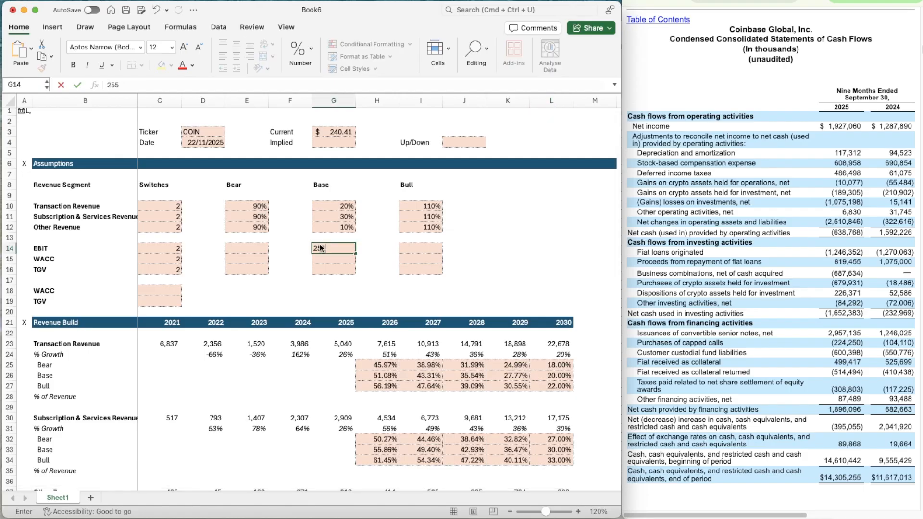
key("Return")
key("Up")
type("25")
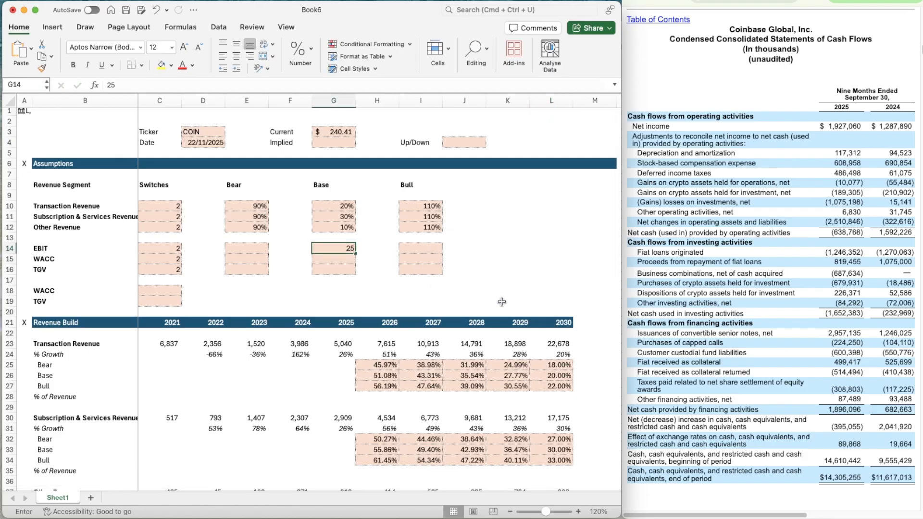
key("Return")
key("Up")
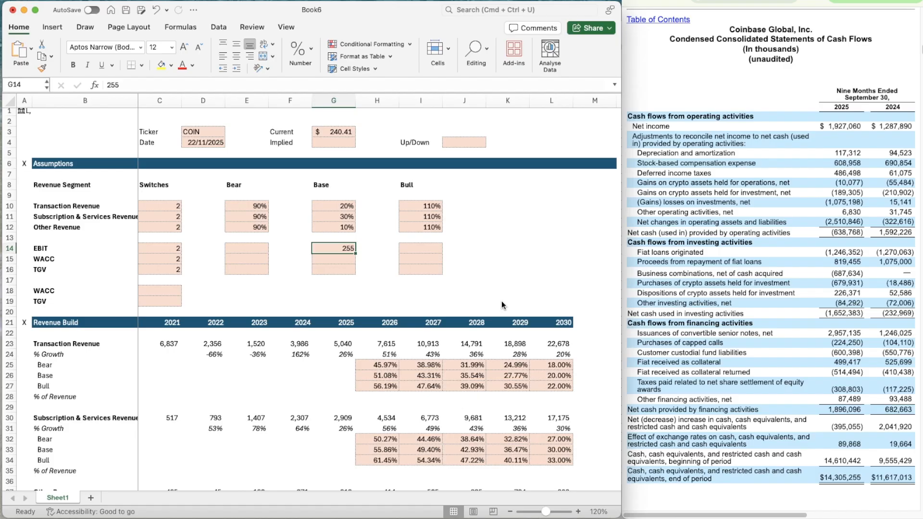
type("25%")
key("Return")
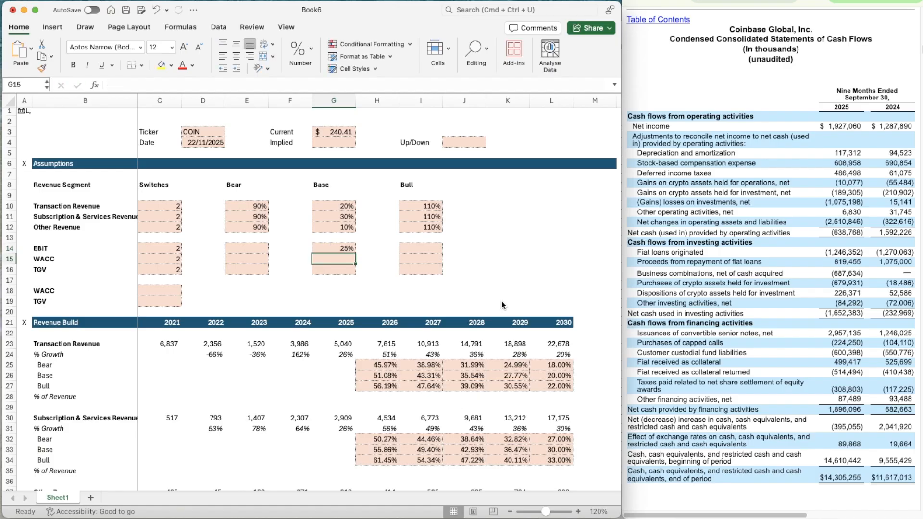
key("Up")
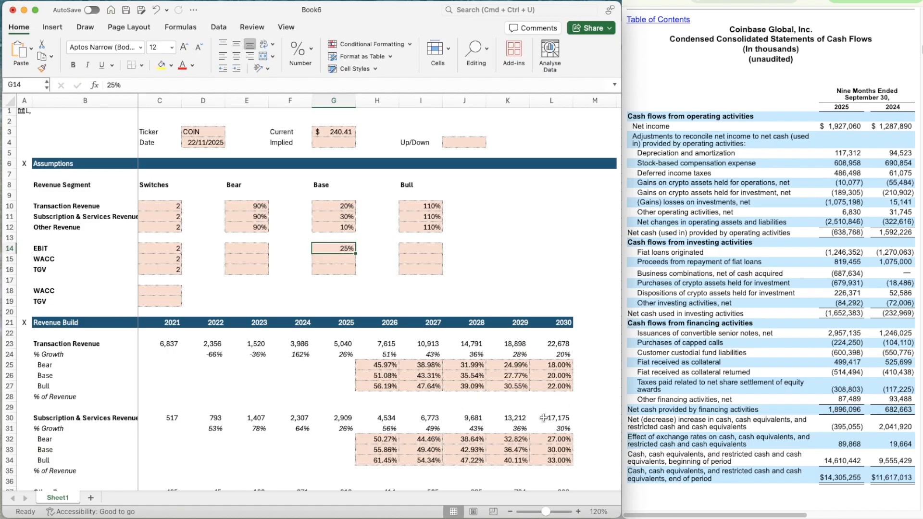
Link the 2030 base EBIT margin in L79 to the base-case EBIT assumption in G14
scroll(544, 418, "down", 10)
scroll(544, 418, "up", 10)
scroll(544, 418, "down", 10)
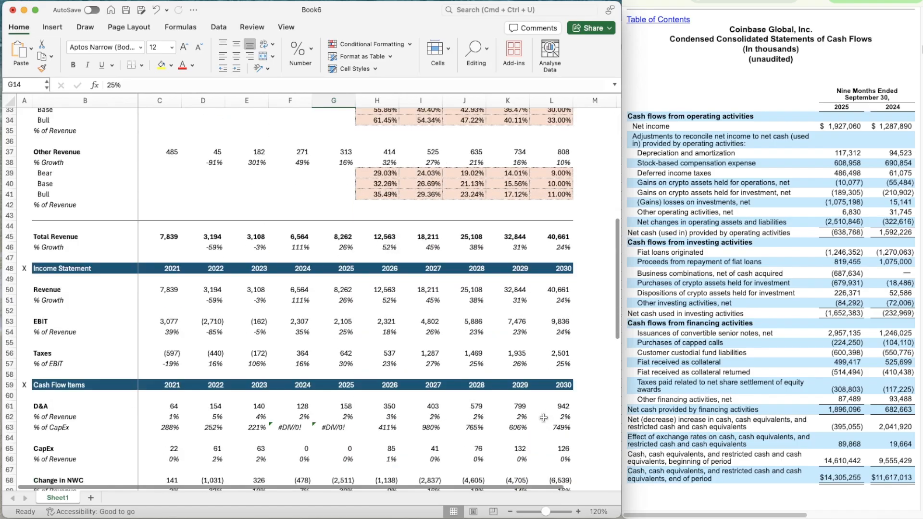
scroll(544, 417, "down", 8)
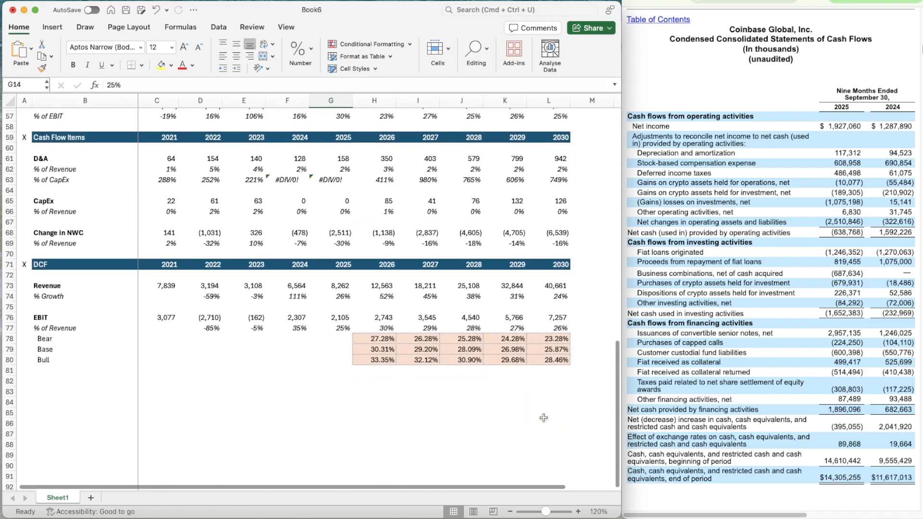
left_click(548, 349)
type("=G77")
key("Return")
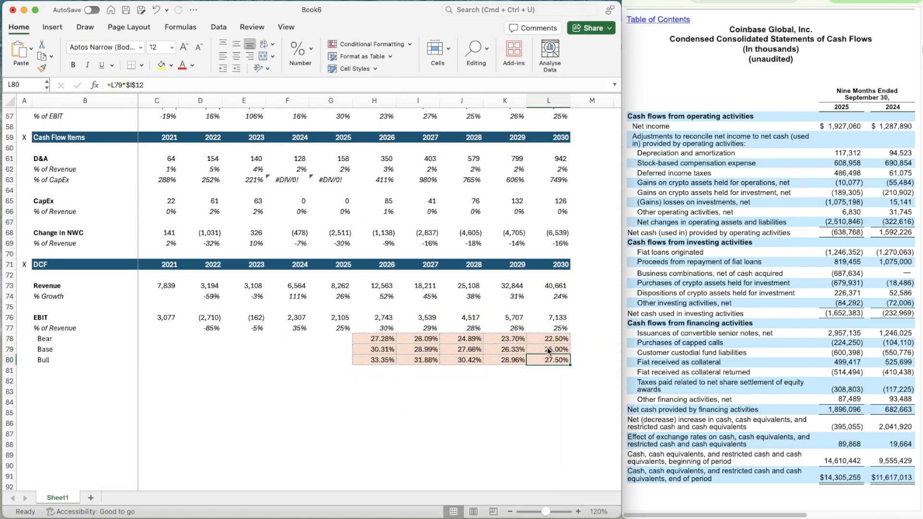
Copy the 90% bear factor from E12 to the EBIT bear assumption in E14
scroll(411, 346, "up", 18)
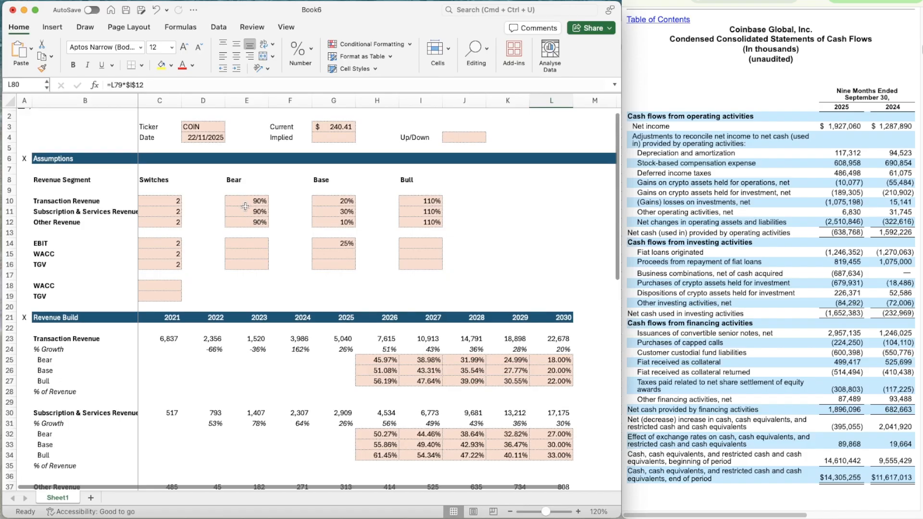
left_click(245, 208)
key("Down")
key("super+c")
key("Down")
key("Down")
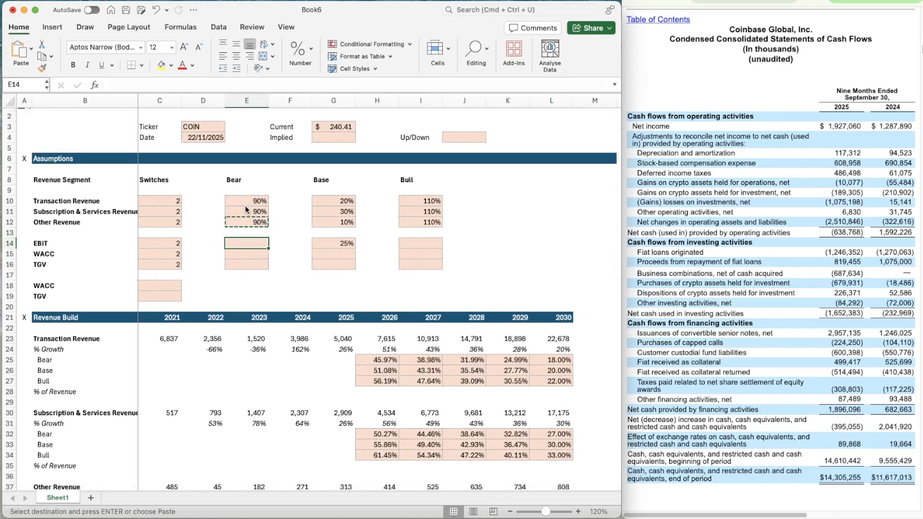
key("super+v")
Copy the 110% bull factor from I12 to the EBIT bull assumption in I14
key("Right")
key("Right")
key("Right")
key("Right")
key("Up")
key("Up")
key("super+c")
key("Down")
key("Down")
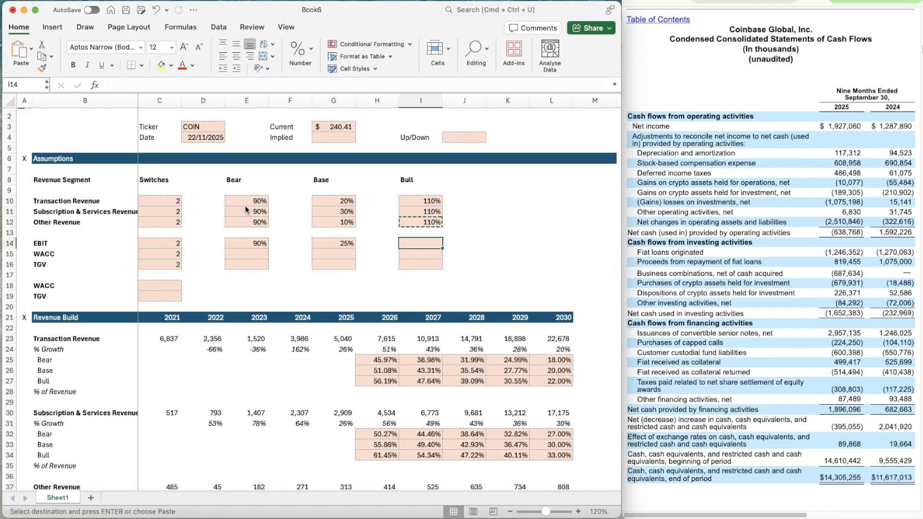
key("super+v")
Point the 2026 bear EBIT margin in H78 to the EBIT bear factor, =H79*$E$14
scroll(304, 361, "down", 20)
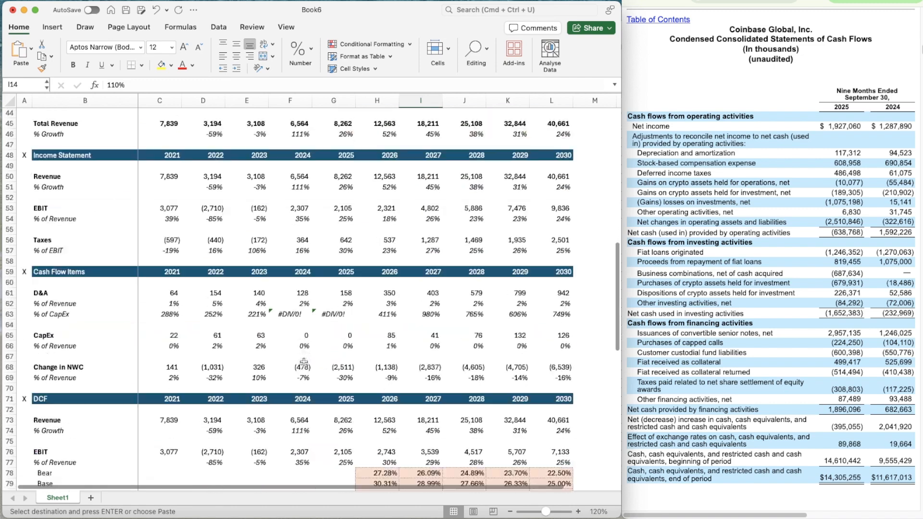
scroll(377, 231, "down", 1)
left_click(370, 221)
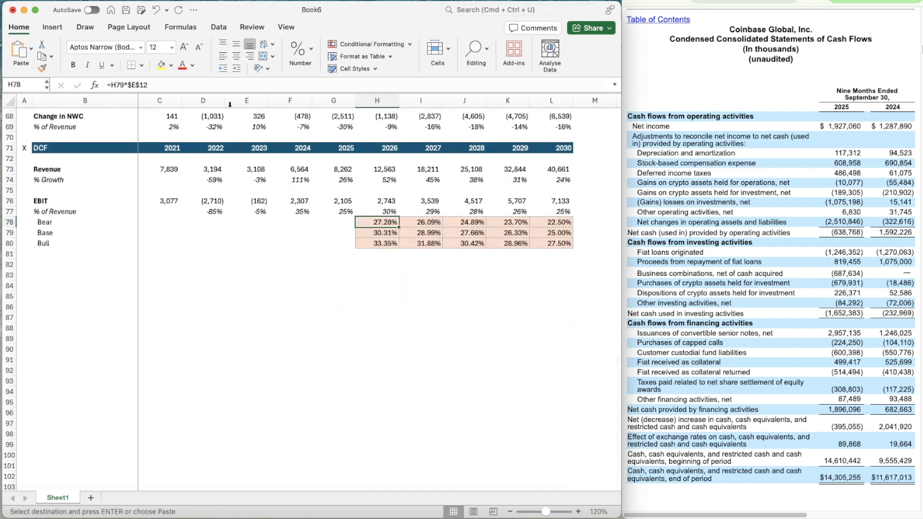
left_click(170, 87)
type("4")
key("Return")
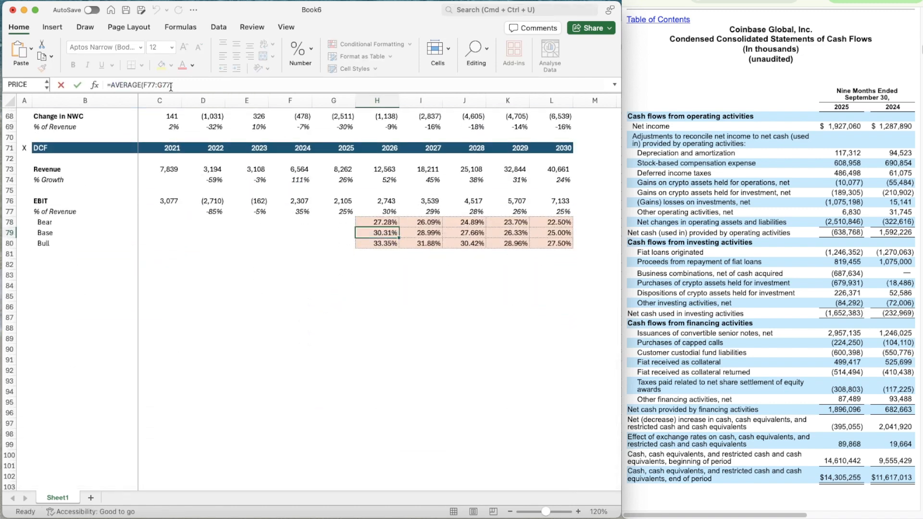
Copy the bear EBIT margin formula from H78 across the forecast years through 2030 in L78
key("Up")
key("shift+Right")
key("shift+Right")
key("shift+Right")
key("super+c")
key("shift+Right")
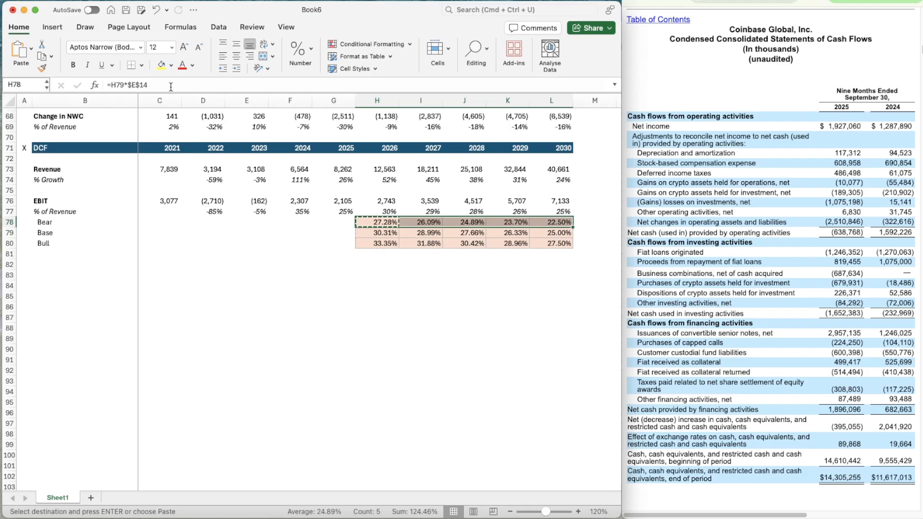
Point the 2026 bull EBIT margin in H80 to the EBIT bull factor, =H79*$I$14
key("Down")
key("Down")
double_click(171, 86)
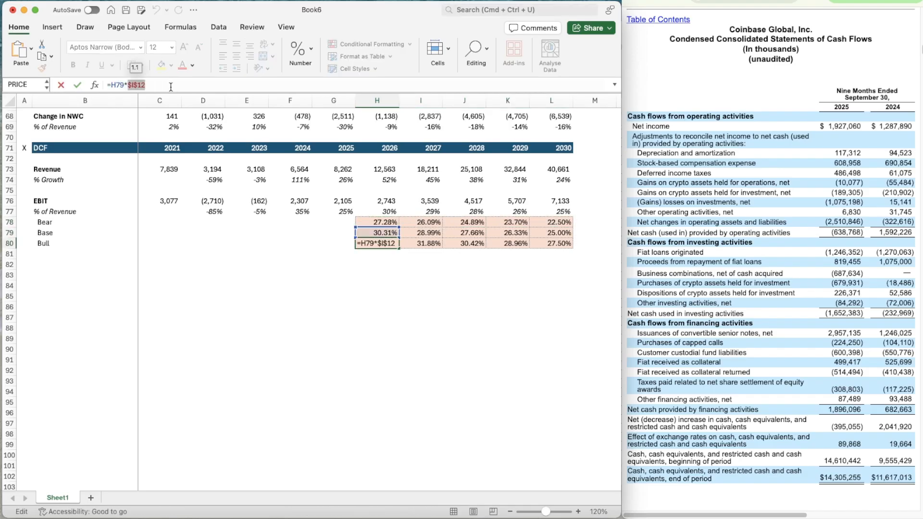
left_click(171, 86)
type("4")
key("Return")
key("Up")
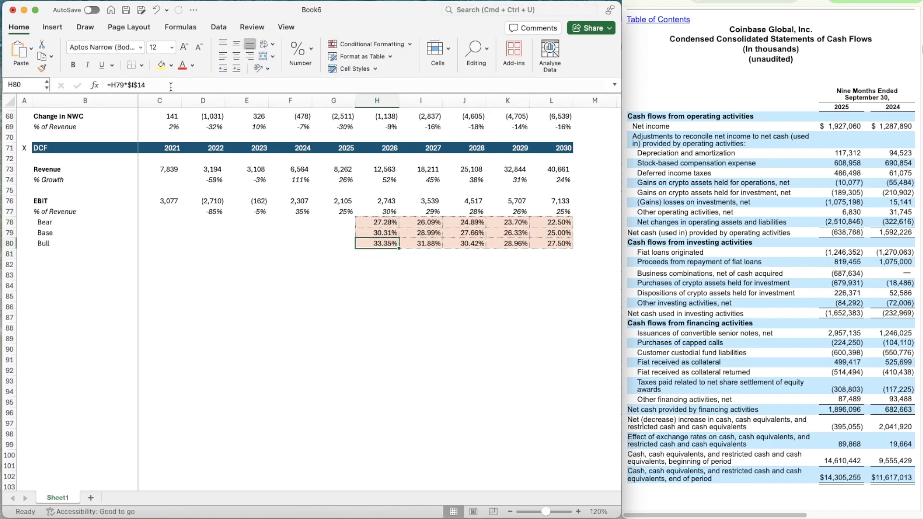
Copy the bull EBIT margin formula from H80 across the forecast years through 2030 in L80
key("super+c")
key("shift+Right")
key("shift+Right")
key("shift+Right")
key("shift+Right")
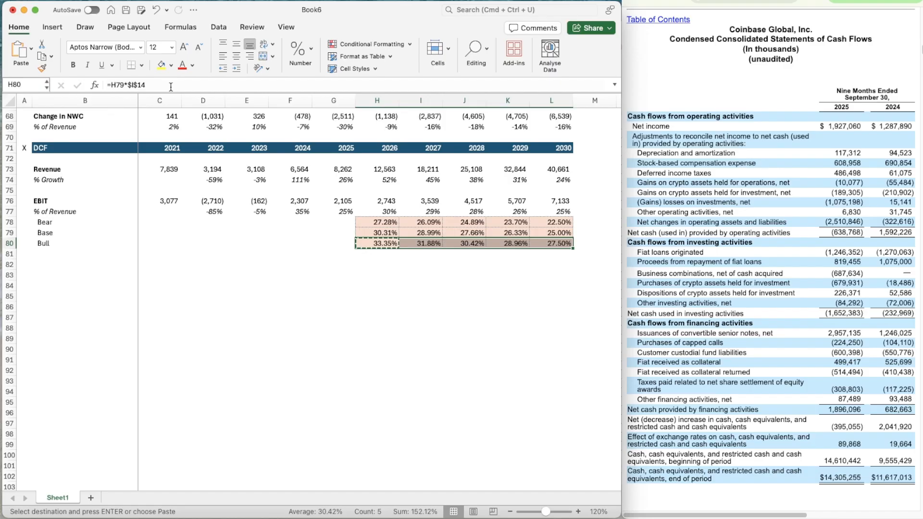
Make the 2026 EBIT margin in H77 follow the EBIT scenario switch, =OFFSET(H77,$C$14,0)
key("Up")
key("Up")
key("Up")
left_click(171, 86)
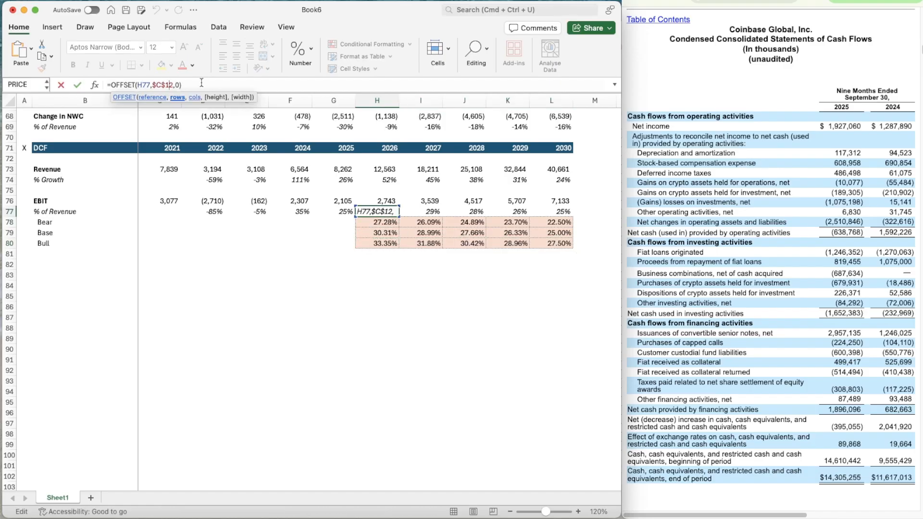
key("Return")
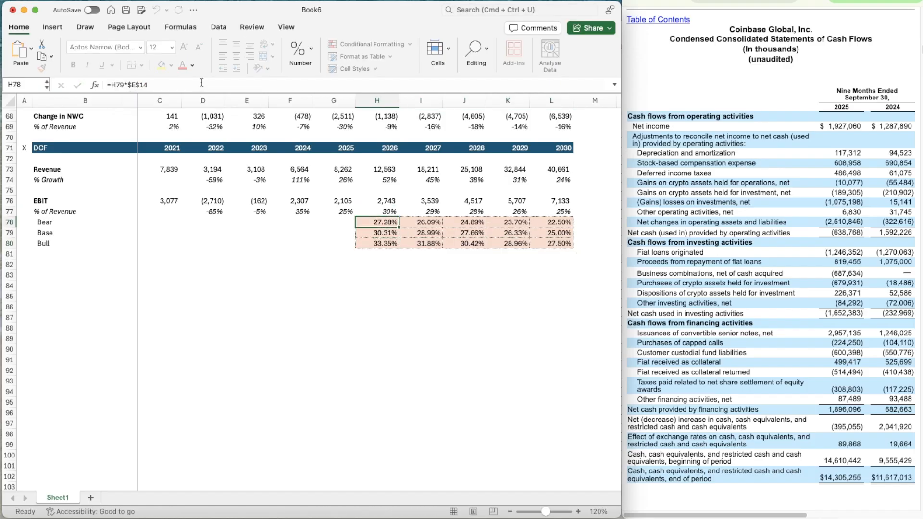
Copy the scenario-driven EBIT margin formula from H77 across the forecast years through 2030 in L77
key("Up")
key("super+c")
key("shift+Right")
key("shift+Right")
key("shift+Right")
key("shift+Right")
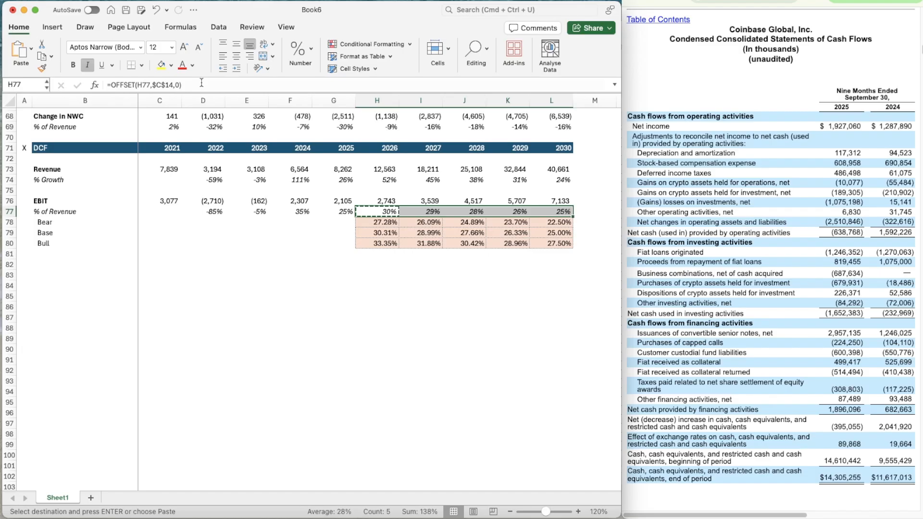
key("super+v")
Replace the 2026 EBIT growth formula in H76 with revenue times EBIT margin, =H73*H77
key("Up")
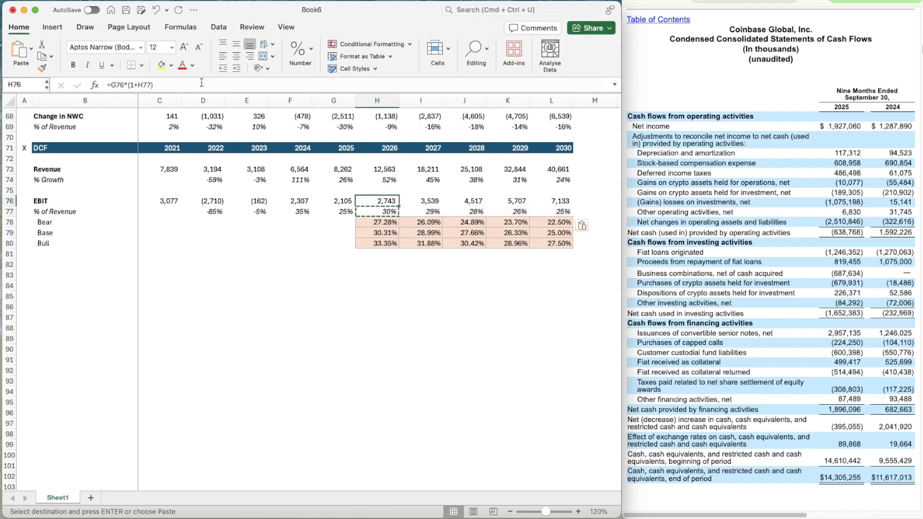
type("=")
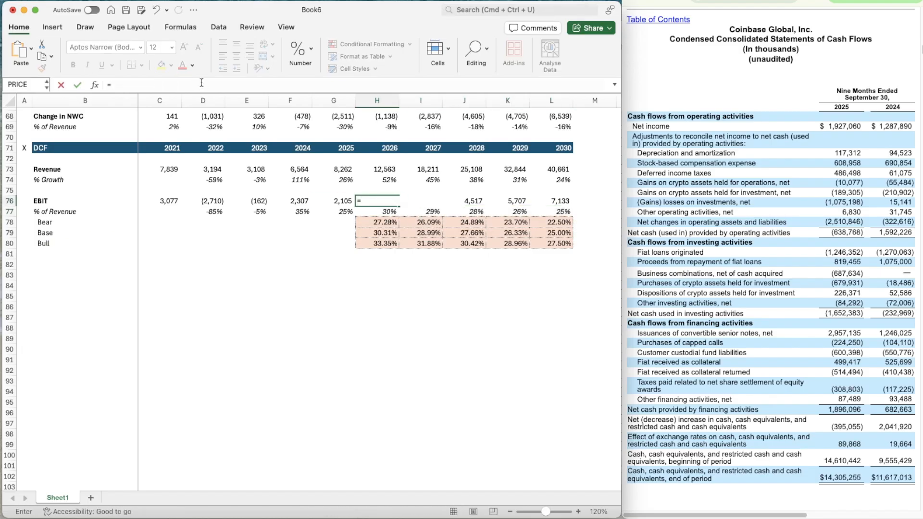
key("Up")
key("Up")
key("Up")
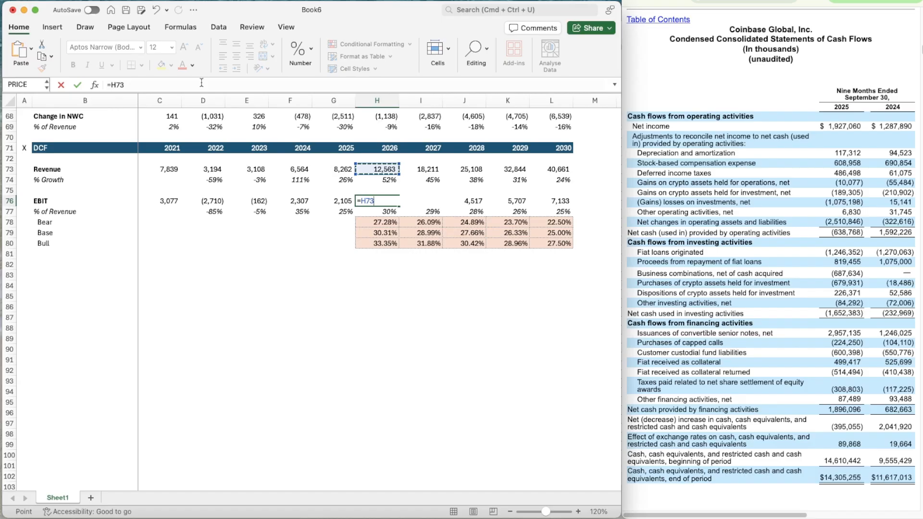
type("*")
key("Down")
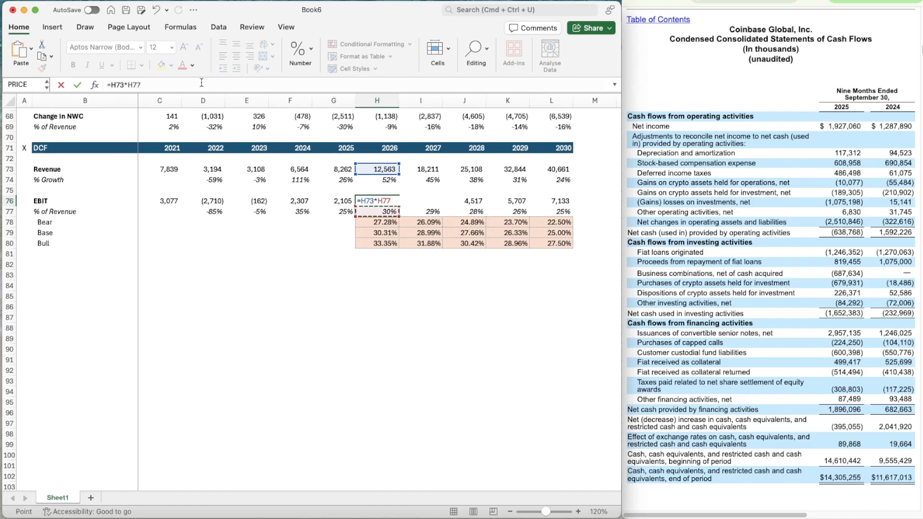
key("Return")
Copy the EBIT formula from H76 across the forecast years through 2030 in L76
key("Up")
key("super+c")
key("shift+Right")
key("shift+Right")
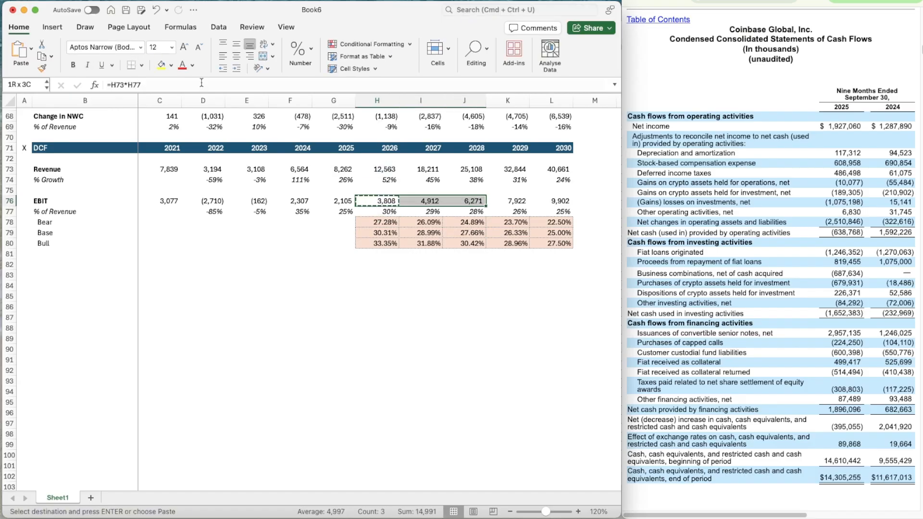
key("shift+Right")
key("shift+Right")
key("super+v")
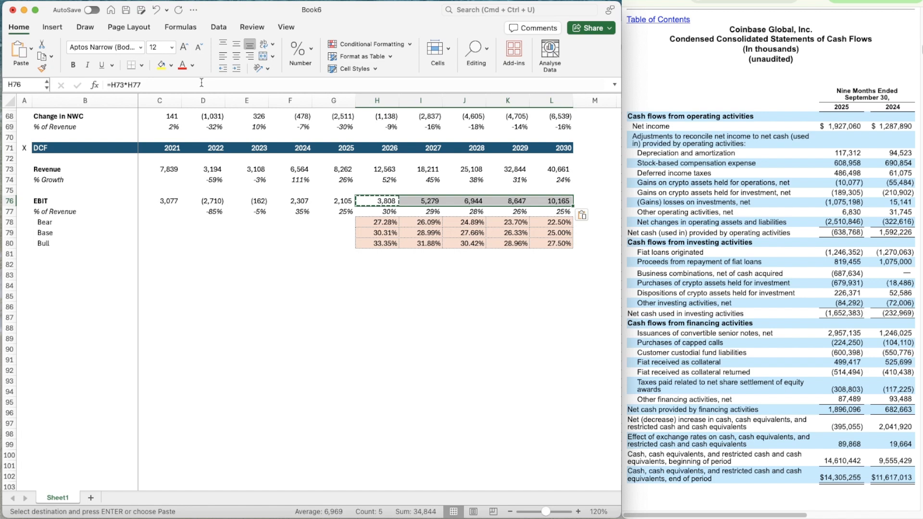
Copy the EBIT row label from B76 to B82, below the EBIT scenarios
key("Escape")
key("Down")
key("Down")
key("Down")
key("Down")
key("Down")
key("Left")
key("Left")
key("Left")
key("Left")
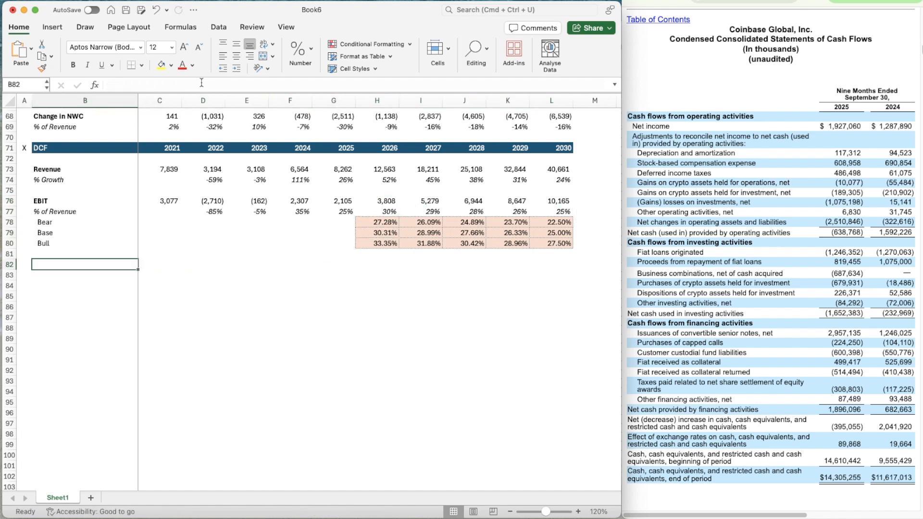
key("Up")
key("Up")
key("Up")
key("Up")
key("Up")
key("Up")
key("super+c")
key("Down")
key("Down")
key("Down")
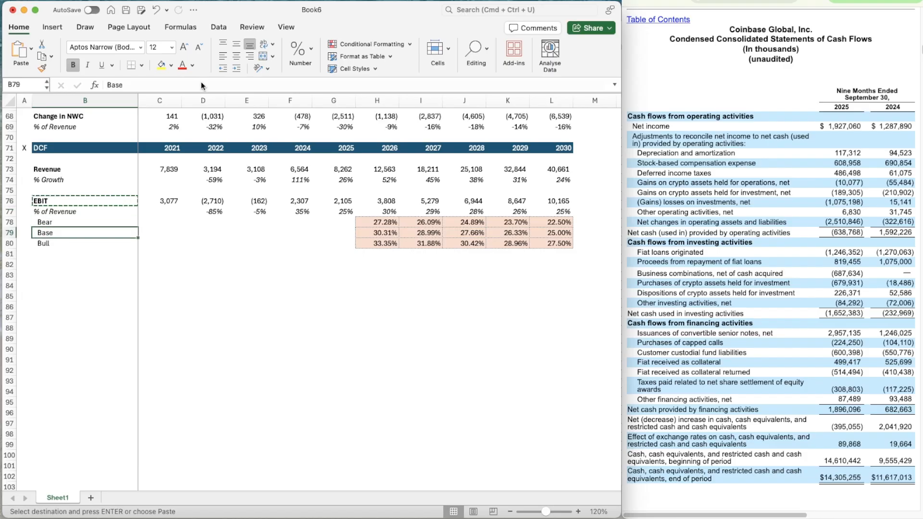
key("Down")
key("Down")
key("Down")
key("super+v")
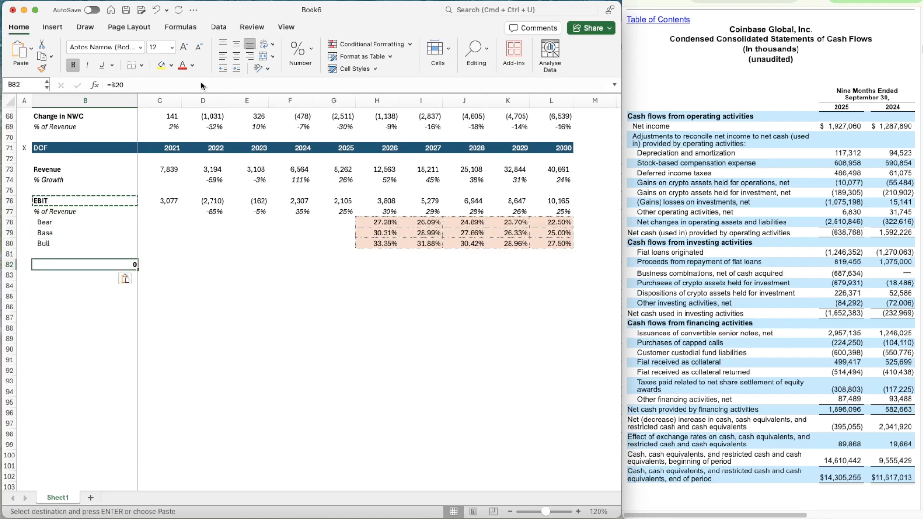
Enter the row labels Taxes in B82 and % of EBIT in B83
type("Tax")
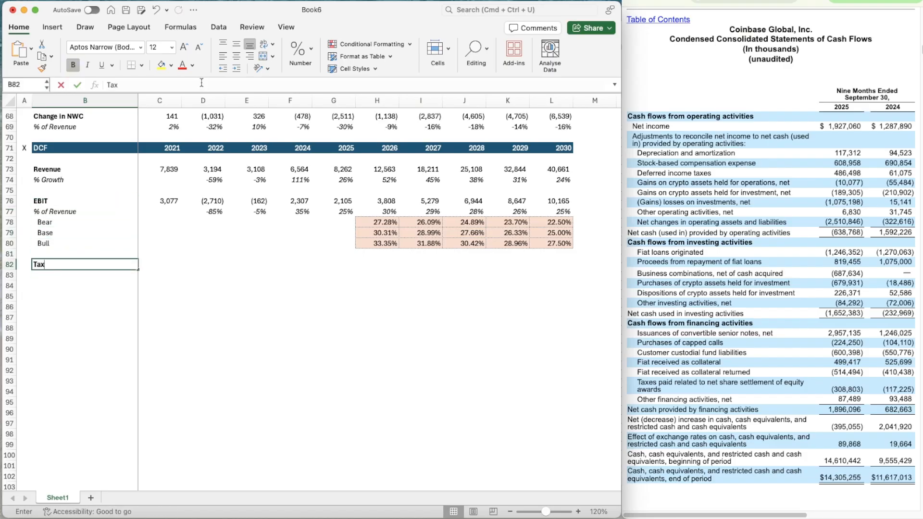
type("es")
key("Return")
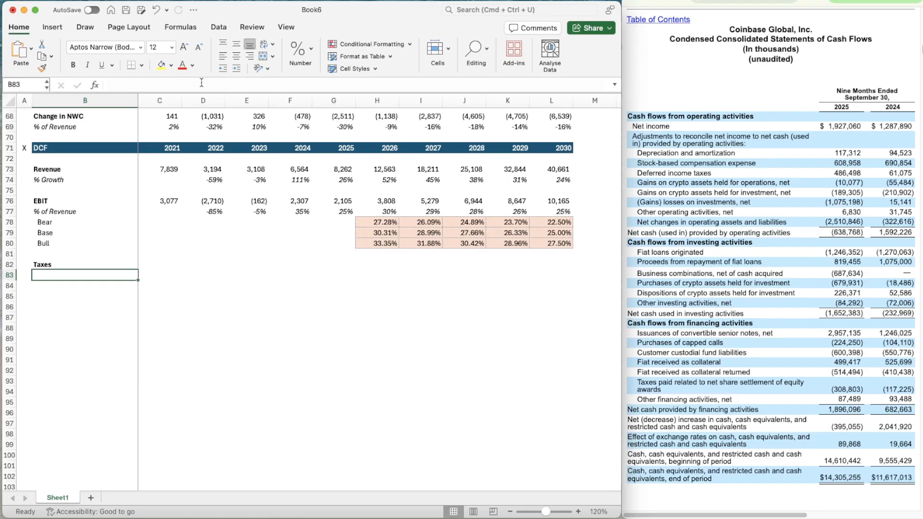
type("% of EBIT")
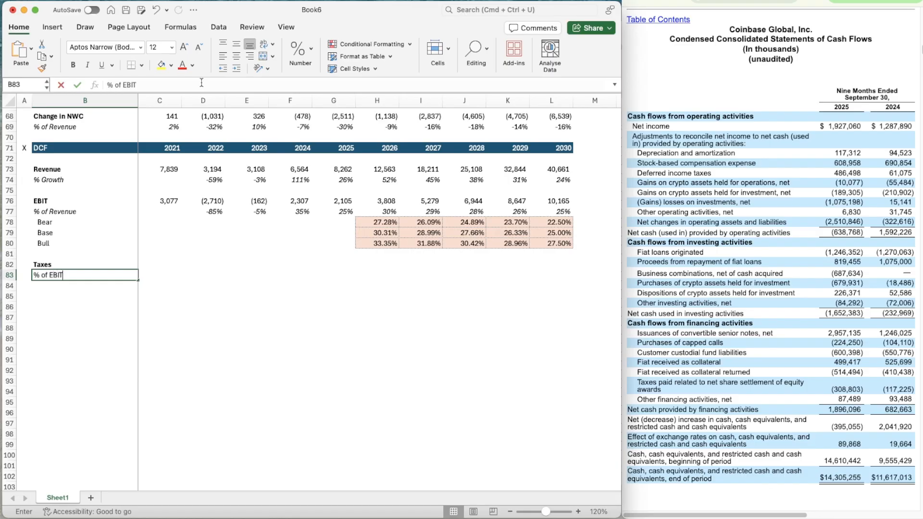
key("Return")
Italicize row 83 and remove the indent from the % of EBIT label in B83
key("Up")
key("shift+space")
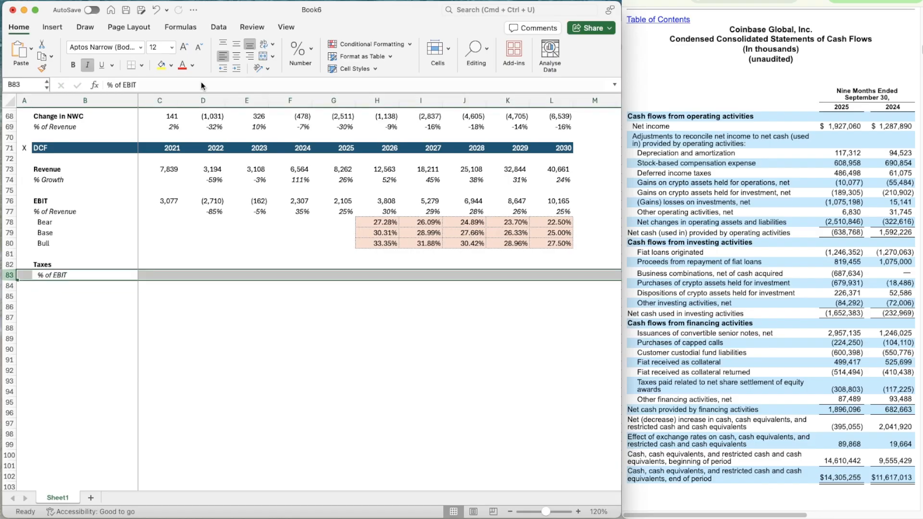
key("Left")
key("Right")
left_click(224, 69)
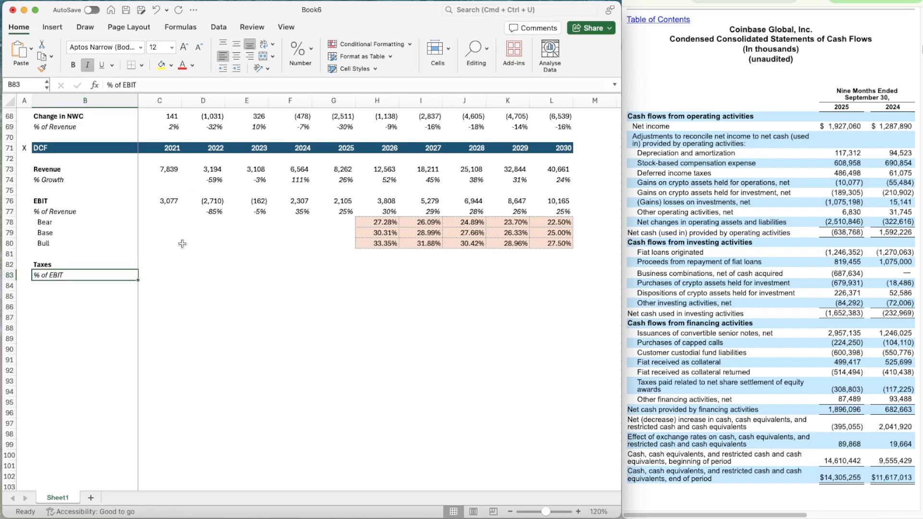
Link the 2021 DCF taxes in C82 to the income statement taxes with =C56
left_click(166, 265)
type("=")
scroll(158, 231, "up", 5)
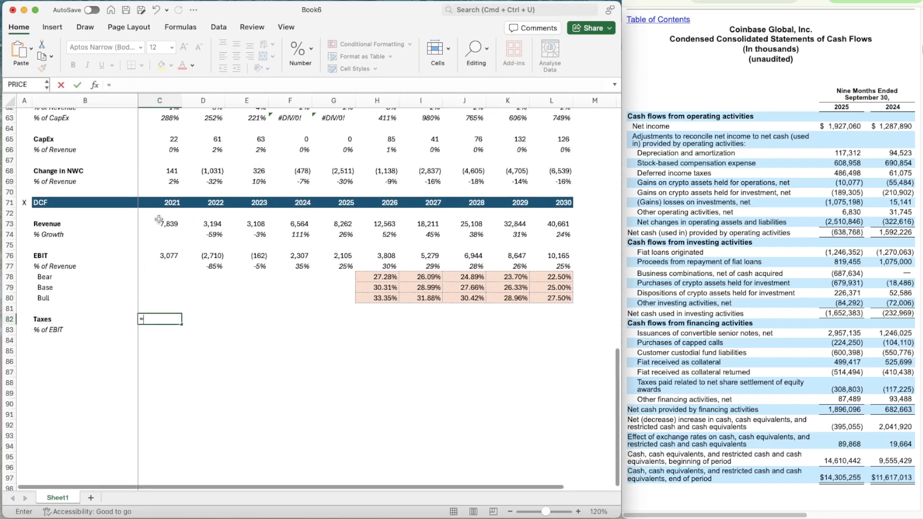
scroll(159, 220, "up", 5)
left_click(157, 179)
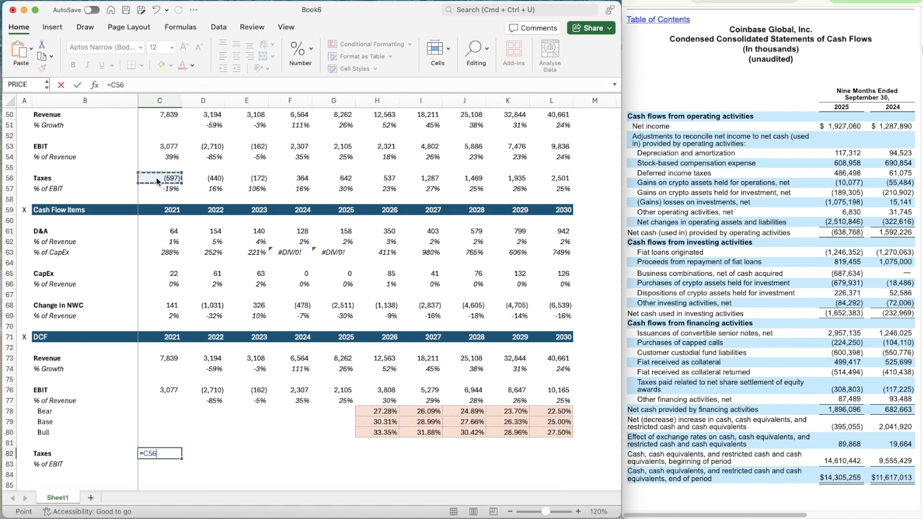
key("ctrl+Return")
Copy the taxes link from C82 across the historical years through 2025 in G82
key("super+c")
key("shift+Right")
key("shift+Right")
key("shift+Right")
key("shift+Right")
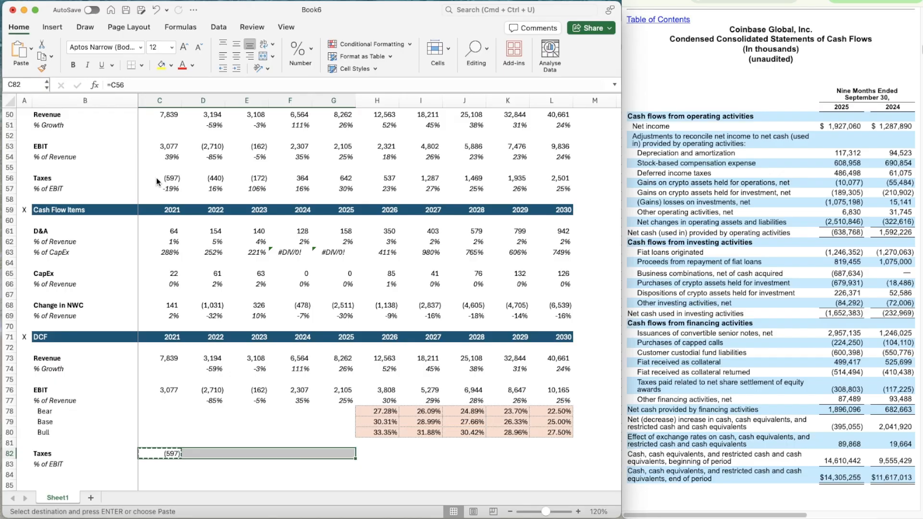
key("super+v")
Calculate 2021 taxes as a percentage of EBIT in C83 with =C82/C76
scroll(156, 240, "down", 3)
left_click(151, 376)
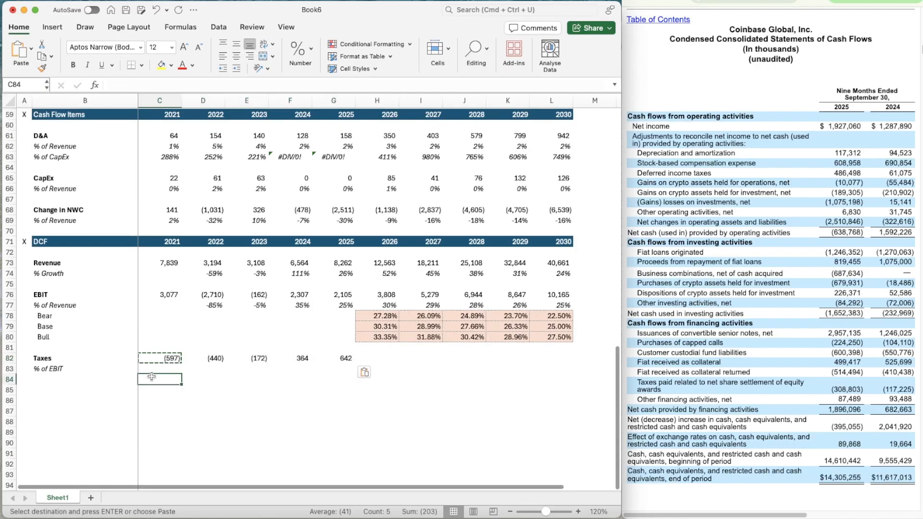
key("Up")
type("=")
key("Up")
type("/")
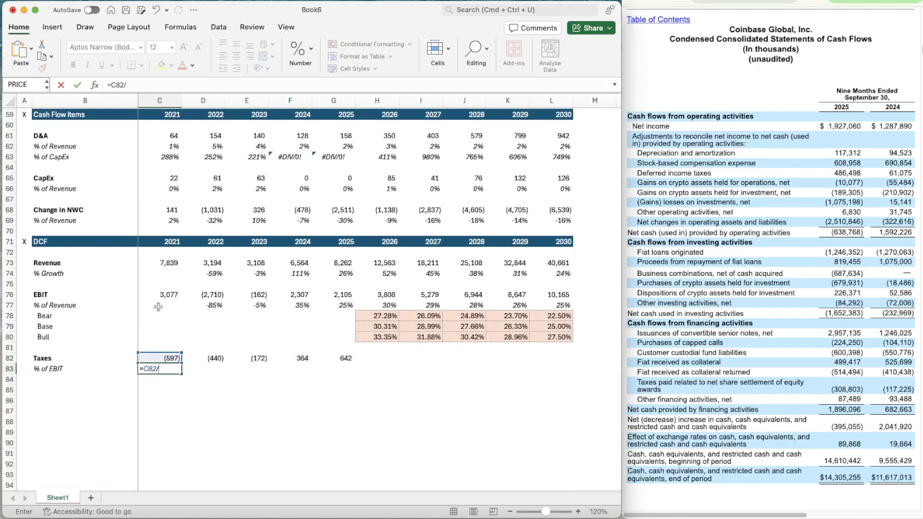
left_click(156, 295)
key("ctrl+Return")
Apply the italic percentage format of D77 to the tax rate in C83
key("Up")
key("Right")
key("Up")
key("Up")
key("Up")
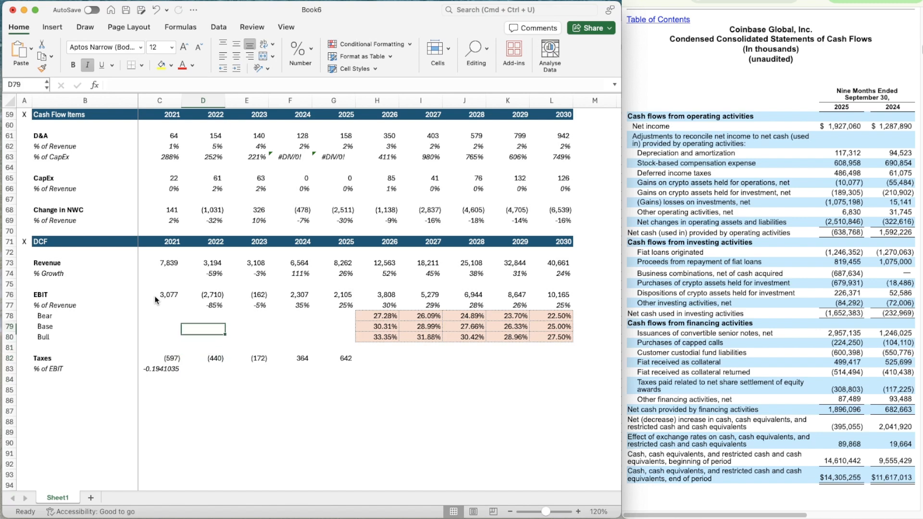
key("Up")
key("Up")
left_click(41, 68)
left_click(164, 370)
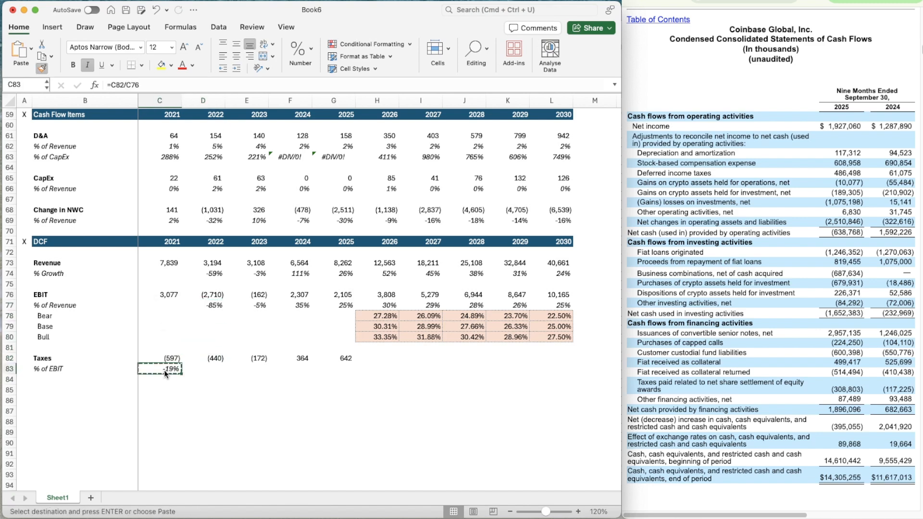
Copy the tax rate formula from C83 across the historical years through 2025 in G83
key("shift+Right")
key("shift+Right")
key("shift+Right")
key("shift+Right")
key("shift+Right")
key("shift+Left")
key("super+v")
Try a three-year average for the 2026 tax rate in H83 with =AVERAGE(E83:G83)
key("Right")
key("Right")
key("Right")
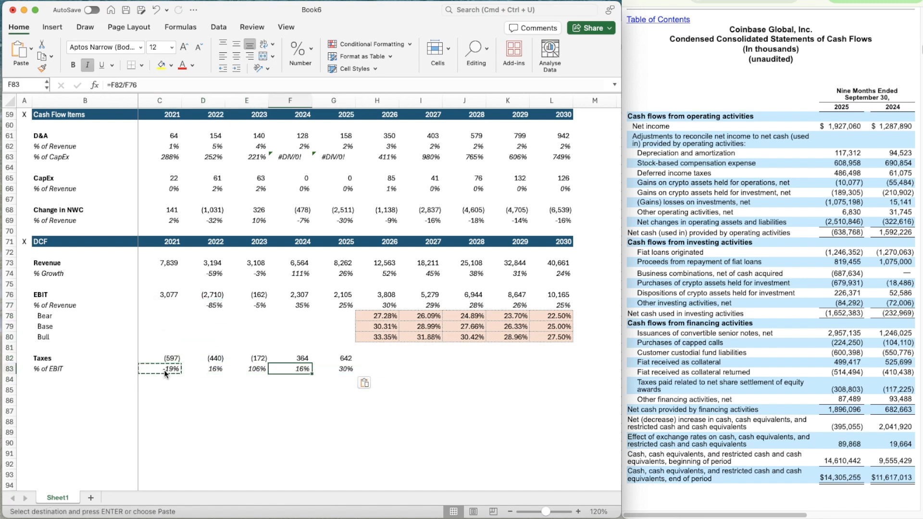
key("Right")
key("Right")
type("=averaeg")
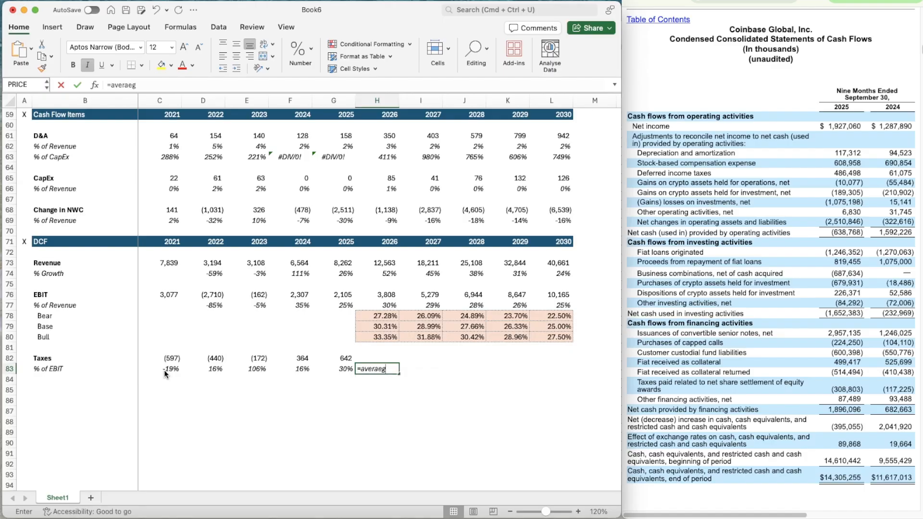
key("BackSpace")
key("BackSpace")
key("BackSpace")
key("BackSpace")
key("BackSpace")
key("BackSpace")
key("BackSpace")
type("Av")
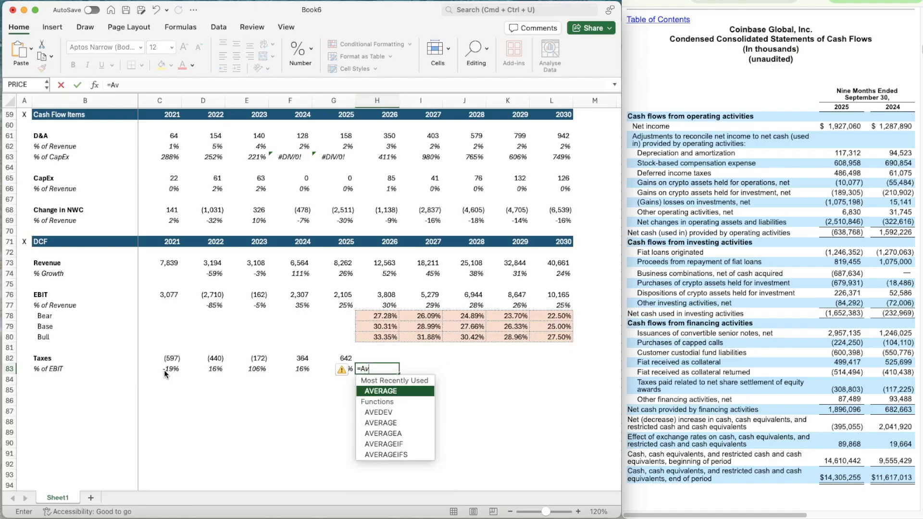
key("Tab")
key("Left")
key("shift+Left")
key("shift+Left")
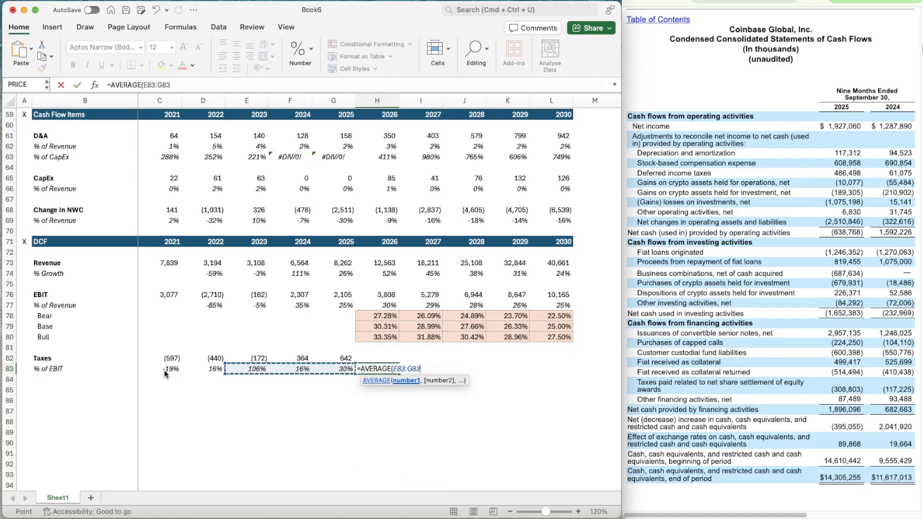
key("ctrl+Return")
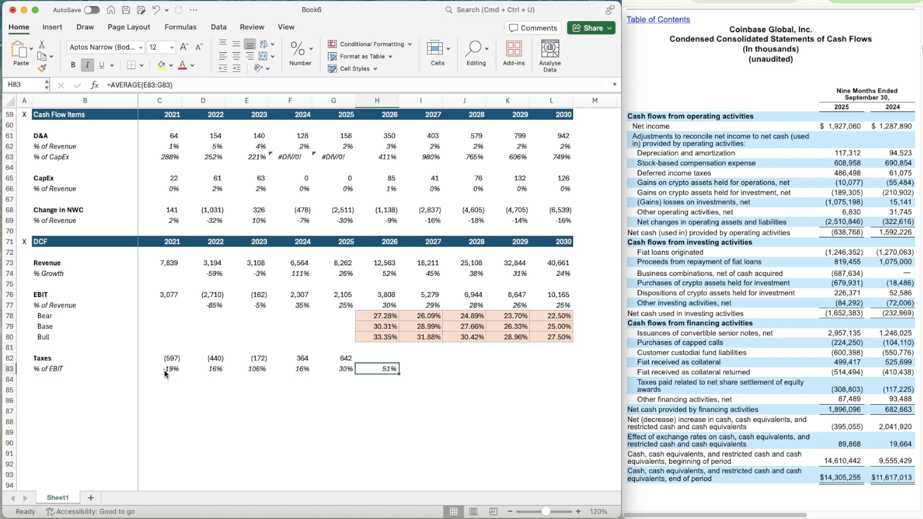
Set the 2026 tax rate in H83 to the two-year average =AVERAGE(F83:G83)
type("=averag")
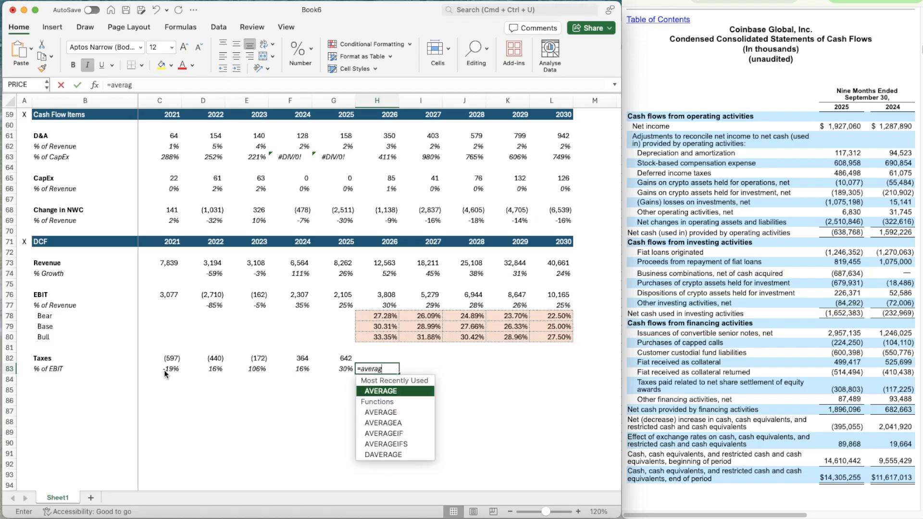
key("Tab")
key("Left")
key("shift+Left")
key("ctrl+Return")
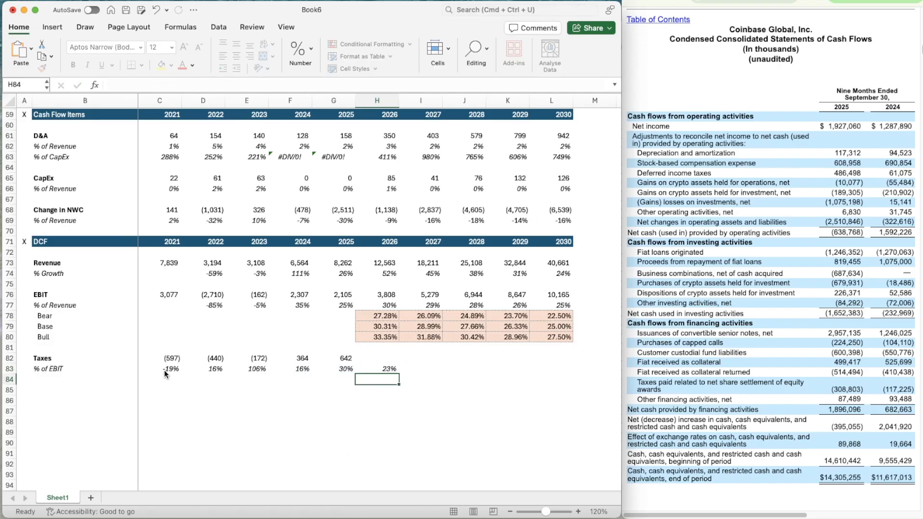
Copy the average tax rate formula from H83 across the forecast years through 2030 in L83
key("super+c")
key("shift+Right")
key("shift+Right")
key("shift+Right")
key("shift+Right")
key("super+v")
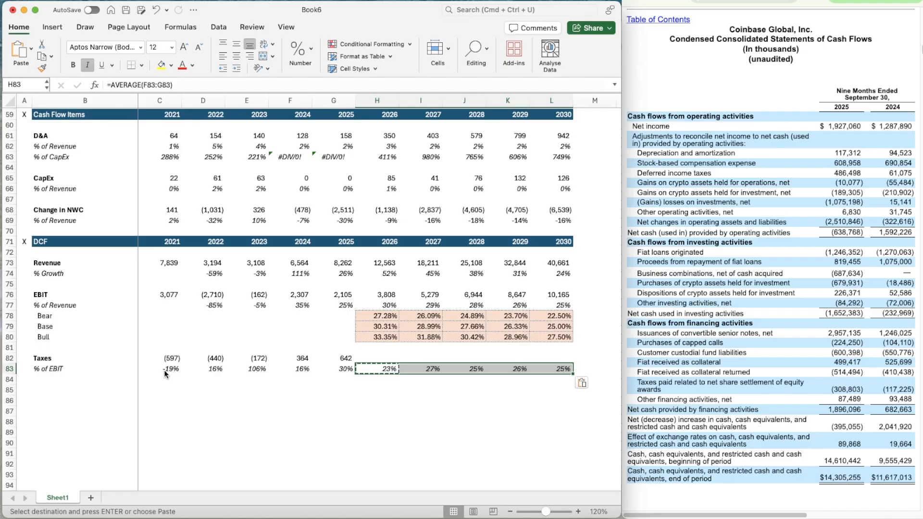
Calculate 2026 taxes in H82 as EBIT times the tax rate, =H76*H83
key("Up")
type("=")
key("Up")
key("Up")
key("Up")
key("Up")
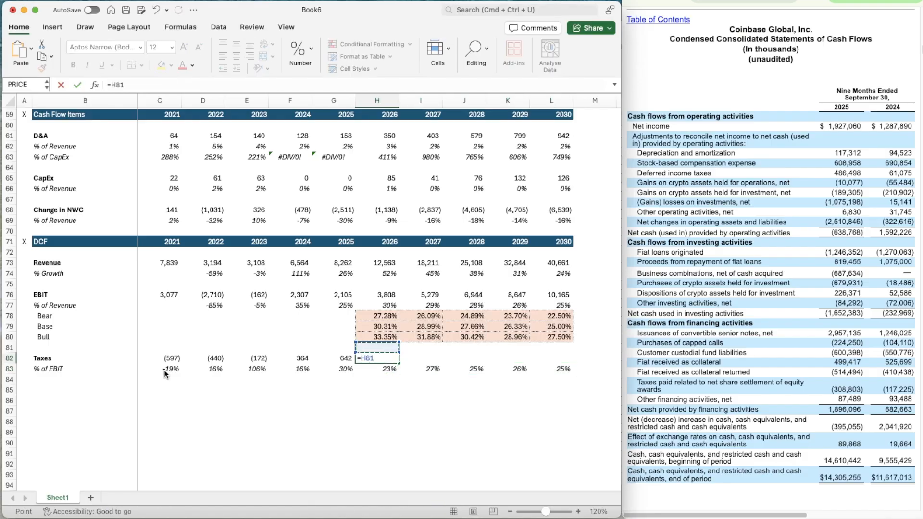
key("Up")
key("Up")
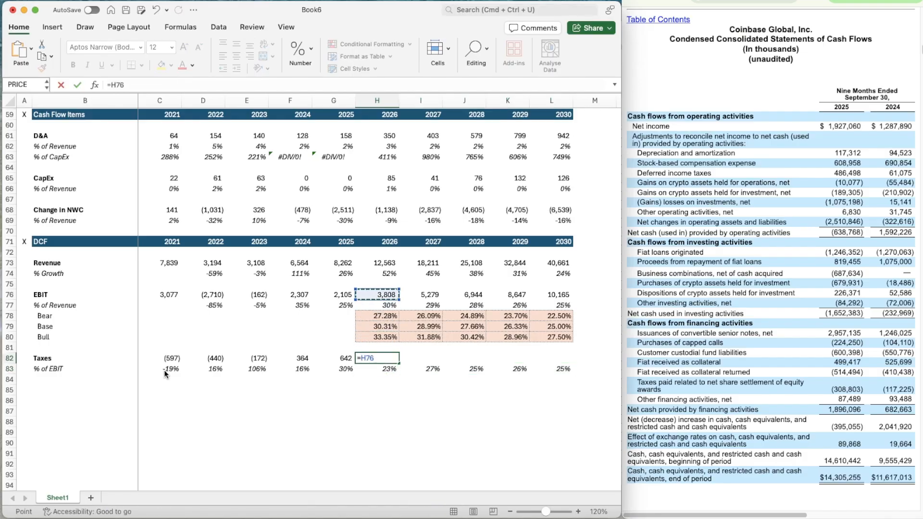
type("*")
key("Down")
key("Return")
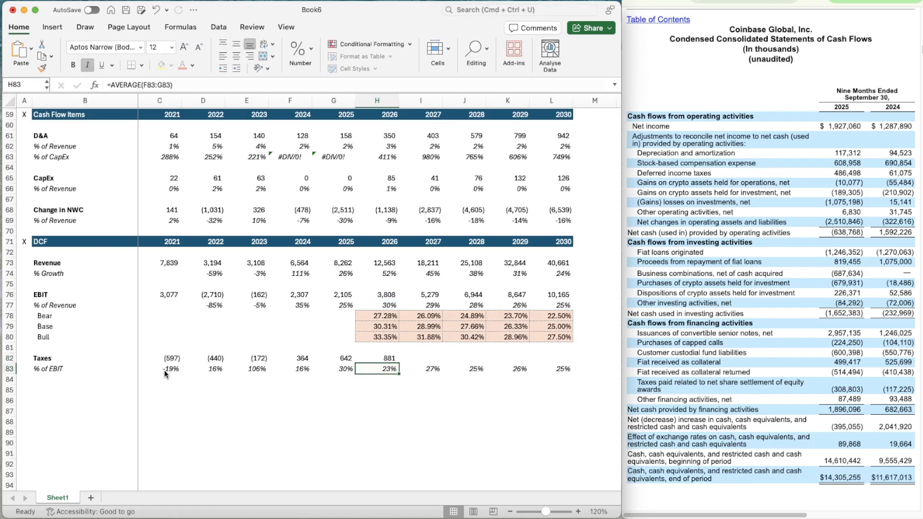
Copy the taxes formula from H82 across the forecast years through 2030 in L82
key("Up")
key("super+c")
key("shift+Right")
key("shift+Right")
key("shift+Right")
key("shift+Right")
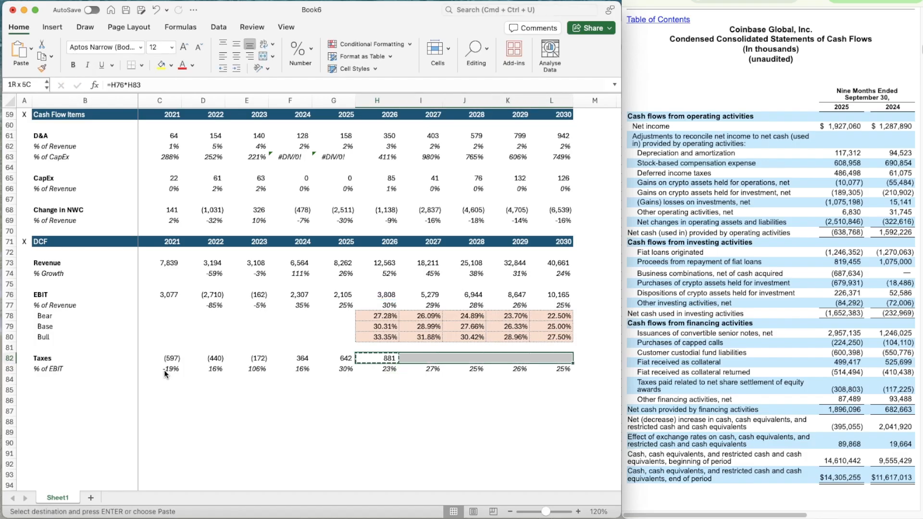
key("super+v")
key("Down")
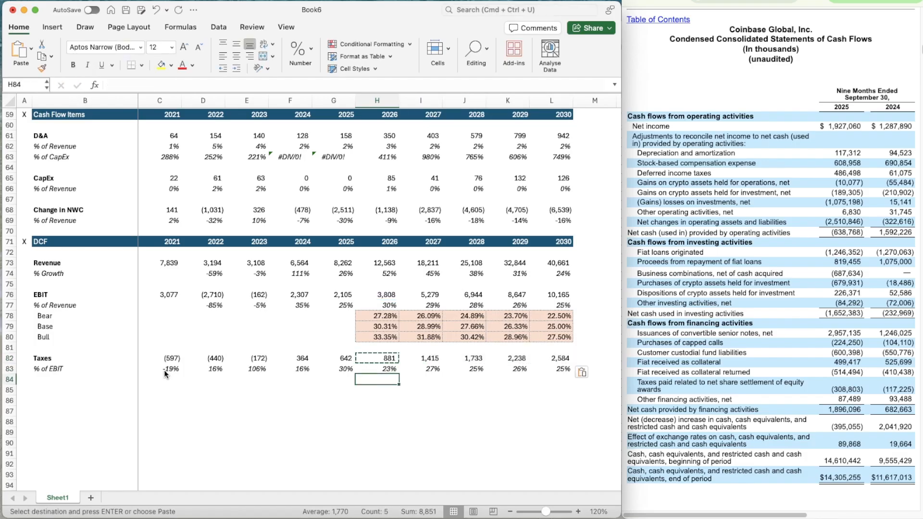
key("Escape")
Add a thin solid top border to B85:L85, below the taxes section
key("Down")
key("Down")
key("Down")
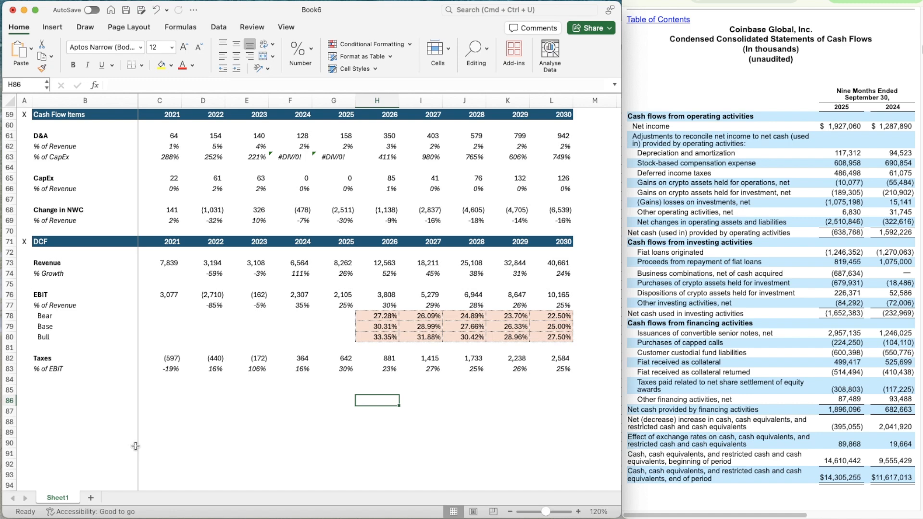
scroll(206, 387, "down", 3)
key("Left")
key("Left")
key("Left")
key("Left")
key("Left")
key("Left")
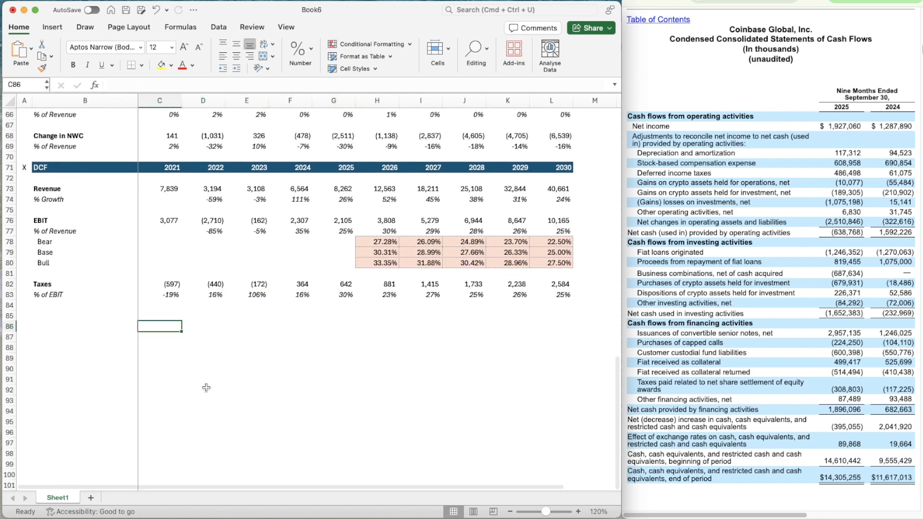
key("Up")
key("shift+Right")
key("shift+Right")
key("shift+Right")
key("shift+Right")
key("shift+Right")
key("shift+Right")
key("shift+Right")
key("shift+Right")
key("shift+Right")
key("shift+Right")
key("shift+Right")
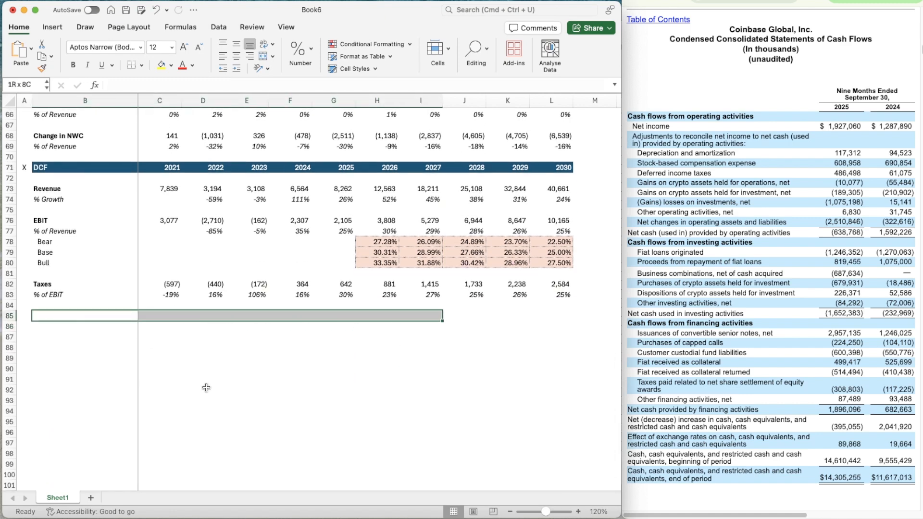
key("shift+Left")
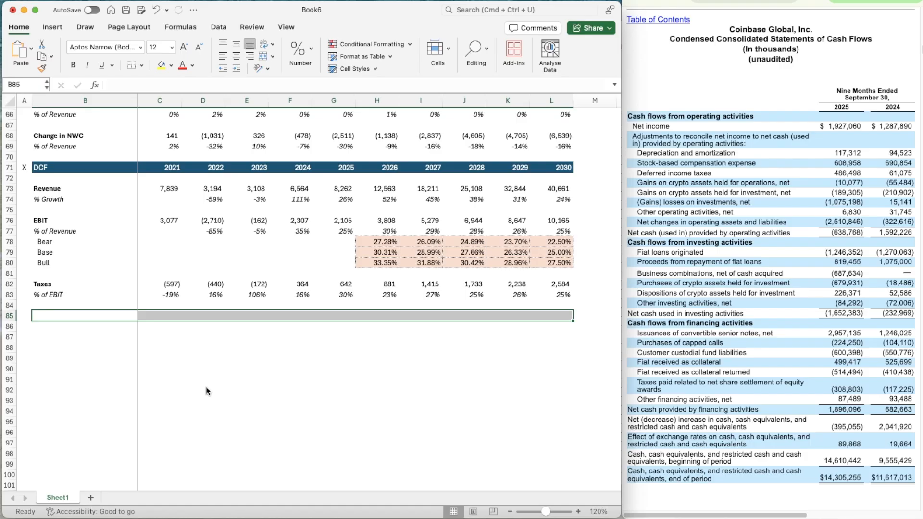
key("ctrl+1")
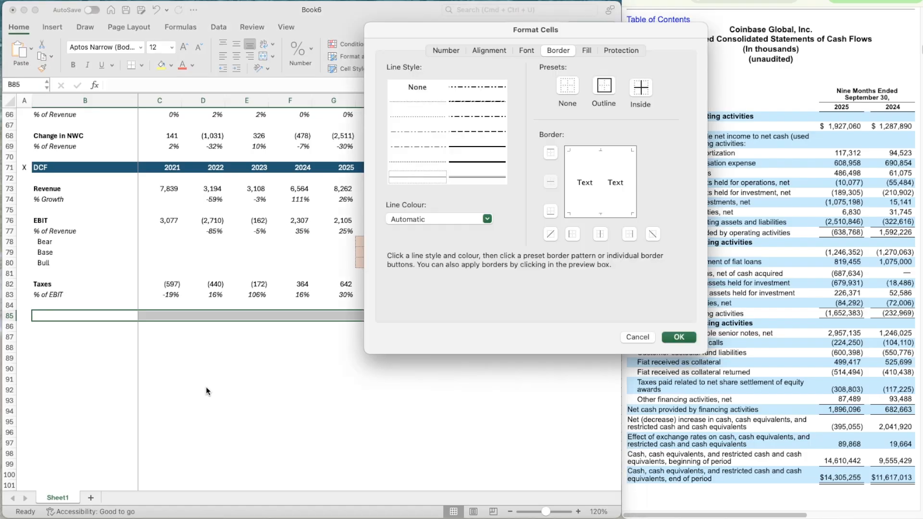
left_click(407, 180)
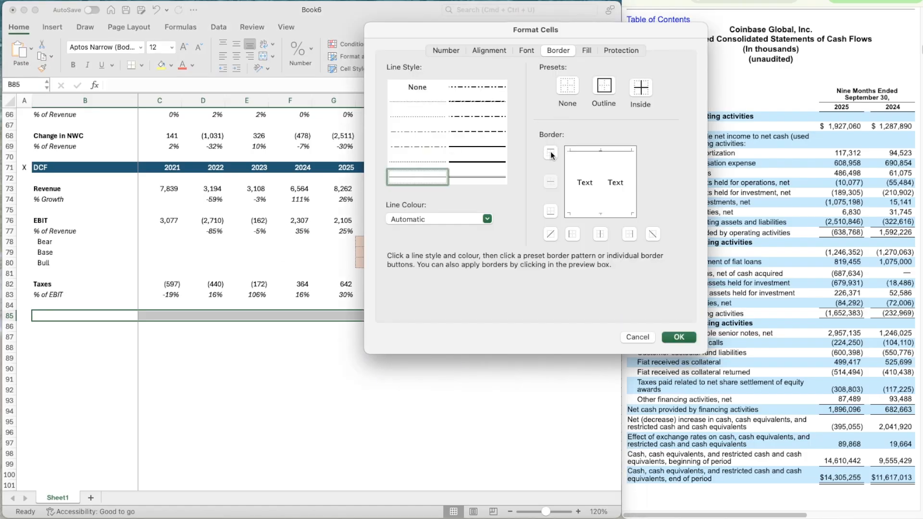
left_click(679, 337)
Enter the row label EBIAT in B86, below the divider line
left_click(56, 326)
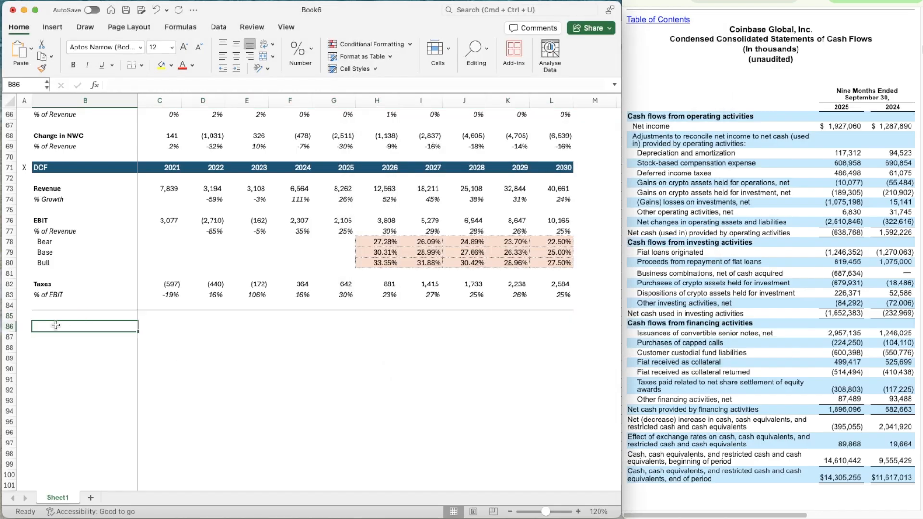
type("EBIAT")
key("Right")
key("Right")
key("Right")
key("Right")
key("Right")
key("Right")
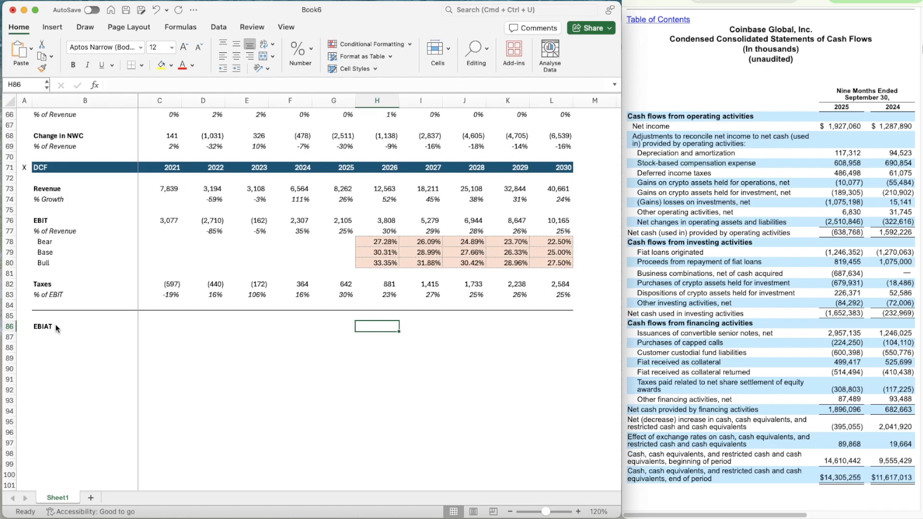
Calculate 2026 EBIAT in H86 as EBIT minus taxes, =H76-H82
type("=")
key("Up")
key("Up")
key("Up")
key("Up")
key("Up")
key("Up")
key("Up")
key("Up")
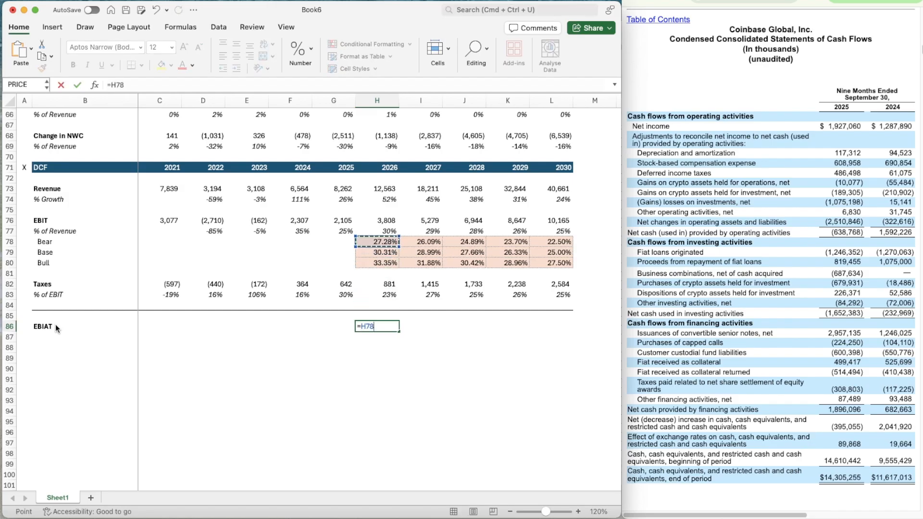
key("Up")
key("Up")
type("-")
key("Up")
key("Up")
key("Up")
key("Up")
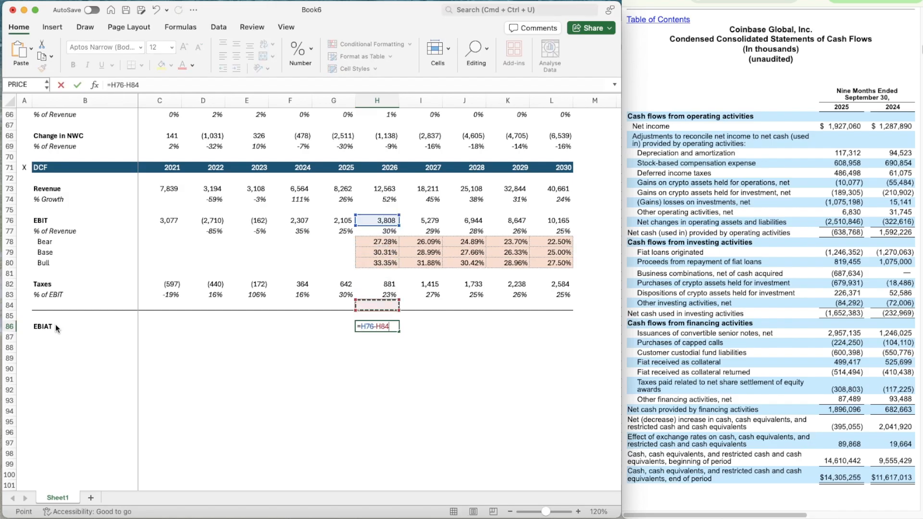
key("Return")
Make the 2026 EBIAT value in H86 bold and copy its formula across the forecast years through 2030 in L86
key("Up")
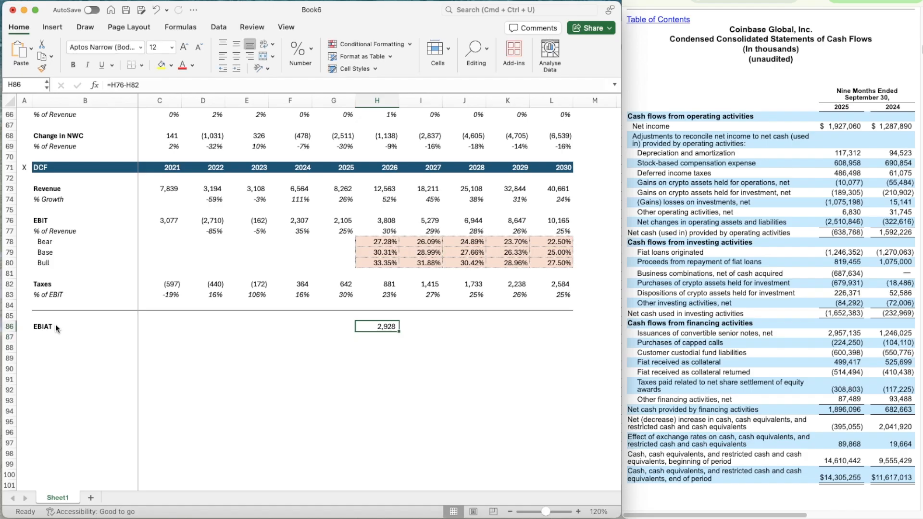
key("super+c")
key("shift+Right")
key("shift+Right")
key("shift+Right")
key("shift+Right")
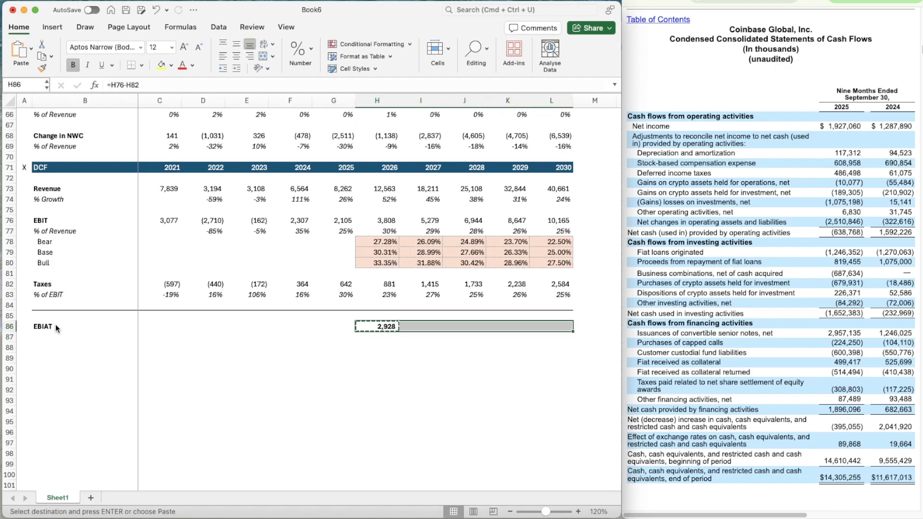
key("super+v")
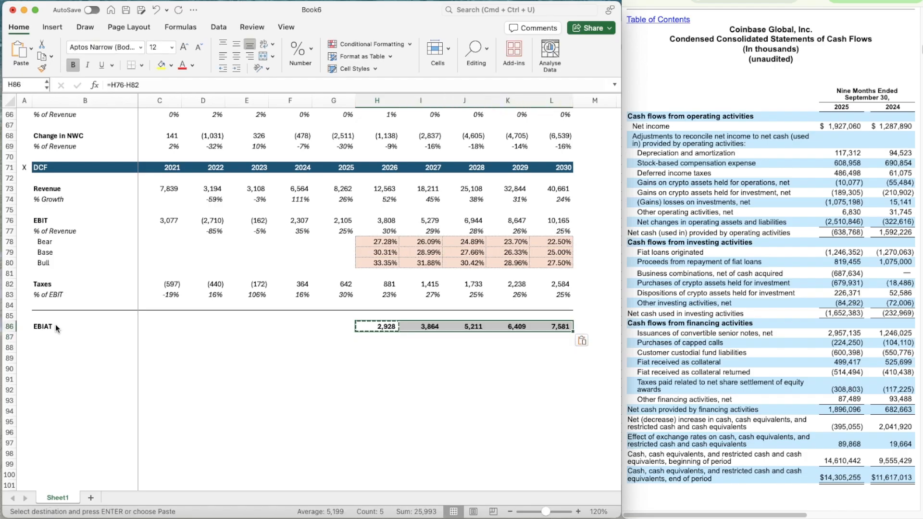
Enter the row labels D&A in B88, CapEX in B90 and Change in NWC in B92
key("Down")
key("Down")
key("Left")
key("Left")
key("Left")
key("Left")
key("Left")
key("Left")
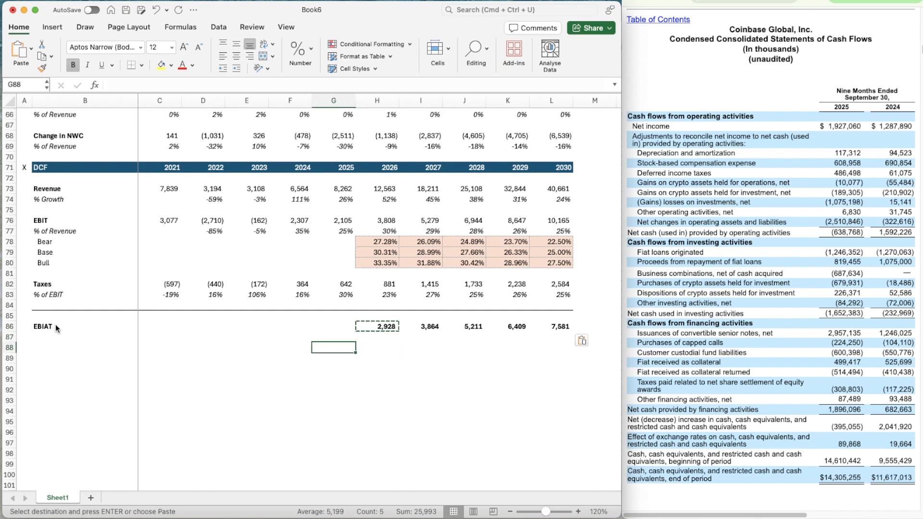
scroll(112, 369, "down", 1)
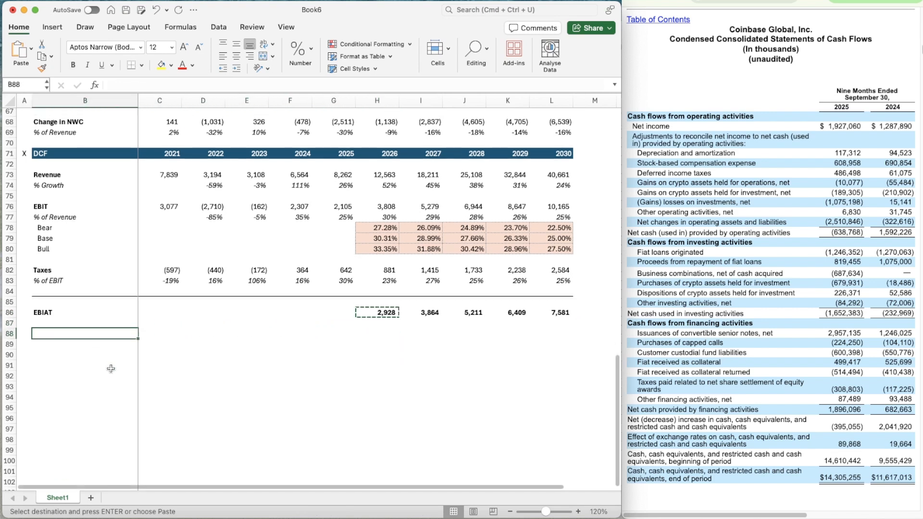
type("D&A")
key("Return")
key("Return")
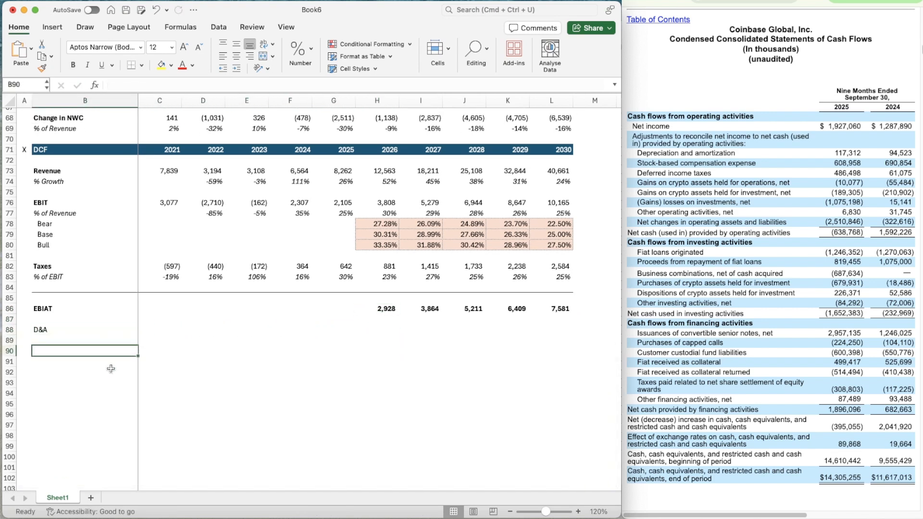
type("Cap")
key("Return")
key("Return")
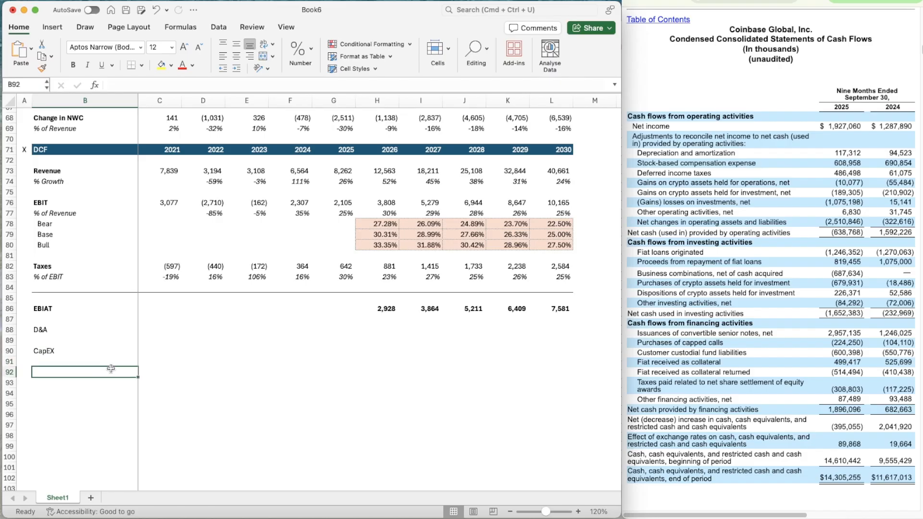
type("Change in NWC")
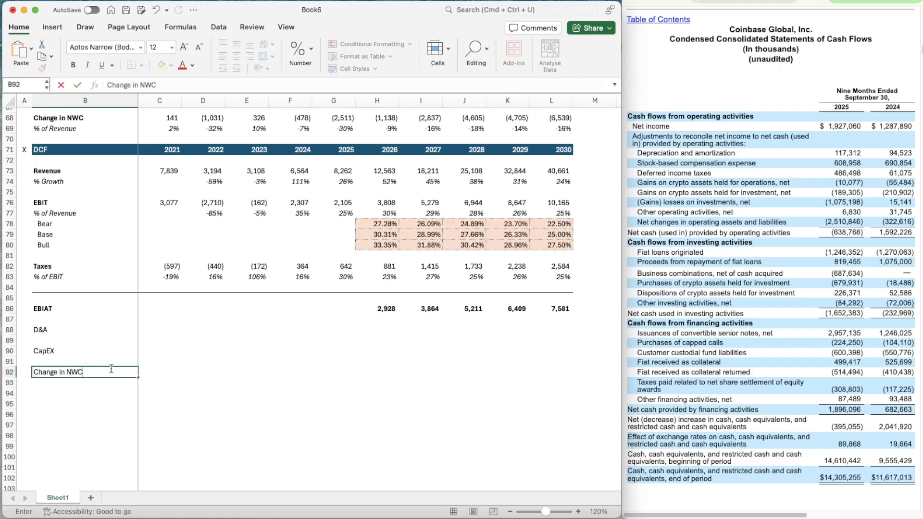
Make the row labels in B88:B92 bold
key("Return")
key("Up")
key("shift+Up")
key("shift+Up")
key("shift+Up")
key("shift+Up")
key("super+b")
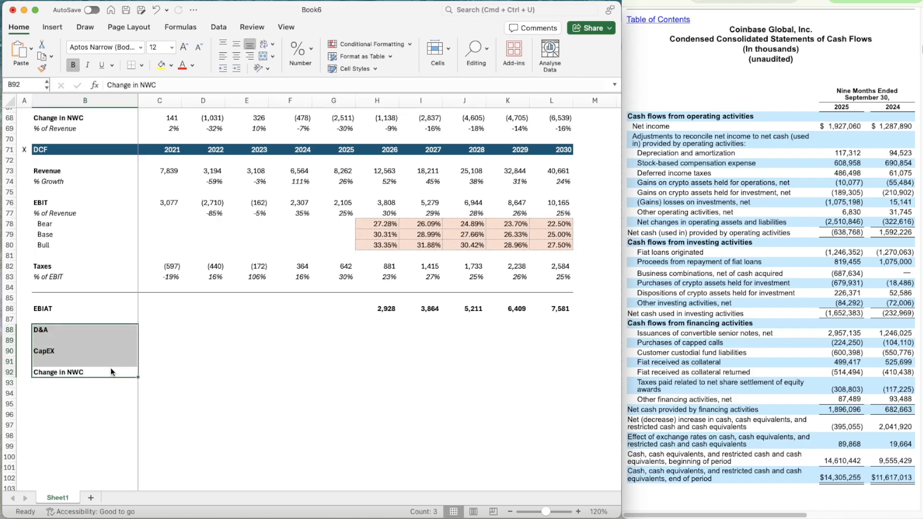
Link 2021 D&A in C88 to the D&A row of the Cash Flow Items section, =C61
key("Right")
key("Up")
key("Up")
key("Up")
key("Up")
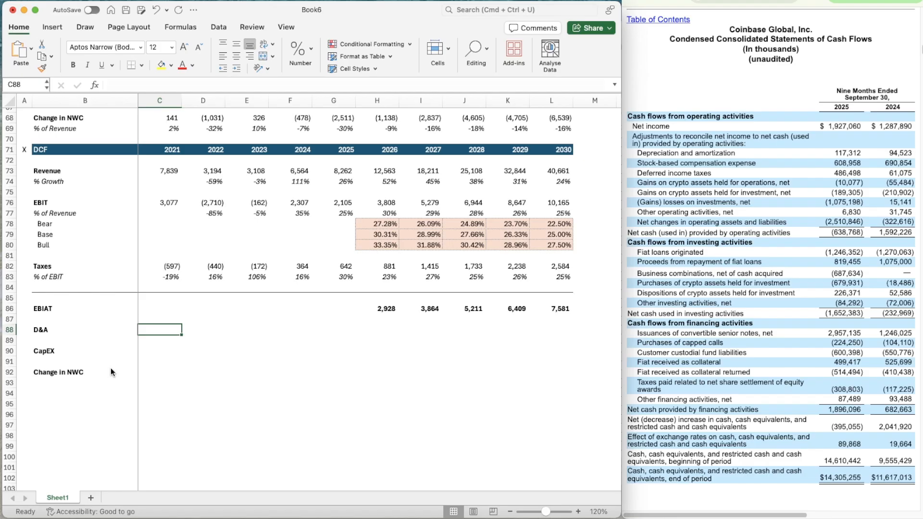
type("=")
scroll(158, 139, "up", 5)
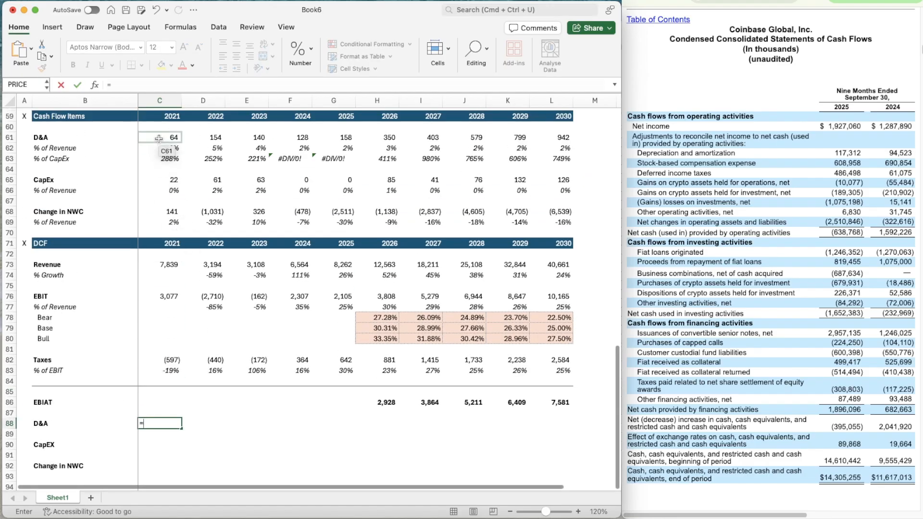
left_click(159, 139)
key("Return")
Copy the D&A link from C88 across all years through 2030 in L88
key("Up")
key("super+c")
key("shift+Right")
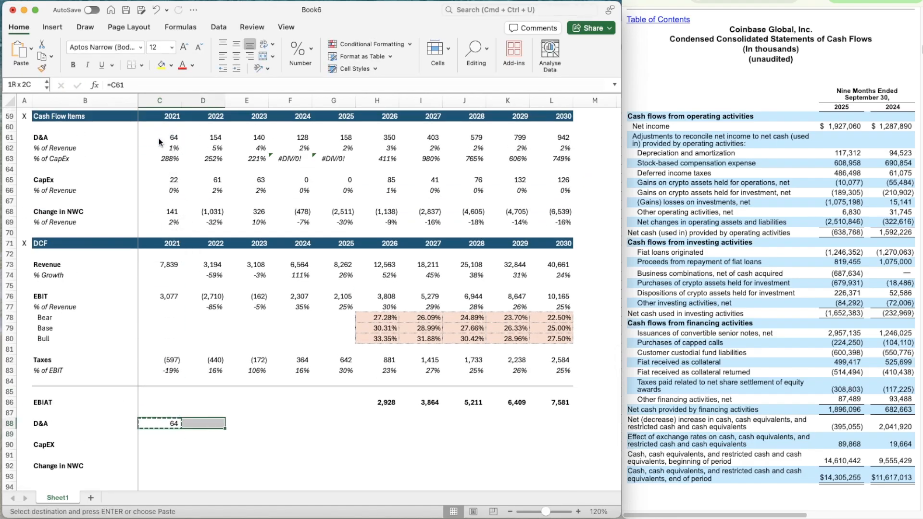
key("shift+Right")
key("shift+Right")
key("shift+Right")
key("shift+Right")
key("shift+Right")
key("shift+Right")
key("shift+Right")
key("shift+Right")
key("shift+Right")
key("shift+Left")
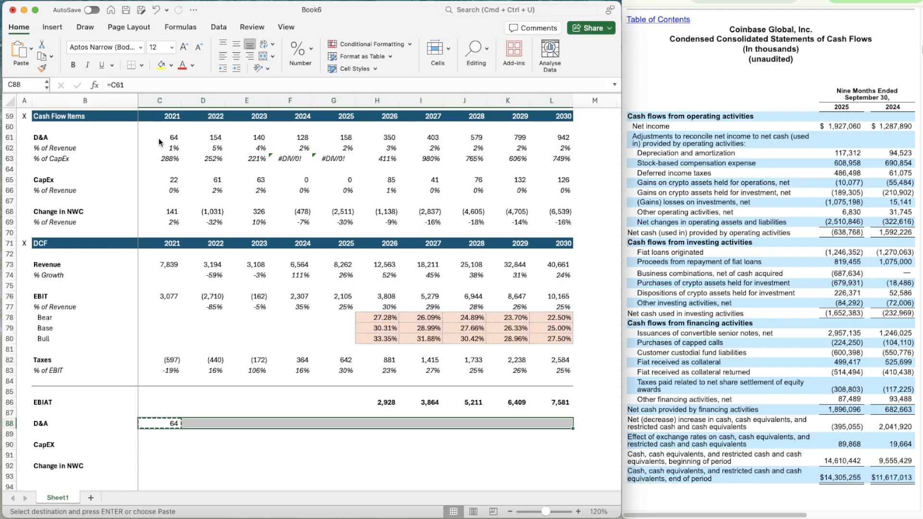
key("super+v")
Link 2021 CapEX in C90 to the CapEx row of the Cash Flow Items section, =C65
key("Down")
key("Down")
type("=")
left_click(162, 180)
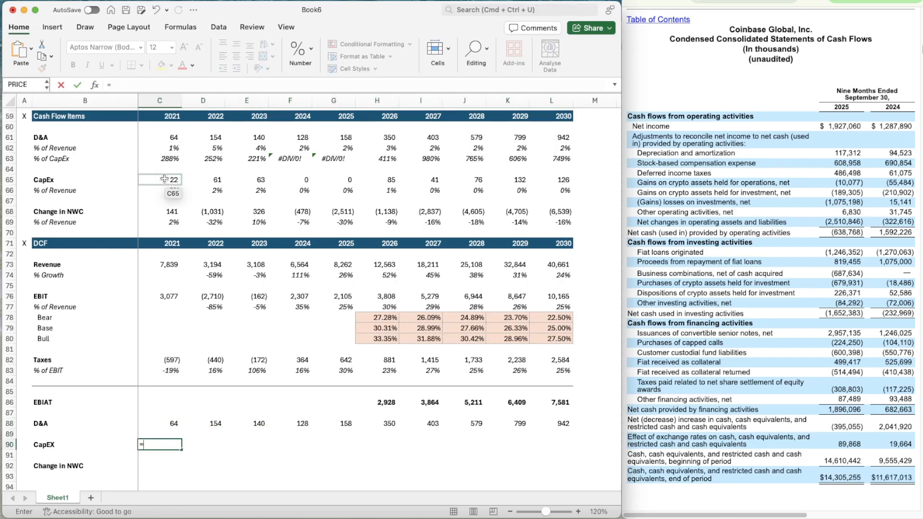
key("Return")
Copy the CapEX link from C90 across all years through 2030 in L90
key("Up")
key("super+c")
key("shift+Right")
key("shift+Right")
key("shift+Right")
key("shift+Right")
key("shift+Right")
key("shift+Right")
key("shift+Right")
key("shift+Right")
key("shift+Right")
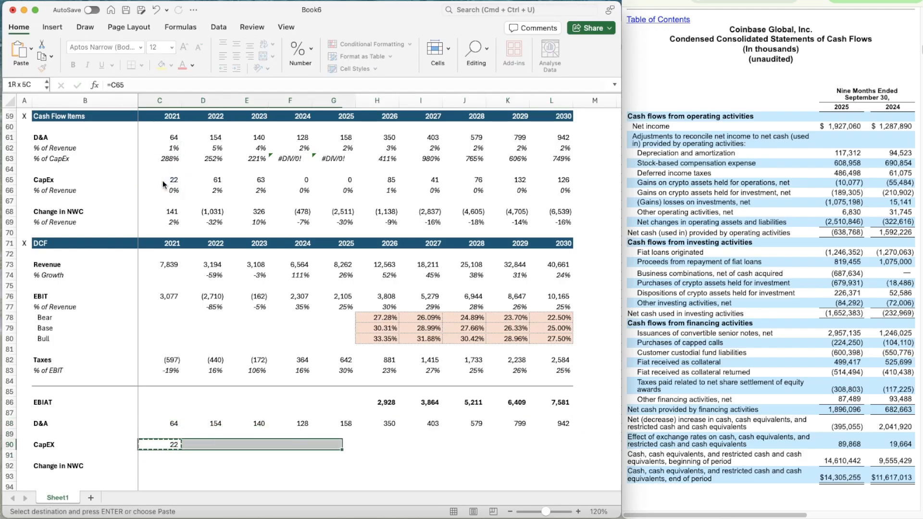
key("super+v")
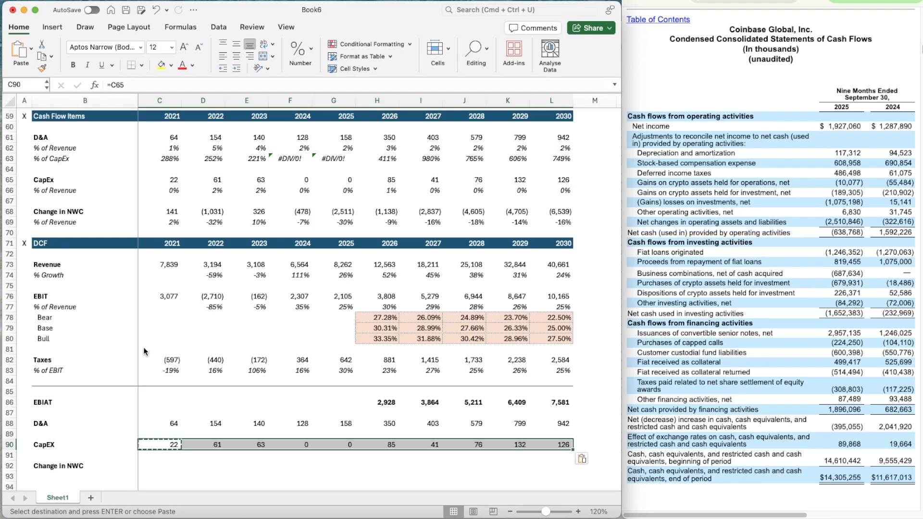
Link 2021 Change in NWC in C92 to the Cash Flow Items section, =C68
scroll(144, 349, "down", 5)
left_click(154, 290)
type("=")
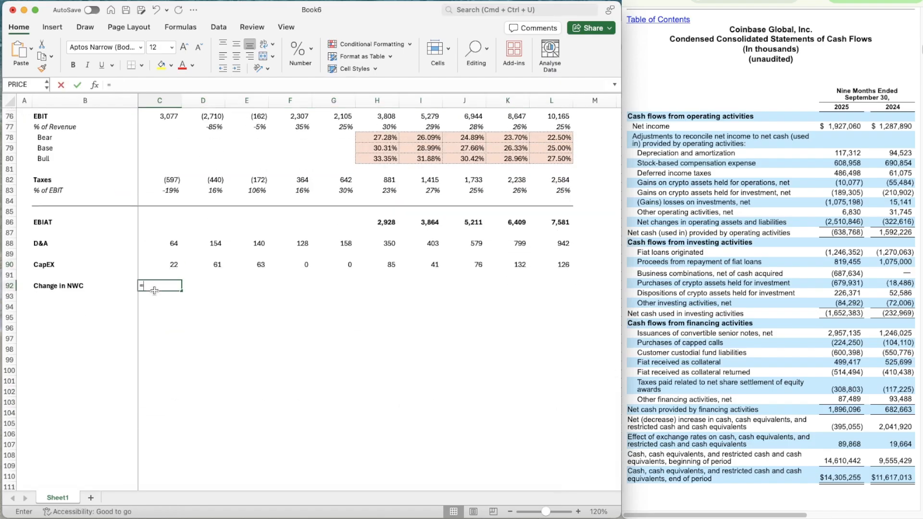
scroll(172, 211, "up", 3)
left_click(161, 117)
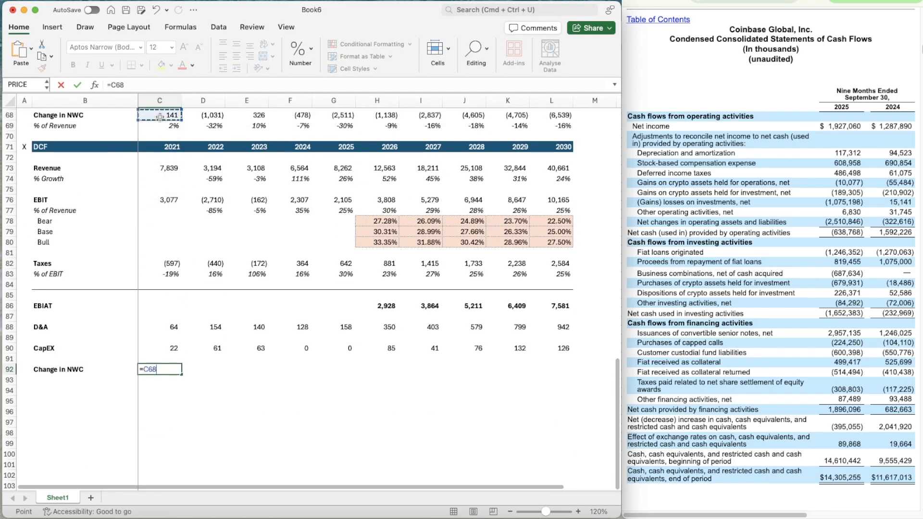
key("Return")
Copy the Change in NWC link from C92 across all years through 2030 in L92
key("super+c")
key("shift+Right")
key("shift+Right")
key("shift+Right")
key("shift+Right")
key("shift+Right")
key("shift+Right")
key("shift+Right")
key("shift+Right")
key("shift+Right")
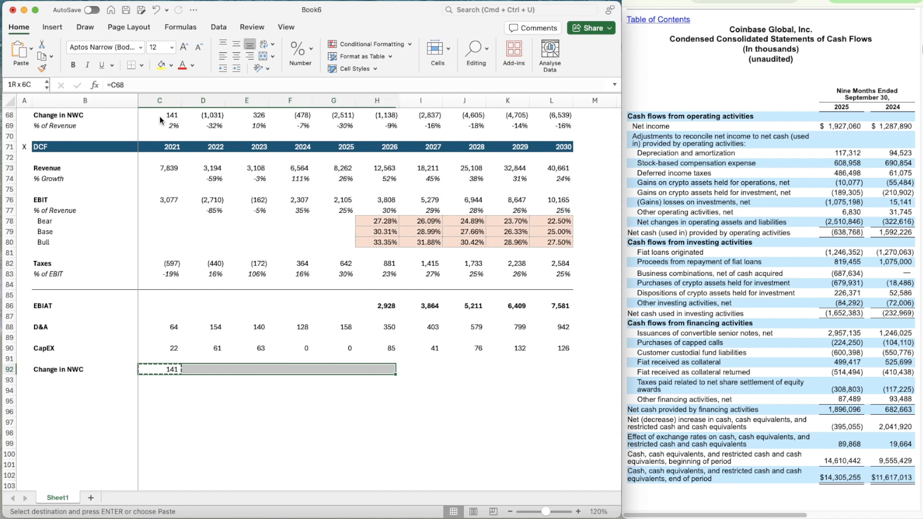
key("super+v")
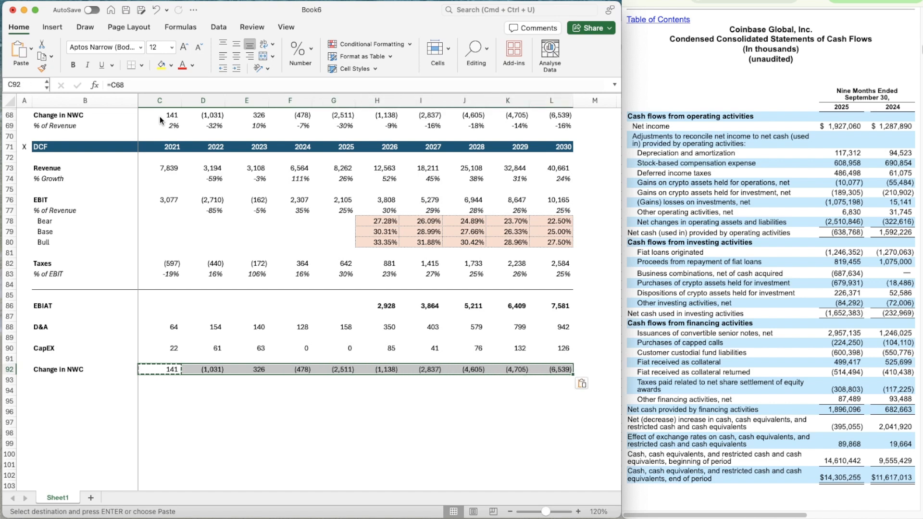
Copy the divider line formatting from B85:L85 onto B94:L94, below the Change in NWC row
key("Left")
key("Up")
key("Up")
key("Up")
key("Up")
key("Up")
key("Up")
key("Up")
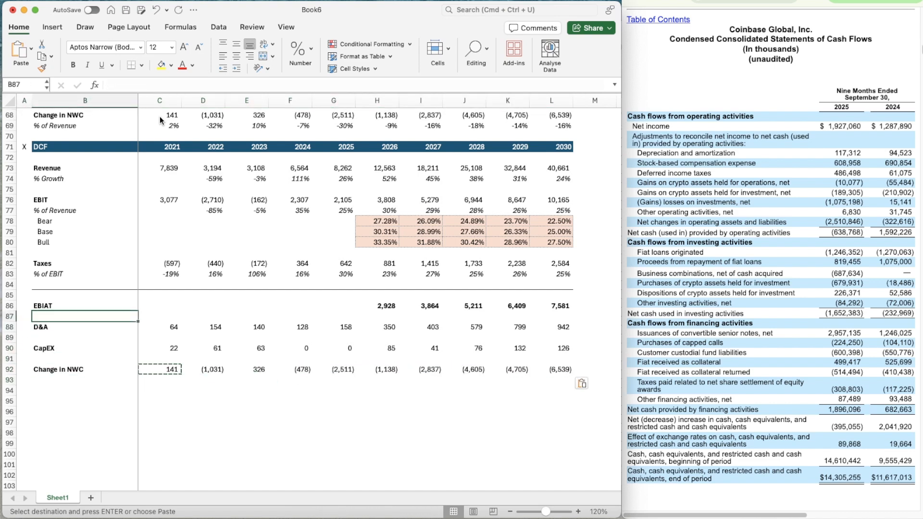
key("shift+Right")
key("shift+Right")
key("shift+Right")
key("shift+Right")
key("shift+Right")
key("shift+Right")
key("shift+Right")
key("shift+Right")
key("shift+Right")
key("shift+Right")
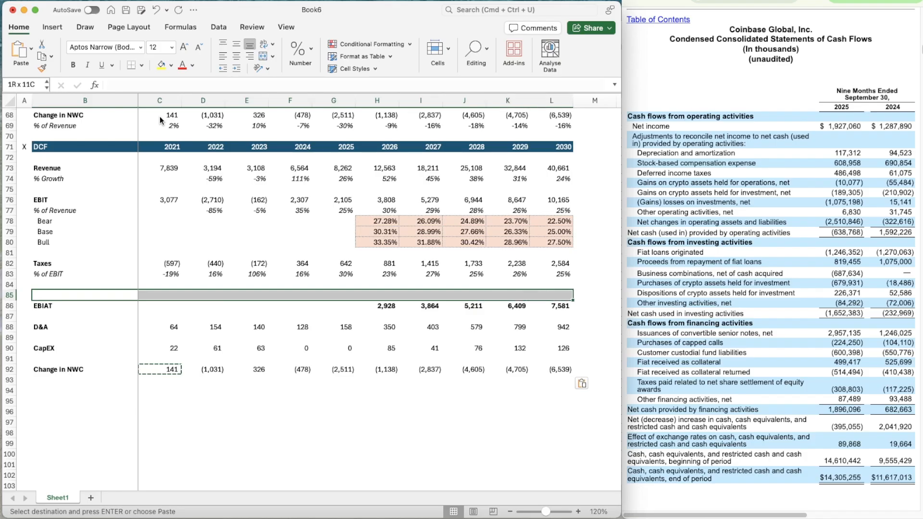
left_click(42, 68)
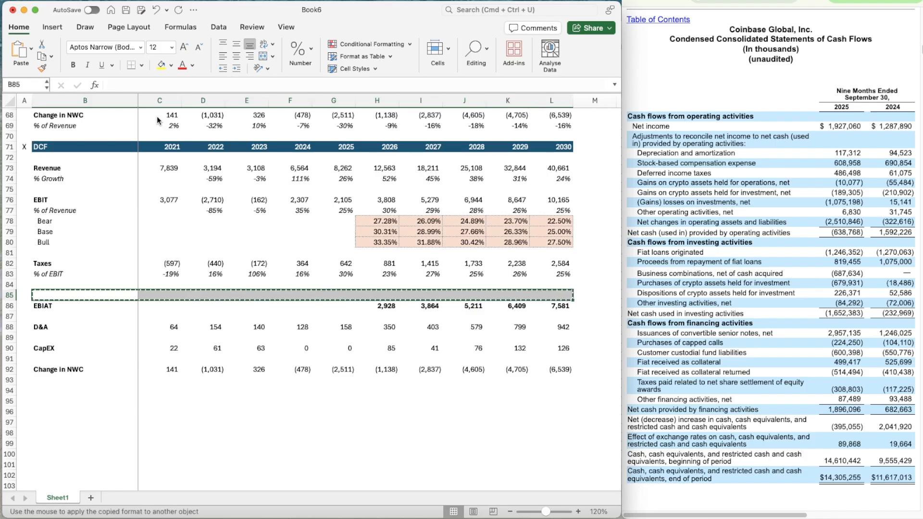
left_click(45, 394)
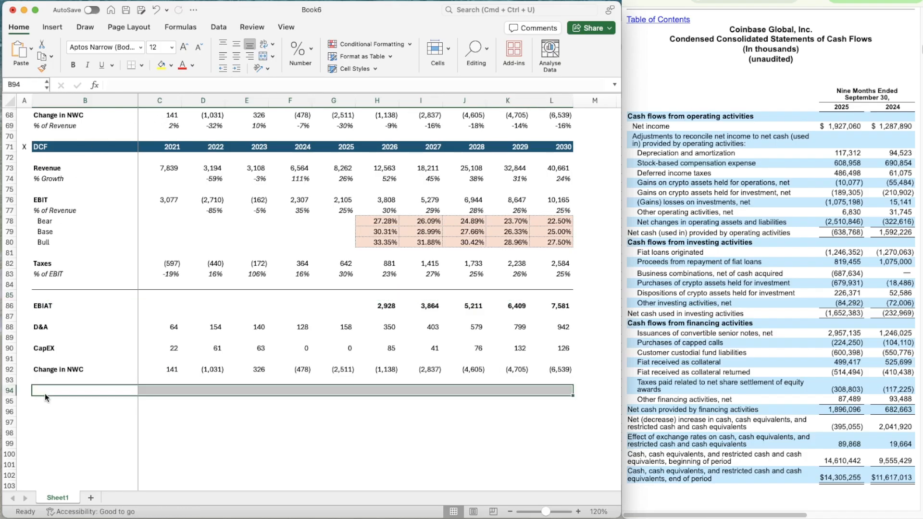
left_click(44, 393)
Enter the row label Unlevered Free Cash Flow in B95 and make it bold
scroll(87, 423, "down", 1)
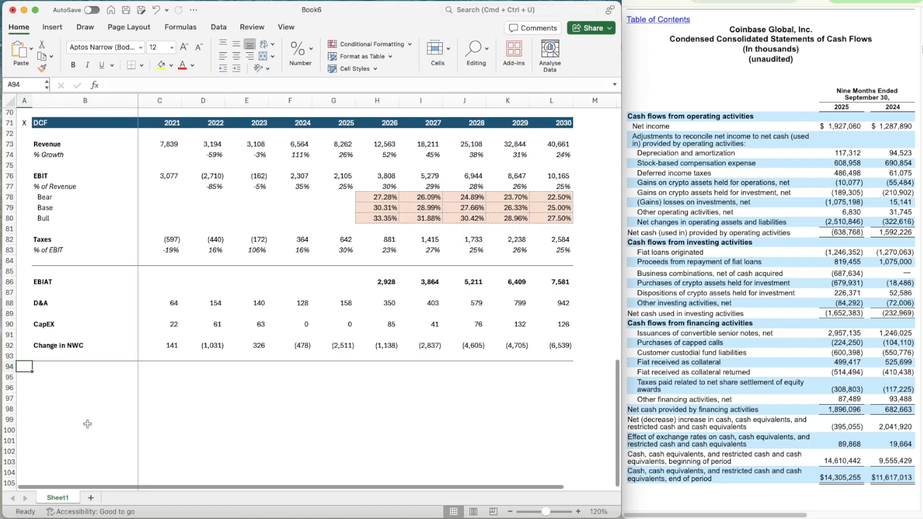
key("Down")
type("Un")
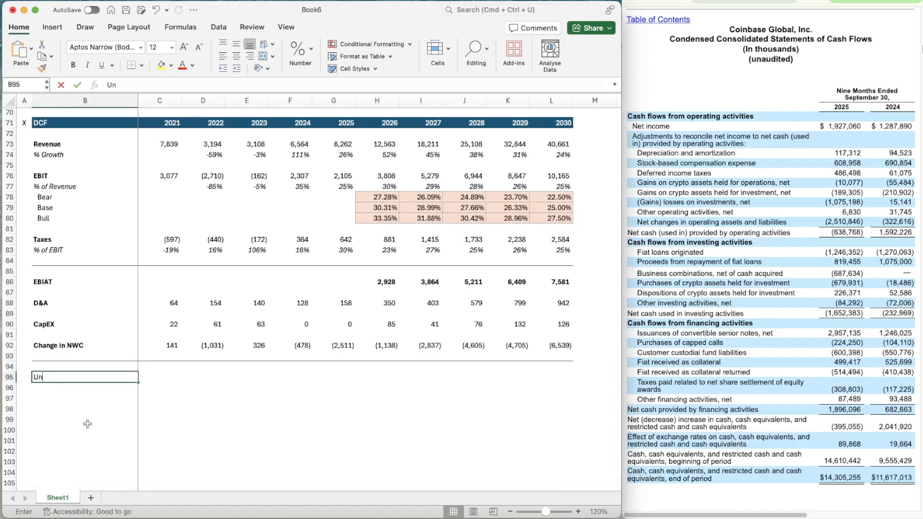
type("levered Free Cash ")
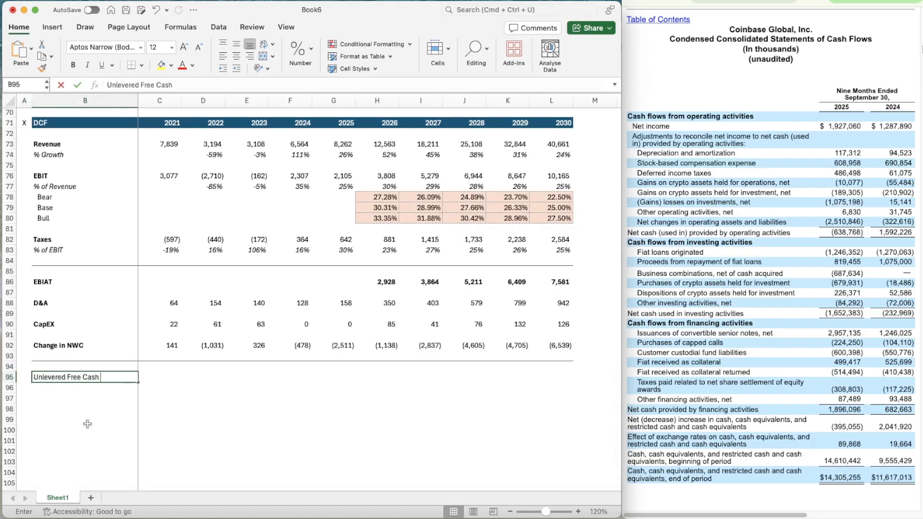
type("Flow")
key("Return")
key("Up")
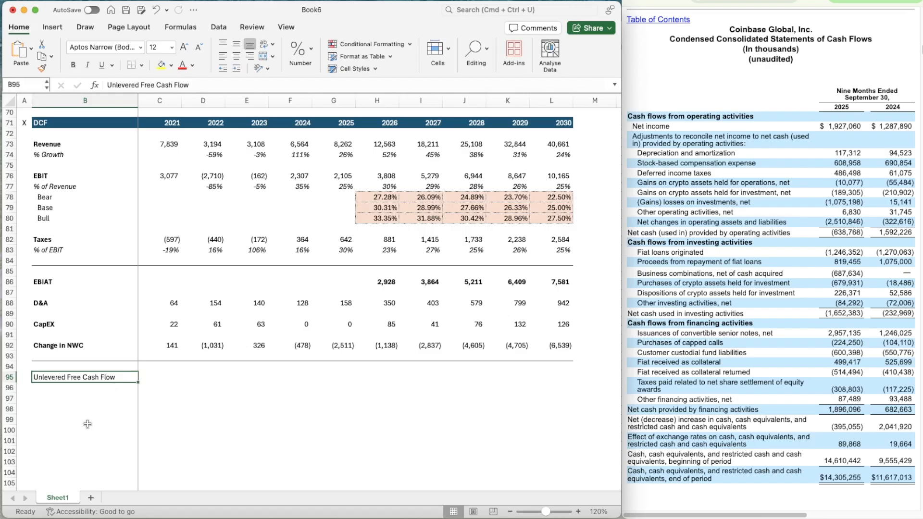
key("super+b")
Calculate 2026 Unlevered Free Cash Flow in H95 as EBIAT plus D&A minus CapEX minus Change in NWC, =H86+H88-H90-H92
key("Up")
scroll(89, 425, "down", 1)
scroll(99, 471, "down", 3)
key("Down")
key("Right")
key("Right")
key("Right")
key("Right")
key("Right")
key("Right")
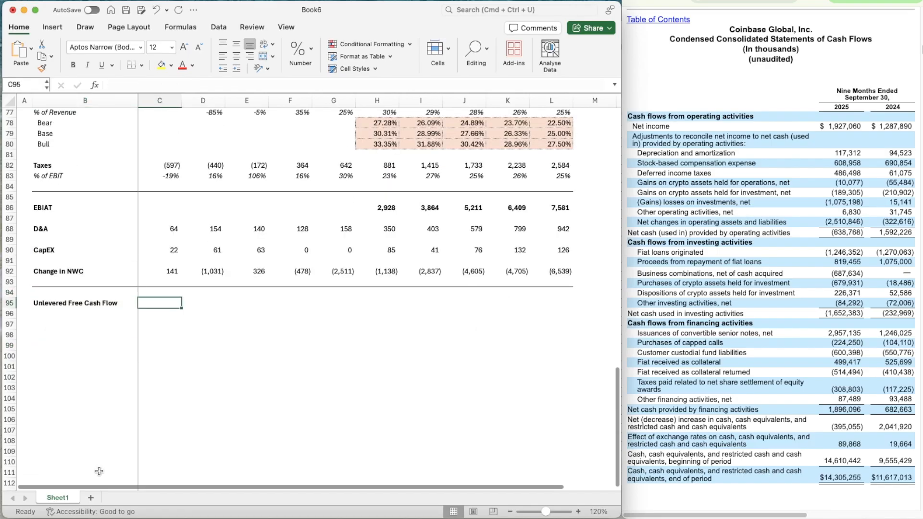
type("=")
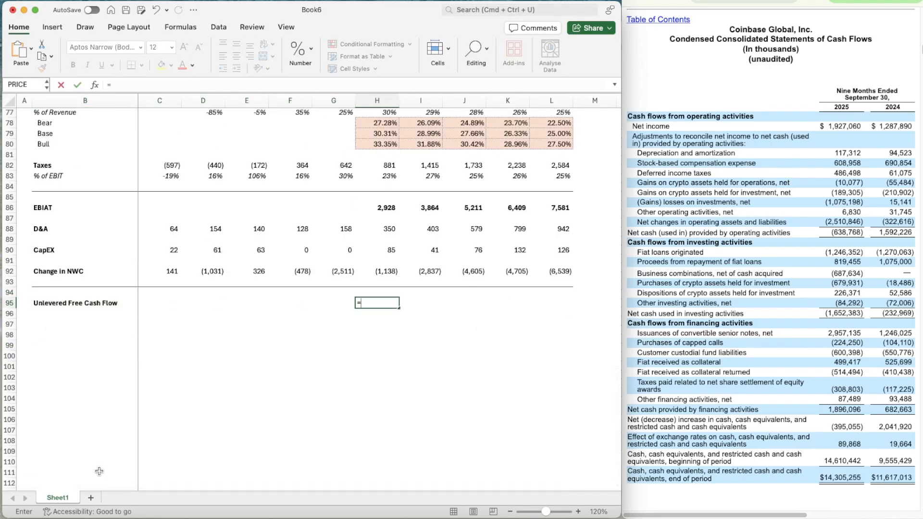
key("Up")
key("Up")
key("Up")
key("Up")
key("Up")
key("Up")
key("Up")
key("Up")
key("Up")
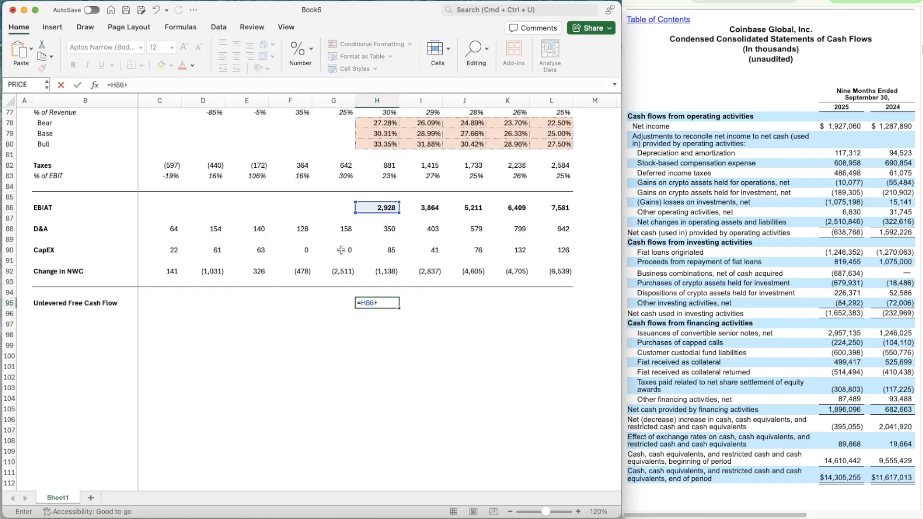
type("+")
key("Up")
key("Up")
key("Up")
key("Up")
key("Up")
key("Up")
key("Up")
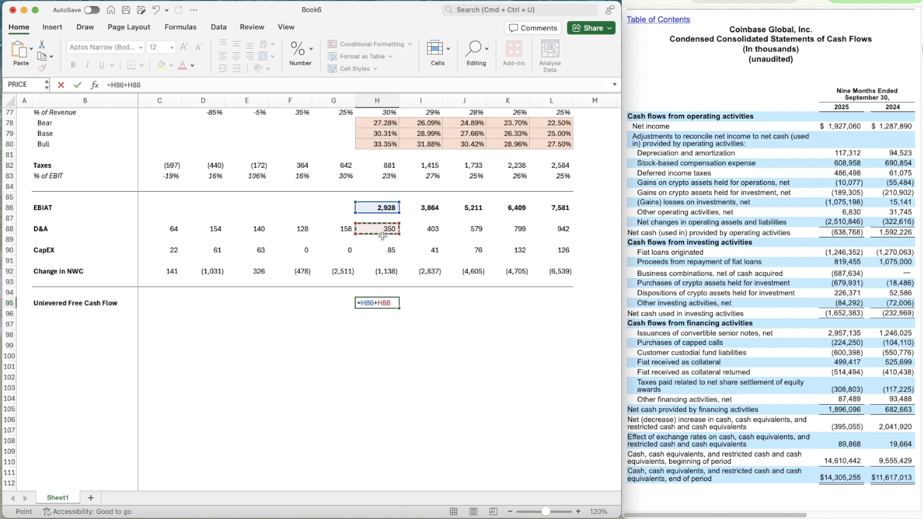
type("-")
key("Up")
key("Up")
key("Up")
key("Up")
key("Up")
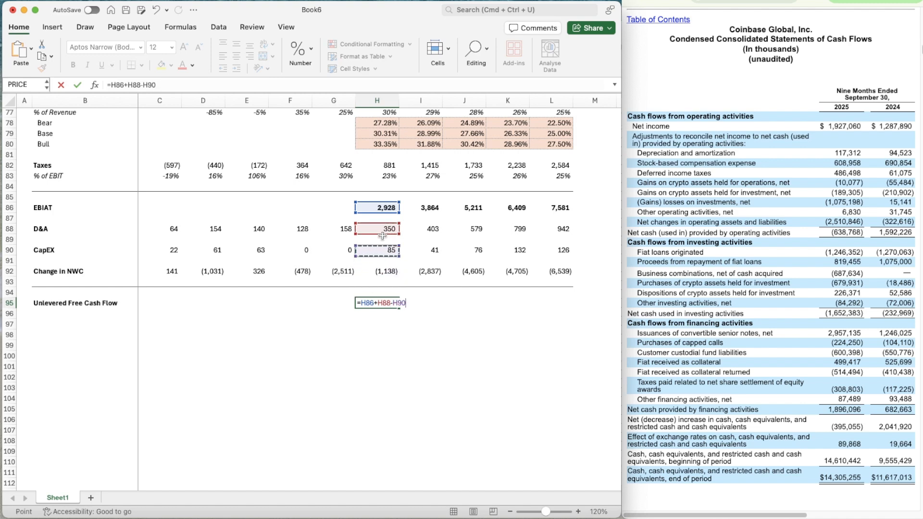
type("-")
left_click(383, 270)
key("Return")
key("Up")
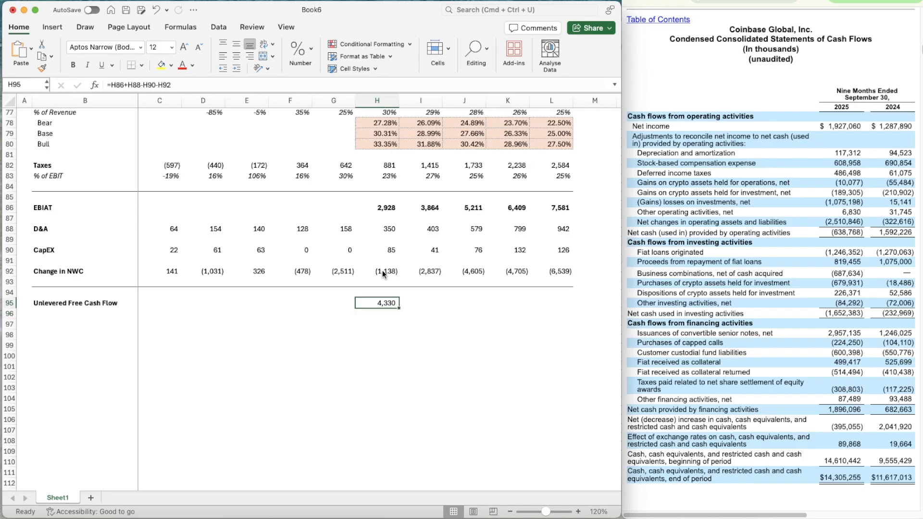
Make the 2026 Unlevered Free Cash Flow in H95 bold and copy its formula across through 2030 in L95
key("super+c")
key("shift+Right")
key("shift+Right")
key("shift+Right")
key("shift+Right")
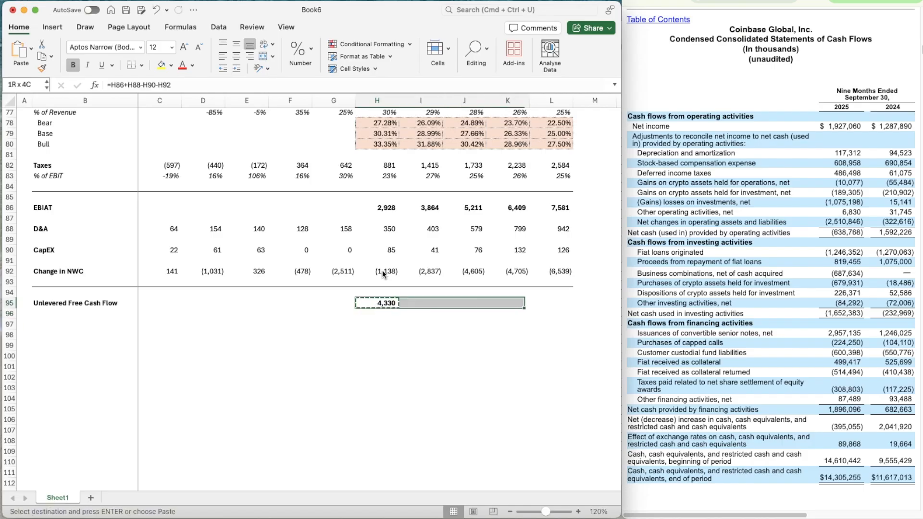
key("super+v")
key("Down")
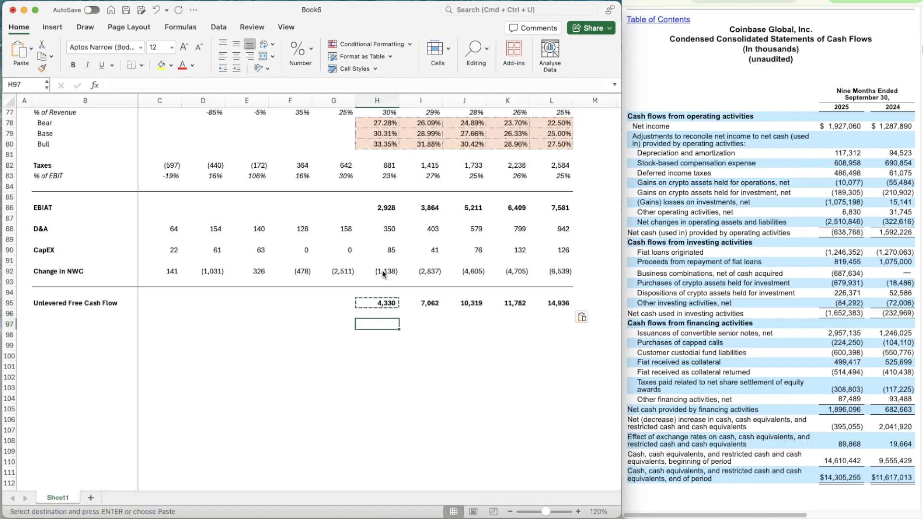
key("Escape")
key("Right")
key("Left")
key("Right")
key("Right")
key("Right")
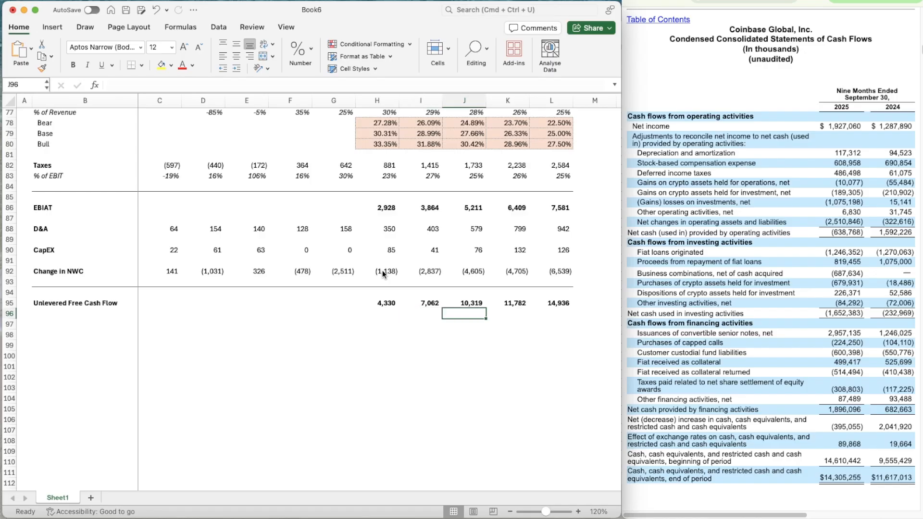
key("Left")
key("Left")
key("Left")
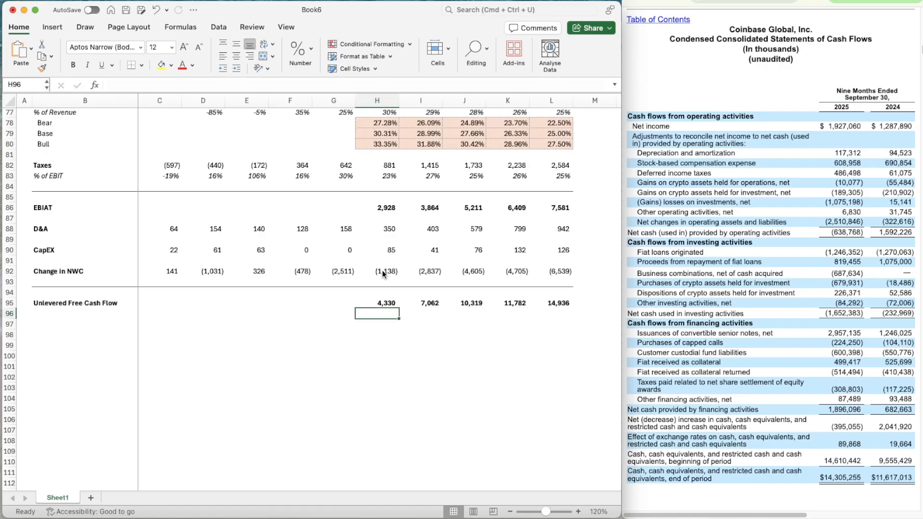
key("Right")
key("Right")
key("Right")
key("Right")
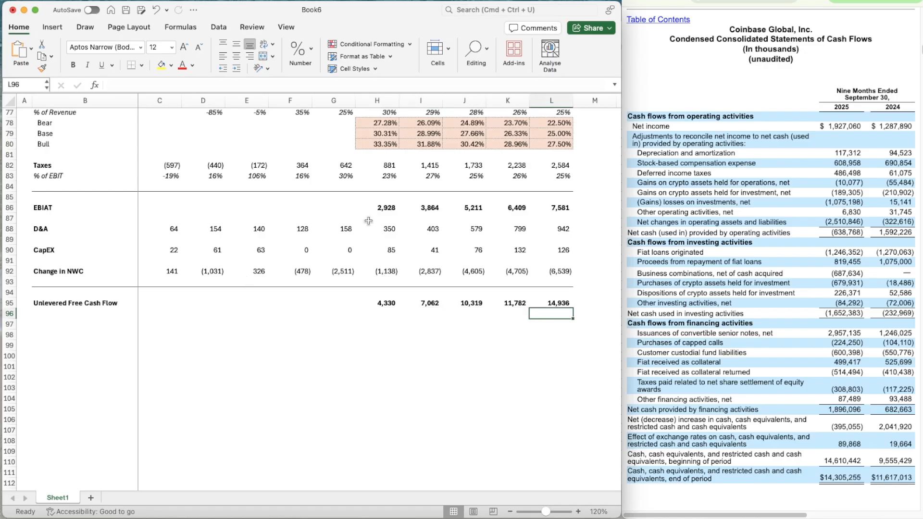
Enter the row label Present Value of UFCF in B96, below Unlevered Free Cash Flow, without bold
left_click(51, 309)
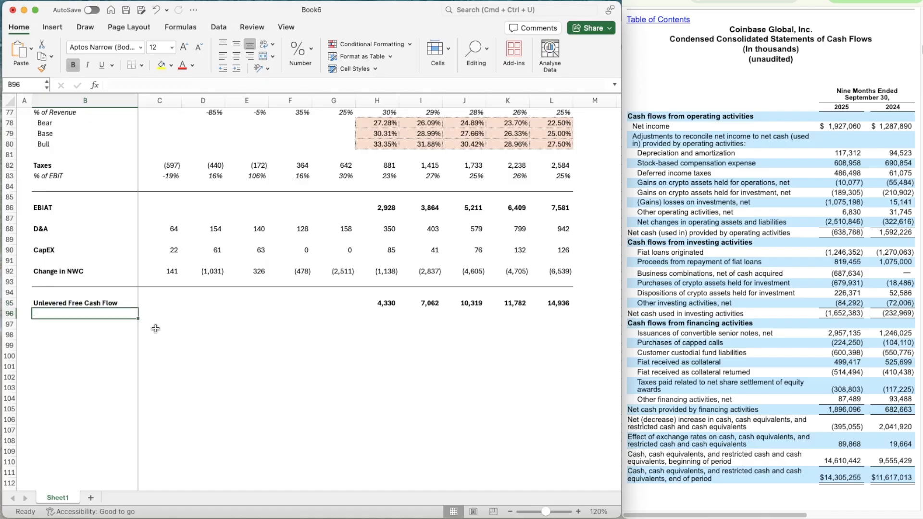
type("Prese")
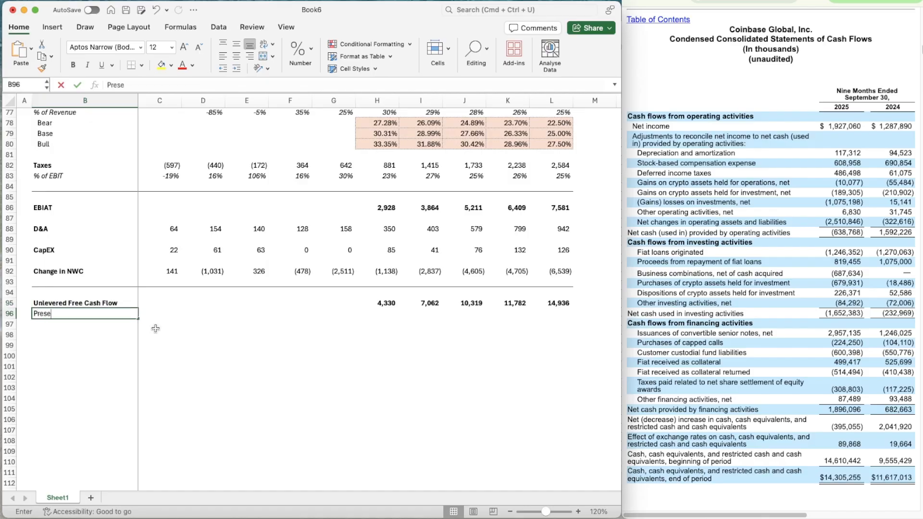
type("nt Value of UFCF")
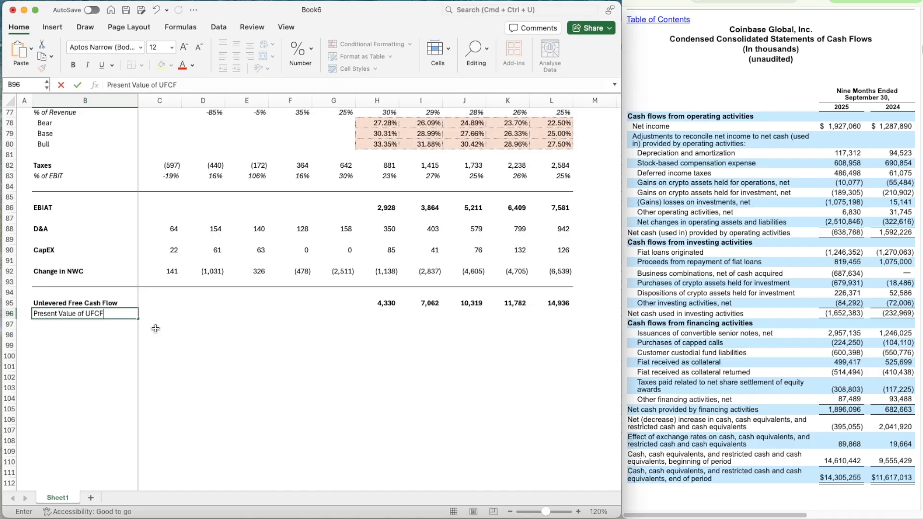
key("Right")
key("Right")
key("Right")
key("Right")
key("Right")
key("Right")
key("Right")
key("Left")
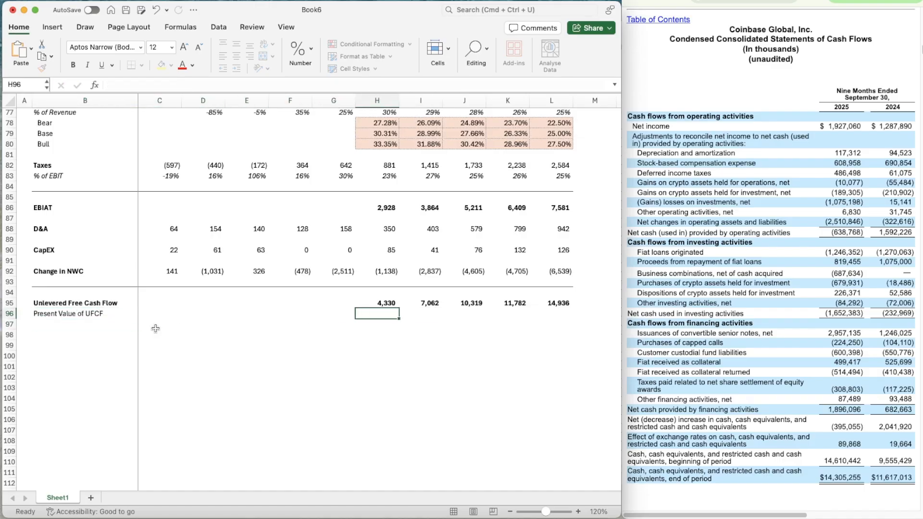
scroll(289, 363, "down", 1)
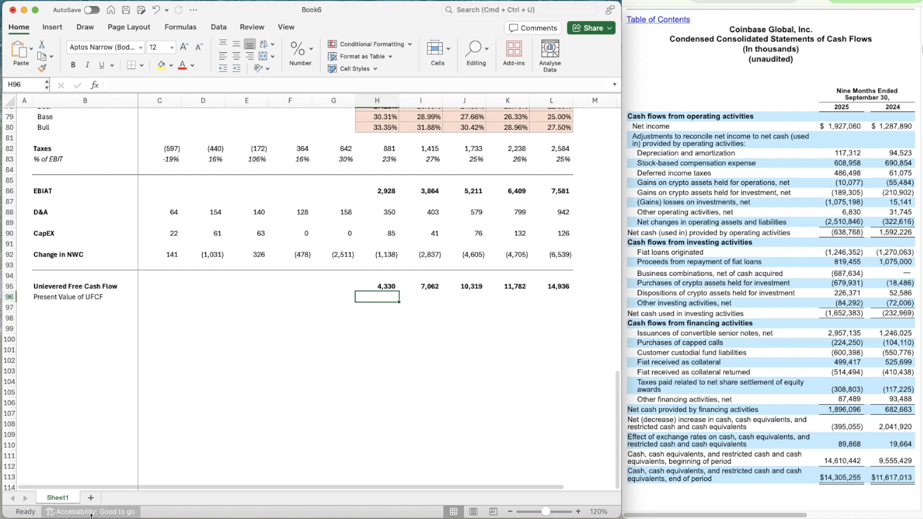
Add a new worksheet to the workbook and hide its gridlines
left_click(91, 498)
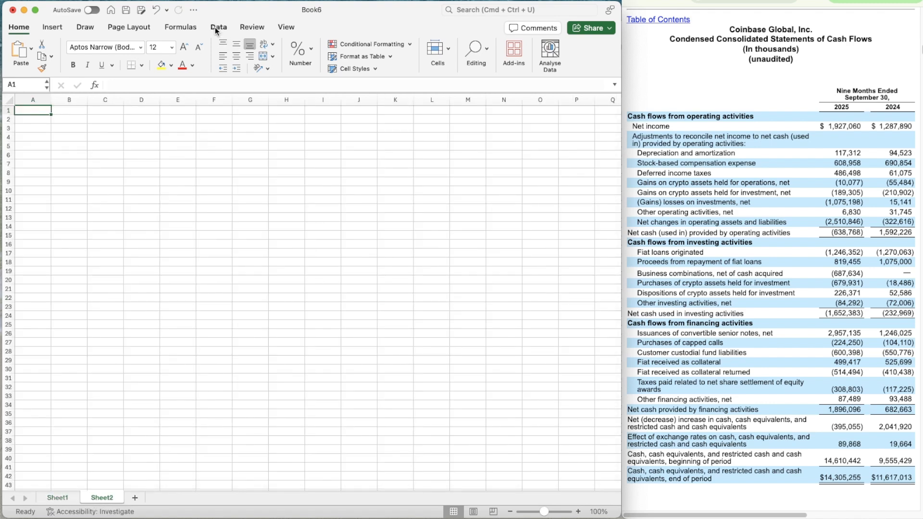
left_click(129, 27)
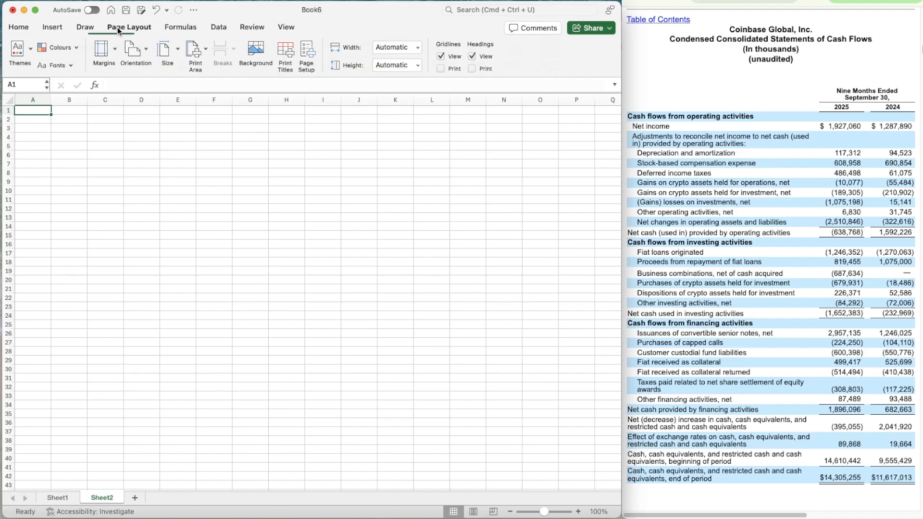
left_click(457, 59)
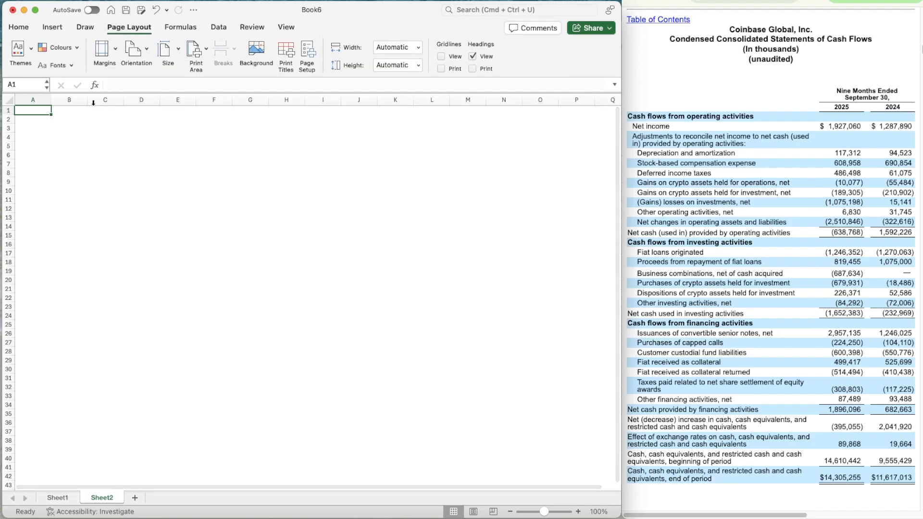
Narrow column A and widen column B on the new sheet
left_click_drag(51, 99, 125, 99)
left_click(66, 98)
left_click(24, 102)
left_click(24, 111)
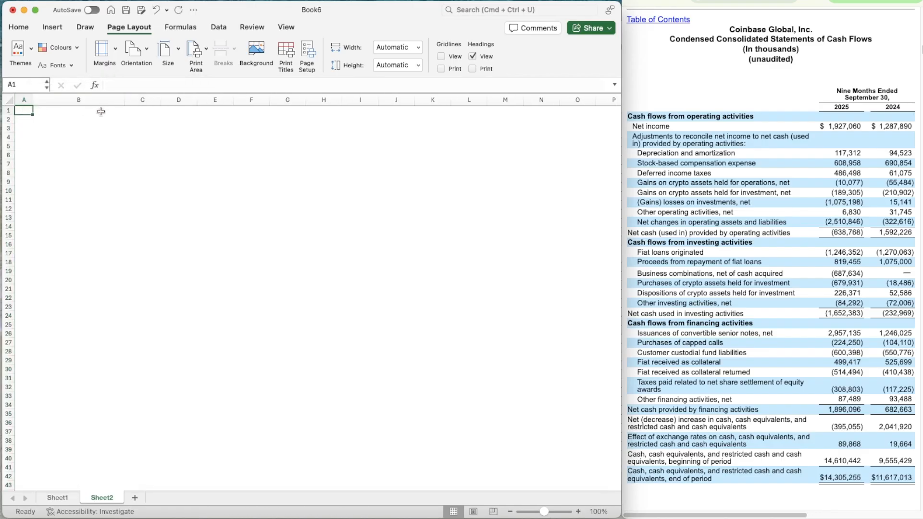
Enter COIN in A1 and convert it to the Stocks data type, matched to Coinbase Global, Inc. on the Nasdaq Stock Market
type("COIN")
key("Return")
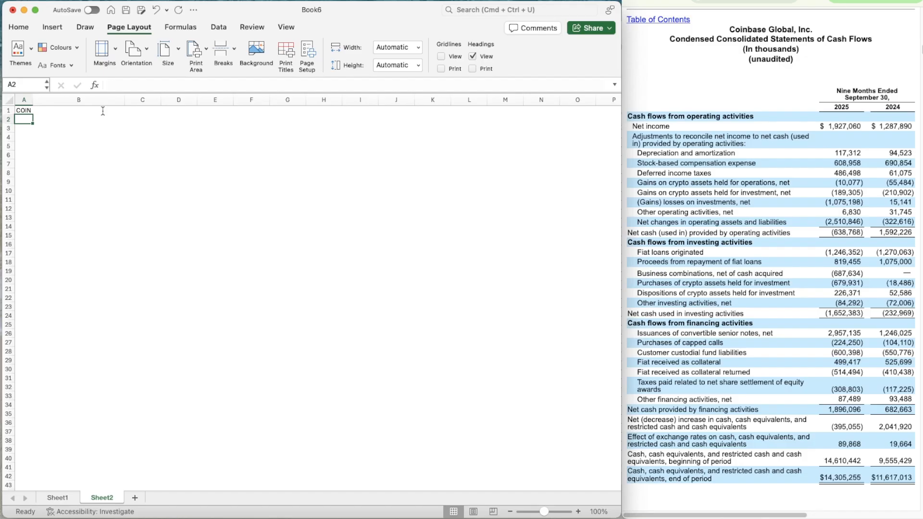
key("Up")
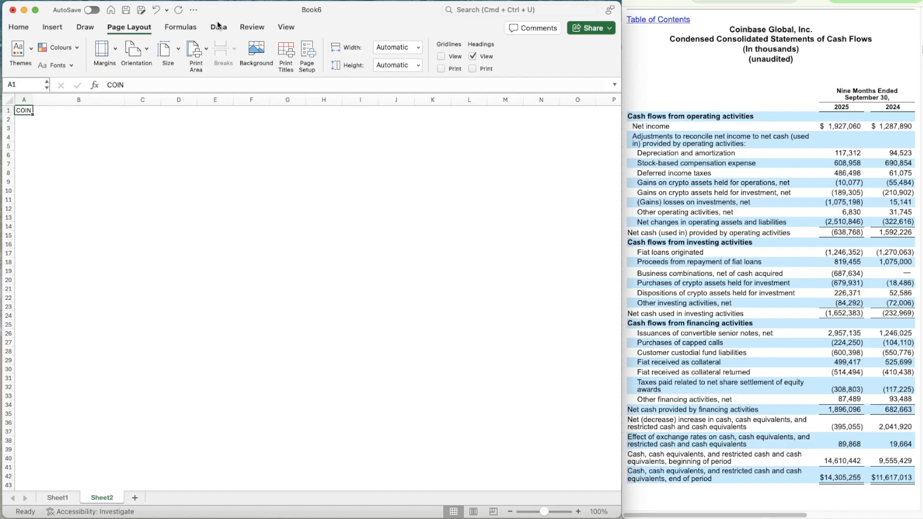
left_click(218, 27)
left_click(167, 60)
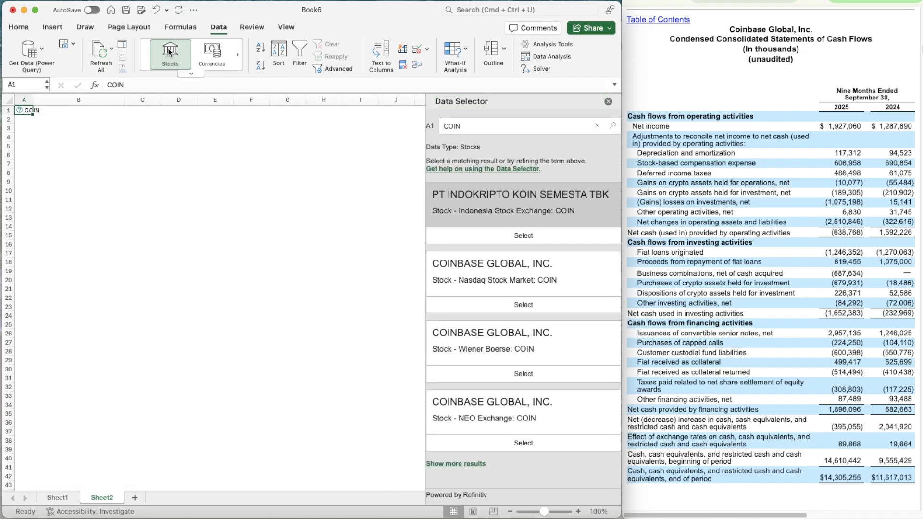
left_click(543, 306)
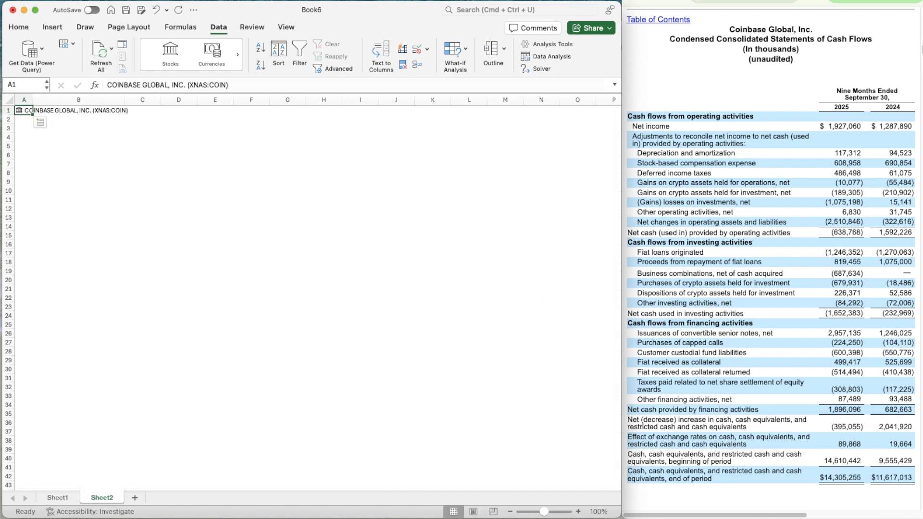
key("super+Tab")
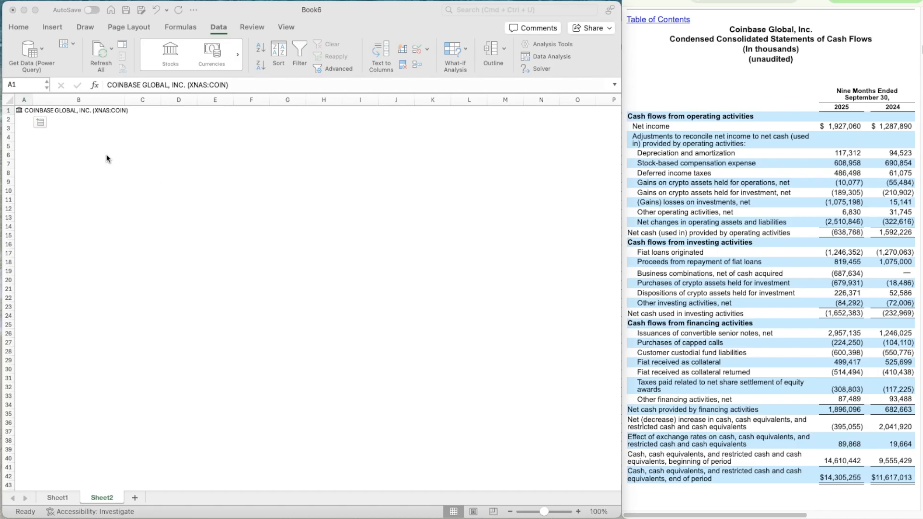
key("super+Tab")
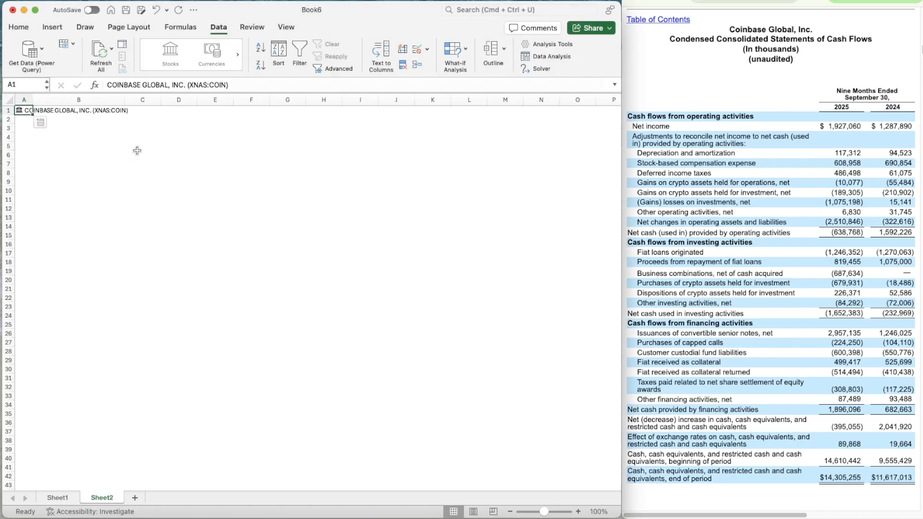
Write the formula note WACC = % of Equity * Cost of Equity + % of Debt * Cost of Debt * (1-Tax Rate) in B3
left_click(579, 512)
left_click(578, 511)
left_click(72, 125)
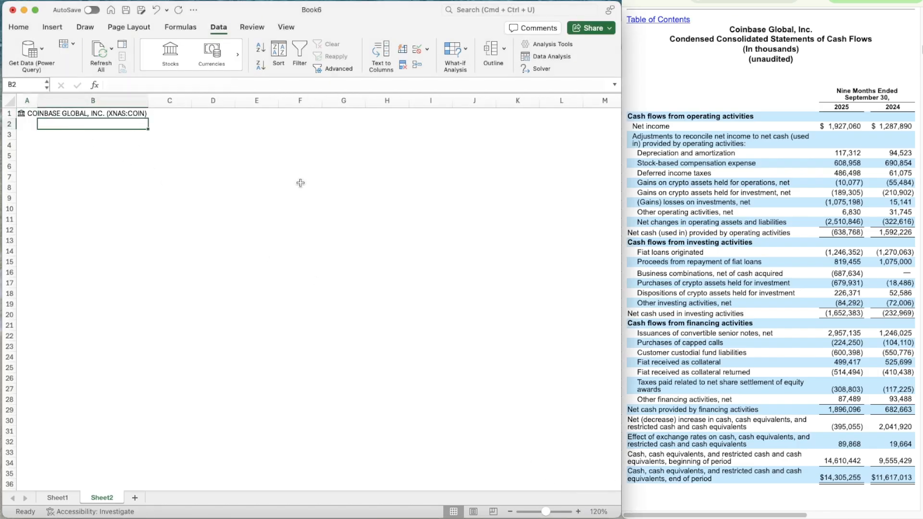
key("Down")
type("WACC")
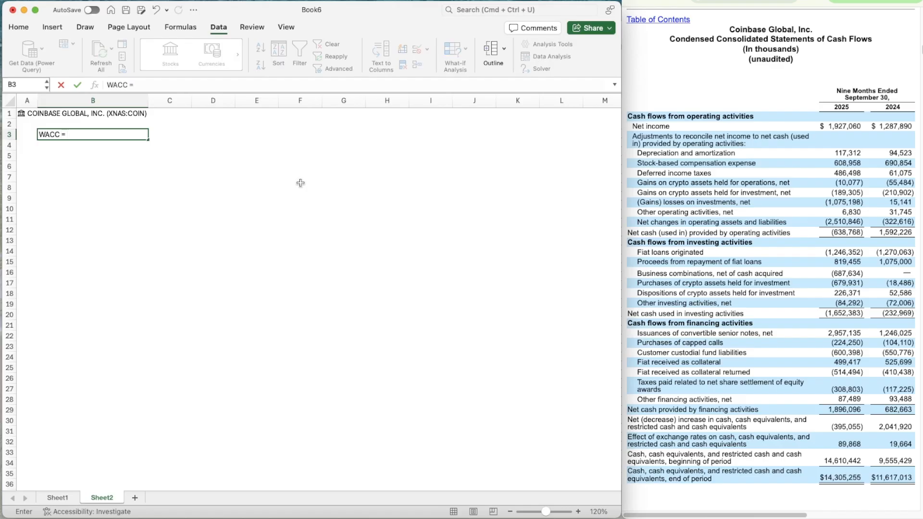
type(" = % of R")
key("BackSpace")
type("Equity * Cost of Eq")
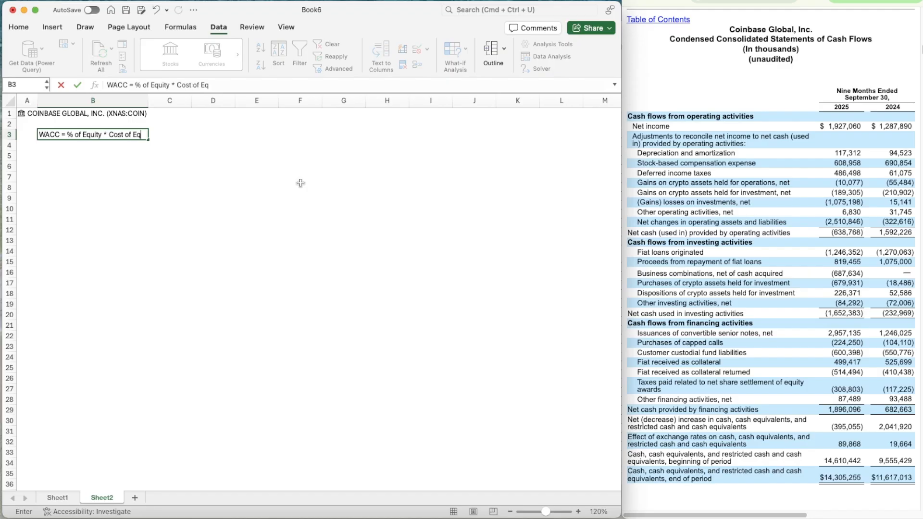
type("uity + % of Debt * ")
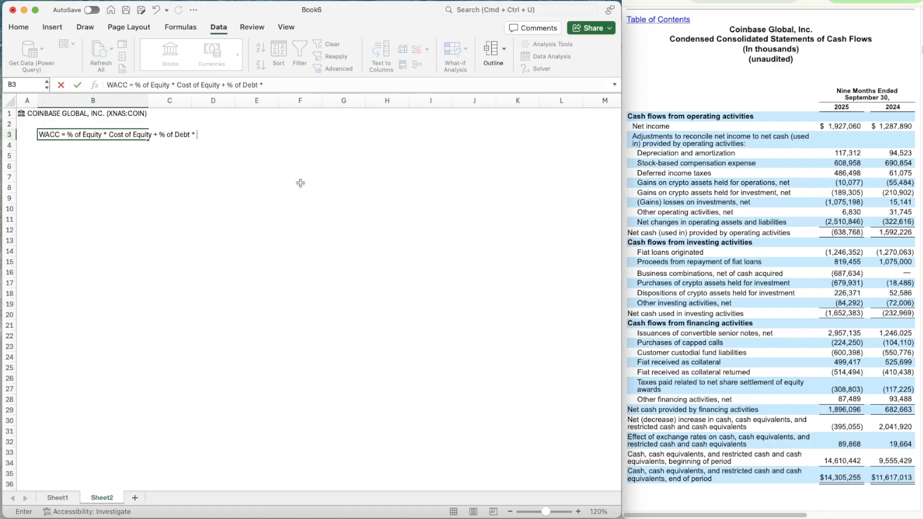
type("Cost of Debt * (1-Tax Rate")
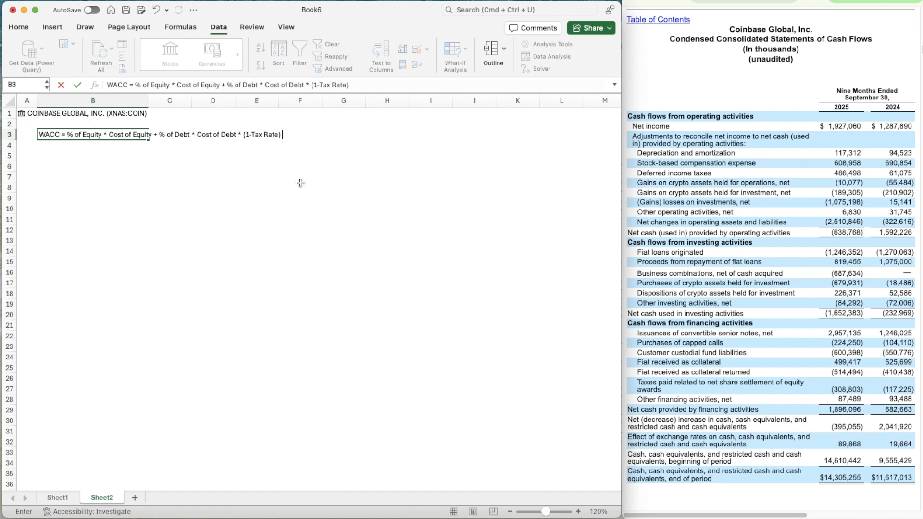
type(")")
key("Return")
key("Return")
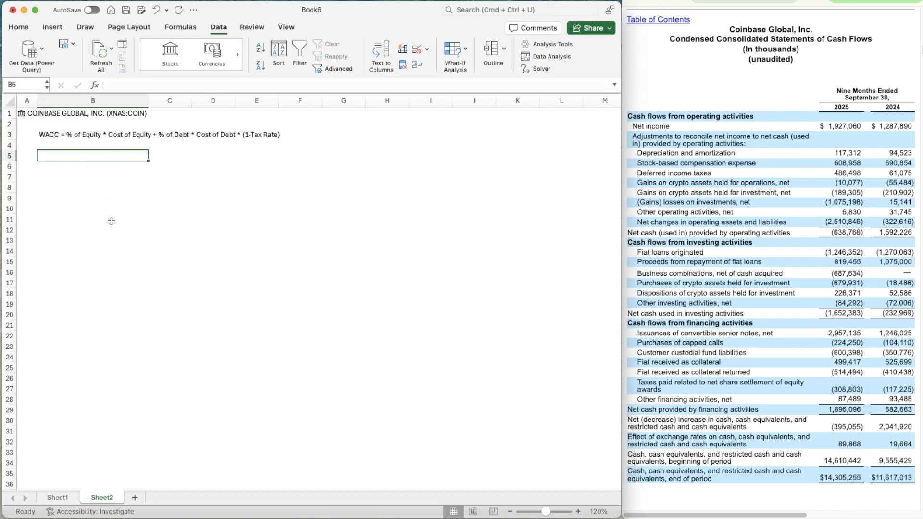
Enter the row label Market Cap in B5, below the WACC formula note
type("mark")
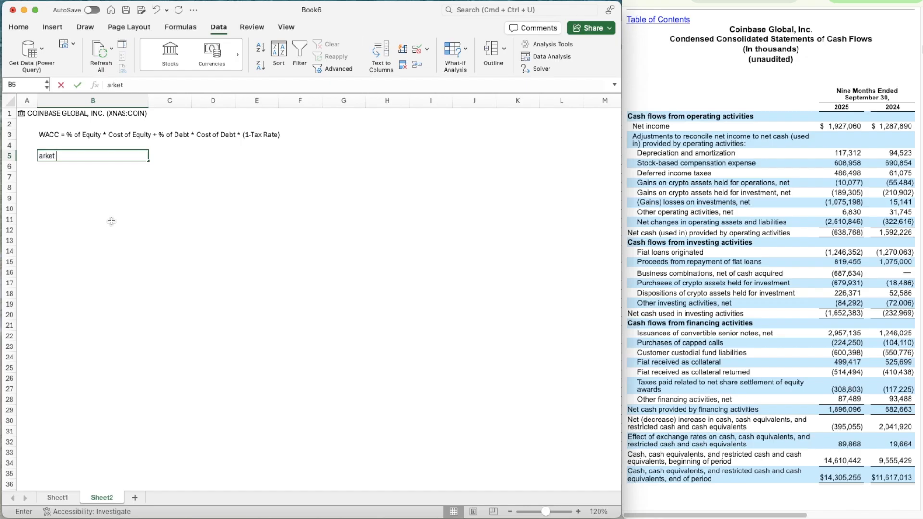
key("BackSpace")
key("BackSpace")
key("BackSpace")
key("BackSpace")
type("Ma")
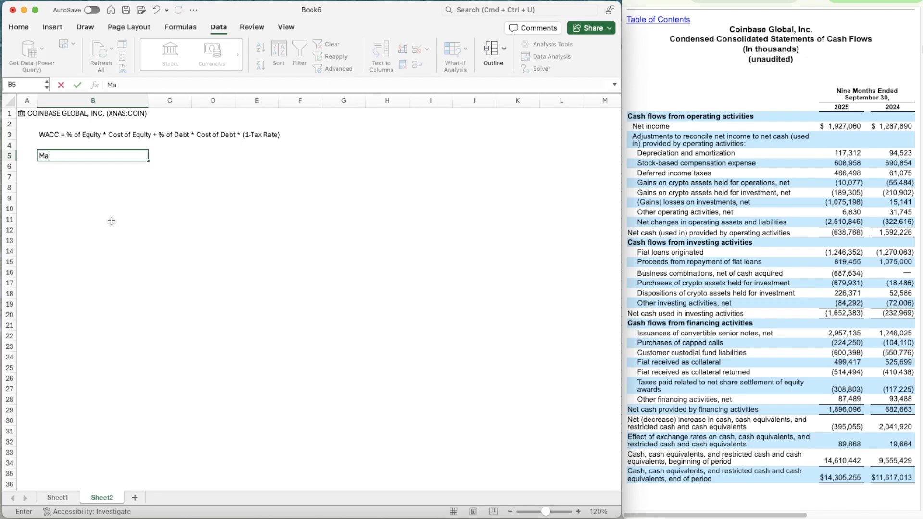
type("rket Cap")
key("Return")
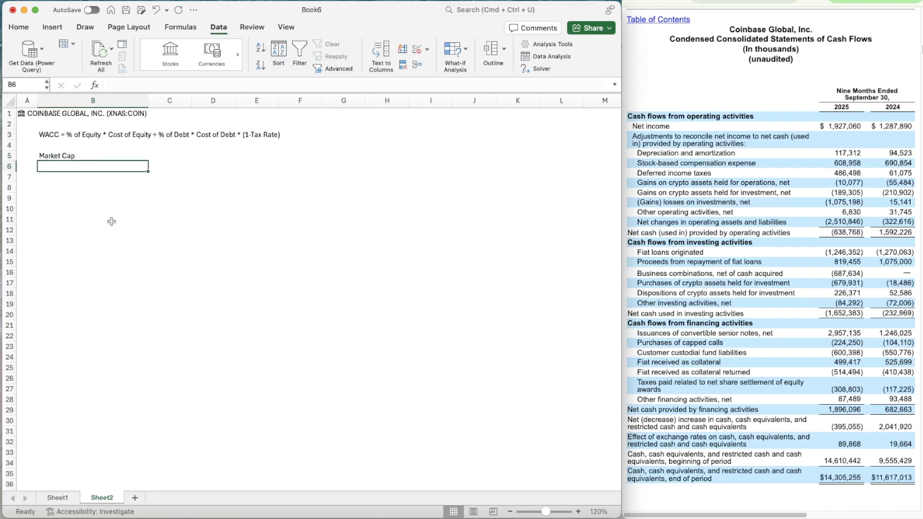
Enter the row labels % of Equity in B6 and Cost of Equity in B7
type("% of Equt")
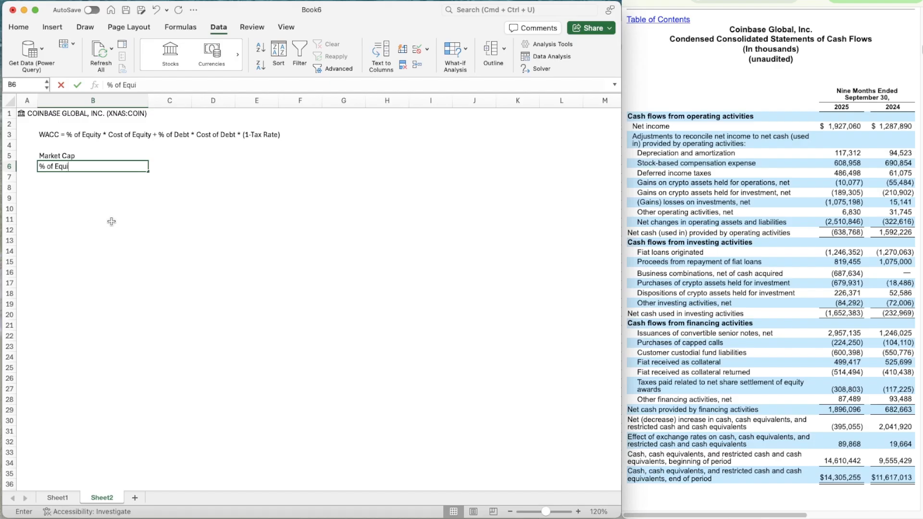
type("ty")
key("Return")
type("Cost of")
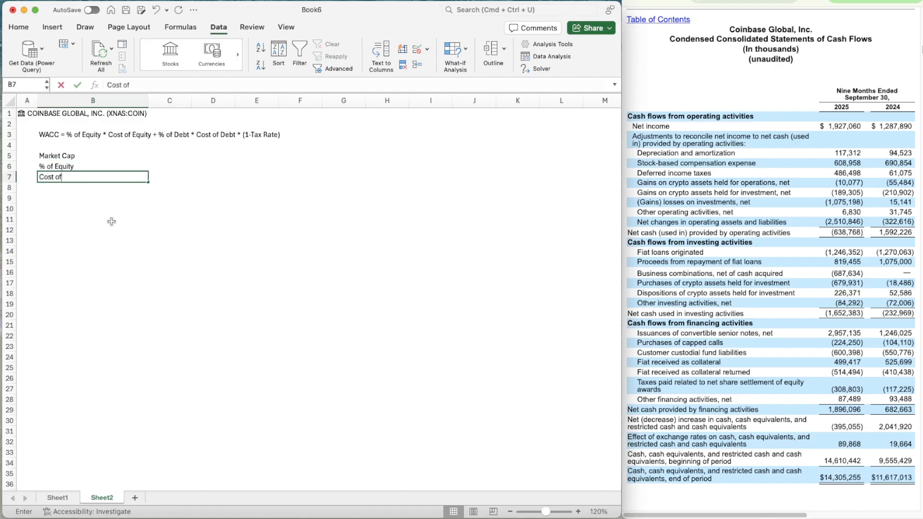
type(" Equity")
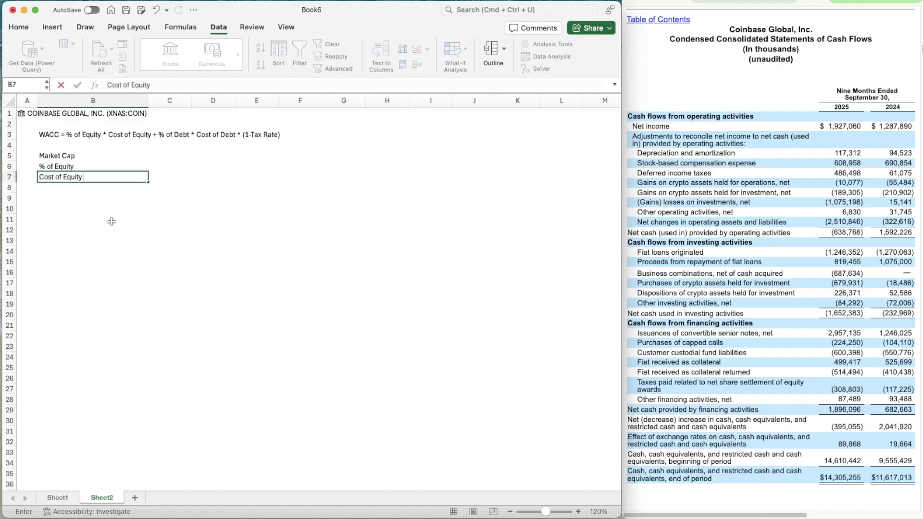
key("Return")
Enter the cost of equity input labels Risk Free Rate, Beta and Equity Risk Premium in B8 to B10
type("Risk ")
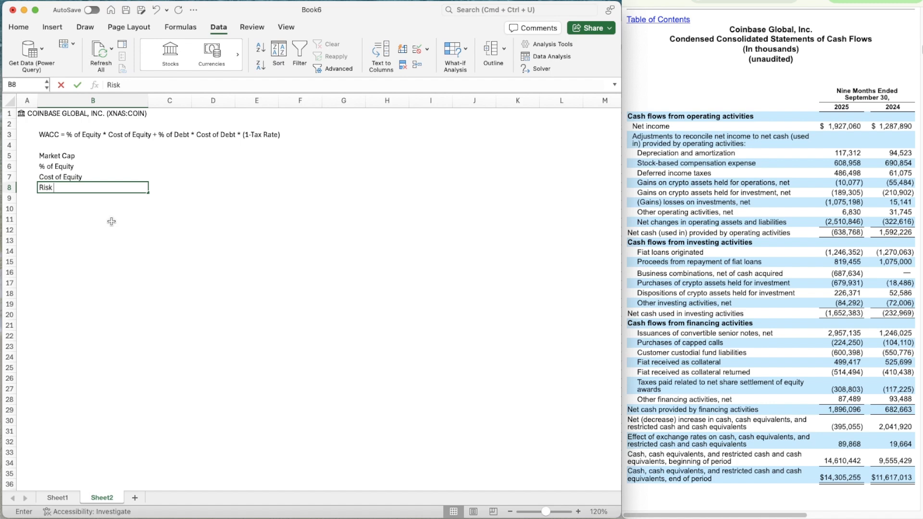
type("Free Rate")
key("Return")
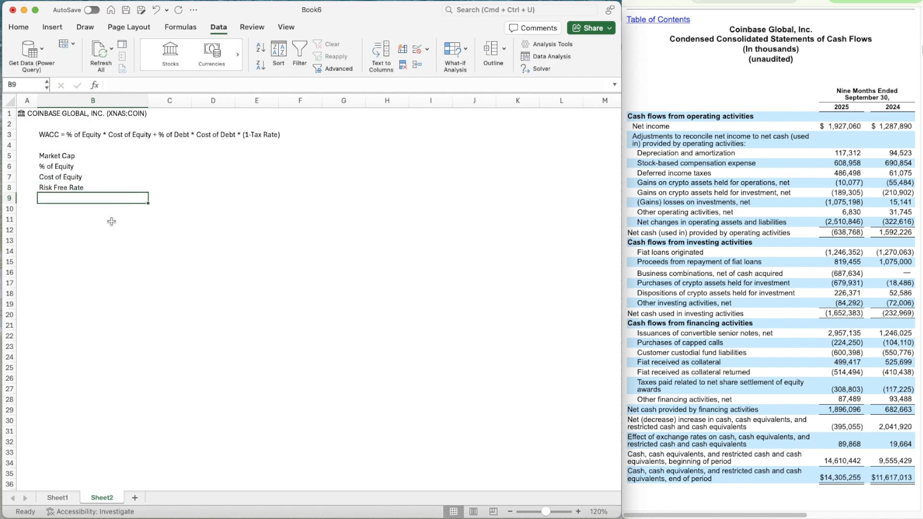
type("Beta")
key("Return")
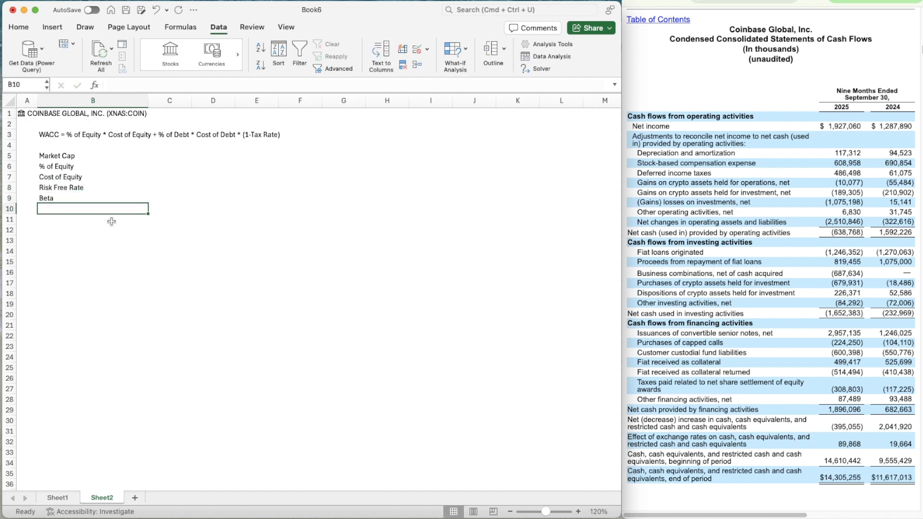
type("Equity Risk ")
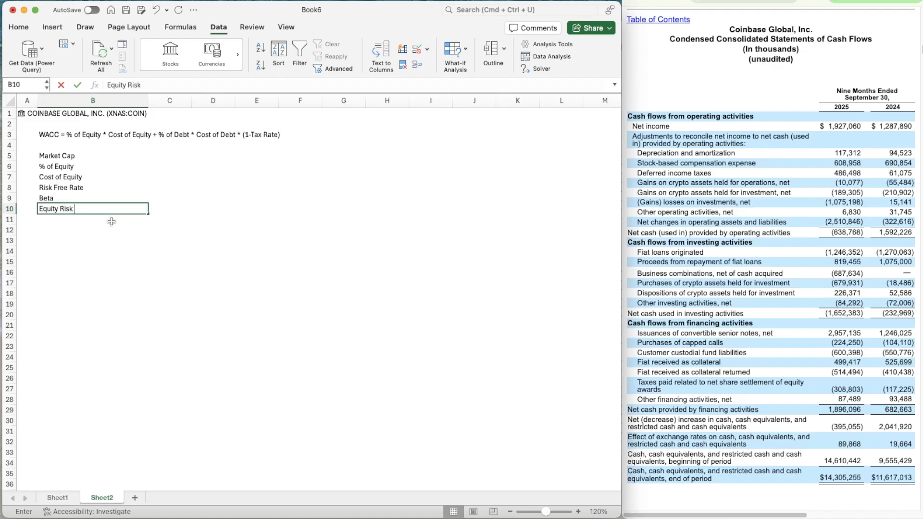
type("Premium")
key("Return")
key("Return")
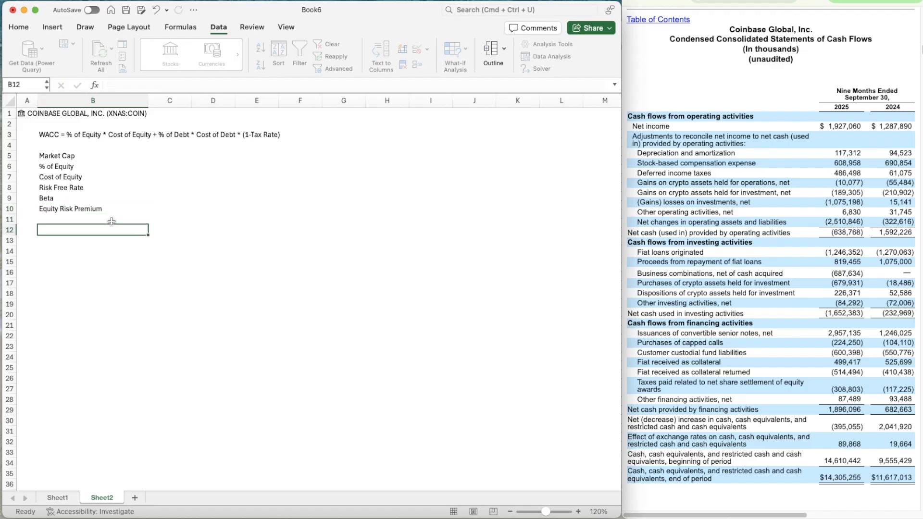
Leave a blank row and enter the labels Debt, % of Debt, Cost of Debt and Tax Rate in B12 to B15
type("Debt")
key("Return")
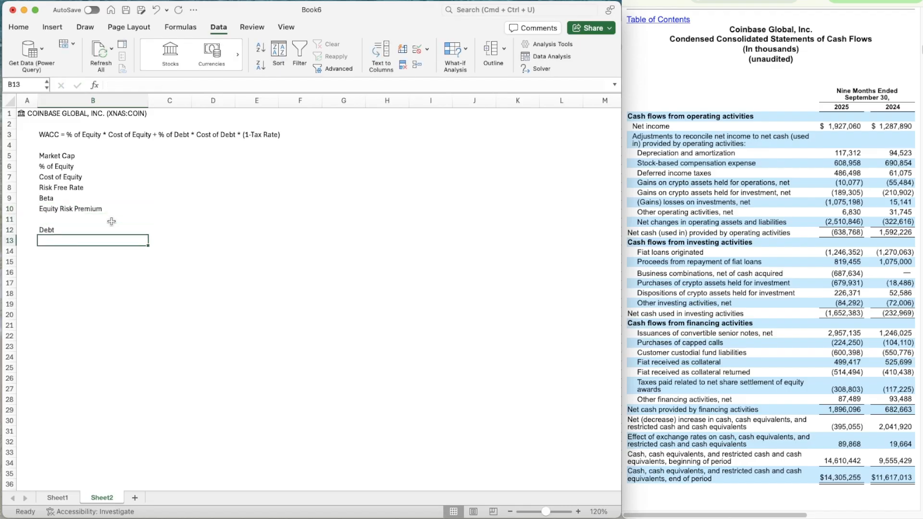
type("% of Debt")
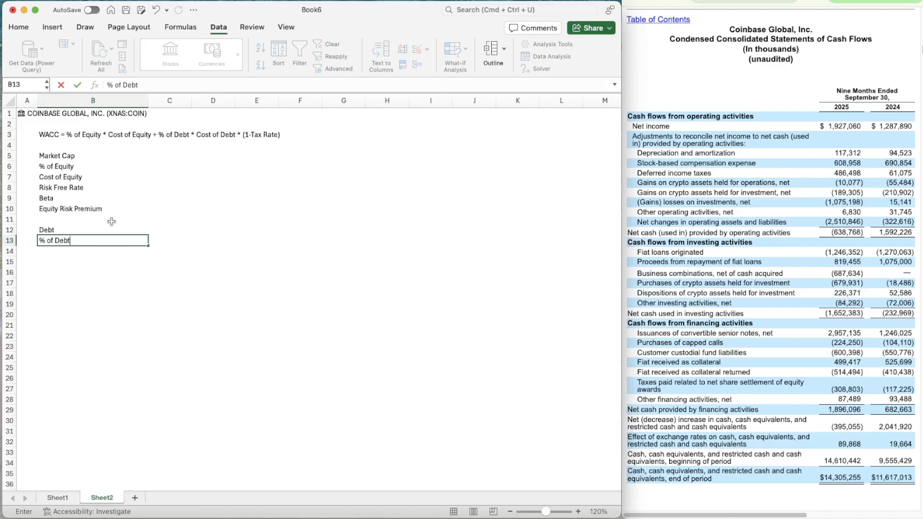
key("Return")
type("Cost of Debt")
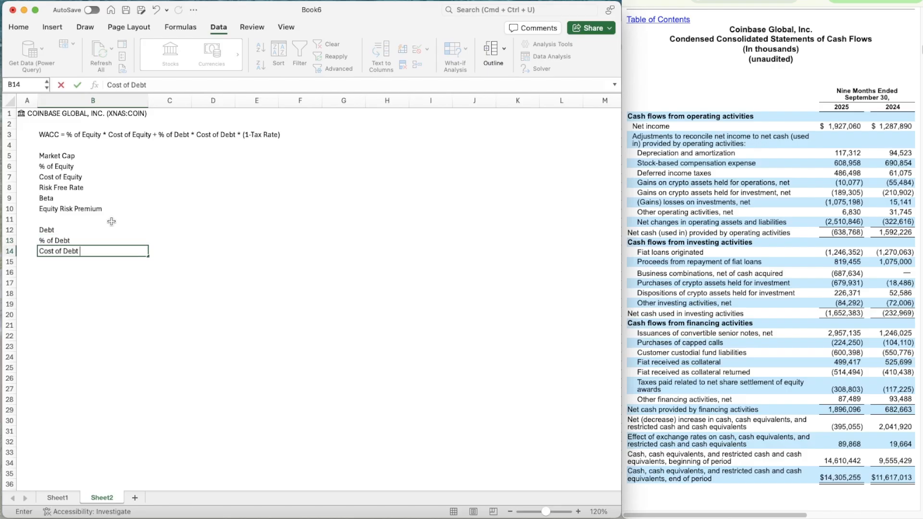
key("Return")
type("Tac Rate")
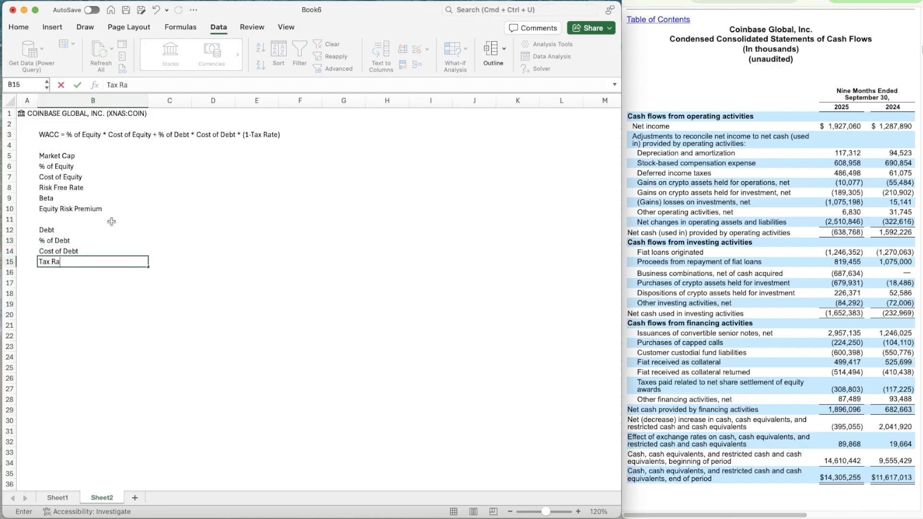
key("Return")
key("Return")
Enter the labels Total in B17 and WACC in B19, with a blank row before each
type("Total")
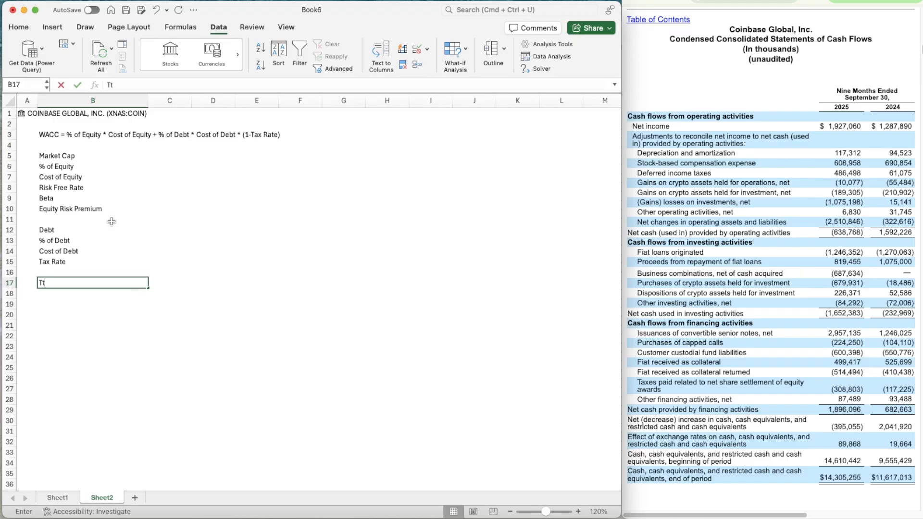
key("Return")
key("Return")
type("WACC")
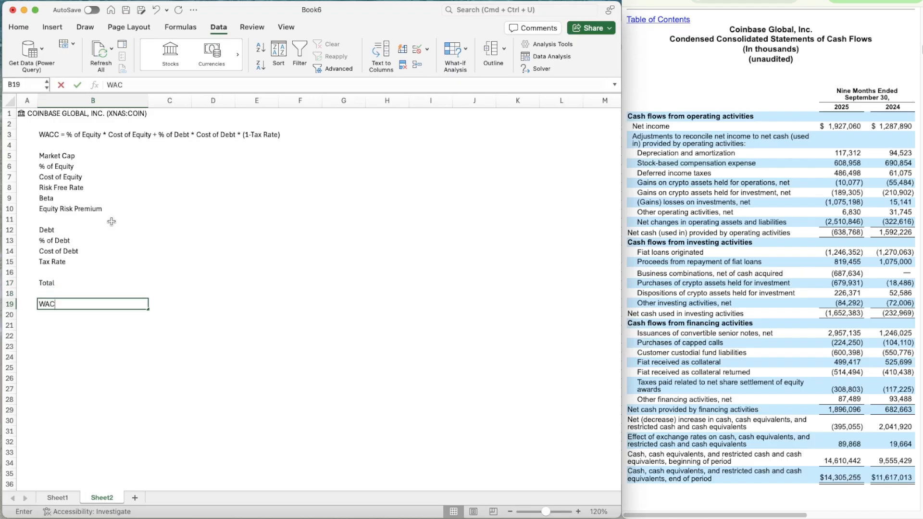
key("Return")
Bold all the row labels from Market Cap in B5 to WACC in B19
key("Up")
key("shift+Up")
key("shift+Up")
key("shift+Up")
key("shift+Up")
key("shift+Up")
key("shift+Up")
key("shift+Up")
key("shift+Up")
key("shift+Up")
key("shift+Up")
key("shift+Up")
key("shift+Up")
key("shift+Up")
key("shift+Up")
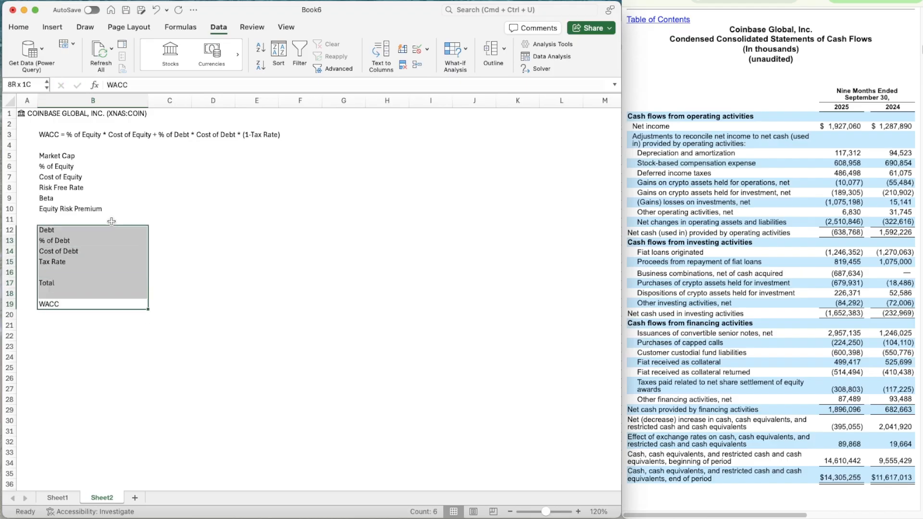
key("super+b")
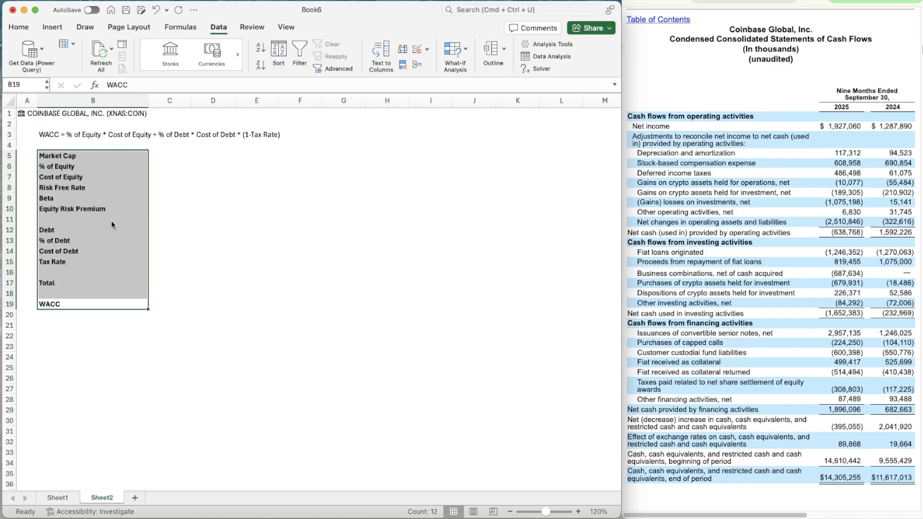
Narrow column B so it fits closely around the row labels
key("Right")
key("Up")
key("Up")
key("Up")
key("Up")
key("Up")
key("Up")
key("Up")
key("Up")
key("Up")
key("Up")
key("Up")
key("Up")
key("Up")
key("Up")
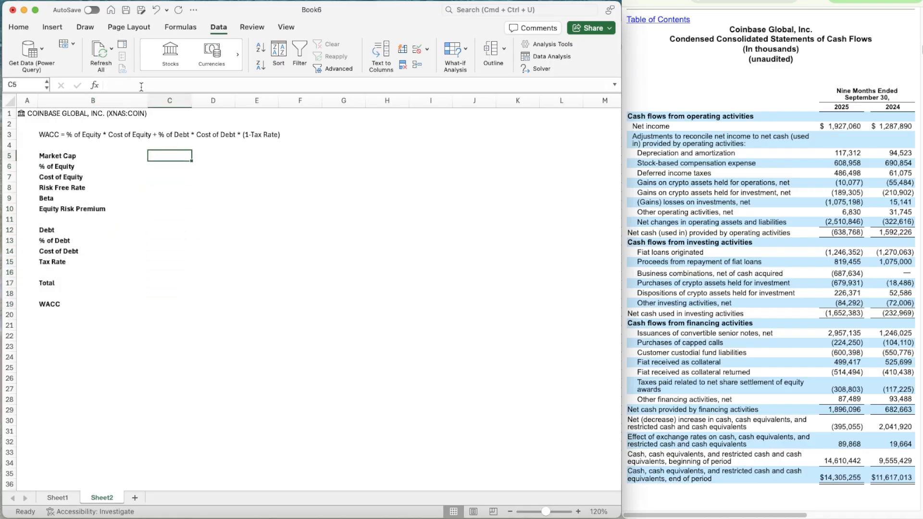
left_click_drag(148, 100, 117, 98)
Calculate Market Cap in millions in C5 from the stock data with =A1.[Market cap]/1000000
left_click(578, 511)
left_click(578, 512)
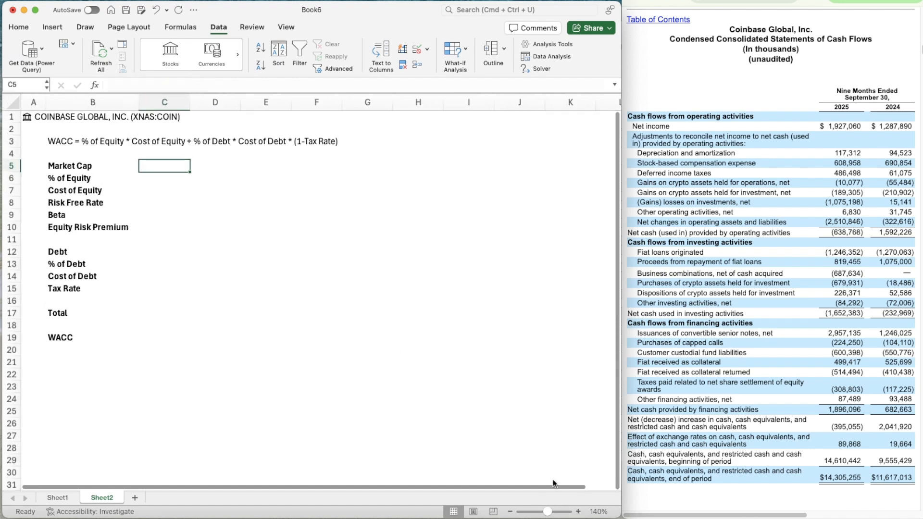
left_click(578, 512)
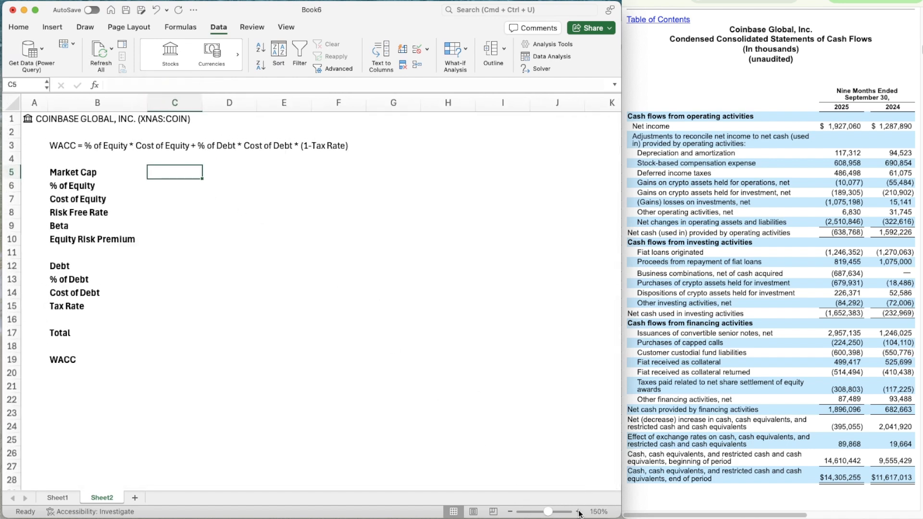
left_click(578, 512)
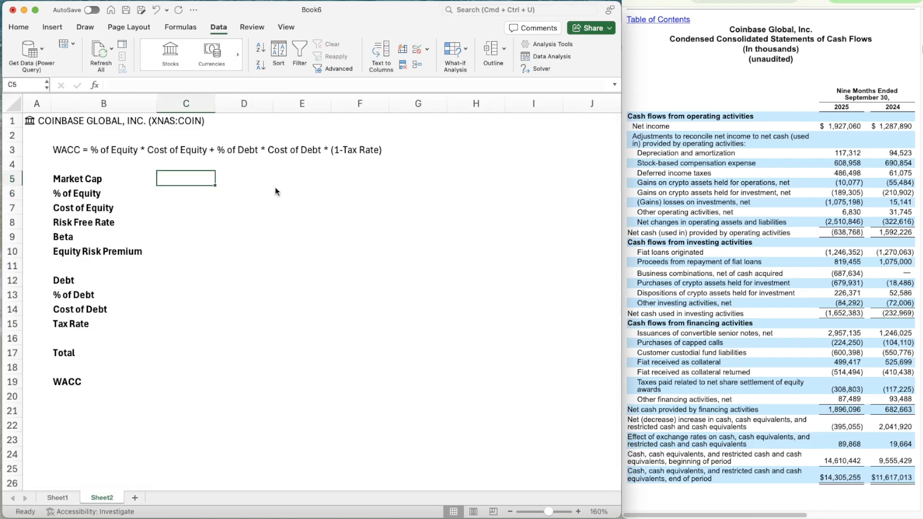
type("=A1")
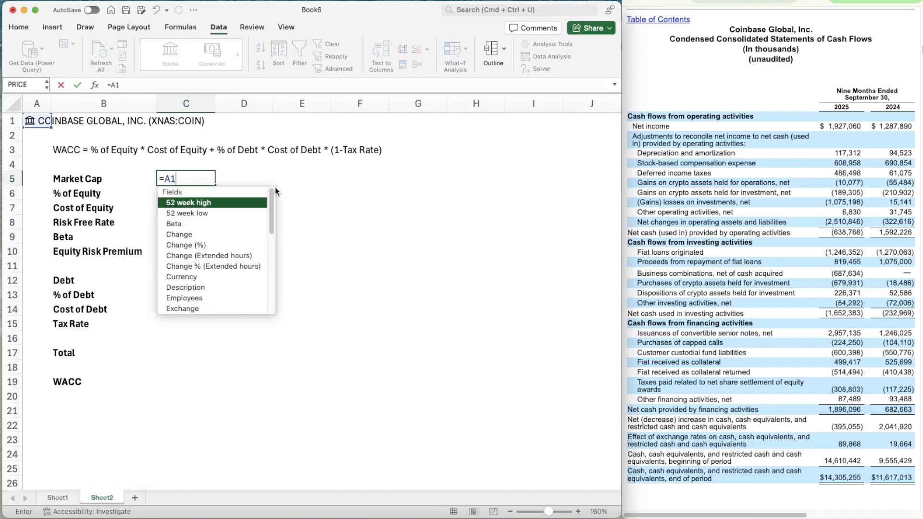
type(".[mar")
key("Tab")
type("/")
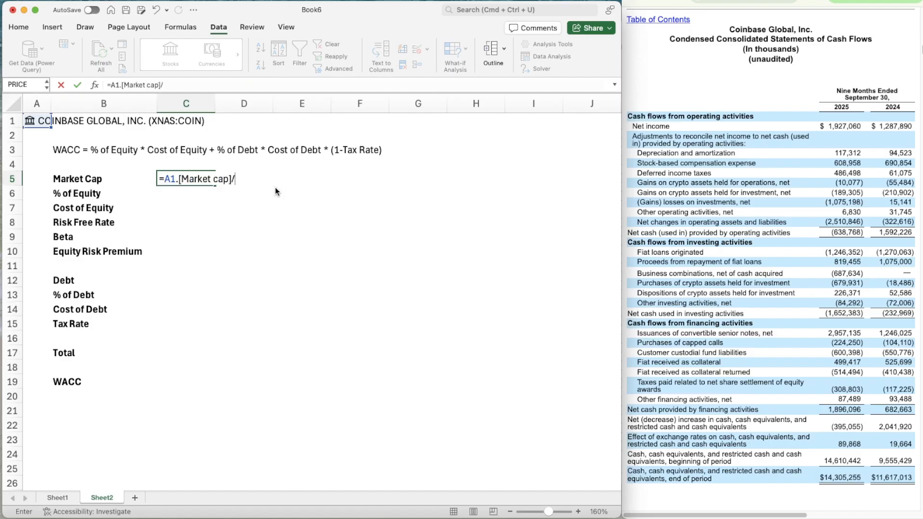
type("1000000")
key("Return")
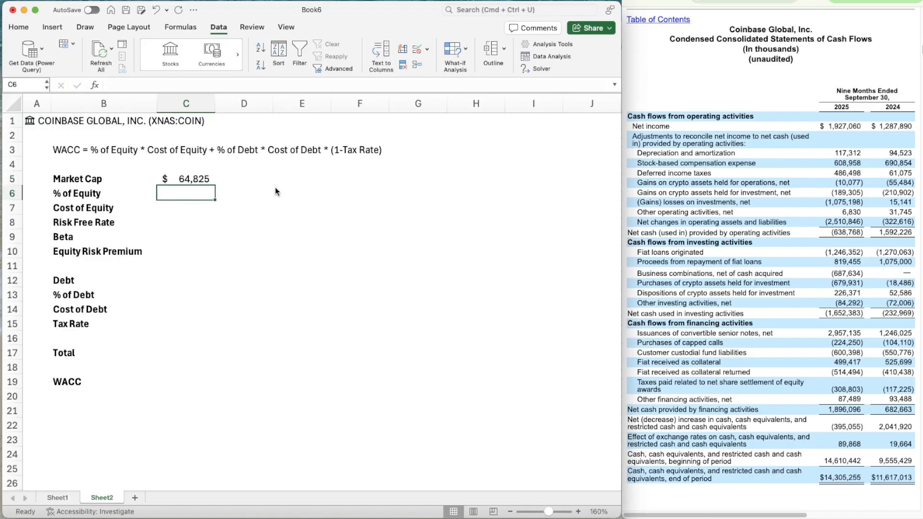
key("Up")
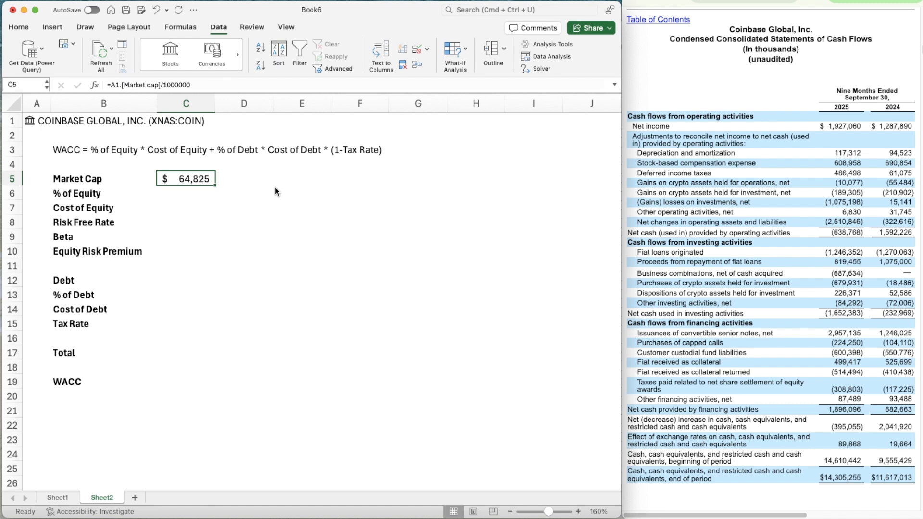
Switch to the Trading Economics page in the browser and look up the current US 10-year Treasury yield
key("Down")
key("Down")
key("Down")
key("Down")
key("Down")
key("Down")
key("Down")
key("Down")
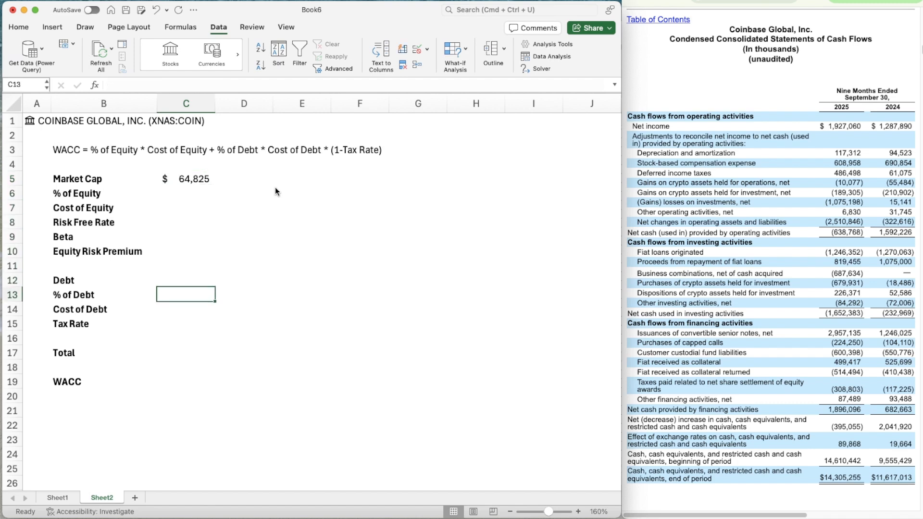
key("Up")
key("Up")
key("Up")
key("Up")
key("Up")
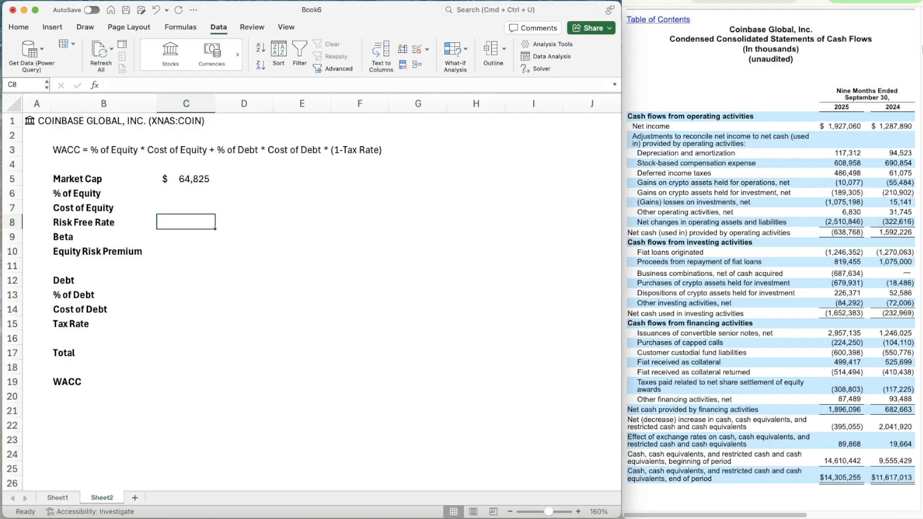
left_click(693, 1)
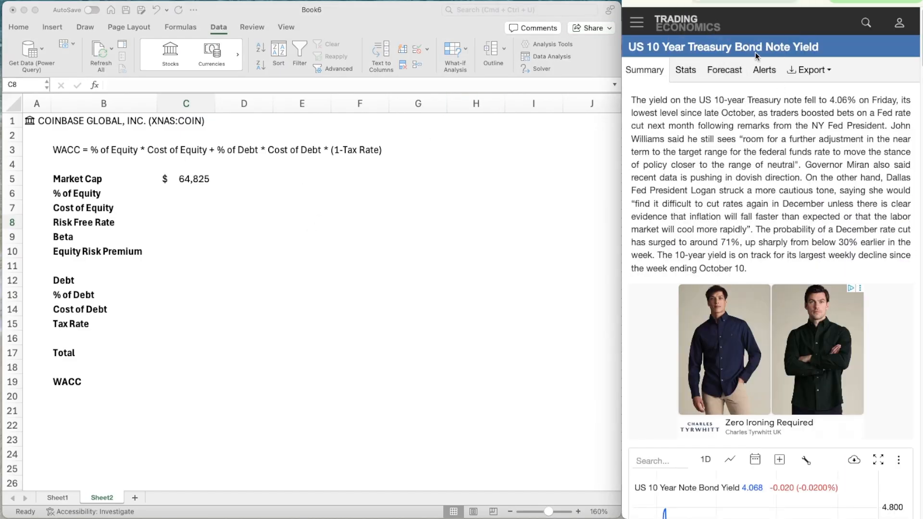
scroll(760, 238, "down", 10)
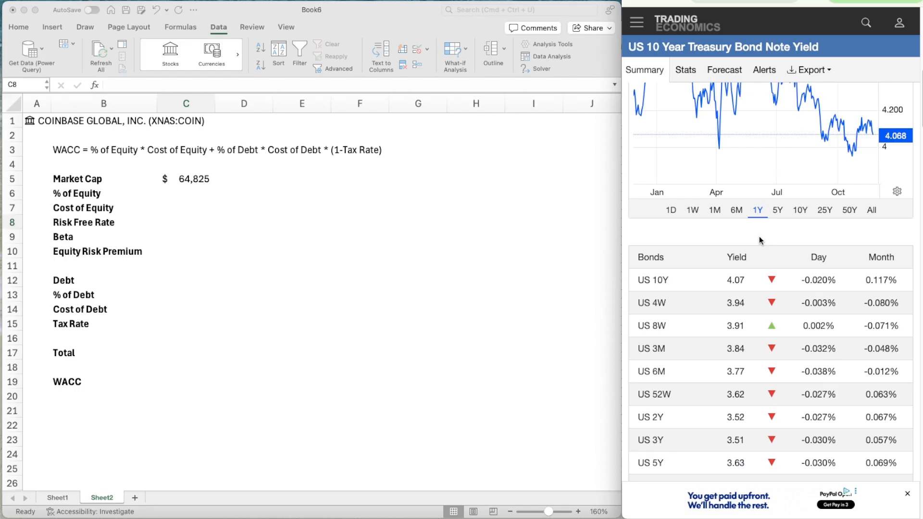
scroll(719, 283, "up", 1)
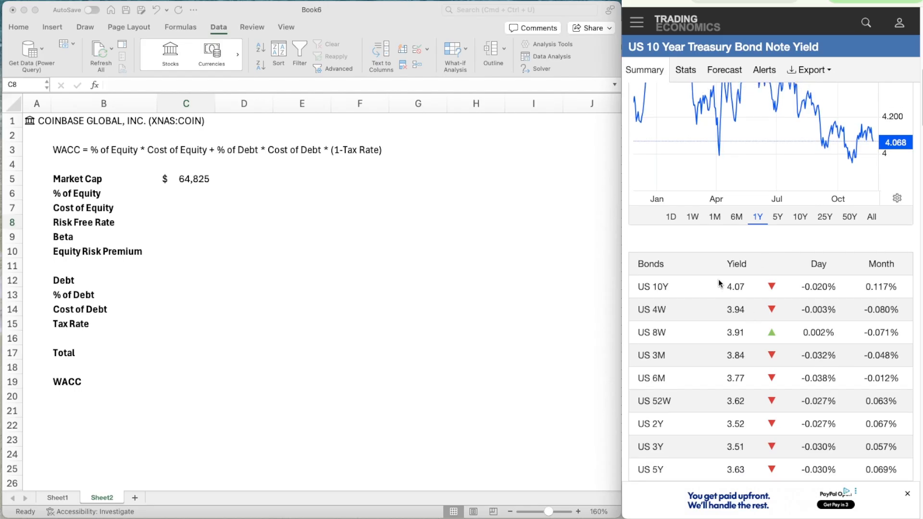
scroll(719, 283, "up", 5)
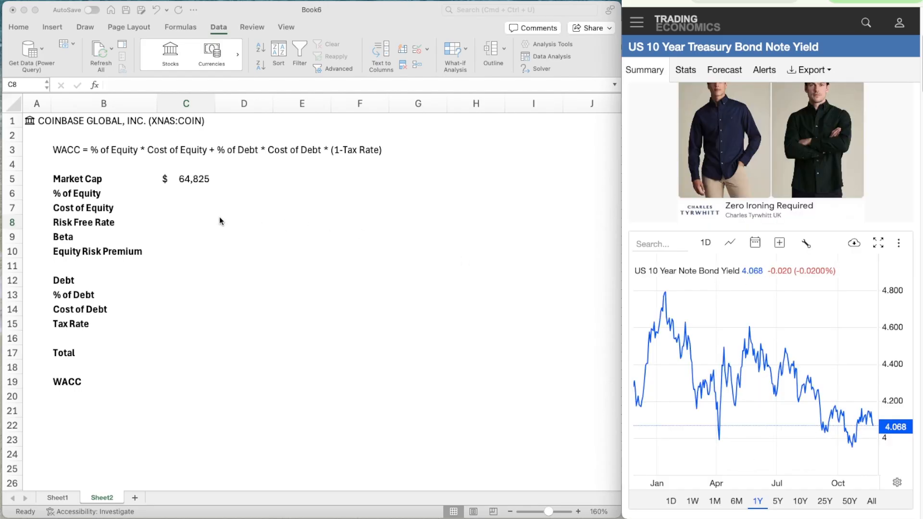
Return to the Excel sheet and enter 4.068% as the Risk Free Rate in C8
left_click(183, 207)
left_click(179, 213)
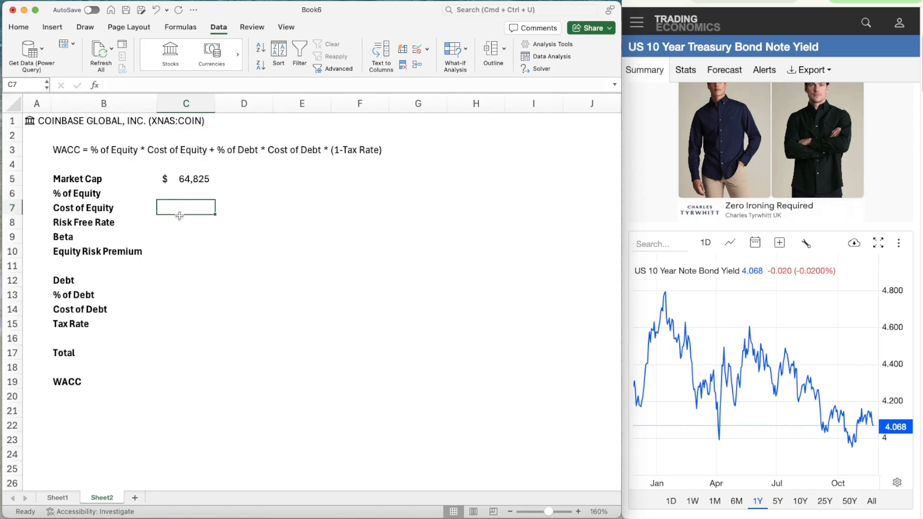
left_click(180, 217)
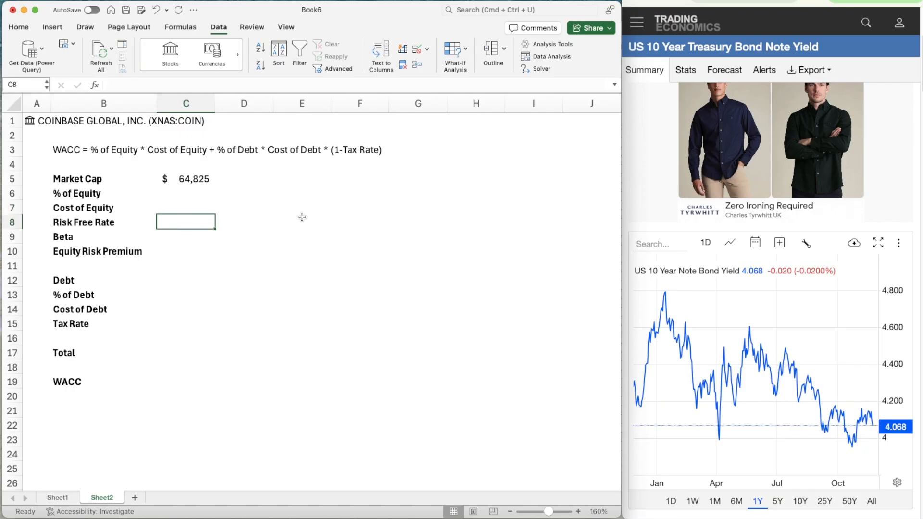
type("4.9")
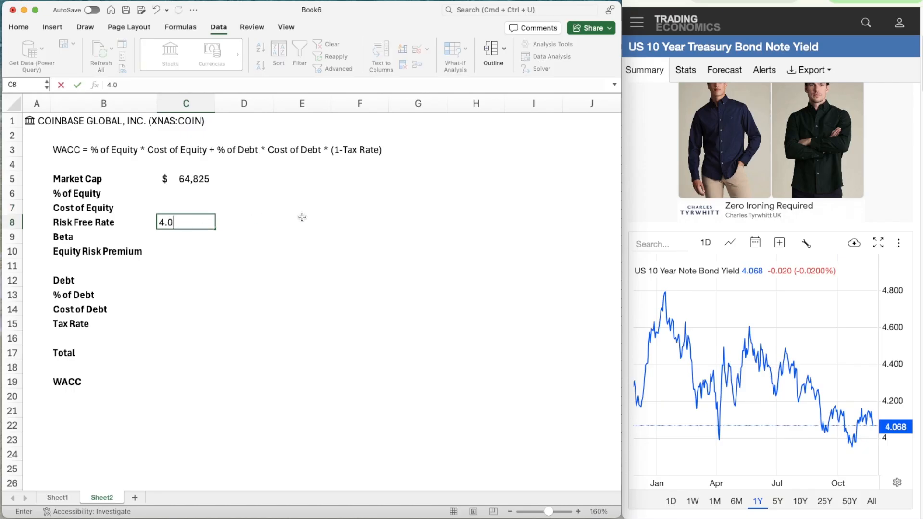
type("68%")
key("Return")
Indent the Risk Free Rate, Beta and Equity Risk Premium labels in B8:B10 by one level beneath Cost of Equity
key("Left")
key("Up")
key("shift+Down")
key("shift+Down")
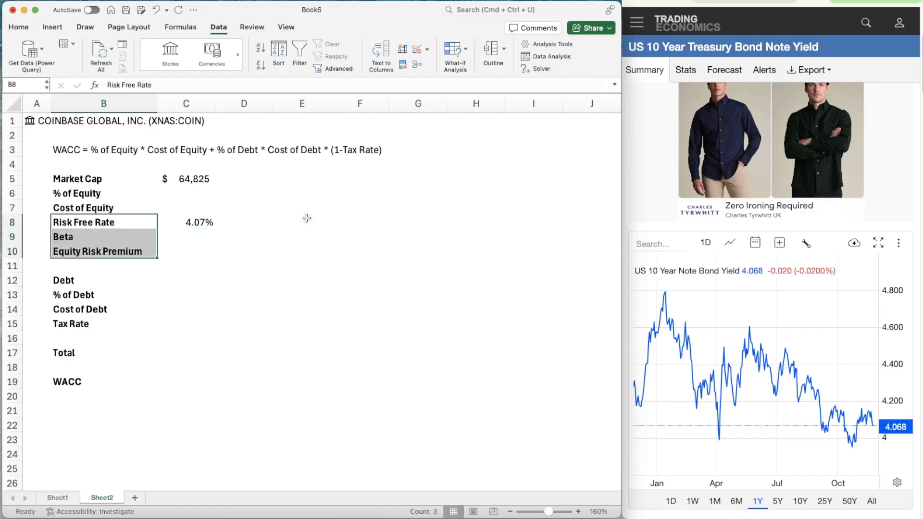
left_click(12, 27)
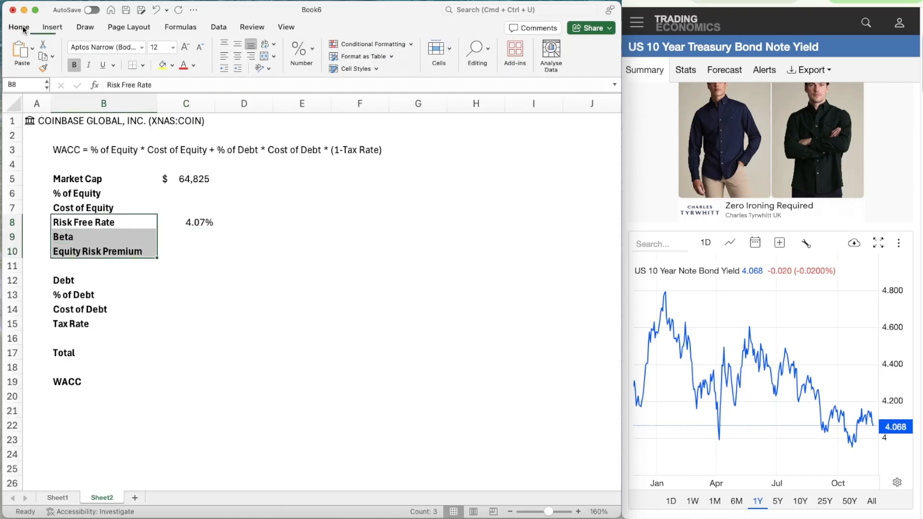
left_click(234, 69)
Select the Debt value cell C12, switch to the Coinbase filing in the browser and find the debt lines on the September 30, 2025 balance sheet
left_click(185, 236)
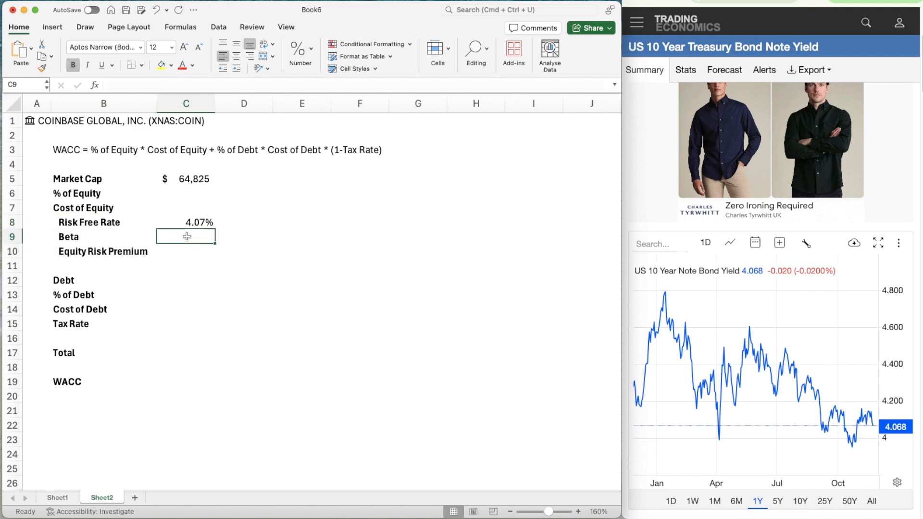
key("Down")
key("Down")
key("Down")
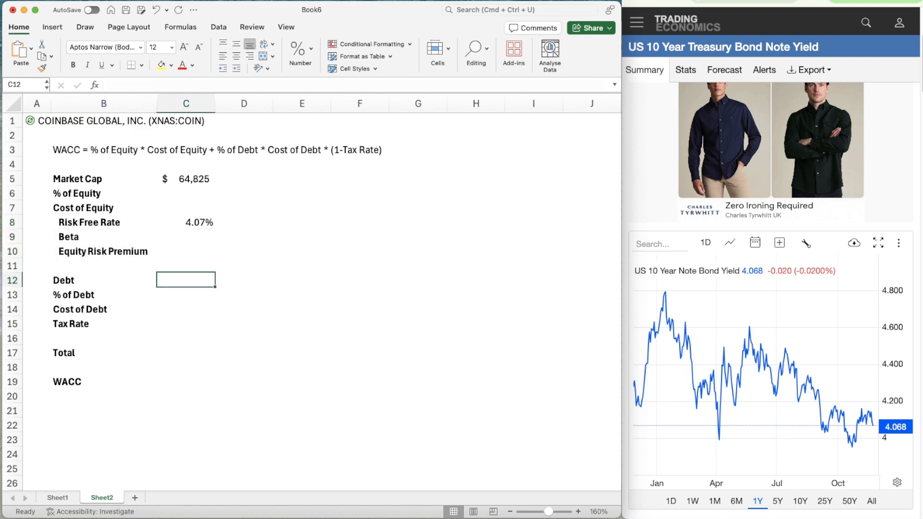
key("super+Tab")
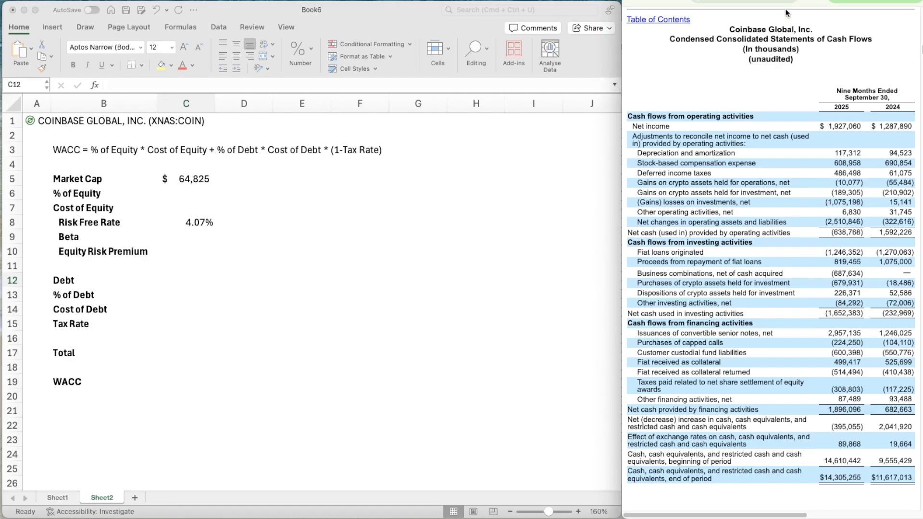
scroll(781, 141, "down", 15)
scroll(780, 141, "up", 20)
scroll(781, 143, "up", 20)
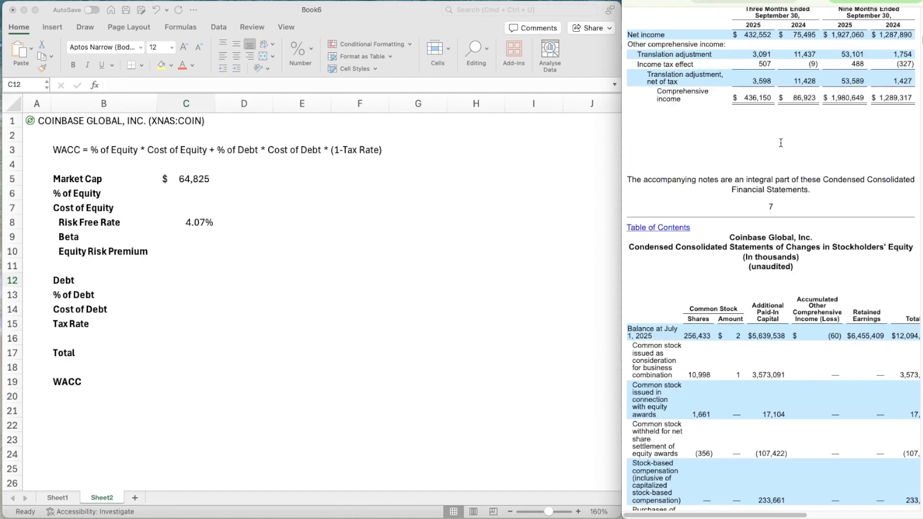
scroll(780, 142, "up", 10)
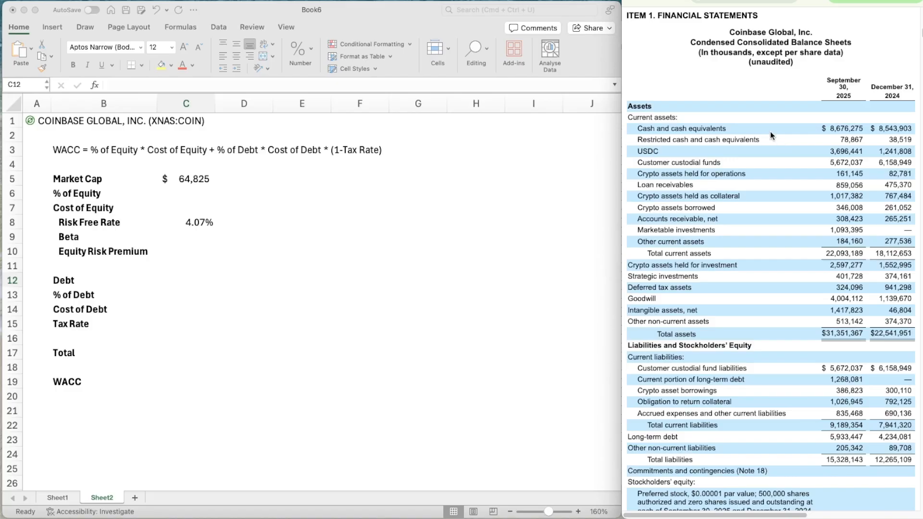
scroll(773, 276, "down", 3)
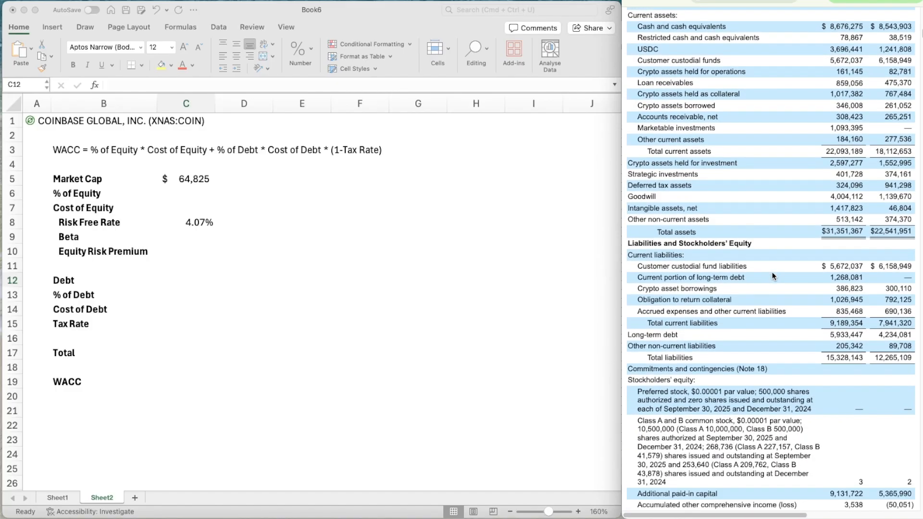
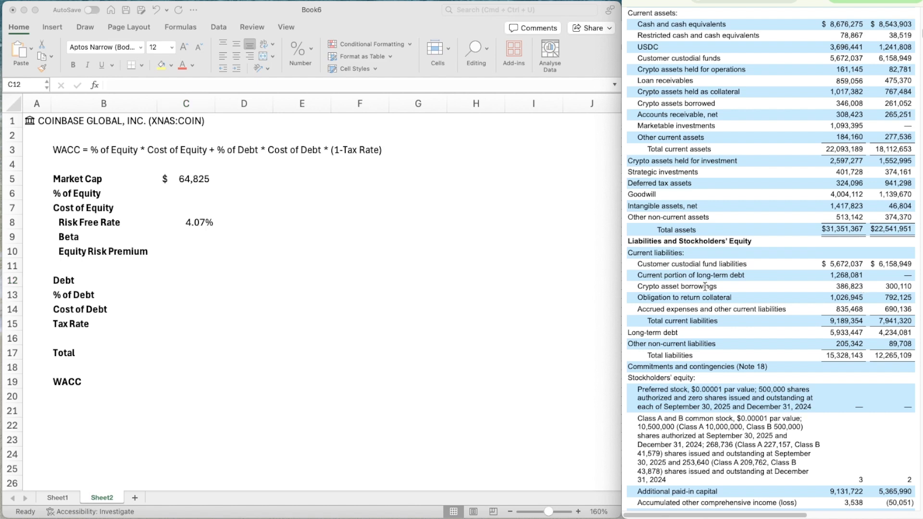
Enter the Debt value in C12 as the sum of current and long-term debt in millions, =1268.081+5933.447
left_click(201, 276)
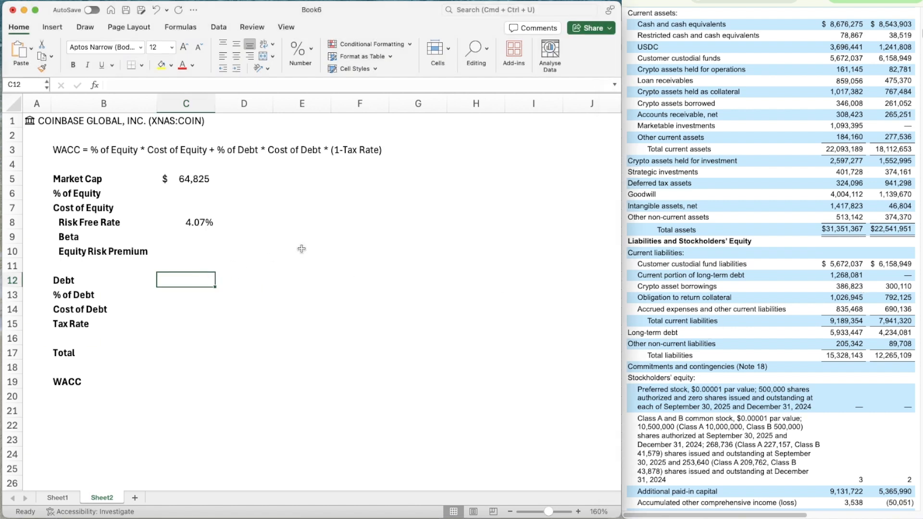
type("=")
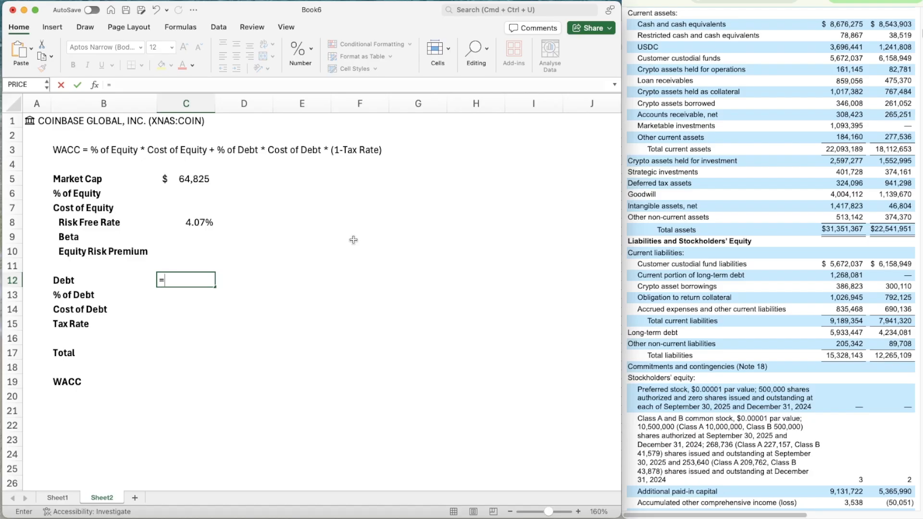
type("1268")
type(".081")
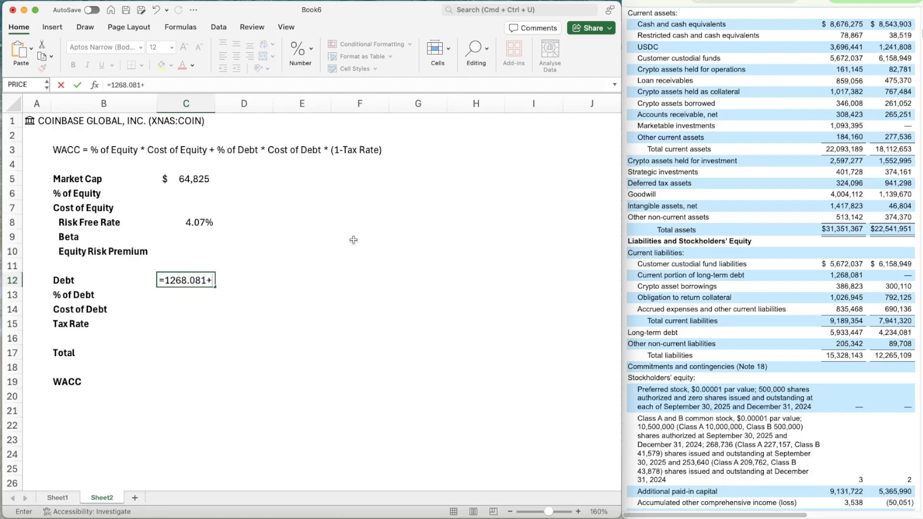
type("+5933.447")
key("Return")
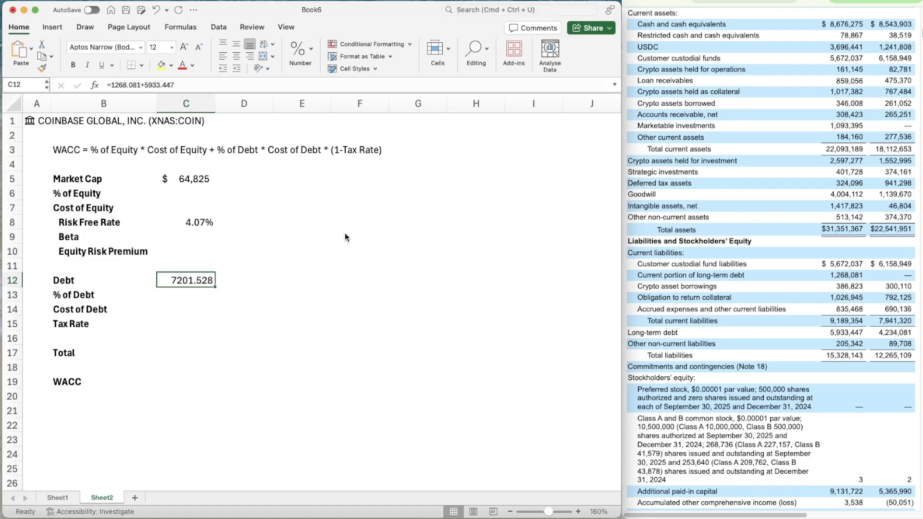
Format the Debt value as a number with 0 decimal places, a thousands separator and negatives in black parentheses
key("super+1")
left_click(435, 50)
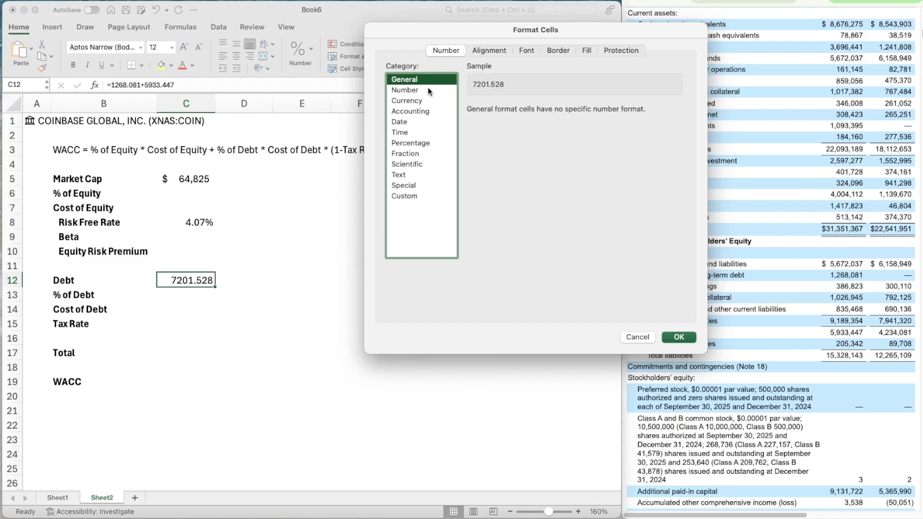
left_click(404, 90)
left_click(550, 113)
left_click(550, 113)
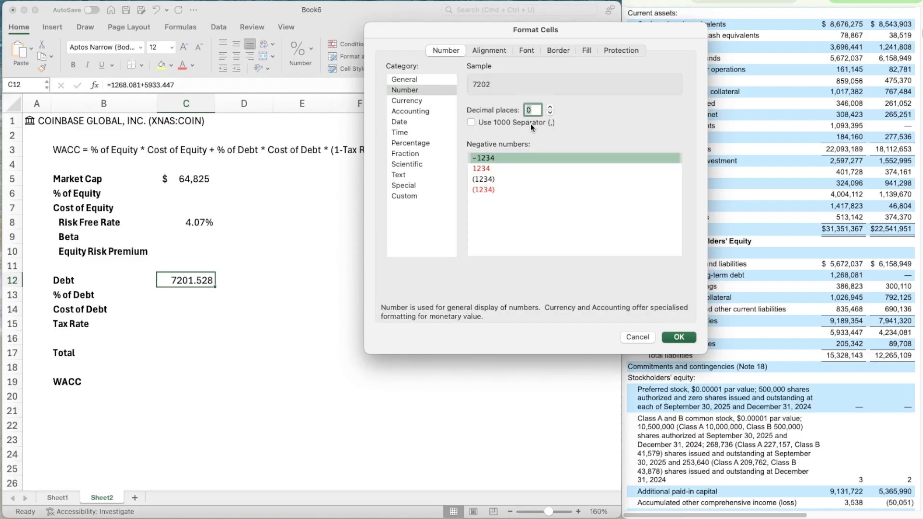
left_click(531, 124)
left_click(529, 179)
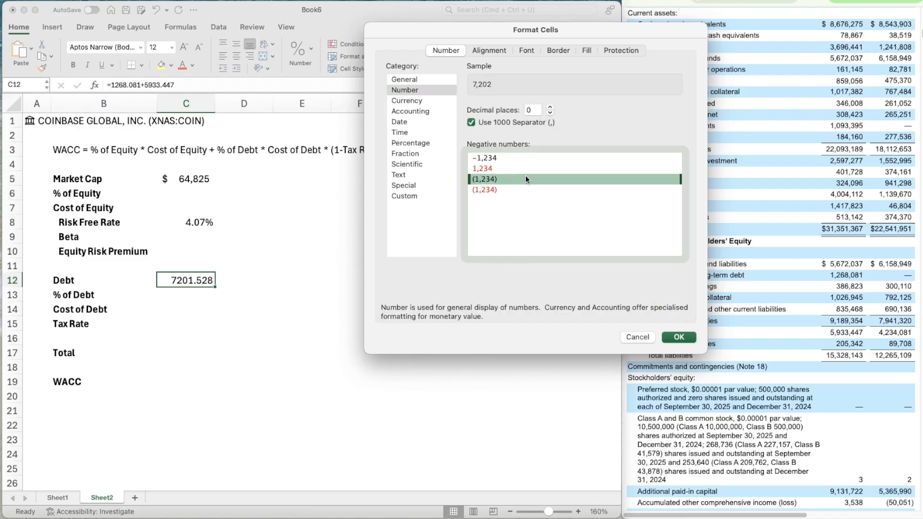
left_click(679, 338)
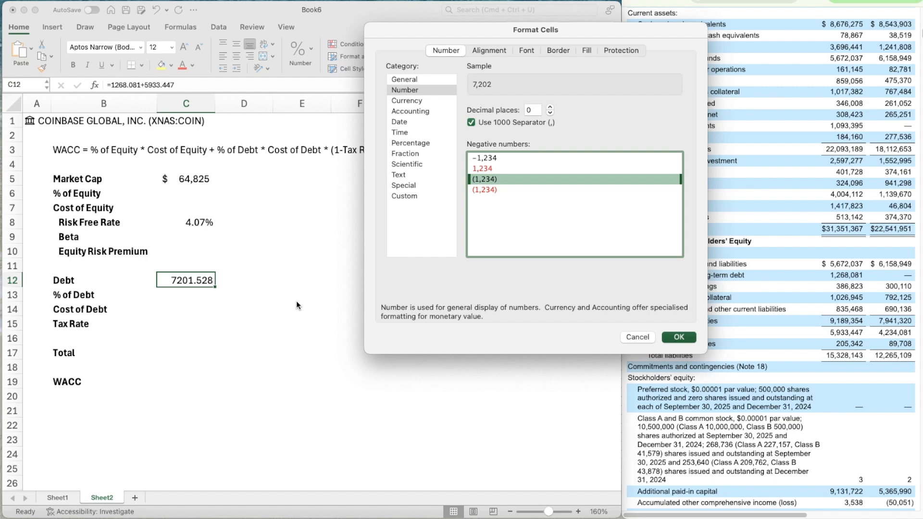
Calculate the Total in C17 by summing Debt and Market Cap with =SUM(C12,C5)
key("Right")
key("Down")
key("Down")
key("Down")
key("Left")
key("Left")
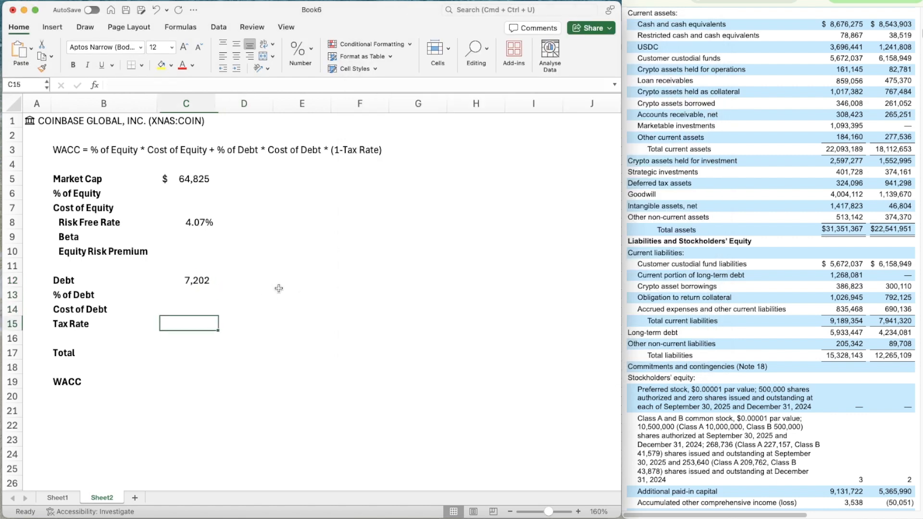
key("Down")
key("Right")
key("Down")
type("=SUM(")
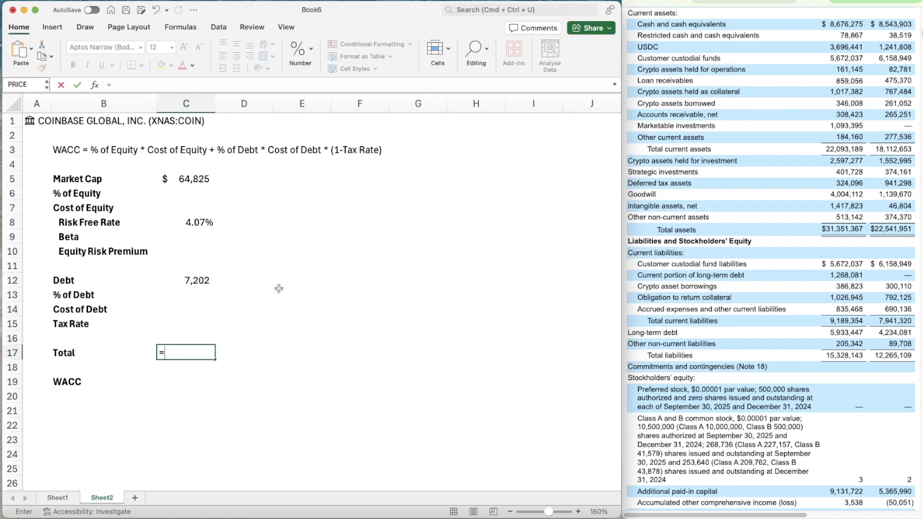
key("Up")
key("Up")
key("Up")
key("Up")
key("Up")
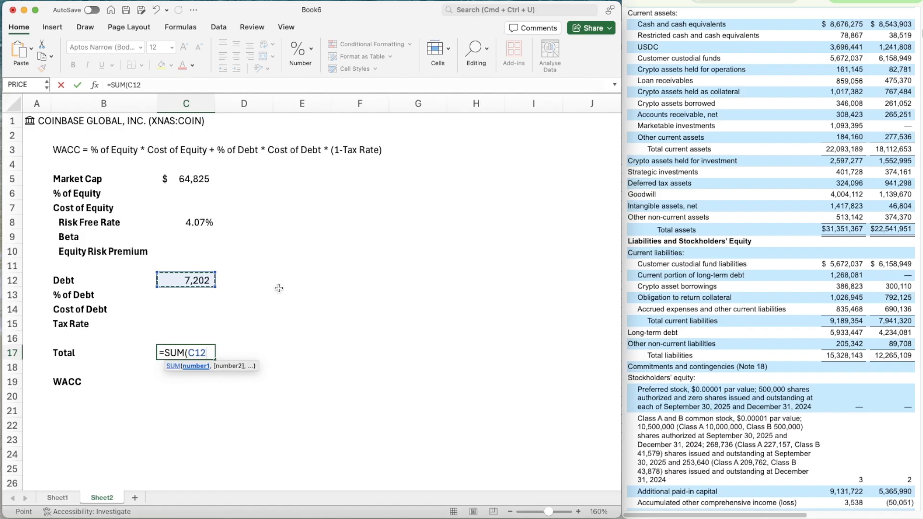
type(",")
key("Up")
key("Up")
key("Up")
key("Up")
key("Up")
key("Up")
key("Up")
key("Up")
key("Up")
key("Up")
key("Up")
key("Up")
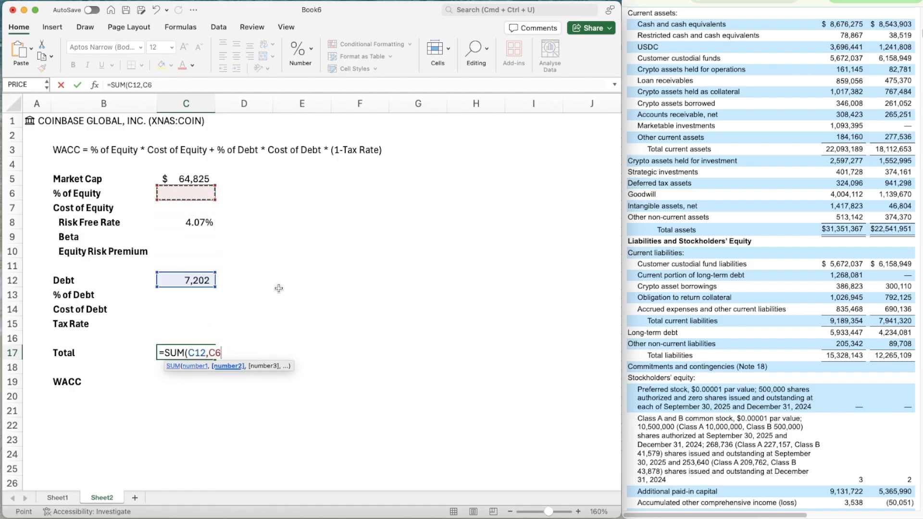
type(")")
key("Return")
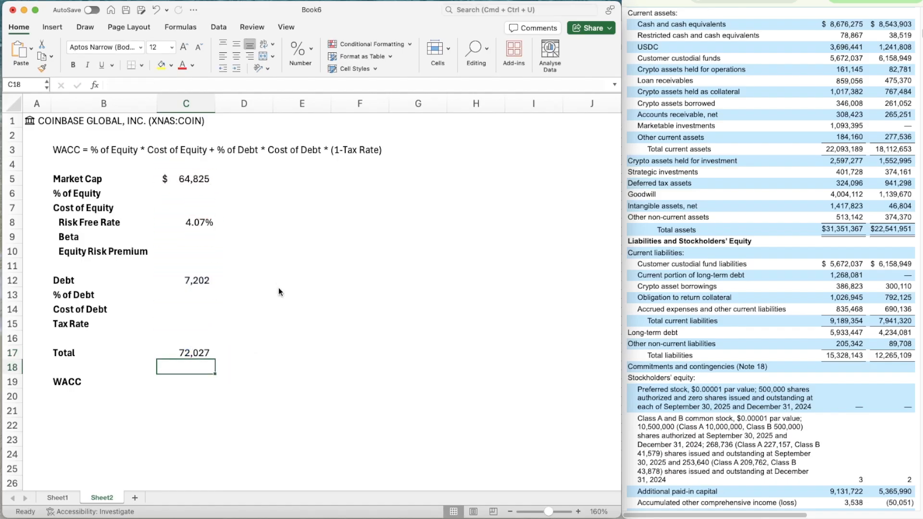
Calculate the % of Equity in C6 as Market Cap divided by Total, =C5/C17
key("Up")
key("Up")
key("Up")
key("Up")
key("Up")
key("Up")
key("Up")
key("Up")
key("Up")
key("Up")
key("Up")
key("Up")
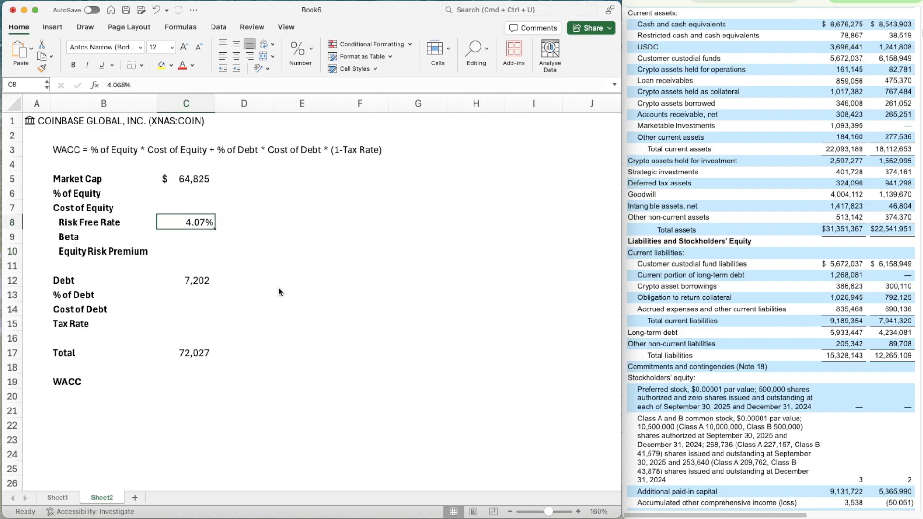
type("=")
key("Up")
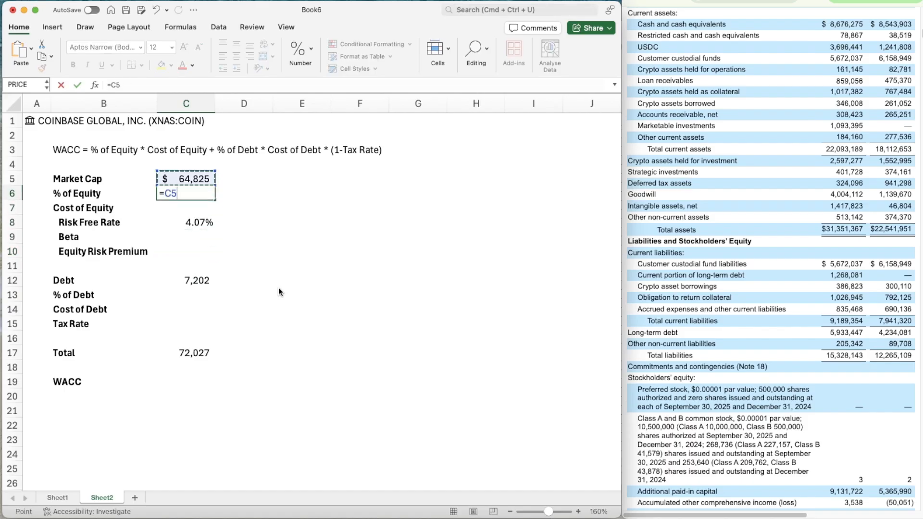
type("/")
left_click(199, 353)
key("Return")
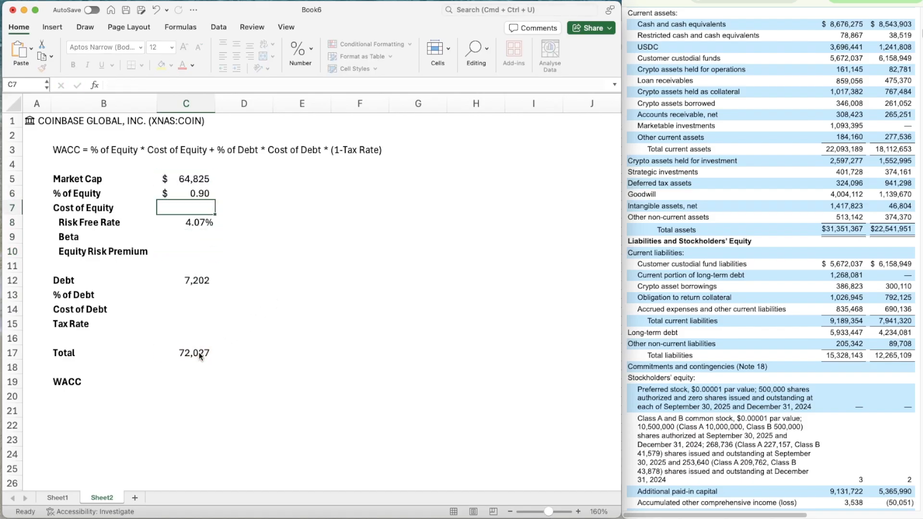
Copy the percentage format of the Risk Free Rate value onto the % of Equity value
key("Up")
key("Down")
key("Down")
left_click(42, 68)
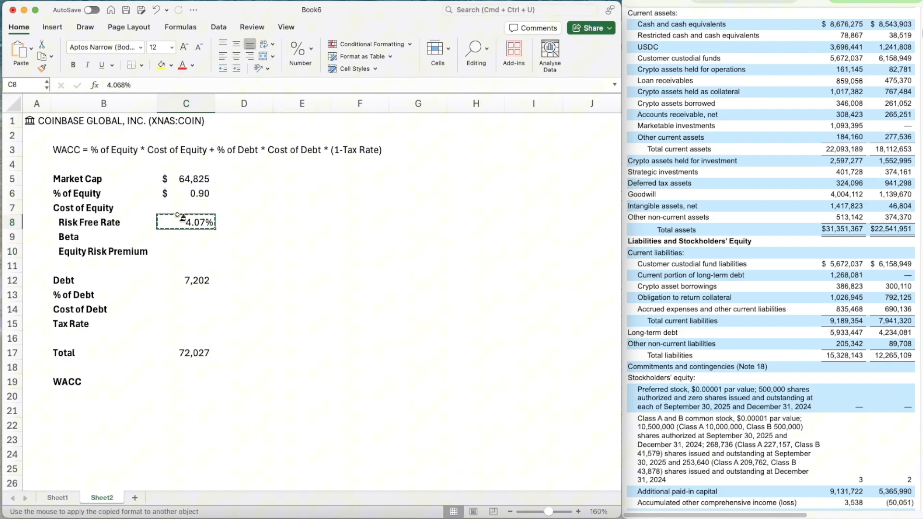
left_click(196, 196)
Calculate the % of Debt in C13 as Debt divided by Total, =C12/C17
key("Down")
key("Down")
key("Down")
key("Down")
key("Down")
key("Down")
key("Down")
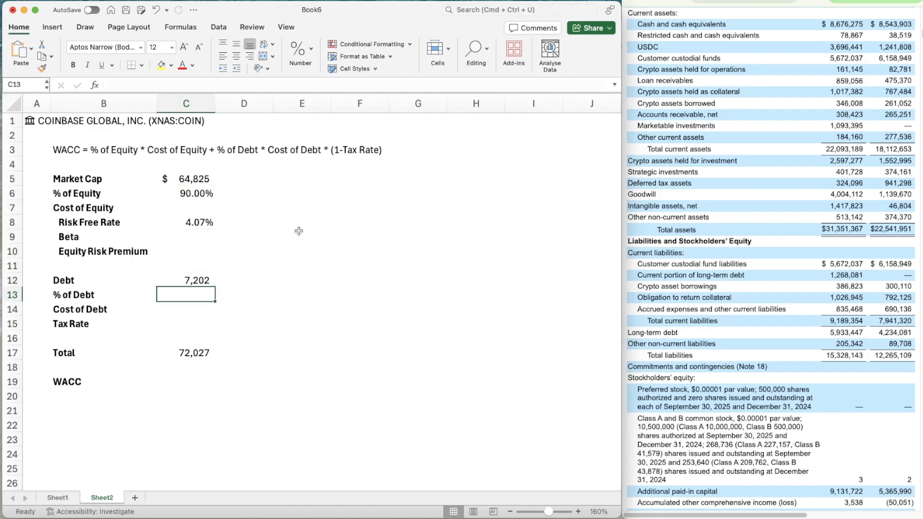
type("=")
key("Up")
type("/")
key("Down")
key("Down")
key("Down")
key("Down")
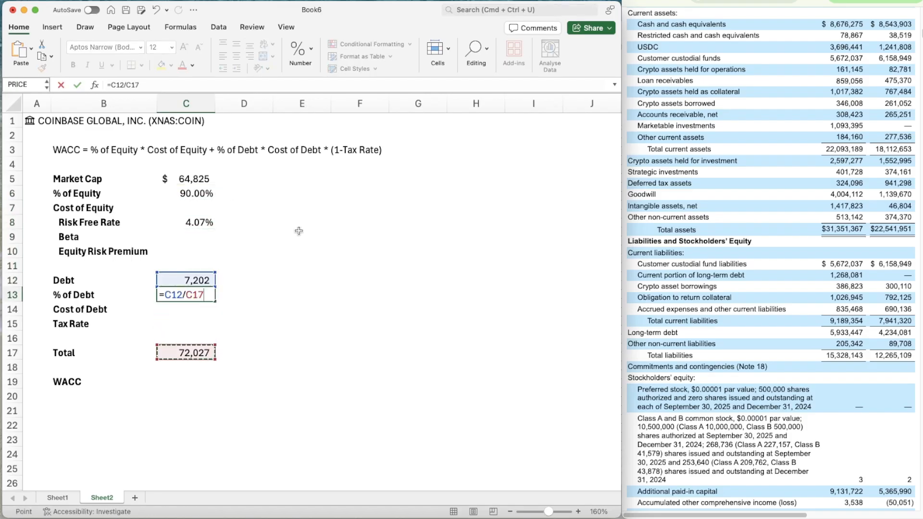
key("Return")
Copy the percentage format of the % of Equity value onto the % of Debt value
left_click(199, 195)
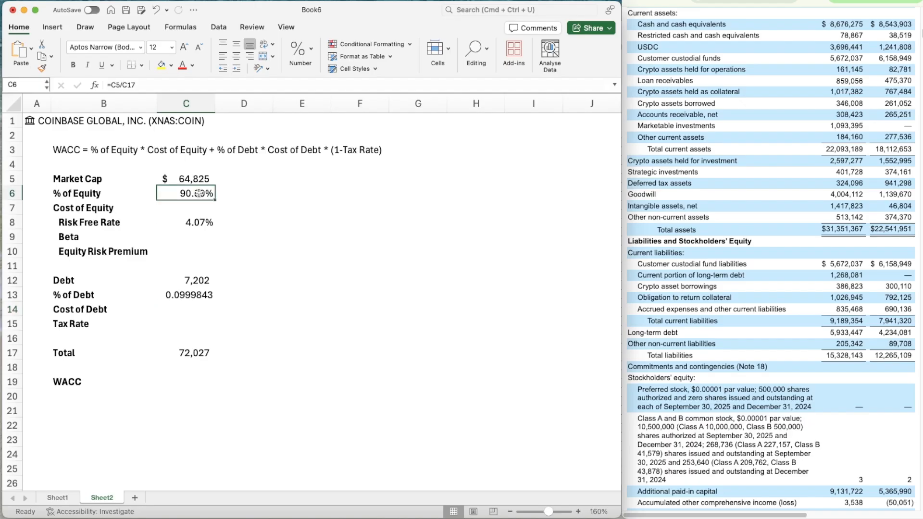
key("super+shift+c")
left_click(201, 295)
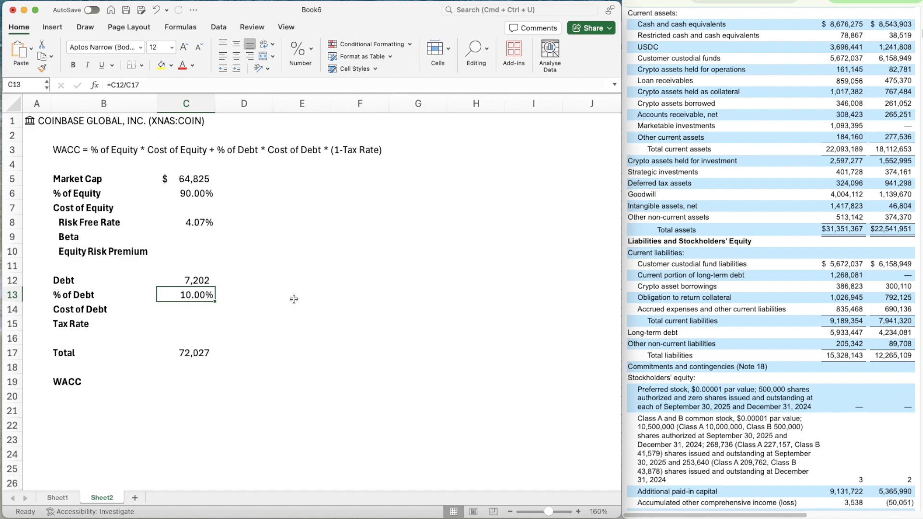
key("Down")
key("Up")
key("Up")
key("Up")
key("Up")
key("Up")
key("Up")
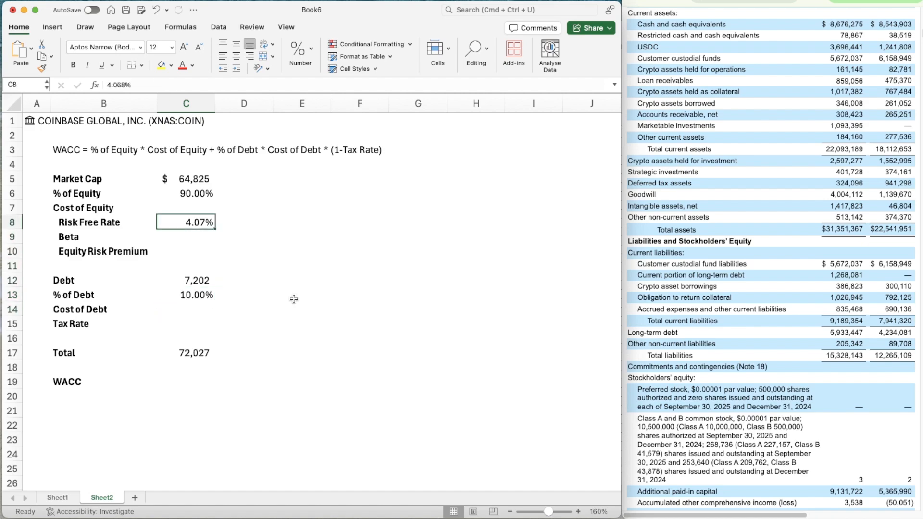
key("Down")
key("Down")
key("Down")
key("Down")
key("Down")
key("Down")
key("Down")
key("Up")
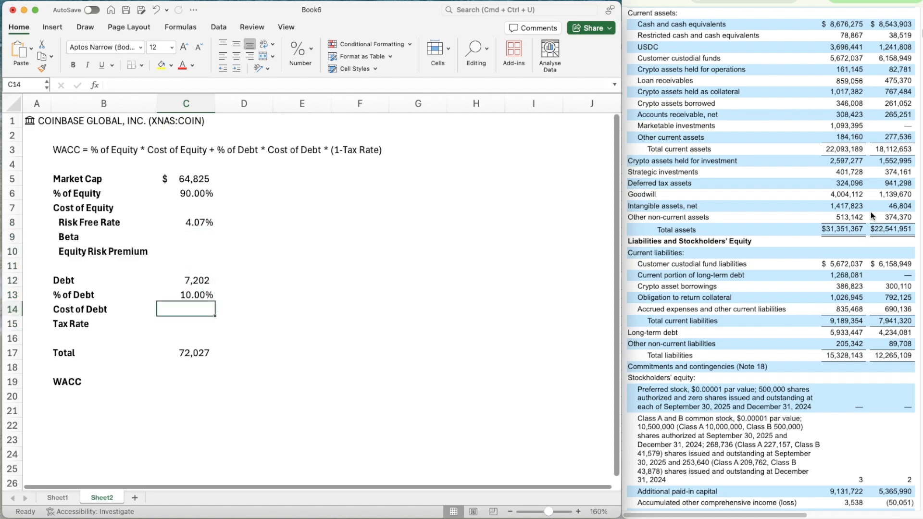
Find the nine-month 2025 interest expense in the filing's Statements of Operations and annualize it in F13 with =(62.820/3)*4
scroll(873, 216, "up", 20)
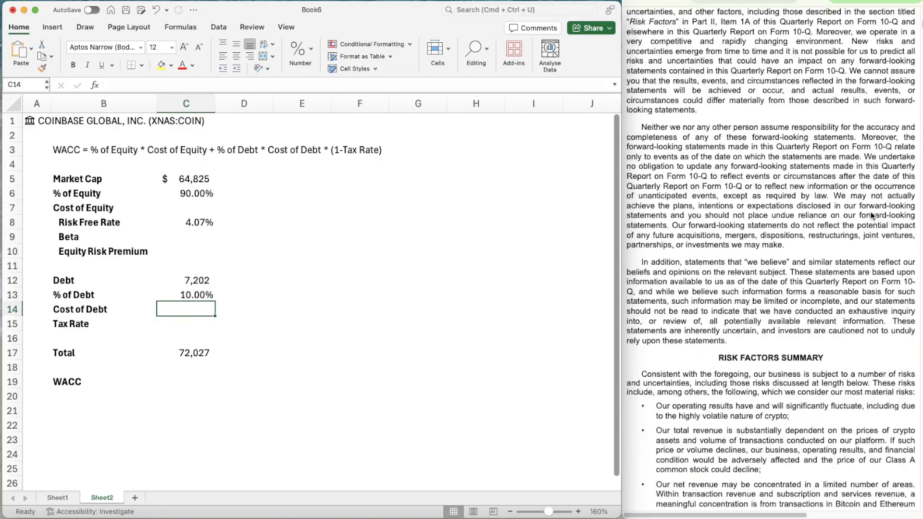
scroll(870, 211, "up", 15)
scroll(870, 211, "down", 15)
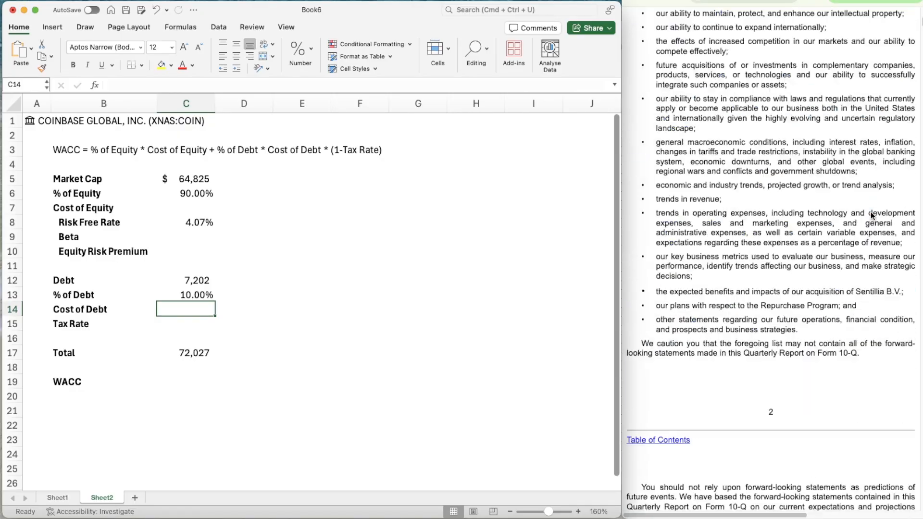
scroll(871, 215, "down", 20)
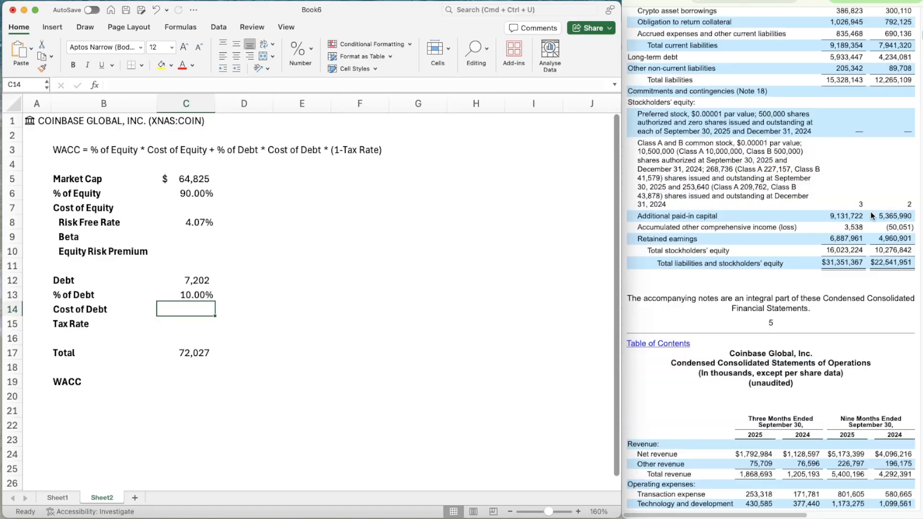
scroll(870, 212, "down", 10)
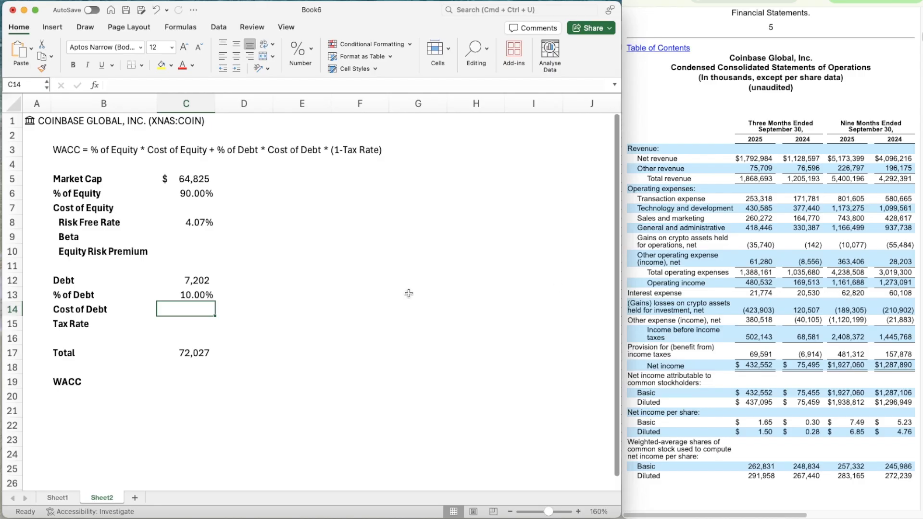
left_click(353, 304)
left_click(358, 290)
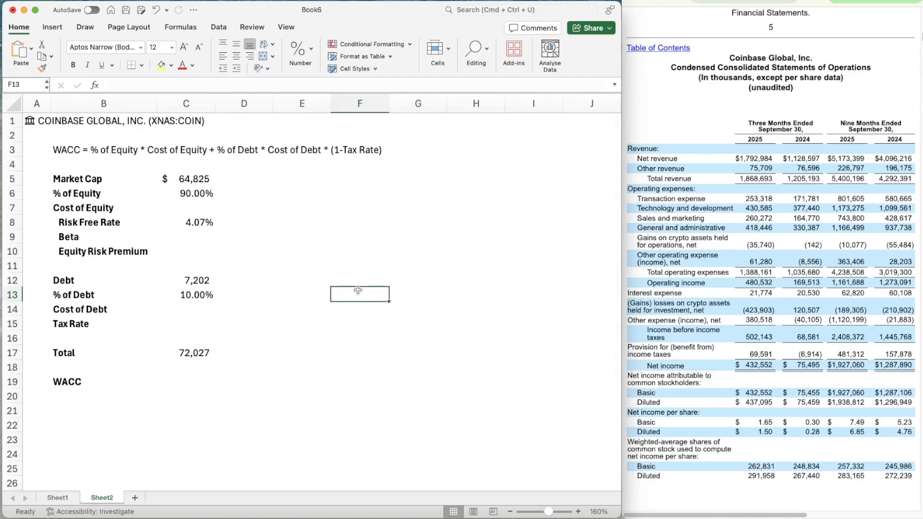
type("=62")
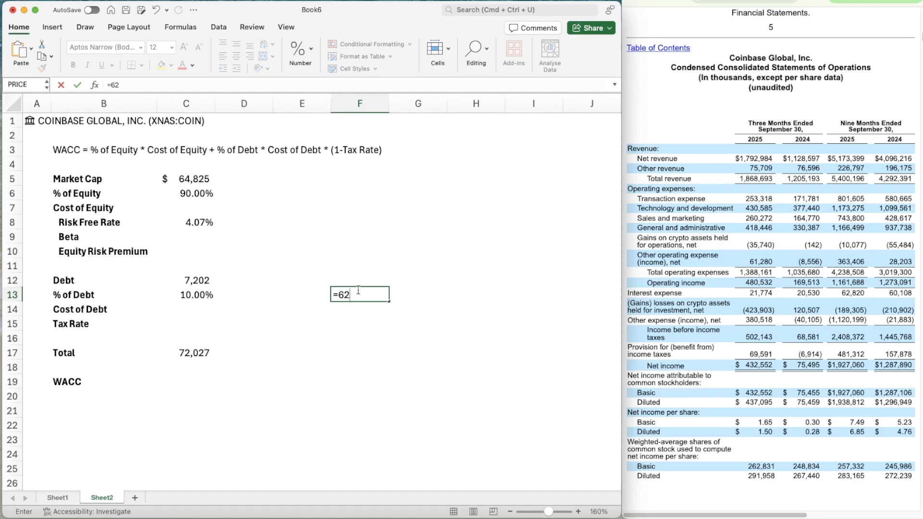
type("820")
left_click(351, 294)
type(".")
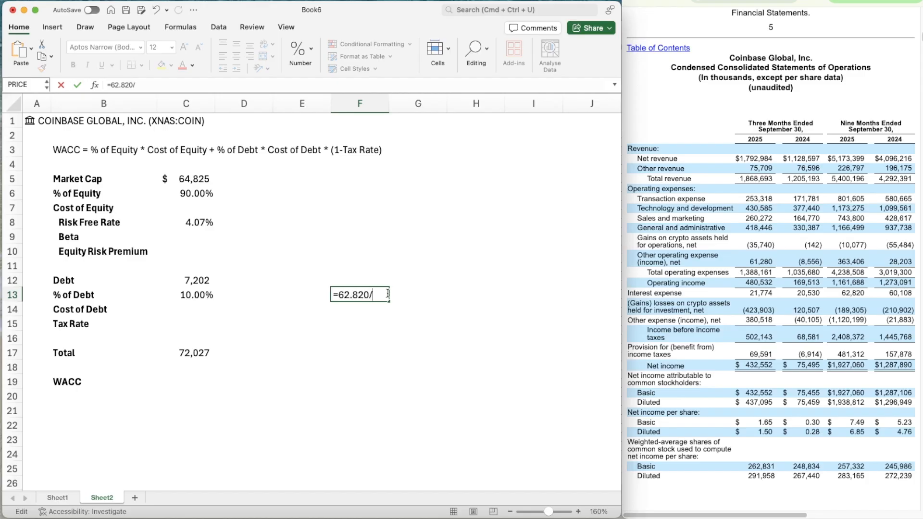
type("*4")
type("(")
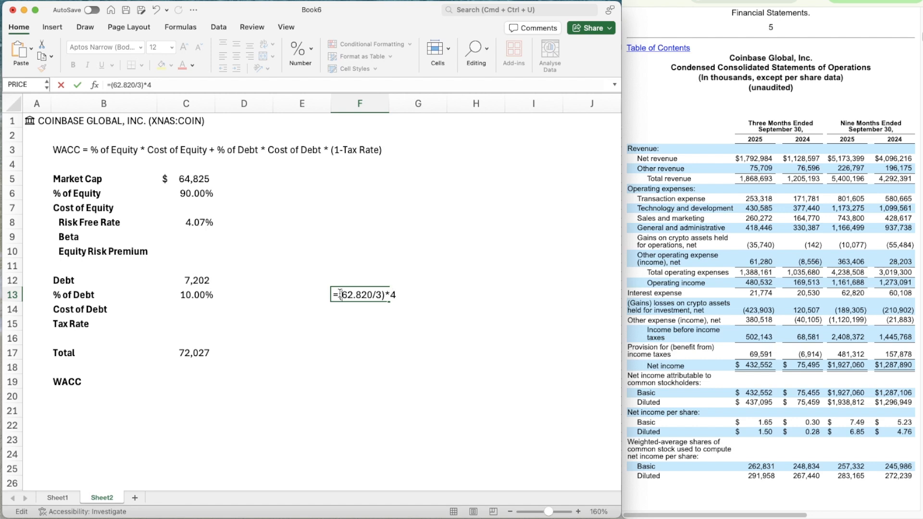
key("Return")
Calculate the Cost of Debt in C14 as annualized interest expense divided by Debt, =83.76/C12
key("Up")
key("Left")
key("Left")
key("Left")
key("Down")
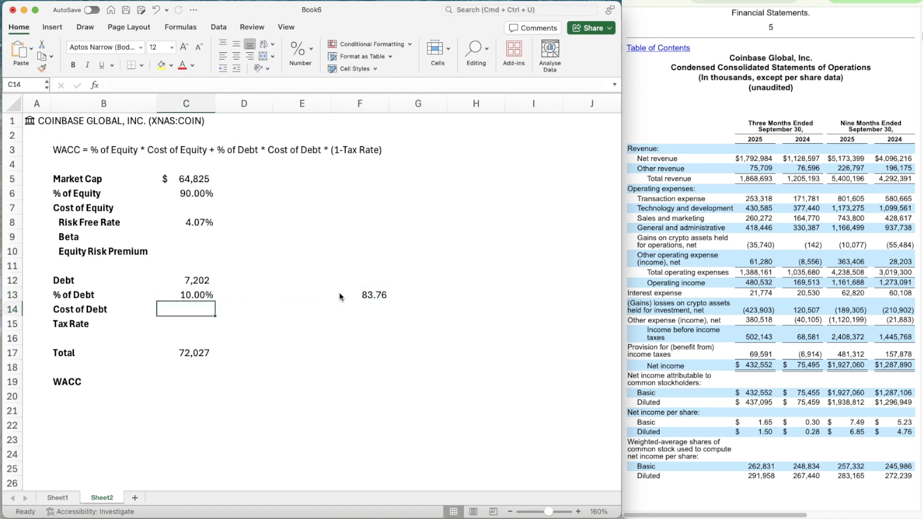
type("=")
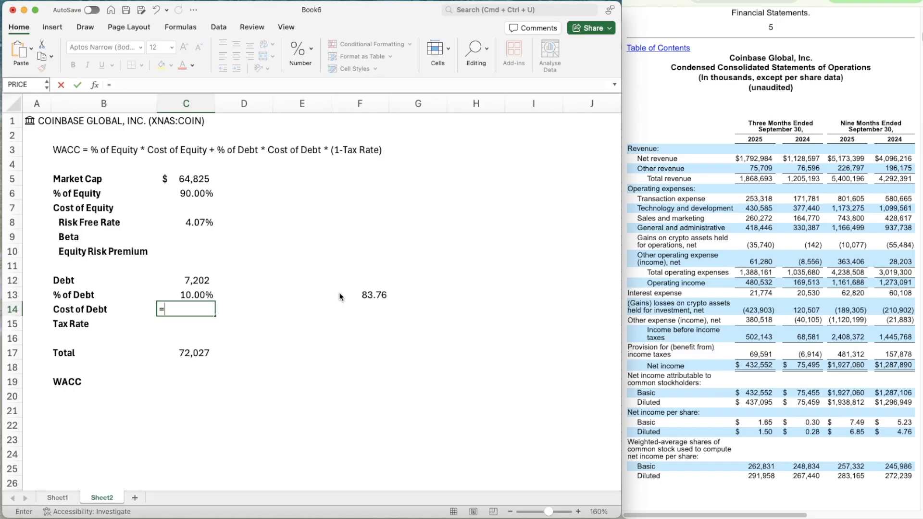
type("83.76*")
key("Up")
key("Up")
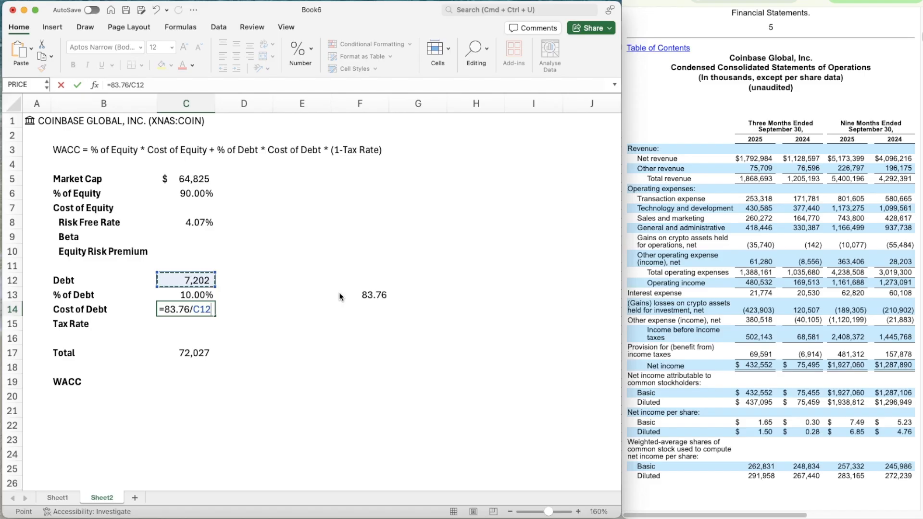
key("Return")
Copy the percentage format of the % of Debt value onto the Cost of Debt value in C14
key("Up")
Clear the annualized interest expense helper calculation from F13
key("Up")
key("shift+super+c")
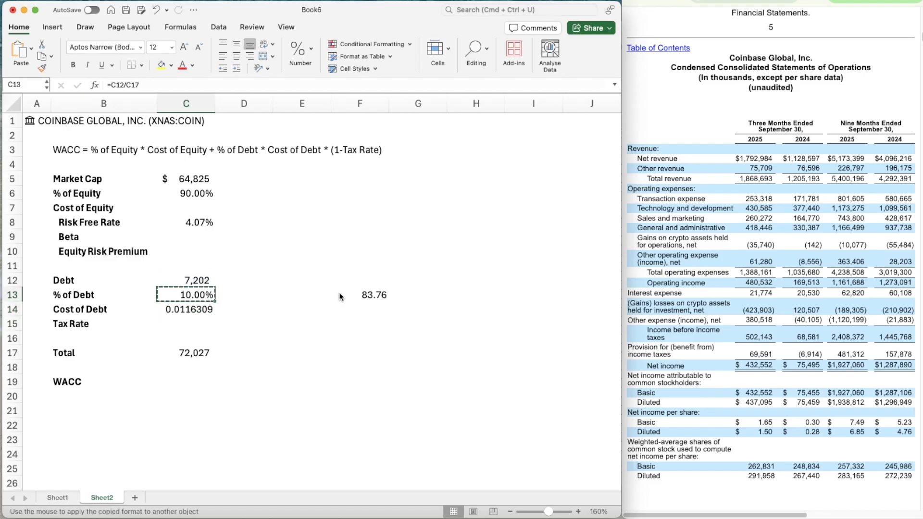
key("Down")
key("shift+super+v")
key("Right")
key("Right")
key("Right")
key("Right")
key("Left")
key("Up")
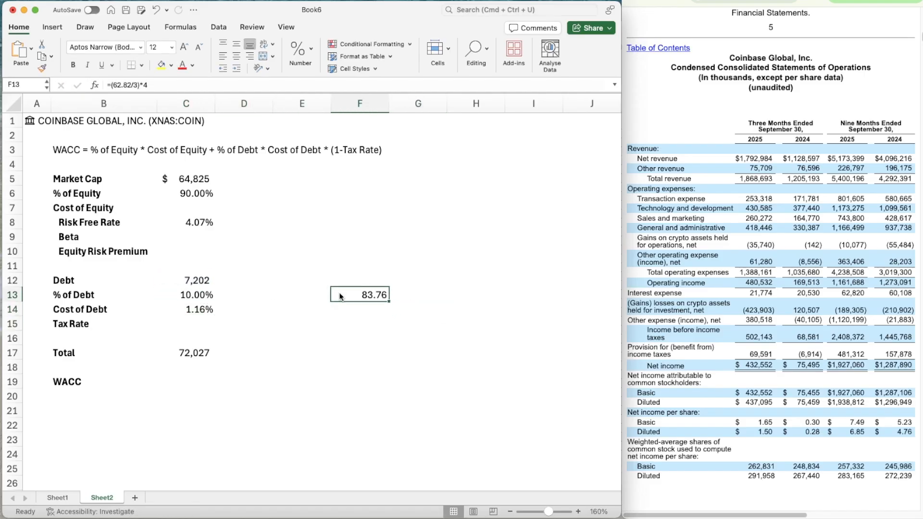
key("Delete")
Enter a Tax Rate of 20% in C15, using the nine-month 2025 effective tax rate from the filing's Income Taxes note
key("Left")
key("Left")
key("Down")
key("Down")
key("Left")
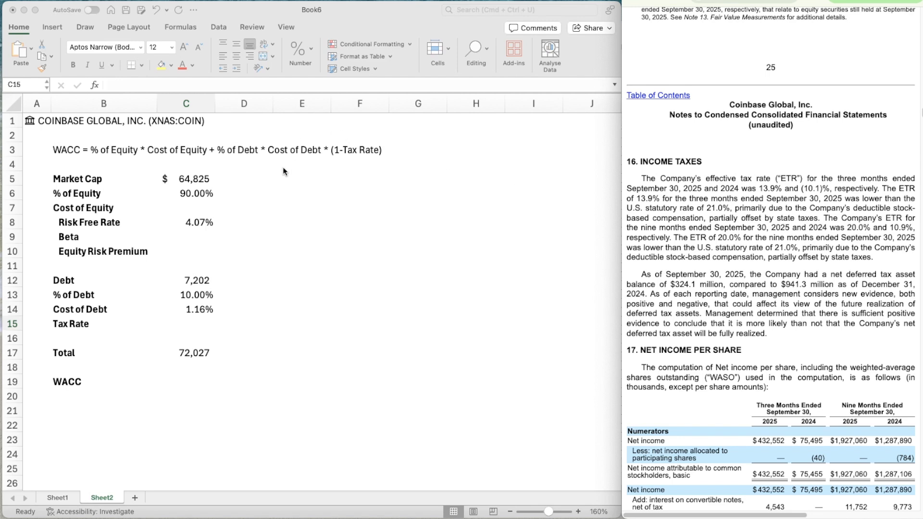
left_click(195, 325)
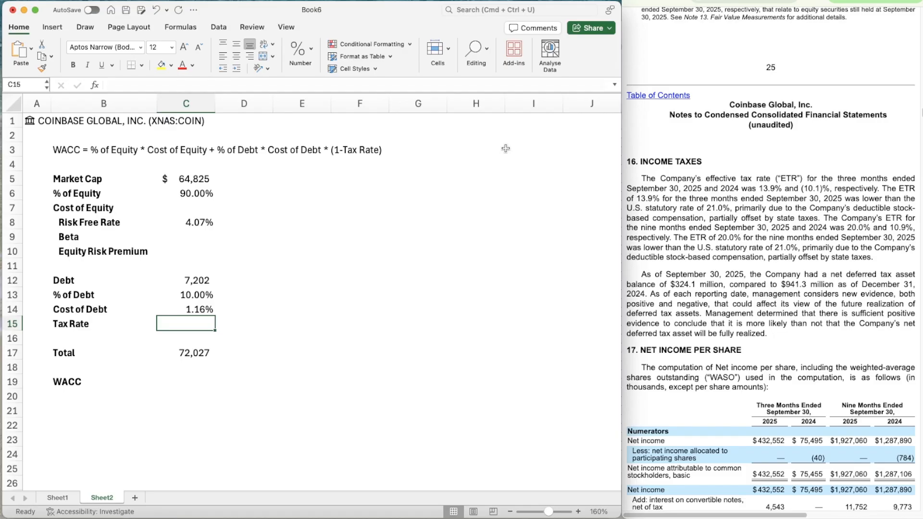
type("20%")
key("Return")
key("Down")
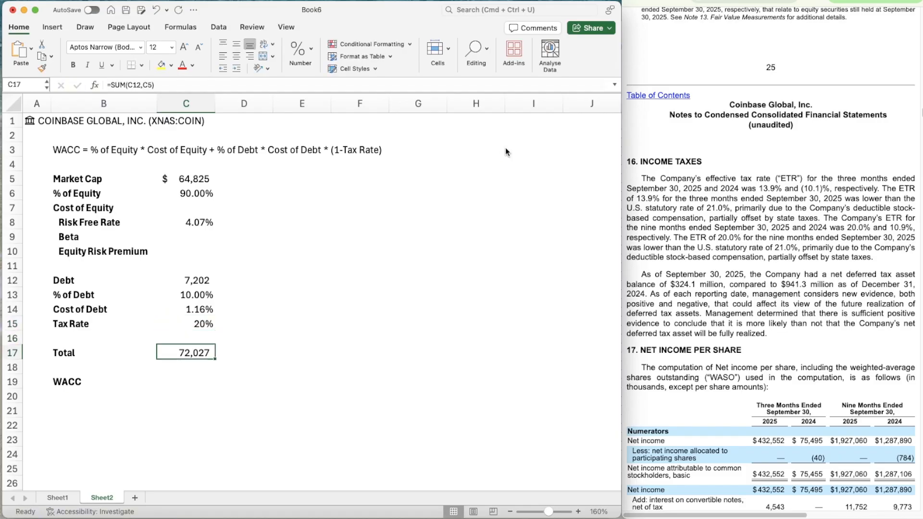
key("Down")
key("Down")
key("Up")
key("Up")
key("Up")
key("Up")
key("Up")
key("Up")
key("Up")
key("Up")
key("Up")
key("Up")
key("Up")
key("Up")
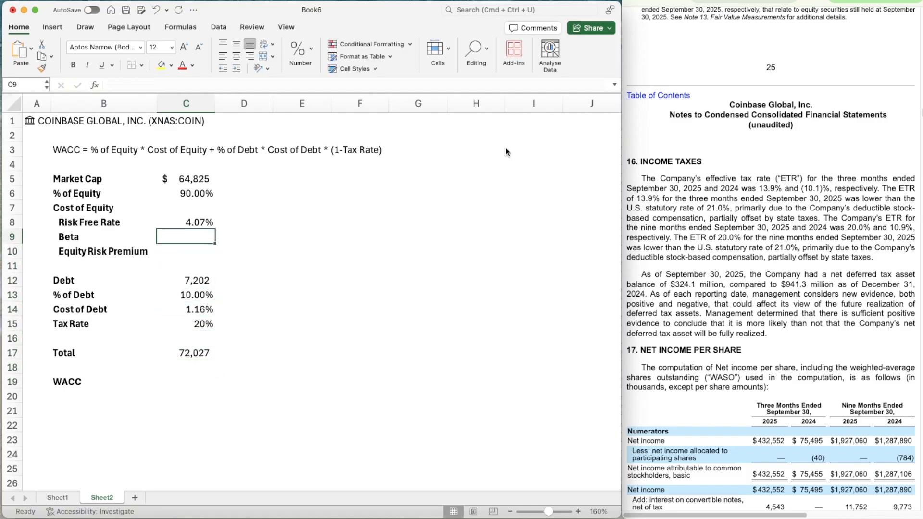
key("Down")
key("Down")
key("Up")
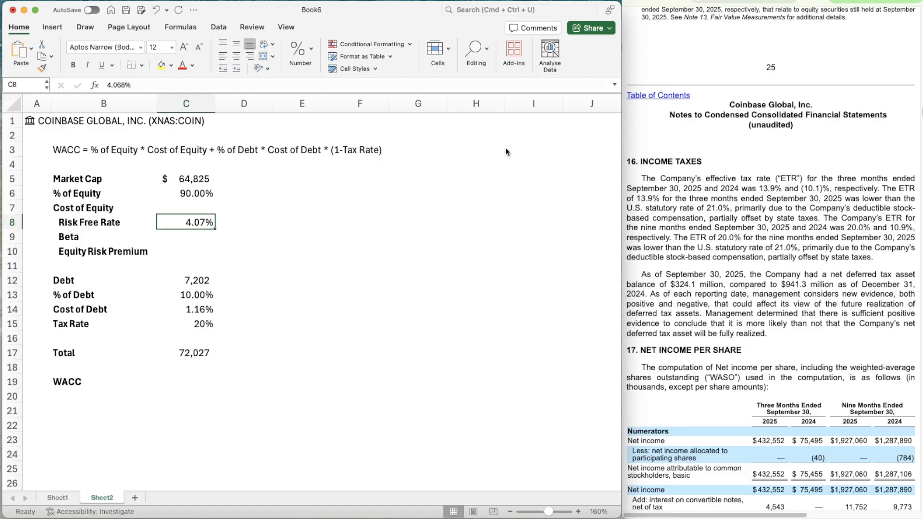
key("Down")
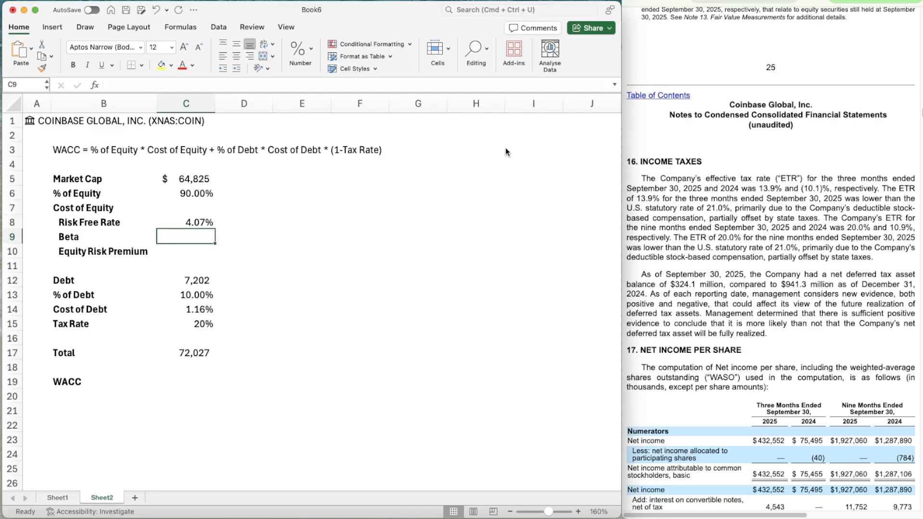
Write the note "Cost of equity = Risk Free Rate + Beta * Equity Risk Premium" in E8 and select it across E8:I8
key("Down")
key("Right")
key("Right")
key("Right")
key("Up")
key("Up")
key("Left")
key("Right")
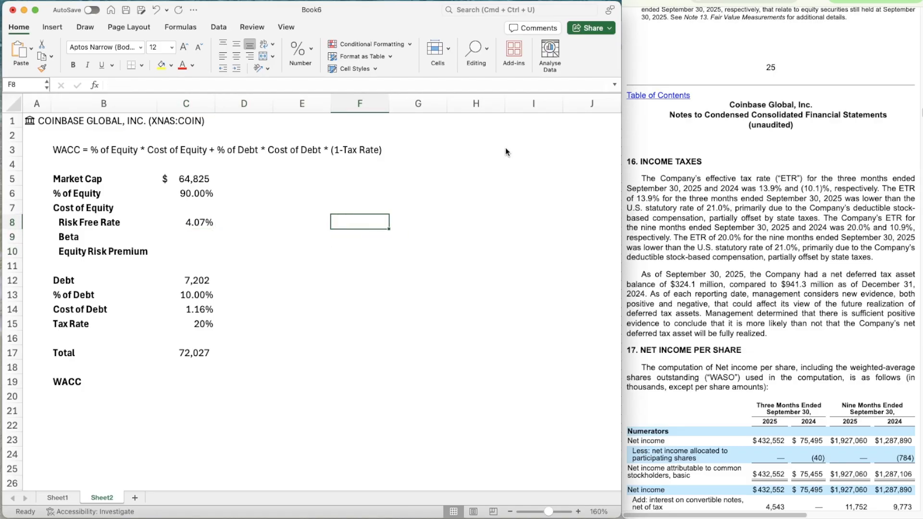
key("Left")
type("Cost of ")
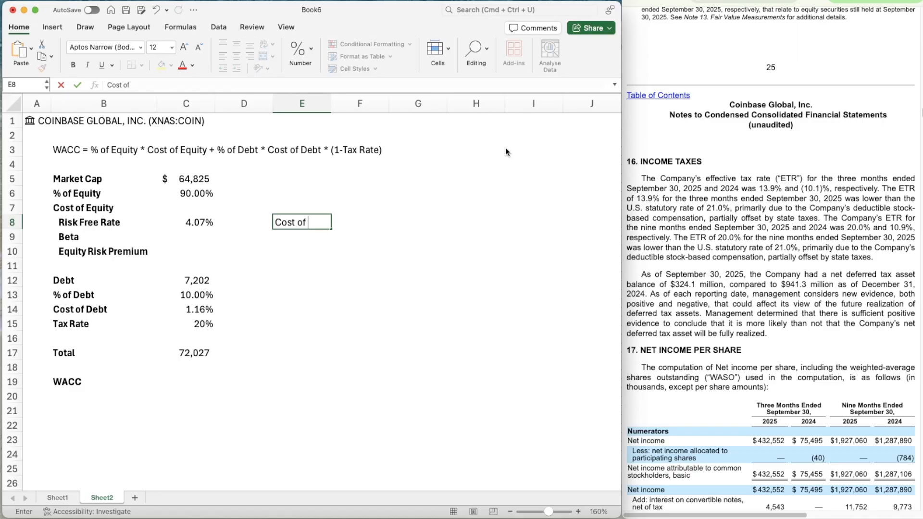
type("equity = Risk ")
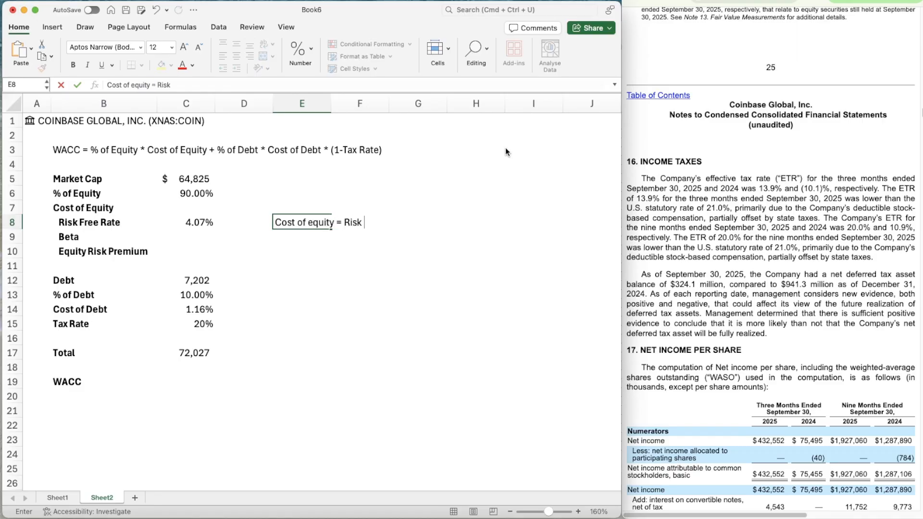
type("Free Rate + Beta (")
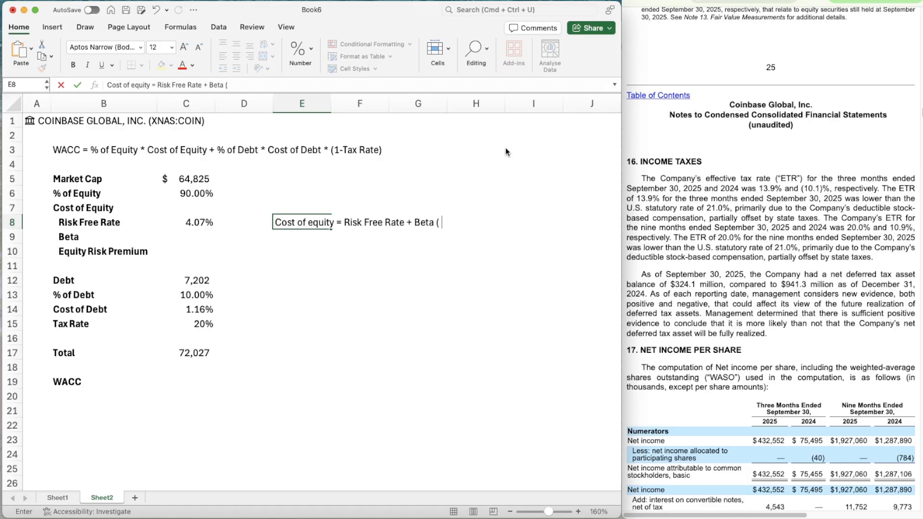
key("BackSpace")
key("BackSpace")
type("* Equity Risk Pre")
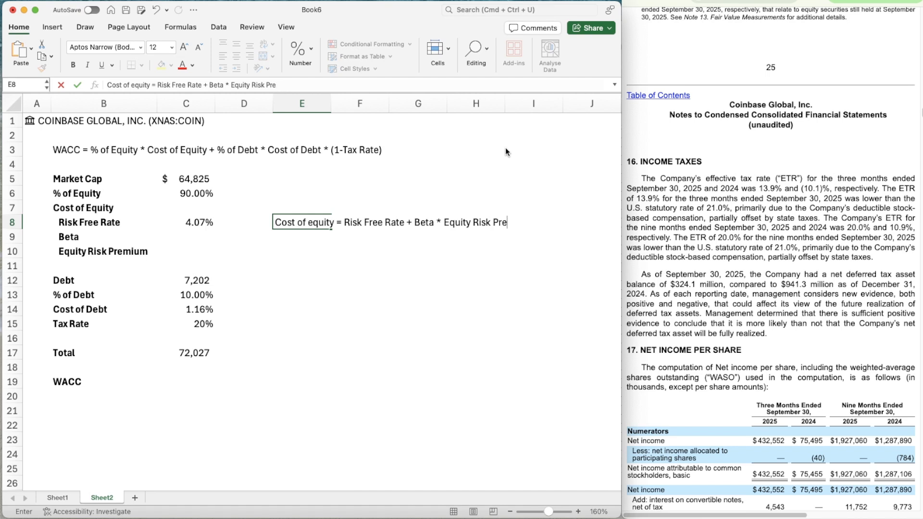
type("mium")
key("Return")
key("Up")
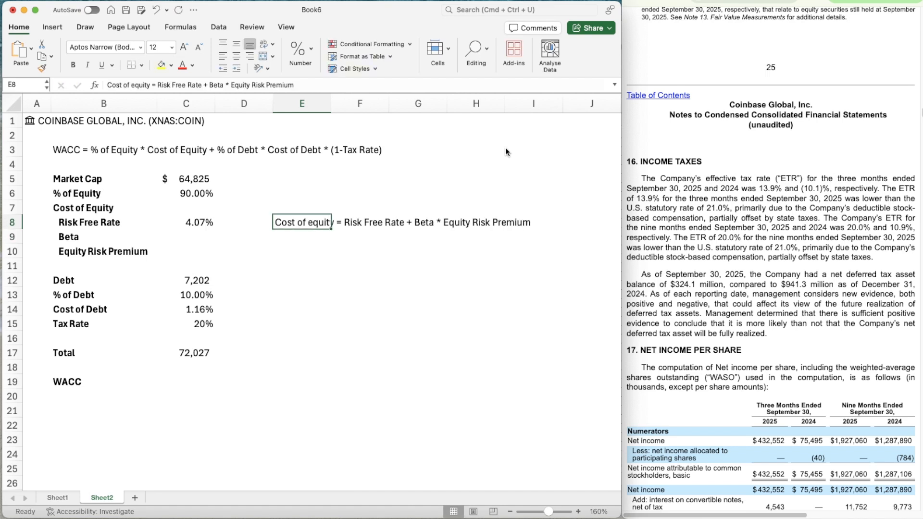
key("shift+Right")
key("shift+Right")
key("shift+Right")
key("shift+Right")
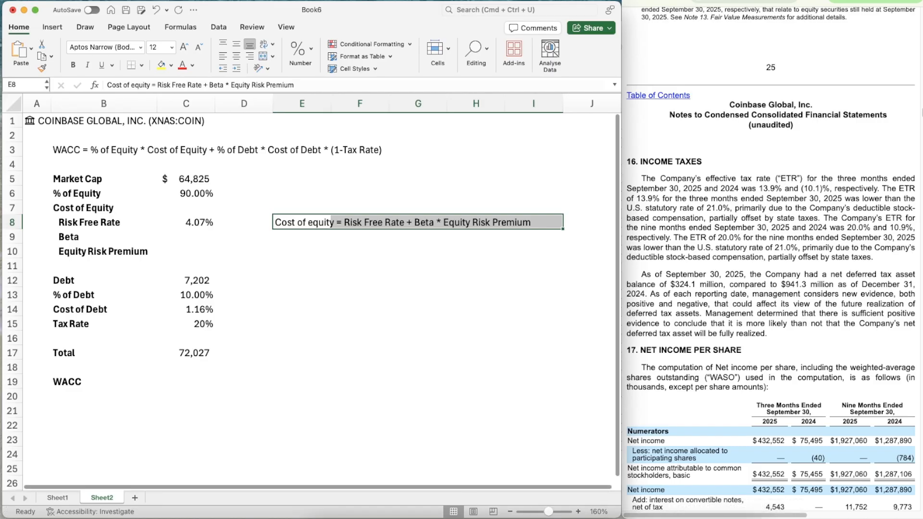
Switch to the totalbetaGlobal.xls workbook and reset its Industry Name filter to show only Brokerage & Investment Banking
left_click(722, 518)
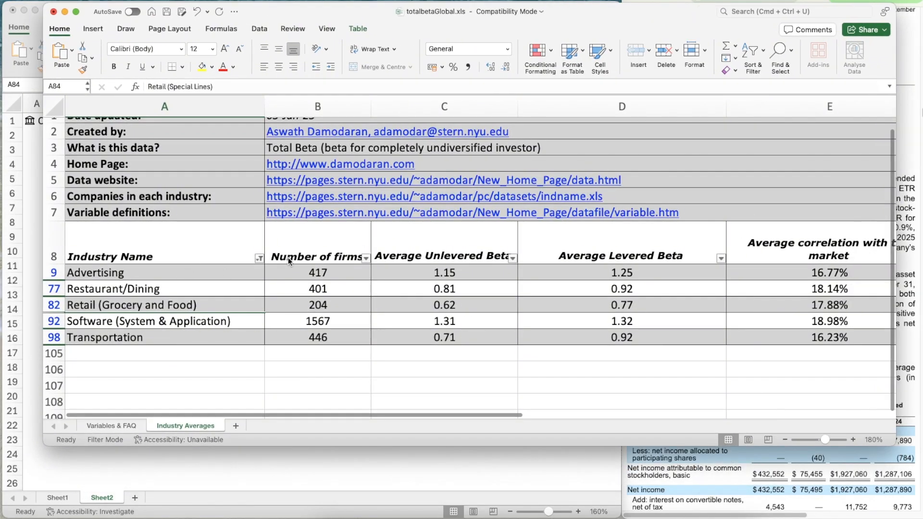
left_click(259, 260)
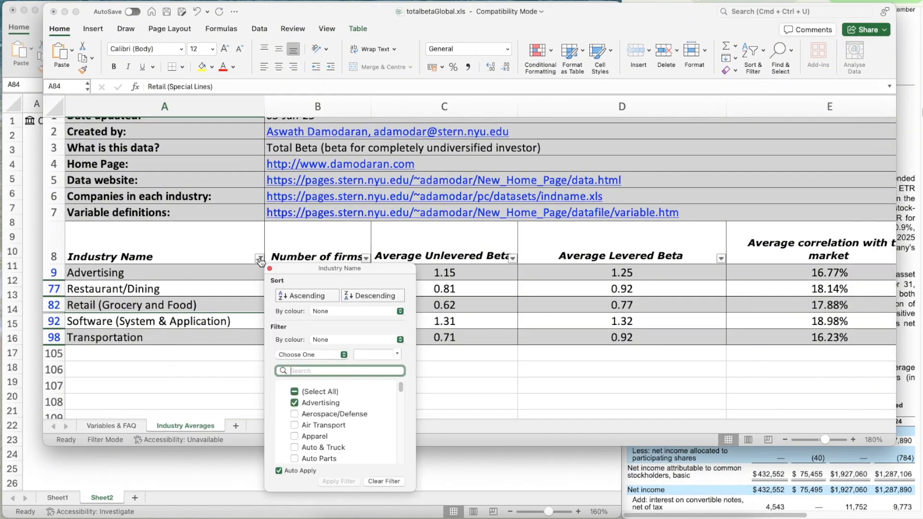
left_click(294, 393)
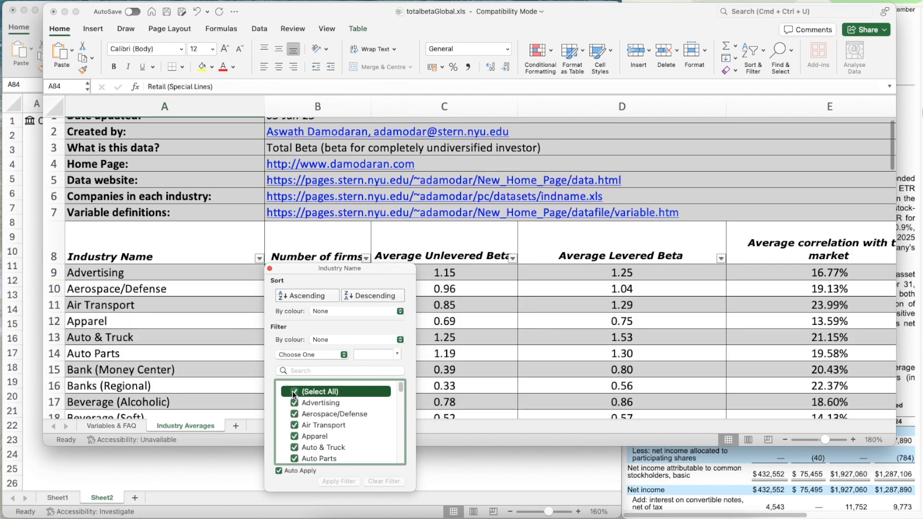
scroll(346, 431, "down", 1)
scroll(344, 431, "up", 2)
left_click(294, 393)
scroll(354, 425, "down", 2)
scroll(355, 426, "down", 4)
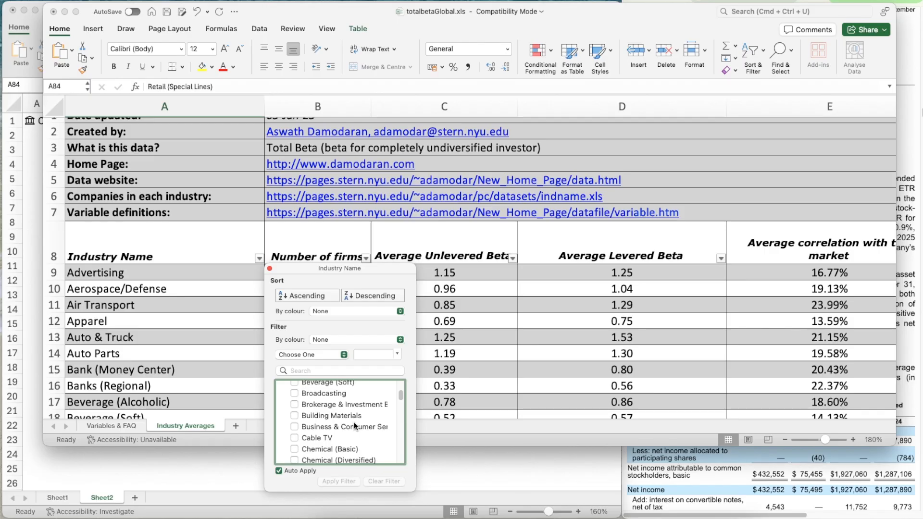
left_click(296, 405)
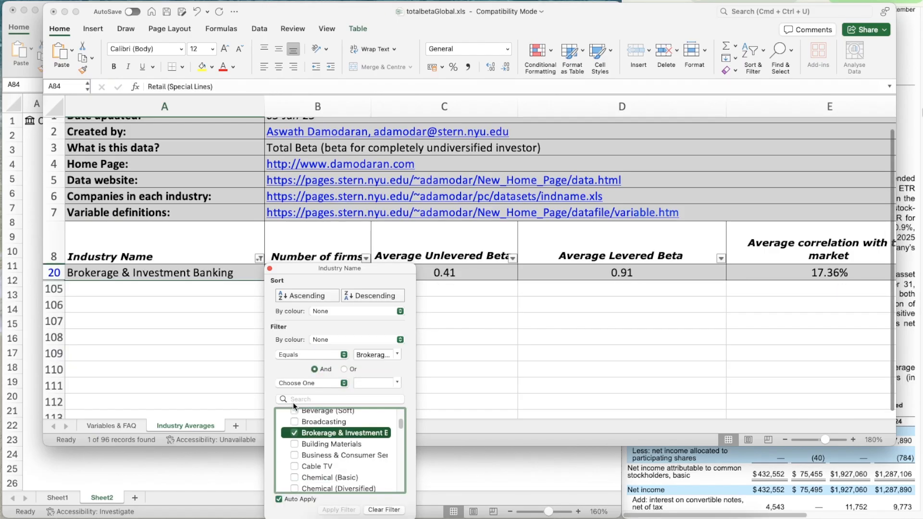
Add Financial Svcs. (Non-bank & Insurance) to the Industry Name filter and close the filter settings
scroll(347, 452, "down", 3)
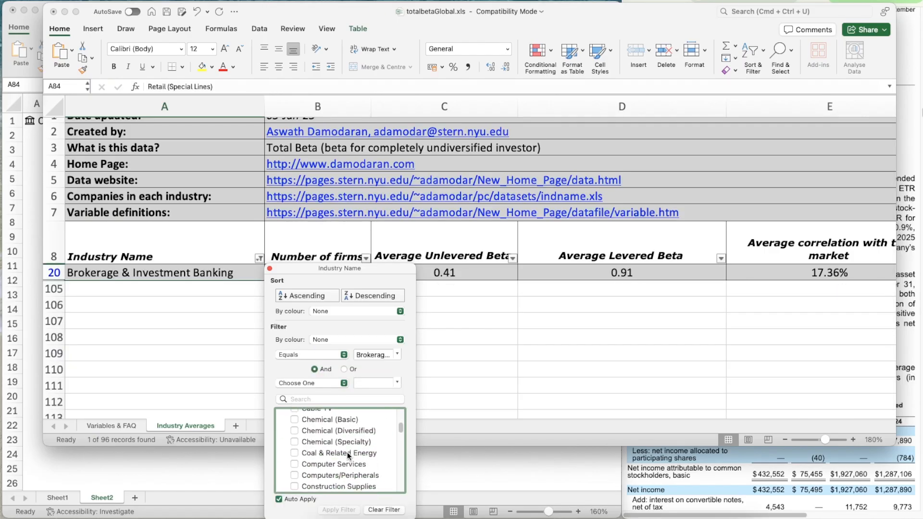
scroll(347, 452, "down", 3)
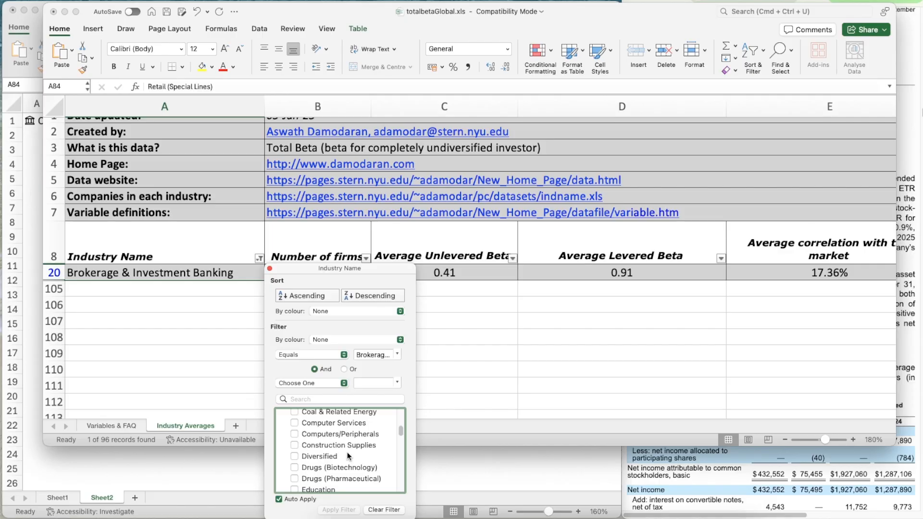
scroll(348, 455, "down", 6)
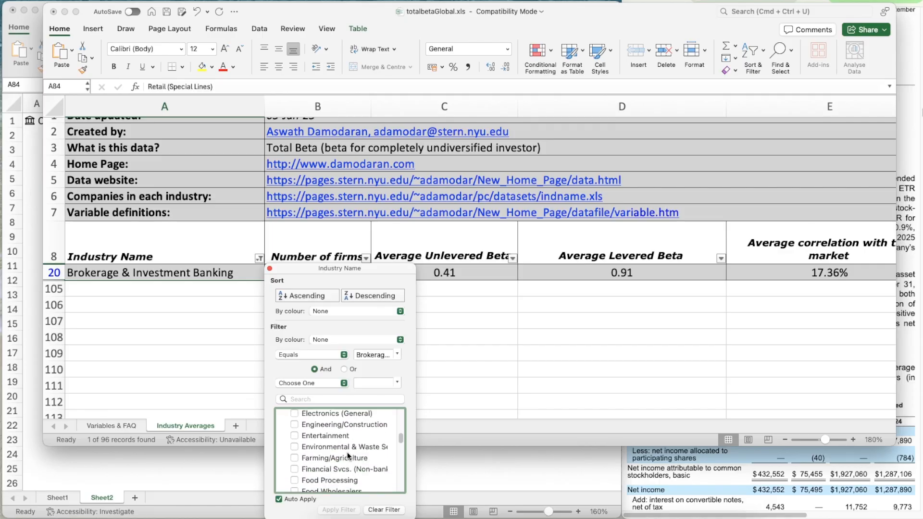
scroll(347, 456, "down", 1)
scroll(347, 452, "down", 2)
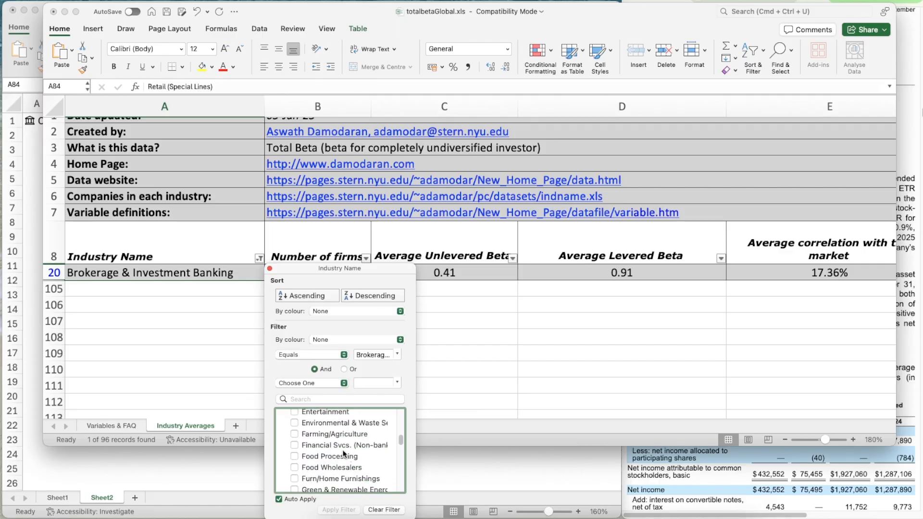
left_click(295, 446)
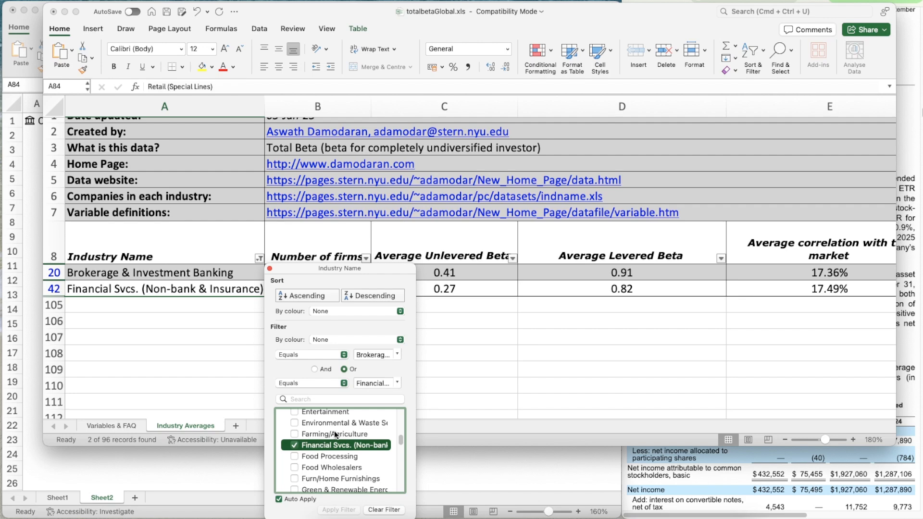
left_click(270, 268)
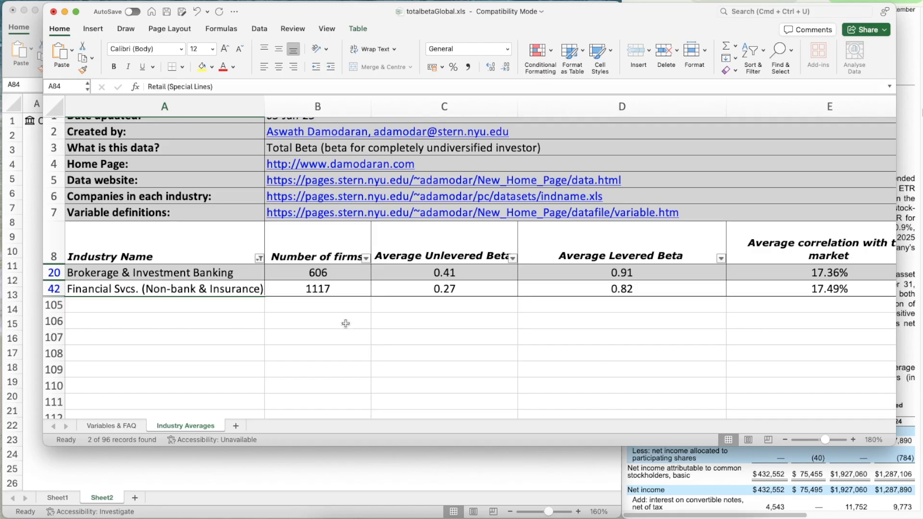
Add Software (Internet) and Software (System & Application) to the Industry Name filter and close the filter settings
left_click(260, 259)
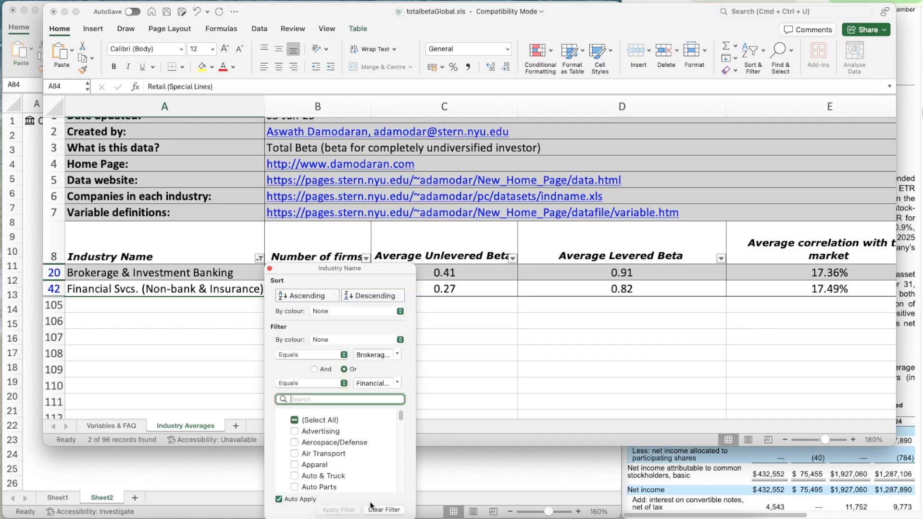
scroll(353, 469, "down", 5)
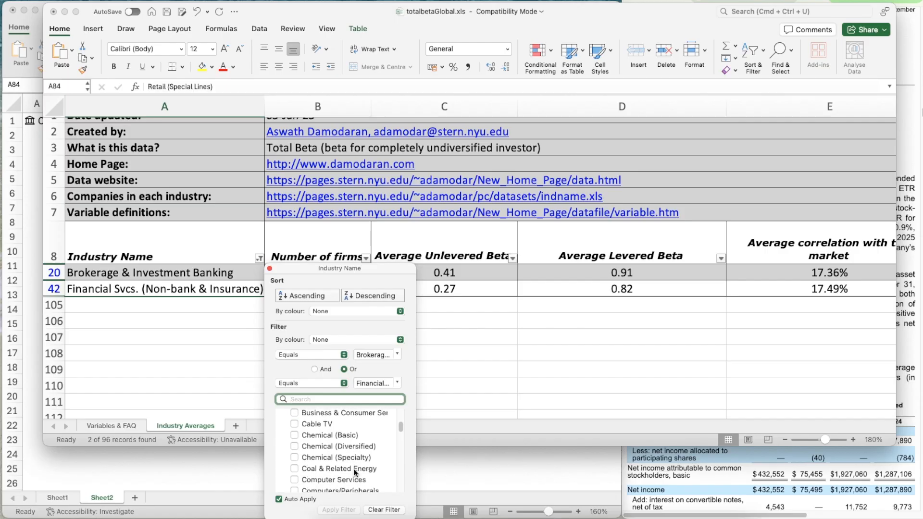
scroll(354, 469, "down", 20)
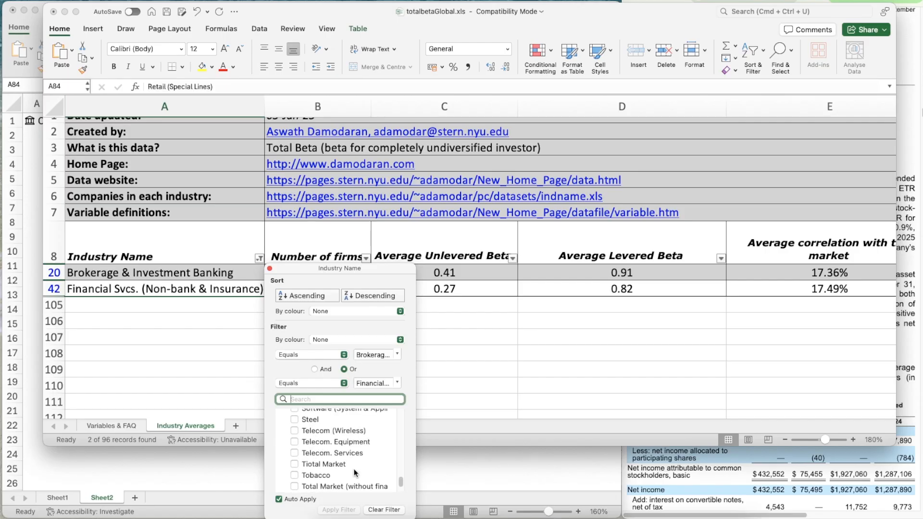
scroll(355, 472, "up", 2)
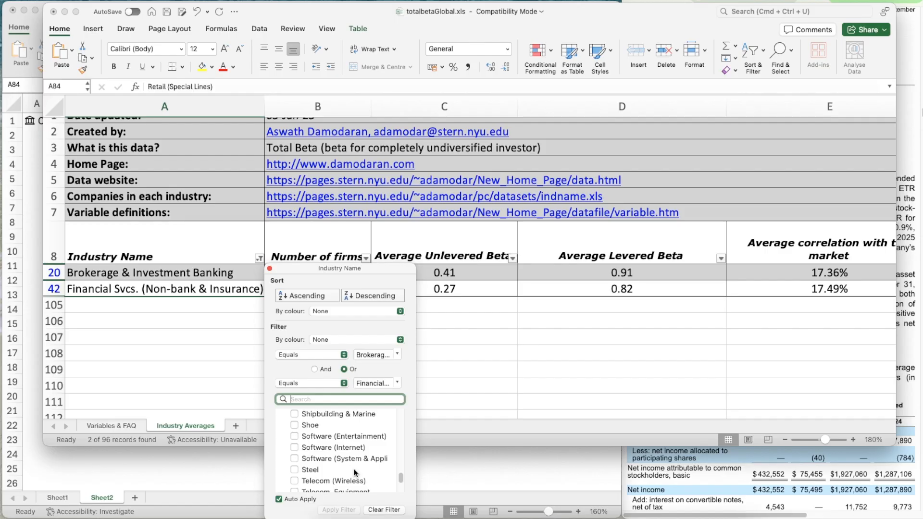
left_click(295, 447)
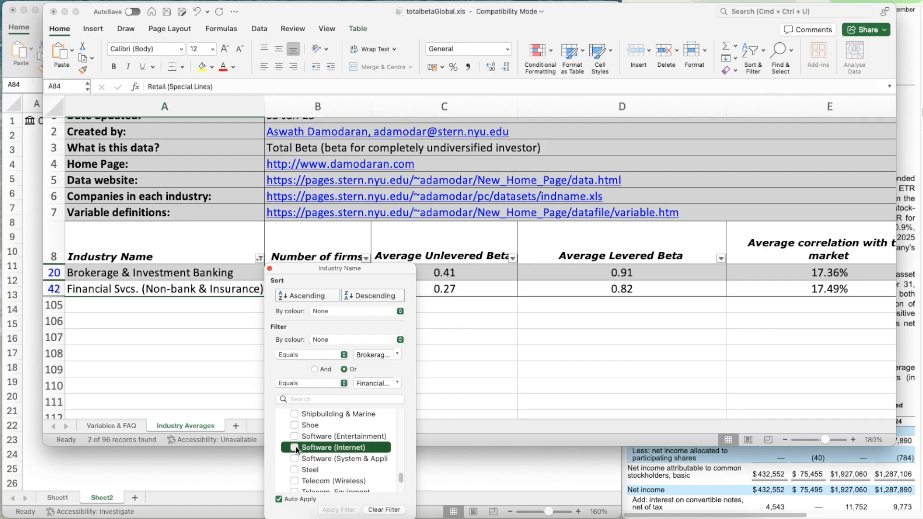
left_click(293, 430)
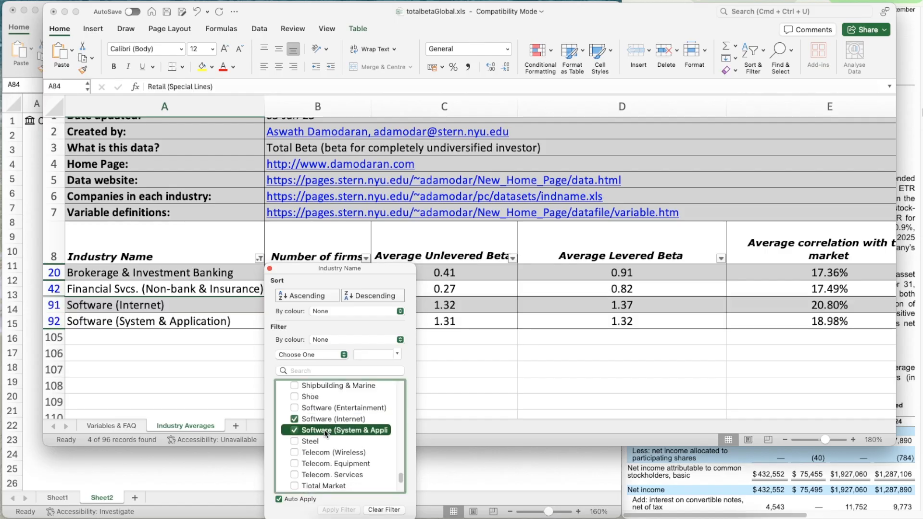
scroll(347, 437, "up", 4)
scroll(347, 439, "up", 4)
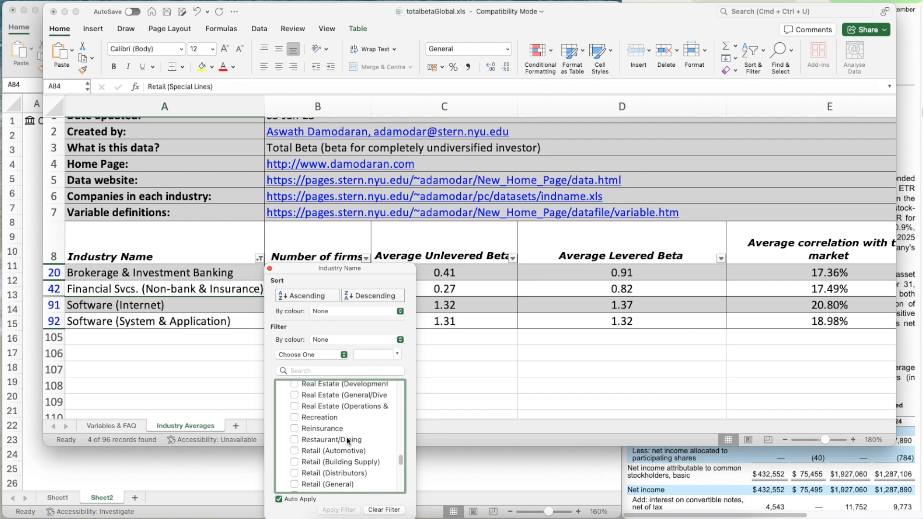
left_click(269, 269)
Return from the industry beta workbook to the WACC sheet in Book6
scroll(354, 359, "up", 1)
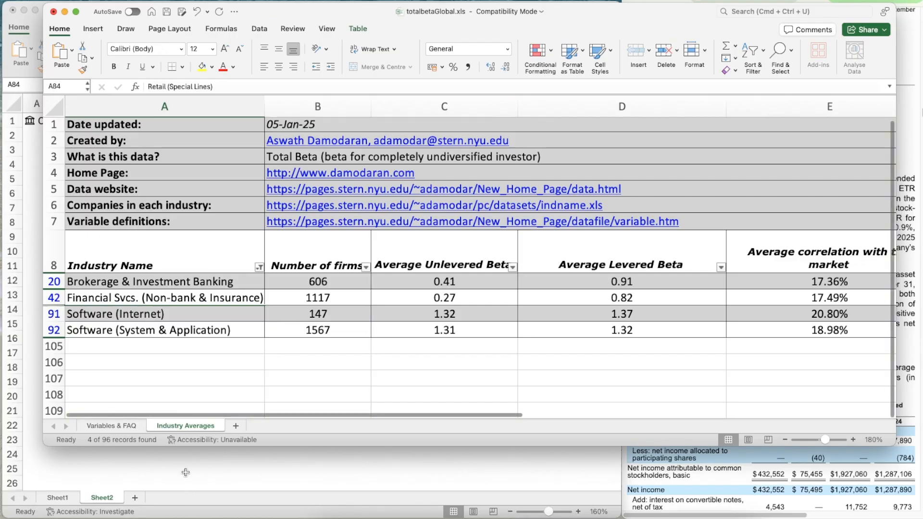
left_click(186, 472)
scroll(103, 411, "down", 3)
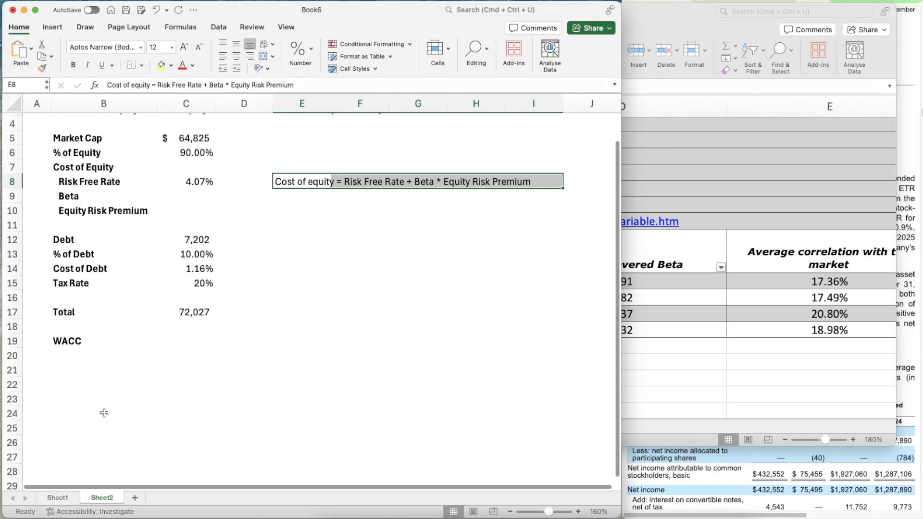
Label cell B21 "Beta" below the WACC row to start a beta section
left_click(77, 383)
scroll(78, 377, "down", 3)
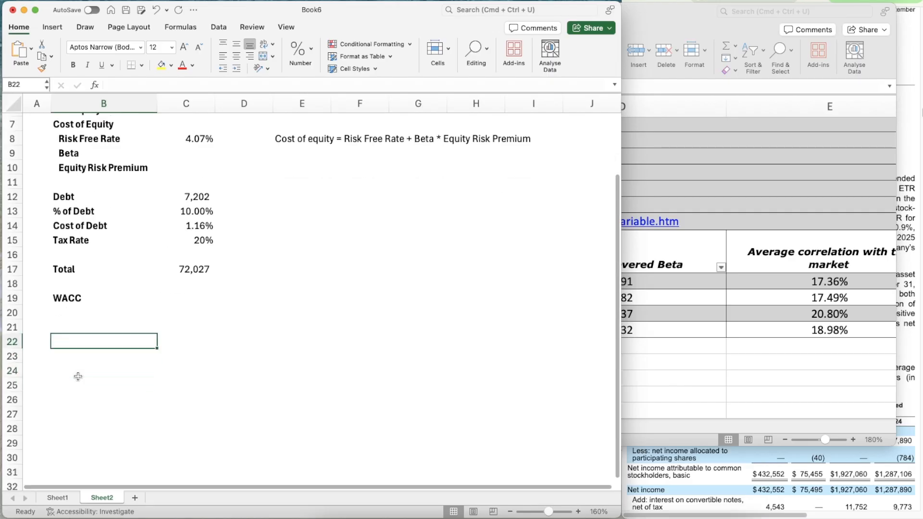
scroll(78, 376, "down", 1)
key("Up")
key("Down")
key("Up")
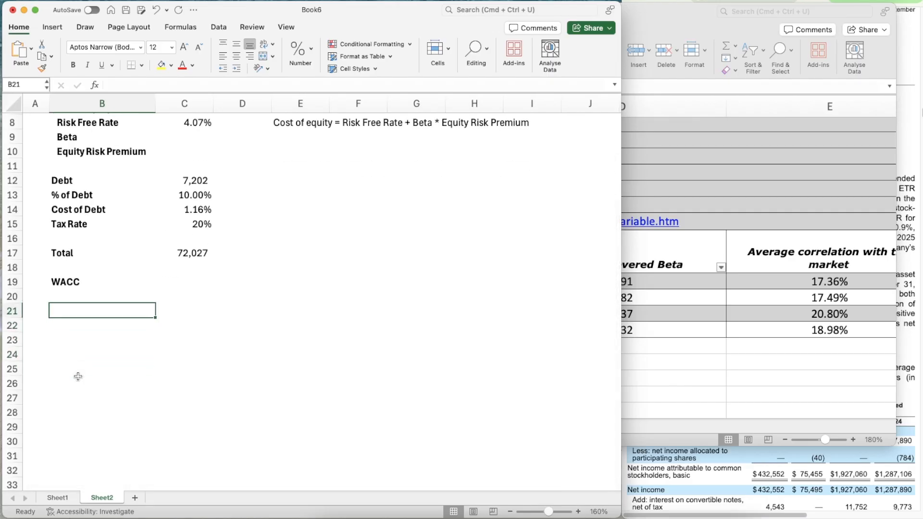
type("Beta")
key("Return")
key("Return")
Enter the column headers Industry, Unlev Beta, Revenue and EV/Sales in cells B23 to E23
type("I")
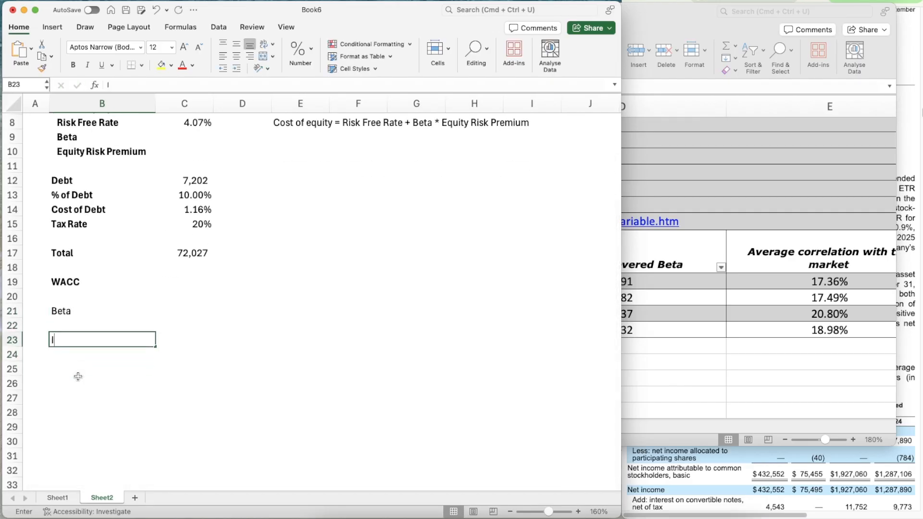
type("ndustry")
key("Tab")
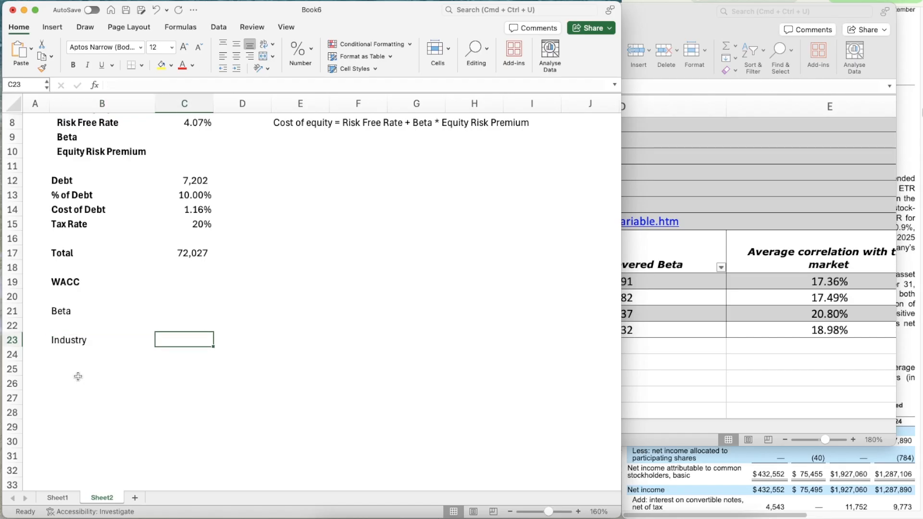
type("Unlev Beta")
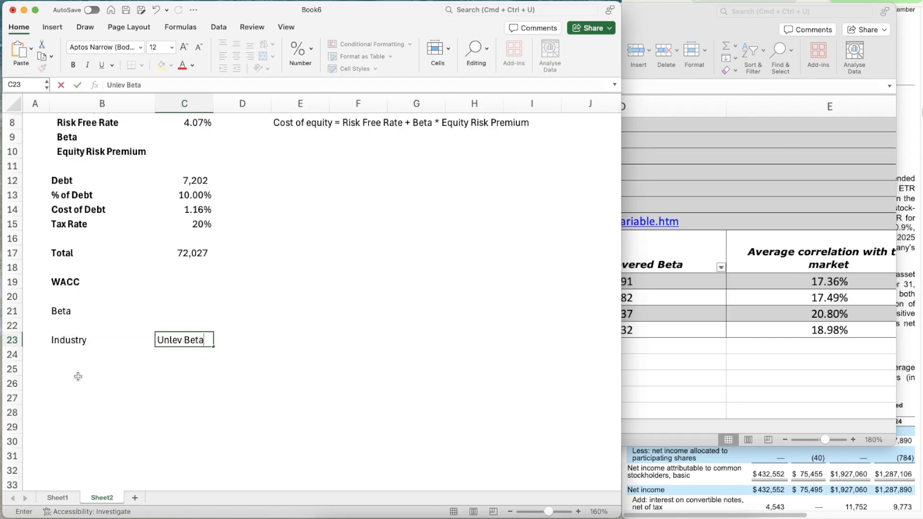
key("Tab")
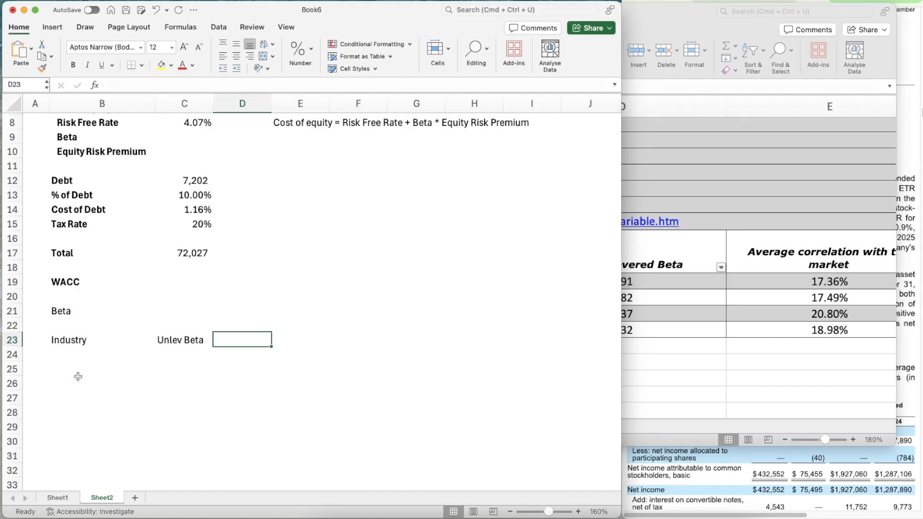
type("Revenue")
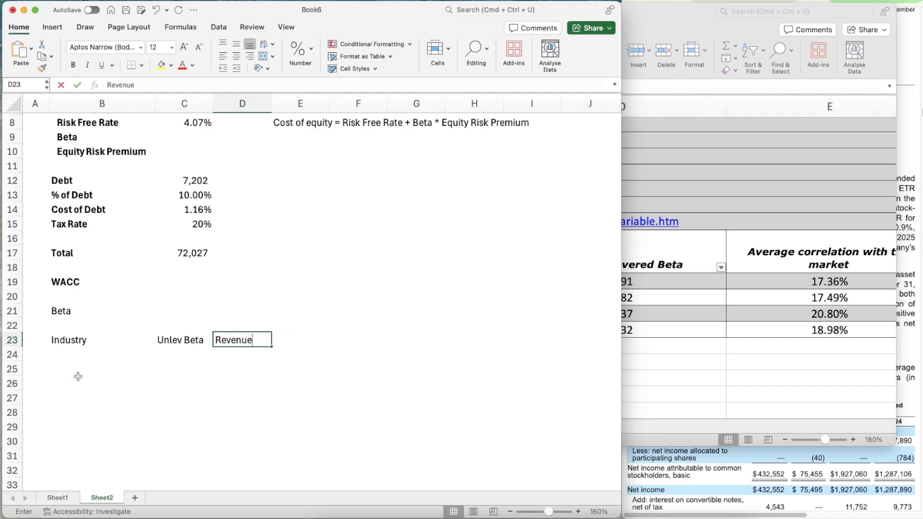
key("Tab")
type("EV/Sales")
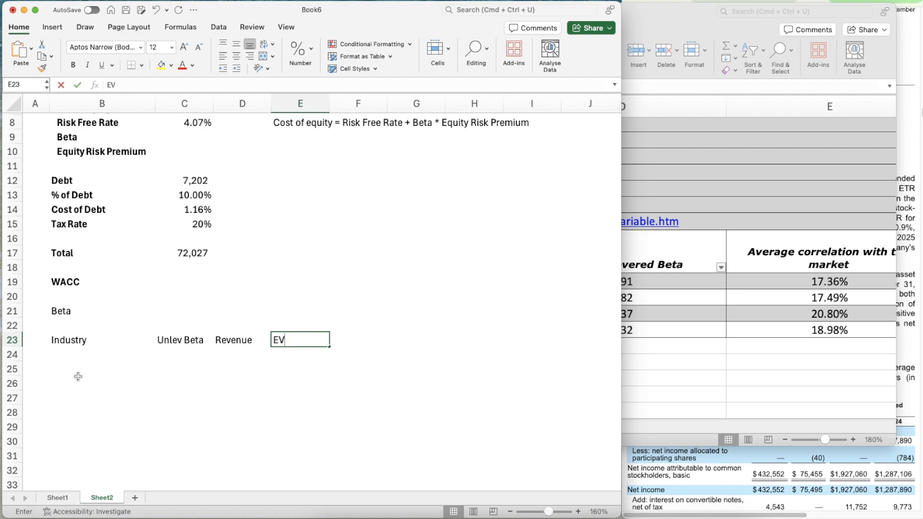
key("Return")
key("Up")
key("Right")
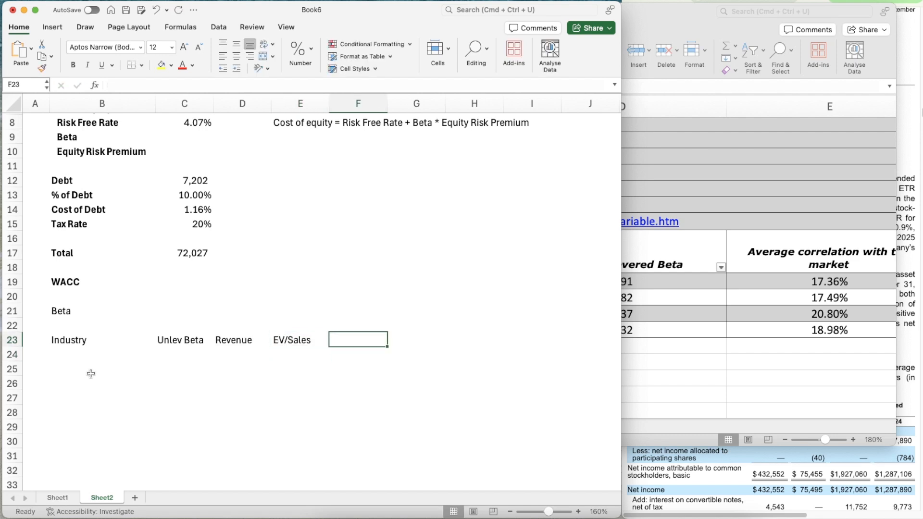
Continue row 23 with the headers Value, Proportion and Weight Beta in cells F23 to H23
type("Value")
key("Tab")
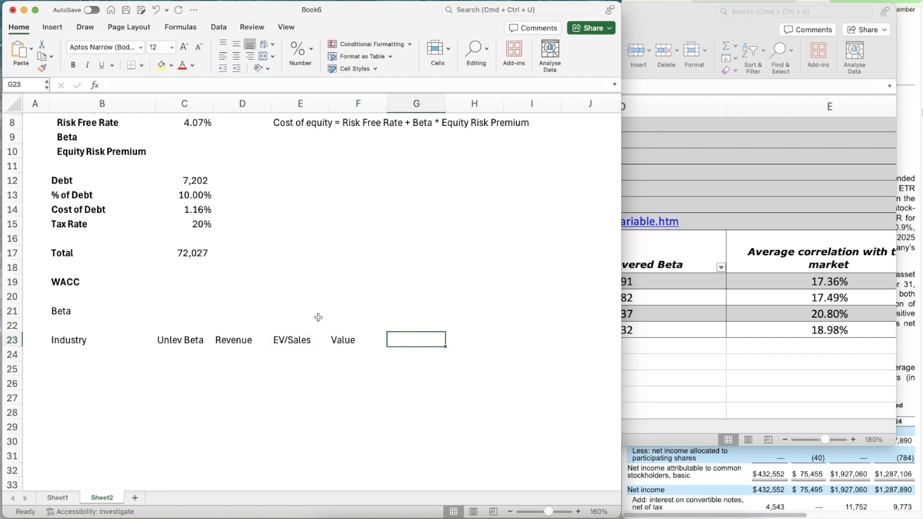
type("Proportio")
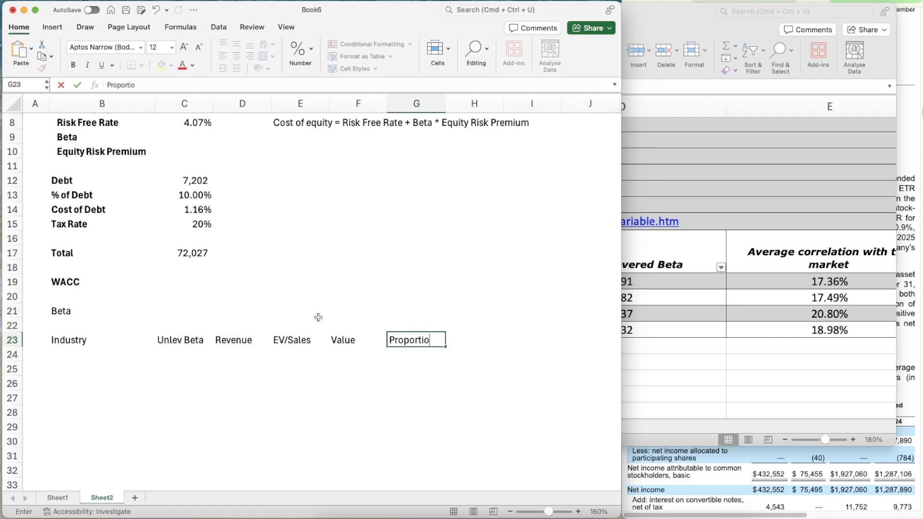
type("n")
key("Tab")
type("wei")
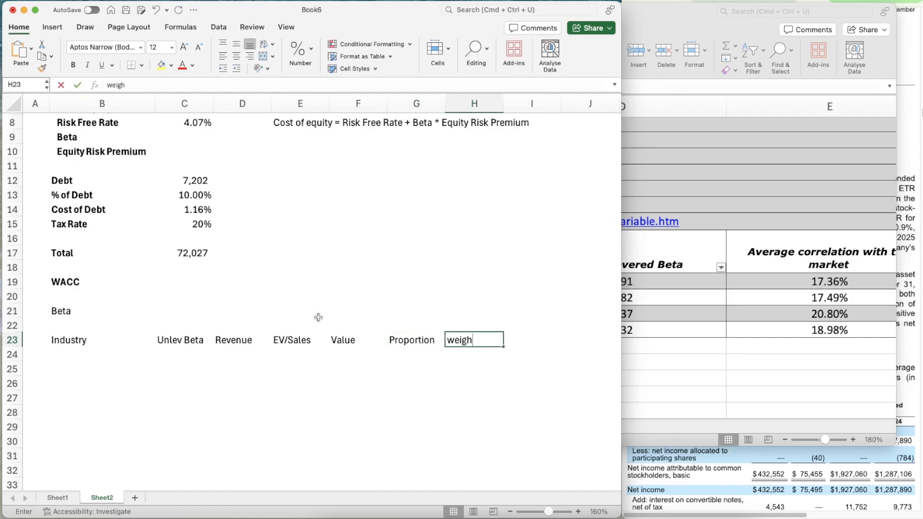
type("ght ")
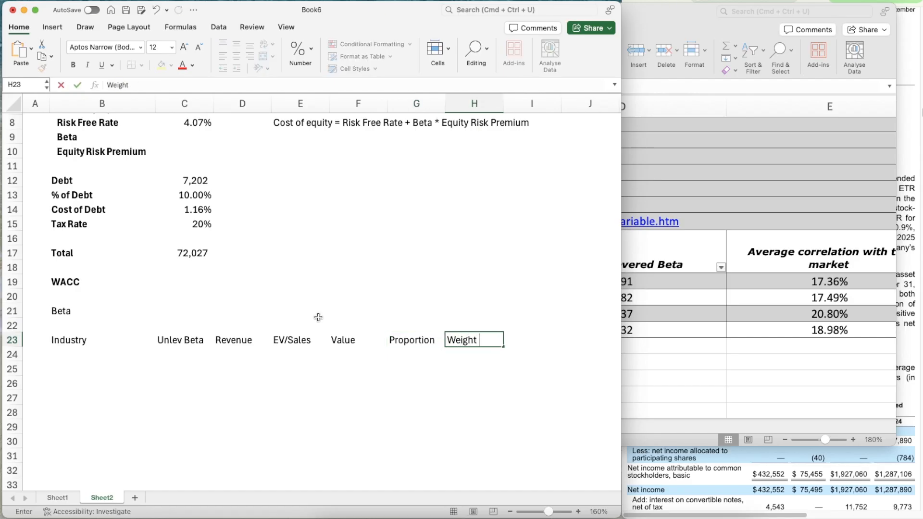
type("Beta")
key("Return")
Make the beta table's header row B23:H23 bold
key("Left")
key("Left")
key("Left")
key("Left")
key("Left")
key("Left")
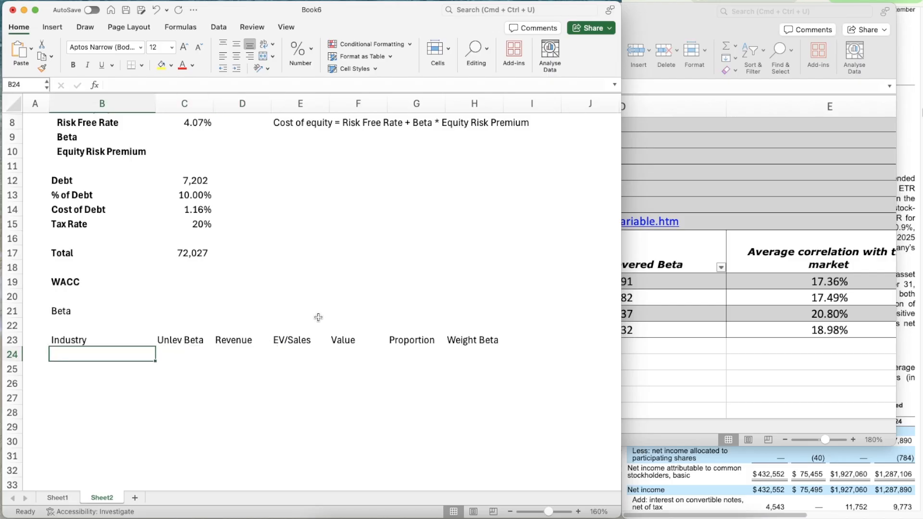
key("Up")
key("shift+Right")
key("shift+Right")
key("shift+Right")
key("shift+Right")
key("shift+Right")
key("shift+Right")
key("super+b")
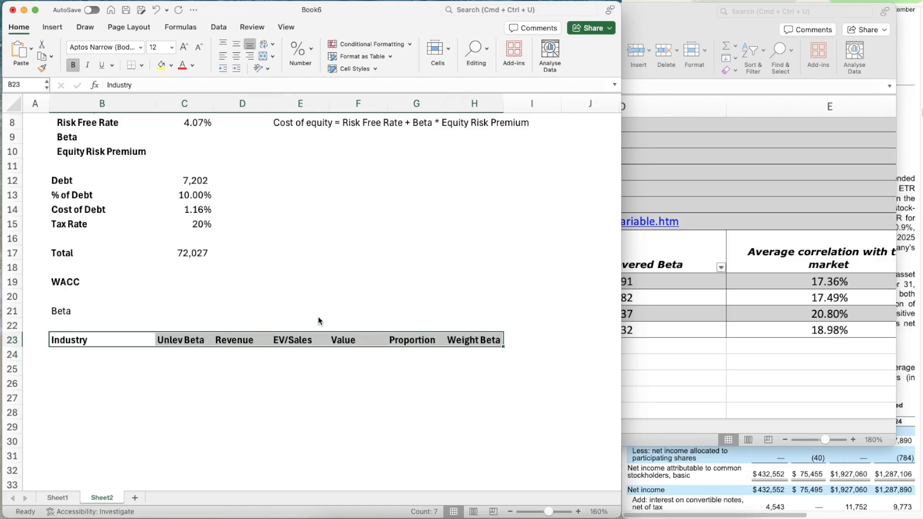
key("Down")
key("Down")
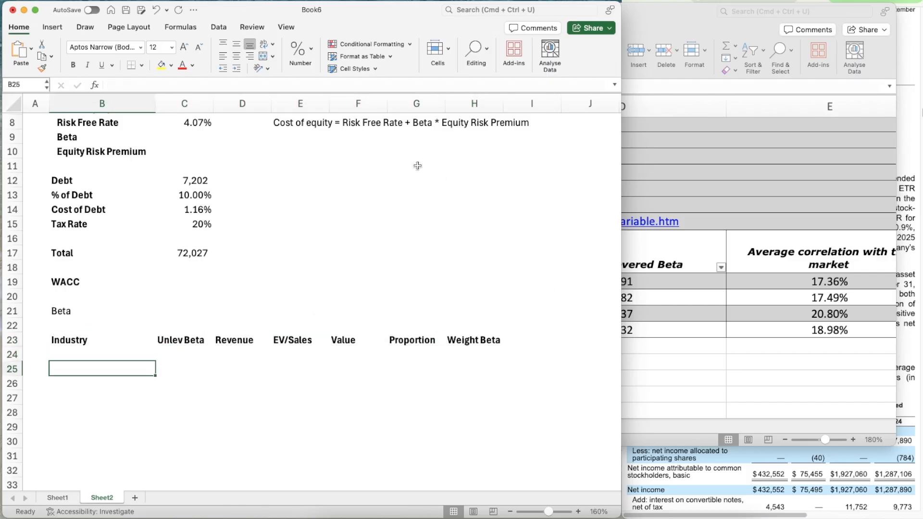
Try to copy the four filtered industry names from totalbetaGlobal.xls into the Industry column from B25, and undo the paste
mouse_move(248, 11)
left_mouse_down()
mouse_move(527, 0)
mouse_move(247, 2)
left_mouse_up()
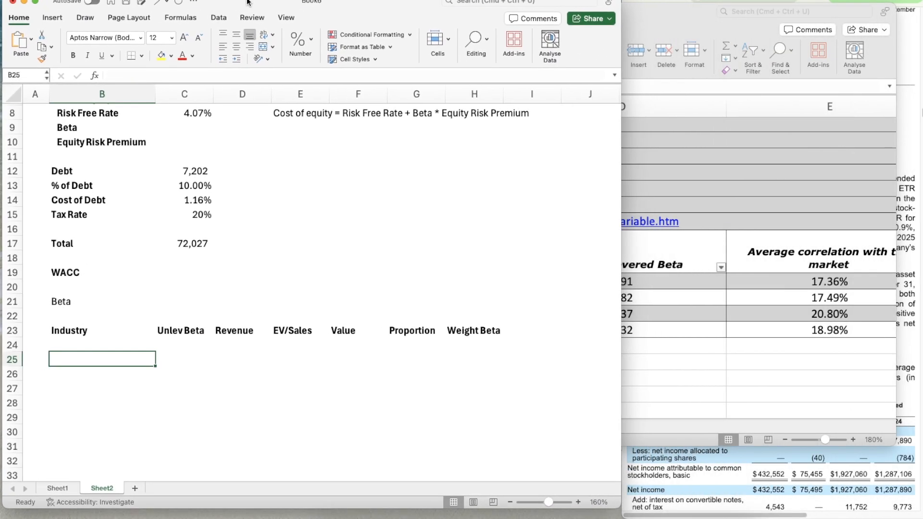
left_click(705, 187)
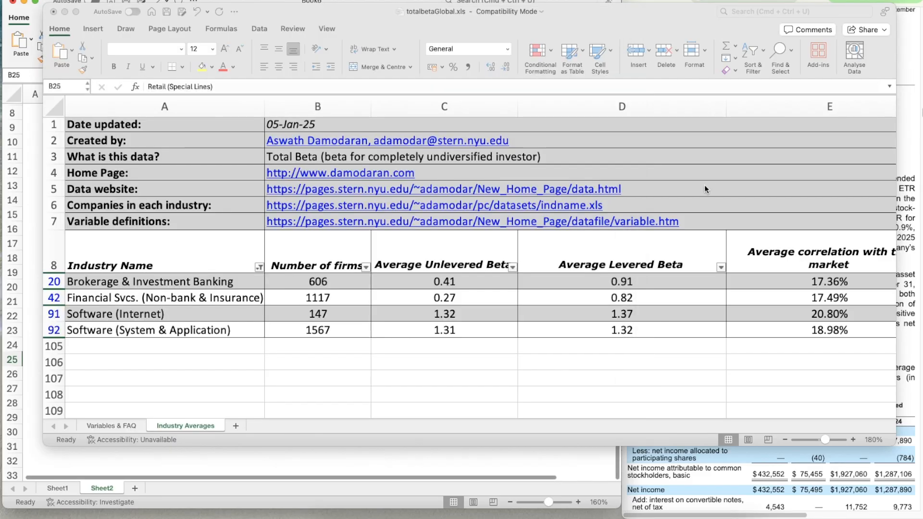
left_click(120, 282)
key("shift+Down")
key("shift+Down")
key("shift+Down")
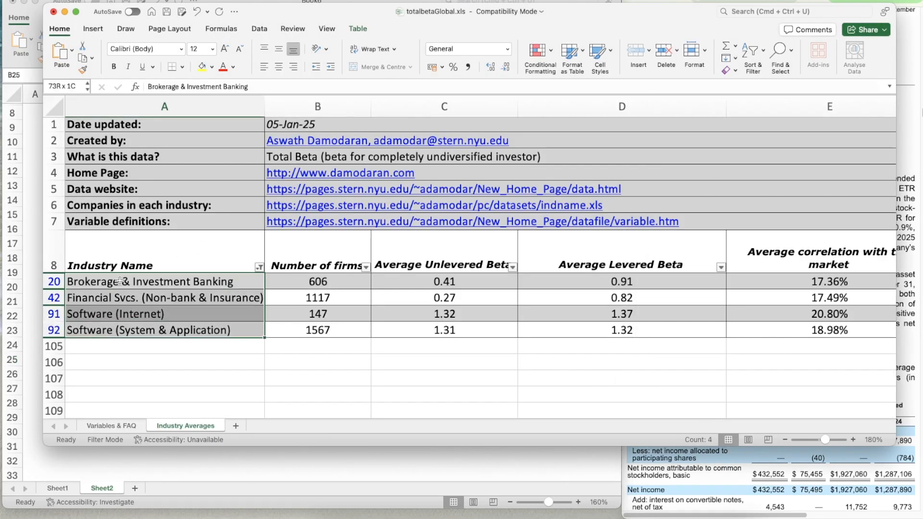
key("super+c")
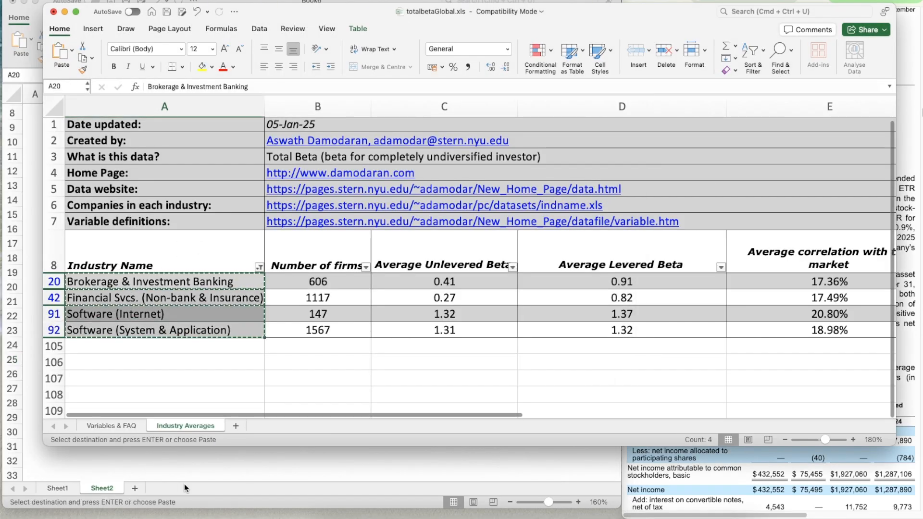
left_click(183, 483)
key("super+v")
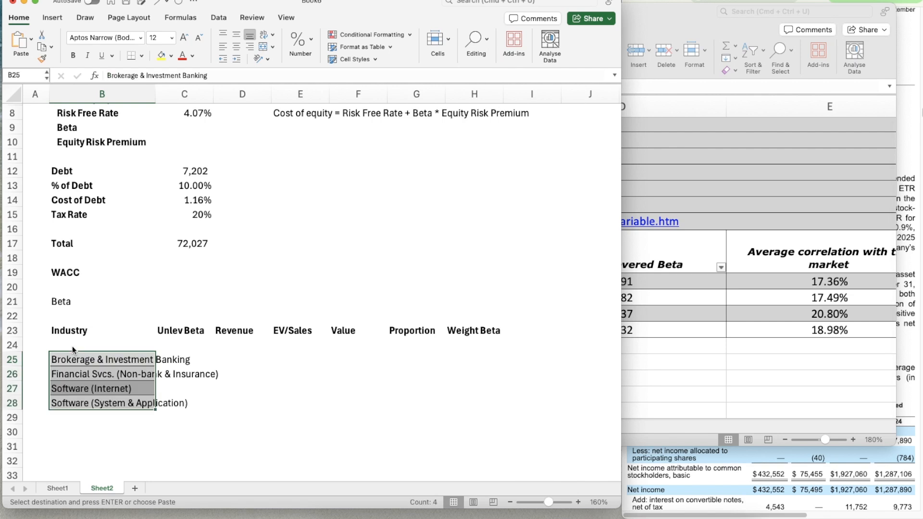
key("Right")
key("Right")
key("Left")
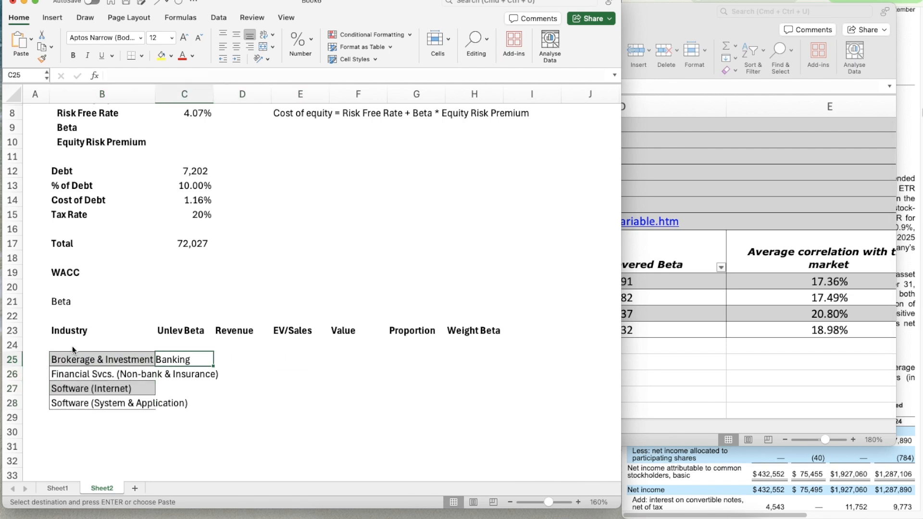
key("super+z")
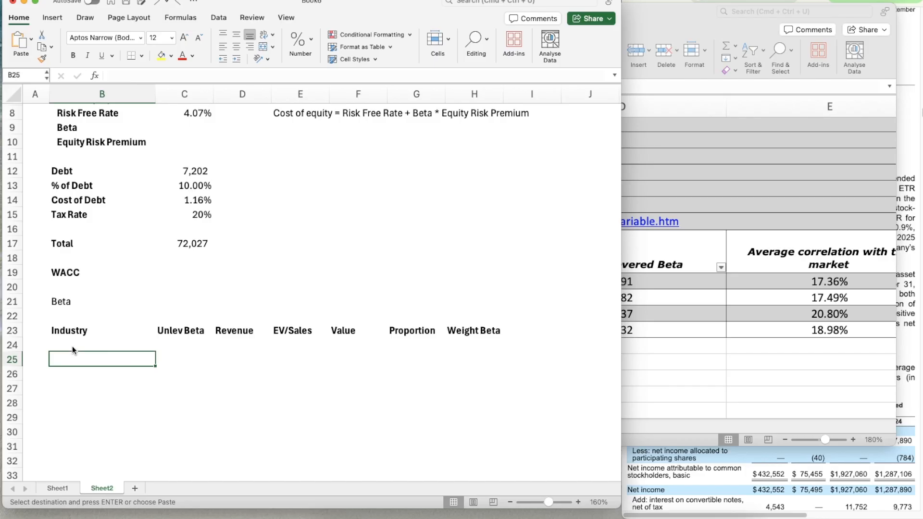
Enter the industries "Brokerage & IB" in B25 and "FinTech" in B26, consulting the industry list in totalbetaGlobal.xls
type("Brokerage ")
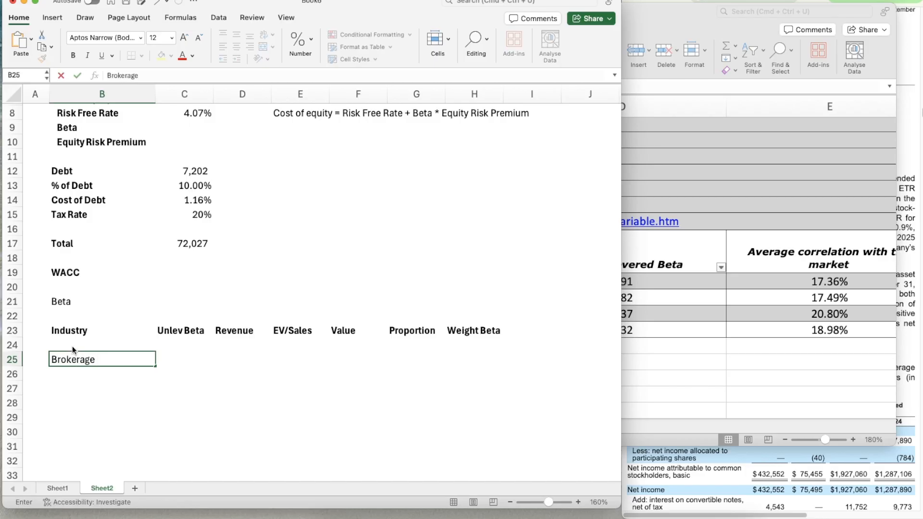
type("& IB")
key("Return")
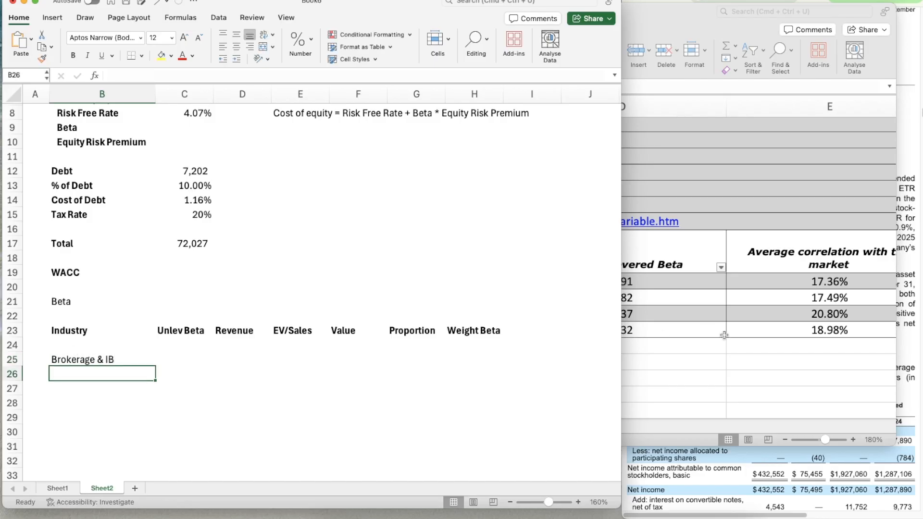
left_click(724, 336)
left_click(107, 474)
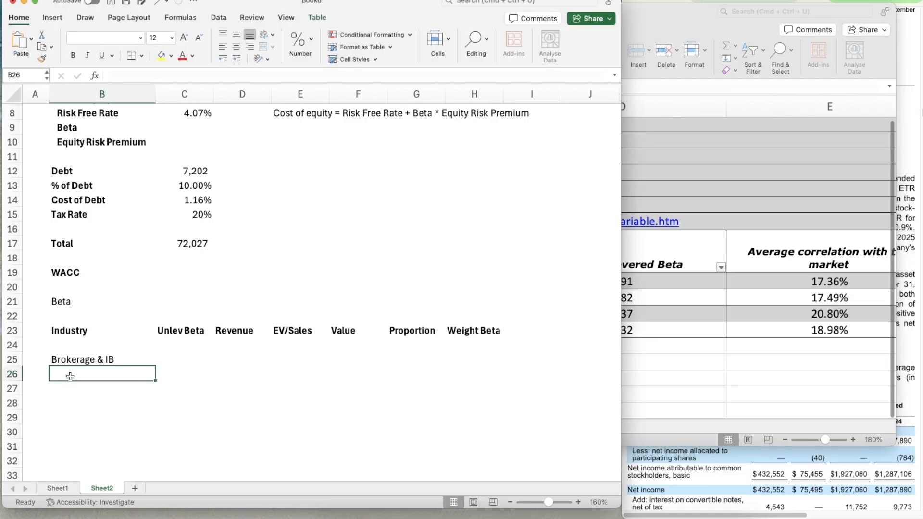
type("FinTech")
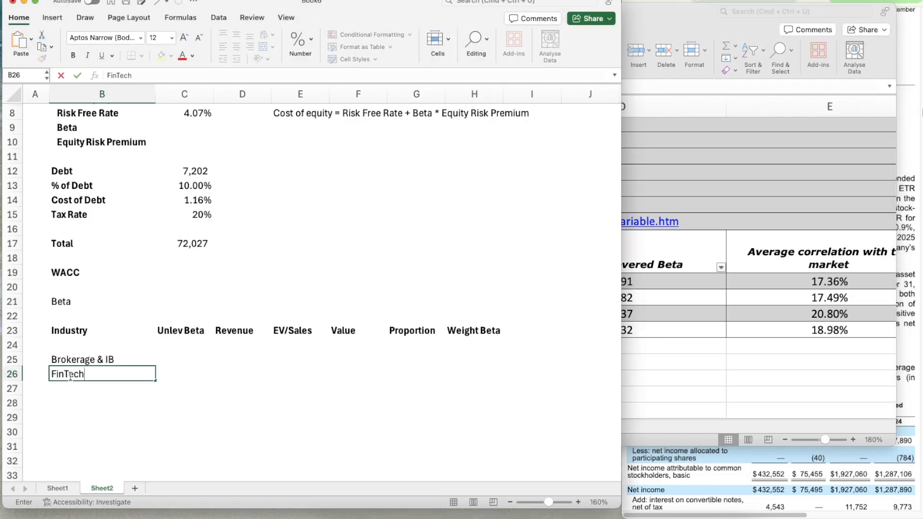
key("Return")
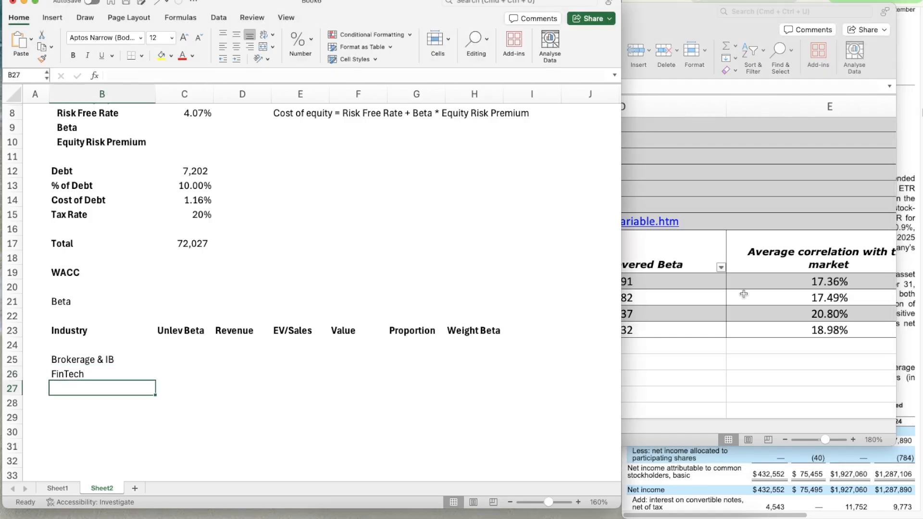
Check the industry names in totalbetaGlobal.xls and enter "Software (Internet)" in B27 of the beta table
left_click(606, 301)
left_click(710, 278)
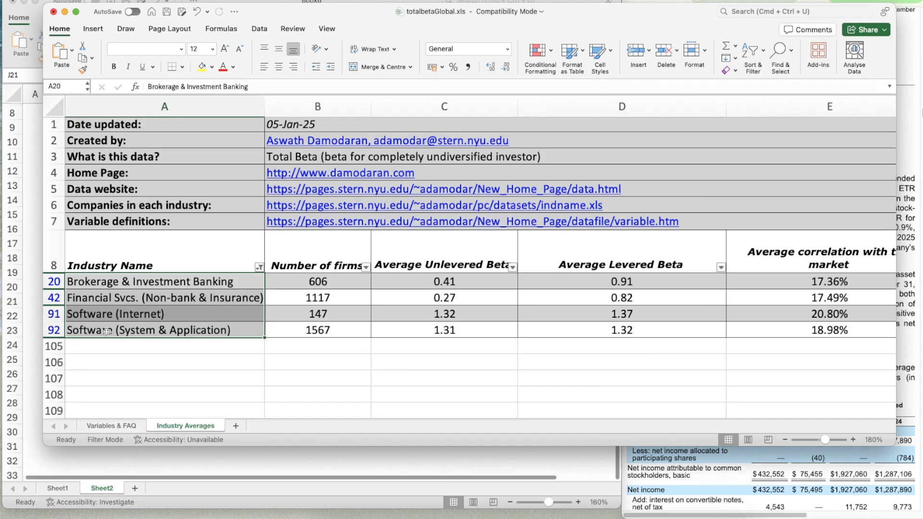
left_click(127, 461)
left_click(87, 385)
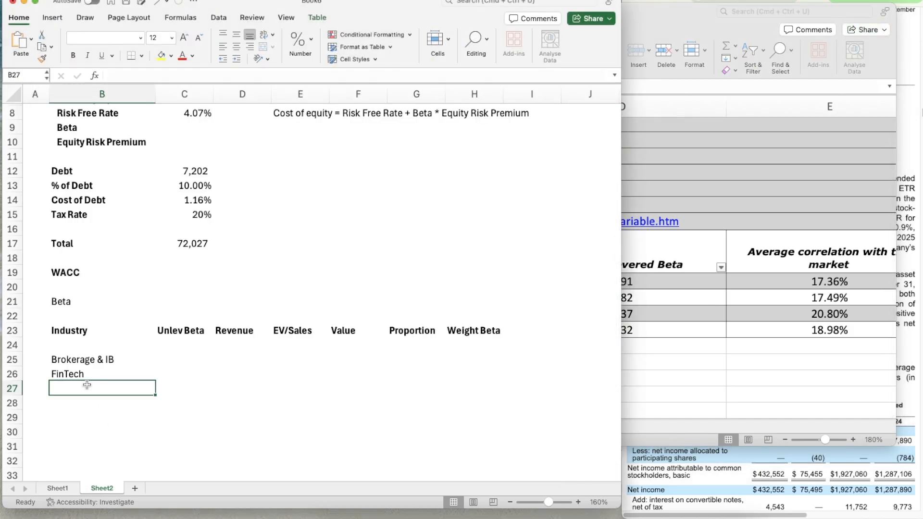
type("Software In")
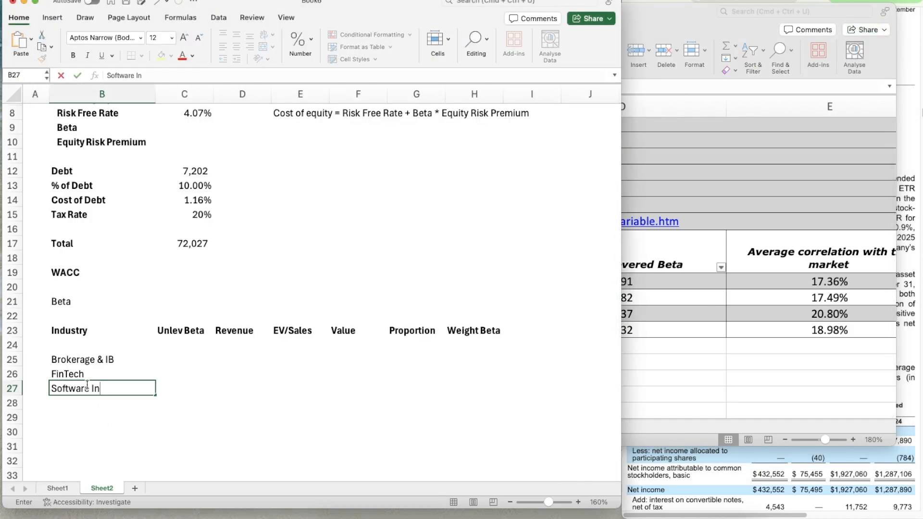
type("tere")
key("BackSpace")
key("BackSpace")
key("BackSpace")
type("tern")
key("Return")
left_click(87, 387)
Look up the Brokerage & Investment Banking average unlevered beta in totalbetaGlobal.xls and enter 0.41 in C25
left_click(805, 342)
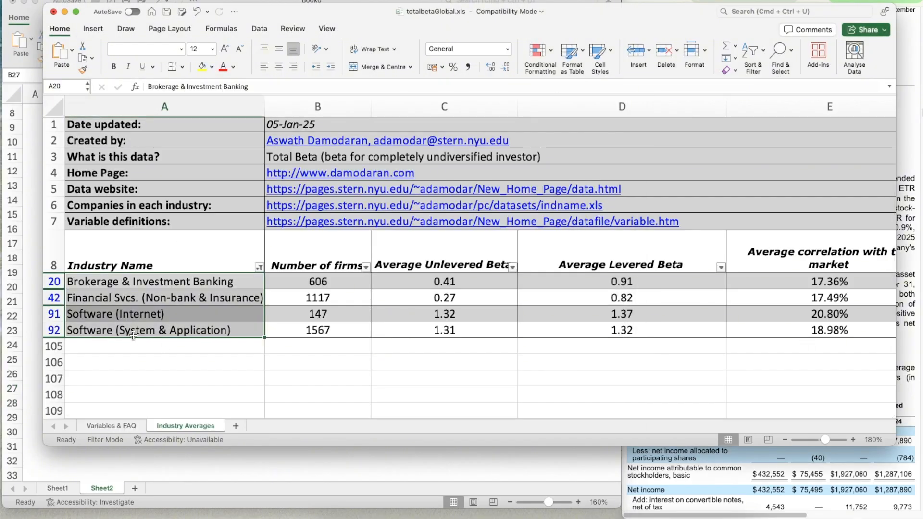
left_click(335, 472)
left_click(198, 365)
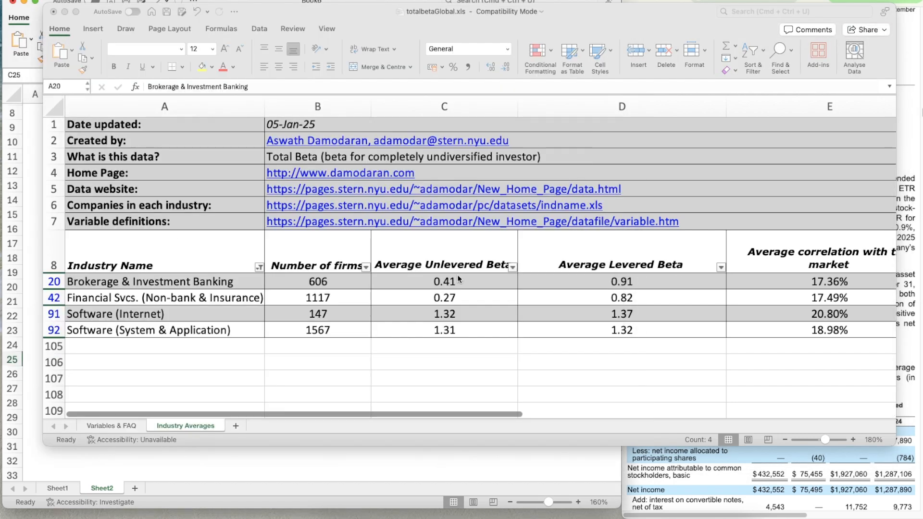
left_click(352, 478)
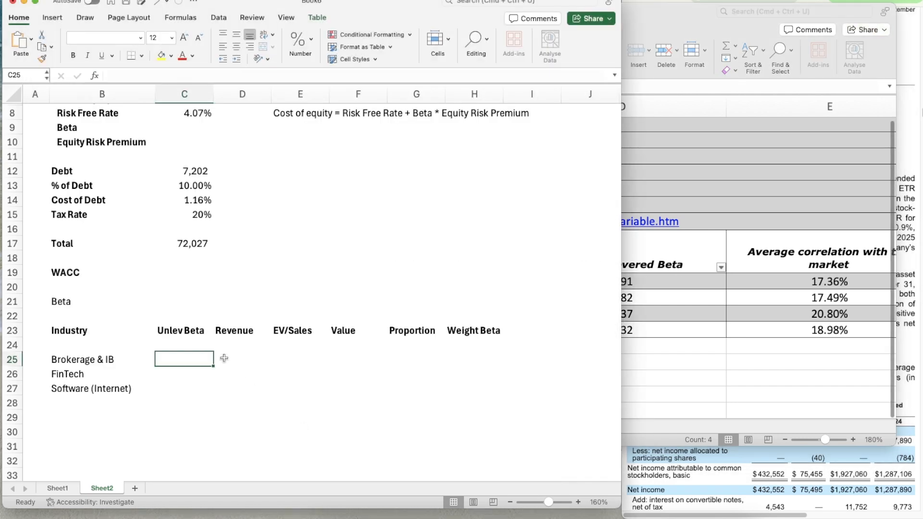
type("0.41")
key("Return")
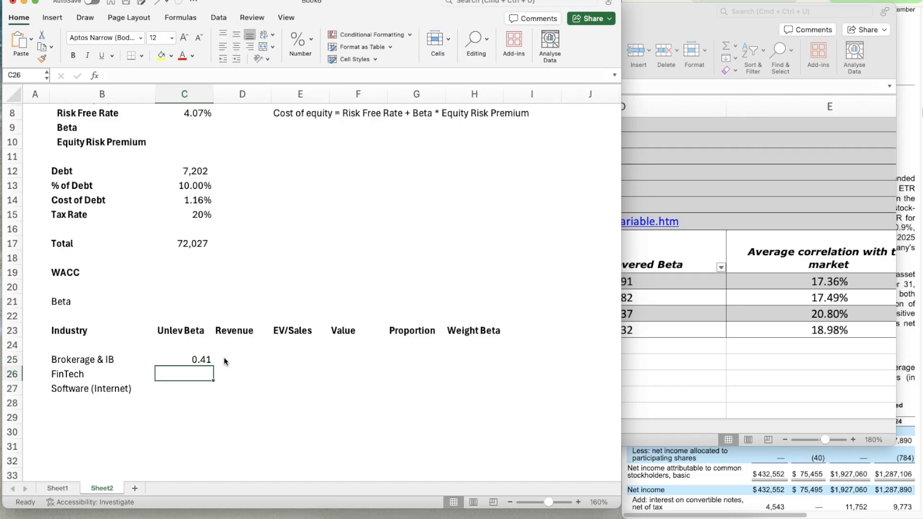
Enter the unlevered betas 0.27 for FinTech in C26 and 1.32 for Software (Internet) in C27, consulting totalbetaGlobal.xls
type("0.27")
key("Return")
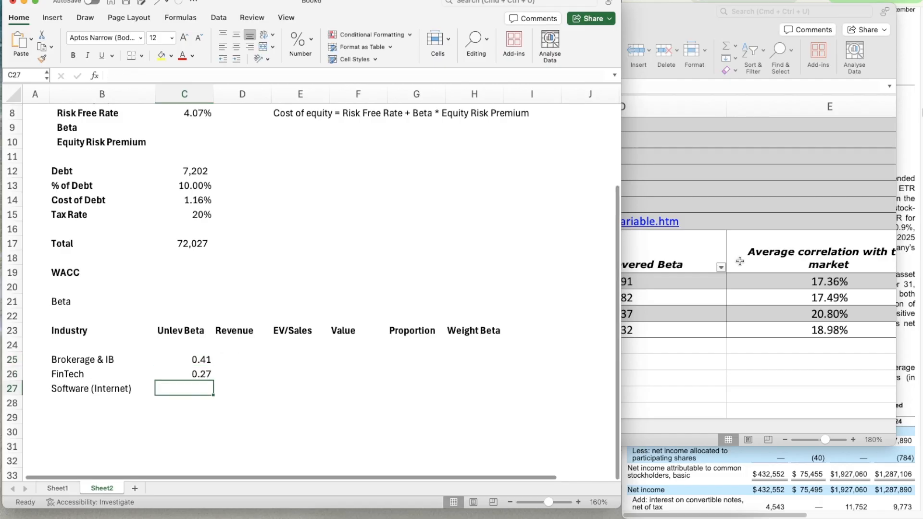
left_click(740, 261)
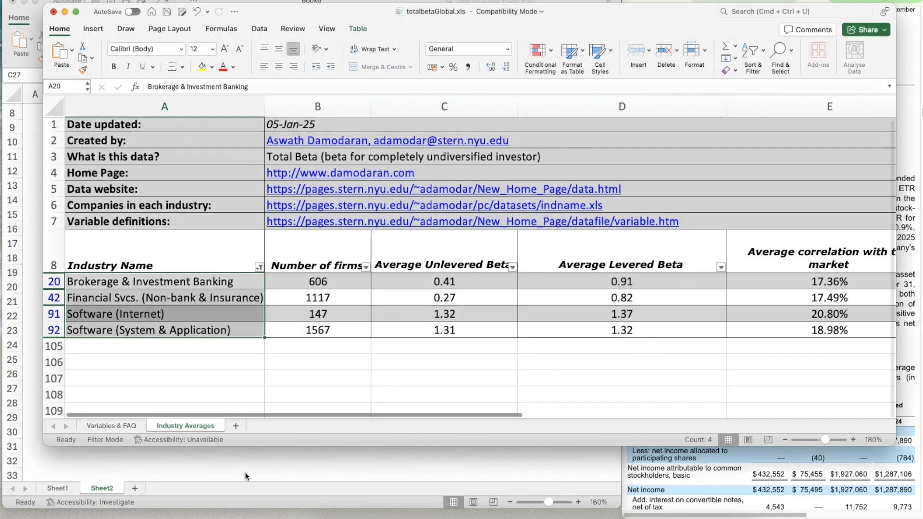
left_click(245, 476)
left_click(195, 388)
type("1.32")
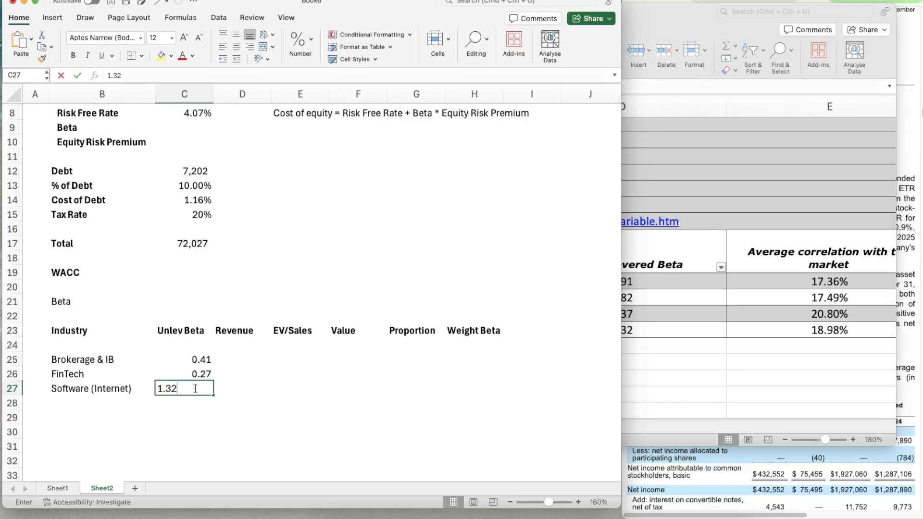
key("Return")
Link the Brokerage & IB revenue in D25 to the 2025 Transaction Revenue in Sheet1 cell G23
key("Right")
key("Up")
key("Up")
key("Up")
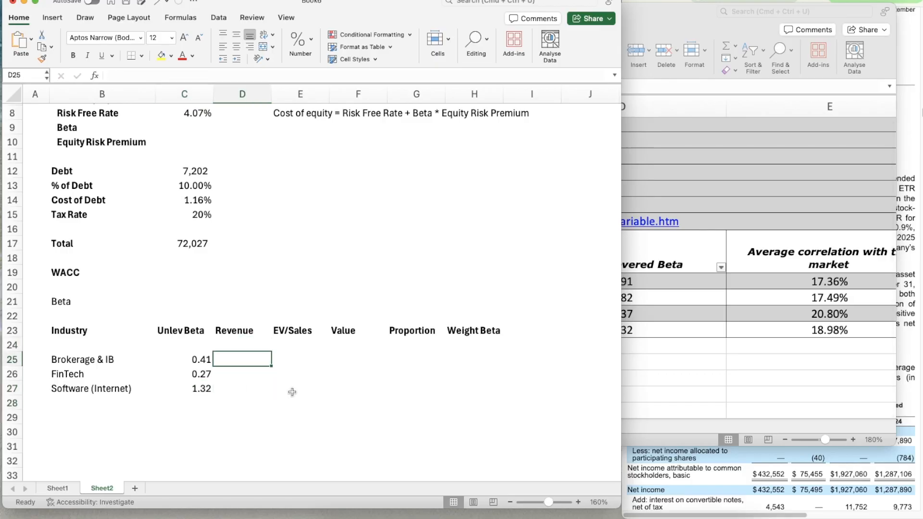
scroll(292, 392, "down", 4)
type("=")
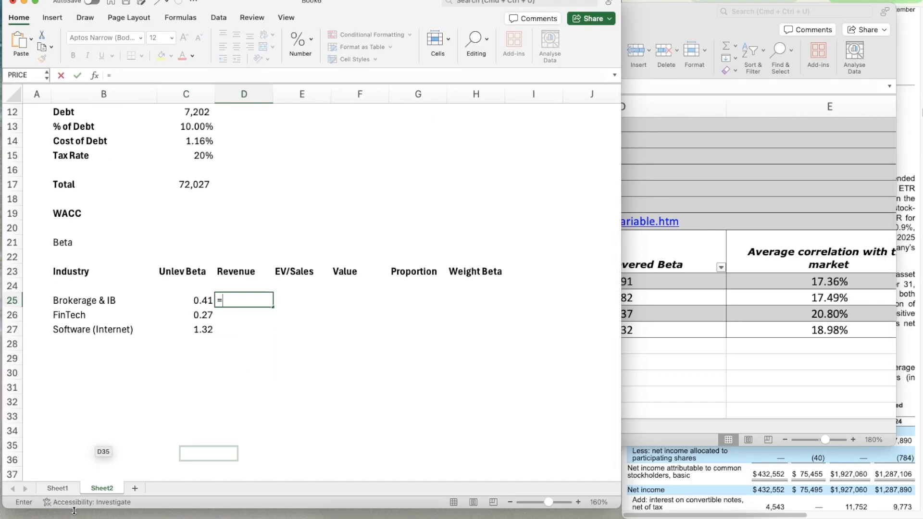
left_click(57, 488)
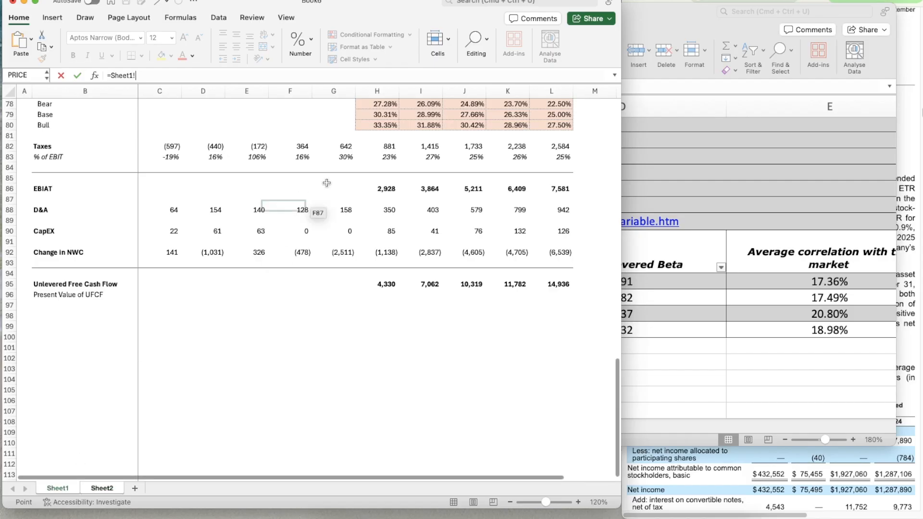
scroll(313, 207, "up", 10)
scroll(381, 341, "down", 9)
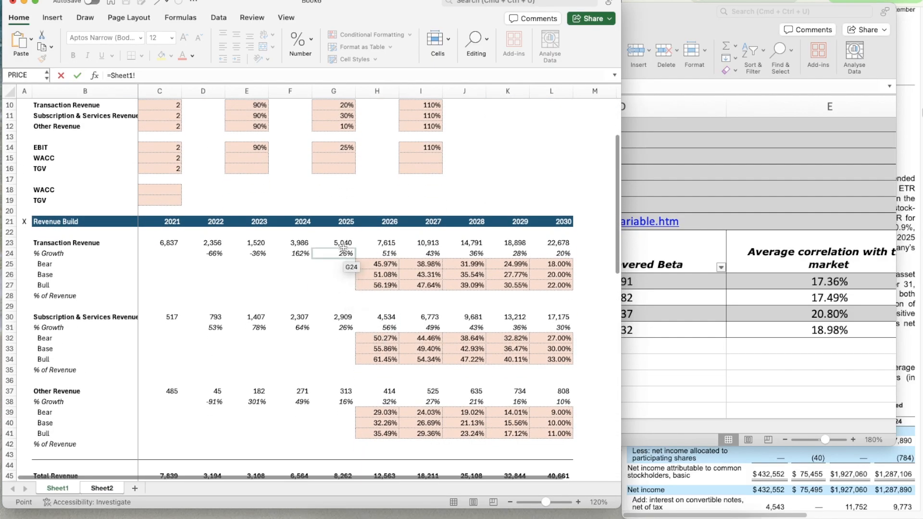
left_click(342, 243)
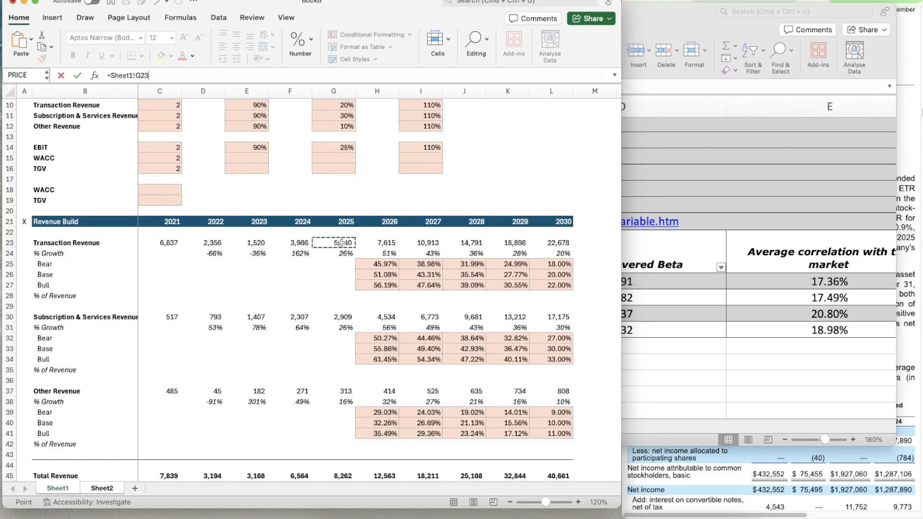
key("Return")
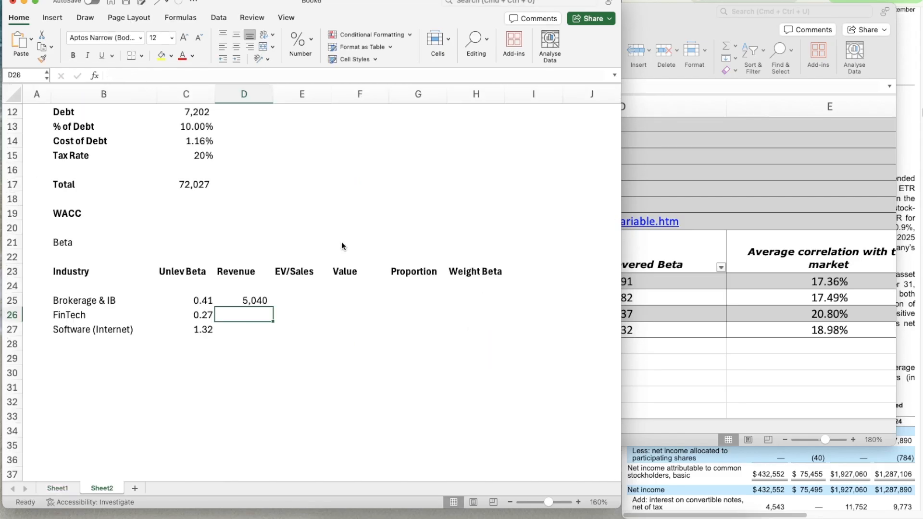
Enter the FinTech revenue in D26 as the formula =Sheet1!G30+Sheet1!G30
type("=")
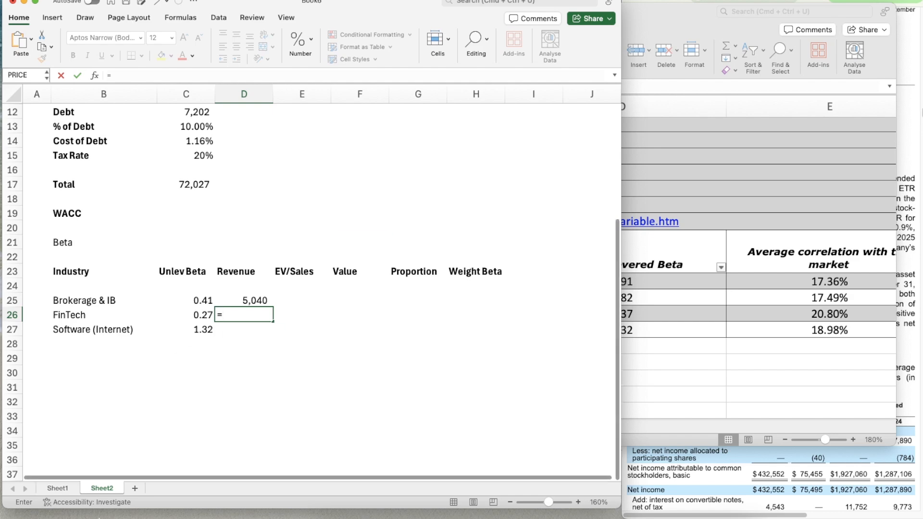
left_click(61, 489)
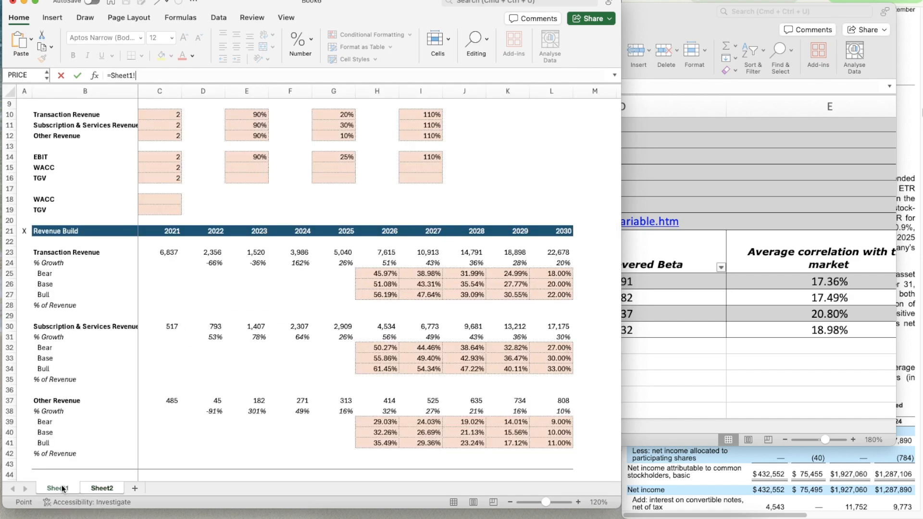
left_click(332, 324)
type("+")
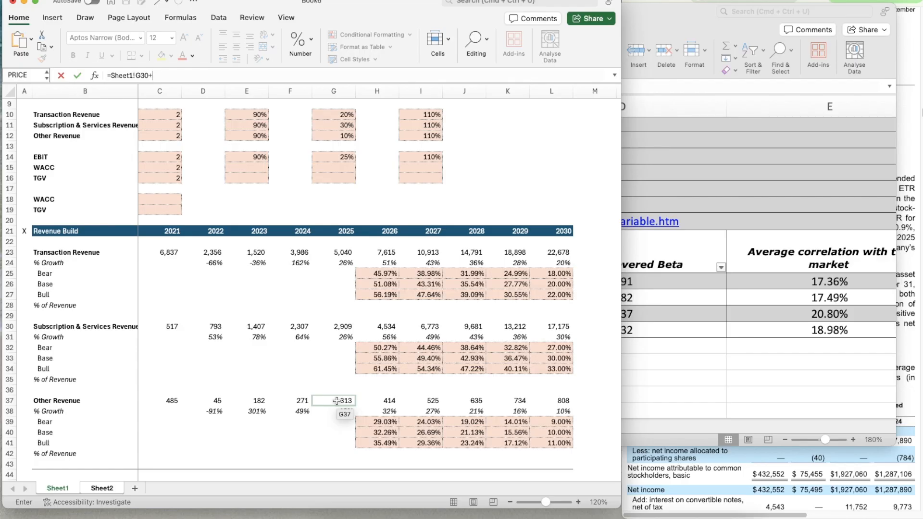
left_click(337, 327)
key("Return")
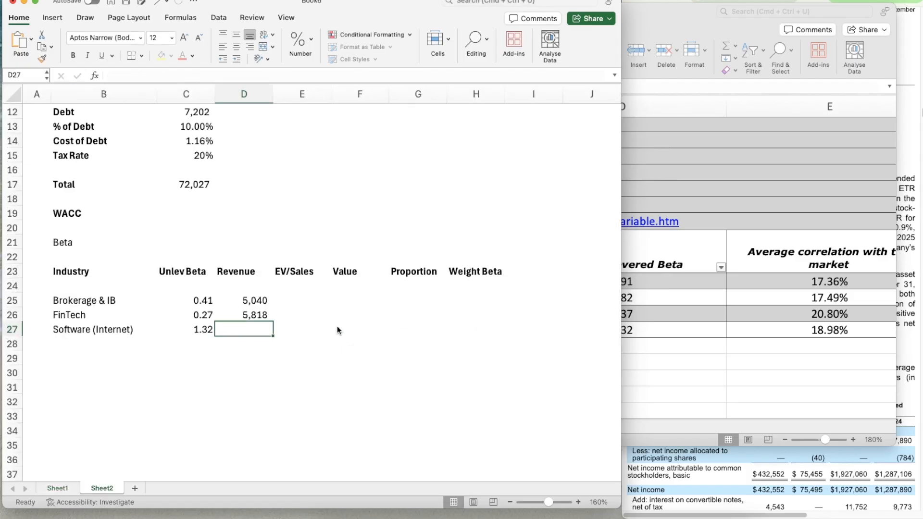
Replace the FinTech revenue formula in D26 with a link to only the 2025 Subscription & Services Revenue, =Sheet1!G30
key("Up")
key("Up")
key("Down")
key("F2")
key("super+a")
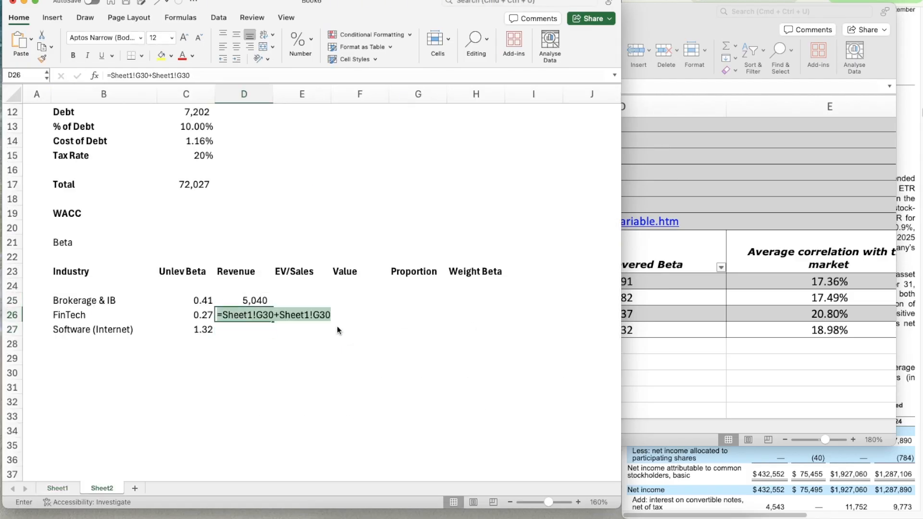
type("=")
left_click(62, 487)
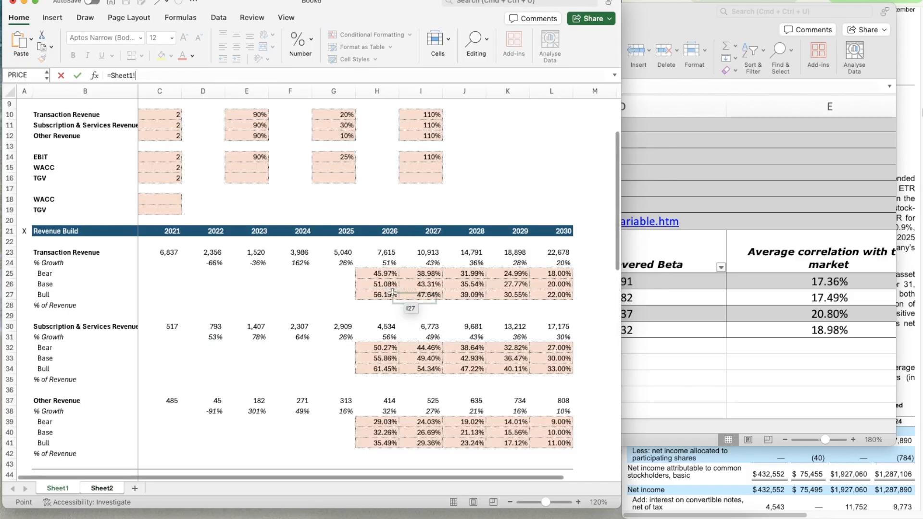
left_click(335, 327)
key("Return")
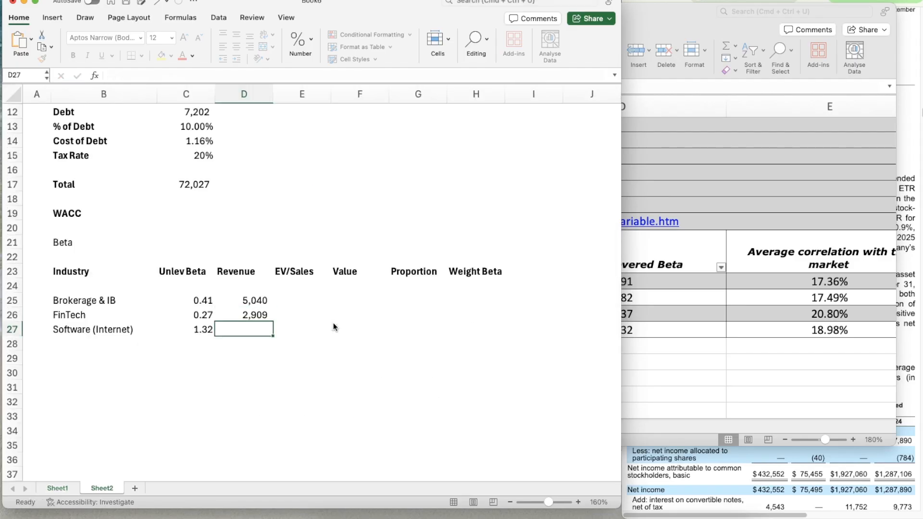
Set the Brokerage & IB revenue in D25 to 2025 Transaction Revenue plus Other Revenue, =Sheet1!G23+Sheet1!G37
key("Up")
key("Up")
type("=")
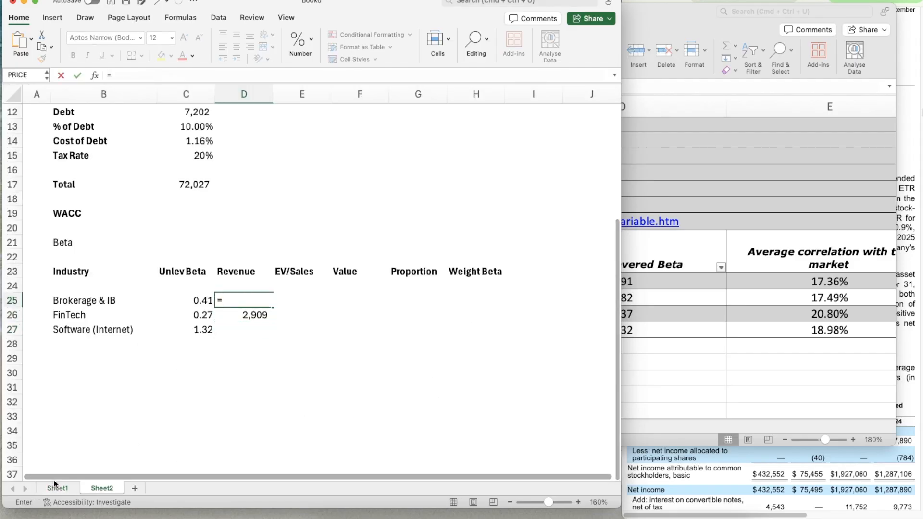
left_click(58, 488)
left_click(340, 251)
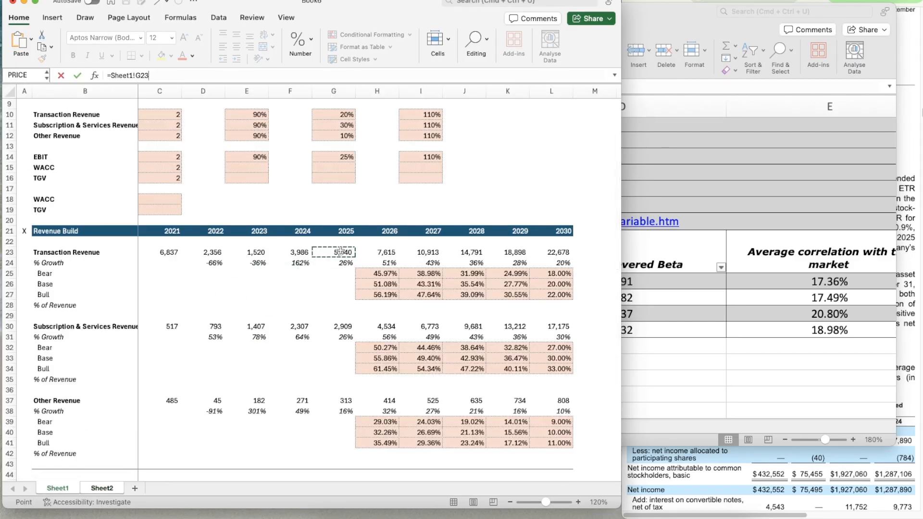
type("+")
left_click(341, 401)
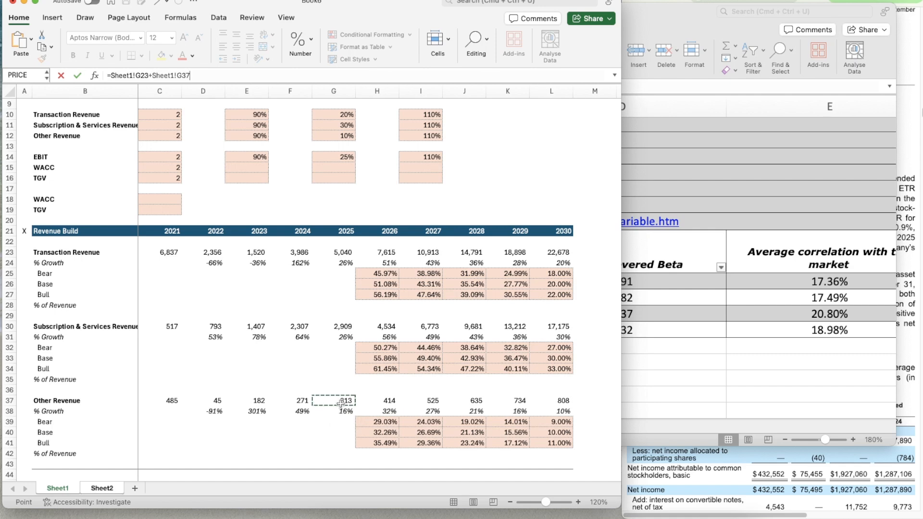
key("Return")
Remove the Software (Internet) entry from the beta table by clearing its unlevered beta in C27 and its name in B27
key("Down")
key("Left")
key("Delete")
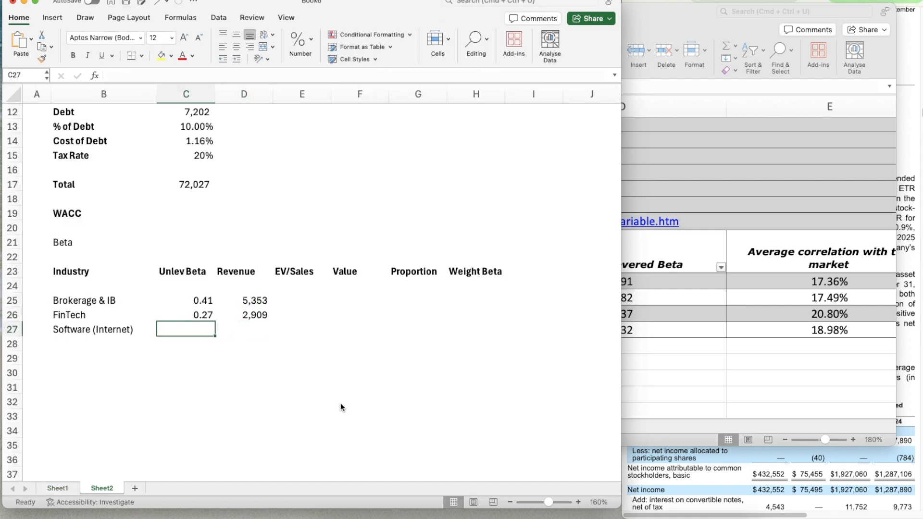
key("Left")
key("Delete")
Select the Brokerage & IB EV/Sales cell E25, minimize totalbetaGlobal.xls, and switch to the revenue multiples workbook psdata.xls
key("Right")
key("Right")
key("Right")
key("Right")
key("Up")
key("Left")
key("Left")
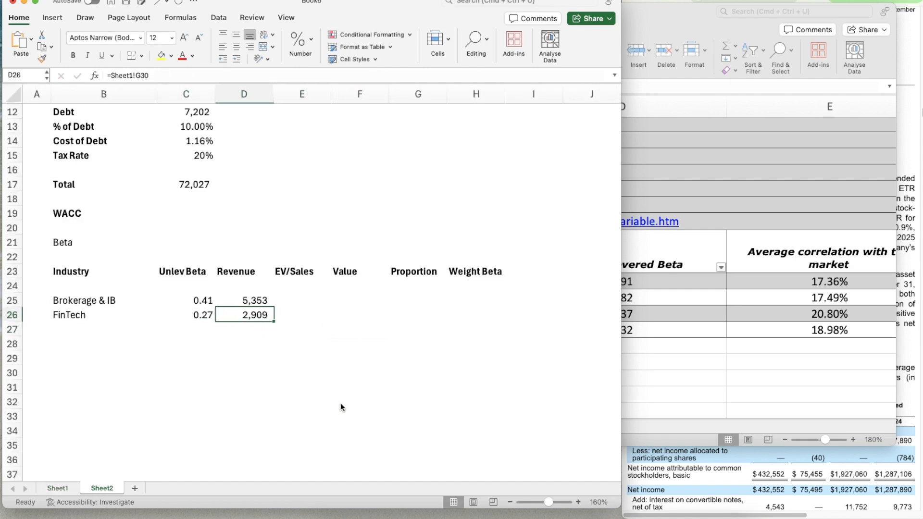
key("Right")
key("Up")
left_click(732, 347)
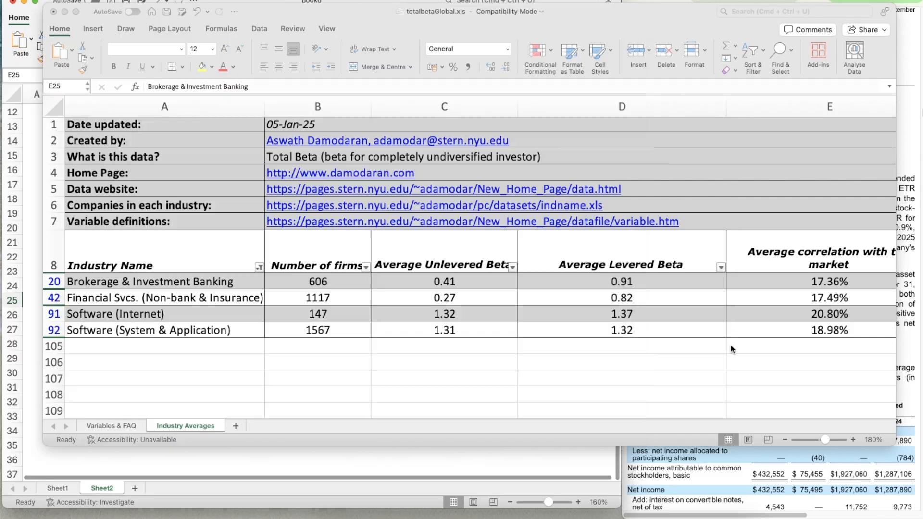
left_click(63, 12)
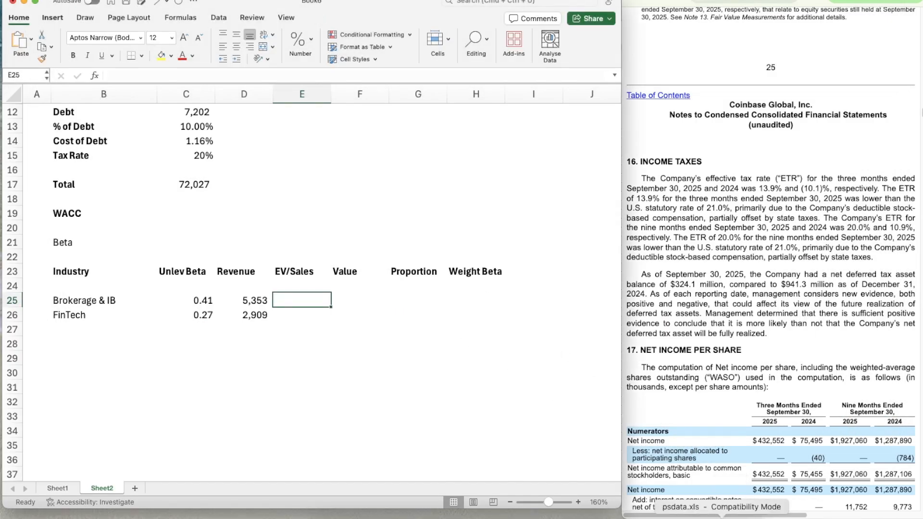
left_click(722, 518)
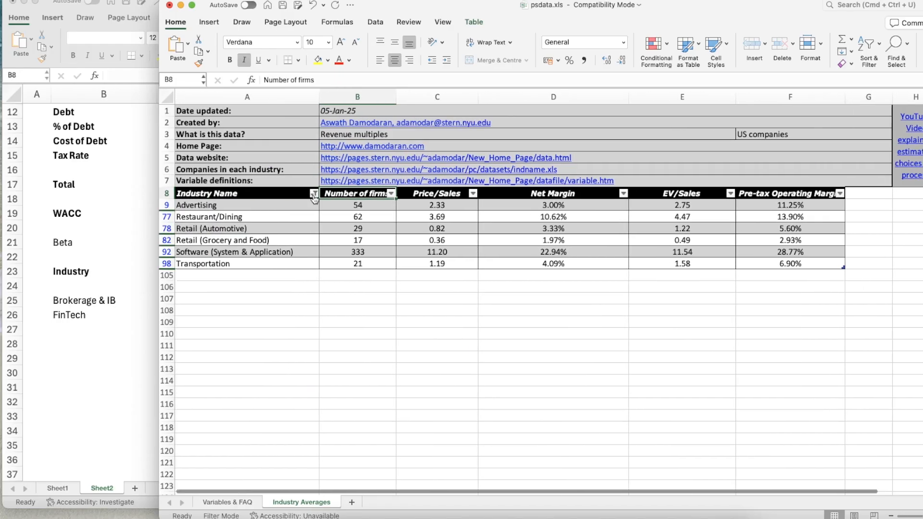
Filter the Industry Name column in psdata.xls to only Brokerage & Investment Banking and Financial Svcs. (Non-bank & Insurance)
left_click(313, 194)
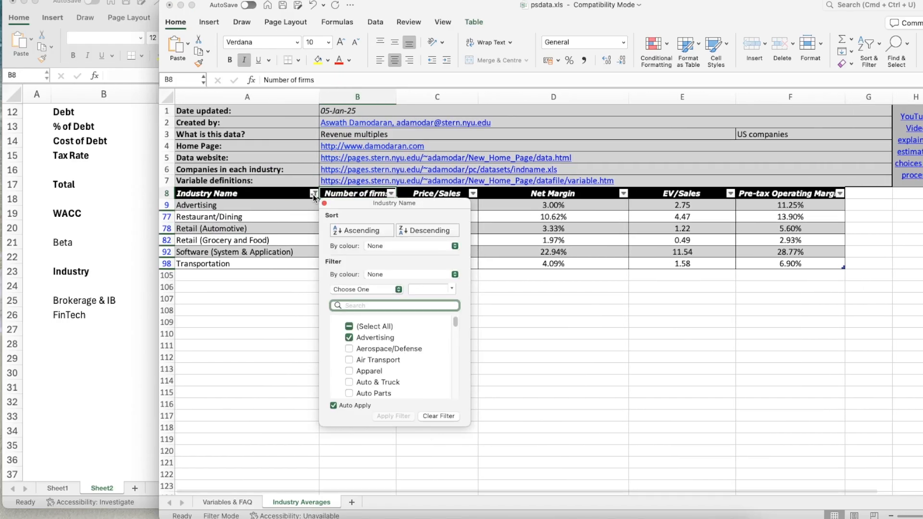
left_click(347, 328)
left_click(347, 327)
scroll(390, 361, "down", 3)
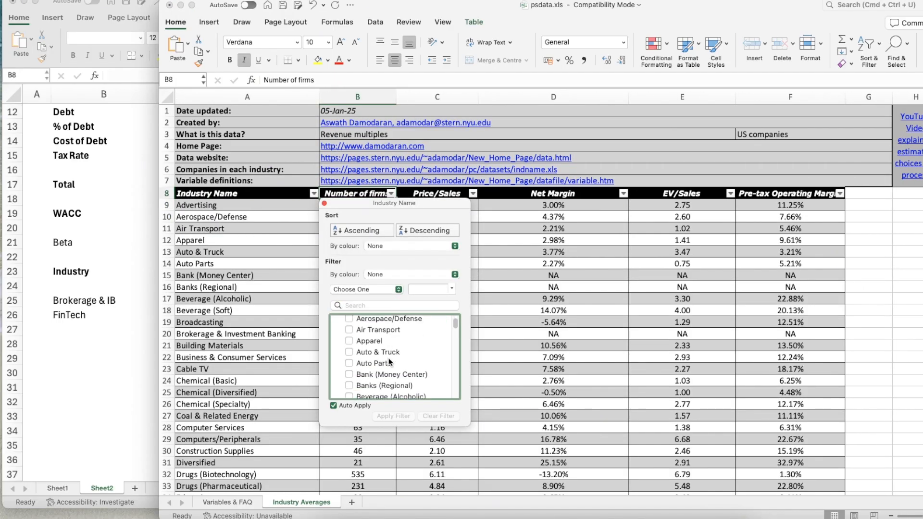
scroll(389, 362, "up", 1)
scroll(389, 362, "up", 2)
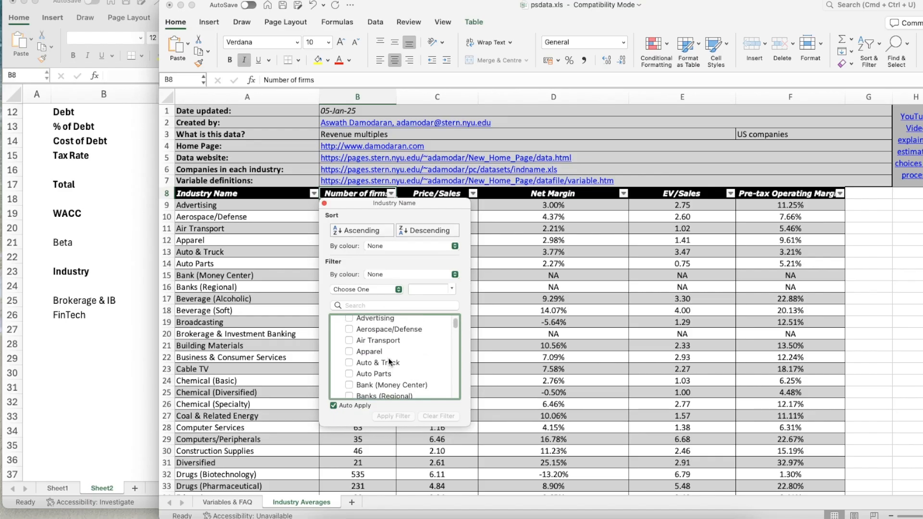
scroll(389, 362, "down", 5)
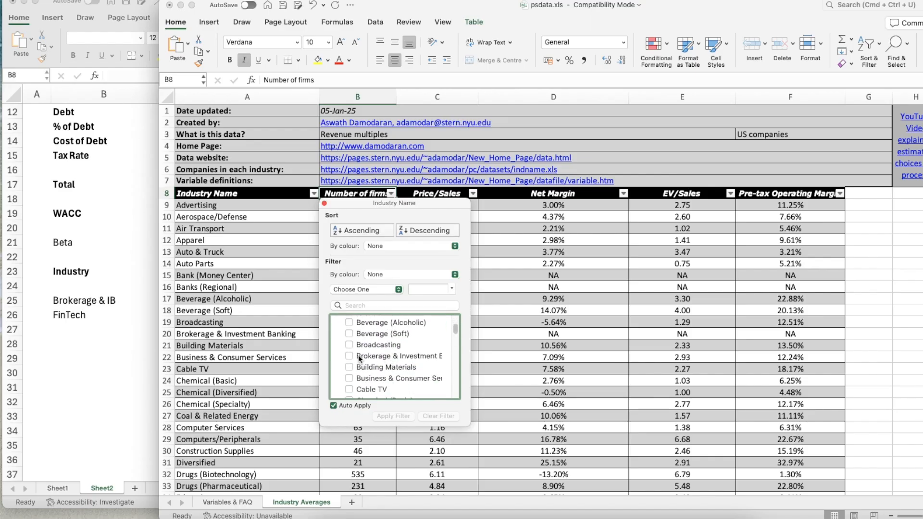
left_click(350, 356)
scroll(385, 403, "down", 5)
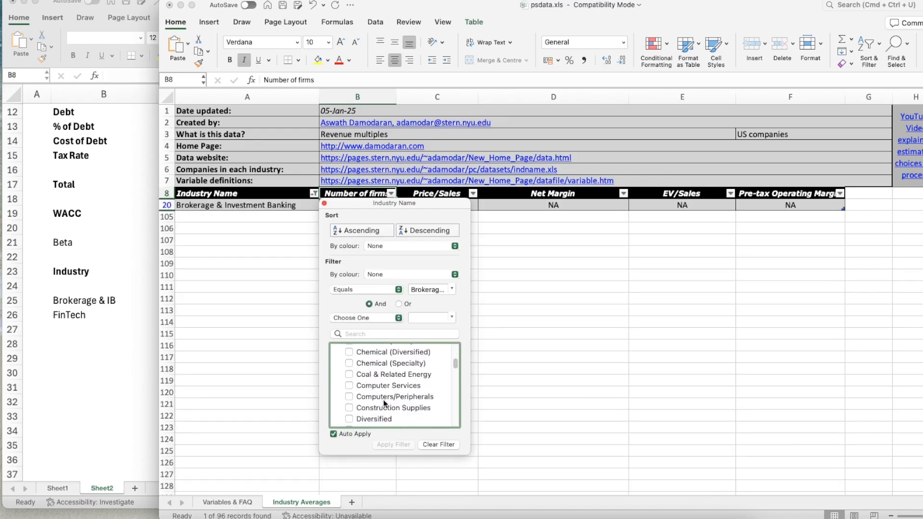
scroll(380, 402, "down", 3)
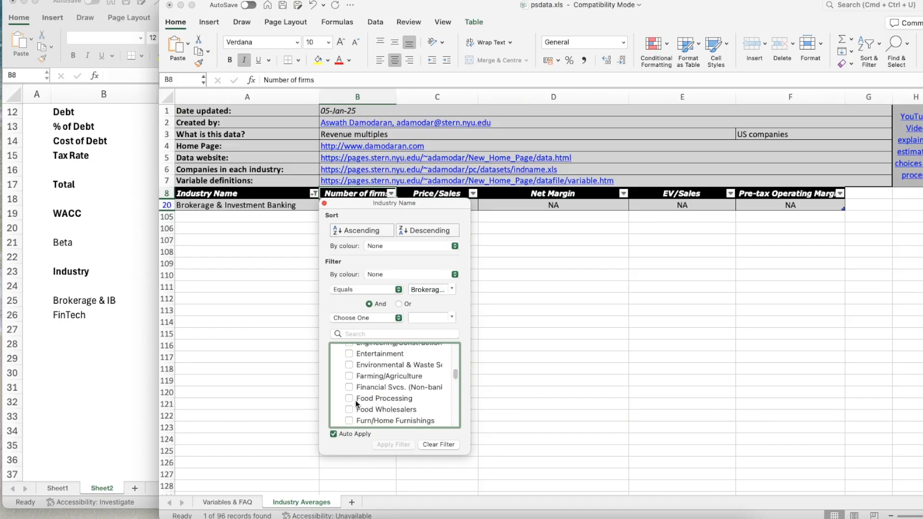
left_click(350, 377)
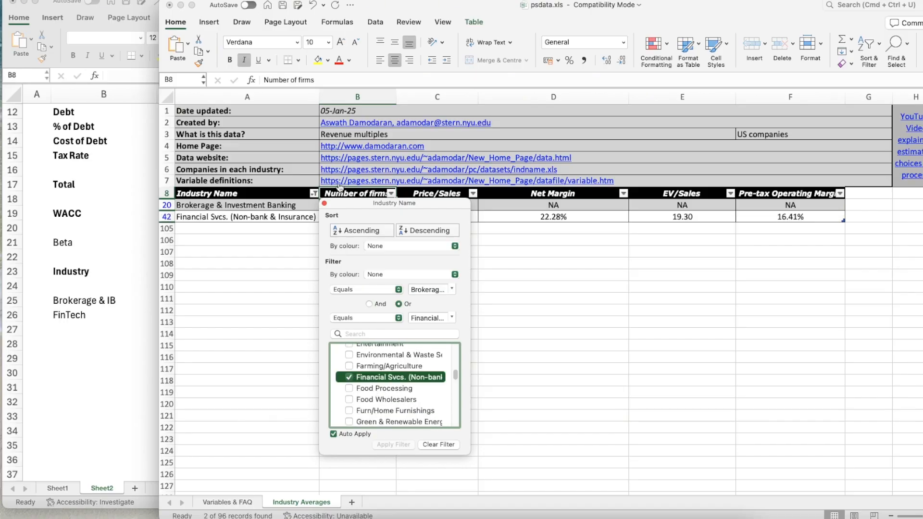
left_click(325, 205)
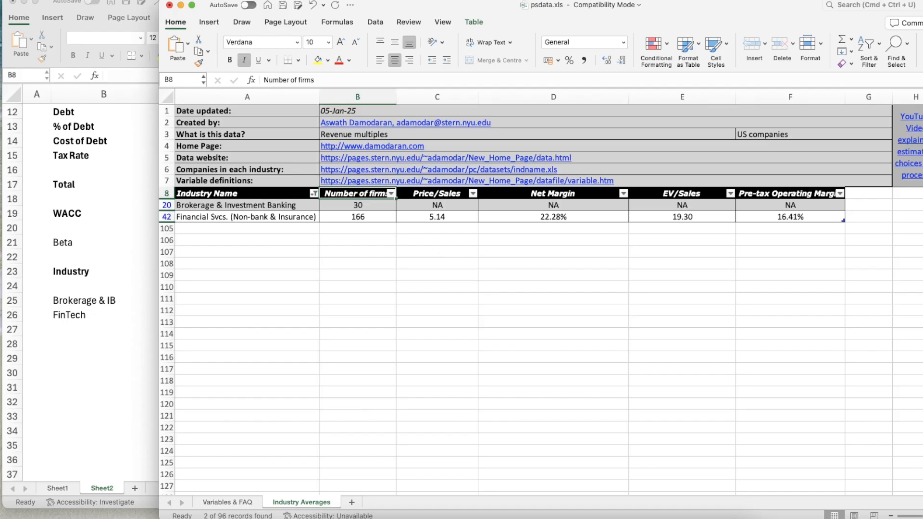
Return to the WACC workbook and delete the Brokerage & IB row, row 25, from the beta table
key("super+grave")
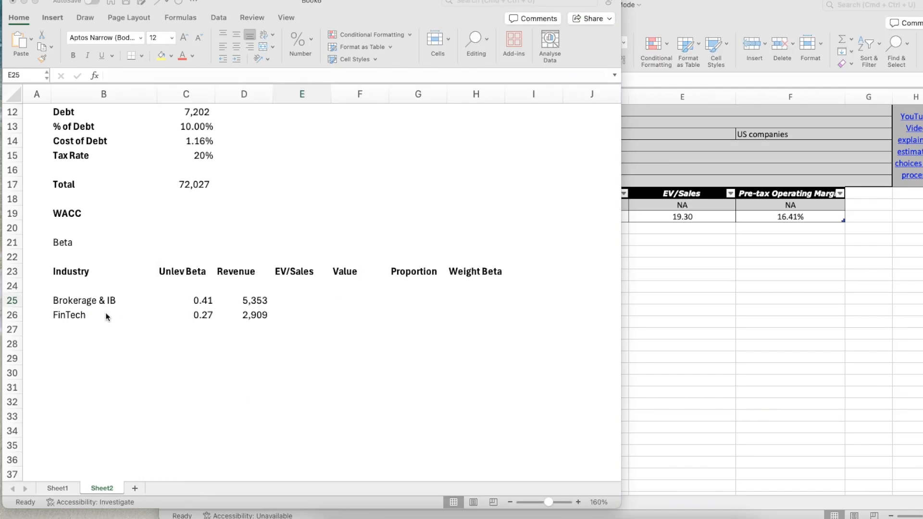
left_click(83, 301)
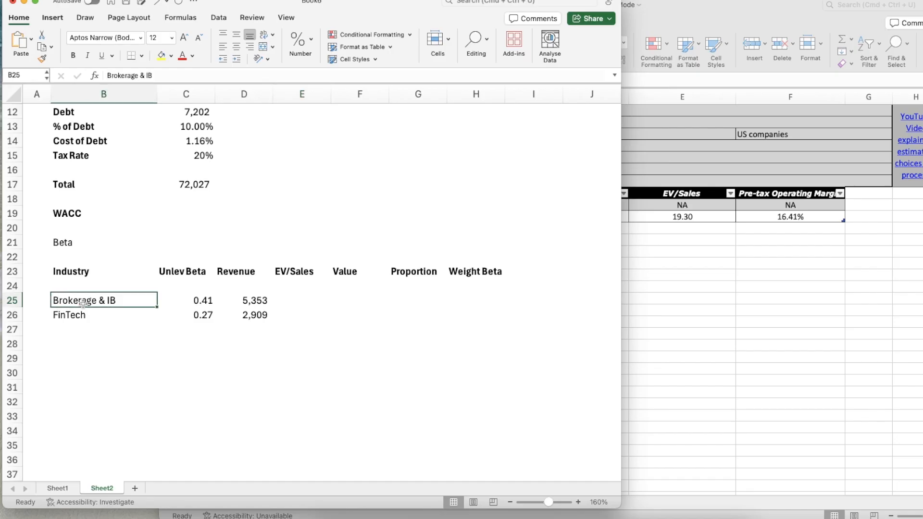
key("shift+Right")
key("shift+Right")
key("shift+Right")
key("shift+Right")
key("shift+Right")
key("shift+Right")
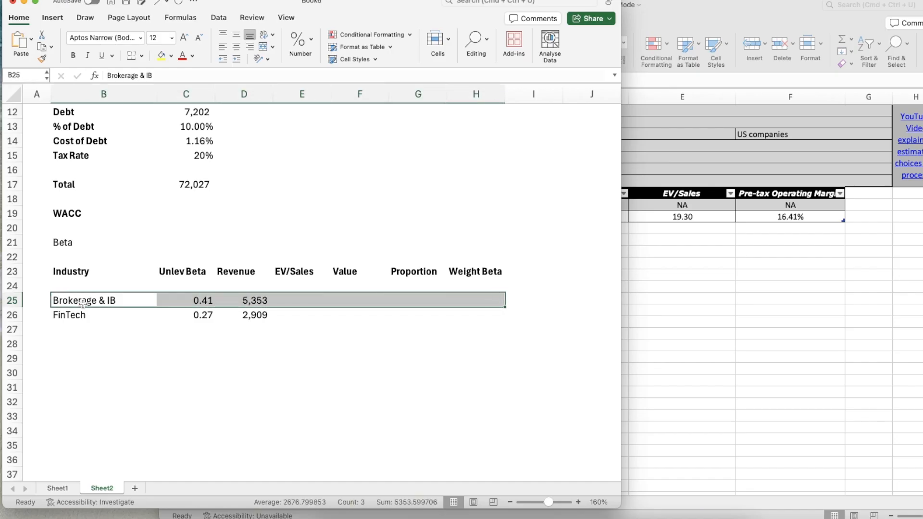
key("Delete")
key("shift+space")
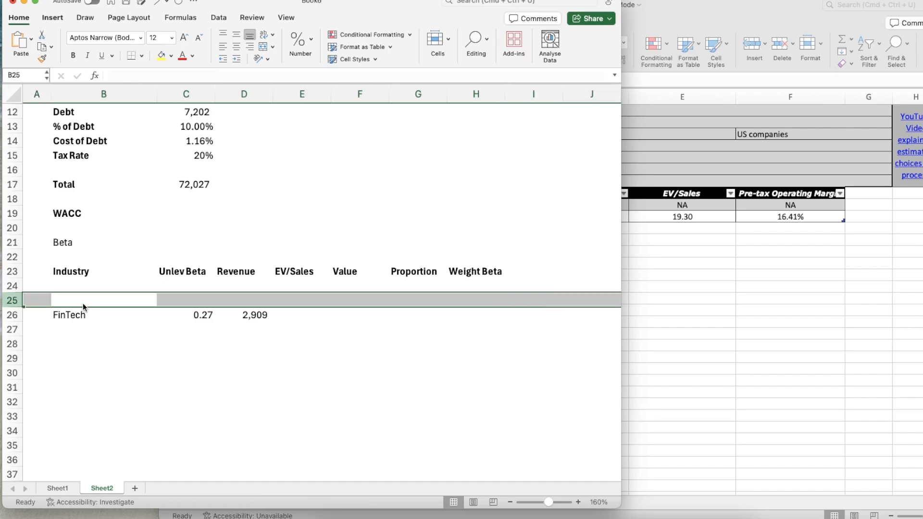
right_click(11, 301)
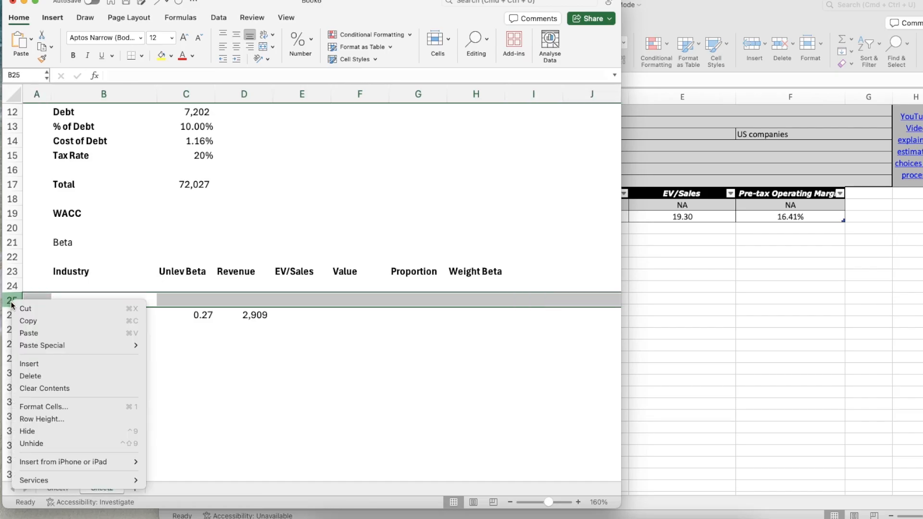
left_click(41, 375)
Set the FinTech revenue in D25 to the 2025 Total Revenue on Sheet1, =Sheet1!G45
key("Right")
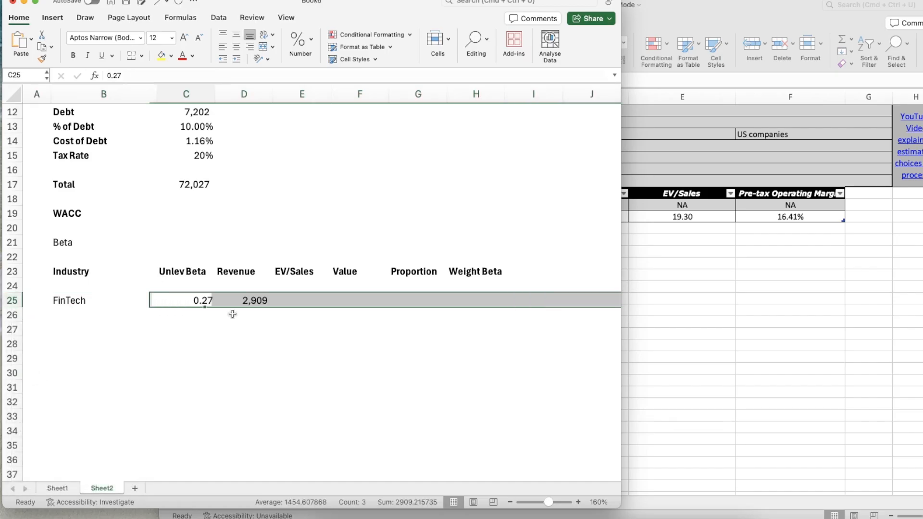
key("Right")
type("=")
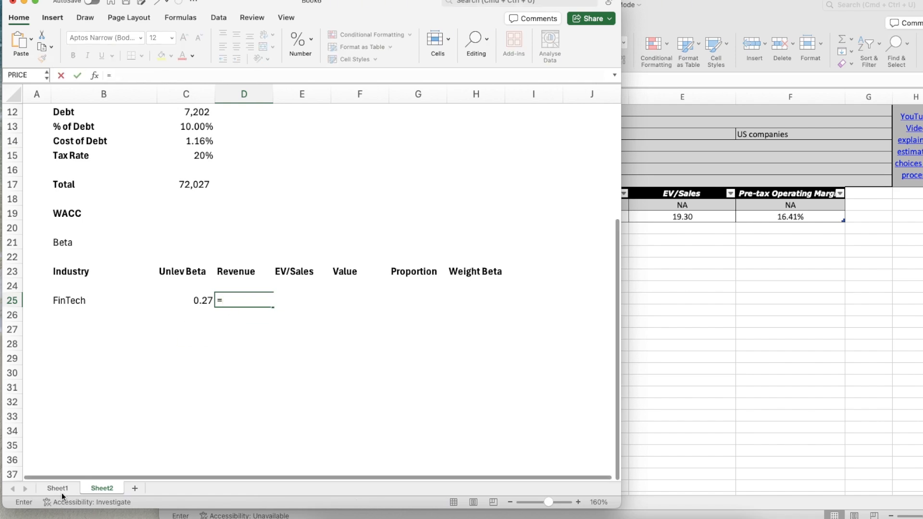
left_click(59, 489)
scroll(330, 381, "down", 3)
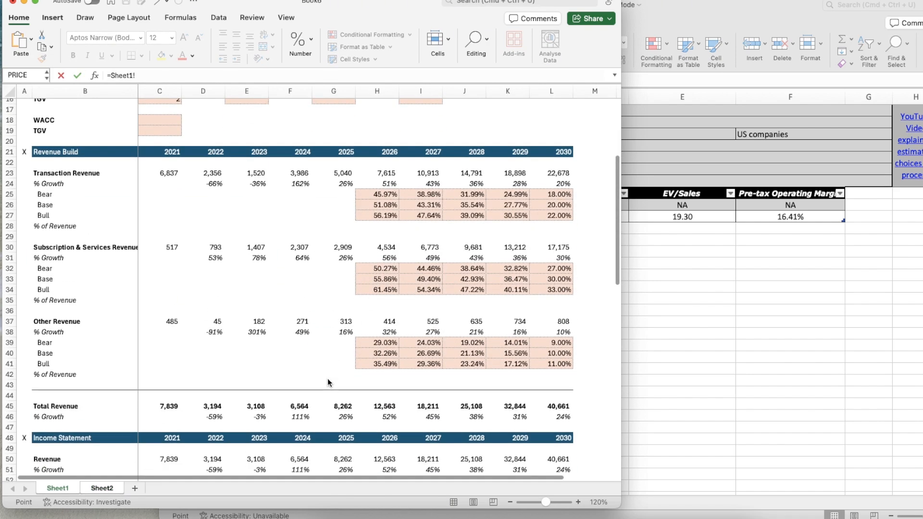
left_click(341, 407)
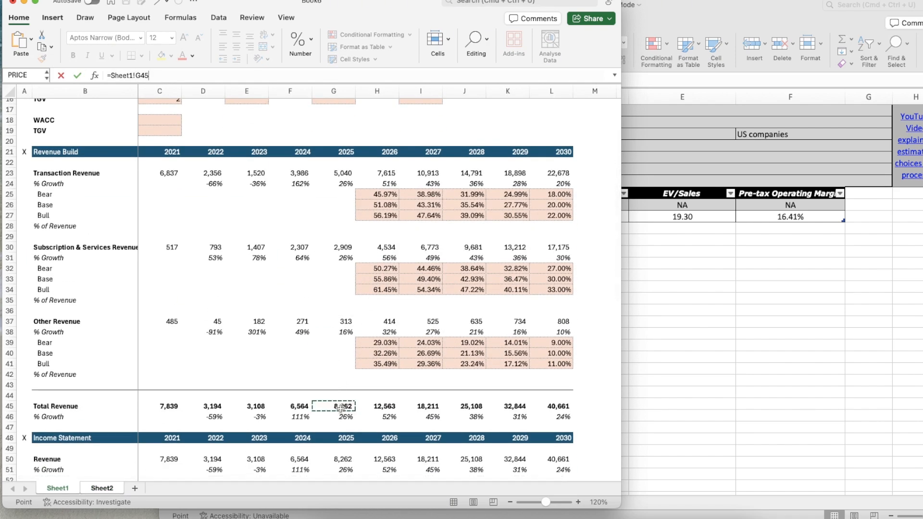
key("Tab")
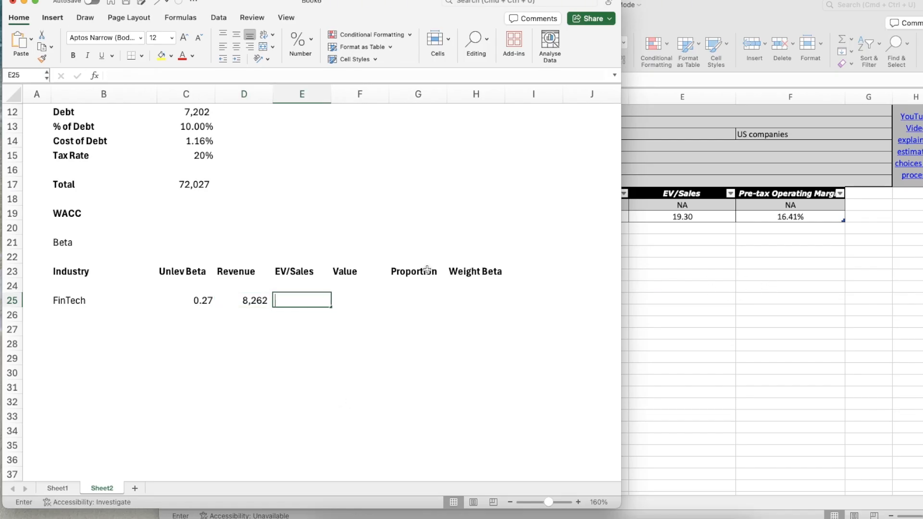
Enter 19.3 as the FinTech EV/Sales multiple in E25
type("19.3")
key("Return")
key("Up")
Calculate the FinTech value in F25 as revenue times EV/Sales, =D25*E25
key("Right")
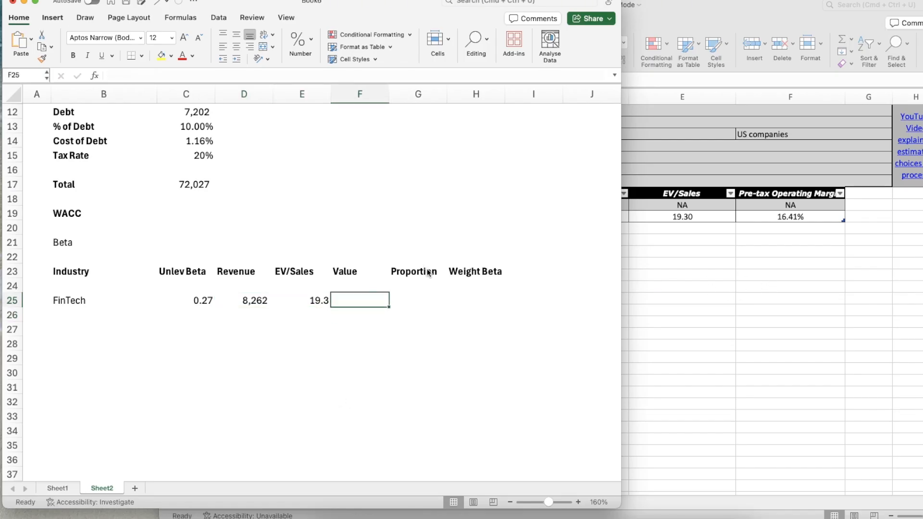
type("=")
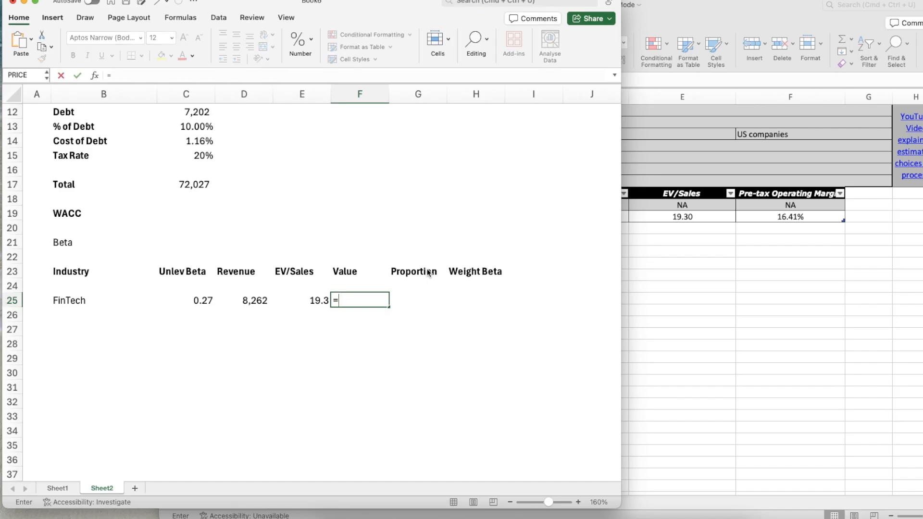
key("Left")
key("Left")
type("*")
key("Left")
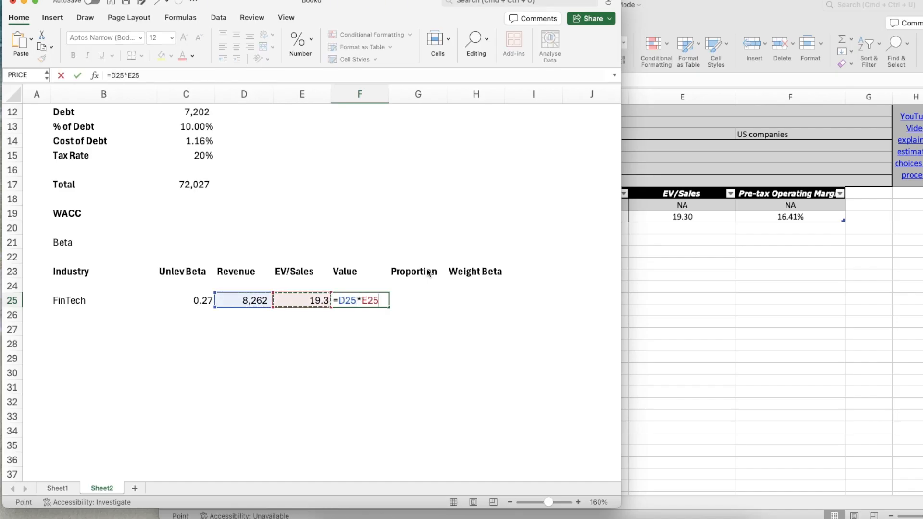
key("Return")
Copy the number format of the revenue cell D25 onto the FinTech value in F25
key("Up")
key("Left")
key("Left")
key("shift+super+c")
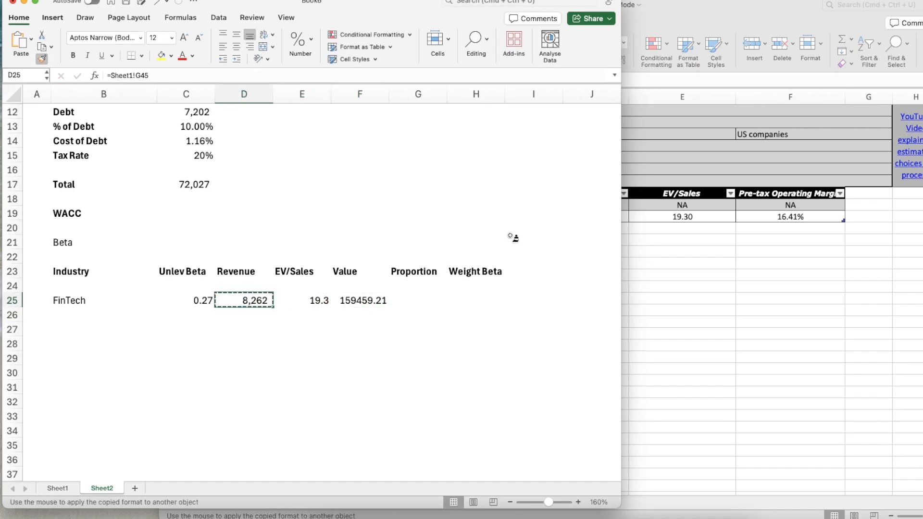
left_click(371, 303)
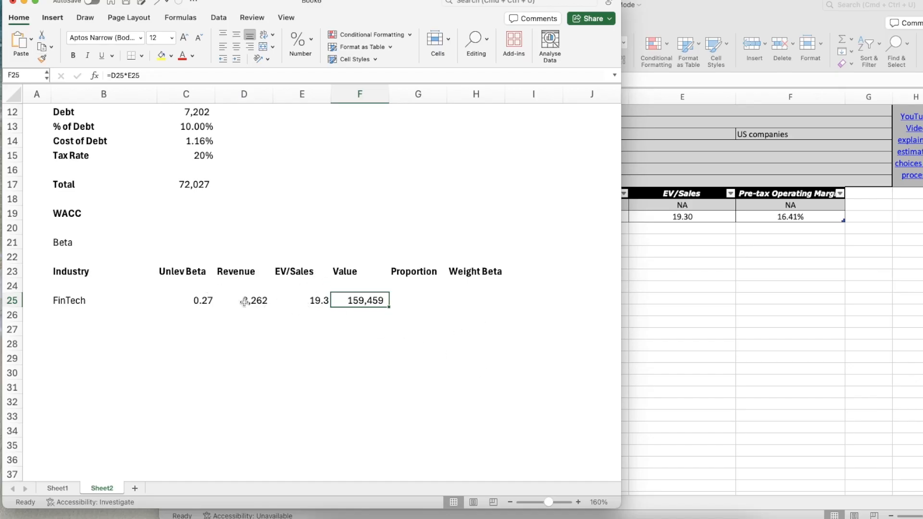
Enter 100% as the FinTech proportion in G25
key("Right")
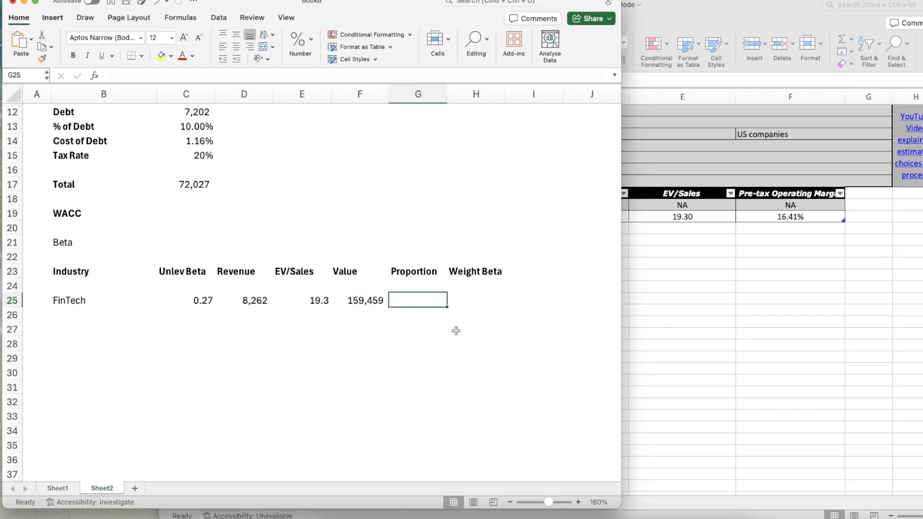
type("100")
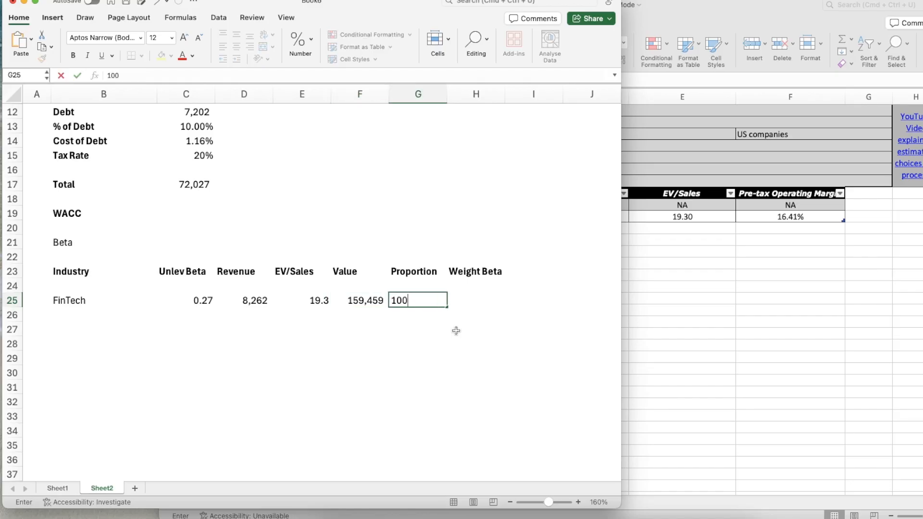
type("%")
key("Return")
key("Up")
Calculate the FinTech weighted beta in H25 as proportion times unlevered beta, =G25*C25
key("Right")
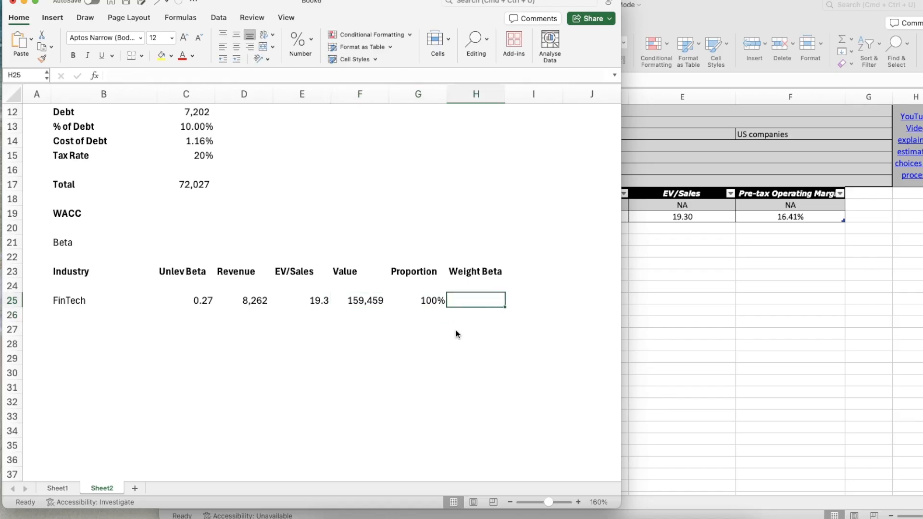
type("=")
key("Left")
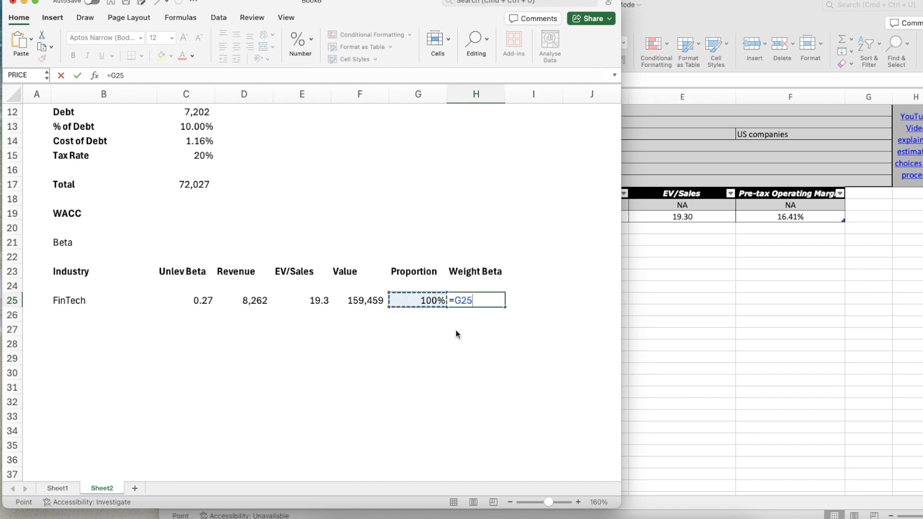
type("*")
key("Left")
key("Left")
key("Left")
key("Left")
key("Left")
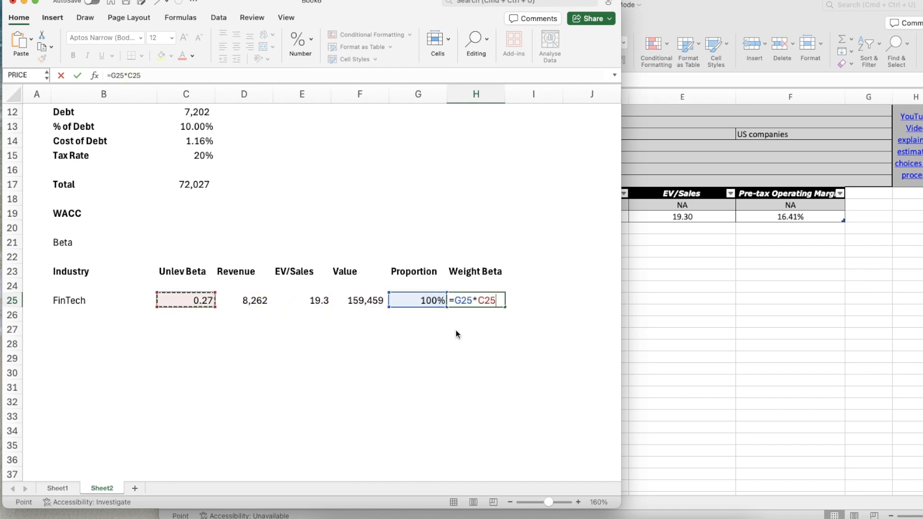
key("Return")
key("Up")
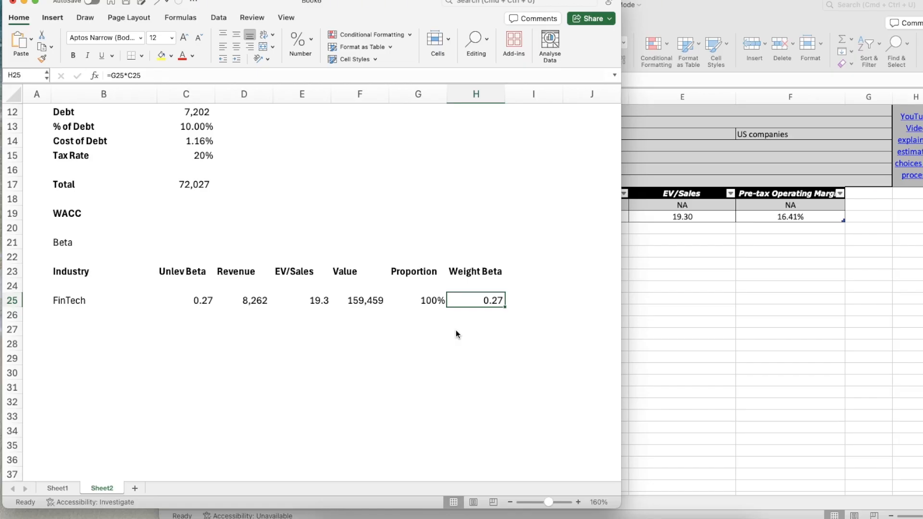
Link the Beta input in C9 to the FinTech weighted beta in H25
scroll(215, 309, "up", 5)
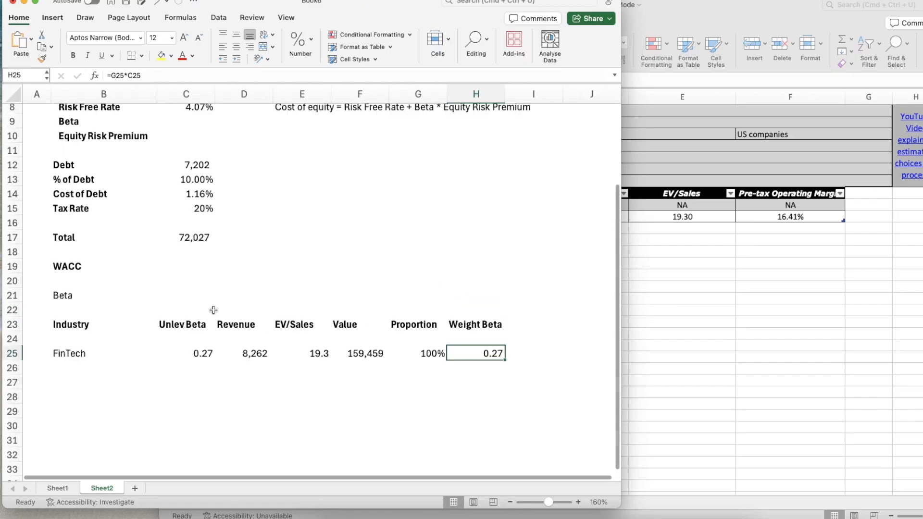
left_click(189, 192)
type("=")
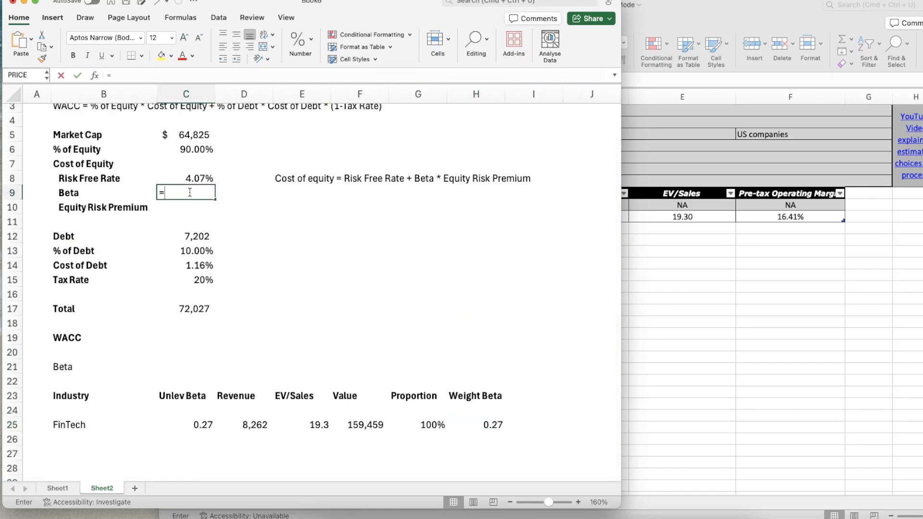
left_click(488, 425)
key("Return")
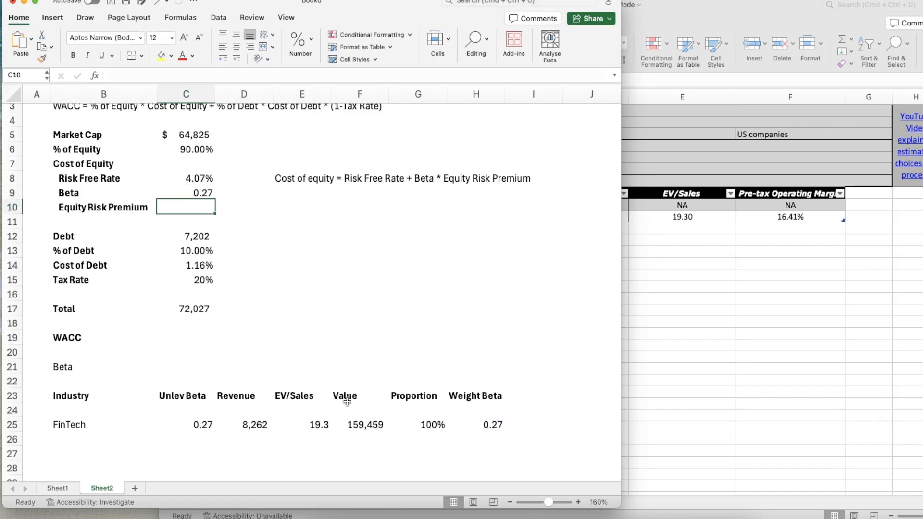
Make the Beta section heading in B21 bold
scroll(346, 401, "down", 5)
left_click(57, 347)
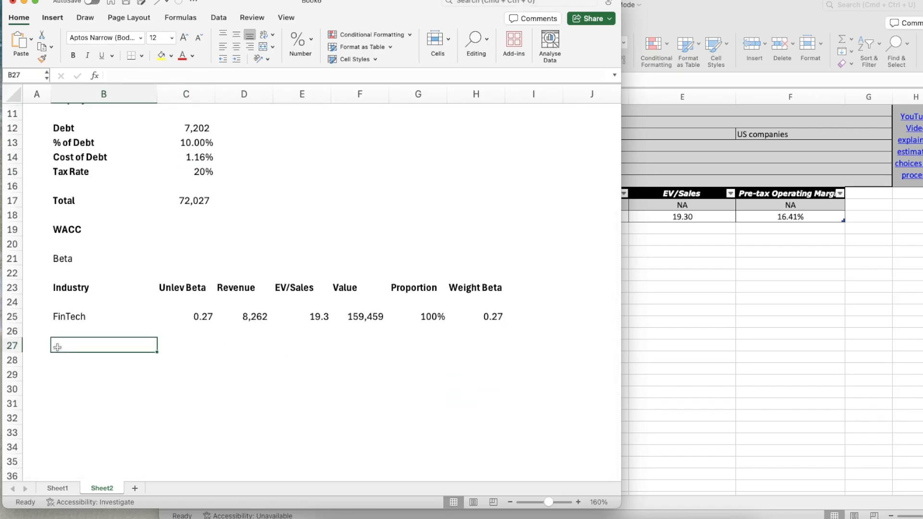
key("Up")
key("Up")
key("Up")
key("Up")
key("Up")
key("Up")
key("super+b")
Add a bold section heading Equity Risk Premium in B27 and select B29 below it
key("Down")
key("Down")
key("Down")
key("Down")
key("Down")
key("Down")
key("Down")
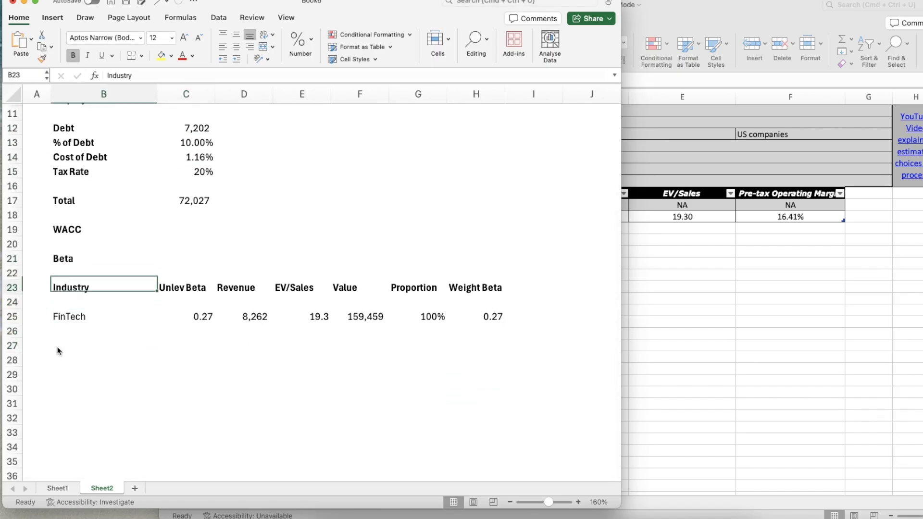
left_click(58, 351)
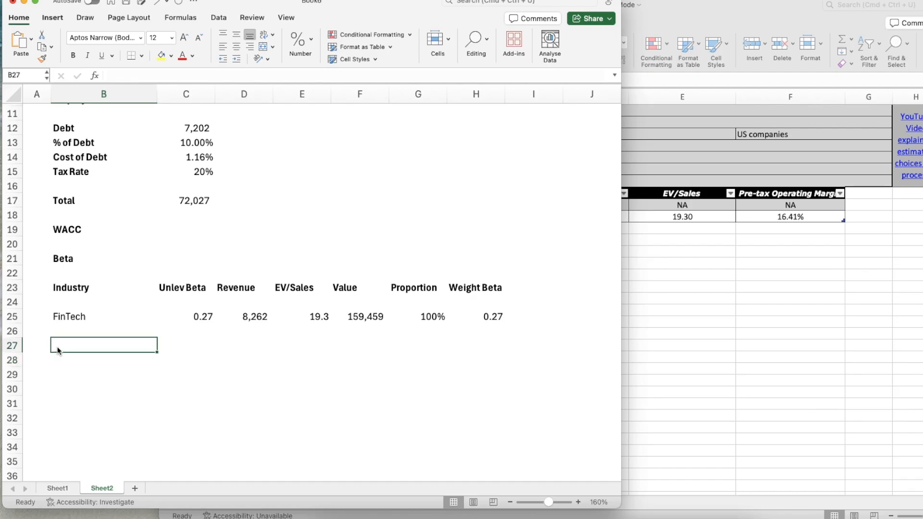
type("Equity Risk Premium")
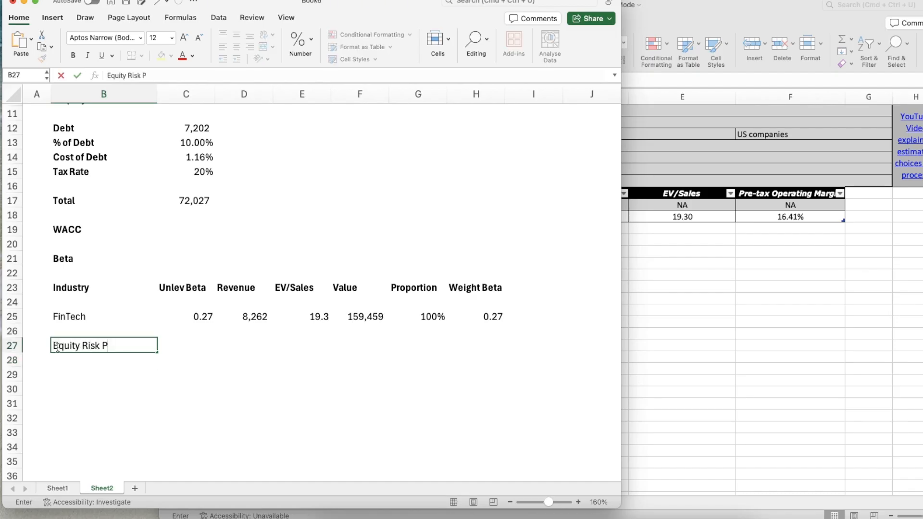
key("Return")
left_click(58, 347)
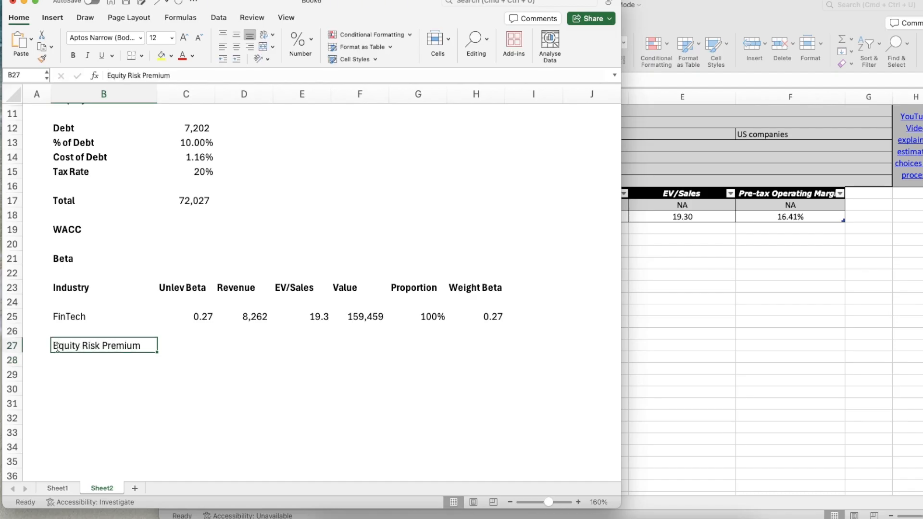
key("super+b")
key("Down")
key("Down")
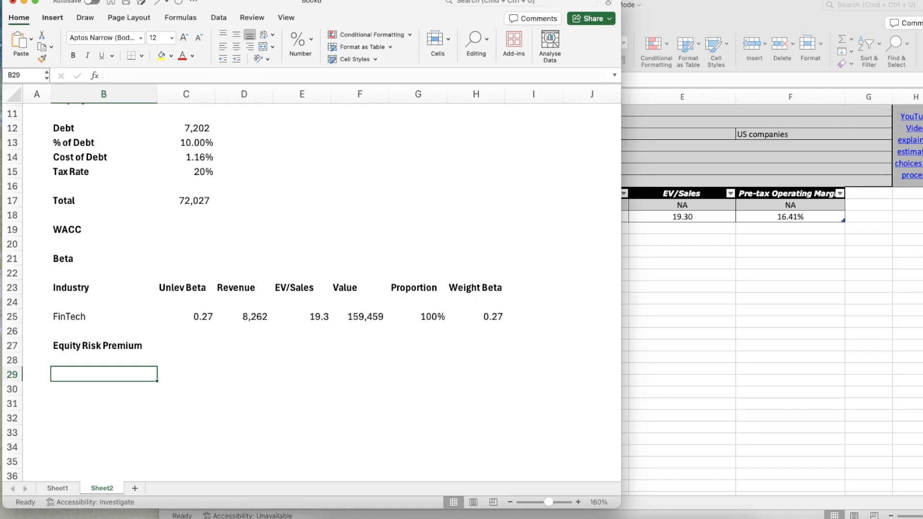
Switch to the Coinbase quarterly filing and locate the table of revenue by geographic location
key("super+Tab")
scroll(767, 239, "up", 20)
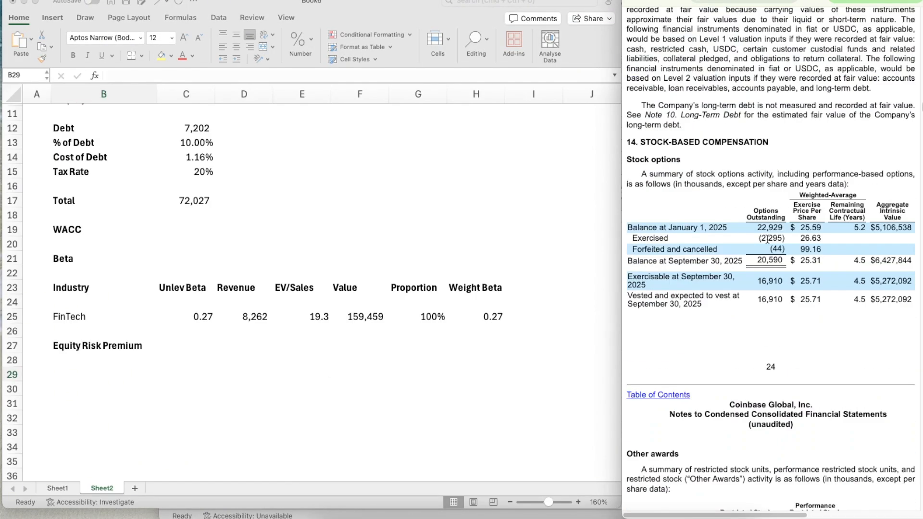
scroll(768, 238, "up", 20)
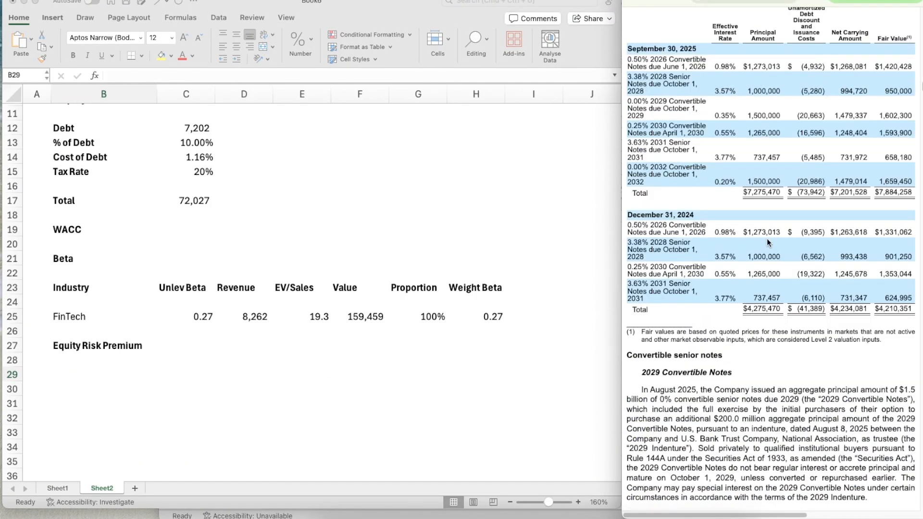
scroll(766, 238, "up", 20)
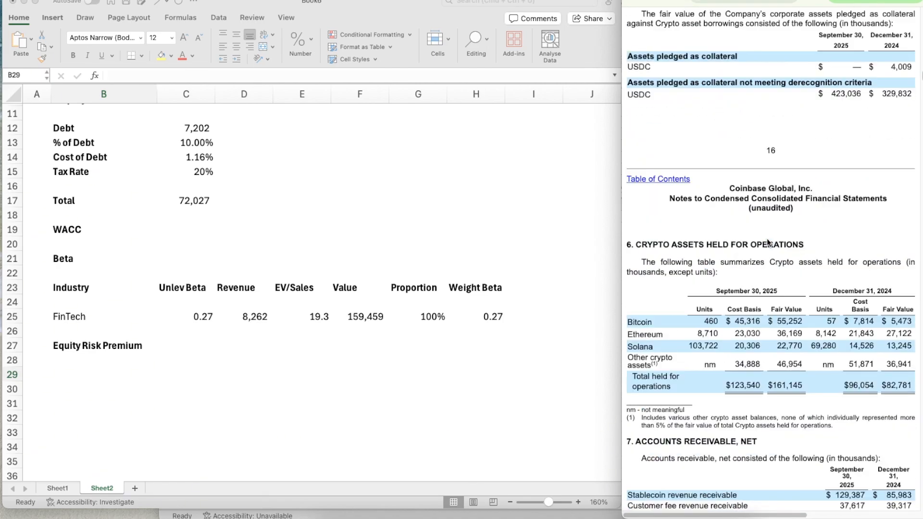
scroll(766, 238, "up", 20)
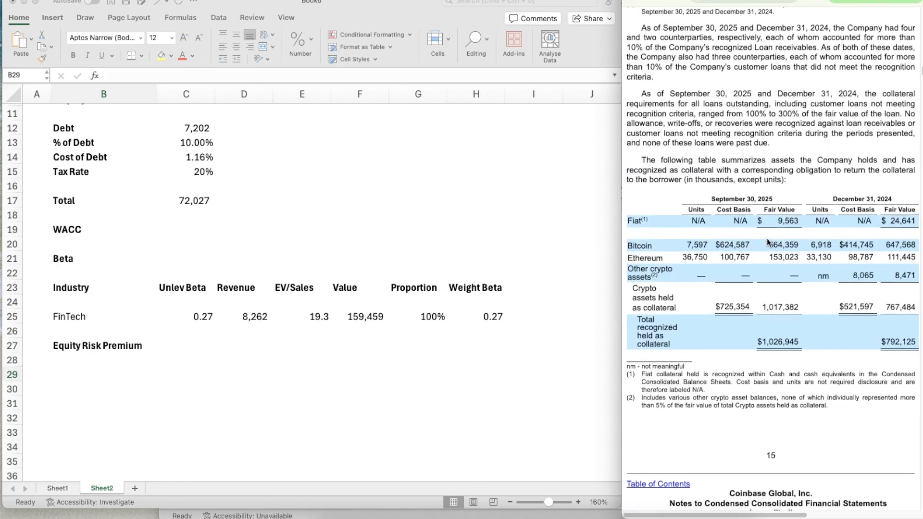
scroll(766, 238, "up", 3)
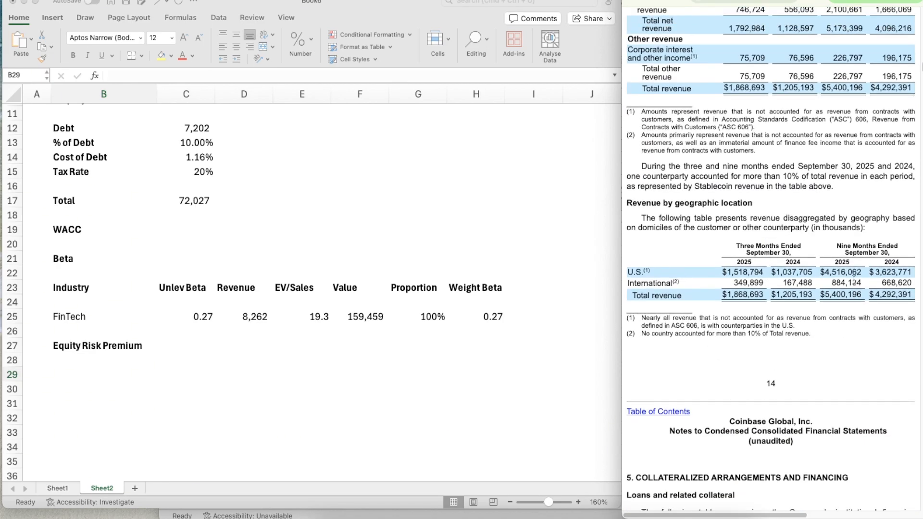
Add the column headings Revenues, ERP, Weight and Weight ERP in B29 through E29 of the Equity Risk Premium section
left_click(99, 377)
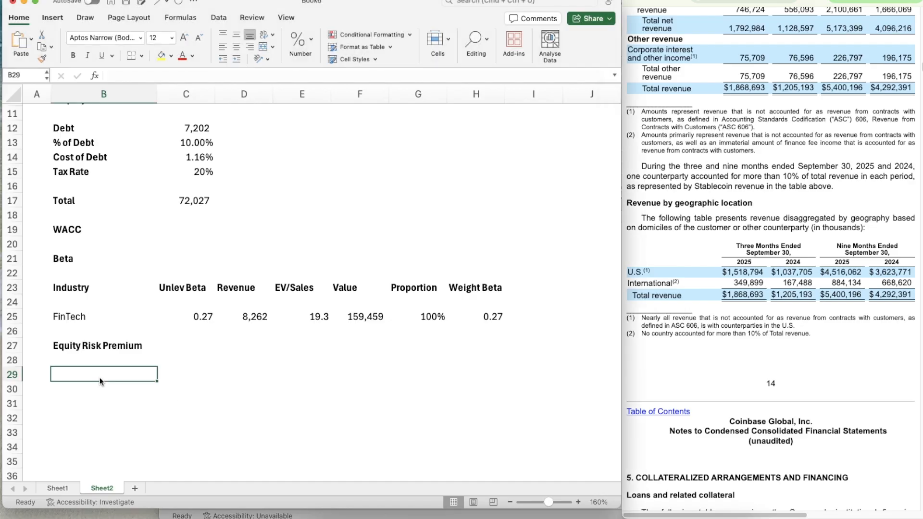
type("Revenues")
key("Tab")
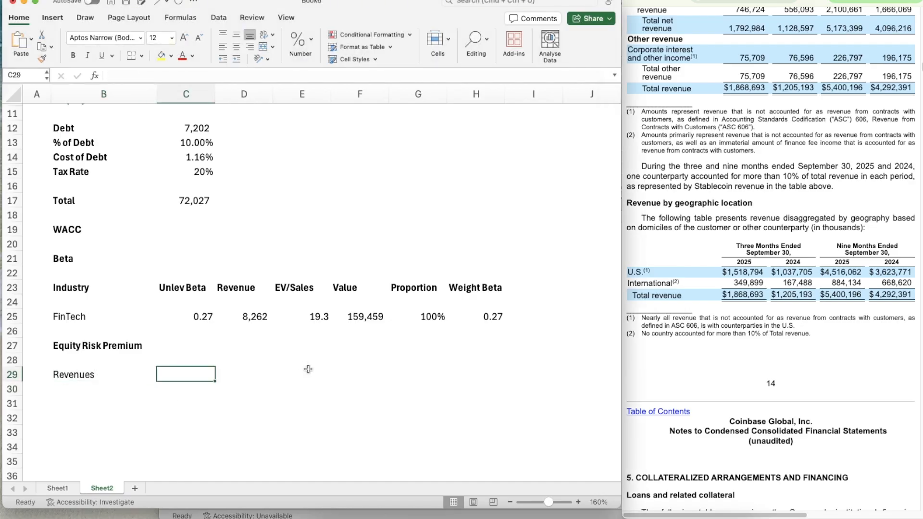
type("Erp")
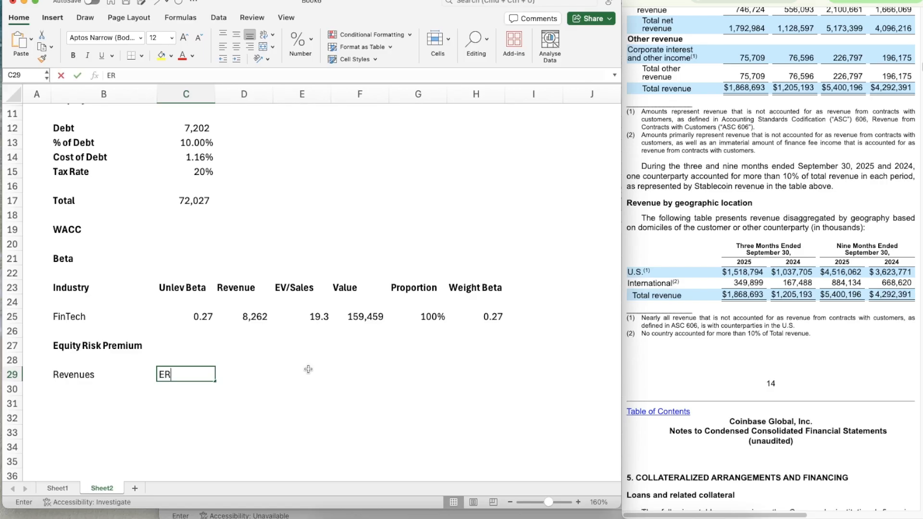
type("ERP")
key("Tab")
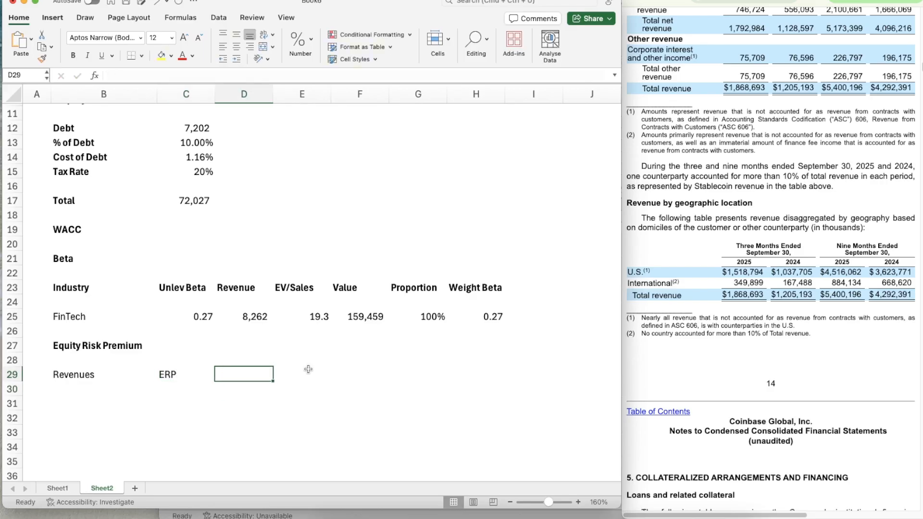
type("Weight")
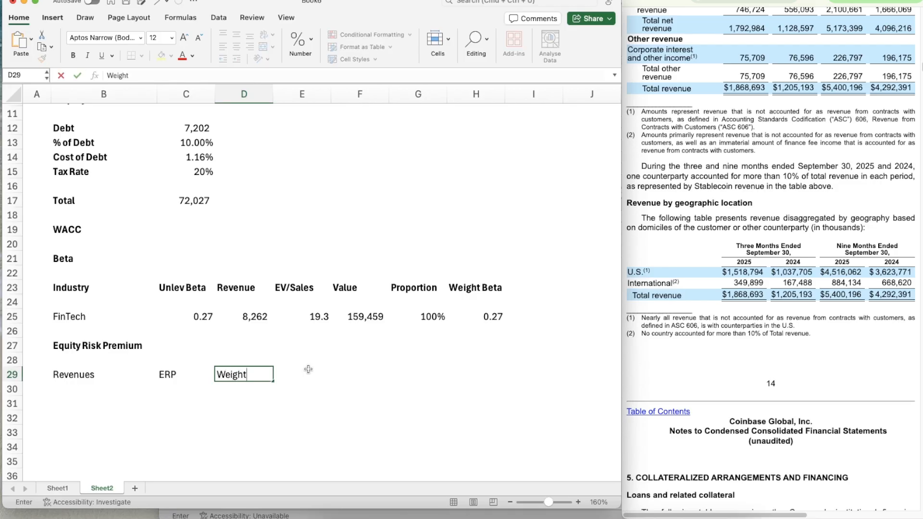
key("Tab")
type("Weight ERP")
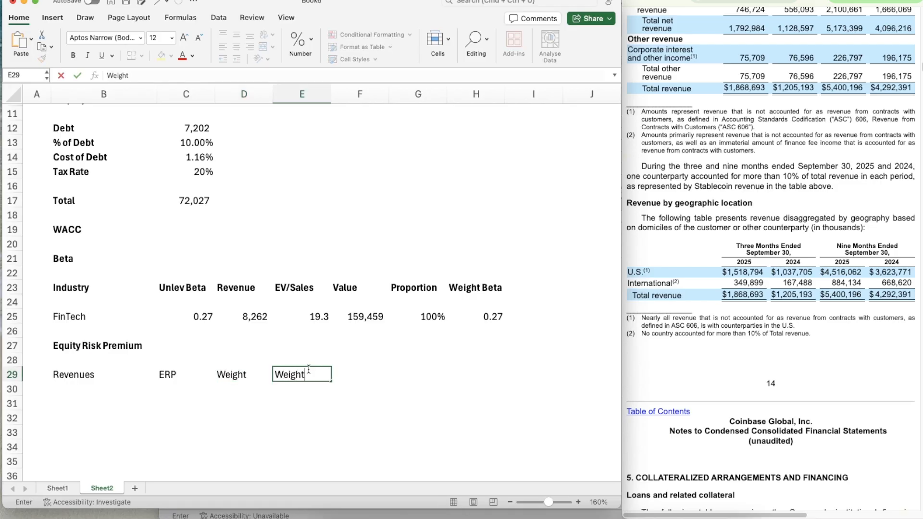
key("Return")
Make the Equity Risk Premium column headings in row 29 bold
key("Up")
key("shift+Left")
key("shift+Left")
key("shift+Left")
key("shift+Left")
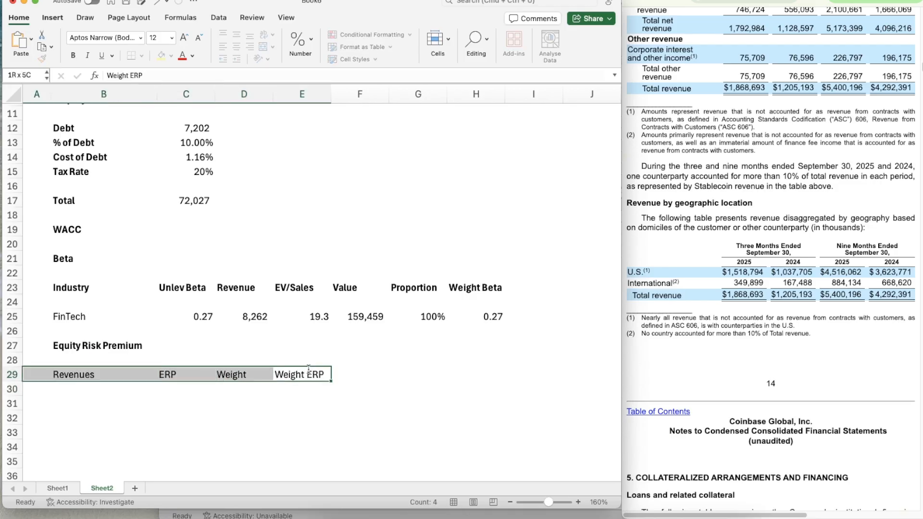
key("shift+Right")
key("super+b")
Add the row labels US in B31 and International in B32
key("Down")
key("Down")
key("Left")
key("Left")
key("Left")
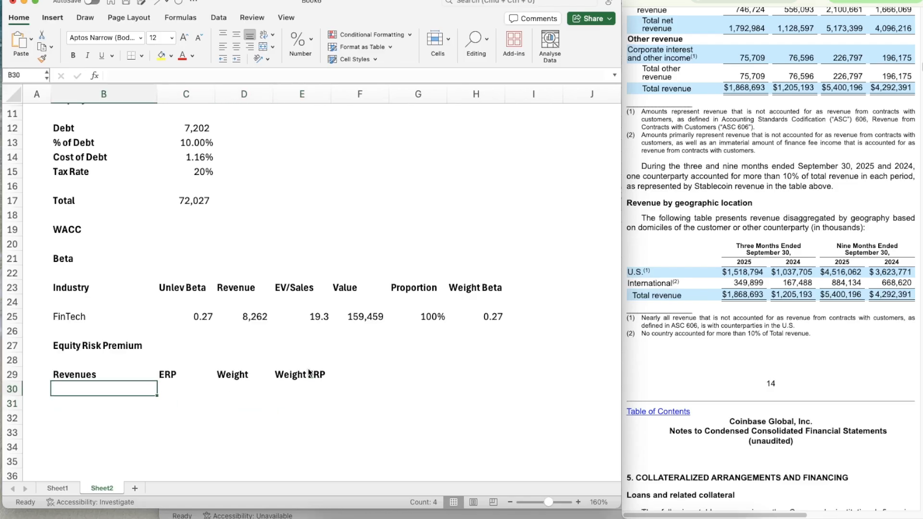
type("US")
key("Return")
type("Inte")
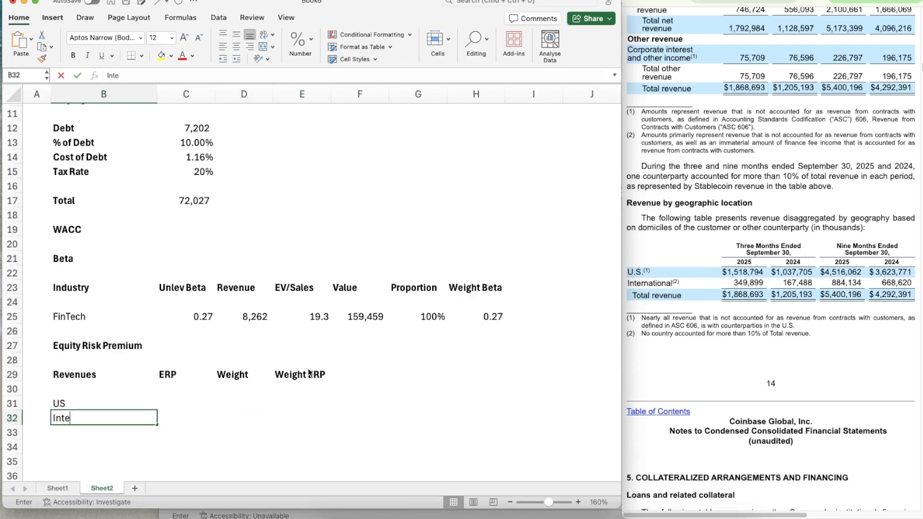
type("rnational")
key("Return")
Make the US and International labels in B31:B32 bold
key("Up")
scroll(308, 373, "down", 3)
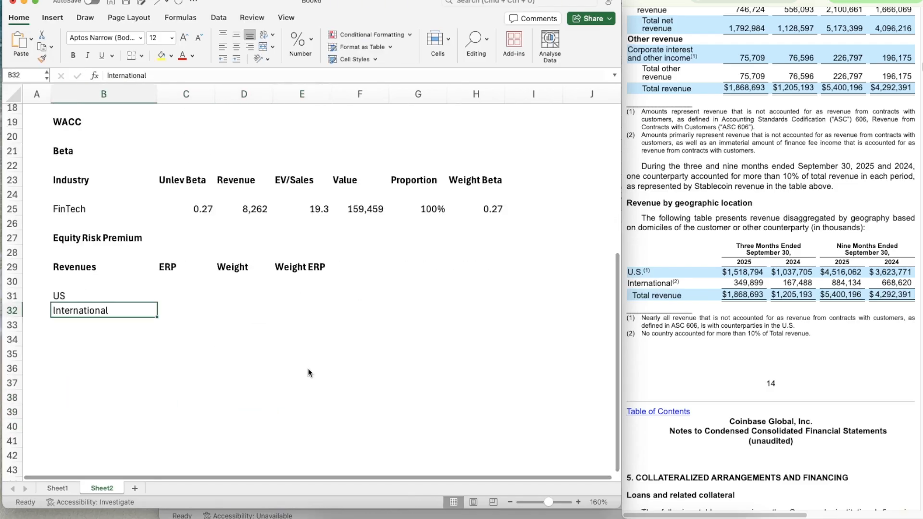
key("shift+Up")
key("super+b")
key("Right")
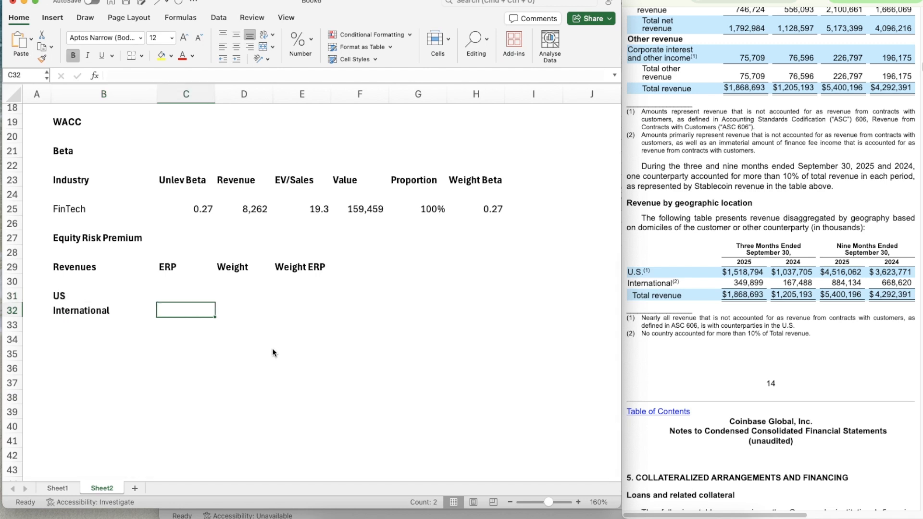
Shift the headings in B29:E29 one column over to start at C29, and enter the heading Region in B29
key("Up")
key("Left")
key("Up")
key("Up")
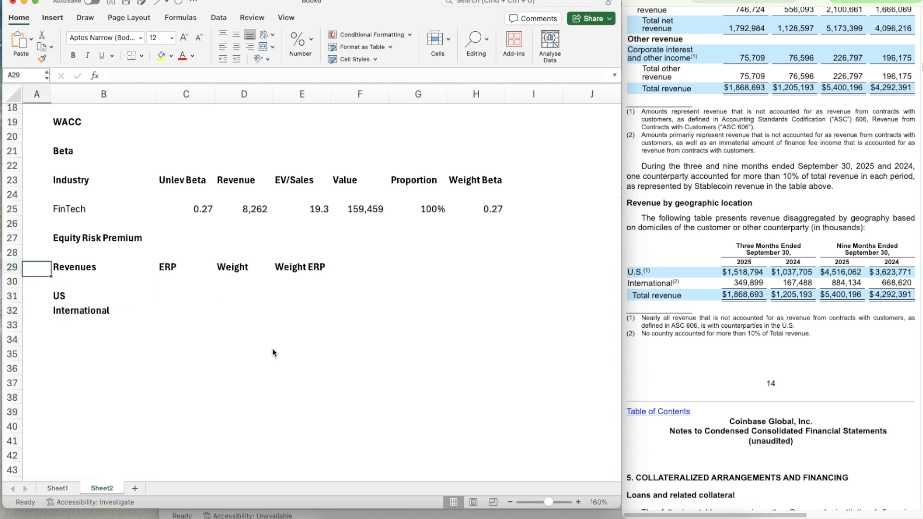
key("shift+Right")
key("shift+Right")
key("shift+Right")
key("super+x")
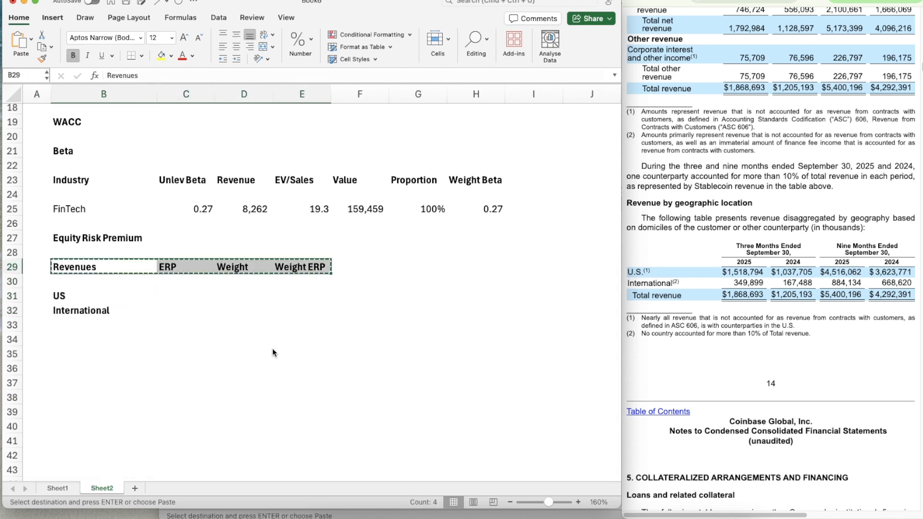
key("Right")
key("super+v")
key("Left")
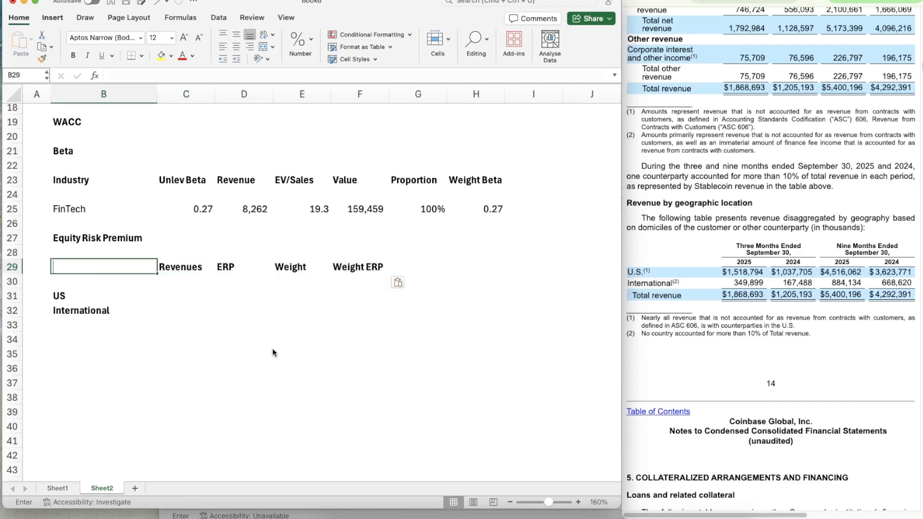
type("Region")
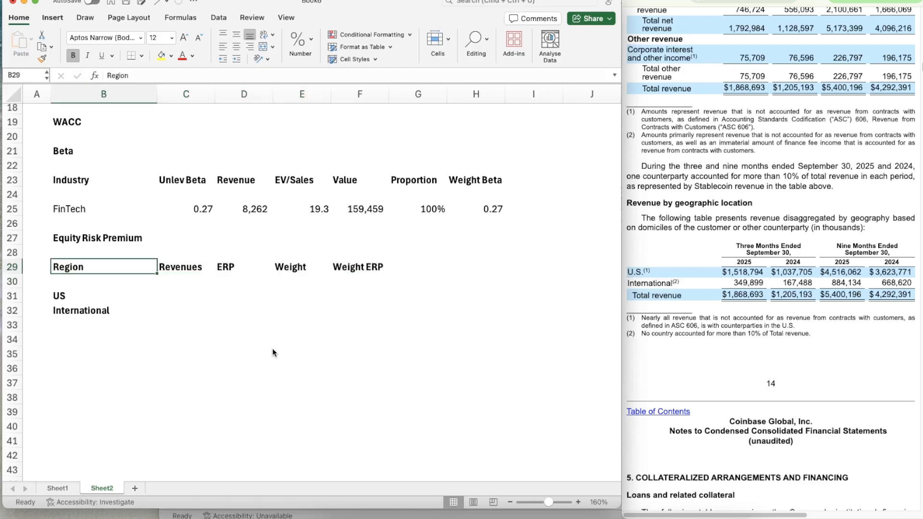
Enter the US revenue for the nine months of 2025, 4516.062, in C31
key("Tab")
key("Down")
key("Down")
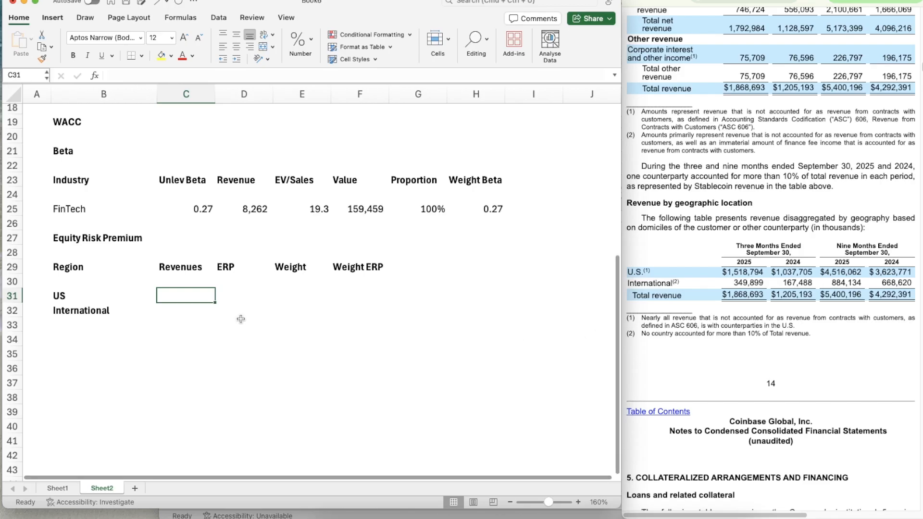
type("4516")
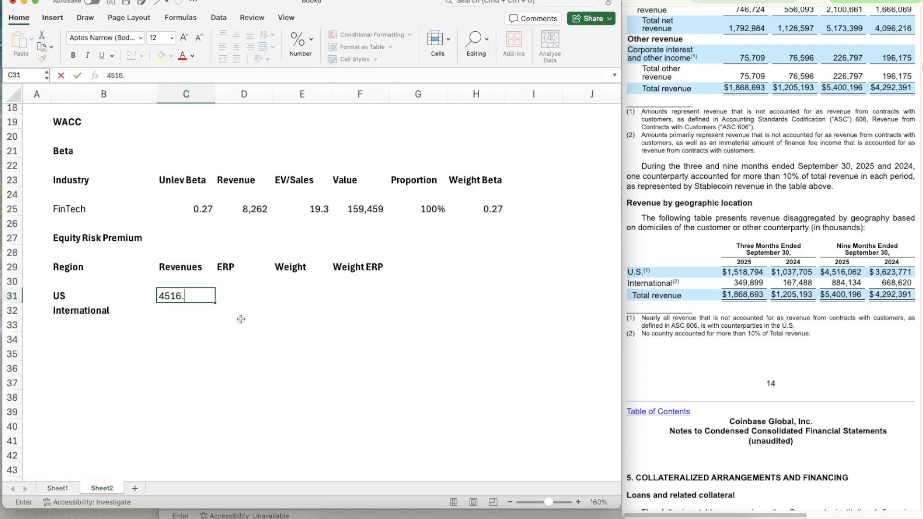
type(".062")
key("Return")
key("Up")
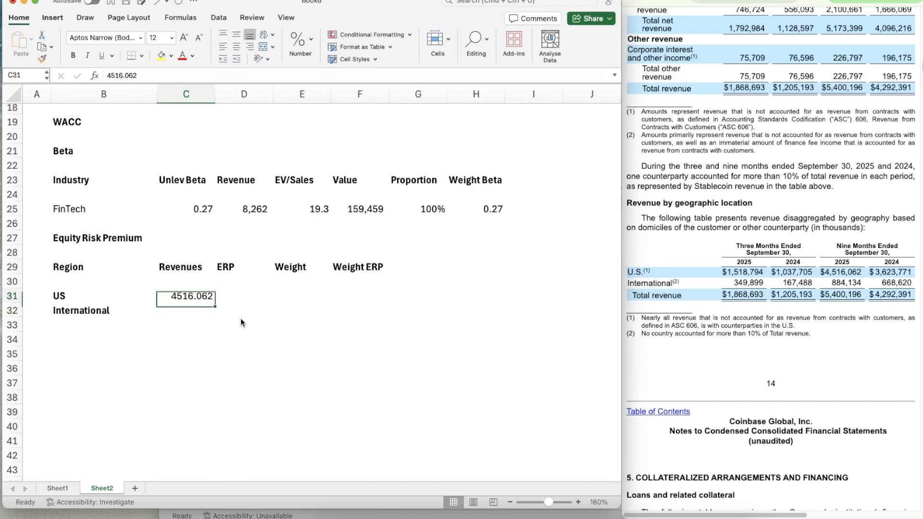
Copy the number format of the FinTech revenue in D25 onto the revenue cells C31:C32
left_click(242, 205)
left_click(42, 58)
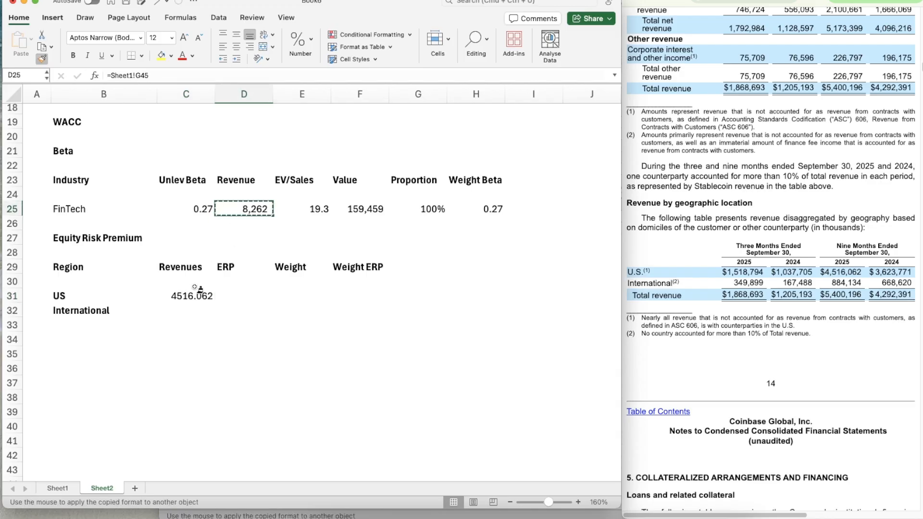
left_click_drag(190, 295, 183, 309)
Enter the International revenue for the nine months of 2025, 884.134, in C32
left_click(184, 311)
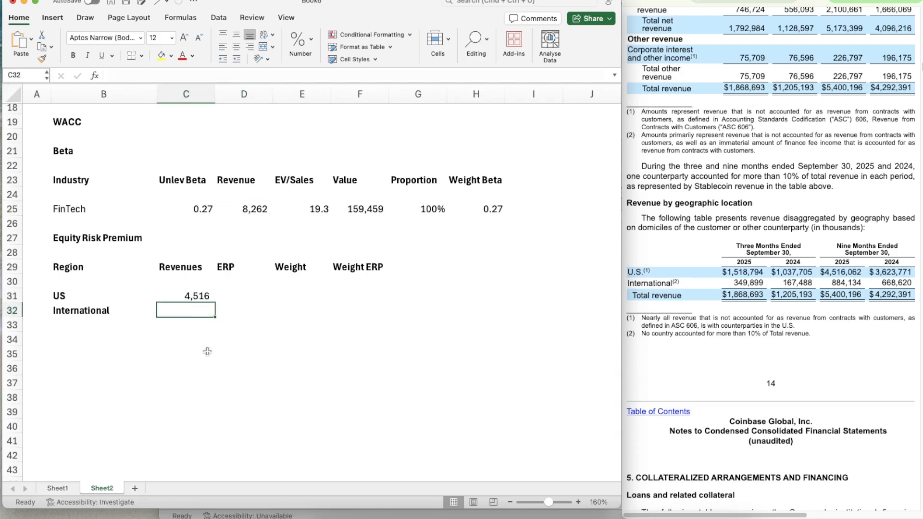
type("884.13")
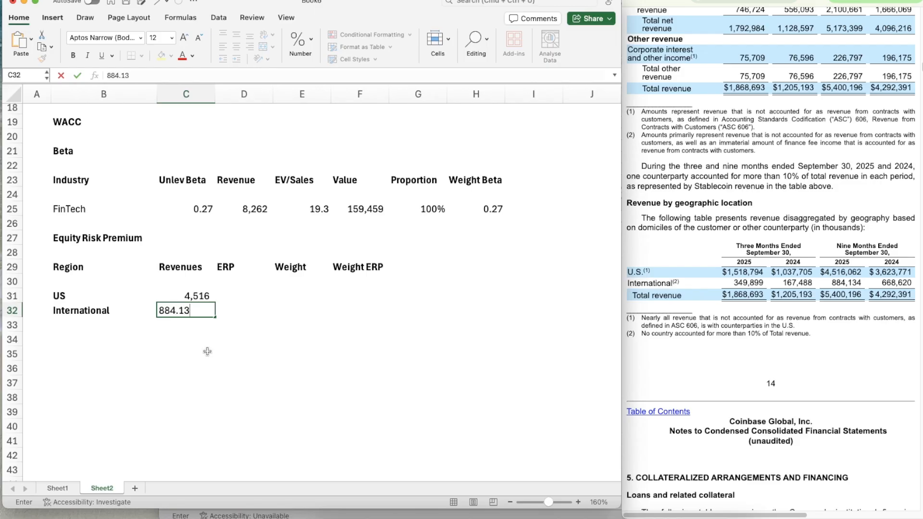
key("Return")
key("Up")
key("Up")
Look up the United States equity risk premium in the ctrypremJuly25 workbook and enter 4.61% as the US ERP in D31
key("Right")
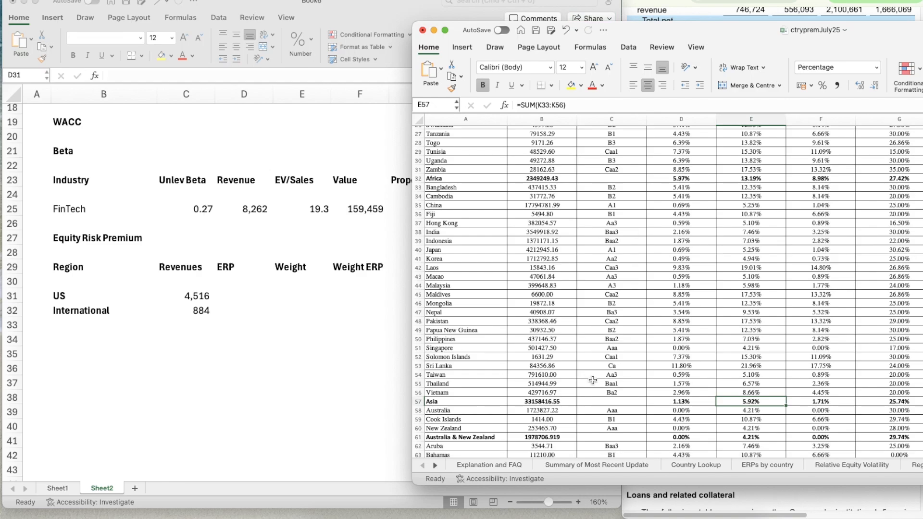
scroll(593, 380, "down", 20)
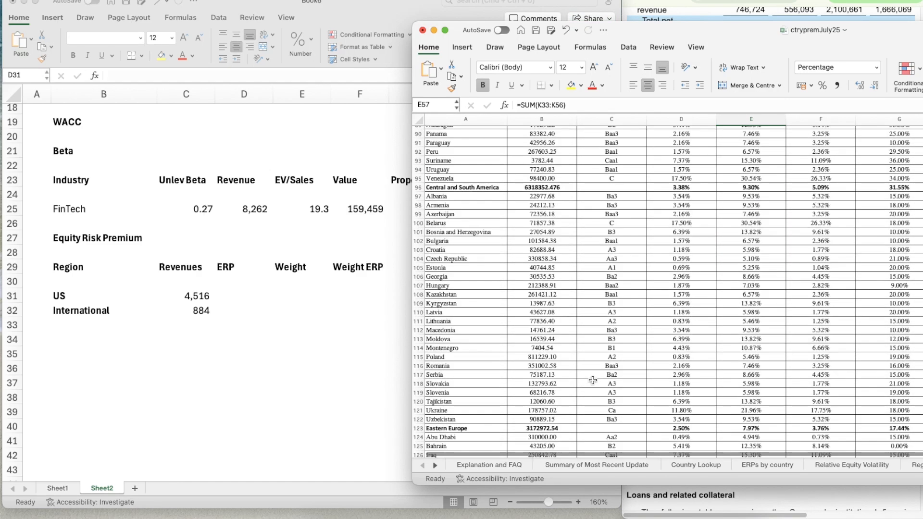
scroll(593, 381, "up", 20)
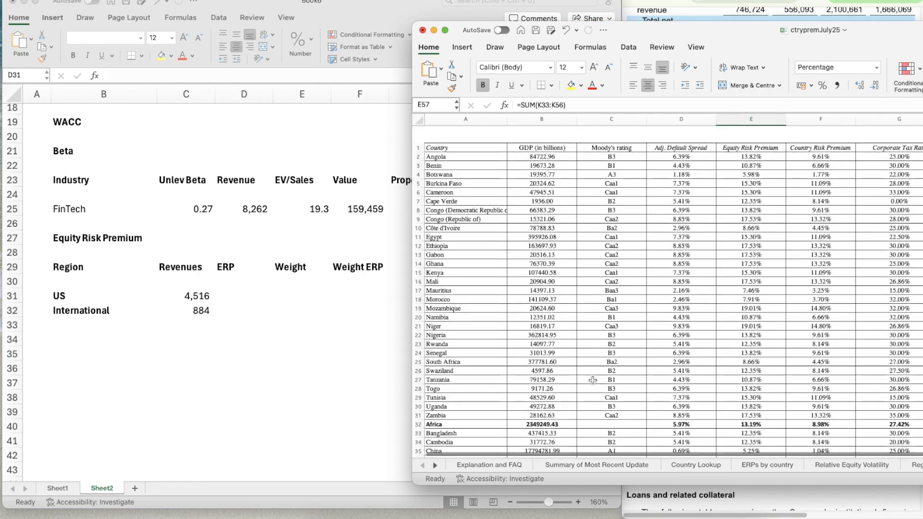
scroll(592, 381, "down", 7)
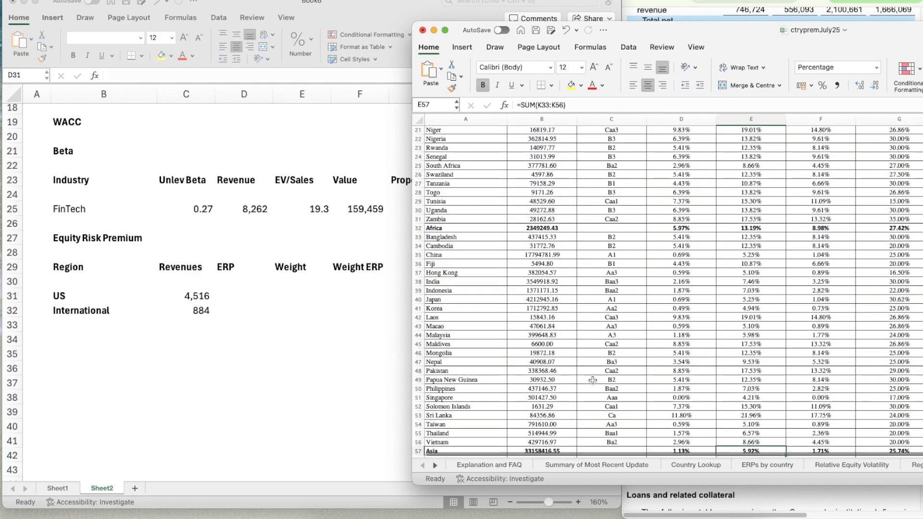
scroll(593, 380, "down", 15)
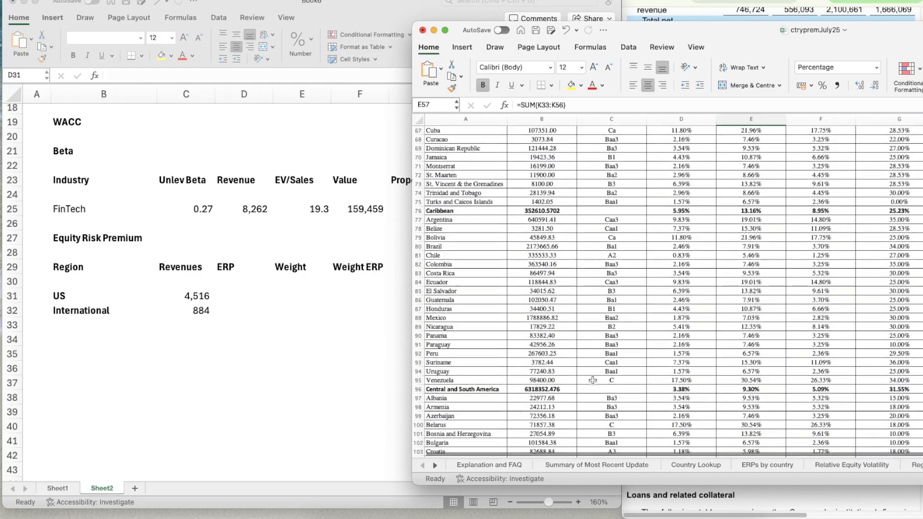
scroll(593, 380, "down", 18)
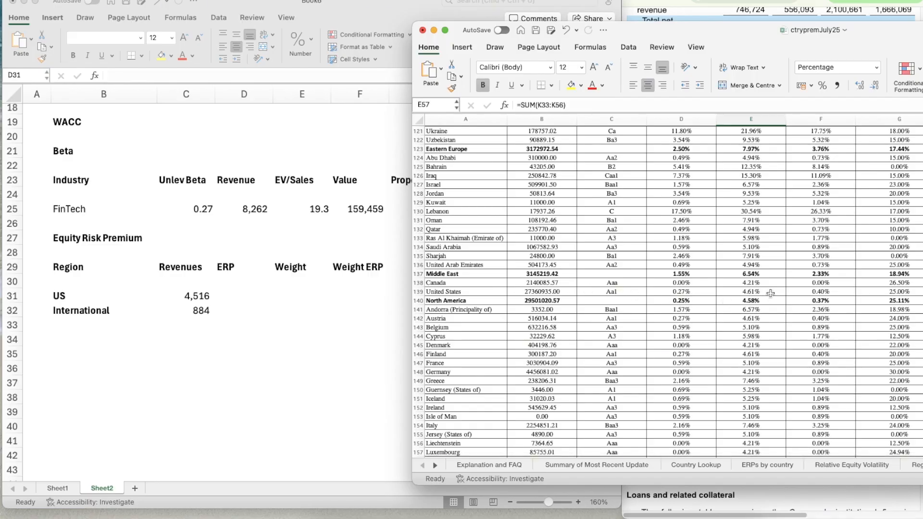
scroll(770, 293, "up", 20)
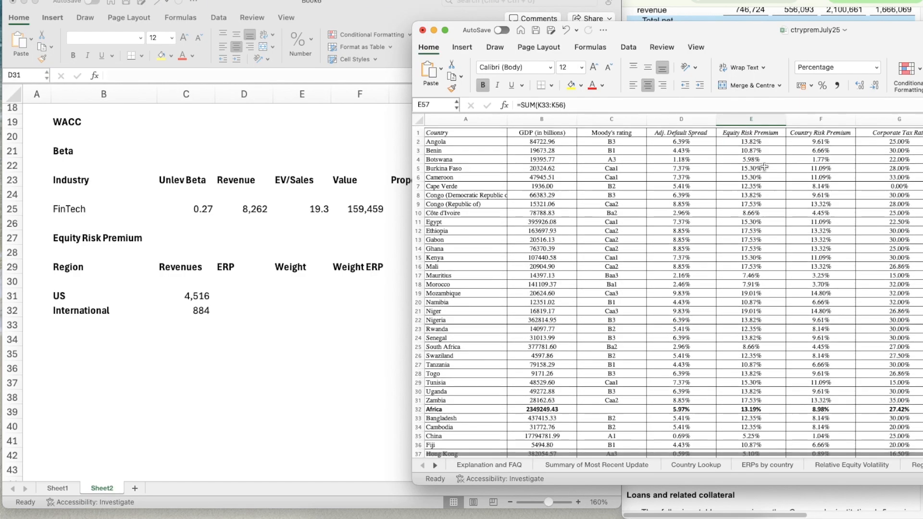
scroll(762, 216, "down", 16)
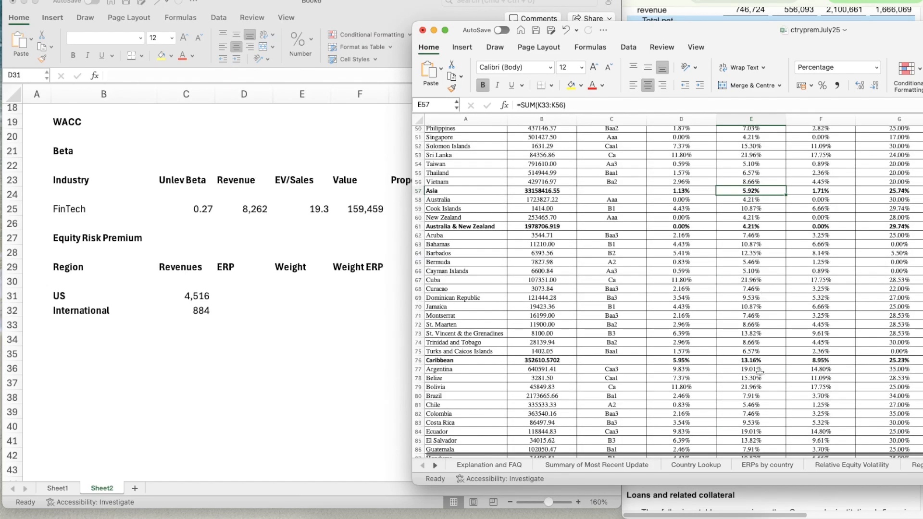
scroll(759, 371, "down", 12)
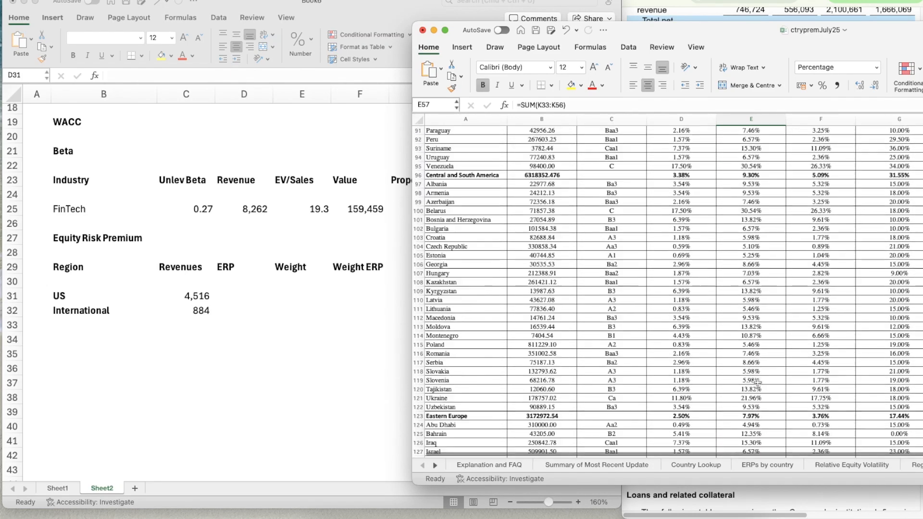
scroll(758, 383, "down", 6)
scroll(758, 382, "down", 3)
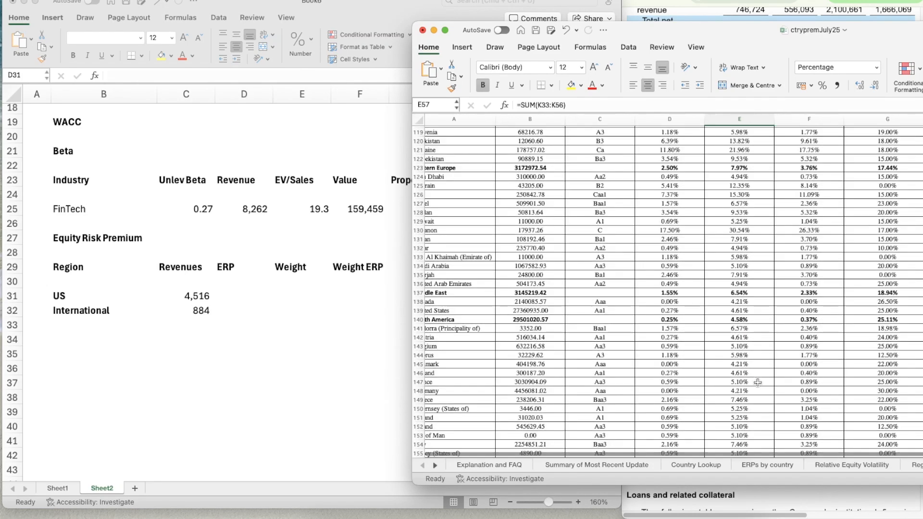
left_click(232, 299)
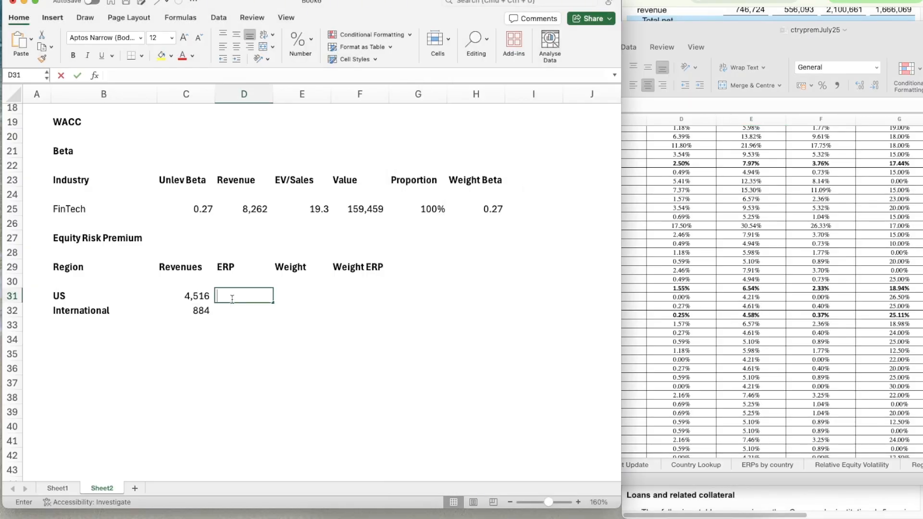
type("4.61%")
key("Return")
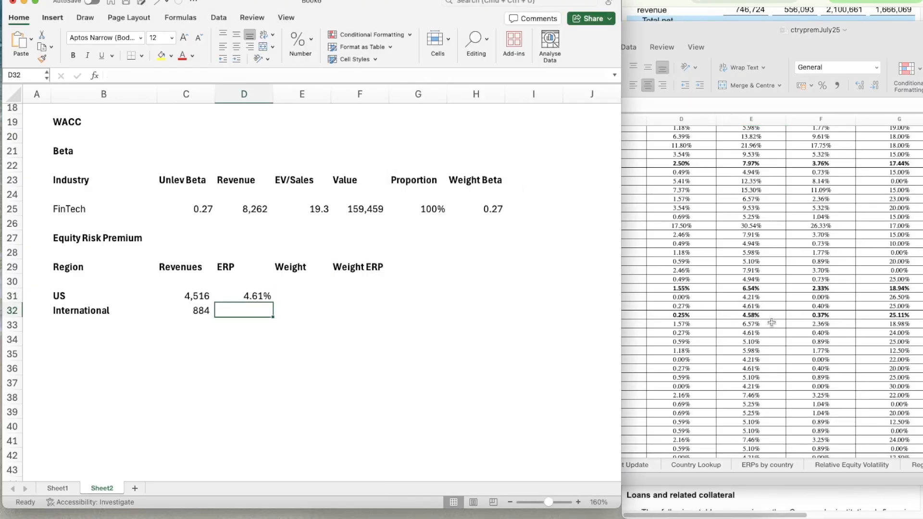
In ctrypremJuly25, temporarily delete the North America row from the regional summary table to read the Global ERP without it, and undo the deletion
left_click(770, 322)
scroll(565, 345, "down", 3)
scroll(565, 345, "down", 10)
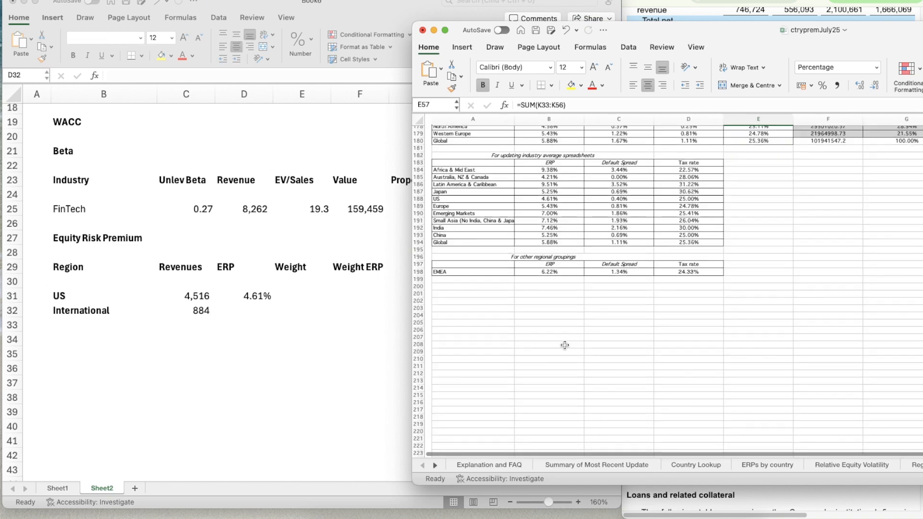
scroll(564, 345, "up", 3)
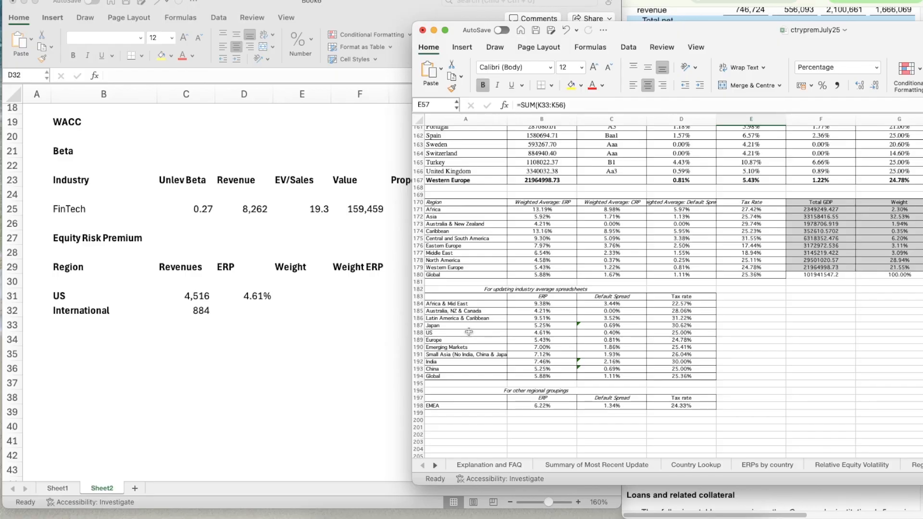
left_click(454, 262)
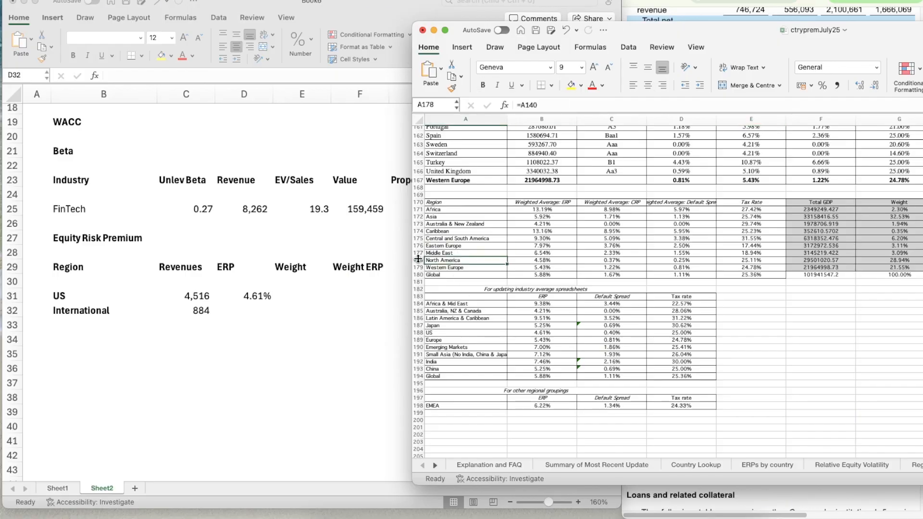
left_click(557, 277)
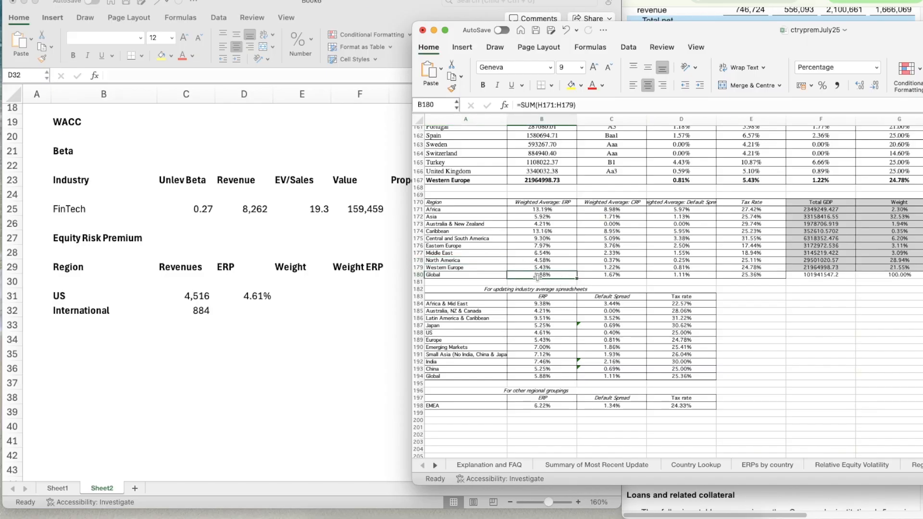
left_click(417, 260)
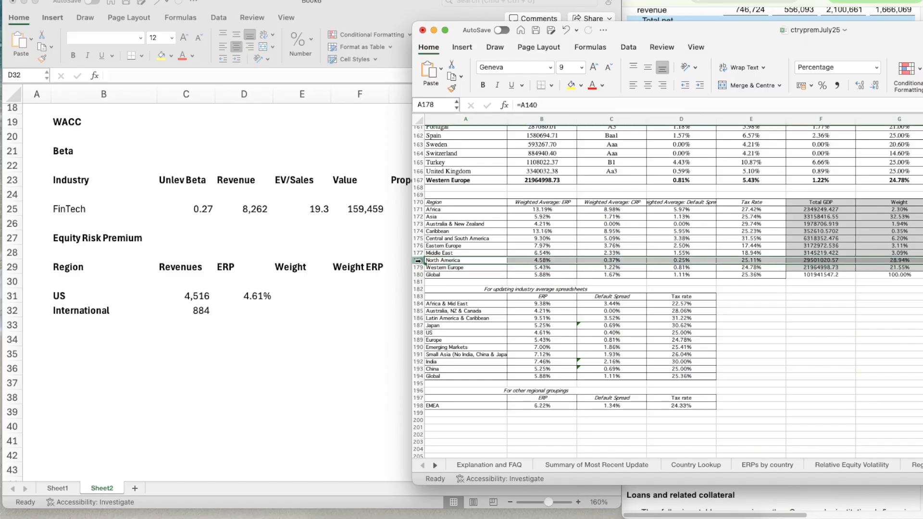
right_click(418, 260)
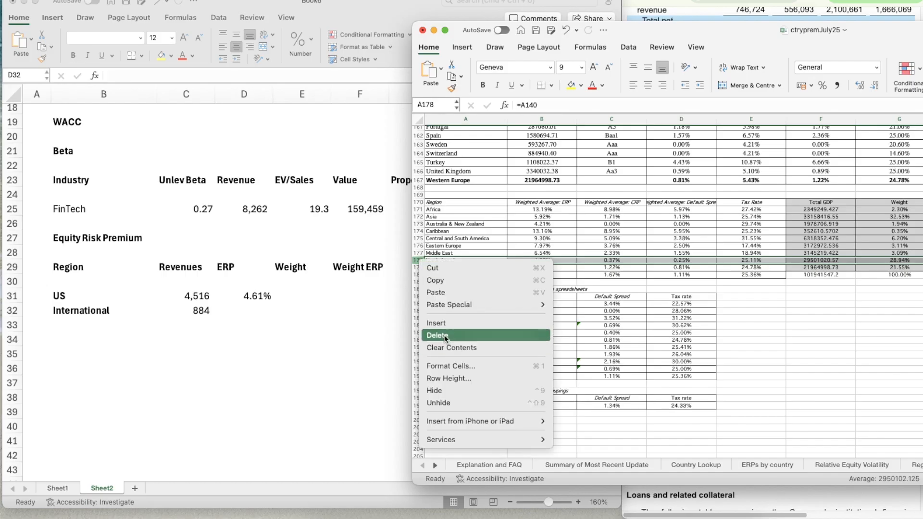
left_click(445, 350)
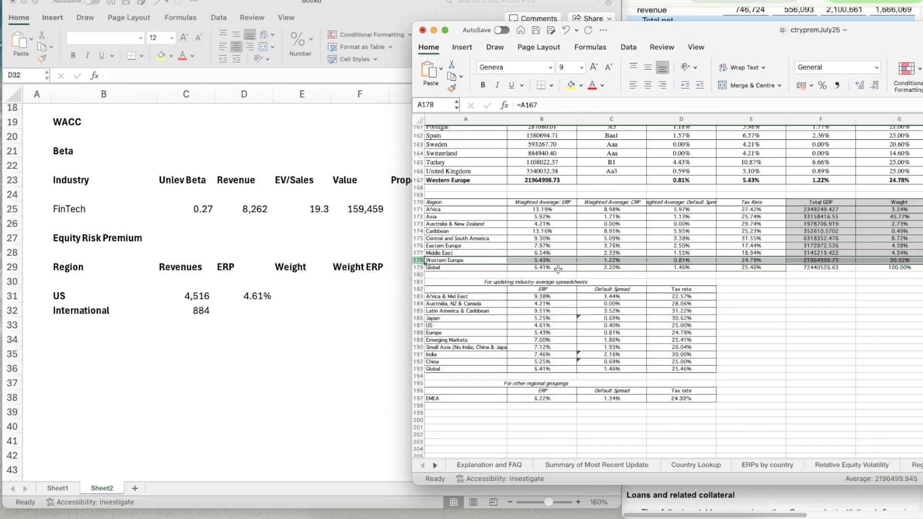
key("super+z")
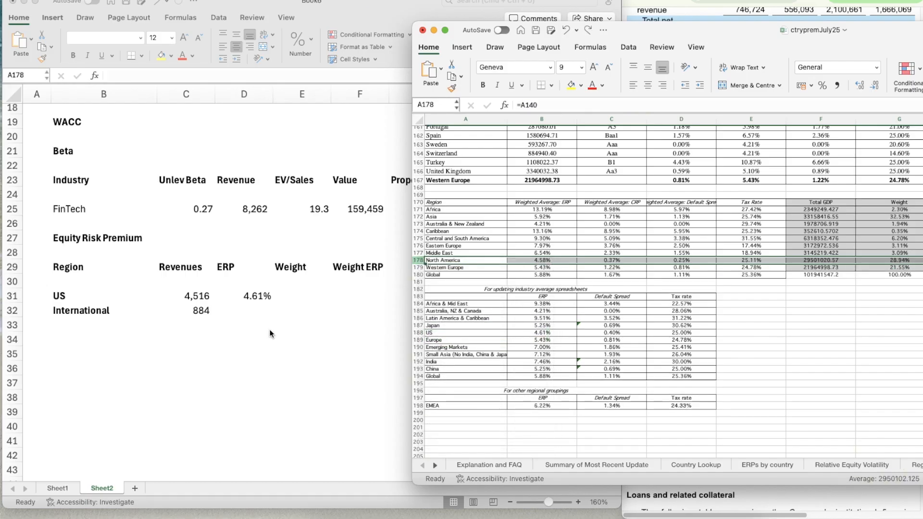
Enter 6.41% as the International ERP in D32 of the WACC sheet
left_click(246, 308)
type("6.41%")
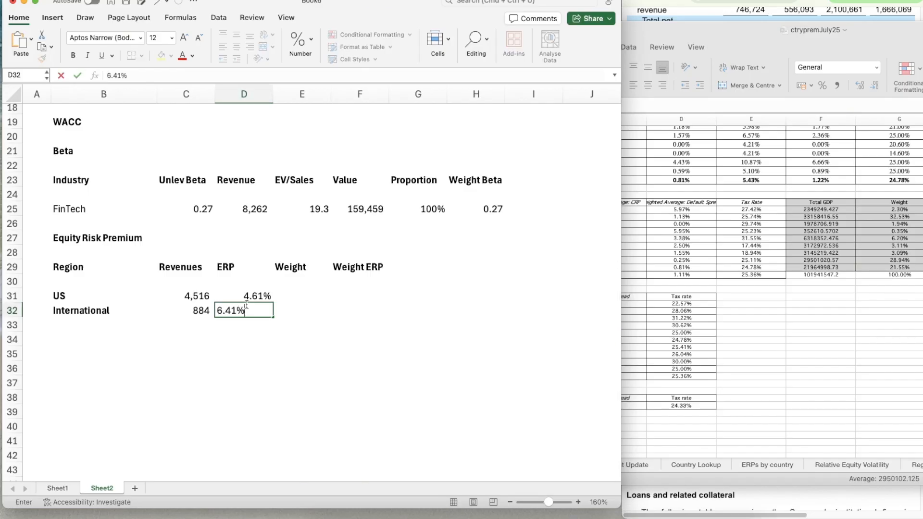
key("Return")
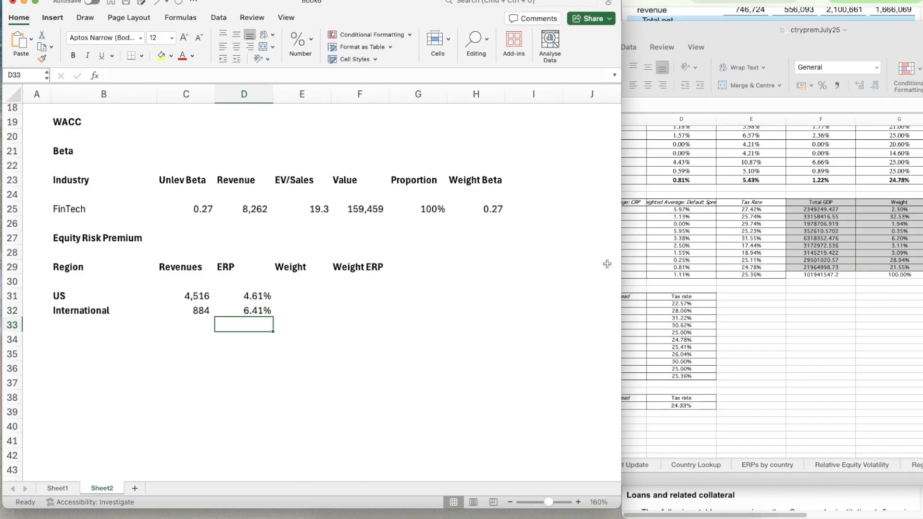
Total the US and International revenues in C33 with a SUM of C31:C32 and make the total bold
key("Right")
key("Up")
key("Up")
key("Down")
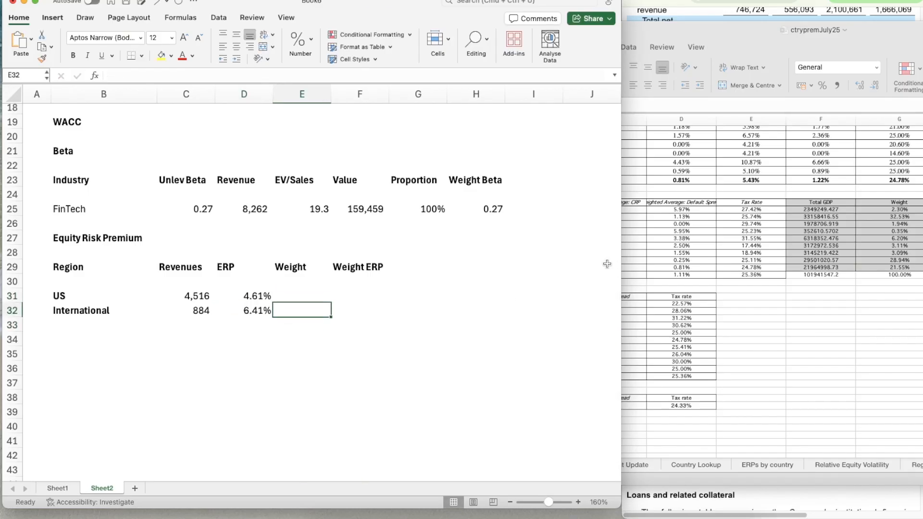
key("Left")
key("Left")
key("Down")
type("=SUM(")
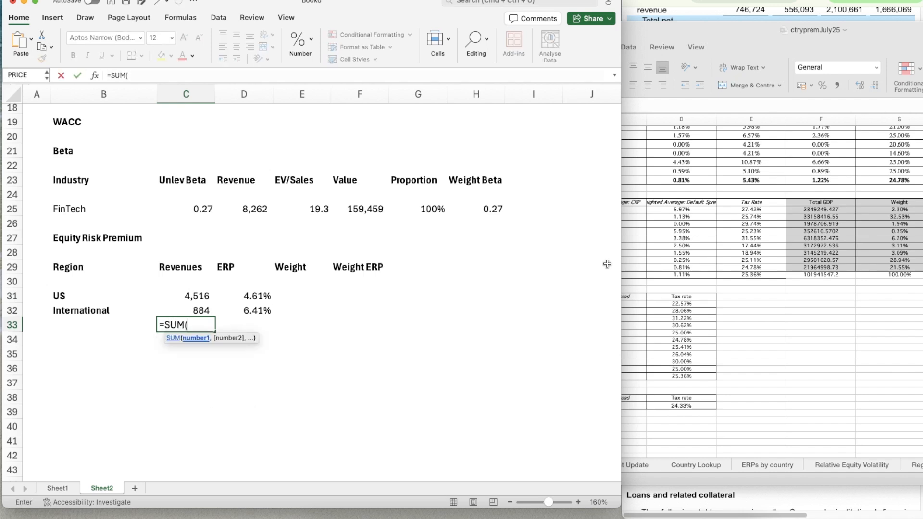
key("Up")
key("shift+Up")
key("Return")
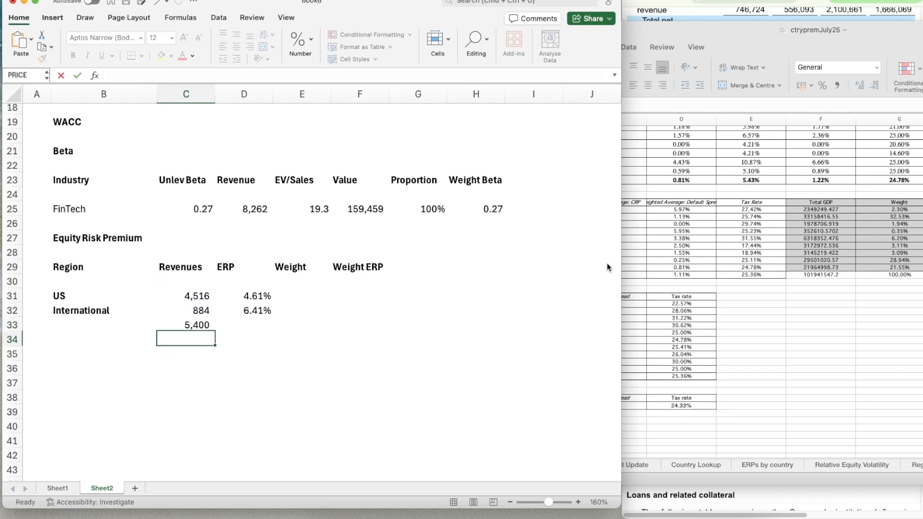
key("Up")
key("super+b")
Calculate the US weight in E31 as =C31/$C$33, with the total revenue reference locked
key("Right")
key("Right")
key("Left")
key("Up")
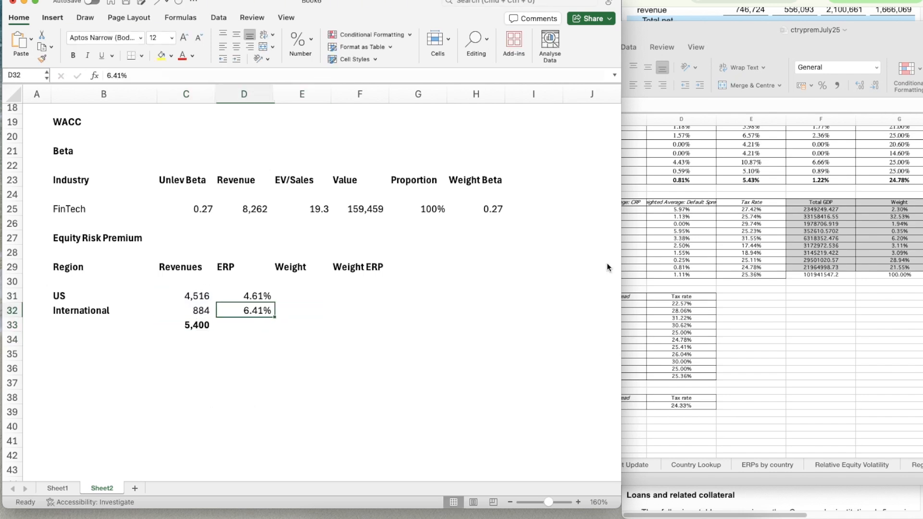
key("Right")
key("Up")
type("=")
key("Left")
key("Left")
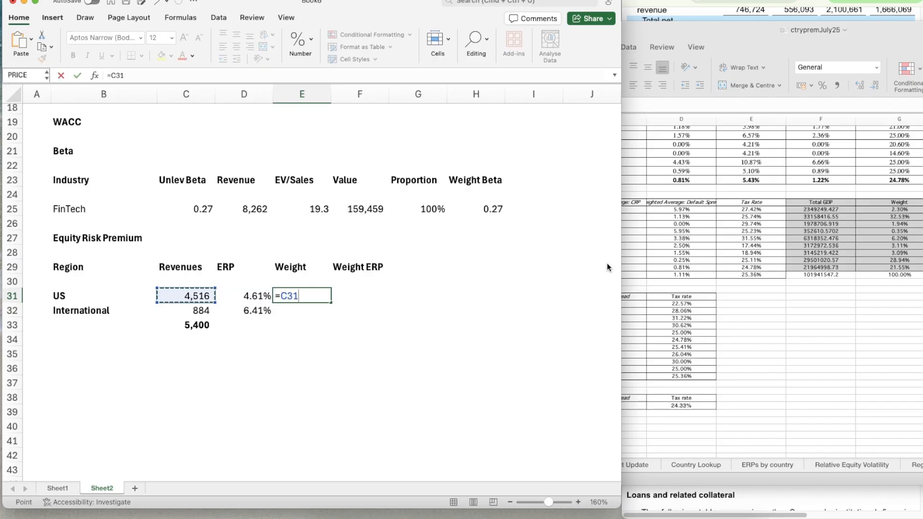
type("/")
key("Down")
key("Down")
key("Left")
key("Left")
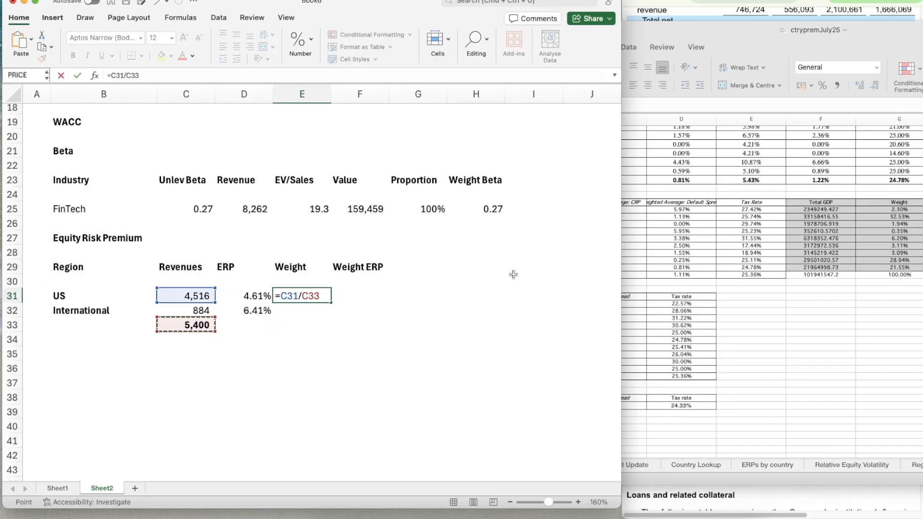
left_click(302, 297)
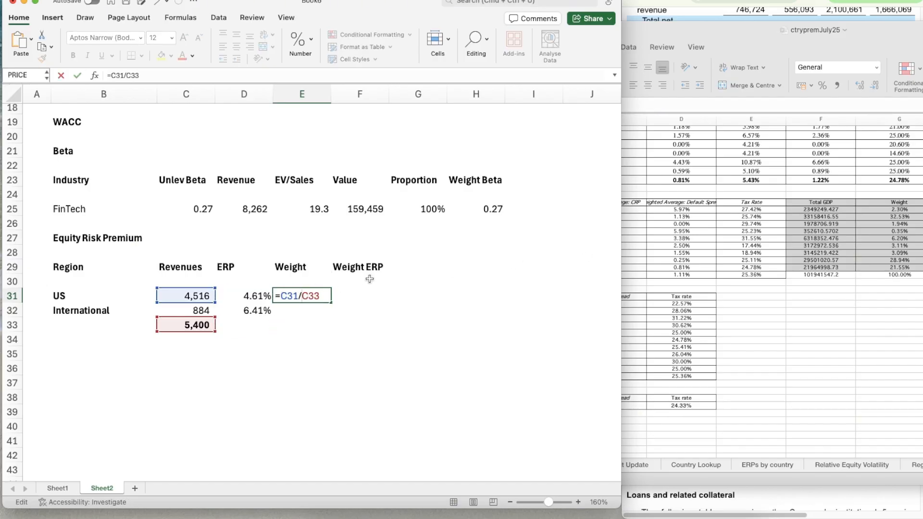
key("F4")
key("Return")
key("Up")
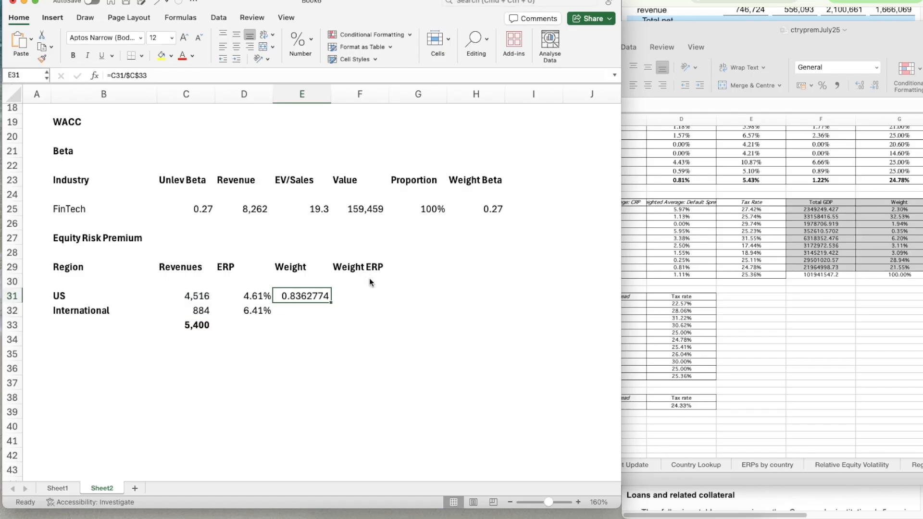
Copy the US weight formula down to the International row in E32
key("ctrl+c")
key("shift+Down")
key("ctrl+v")
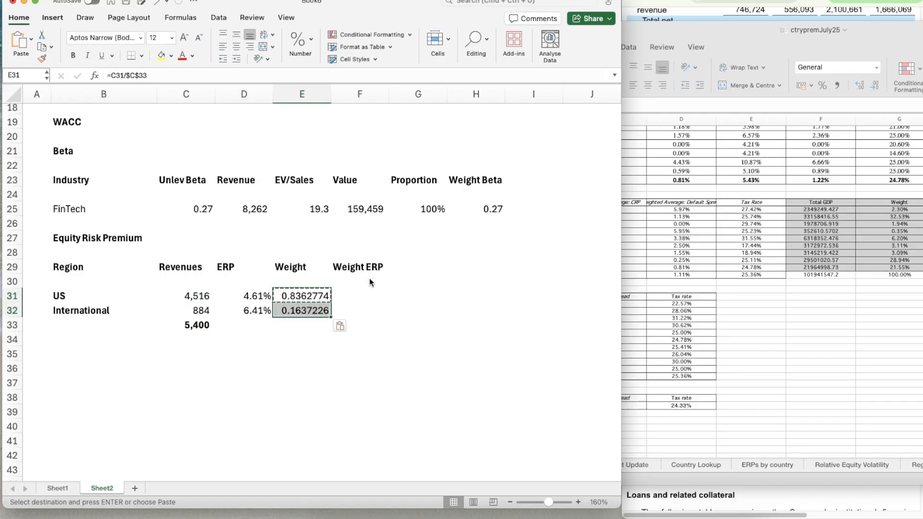
left_click(371, 282)
key("Left")
key("Down")
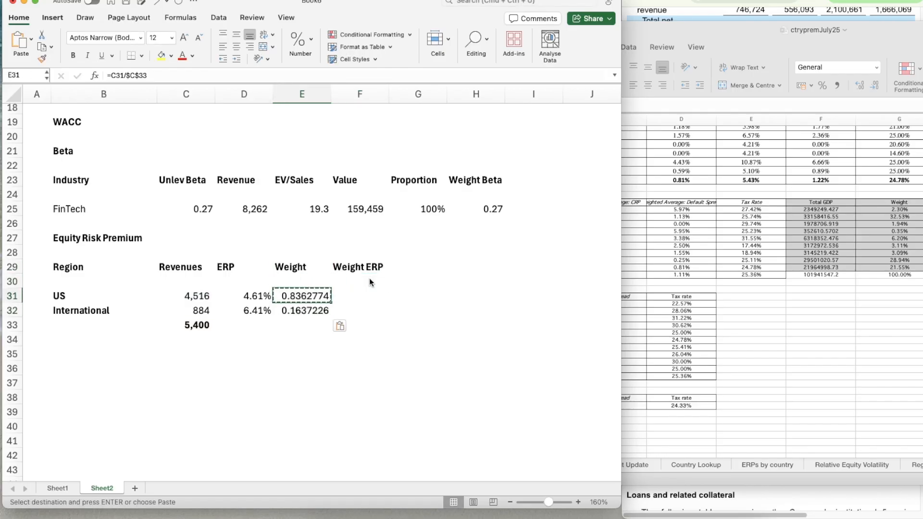
Format the weights in E31:E32 as Number with two decimal places
left_click(493, 208)
key("super+shift+c")
left_click_drag(311, 295, 309, 315)
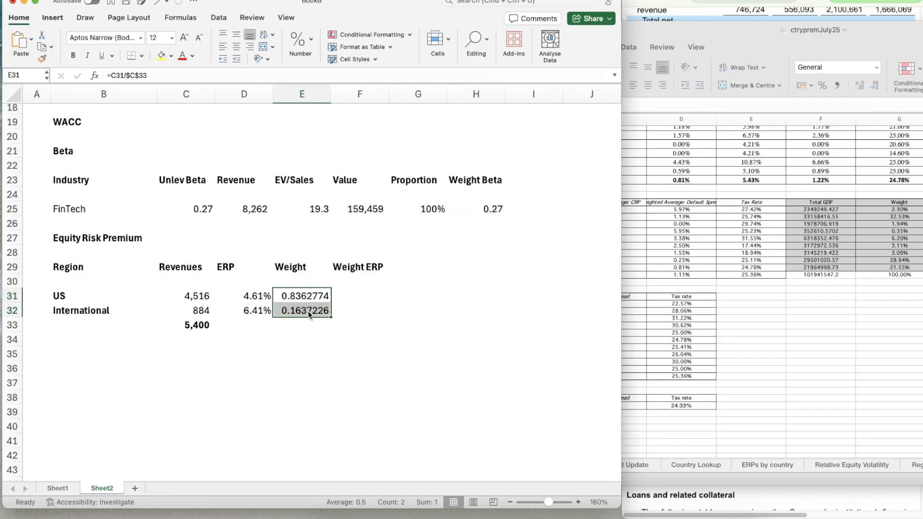
key("super+1")
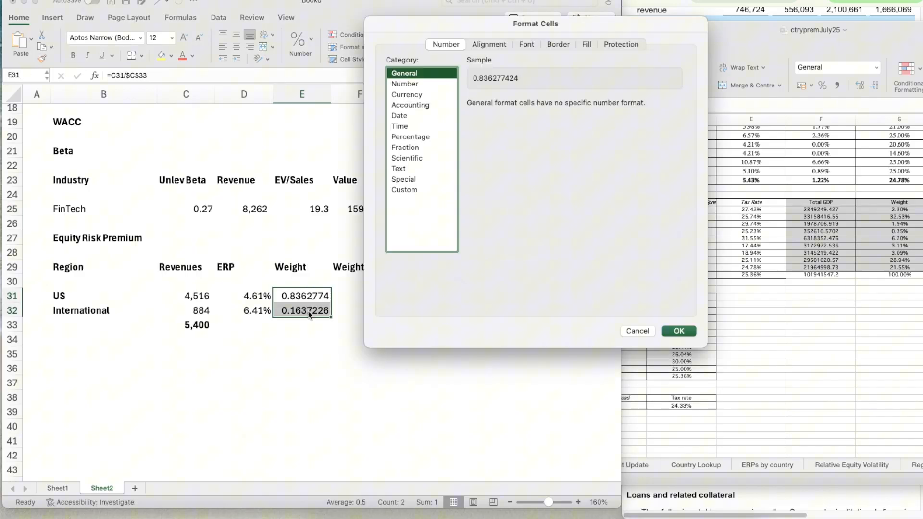
left_click(423, 83)
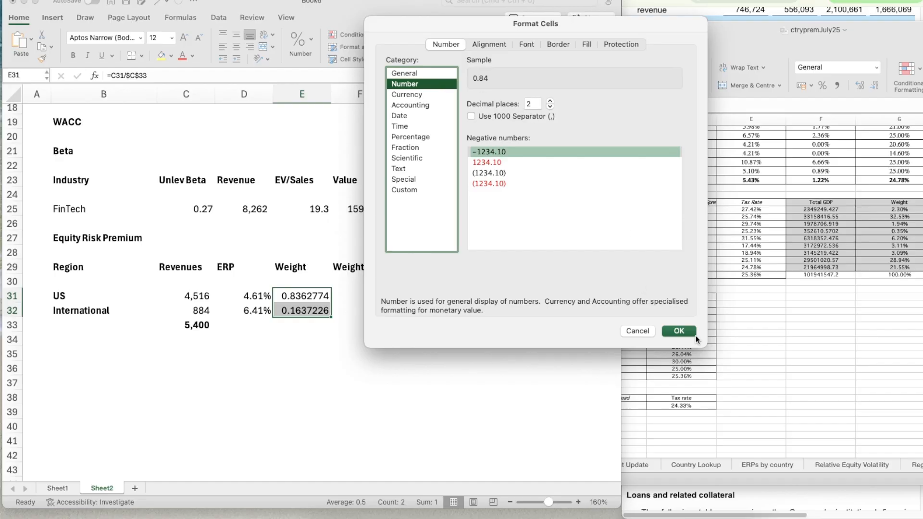
left_click(680, 330)
Calculate the US weighted ERP in F31 by multiplying the weight in E31 by the ERP in D31
left_click(378, 296)
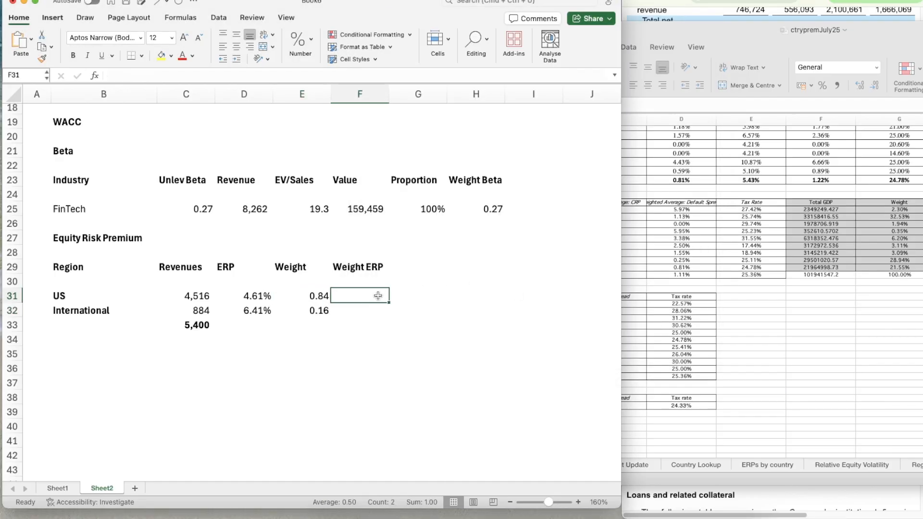
type("=")
key("Left")
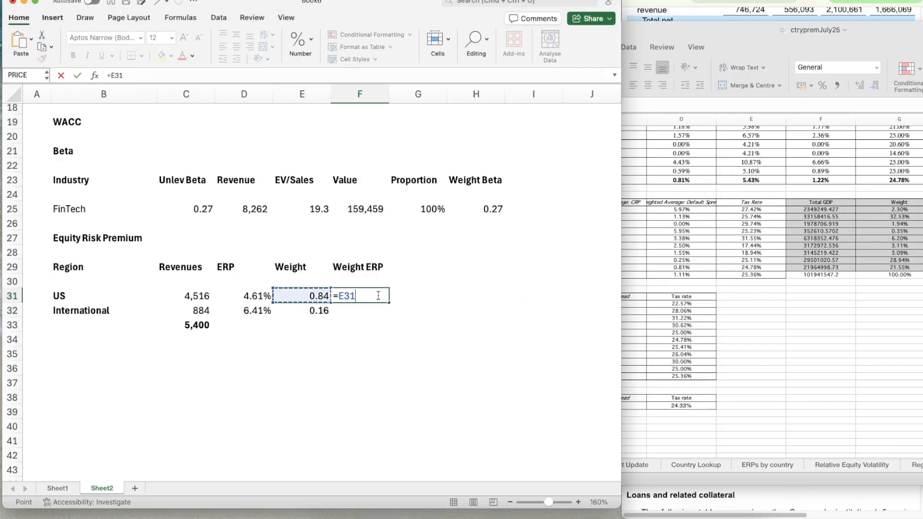
type("*")
key("Left")
key("Left")
key("Return")
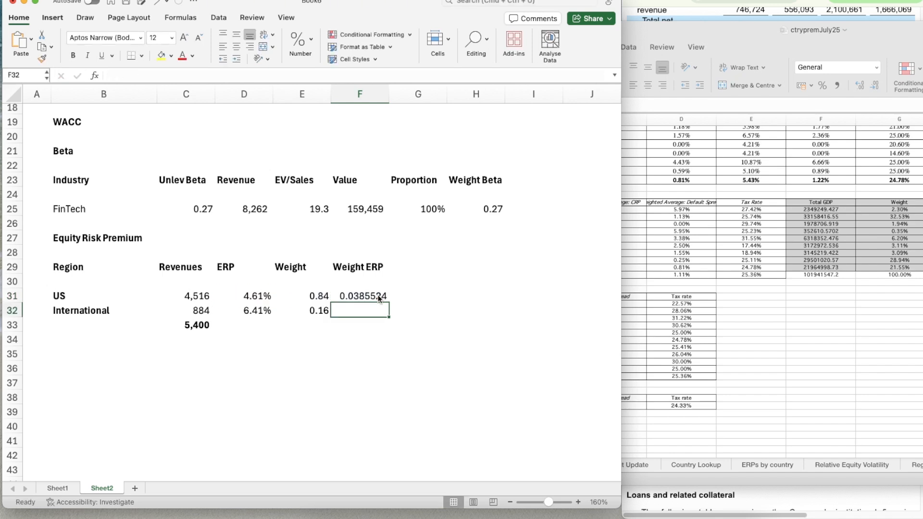
Apply the percentage format of D31 to the US weighted ERP in F31 and copy its formula down to F32
key("Left")
key("Left")
key("Up")
key("shift+super+c")
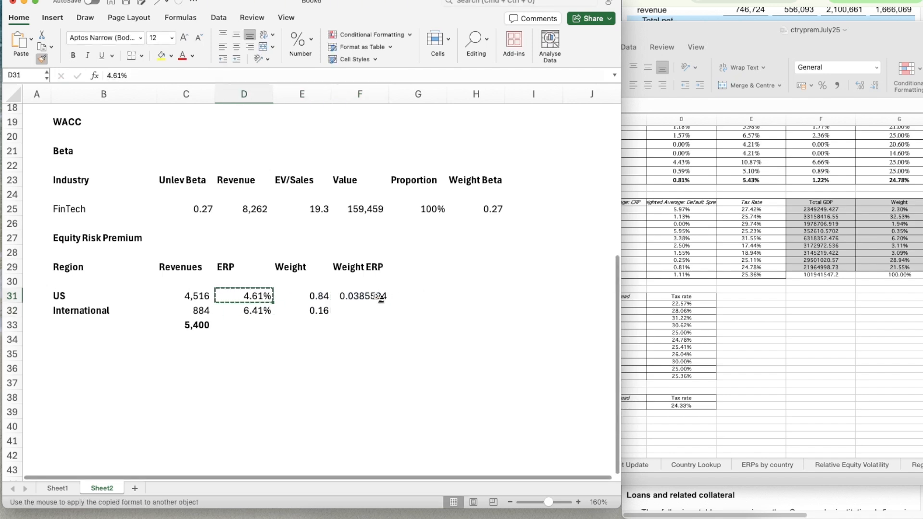
left_click(378, 299)
key("super+c")
key("Down")
key("super+v")
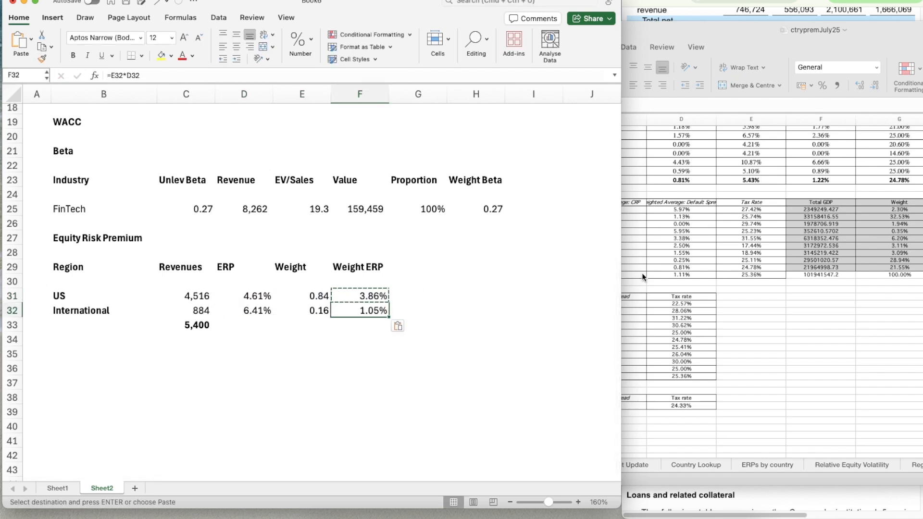
Total the weighted ERPs in F33 with a SUM of F31:F32 and make the result bold
key("Down")
type("=su")
key("Tab")
key("Up")
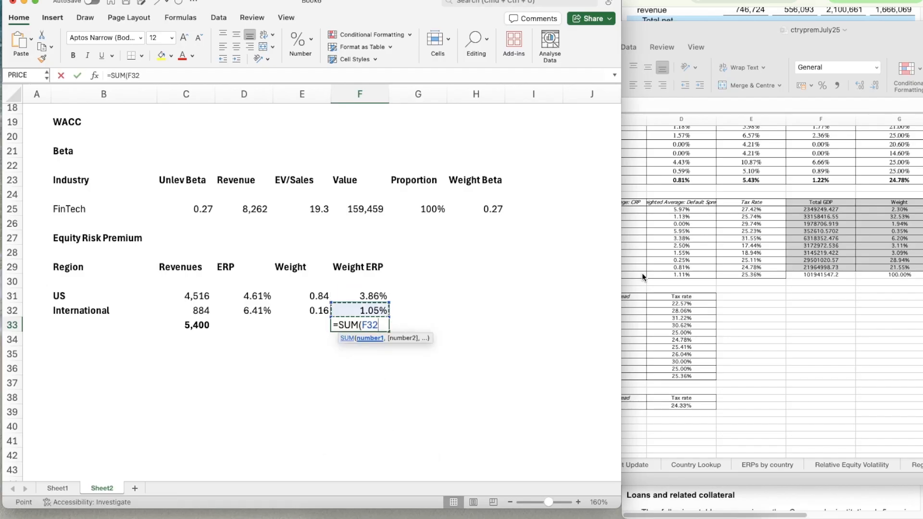
key("shift+Up")
key("Return")
key("Up")
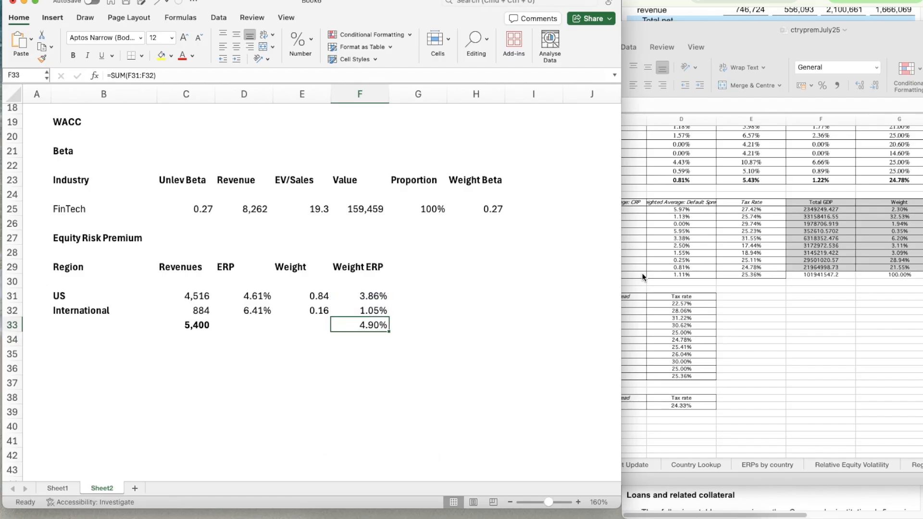
key("super+b")
Link the Equity Risk Premium in C10 to the total weighted ERP in F33
scroll(213, 212, "up", 9)
scroll(213, 212, "down", 1)
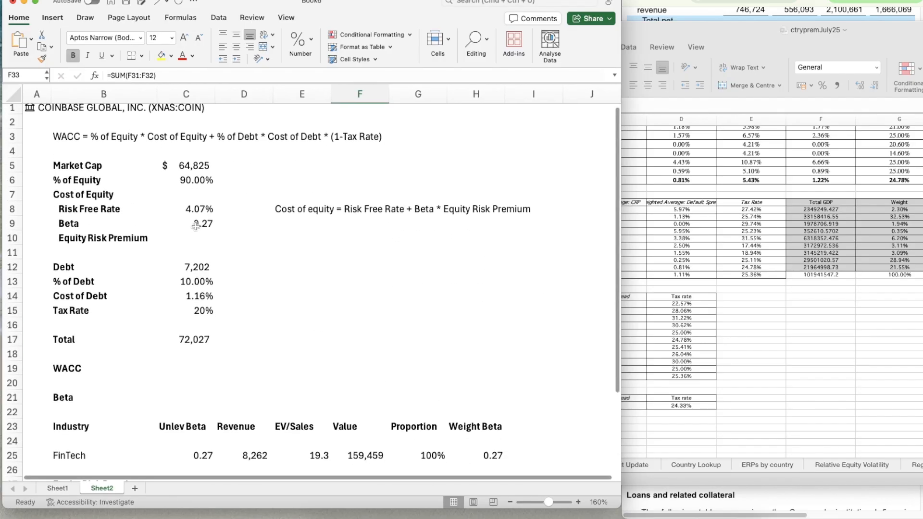
left_click(197, 238)
type("=")
scroll(308, 336, "down", 5)
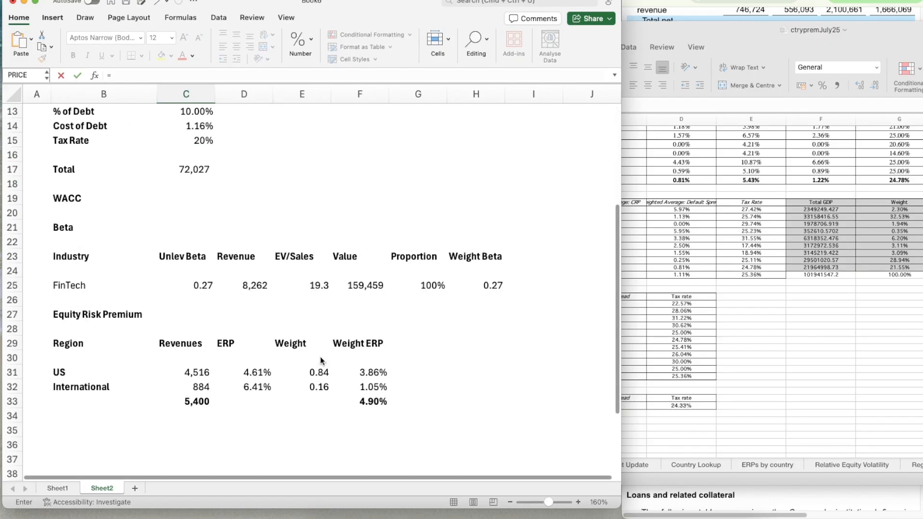
left_click(366, 340)
key("Return")
scroll(184, 332, "up", 4)
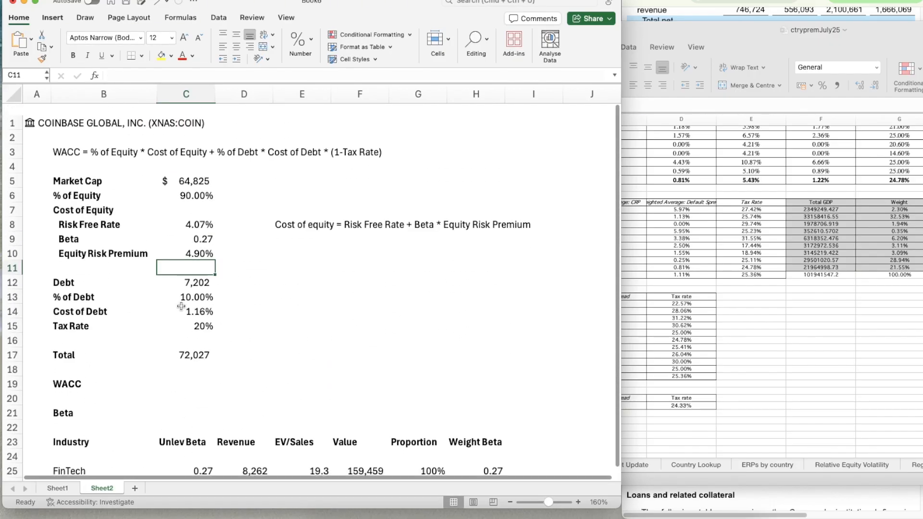
Calculate the Cost of Equity in C7 as the risk free rate plus beta times the equity risk premium, =C8+C9*C10
left_click(213, 202)
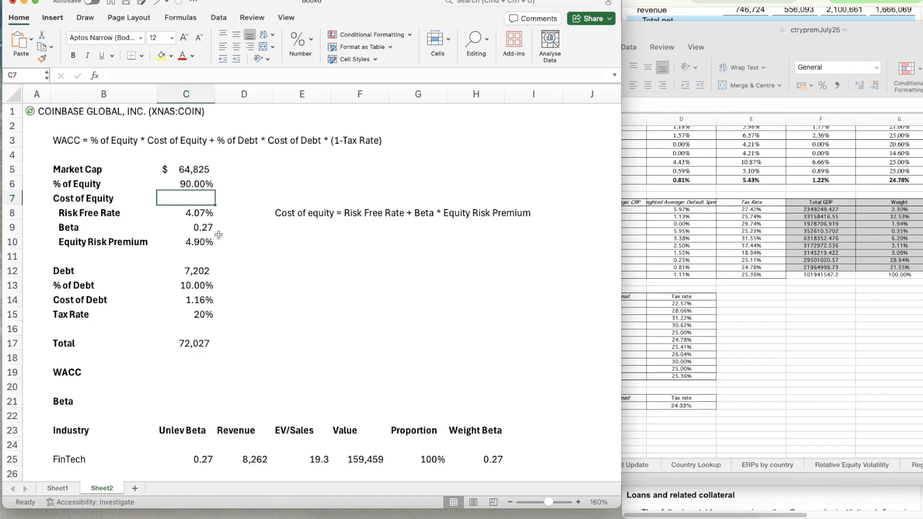
type("=")
key("Down")
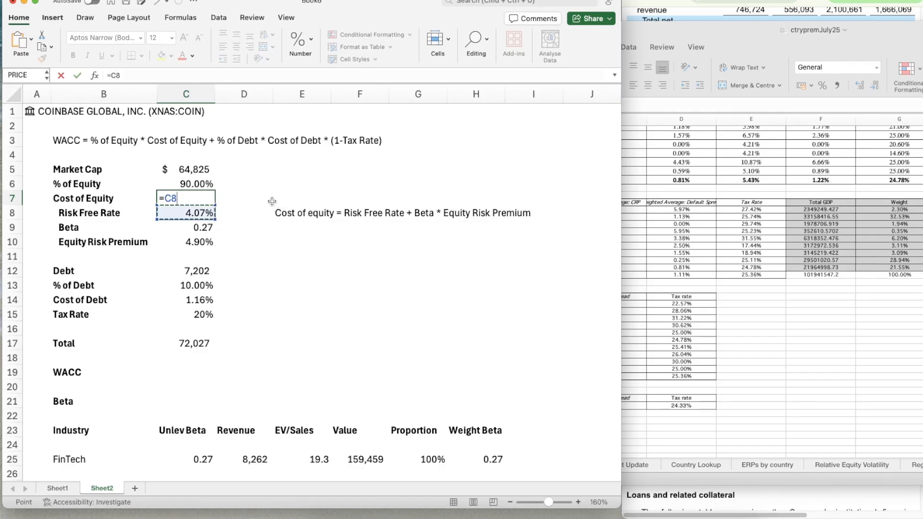
type("+")
key("Down")
key("Down")
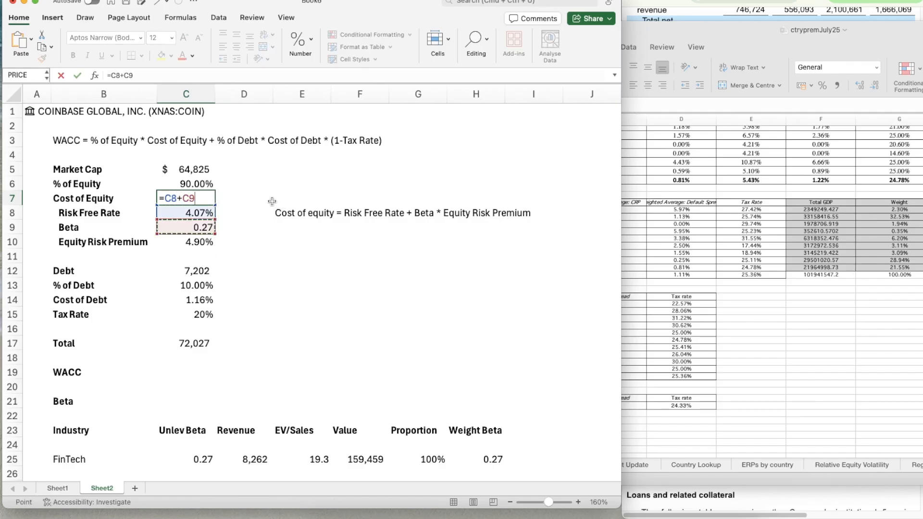
type("*")
key("Down")
key("Down")
key("Down")
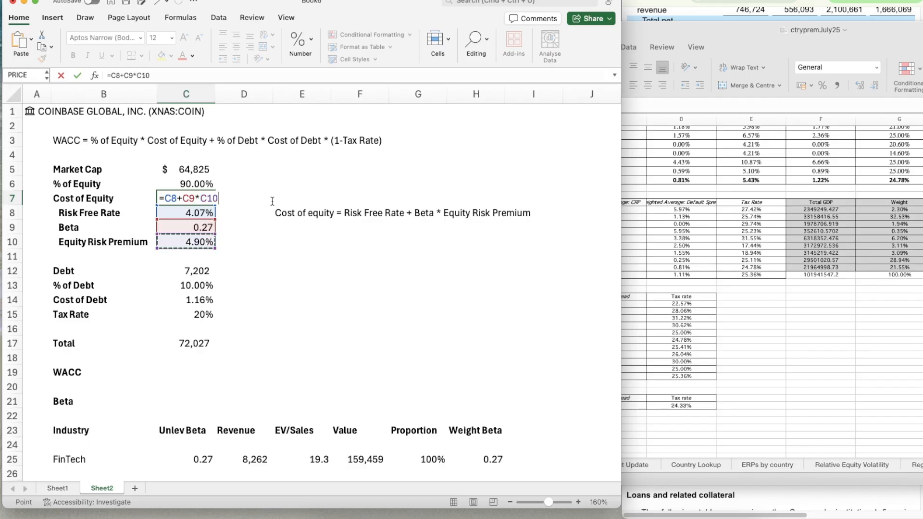
key("Return")
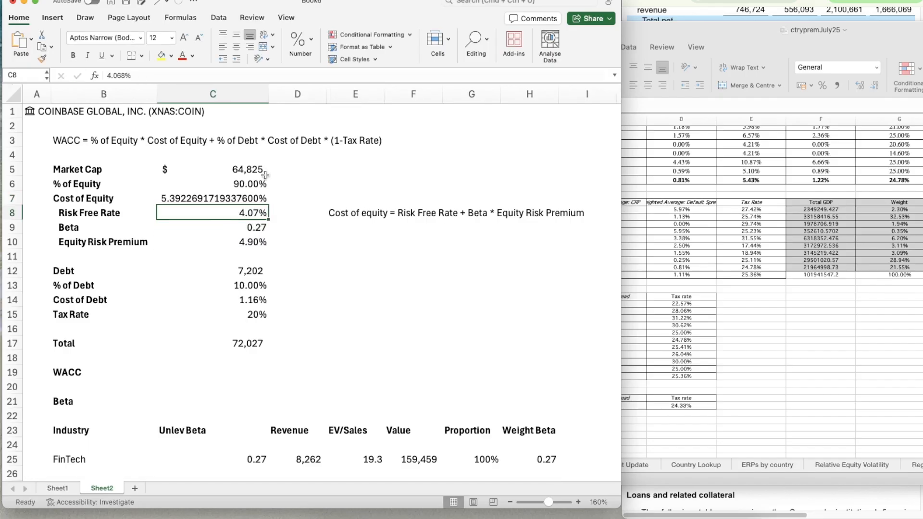
Set the width of column C to 10
left_click(233, 100)
right_click(231, 99)
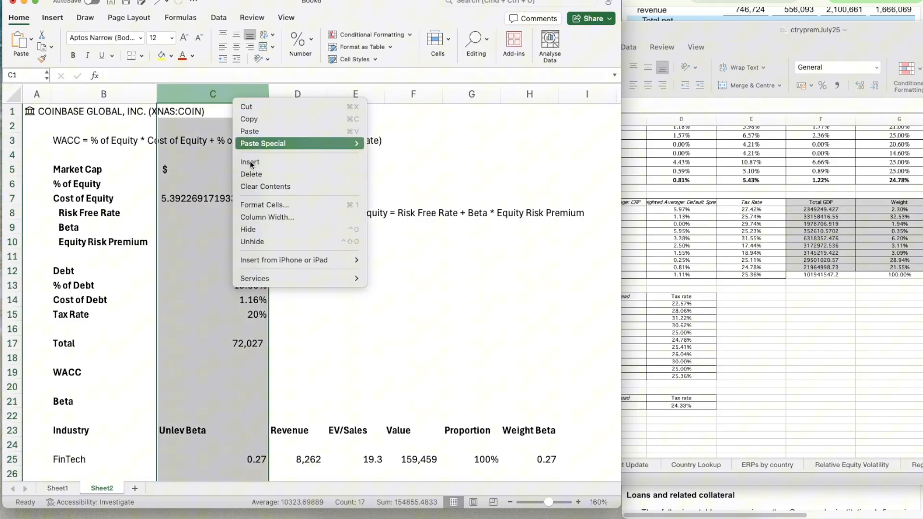
left_click(260, 211)
type("10")
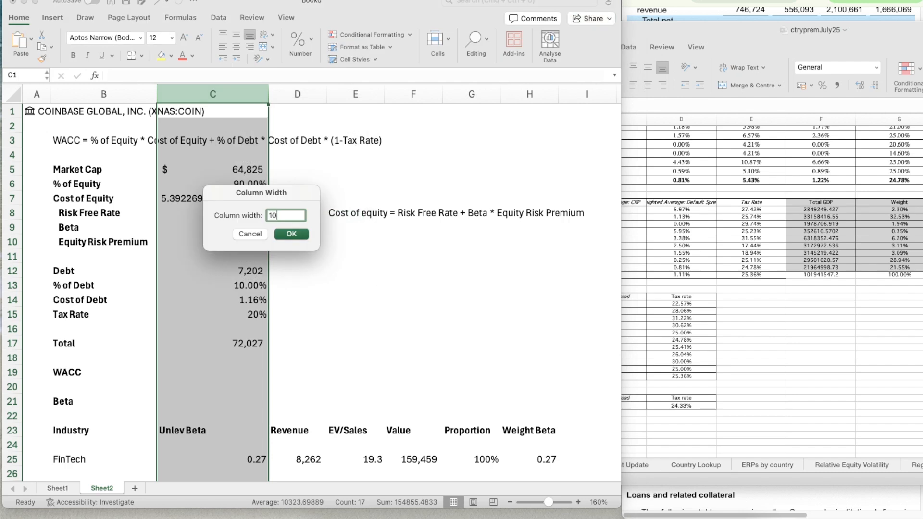
key("Return")
Format the Cost of Equity in C7 as a percentage with two decimal places
key("Down")
key("Down")
key("Down")
key("Down")
key("Down")
key("Down")
key("Down")
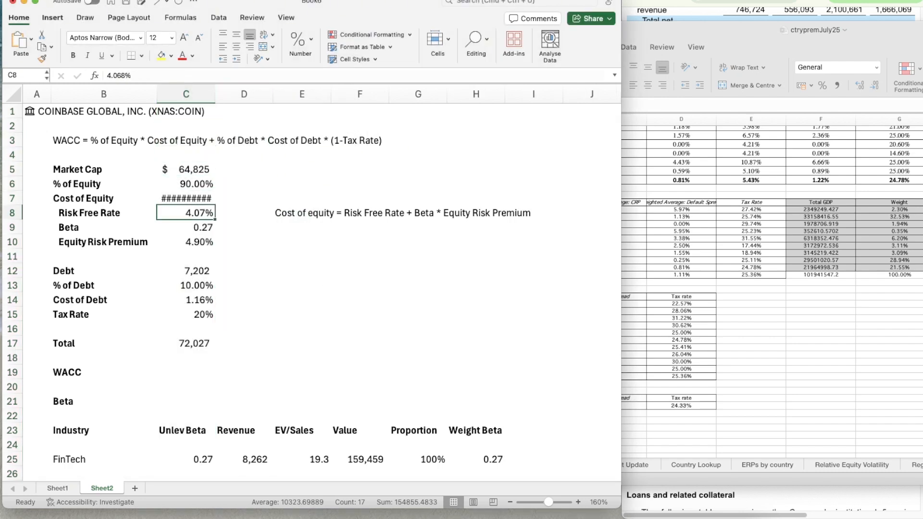
key("Up")
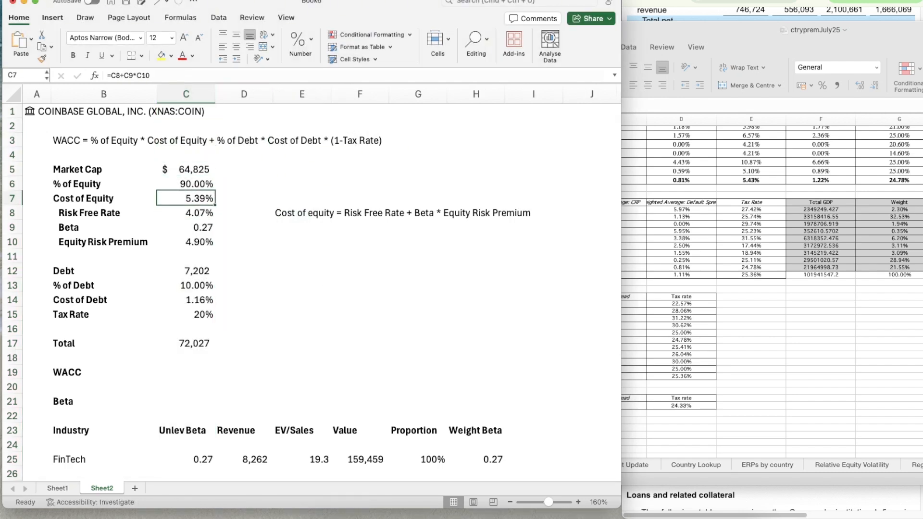
Begin the WACC formula in C19 with the equity portion, % of Equity times Cost of Equity, as (C6*C7)
key("Down")
key("Down")
key("Down")
key("Down")
key("Down")
key("Down")
key("Down")
key("Down")
key("Down")
key("Down")
key("Down")
key("Down")
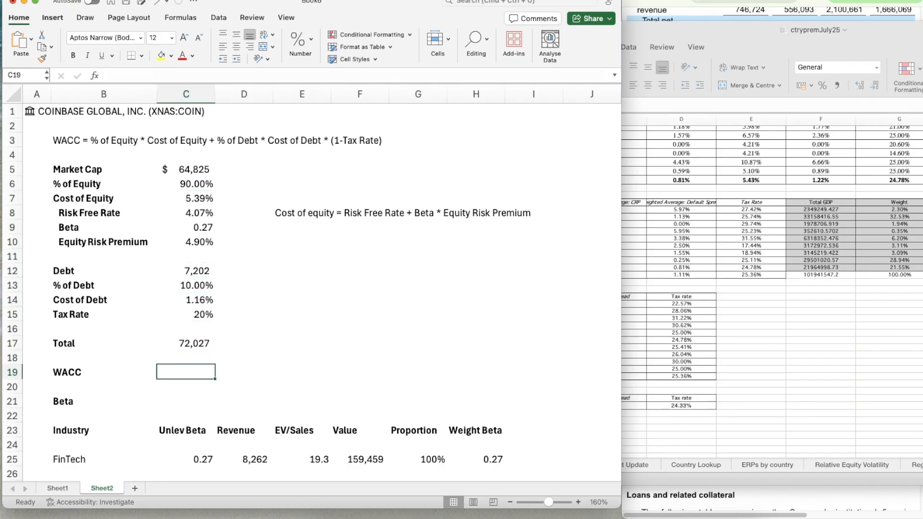
type("=")
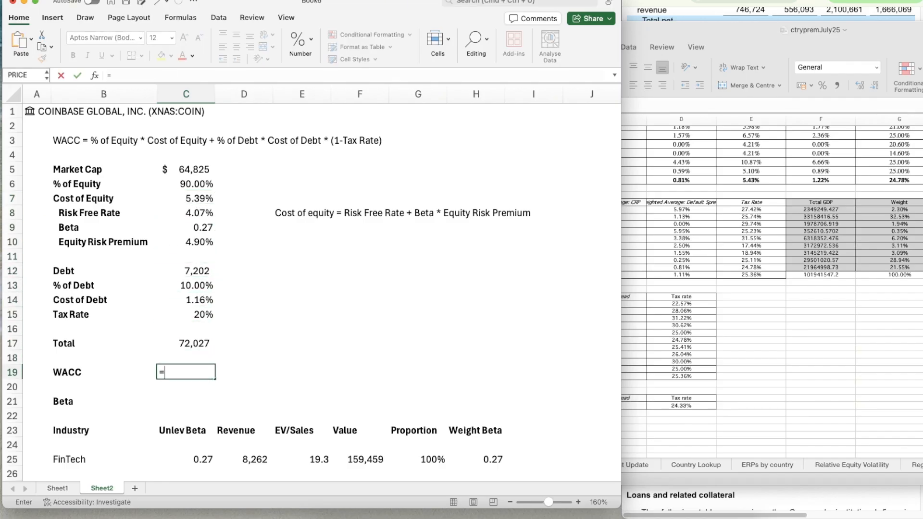
type("(")
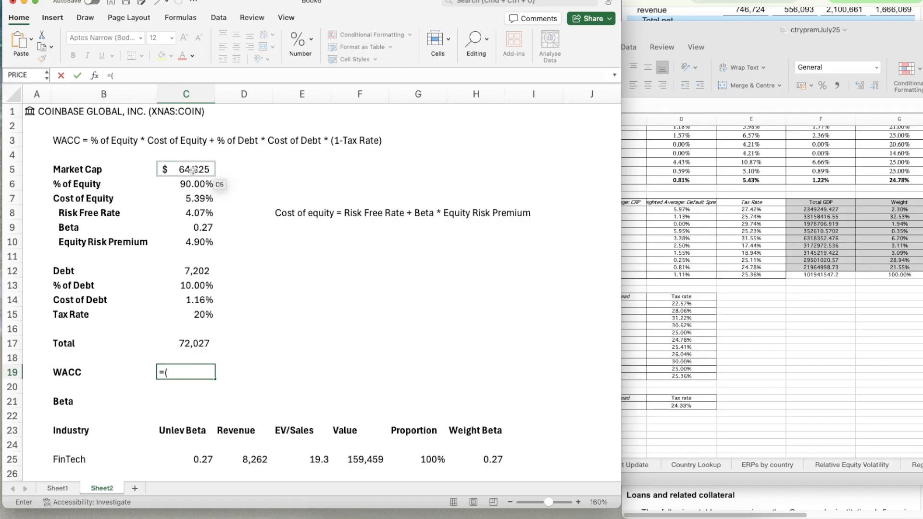
left_click(188, 182)
type("*")
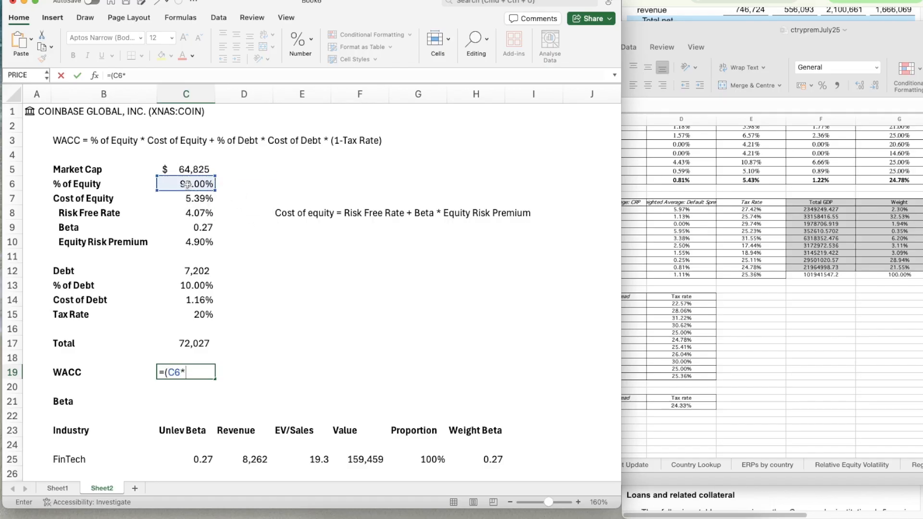
left_click(192, 197)
type(")")
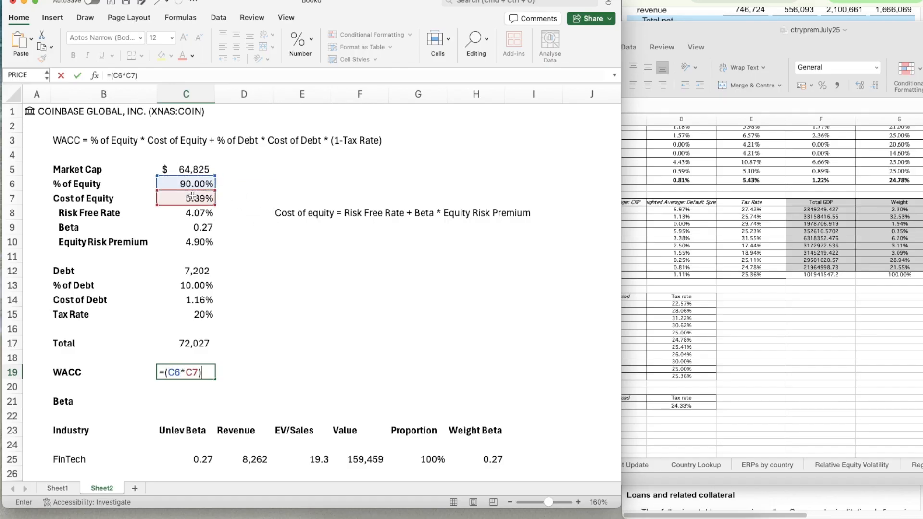
type("+(")
Complete the WACC formula by adding the after-tax debt portion (C13*C14*(1-C15)), accepting the closing-parenthesis correction
left_click(188, 285)
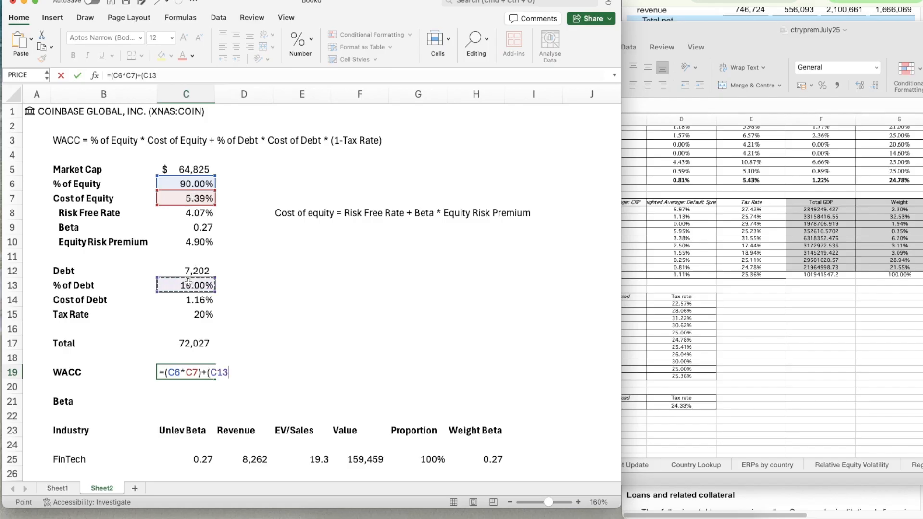
type("*")
left_click(194, 300)
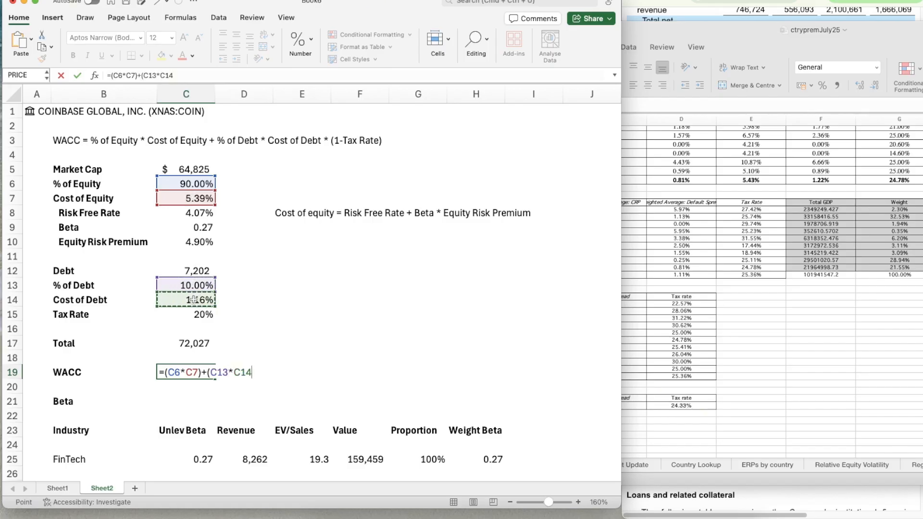
type("*(1-")
left_click(186, 314)
type(")")
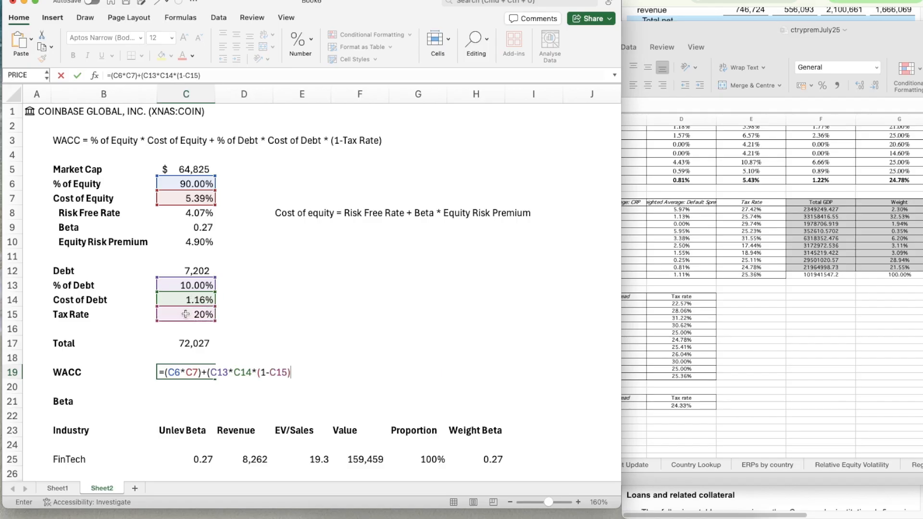
key("Return")
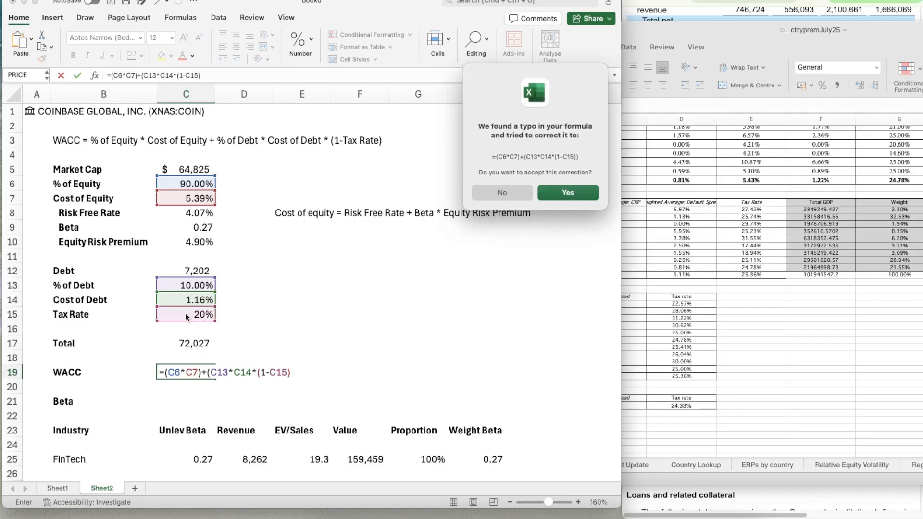
key("Return")
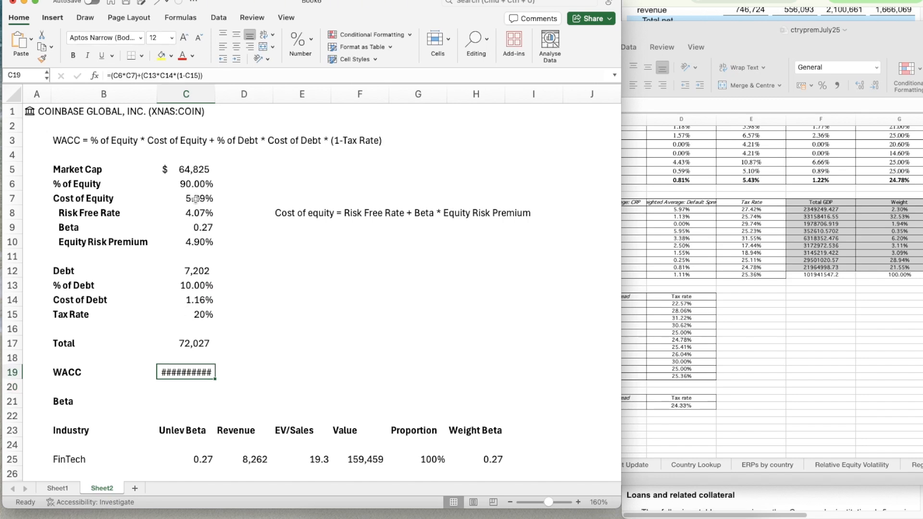
Copy the percentage format of the Cost of Equity in C7 to the WACC result in C19
left_click(196, 199)
key("super+shift+c")
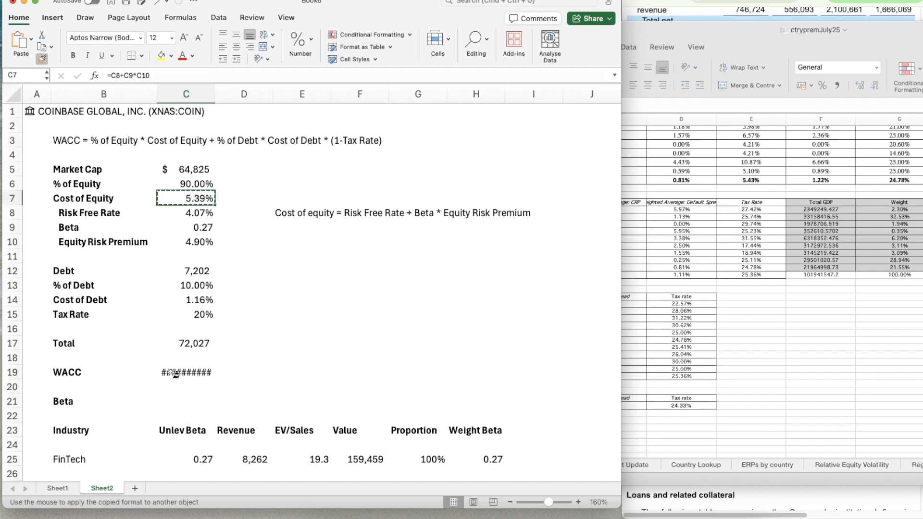
left_click(175, 373)
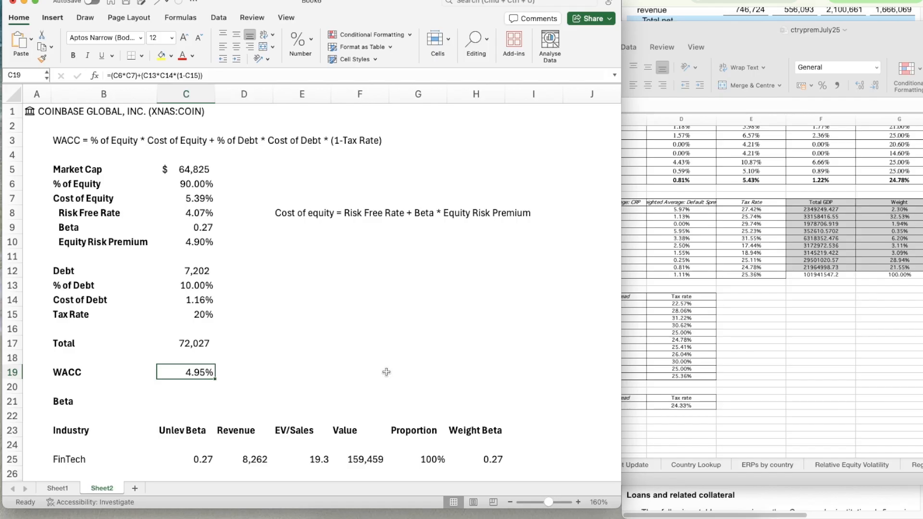
Review the WACC calculation together with its supporting beta and equity risk premium tables
scroll(387, 373, "down", 4)
scroll(387, 372, "up", 2)
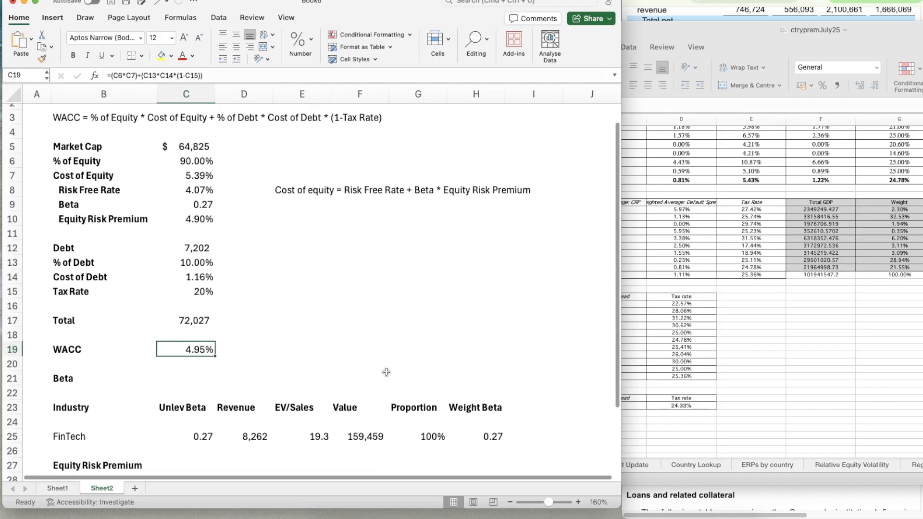
scroll(387, 373, "up", 2)
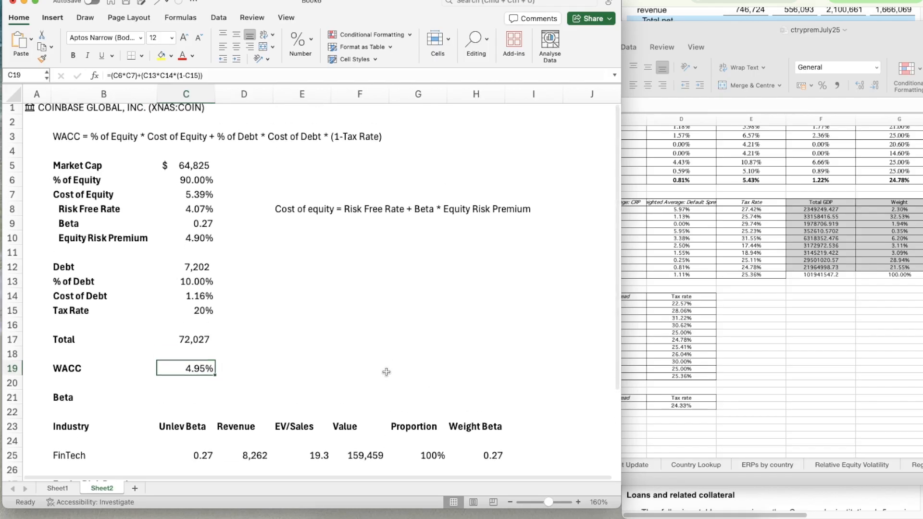
scroll(386, 373, "down", 4)
scroll(386, 373, "down", 2)
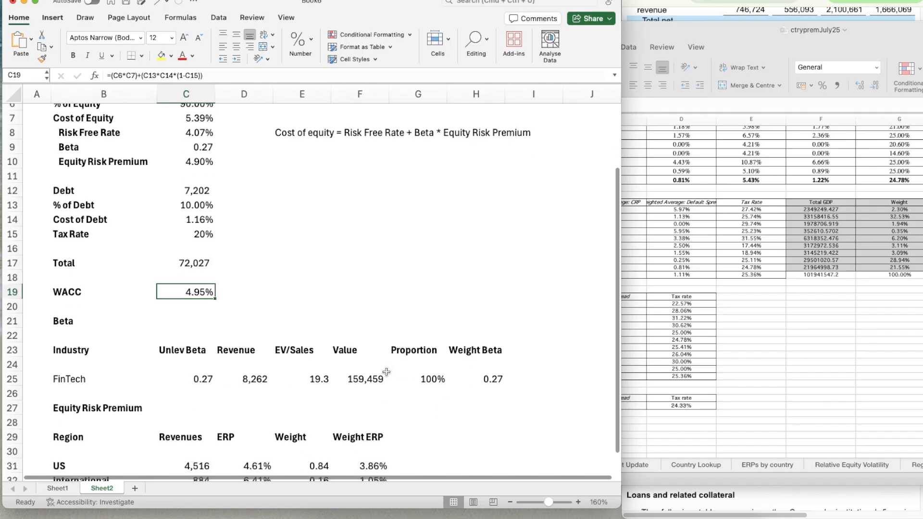
scroll(387, 372, "down", 4)
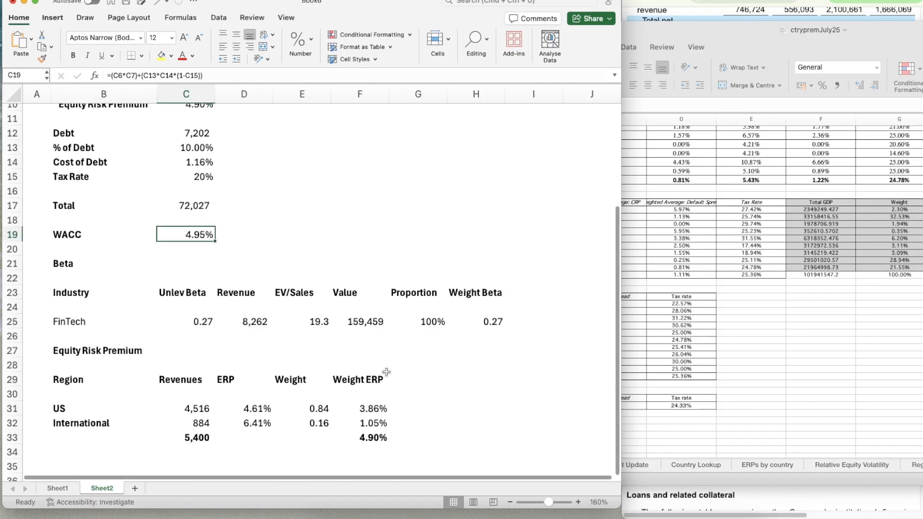
scroll(387, 372, "down", 1)
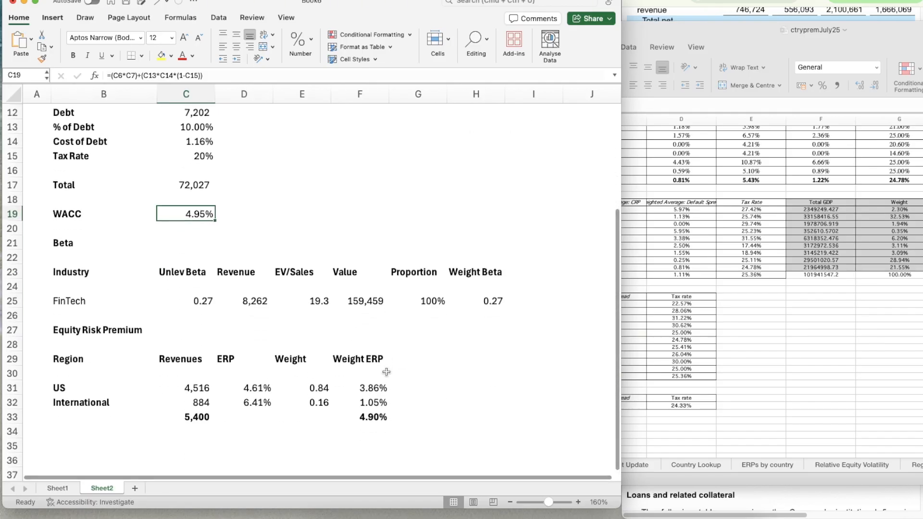
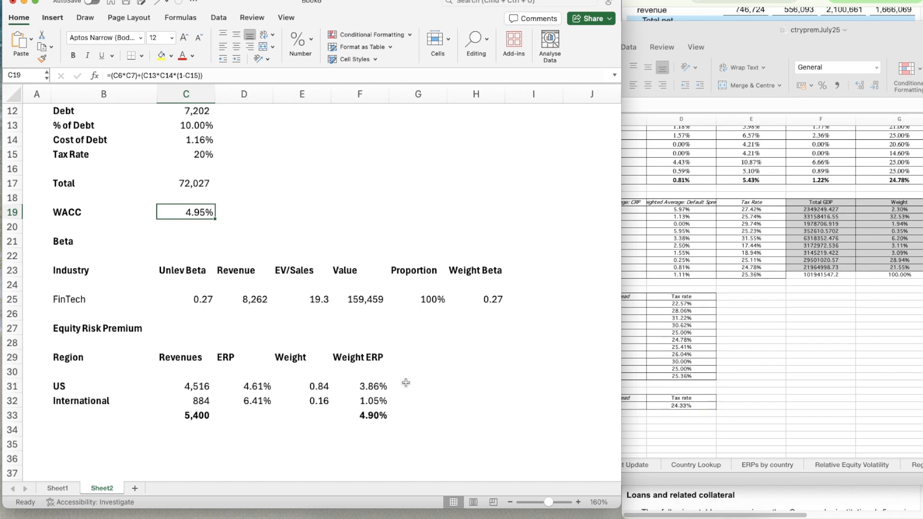
scroll(350, 306, "up", 5)
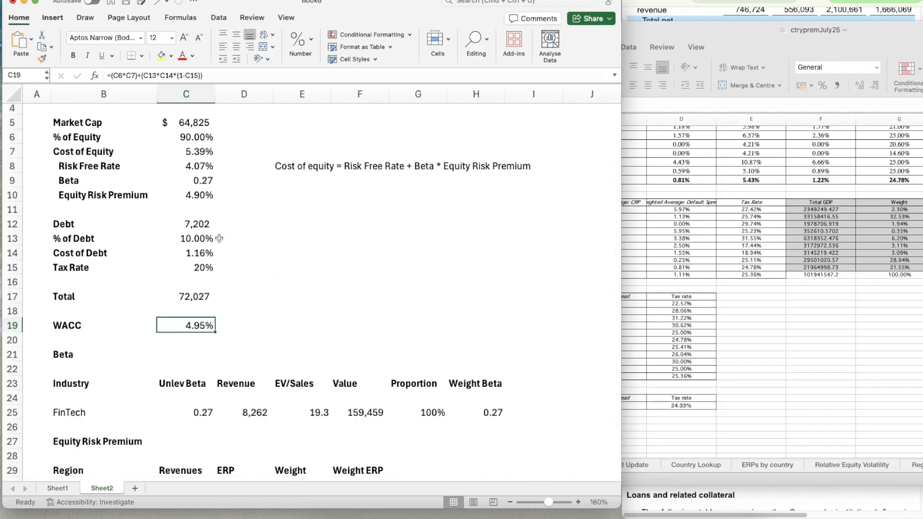
scroll(220, 239, "up", 2)
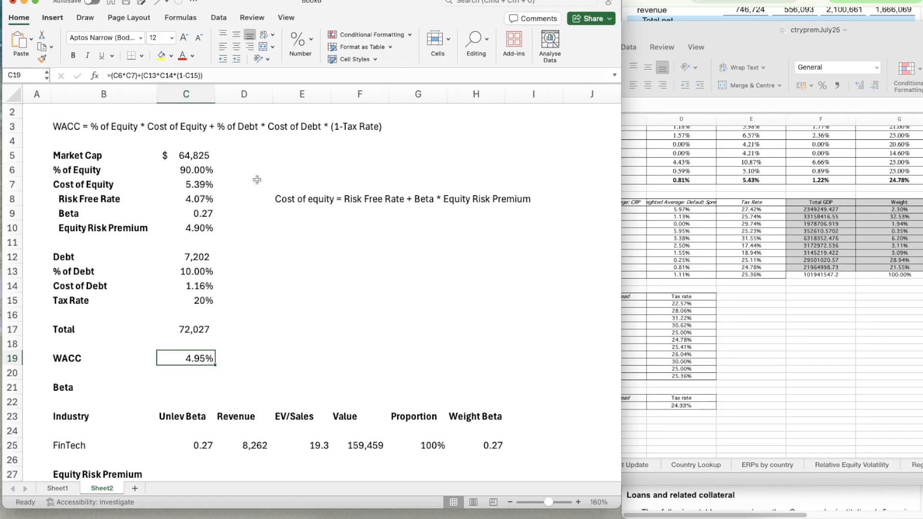
scroll(262, 336, "down", 3)
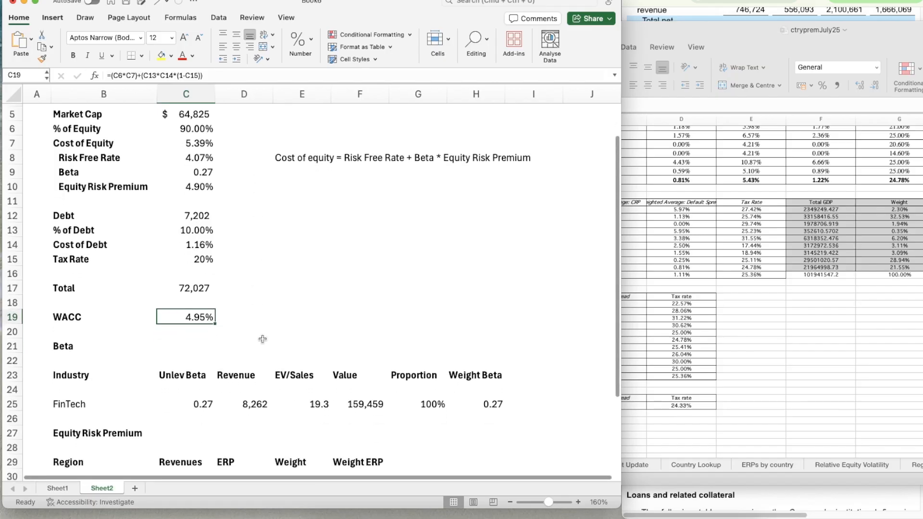
left_click(89, 502)
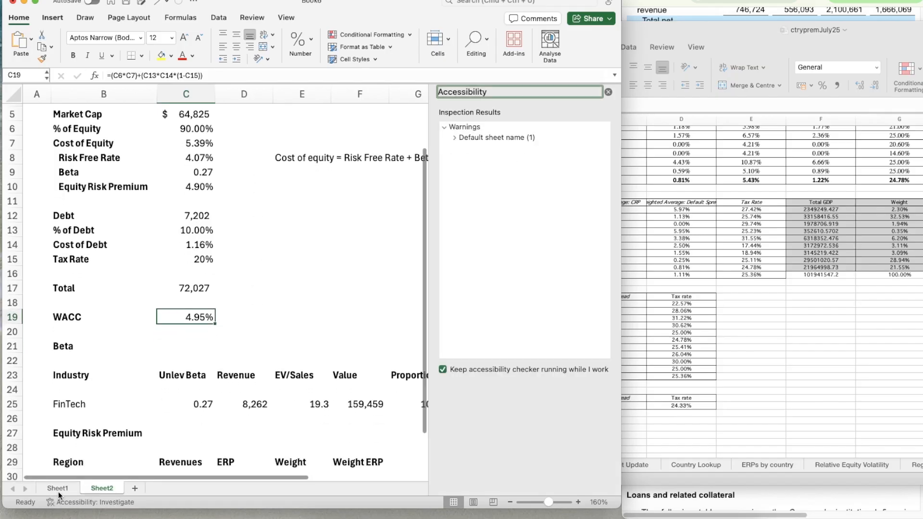
left_click(608, 91)
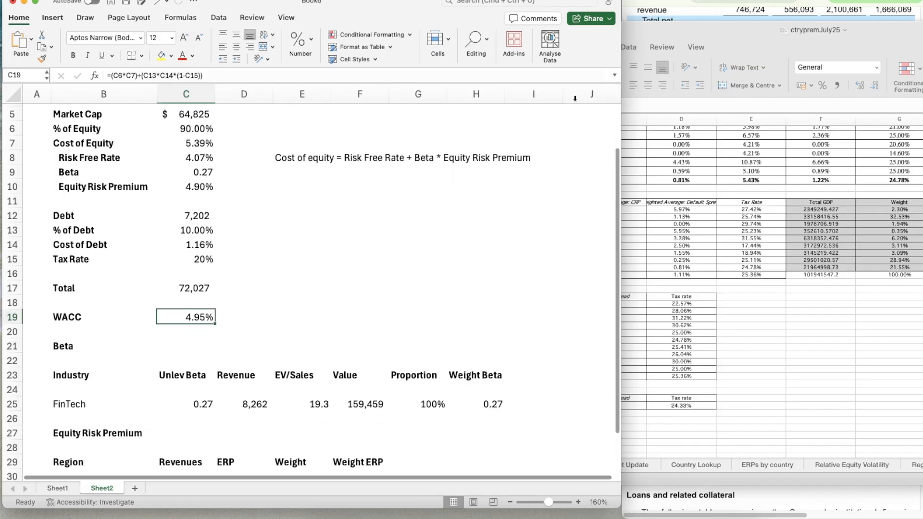
Link the Base WACC assumption in Sheet1 cell G15 to the calculated WACC in Sheet2!C19
left_click(62, 489)
scroll(348, 248, "up", 5)
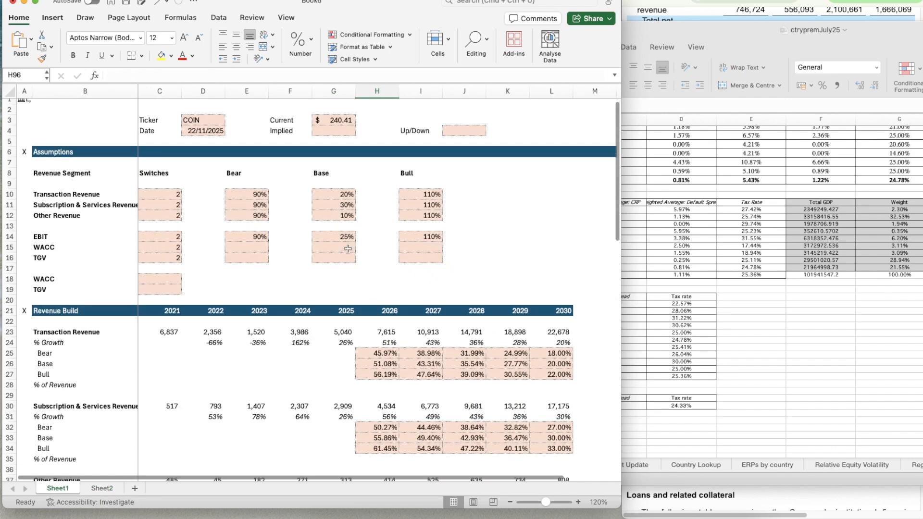
left_click(348, 249)
type("=")
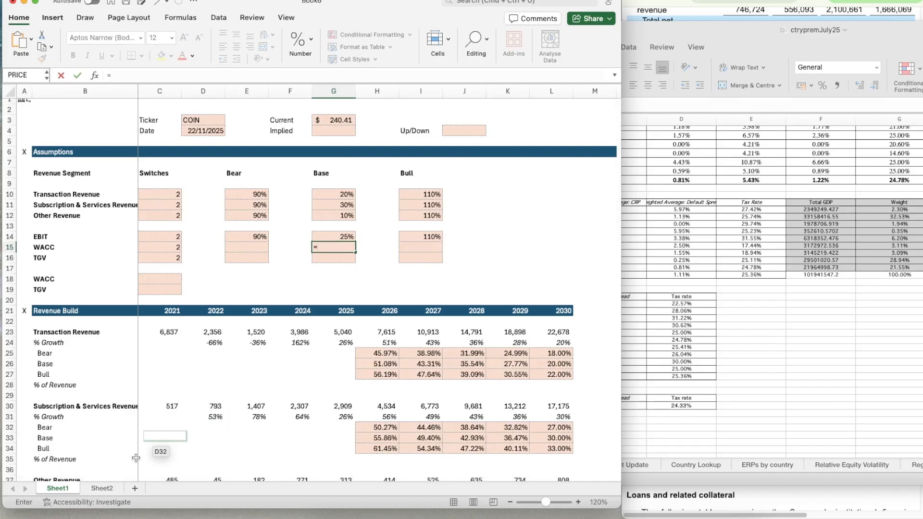
left_click(102, 488)
left_click(200, 331)
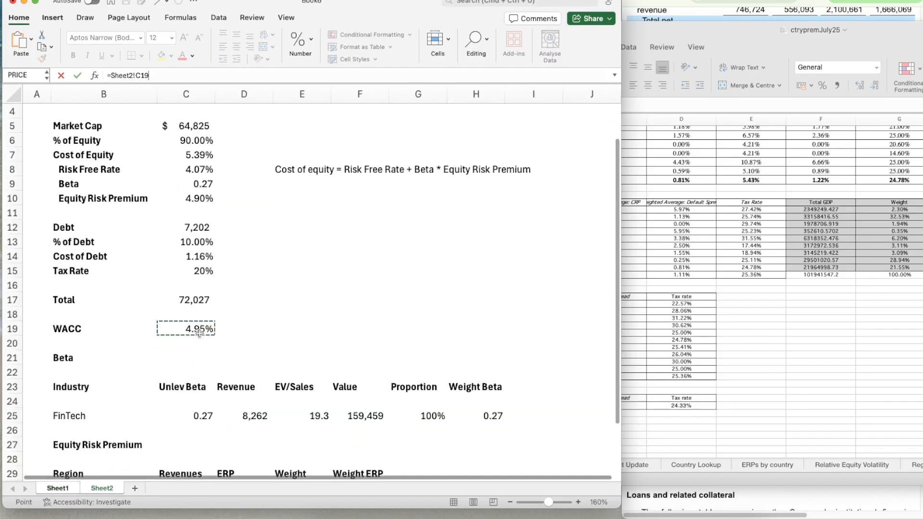
key("Return")
Enter the Bear WACC in E15 as the Base WACC plus one percentage point, =G15+1%
key("Up")
key("Left")
key("Left")
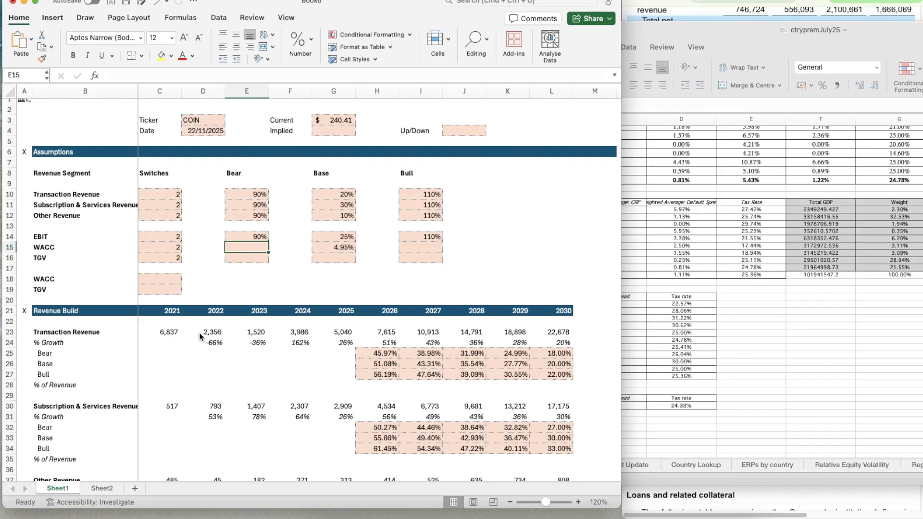
type("=")
key("Right")
key("Right")
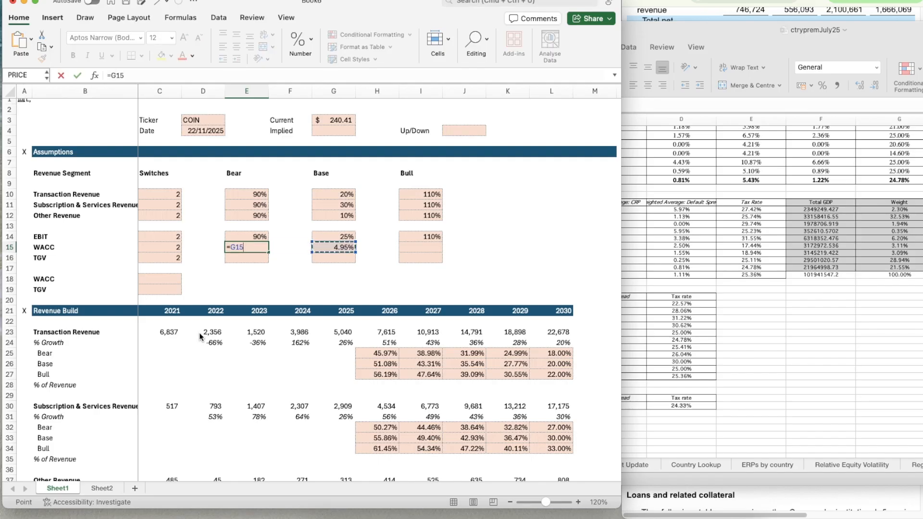
type("+1")
type("%")
key("Return")
key("Up")
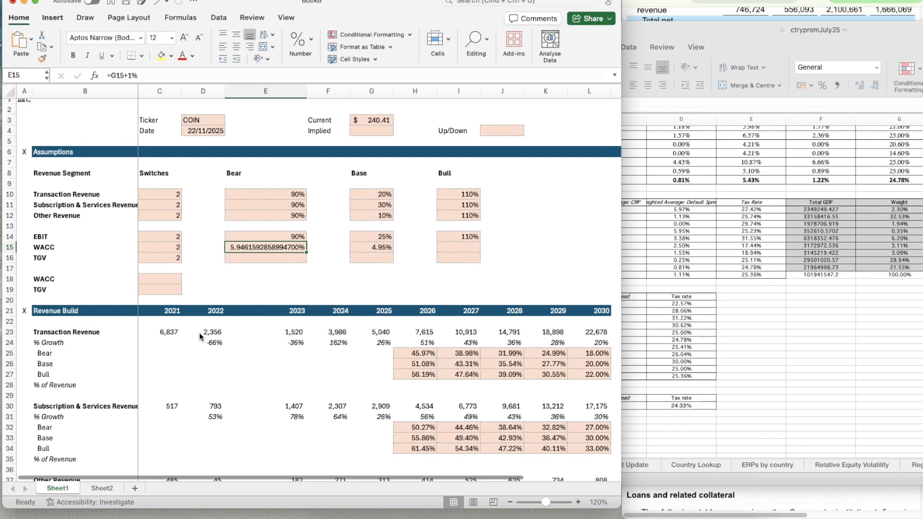
Set the width of column E to 10 and copy the Base WACC's percentage format to the Bear WACC in E15
right_click(272, 88)
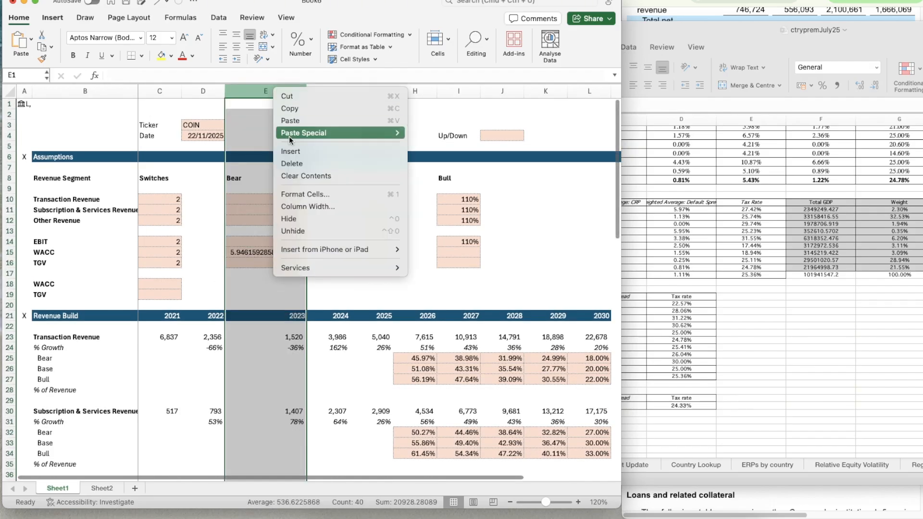
left_click(302, 200)
type("10")
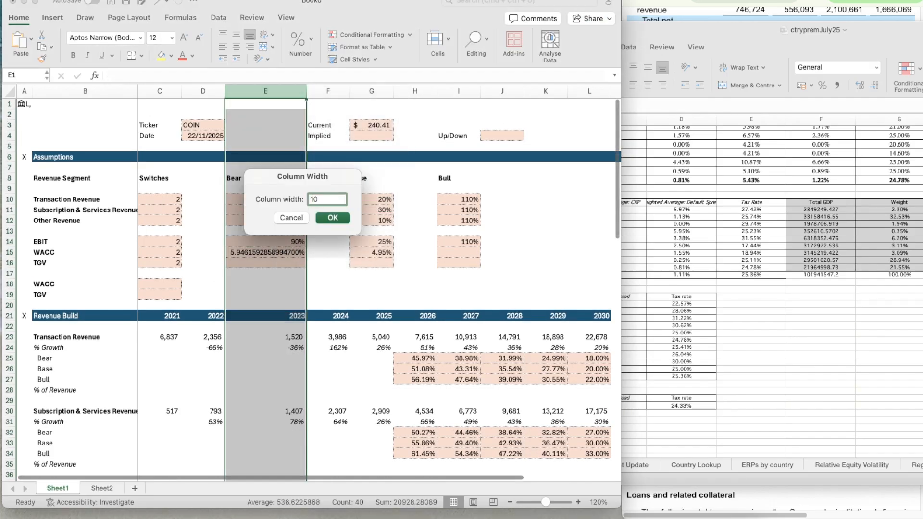
key("Return")
left_click(333, 252)
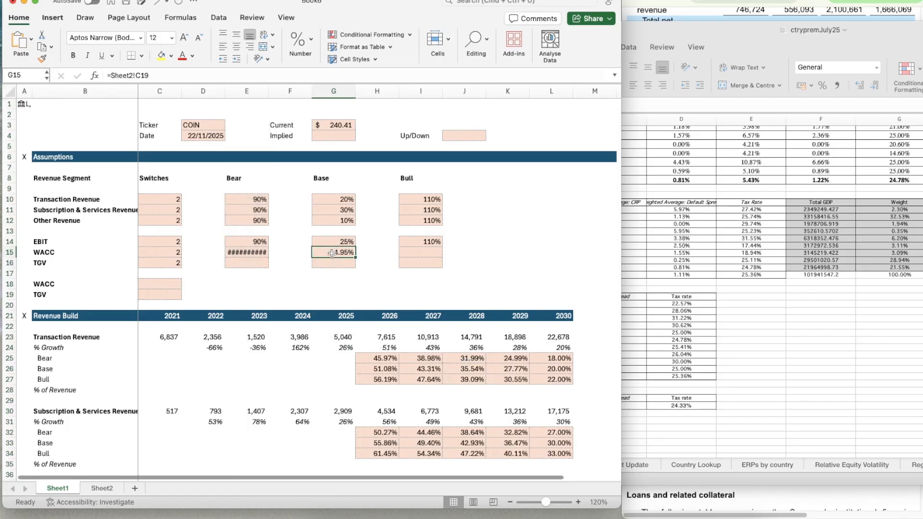
left_click(42, 59)
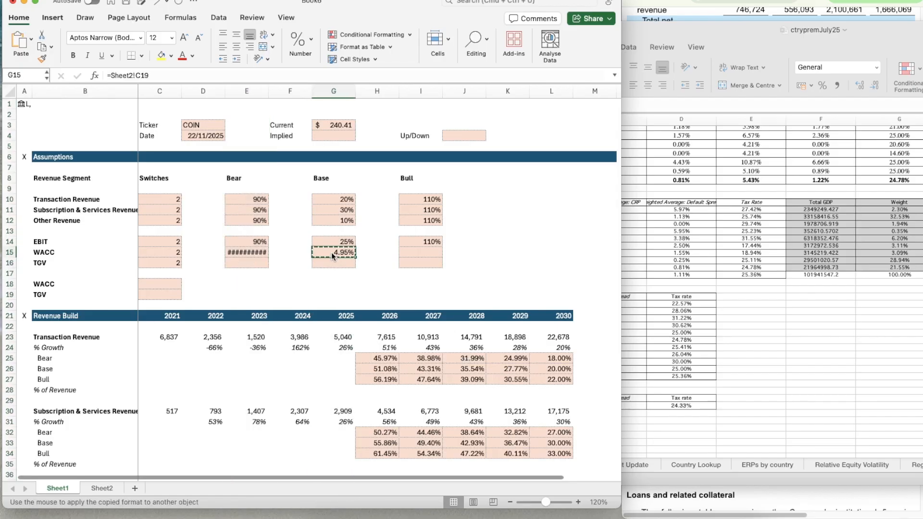
Enter the Bull WACC in I15 as the Base WACC minus a quarter point, =G15-0.25%
left_click(432, 254)
type("=")
key("Left")
key("Left")
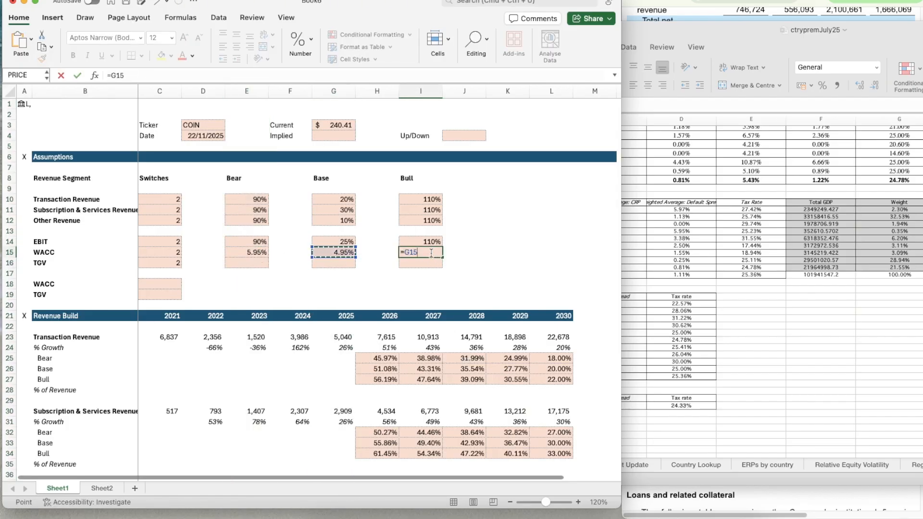
type("-0.25")
key("Return")
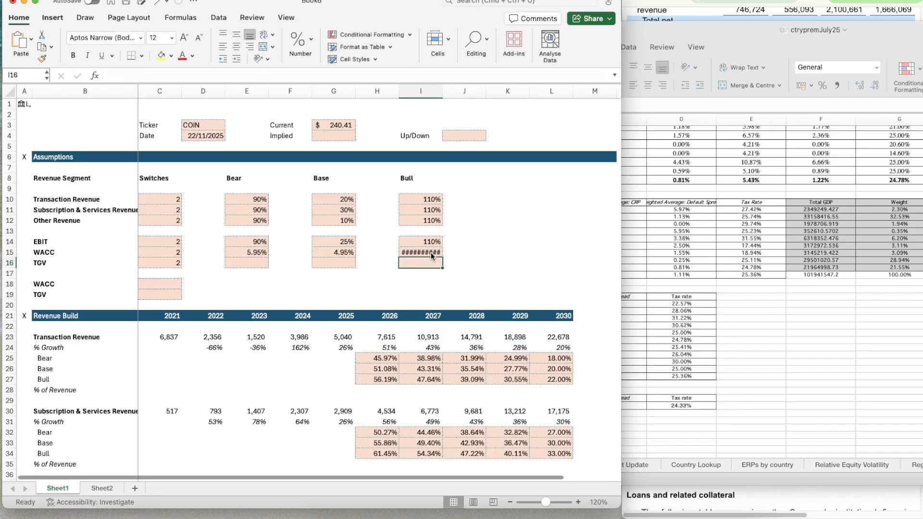
Copy the percentage format of the Base WACC in G15 to the Bull WACC in I15
key("Up")
key("Left")
key("Left")
key("super+shift+c")
left_click(415, 253)
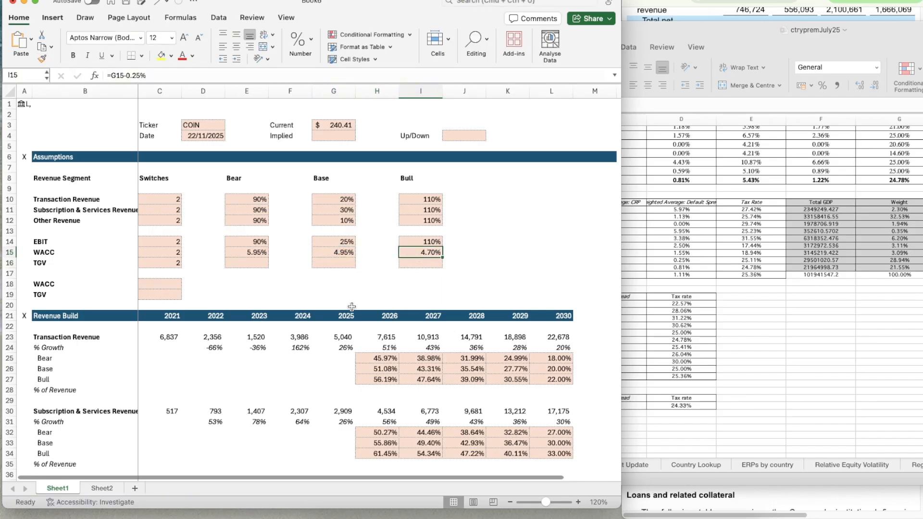
Set the Base TGV assumption in G16 to 2.5%
key("Left")
key("Left")
key("Left")
key("Left")
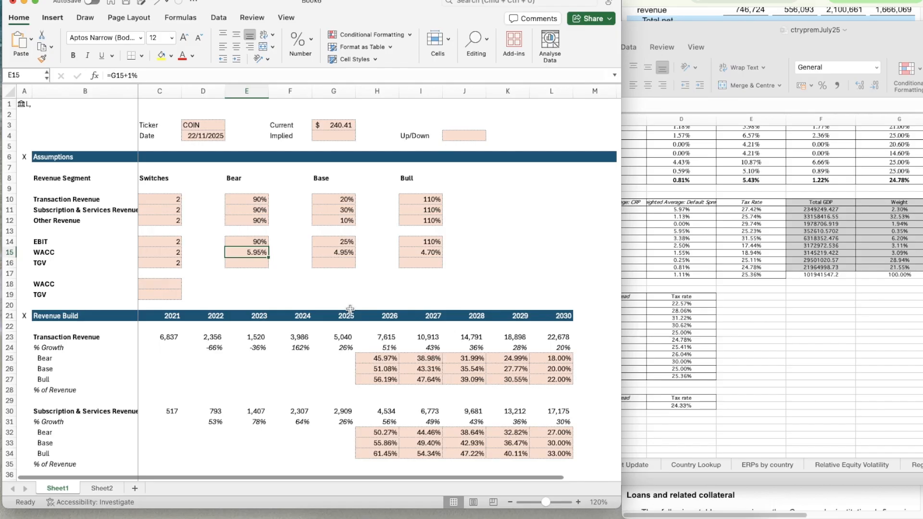
key("Down")
key("Right")
key("Right")
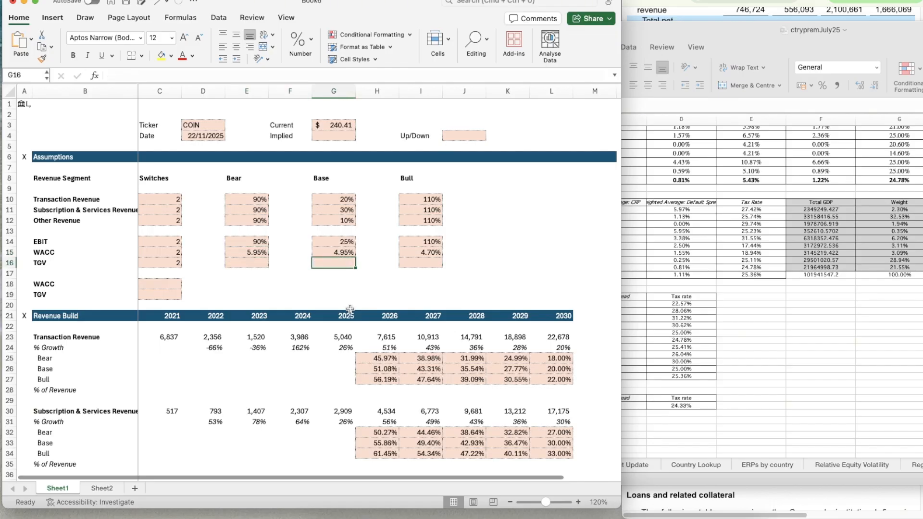
type("2.5%")
Enter the Bear TGV in E16 as the Base TGV minus two percentage points, =G16-2%
key("Up")
key("Left")
key("Left")
key("Down")
type("=")
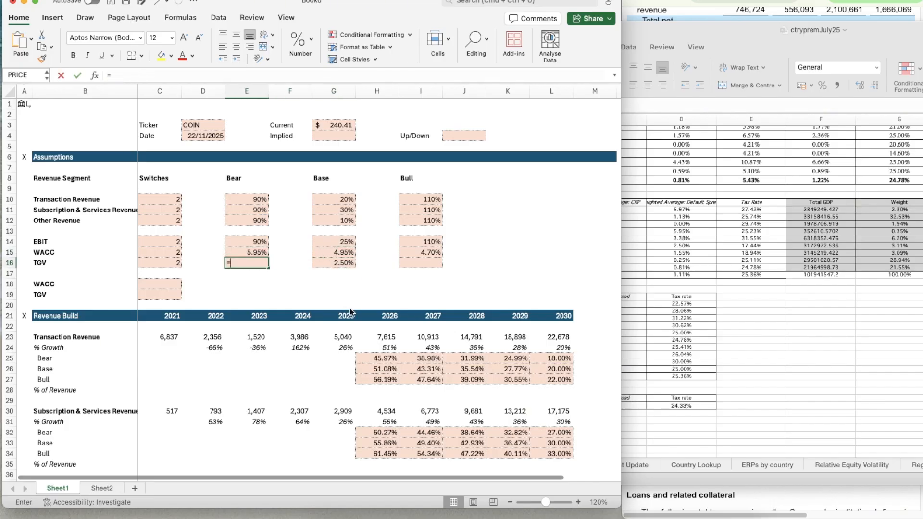
key("Right")
key("Right")
type("-")
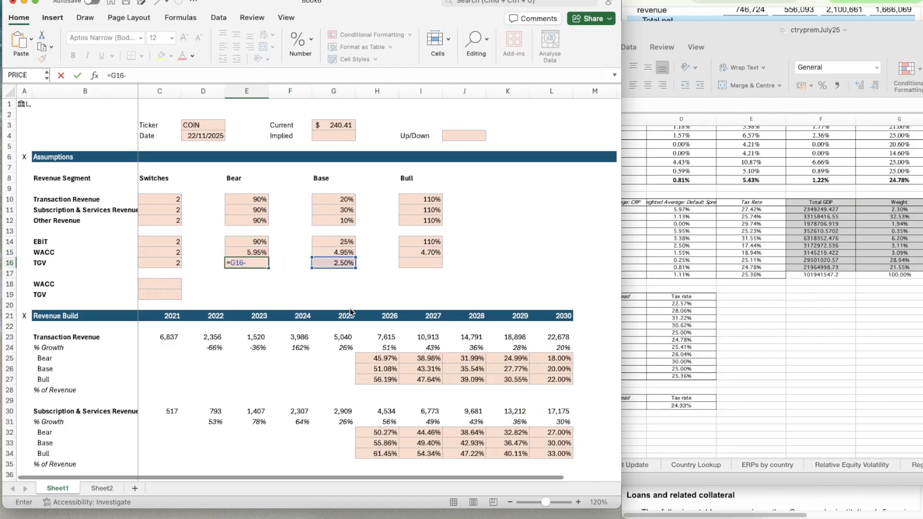
key("Return")
key("Up")
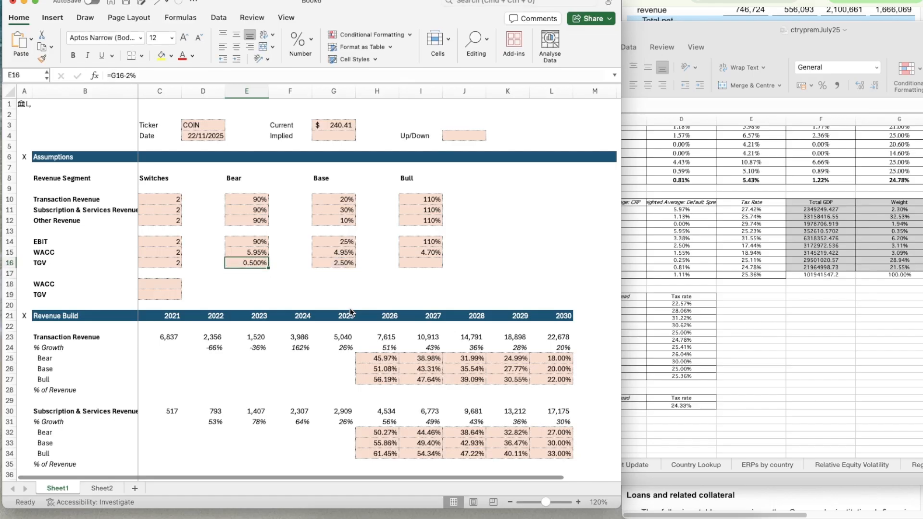
Change the Bear TGV formula in E16 to subtract 0.5% from the Base TGV, =G16-0.5%
left_click(144, 76)
key("BackSpace")
key("BackSpace")
type("0.5%")
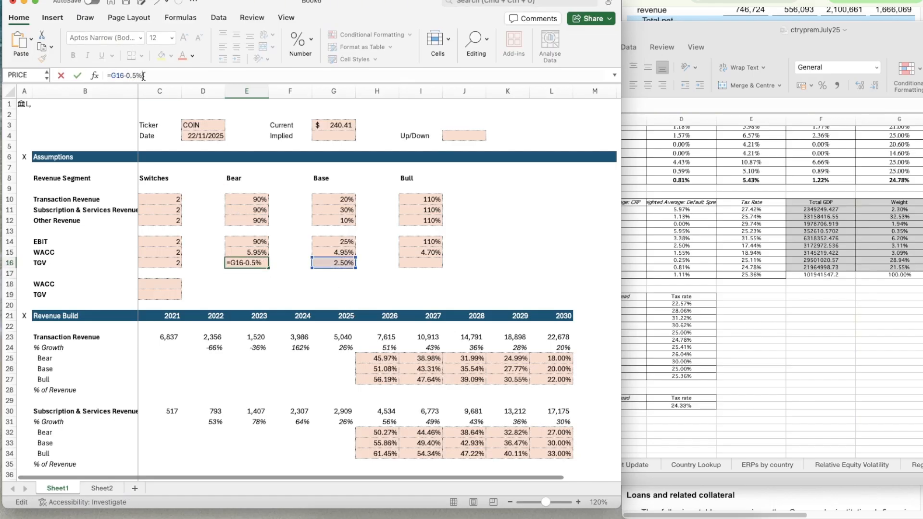
key("Return")
Copy the two-decimal percentage format of the Base TGV in G16 to the Bear TGV in E16
key("Up")
key("Right")
key("Right")
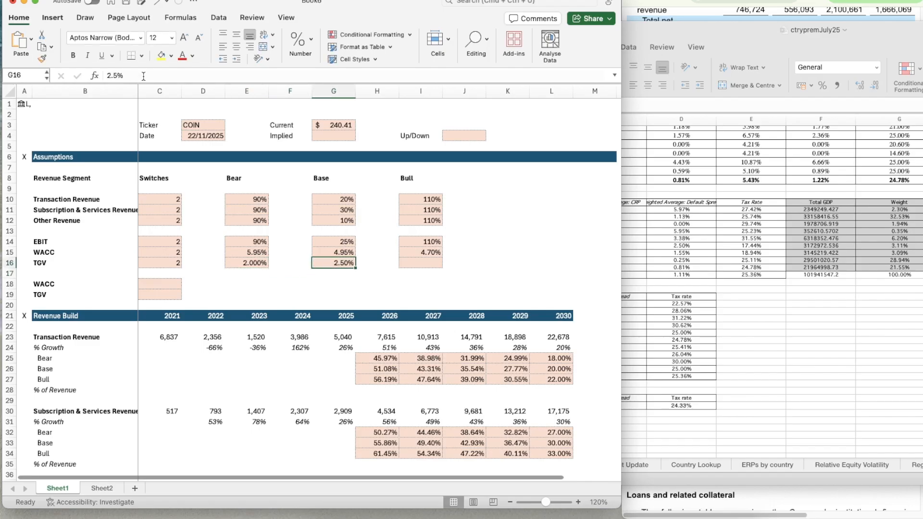
left_click(42, 59)
left_click(247, 262)
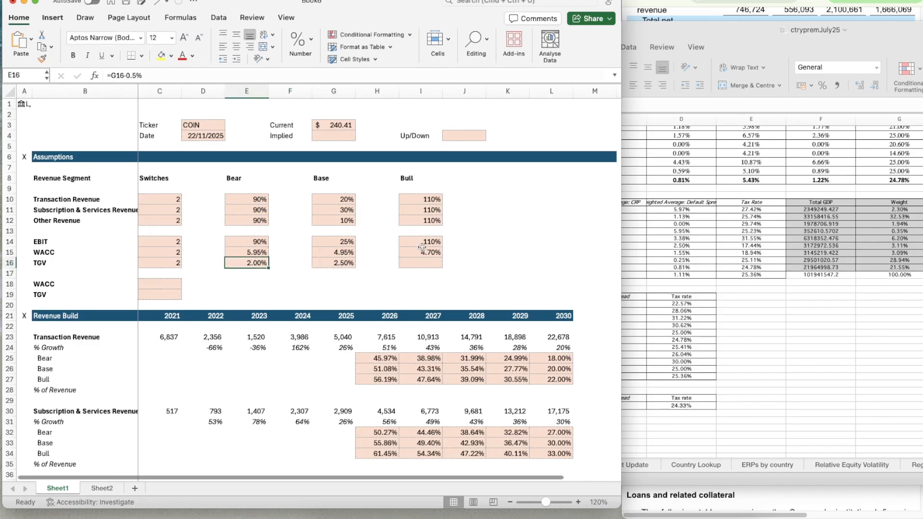
Enter the Bull TGV in I16 as the Base TGV plus half a point, =G16+0.5%
left_click(423, 263)
type("=")
key("Left")
key("Left")
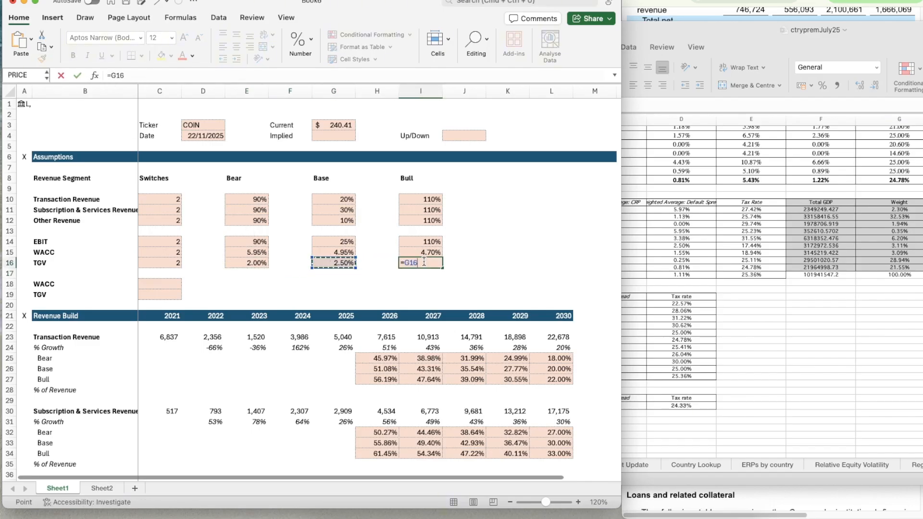
type("+0.5%")
key("Return")
Begin a CHOOSE formula in the WACC cell C18 with switch C15 as the index and Bear WACC E15 as the first value
key("Left")
key("Left")
key("Down")
key("Left")
key("Left")
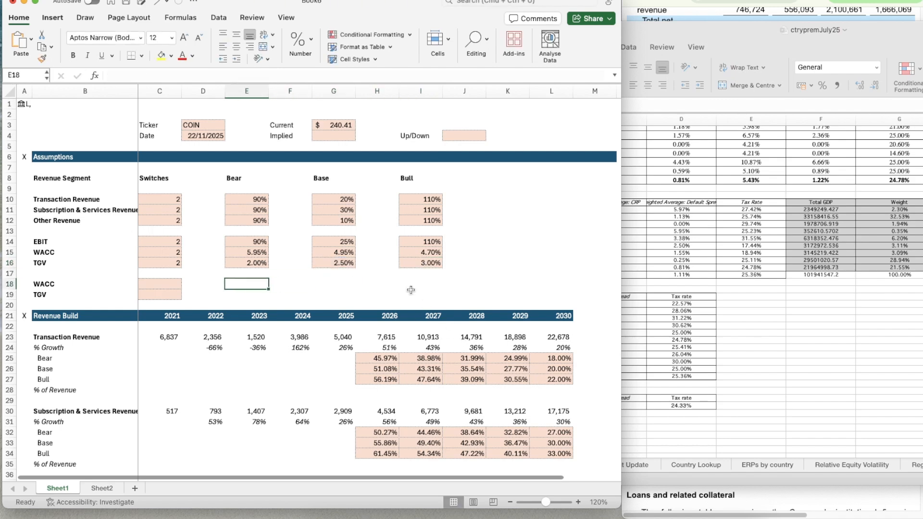
key("Left")
key("Left")
type("=c")
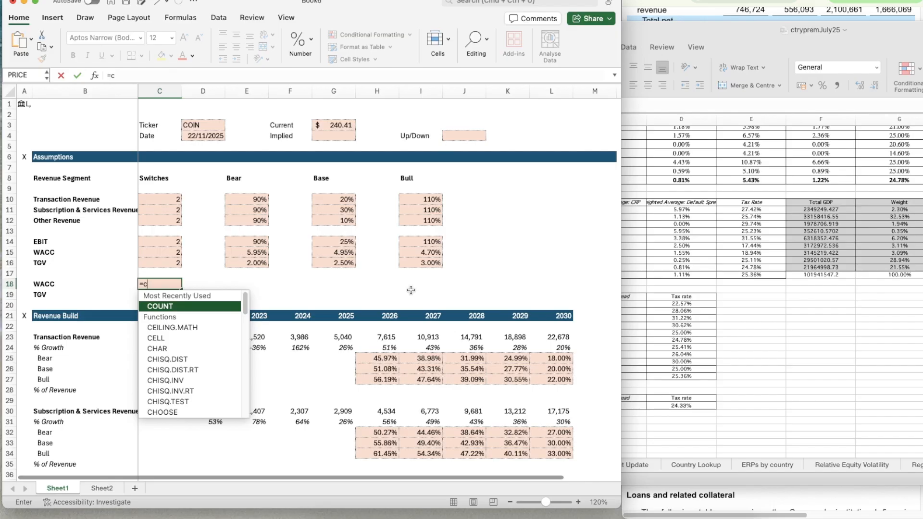
type("hoose(")
key("Up")
key("Up")
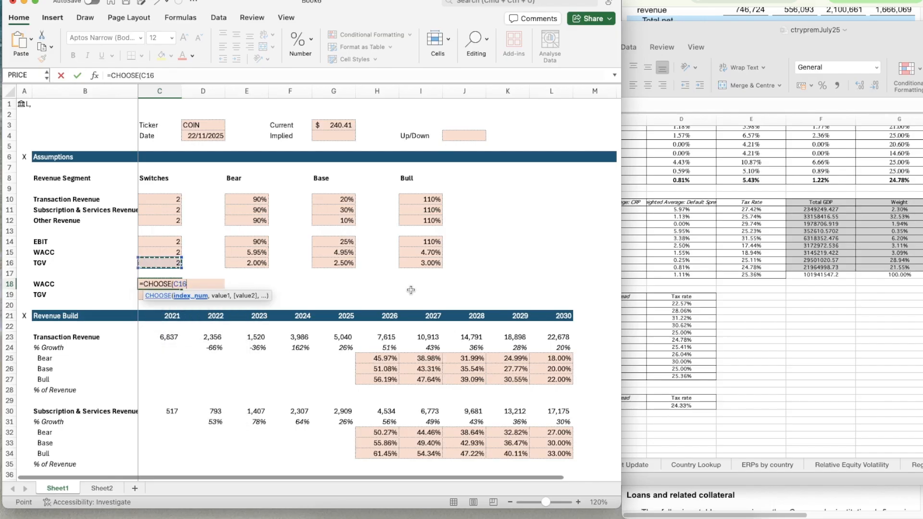
key("Up")
type(",")
key("Right")
key("Up")
key("Up")
key("Up")
key("Right")
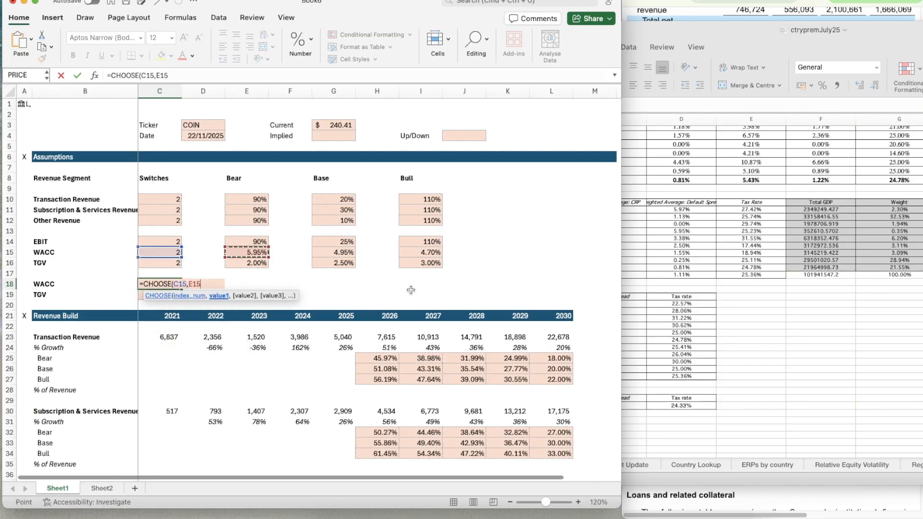
Complete the CHOOSE formula in C18 with Base WACC G15 and Bull WACC I15 as the second and third values
type(",")
key("Right")
key("Right")
key("Right")
key("Right")
key("Right")
key("Up")
key("Up")
key("Up")
key("Left")
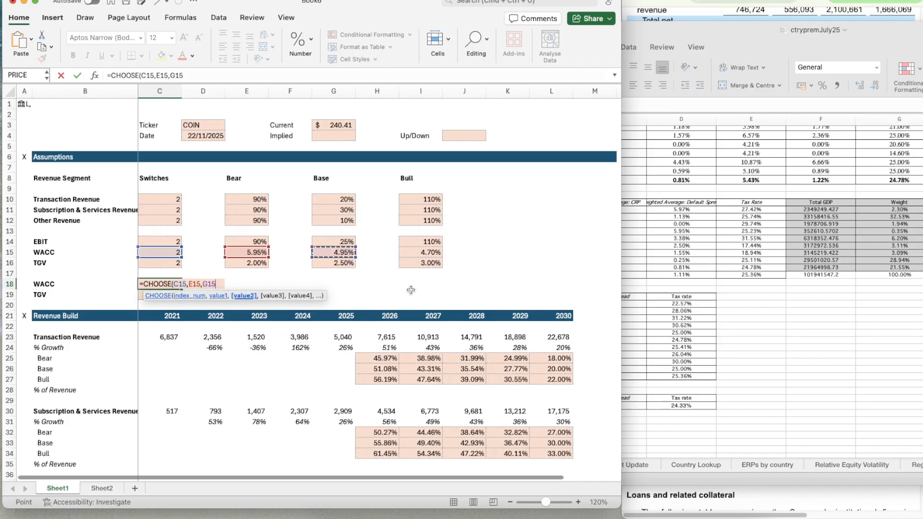
type(",")
key("Right")
key("Right")
key("Right")
key("Right")
key("Right")
key("Right")
key("Up")
key("Up")
key("Up")
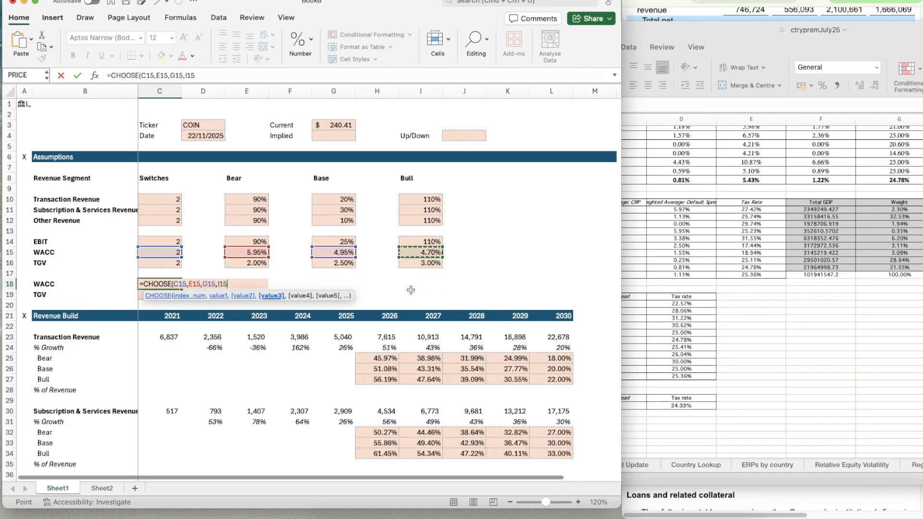
key("Return")
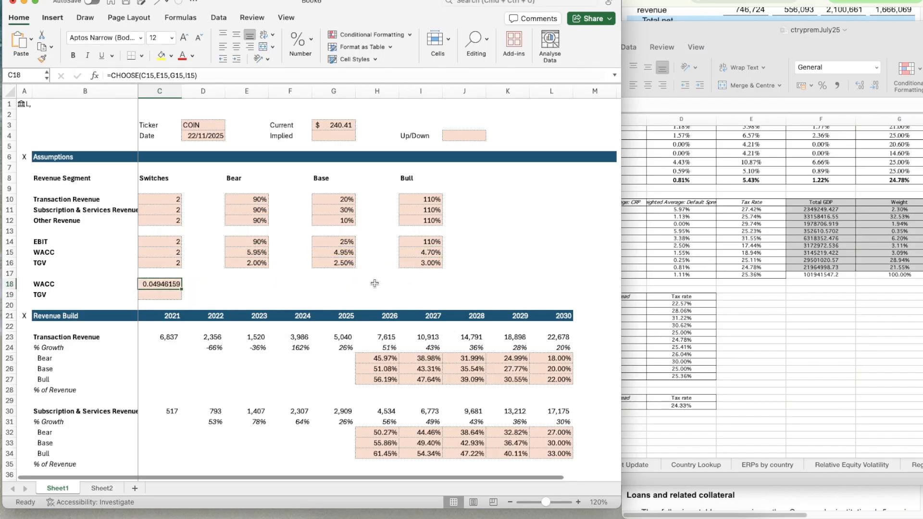
Copy the two-decimal percentage format of the Bear WACC in E15 to the selected WACC cell C18
left_click(246, 252)
key("super+shift+c")
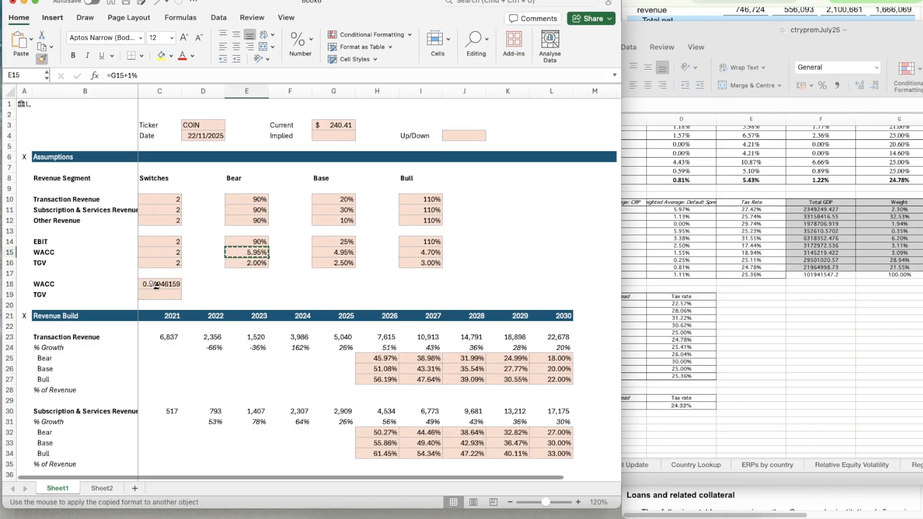
left_click(153, 284)
Copy the CHOOSE formula from the WACC cell C18 down to the TGV cell C19
key("super+c")
key("Down")
key("super+v")
key("Down")
key("Down")
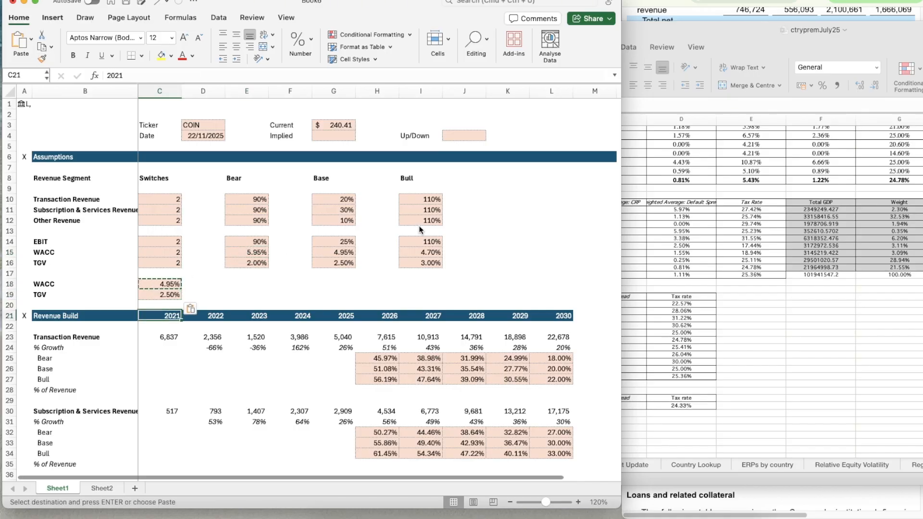
key("Up")
key("Escape")
Insert a blank row at row 70, between the Change in NWC lines and the DCF header
scroll(434, 363, "down", 3)
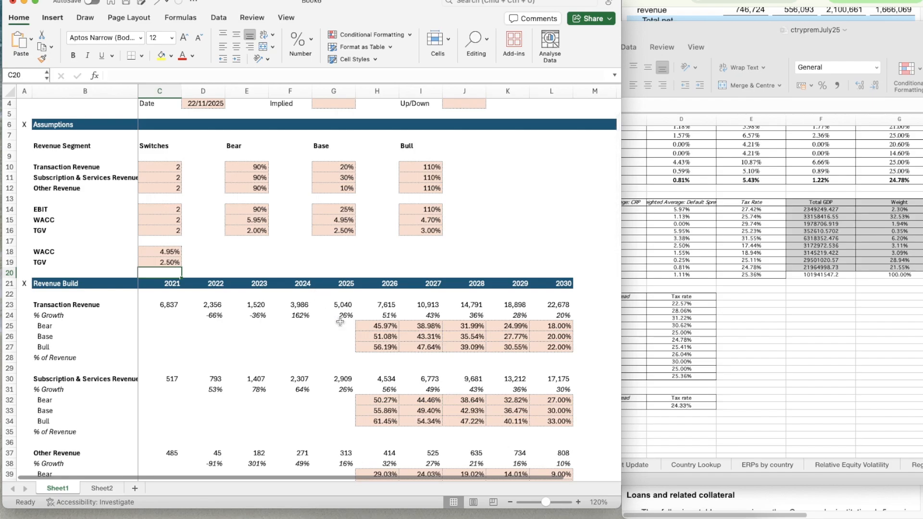
scroll(340, 322, "down", 10)
scroll(340, 322, "down", 5)
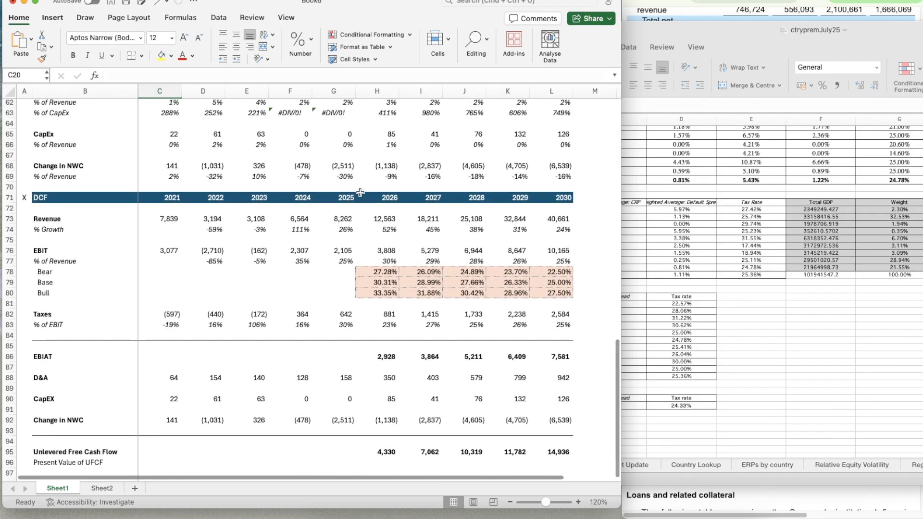
left_click(359, 185)
key("shift+space")
key("super+shift+plus")
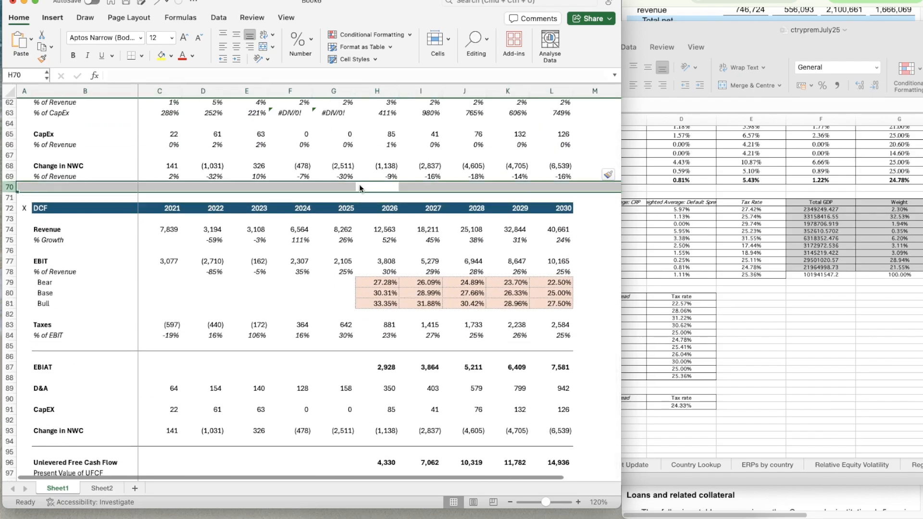
Enter discount period 1 in H71, directly above the 2026 column of the DCF header
key("Down")
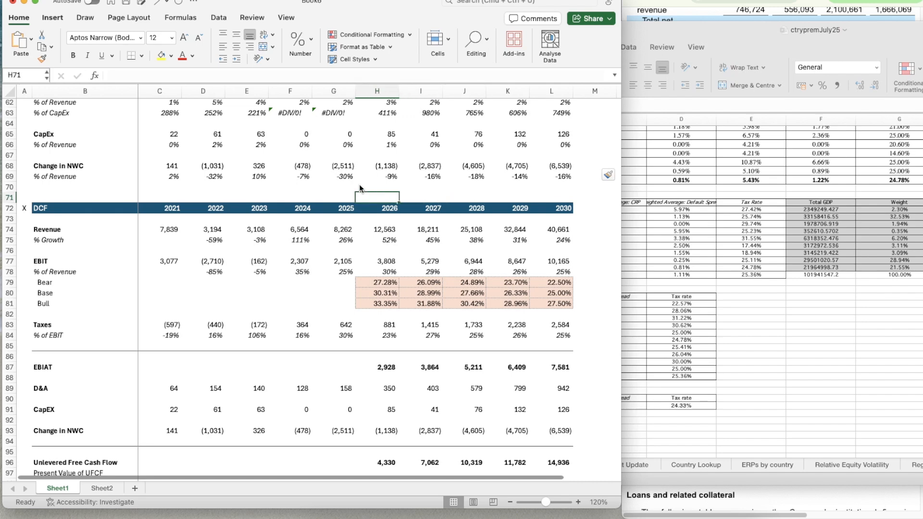
type("=")
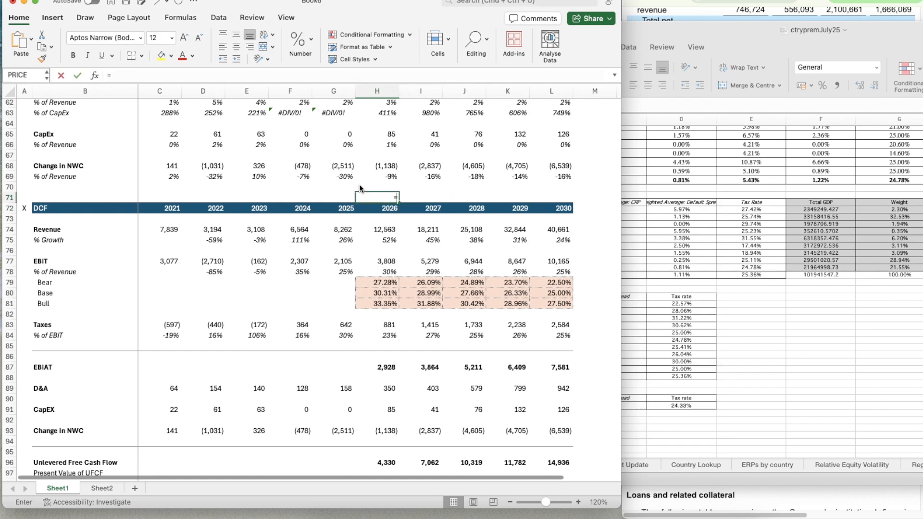
type("1")
key("Tab")
Enter the 2027 discount period in I71 as the previous period plus one, =H71+1
type("=")
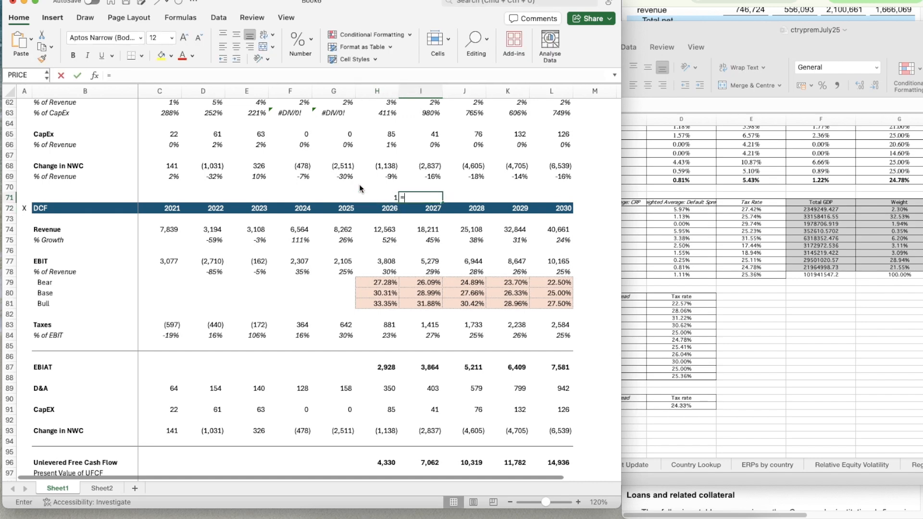
key("Left")
type("+§")
key("Return")
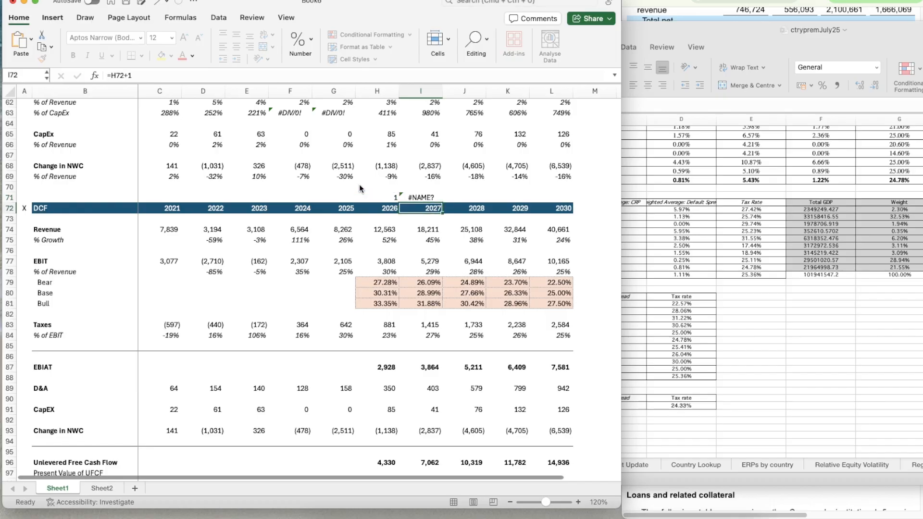
key("Up")
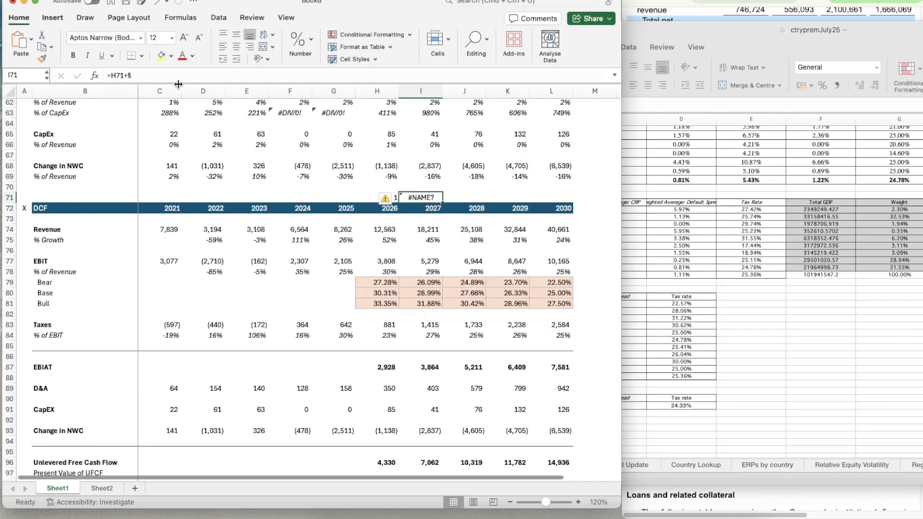
left_click(166, 74)
key("BackSpace")
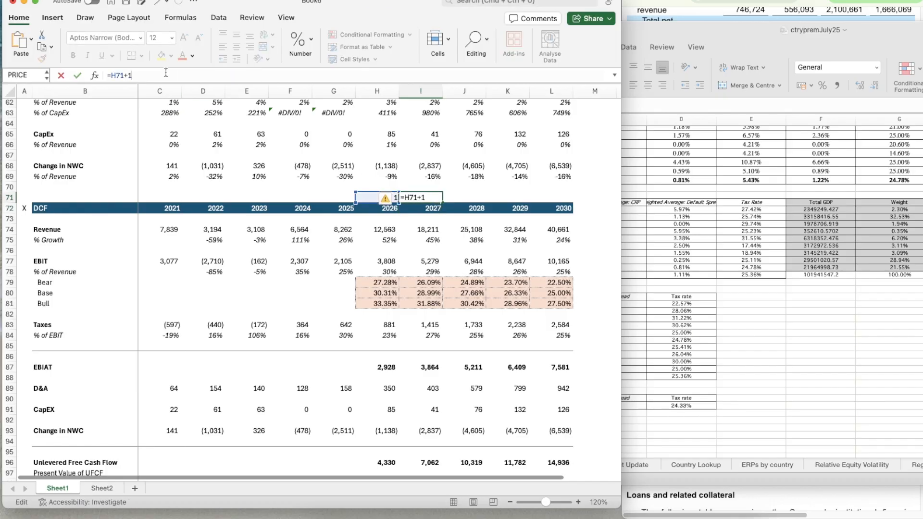
type("1")
key("Return")
Copy the period formula from I71 across to L71 to number the years through 2030
key("Up")
key("super+c")
key("shift+Right")
key("shift+Right")
key("shift+Right")
key("super+v")
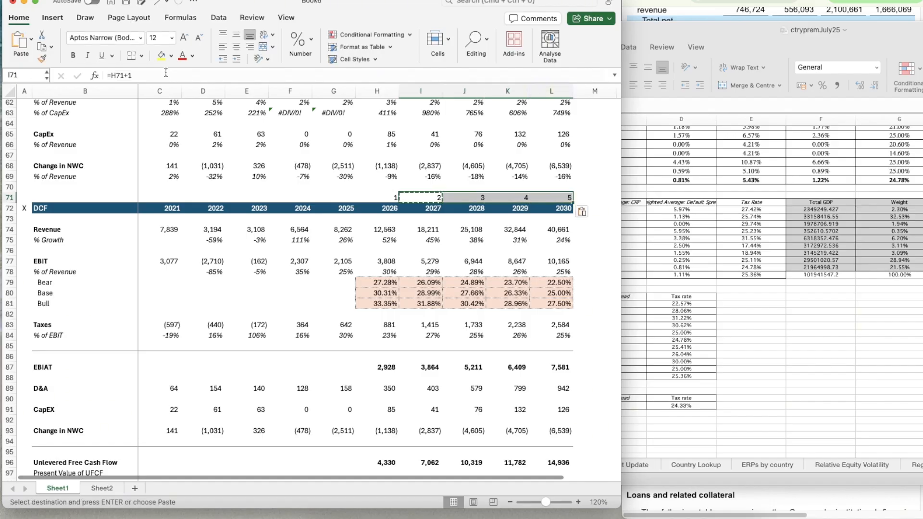
key("Escape")
Begin the 2026 Present Value of UFCF formula in H97 by dividing H96 by one plus the WACC, =H96/(1+C18
scroll(248, 264, "down", 3)
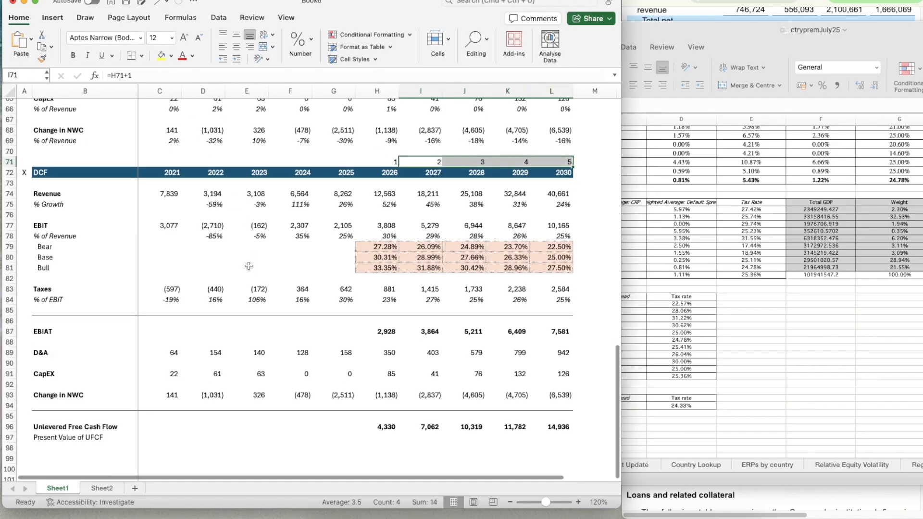
left_click(397, 435)
scroll(397, 433, "down", 1)
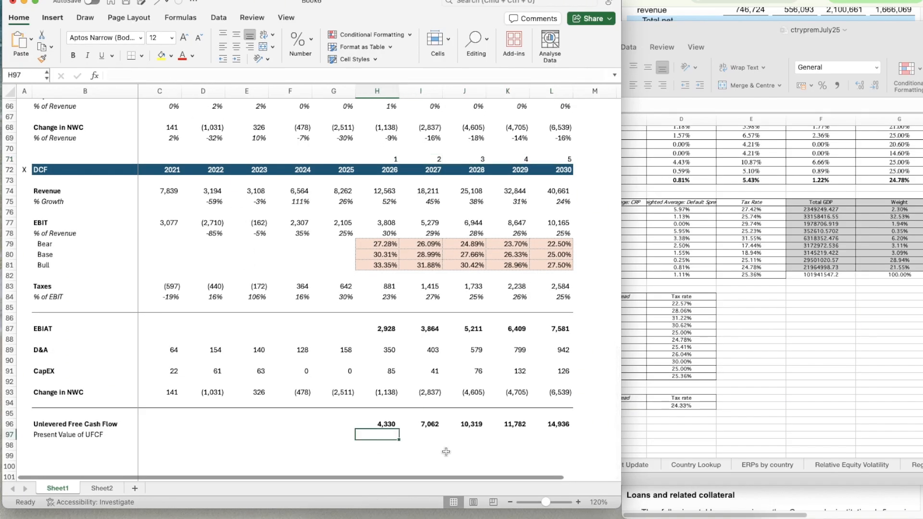
scroll(447, 452, "down", 1)
type("=")
scroll(446, 452, "down", 3)
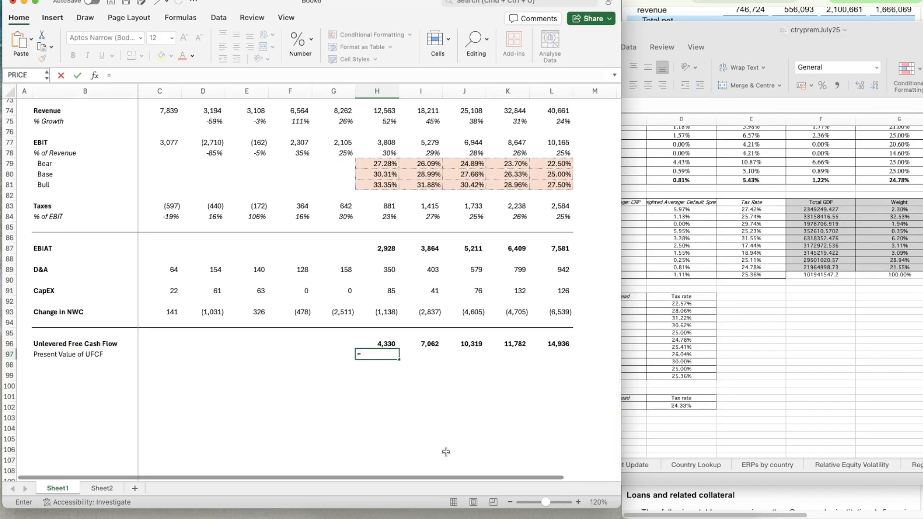
key("Up")
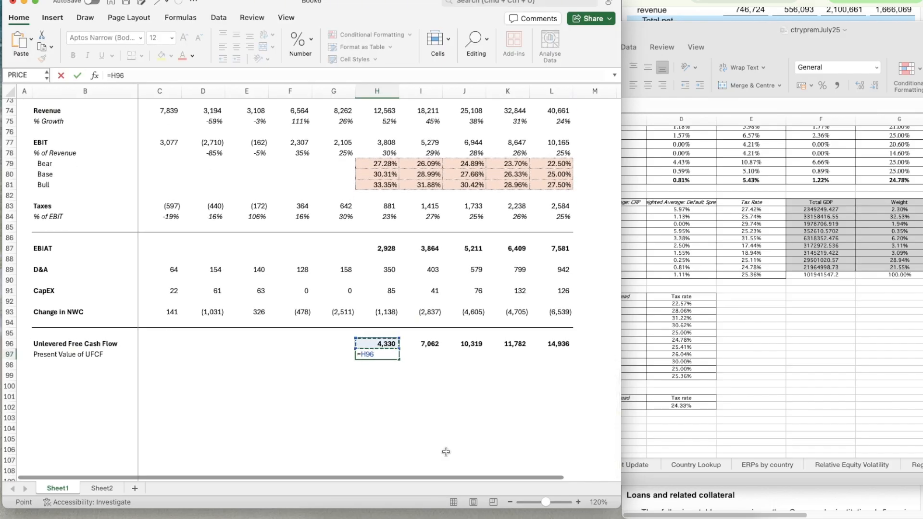
type("/(1+")
scroll(247, 249, "up", 15)
left_click(153, 279)
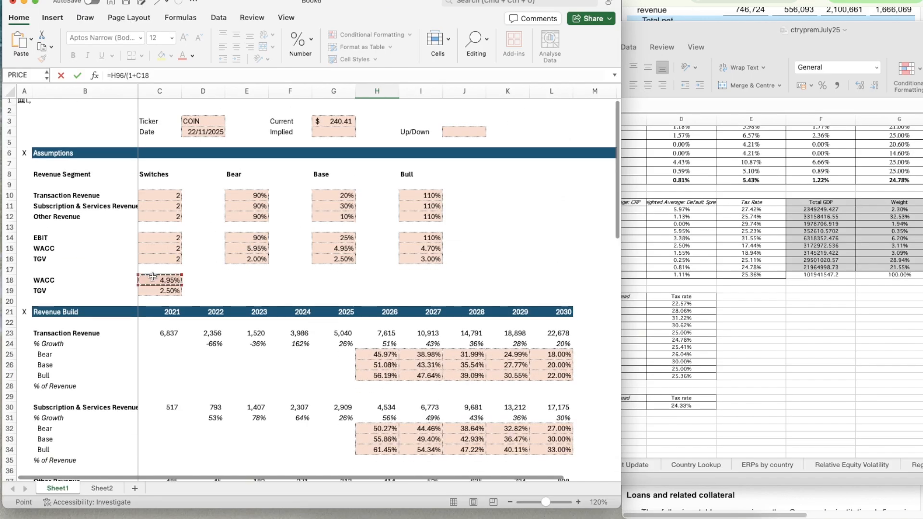
Complete the H97 formula with an absolute WACC reference and the discount period as exponent, =H96/(1+$C$18)^H71
left_click(136, 75)
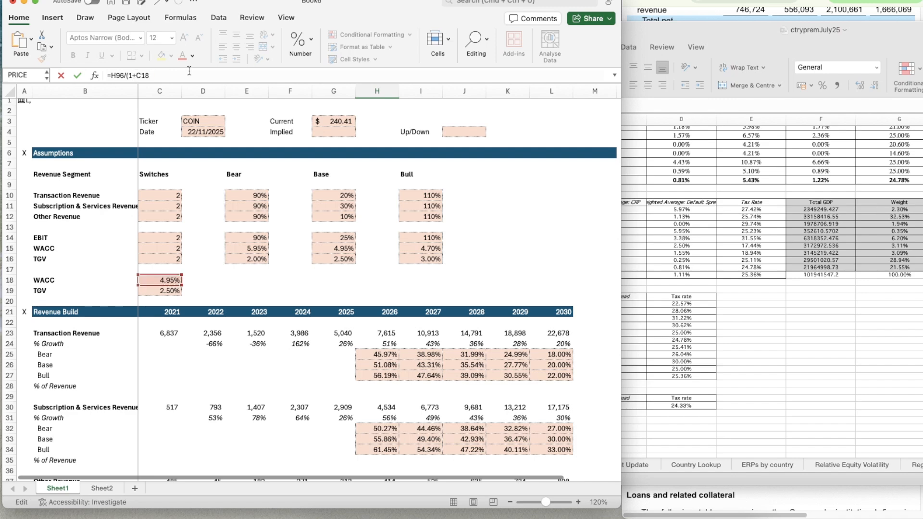
type("$")
key("Right")
type("$18)^")
scroll(316, 261, "down", 10)
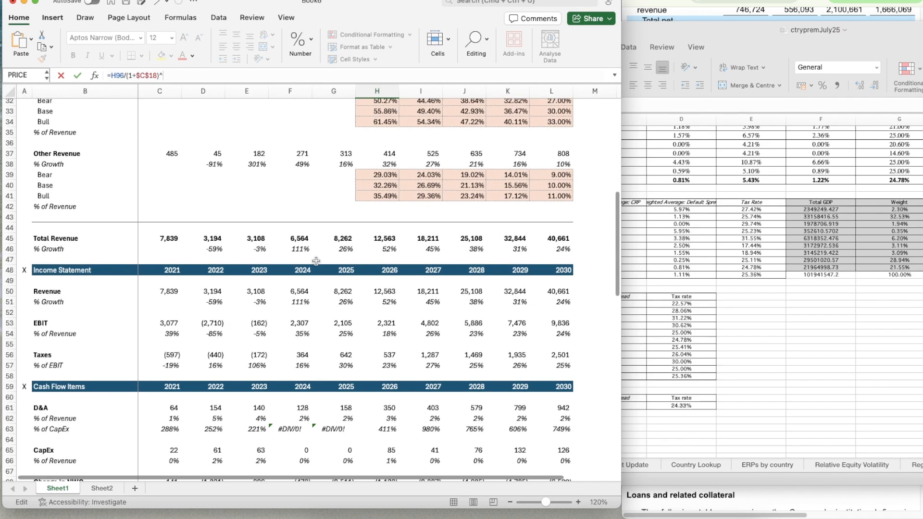
left_click(381, 346)
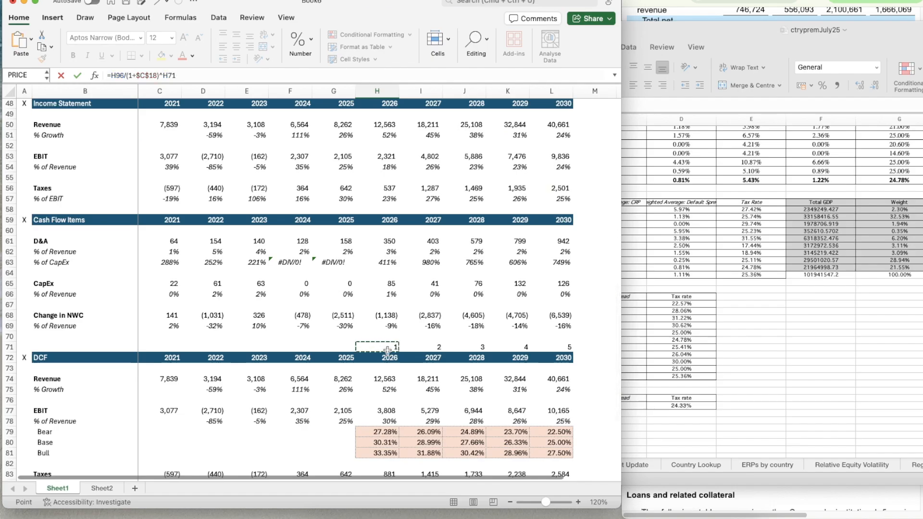
key("Return")
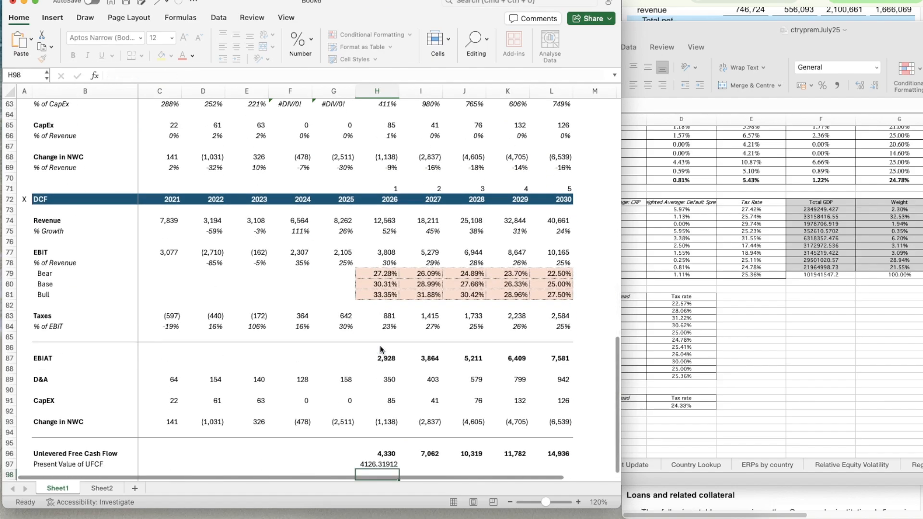
Apply the number format of the free cash flow in H96 to H97, without the bold
scroll(380, 345, "down", 4)
key("Up")
key("Up")
key("shift+super+c")
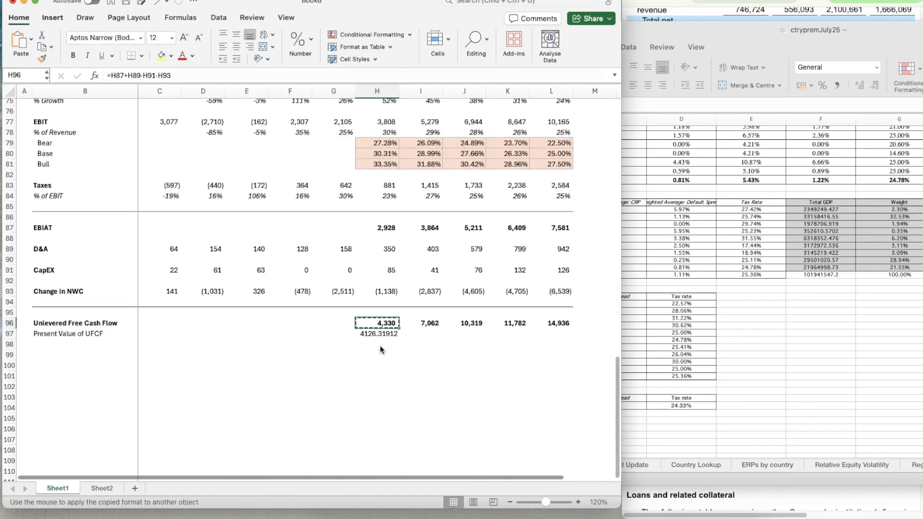
key("Down")
key("shift+super+v")
key("super+b")
Copy the present value formula from H97 across to L97 for the years through 2030
key("super+c")
key("shift+Right")
key("shift+Right")
key("shift+Right")
key("shift+Right")
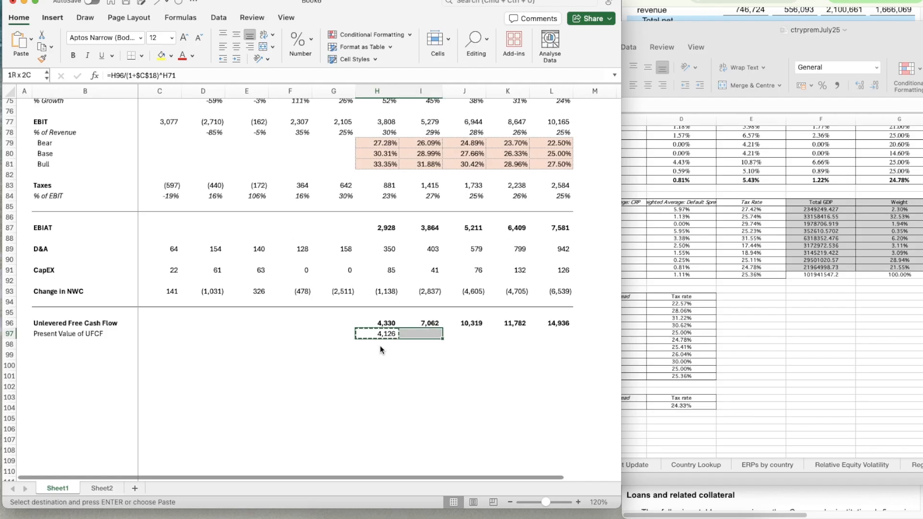
key("super+v")
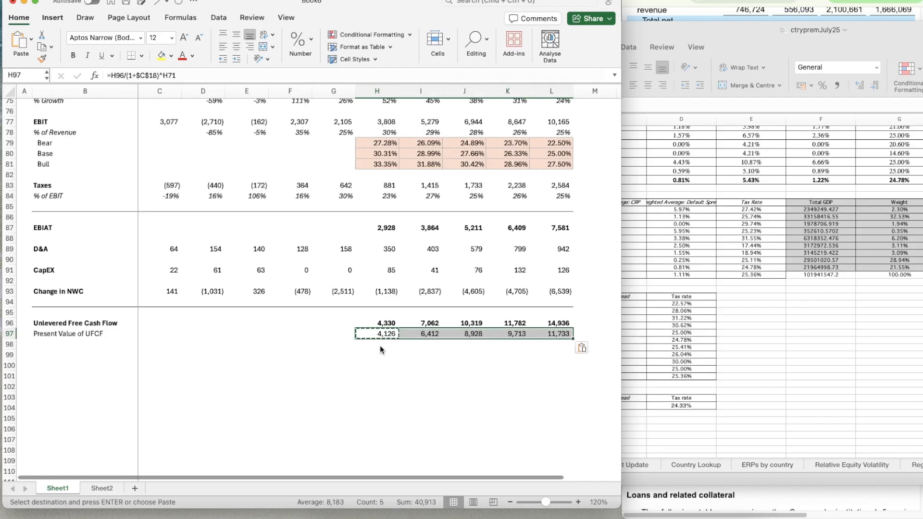
key("Escape")
Examine the 2030 formulas for unlevered free cash flow in L96 and its present value in L97
key("Down")
key("Down")
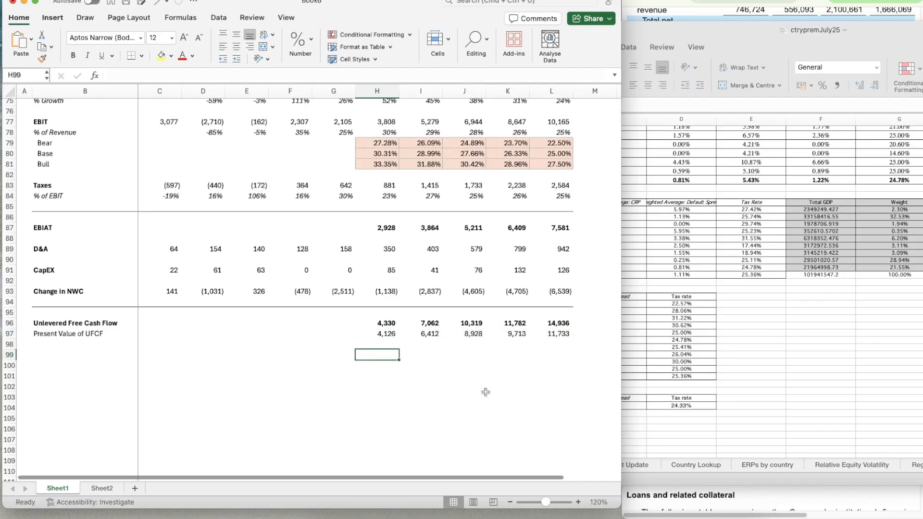
key("Right")
key("Right")
key("Right")
key("Right")
key("Right")
key("Up")
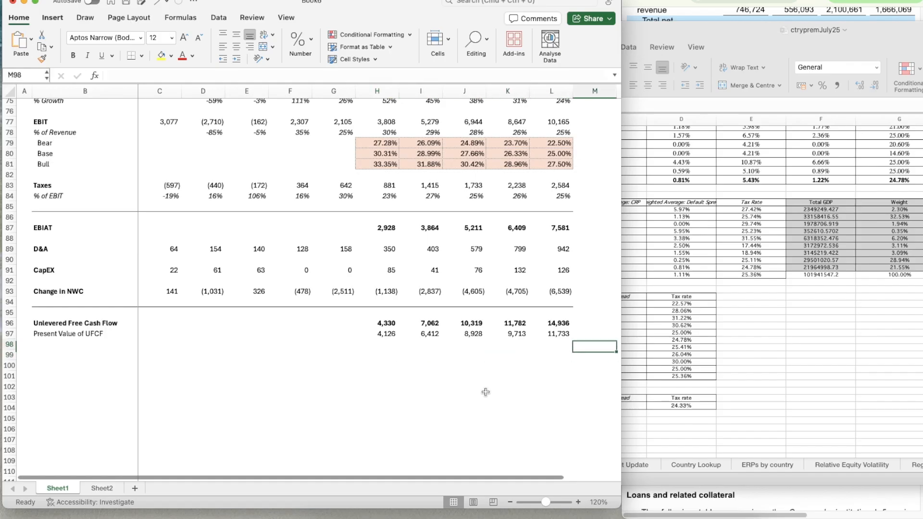
key("Left")
key("Up")
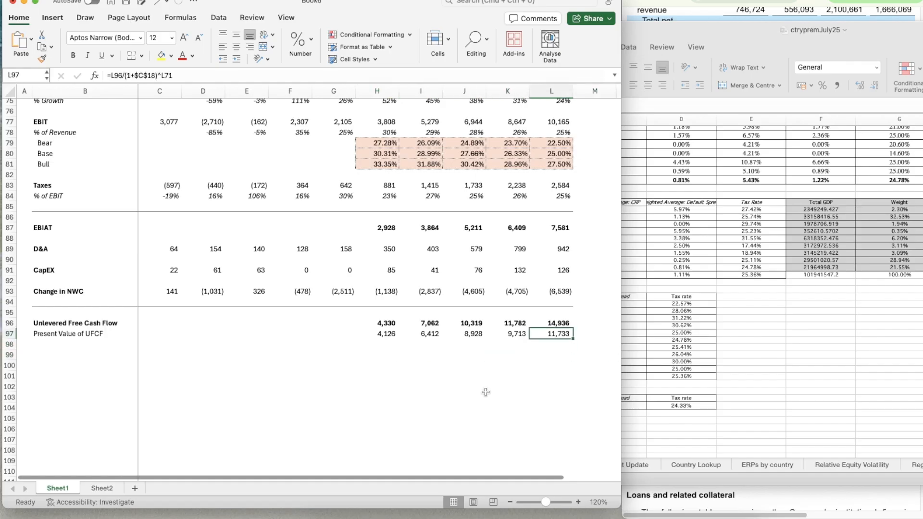
key("Up")
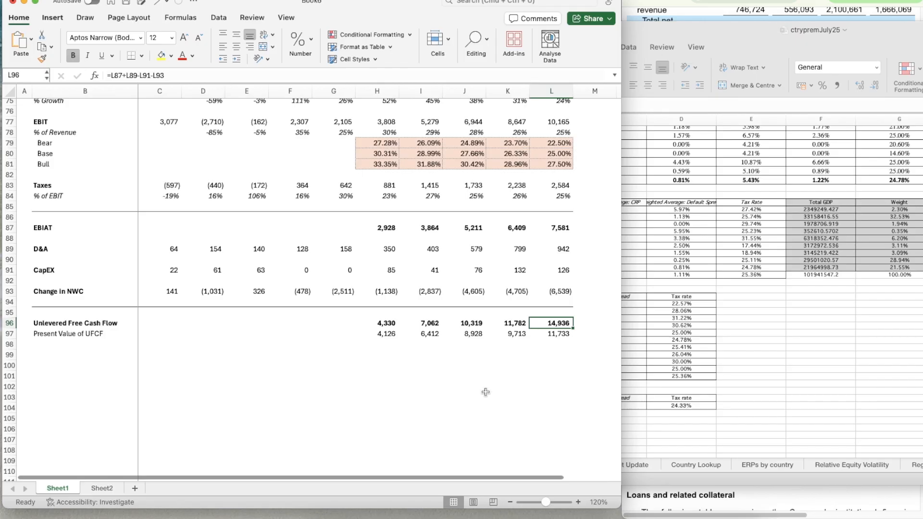
key("Down")
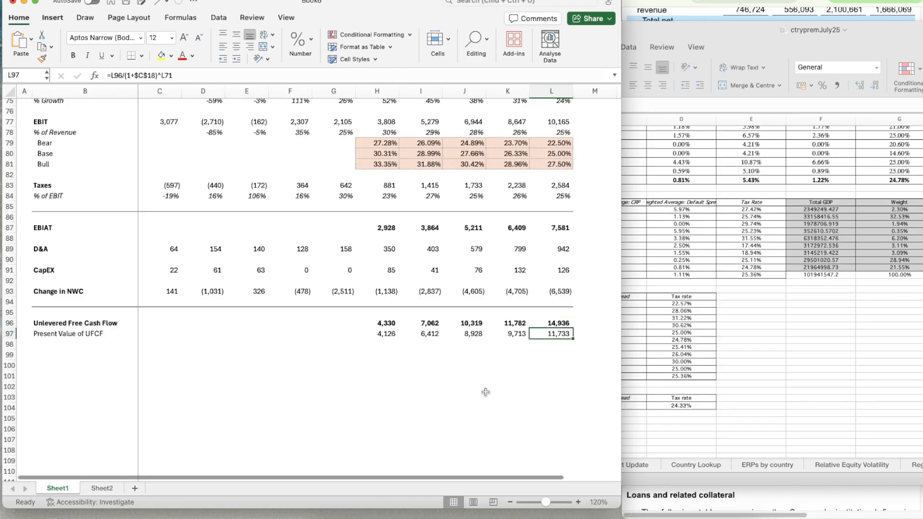
Add a bold "Terminal Value" label in B99, below the Present Value of UFCF row
key("Down")
key("Down")
key("Left")
key("Left")
key("Left")
key("Left")
key("Left")
key("Left")
key("Left")
key("Left")
key("Left")
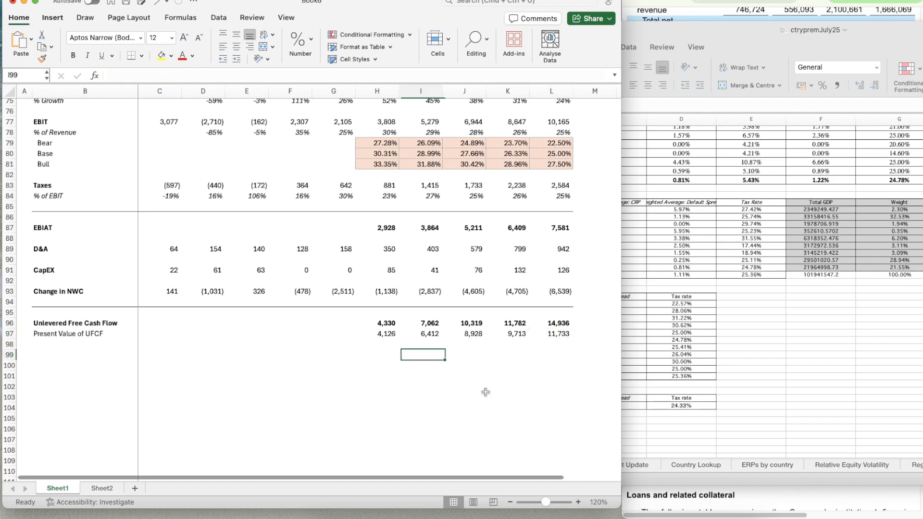
key("Left")
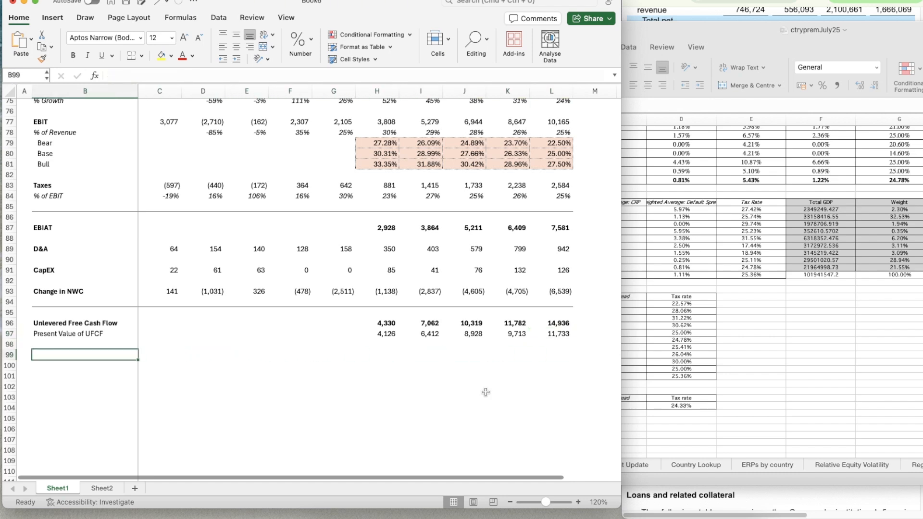
type("Terminal")
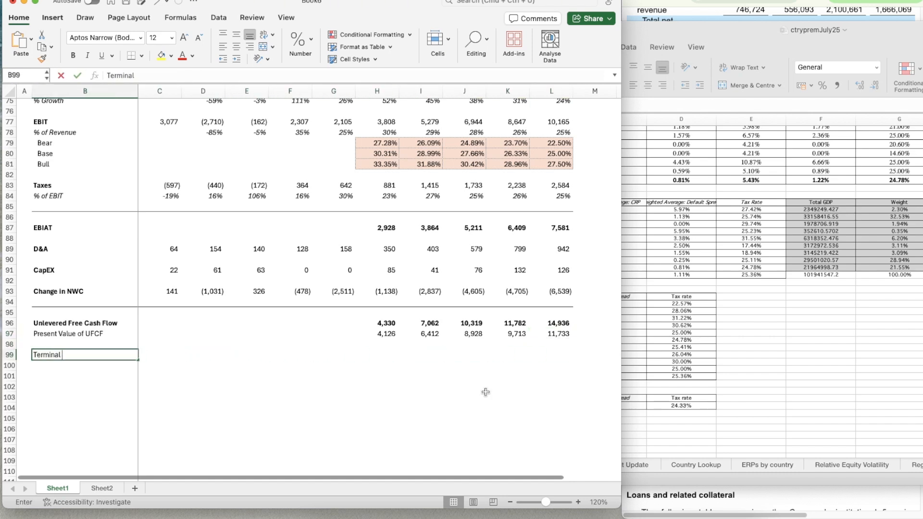
type(" Value")
key("Return")
key("Up")
key("super+b")
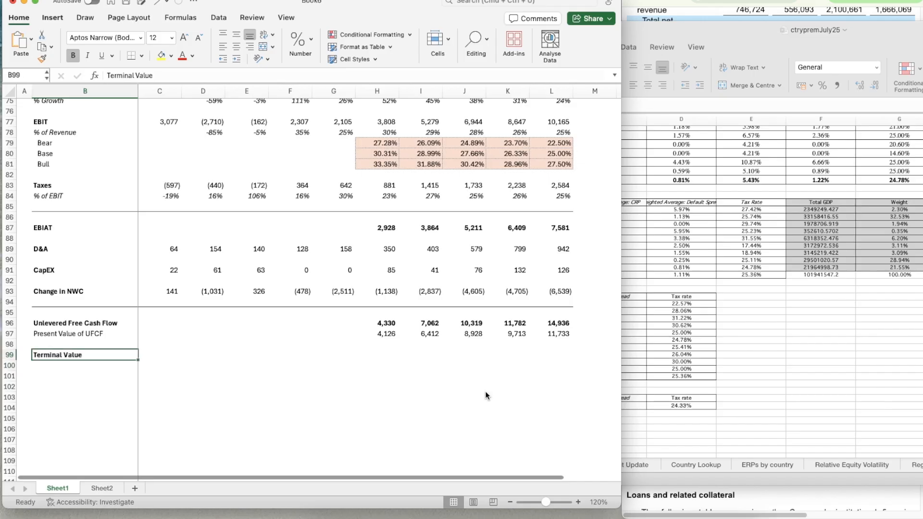
Begin the terminal value formula in L99 with the 2030 unlevered free cash flow grown by the TGV rate: =L96*(1+C19)
key("Right")
key("Right")
key("Right")
key("Right")
key("Right")
key("Right")
key("Right")
key("Right")
key("Right")
key("Right")
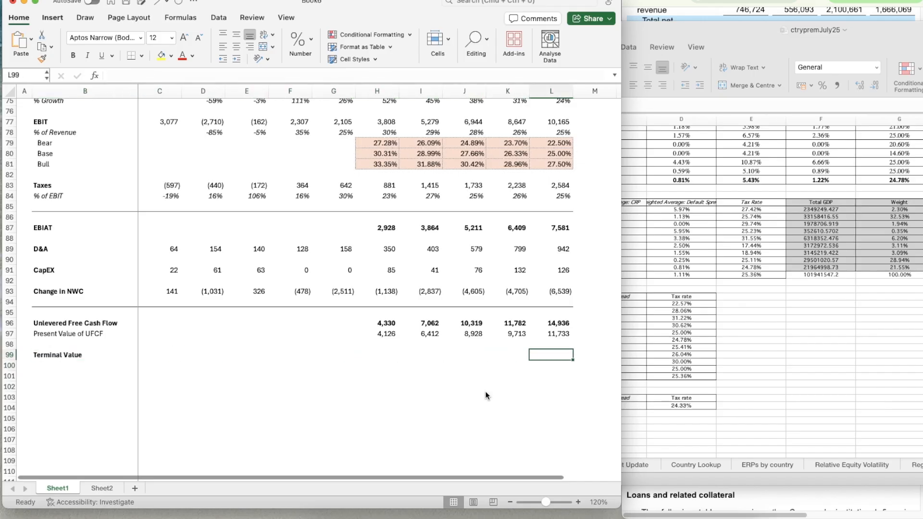
type("=")
key("Up")
key("Up")
key("Up")
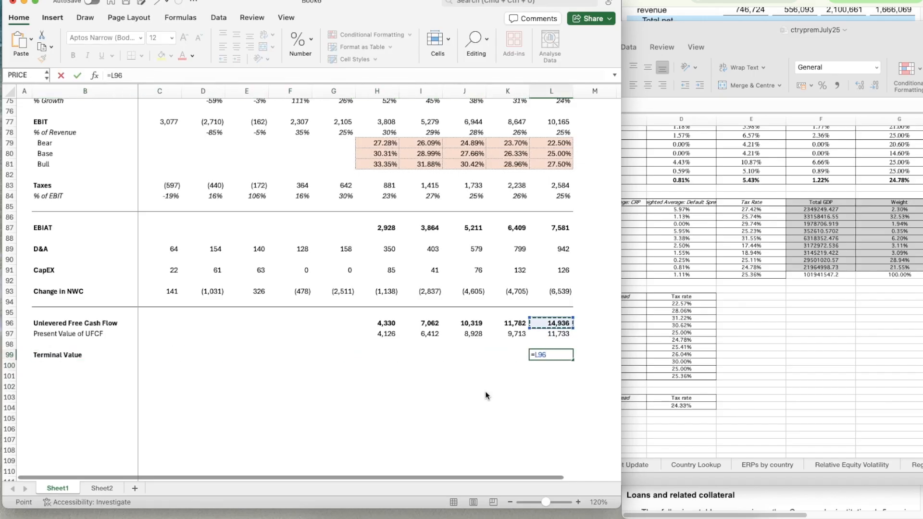
type("*(1+")
scroll(143, 251, "up", 20)
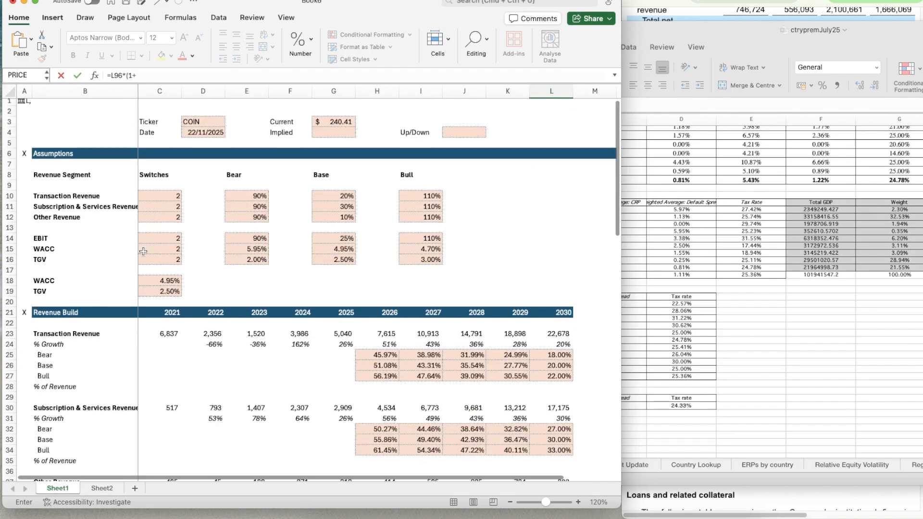
left_click(154, 290)
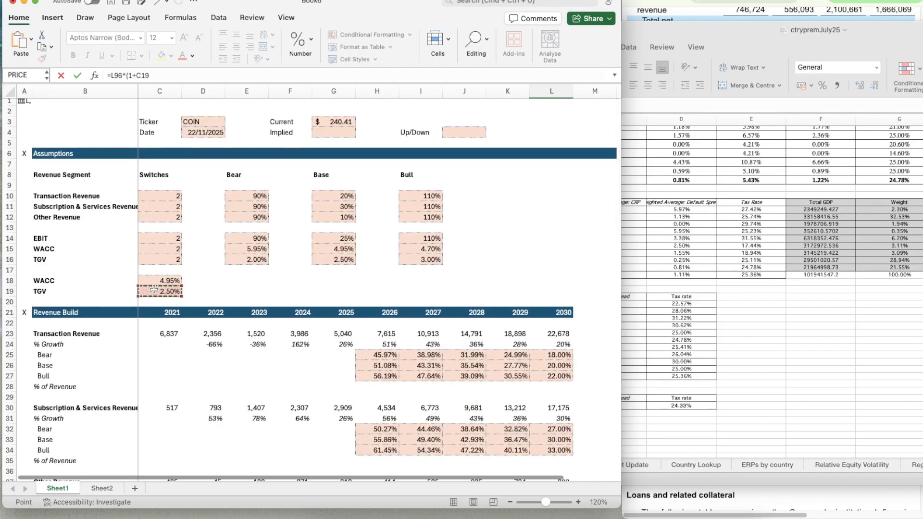
type(")/(")
Complete the terminal value formula in L99 by dividing by WACC minus TGV, giving =L96*(1+C19)/(C18-C19)
left_click(154, 278)
type("--")
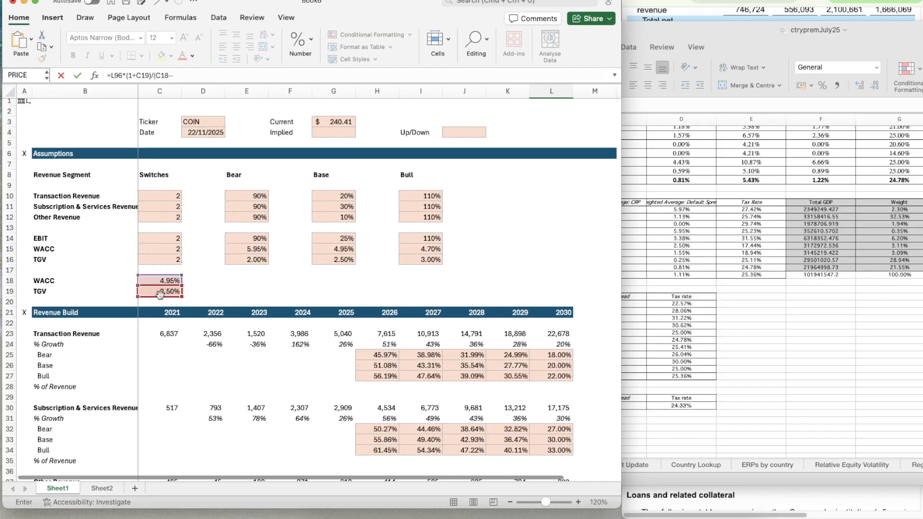
left_click(159, 291)
left_click(171, 75)
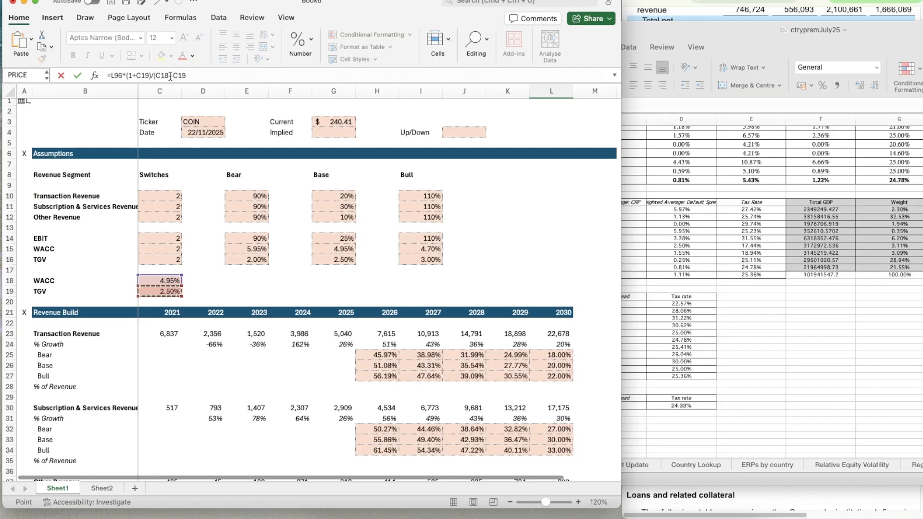
key("BackSpace")
left_click(209, 80)
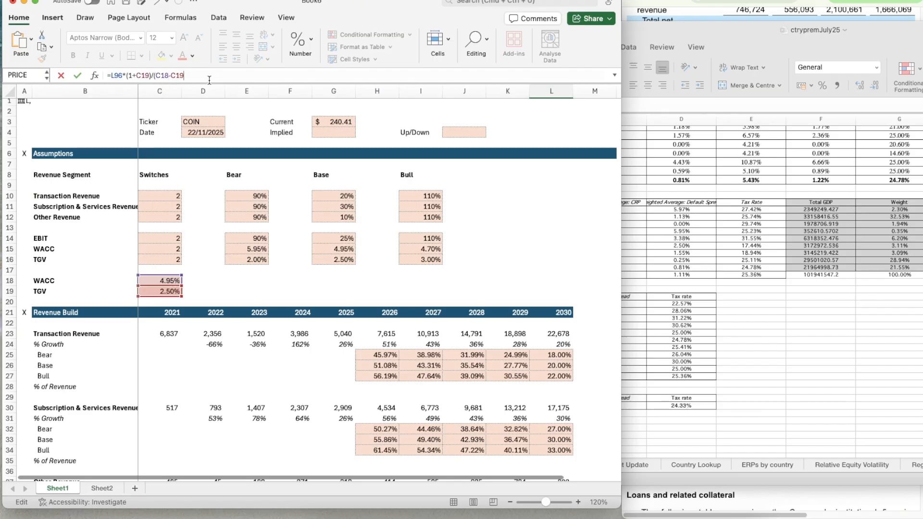
type(")")
scroll(257, 170, "down", 20)
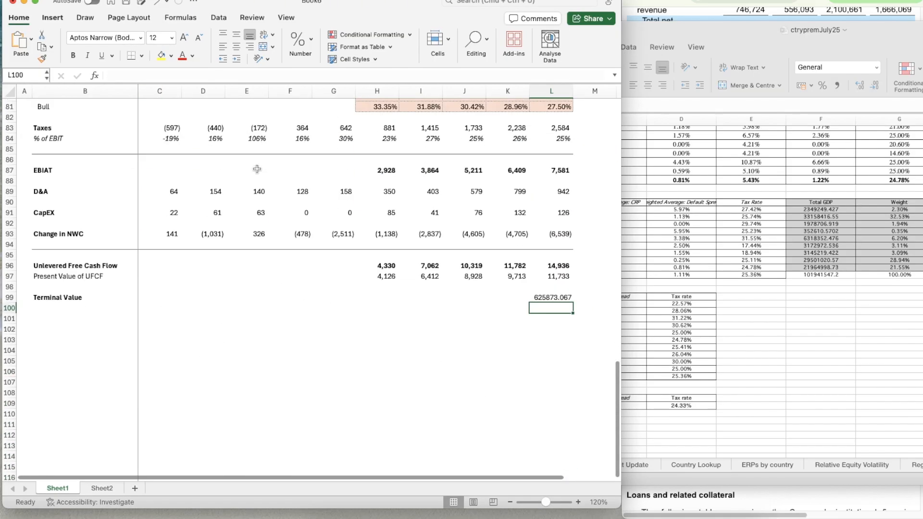
key("Return")
Apply the bold number format of the 2030 free cash flow in L96 to the terminal value in L99
left_click(550, 270)
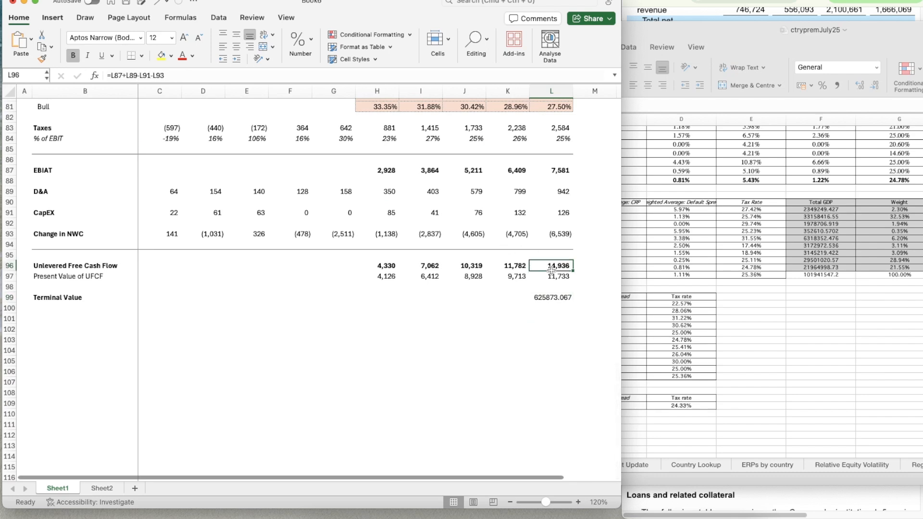
key("shift+super+c")
left_click(553, 298)
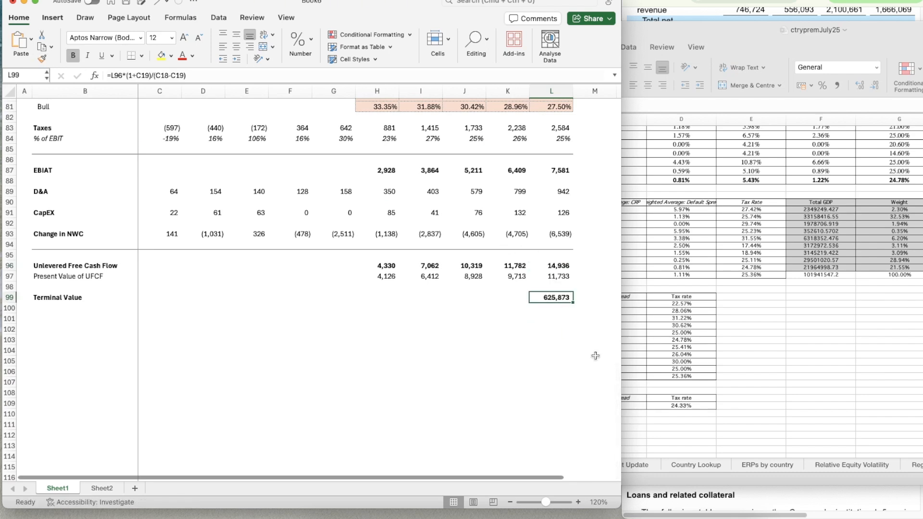
Add the label "PV of TV" in B100, directly below Terminal Value
key("Return")
key("Left")
key("Left")
key("Left")
key("Left")
key("Left")
key("Left")
key("Left")
key("Left")
key("Left")
key("Left")
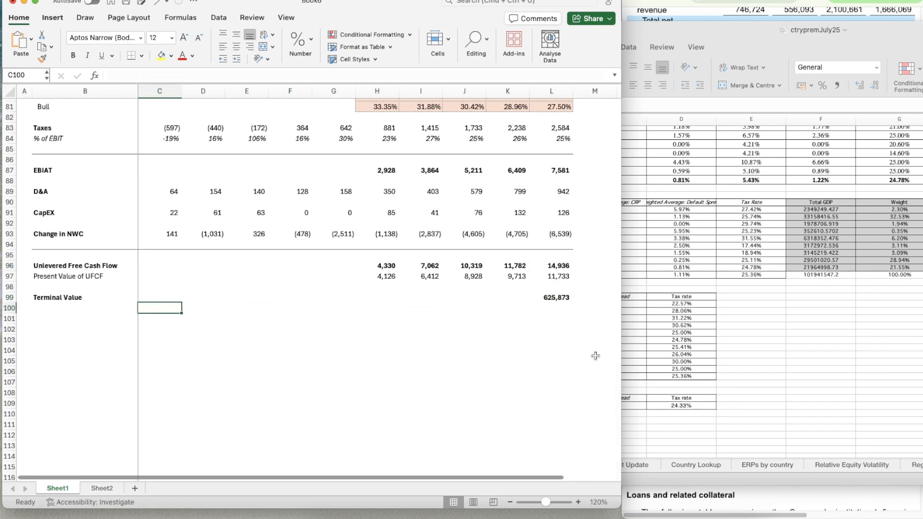
type("PV")
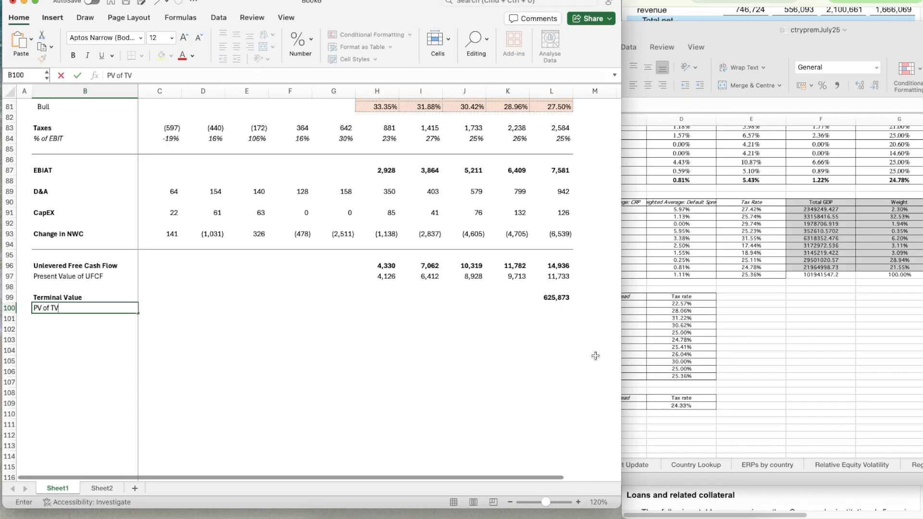
type(" of TV")
Enter the formula =L99/(1+C18)^L71 in L100 to discount the terminal value at the WACC over the 2030 period number
key("Right")
key("Right")
key("Right")
key("Right")
key("Right")
key("Right")
key("Right")
key("Right")
key("Right")
key("Right")
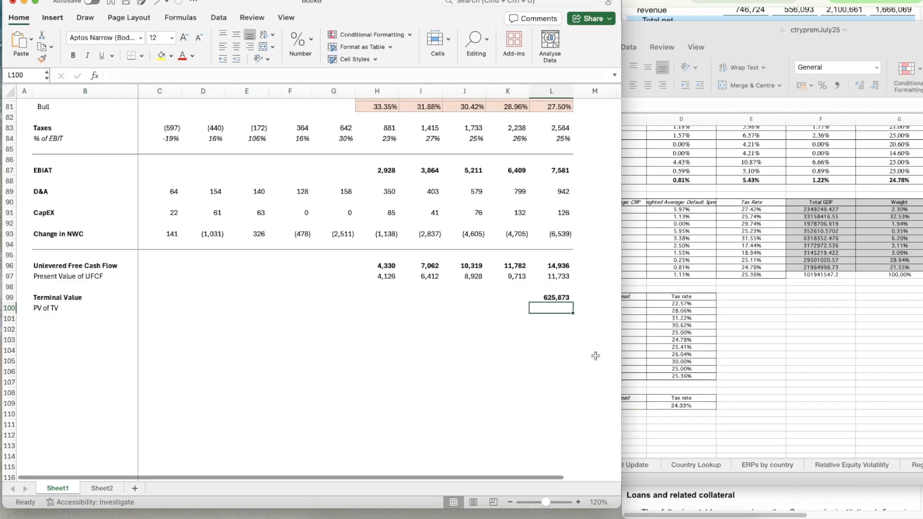
type("=")
key("Up")
type("/")
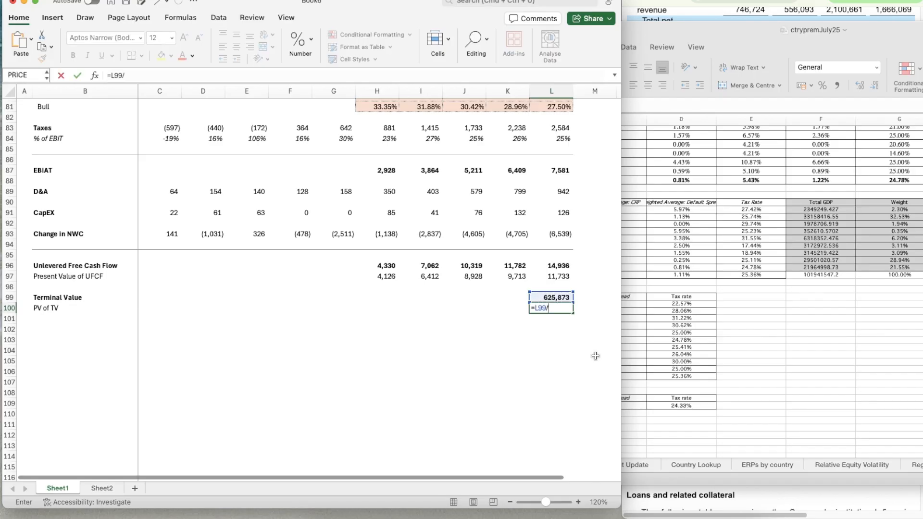
type("(1+")
scroll(595, 356, "up", 15)
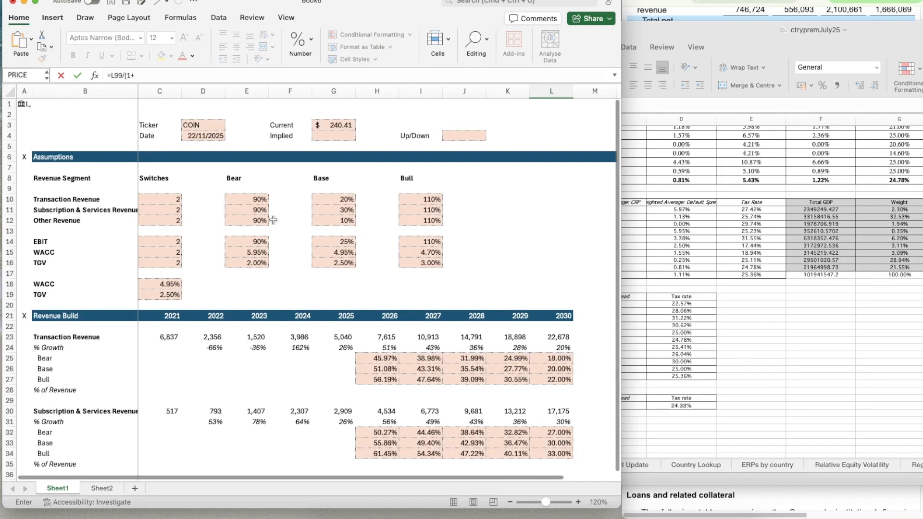
left_click(155, 275)
type(")^")
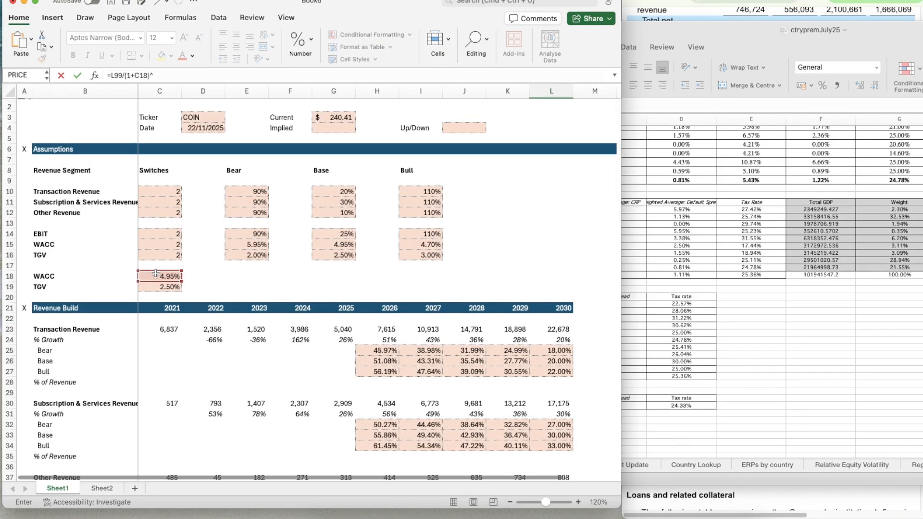
scroll(527, 321, "down", 10)
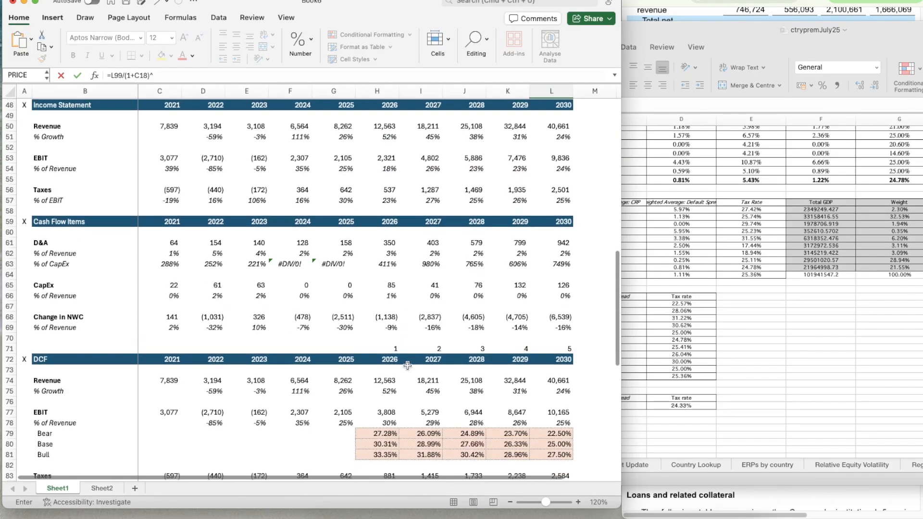
left_click(544, 318)
key("Return")
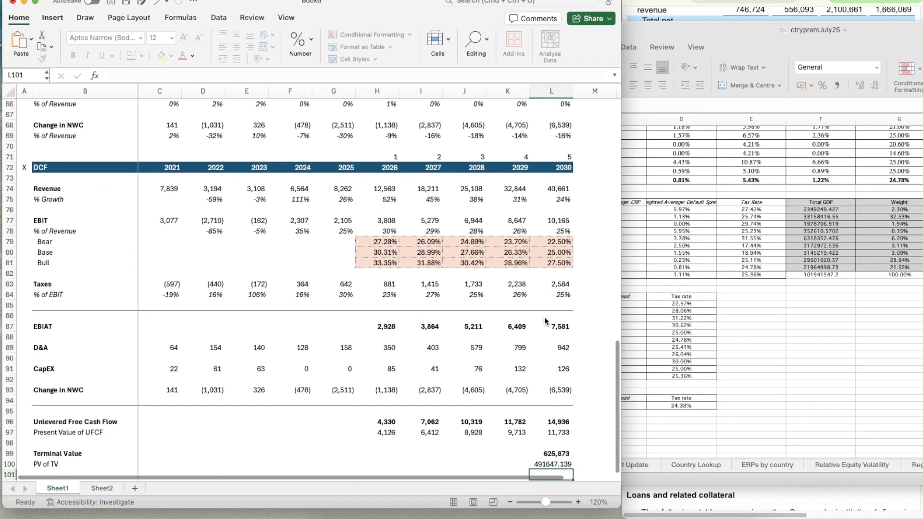
Apply the number format of the terminal value in L99 to its present value in L100
scroll(581, 422, "down", 5)
key("Up")
key("shift+super+c")
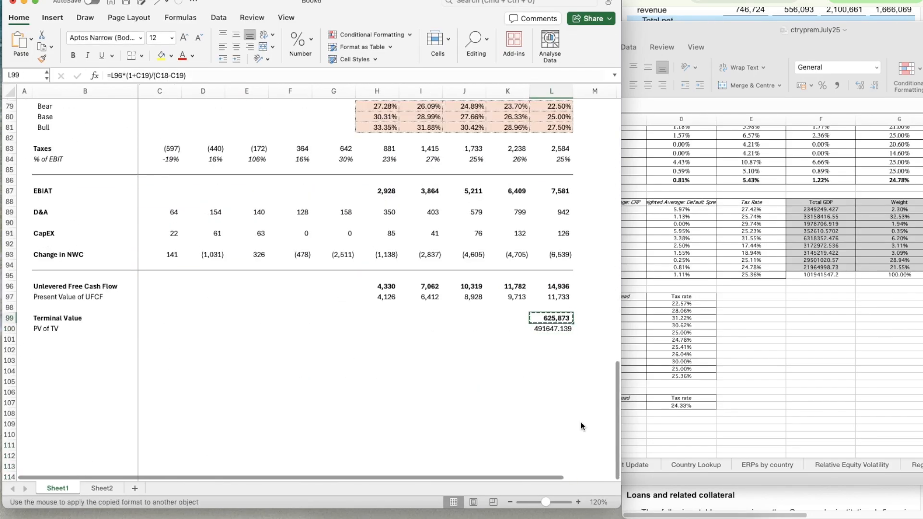
key("Down")
key("shift+super+v")
Add a bold "Enterprise Value" label in B102, below the PV of TV row
key("Down")
key("Left")
key("Left")
key("Left")
key("Left")
key("Left")
key("Left")
key("Left")
key("Left")
key("Left")
key("Left")
key("Down")
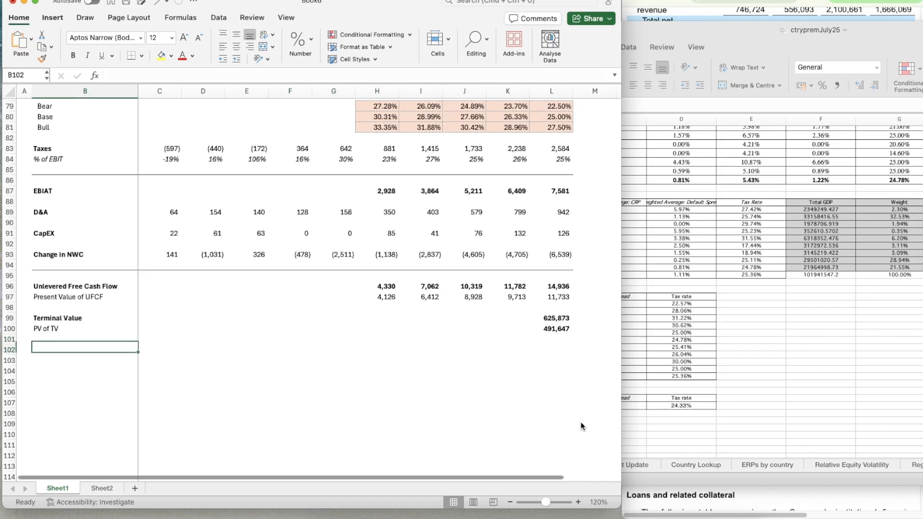
type("Enterprise alu")
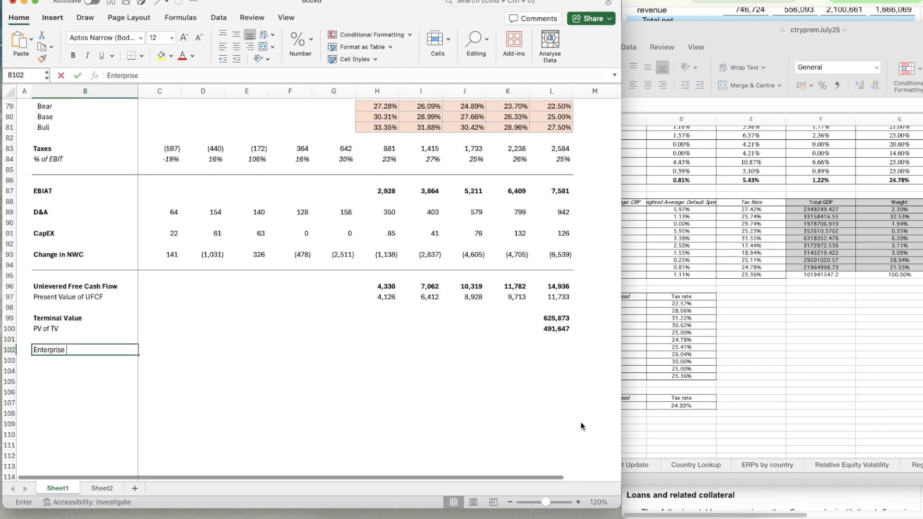
key("BackSpace")
type("Va")
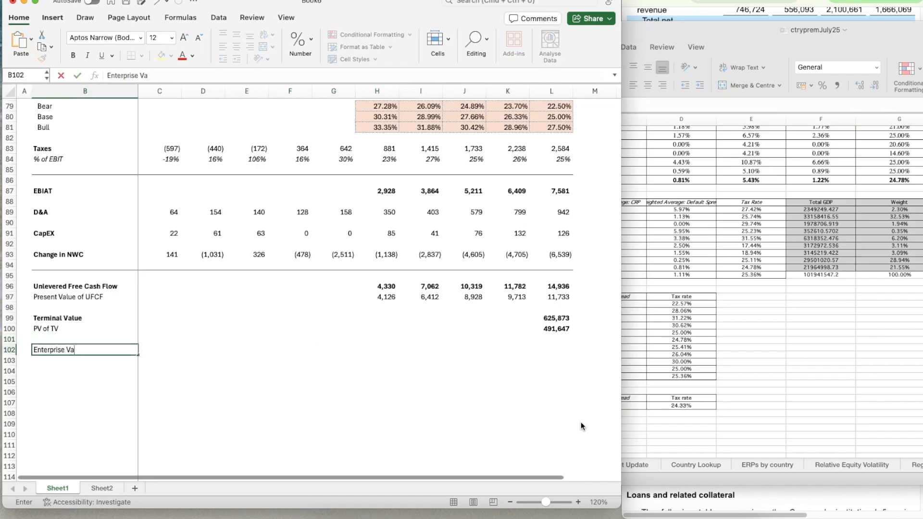
type("lue")
key("Return")
key("Up")
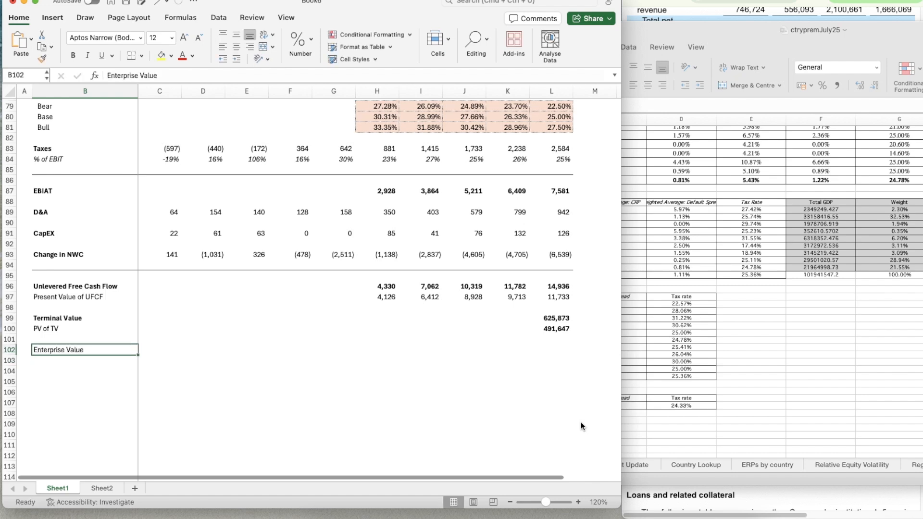
key("super+b")
Calculate the enterprise value in L102 with =SUM(L100,H97:L97), adding the present values of the terminal value and free cash flows
key("Right")
key("Right")
key("Right")
key("Right")
key("Right")
key("Right")
key("Right")
key("Right")
key("Right")
key("Right")
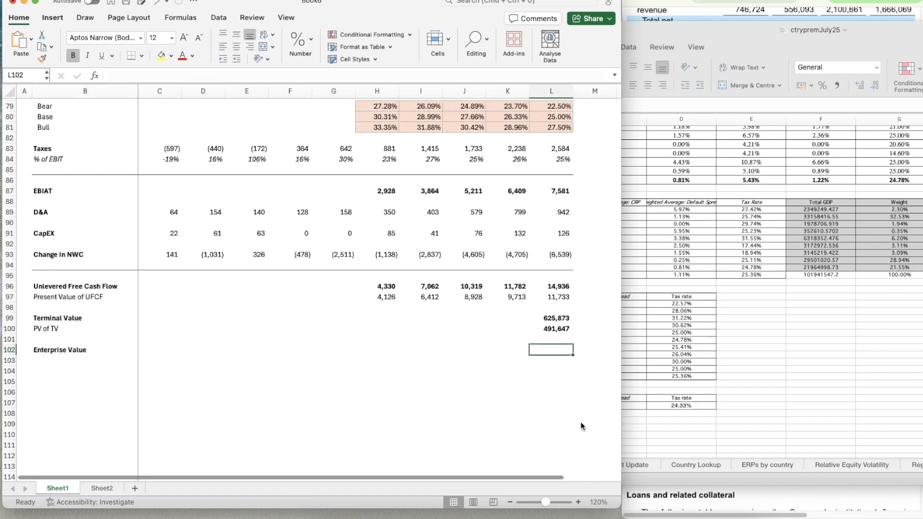
type("=")
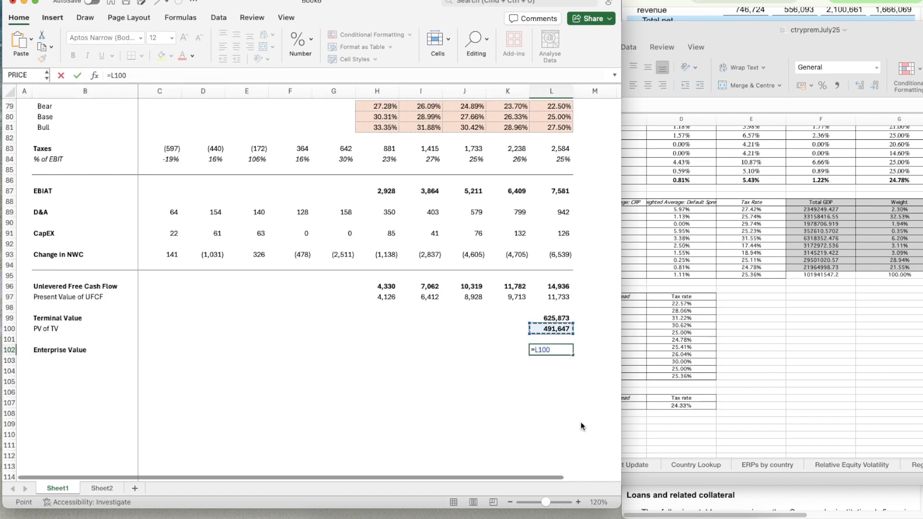
key("BackSpace")
key("BackSpace")
key("BackSpace")
key("BackSpace")
type("su")
key("Tab")
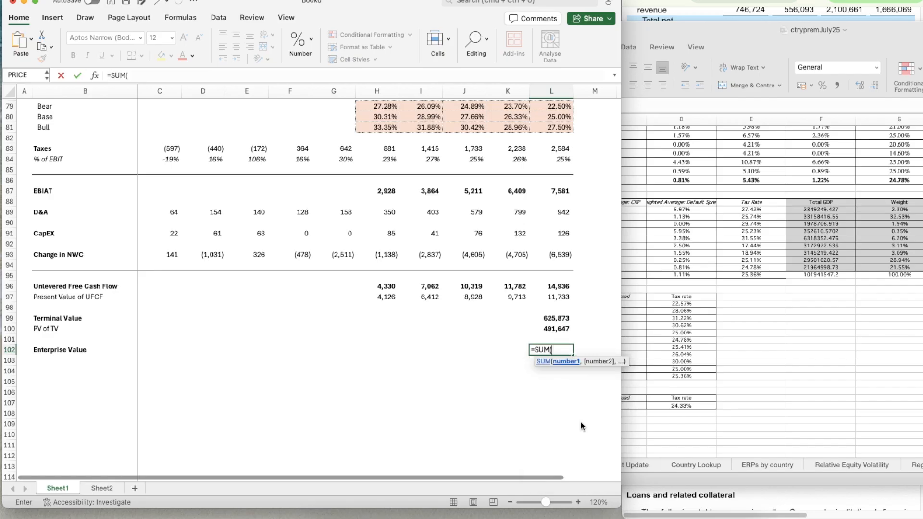
key("Up")
key("Up")
type(",")
key("Up")
key("Up")
key("Up")
key("Up")
key("Up")
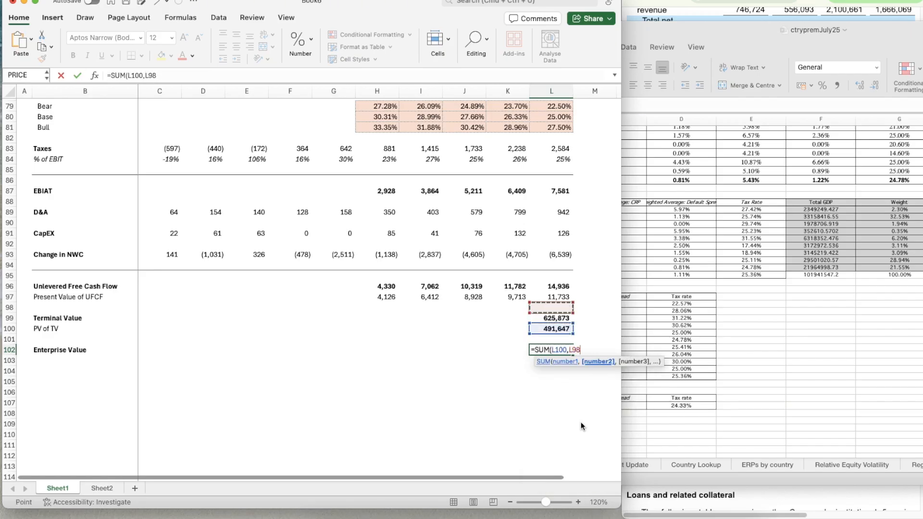
key("shift+Left")
key("shift+Left")
key("shift+Left")
key("shift+Left")
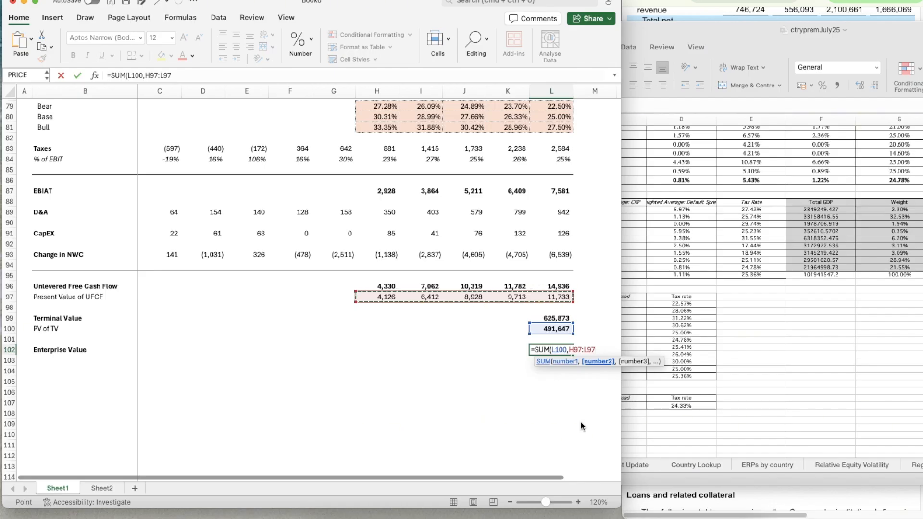
key("Return")
Make the enterprise value in L102 bold and remove the bold from the PV of TV in L100
key("Up")
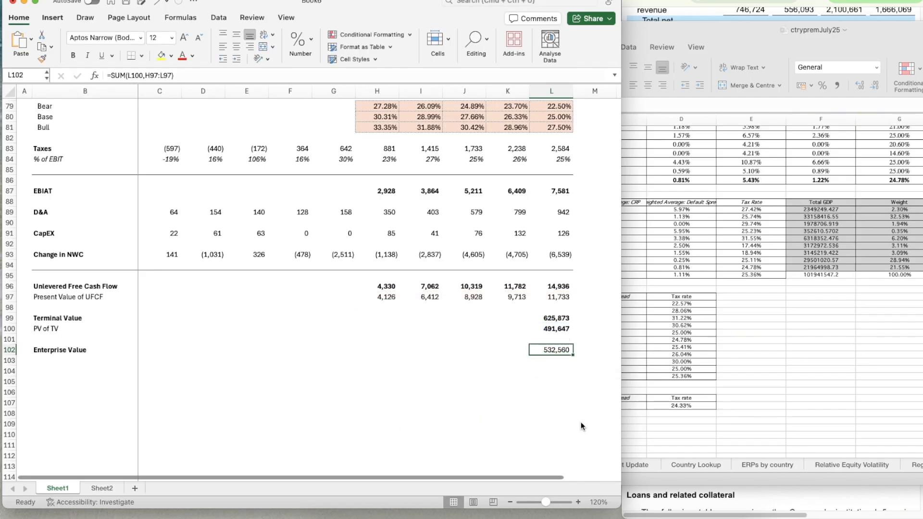
key("super+b")
key("Up")
key("Up")
key("super+b")
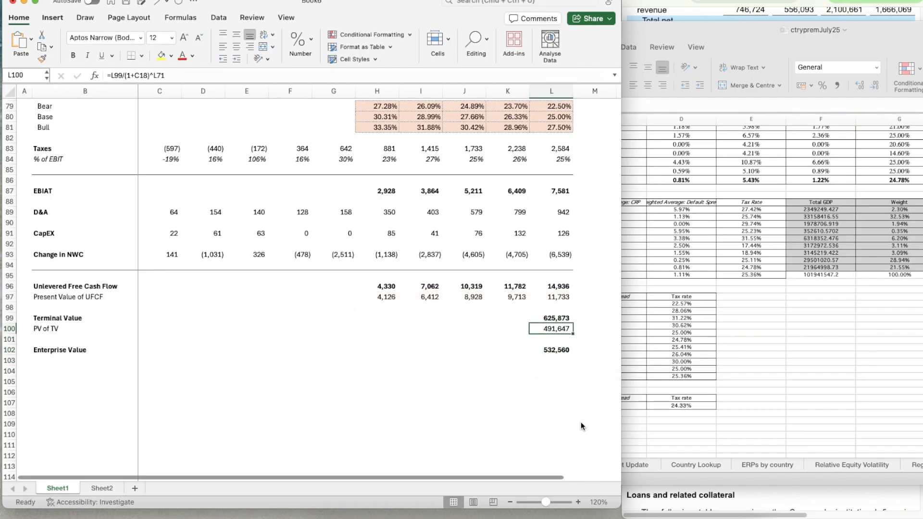
Add a "(+) Cash" label in B103, directly below the Enterprise Value label
key("Down")
key("Down")
key("Down")
key("Down")
key("Up")
key("Up")
key("Down")
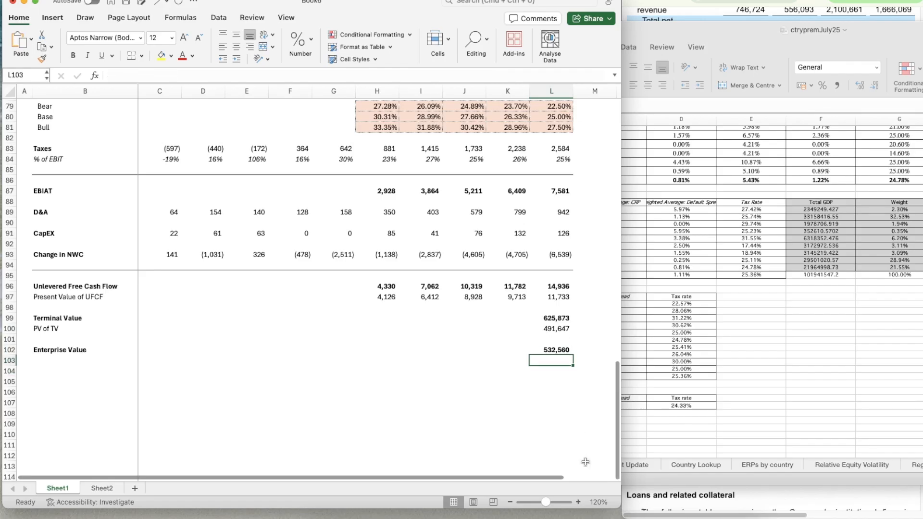
scroll(486, 387, "down", 3)
key("Left")
key("Left")
key("Left")
key("Left")
key("Left")
key("Left")
key("Left")
key("Left")
key("Left")
key("Left")
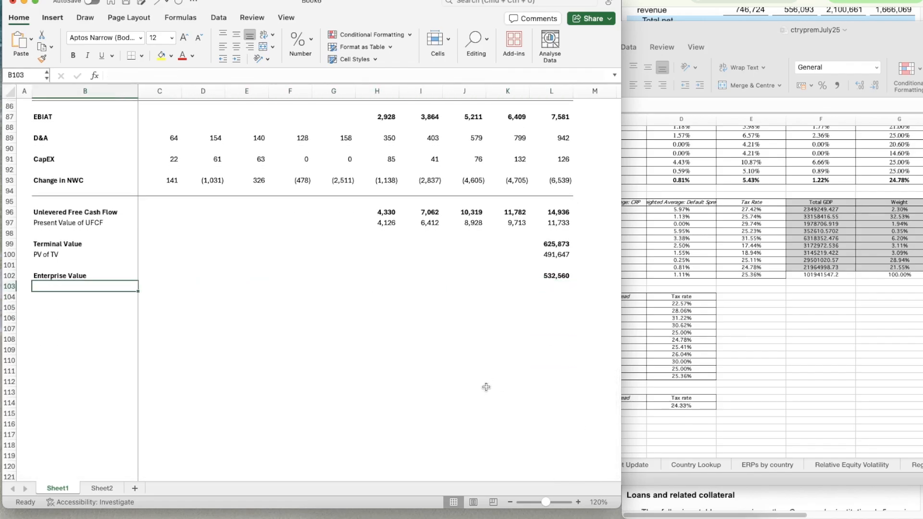
type("(+)")
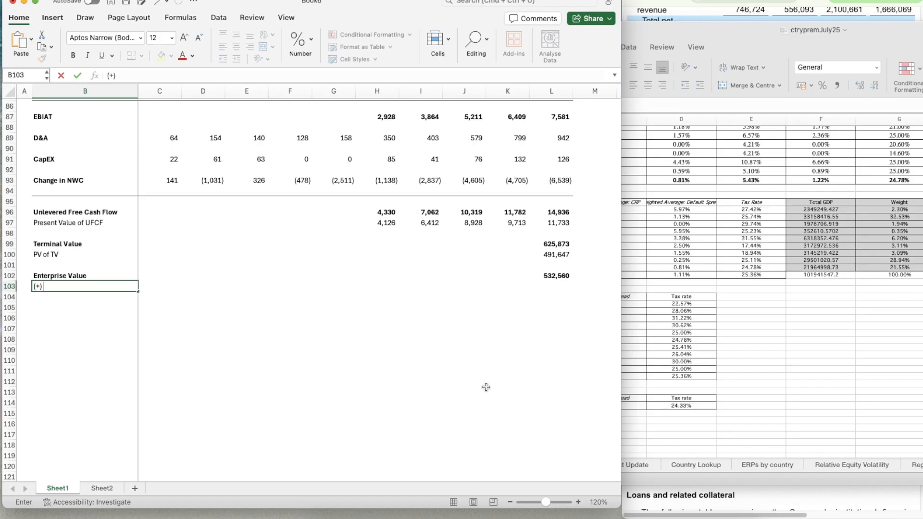
type(" Cash")
key("Return")
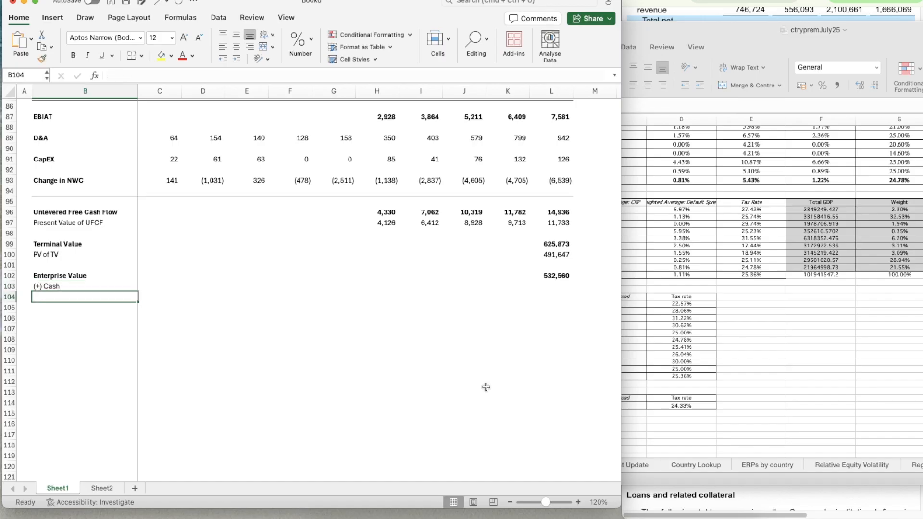
type("(+")
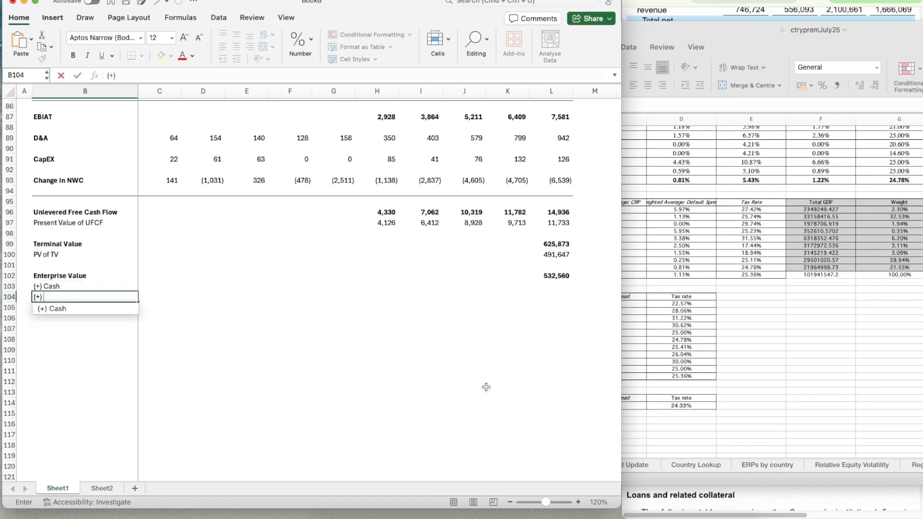
type(") Bitcoin")
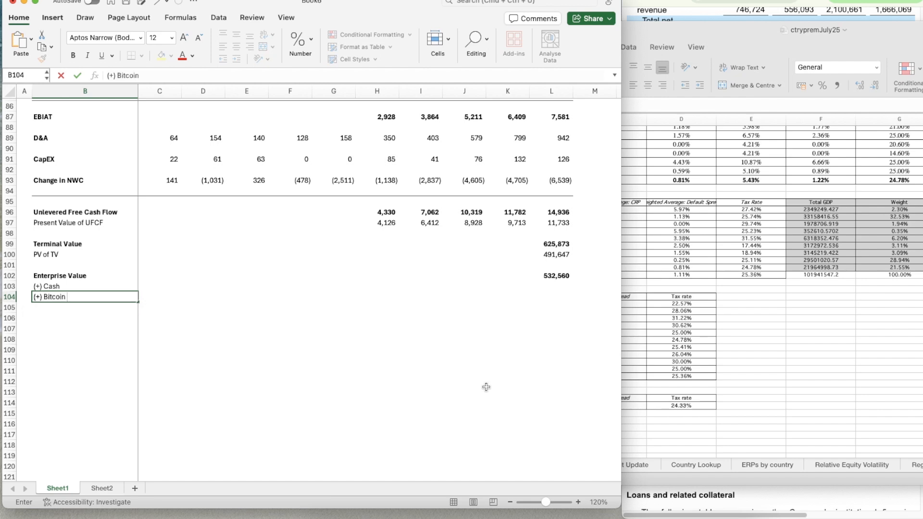
key("BackSpace")
key("BackSpace")
key("BackSpace")
key("BackSpace")
key("BackSpace")
key("BackSpace")
key("BackSpace")
key("BackSpace")
key("BackSpace")
key("BackSpace")
key("BackSpace")
Add a "(-) Debt" label in B104, below the cash label
type("(-) Debt")
key("Return")
Add an "Equity Value" label in B106, leaving one blank row beneath the debt label
key("Up")
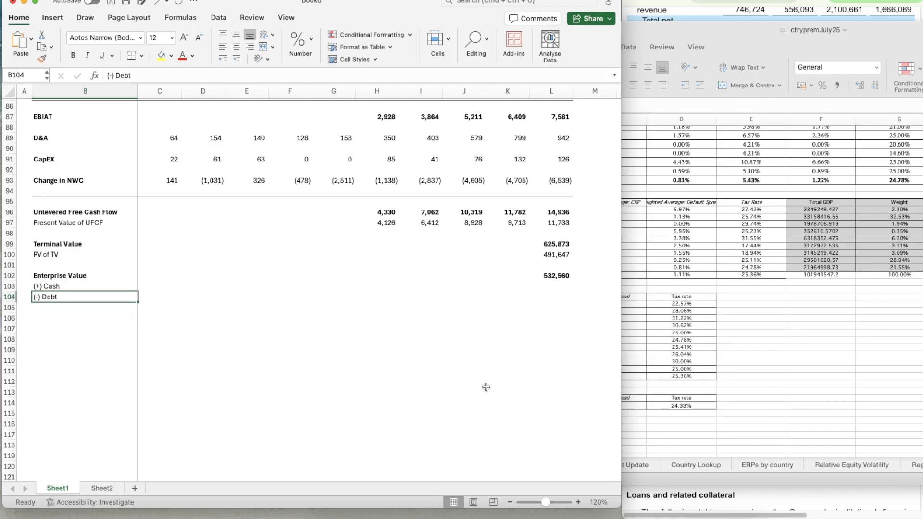
key("Down")
key("Down")
type("Equit")
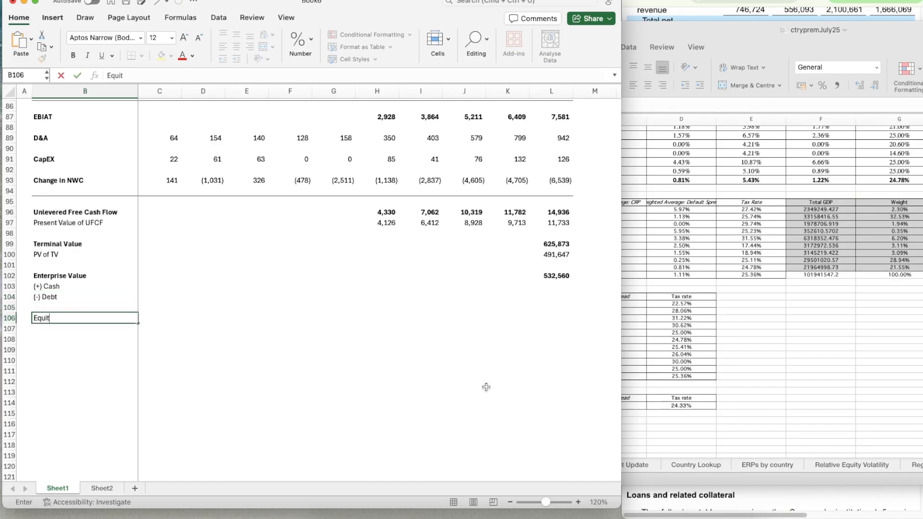
type("y Value")
key("Return")
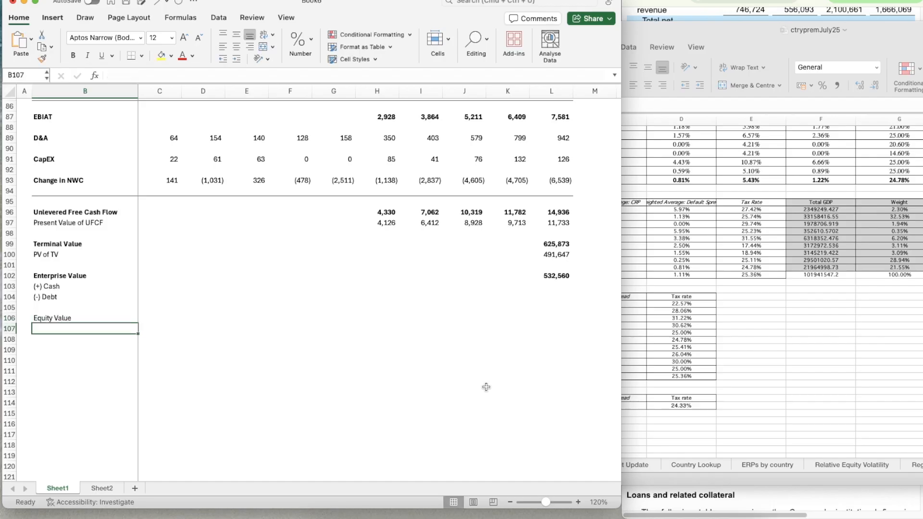
Add a "Diluted Shares Outstanding" label in B107, below the Equity Value label
type("Diluted Share")
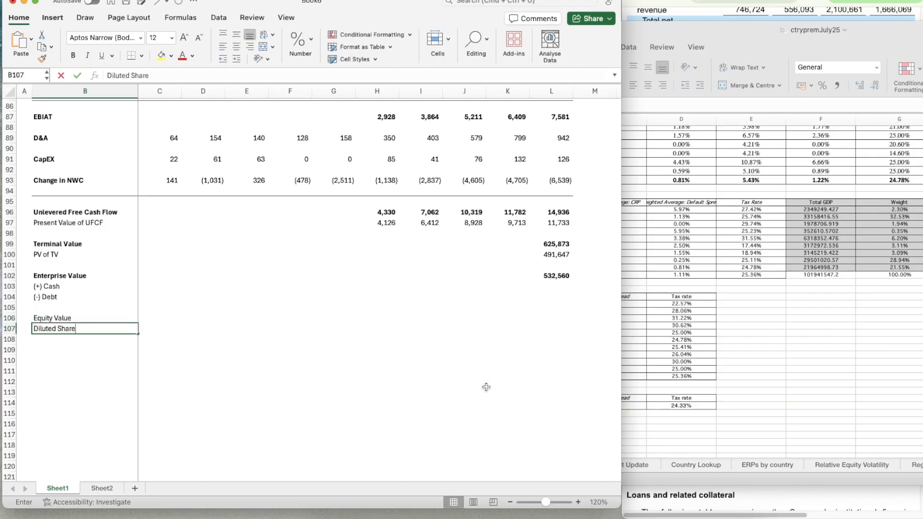
type("s Outsnd")
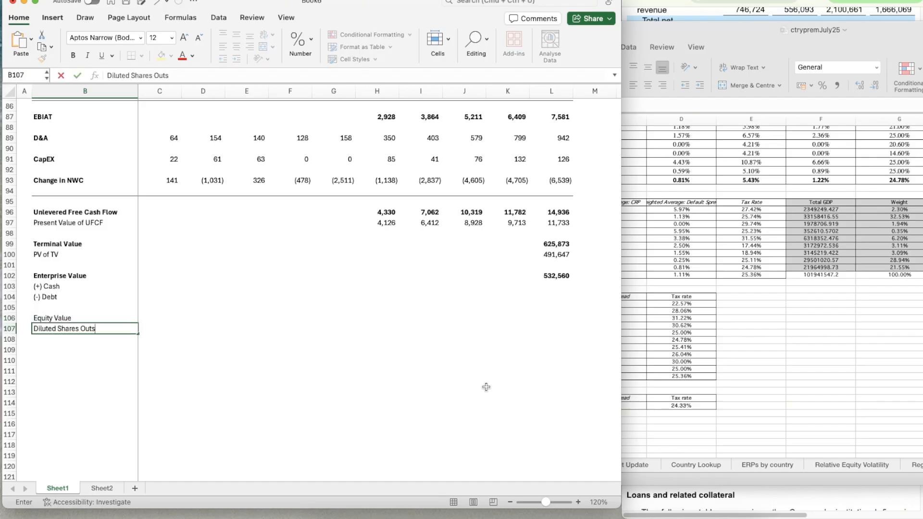
key("BackSpace")
key("BackSpace")
type("tanding")
key("Return")
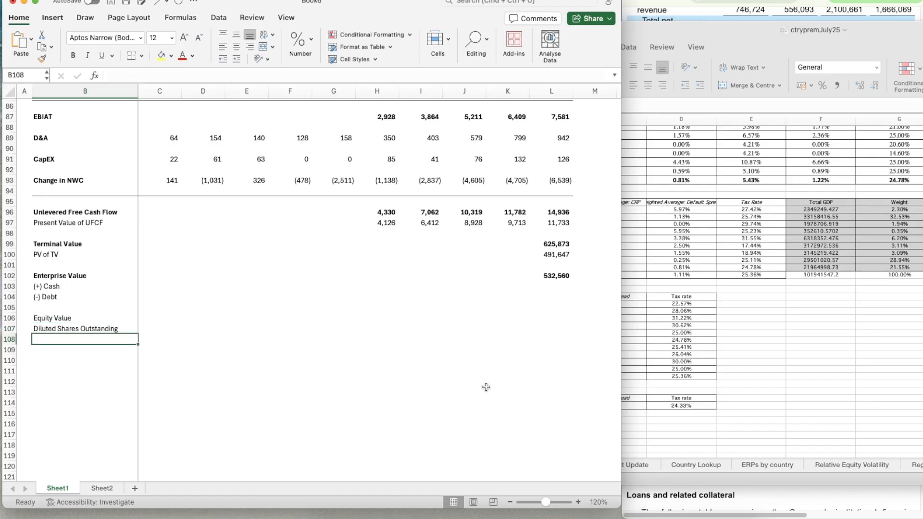
Add an "Implied Share Price" label in B108, below the diluted shares label
type("Implued")
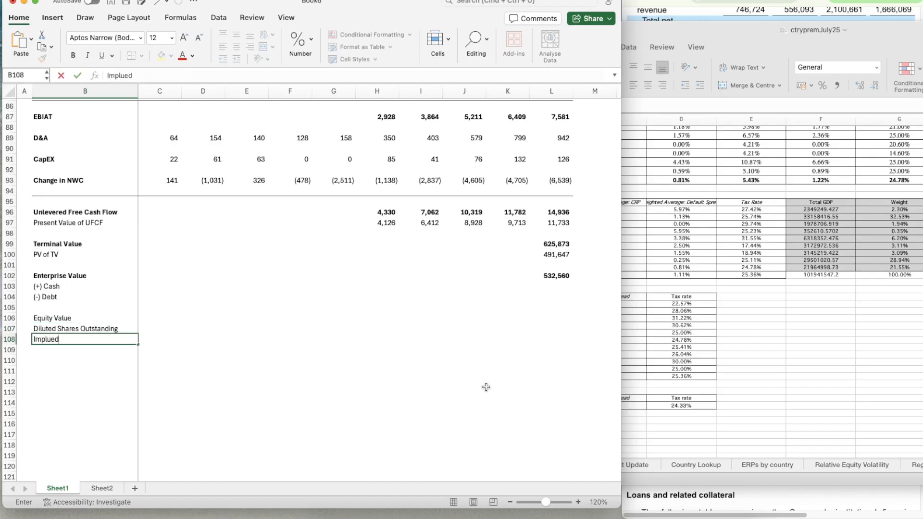
key("BackSpace")
key("BackSpace")
key("BackSpace")
type("ied Share Price")
key("Up")
Make the labels in B103:B108, from cash through implied share price, bold
key("Down")
key("shift+Up")
key("shift+Up")
key("shift+Up")
key("shift+Up")
key("shift+Up")
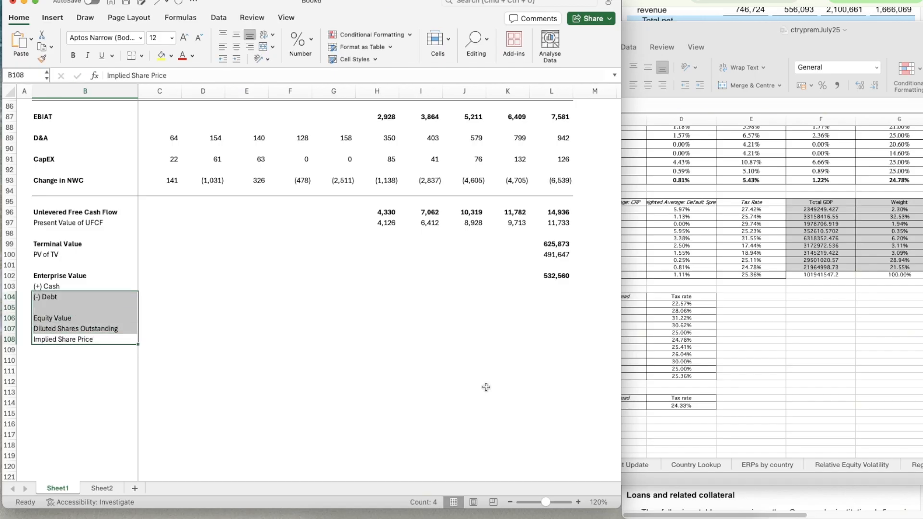
key("super+b")
key("Right")
key("Right")
key("Right")
key("Right")
key("Right")
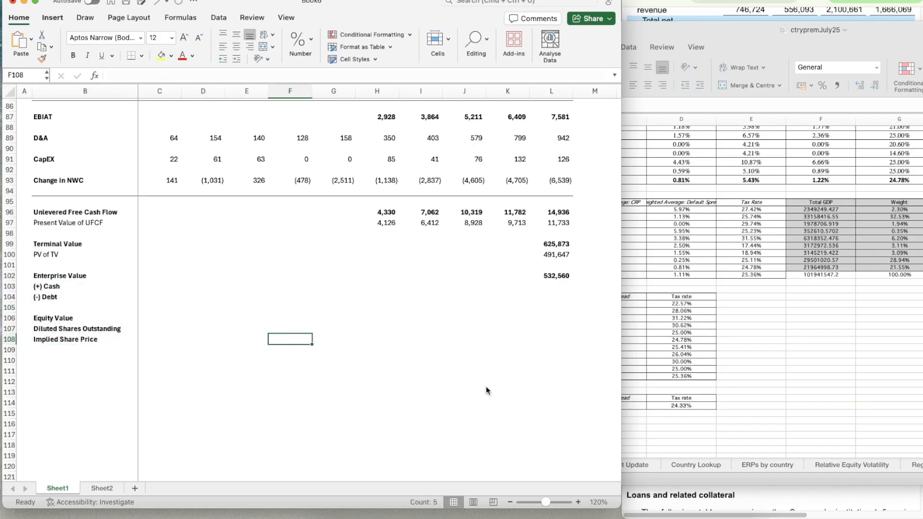
Switch to the Coinbase quarterly report and examine the cash and debt lines of its condensed consolidated balance sheets
left_click(563, 285)
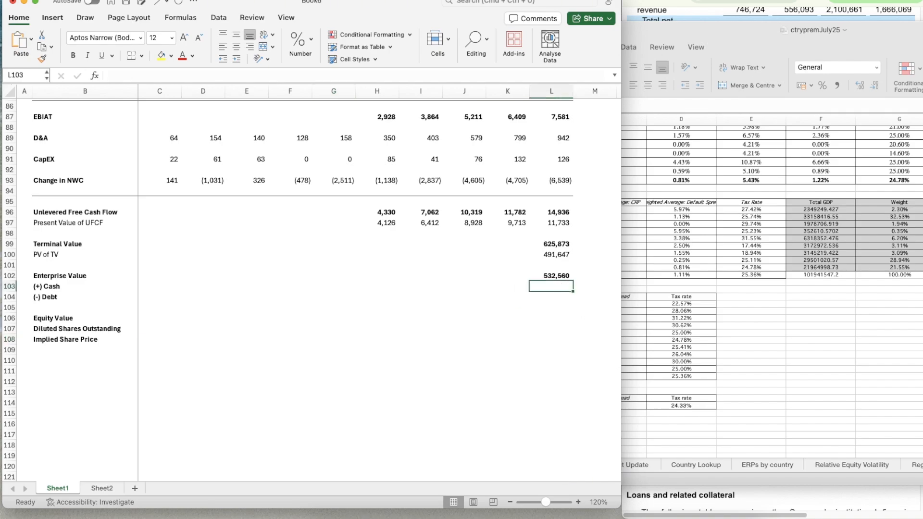
left_click(712, 497)
scroll(770, 222, "down", 1)
scroll(770, 222, "down", 20)
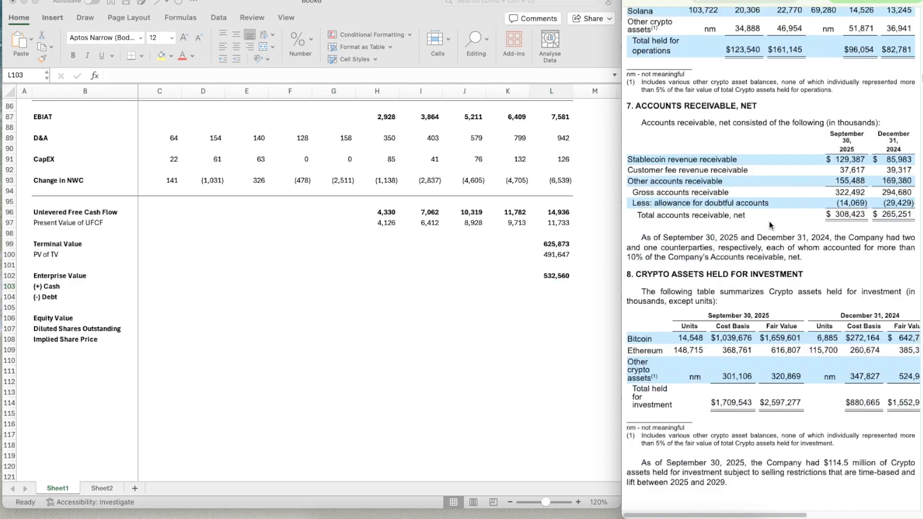
scroll(769, 222, "down", 20)
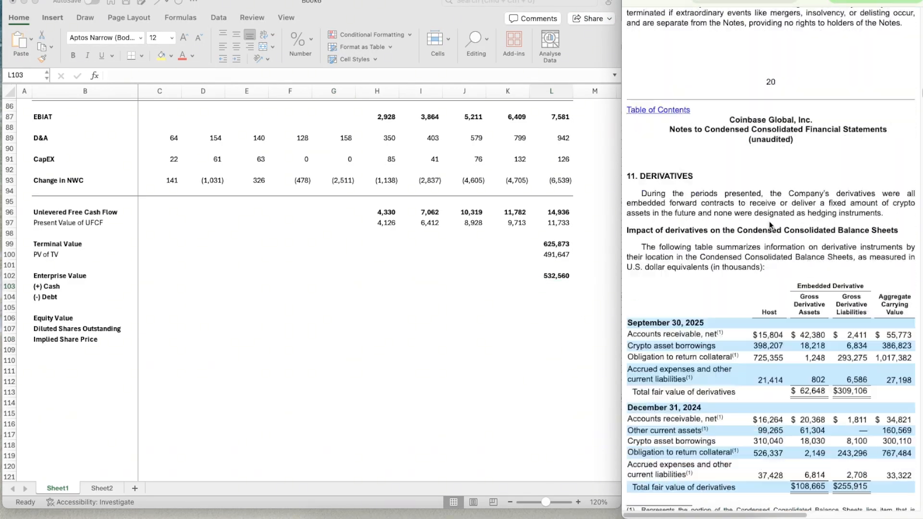
scroll(769, 223, "up", 5)
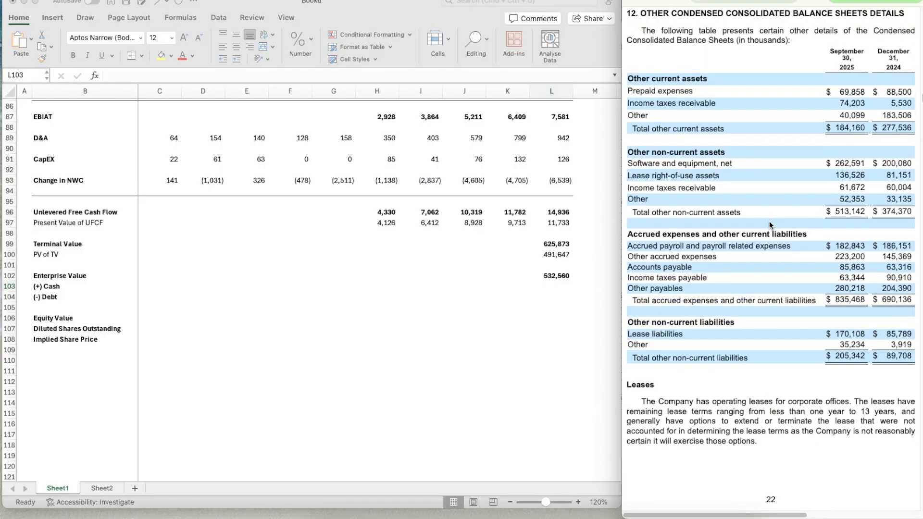
scroll(770, 224, "down", 12)
scroll(769, 223, "down", 15)
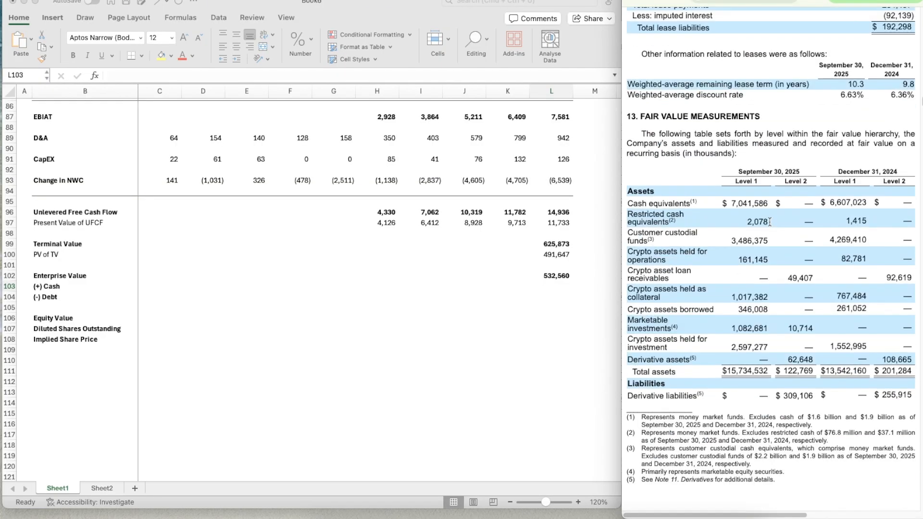
scroll(769, 221, "up", 10)
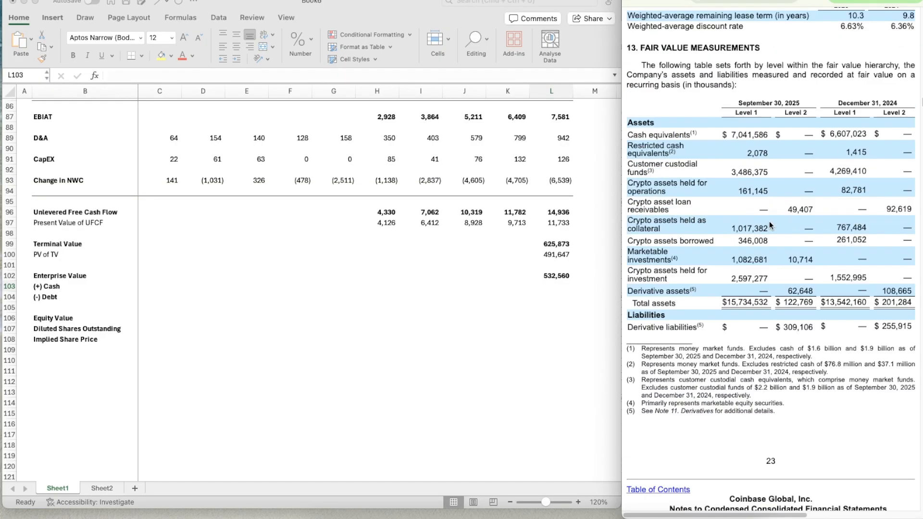
scroll(770, 221, "down", 20)
scroll(769, 222, "up", 6)
scroll(769, 224, "up", 20)
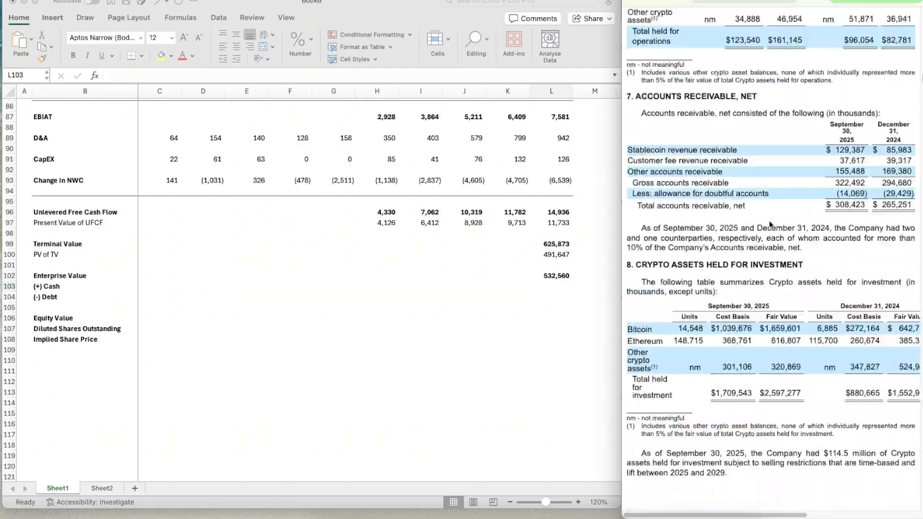
scroll(769, 221, "up", 20)
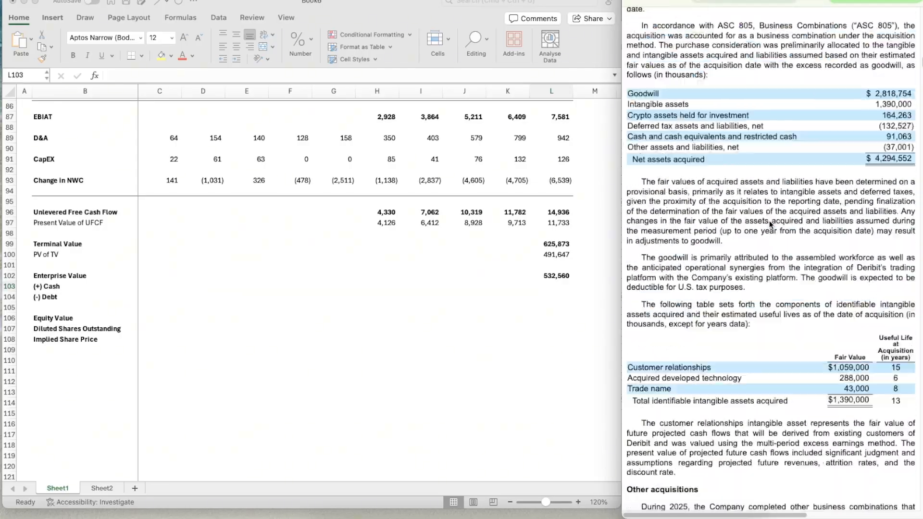
scroll(770, 220, "up", 20)
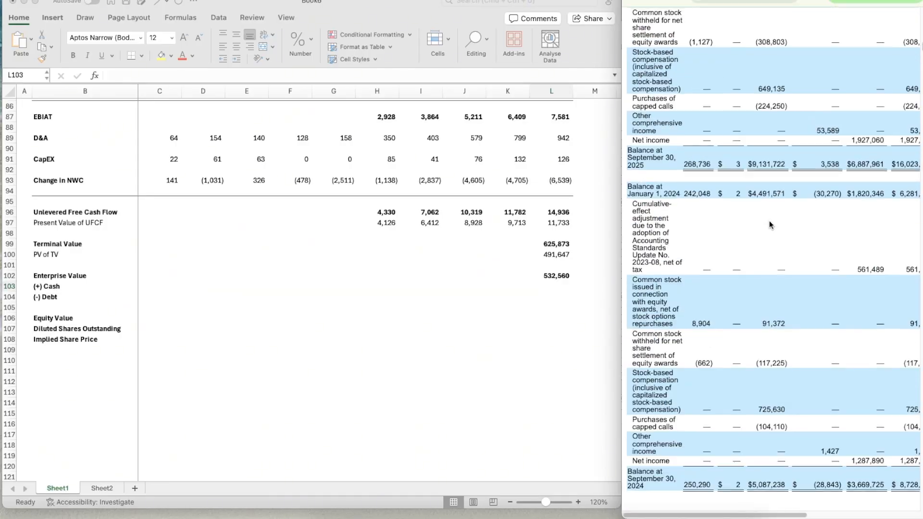
scroll(770, 220, "up", 15)
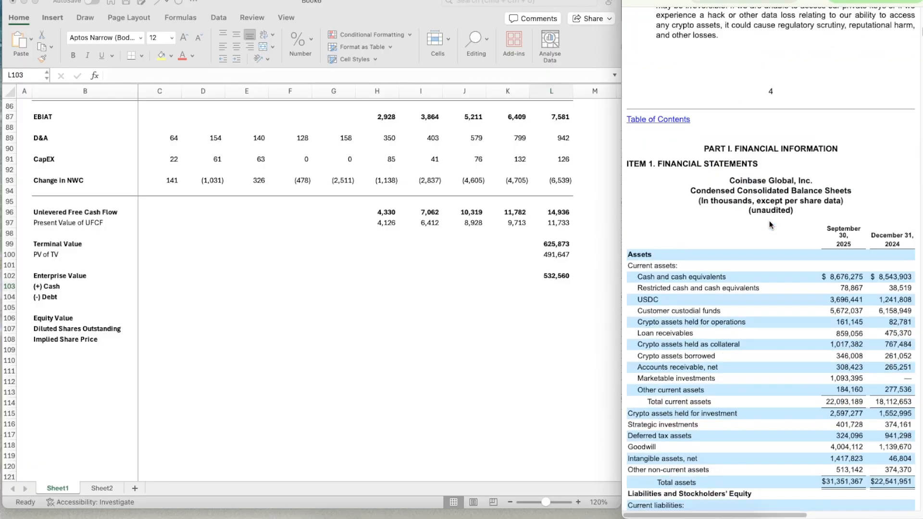
scroll(770, 221, "down", 3)
scroll(770, 221, "down", 3)
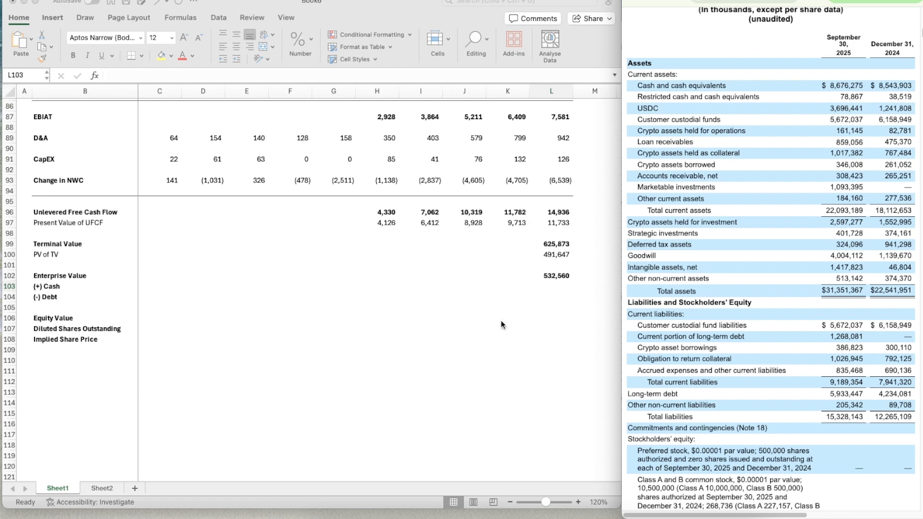
Enter =8676.275+3696.441 in L103, summing the September 30, 2025 cash and cash equivalents and USDC
left_click(549, 286)
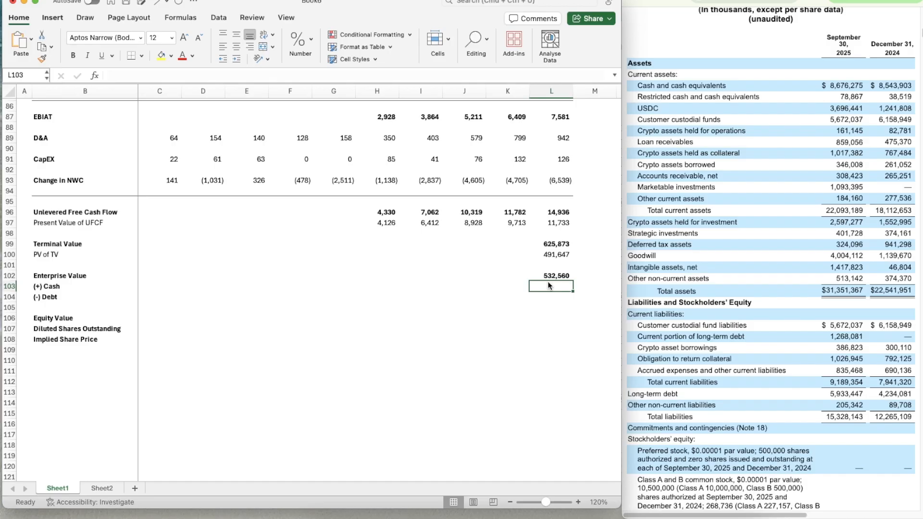
type("=")
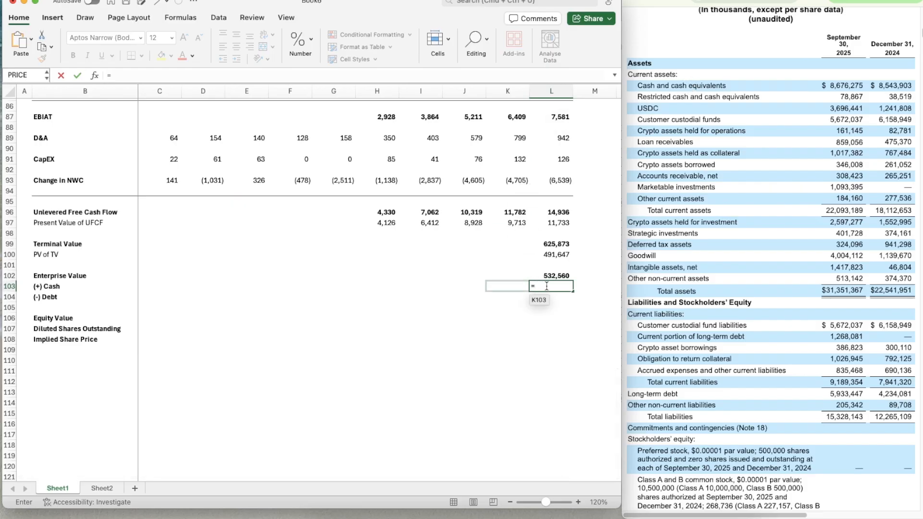
type("8676.275+")
type("3696")
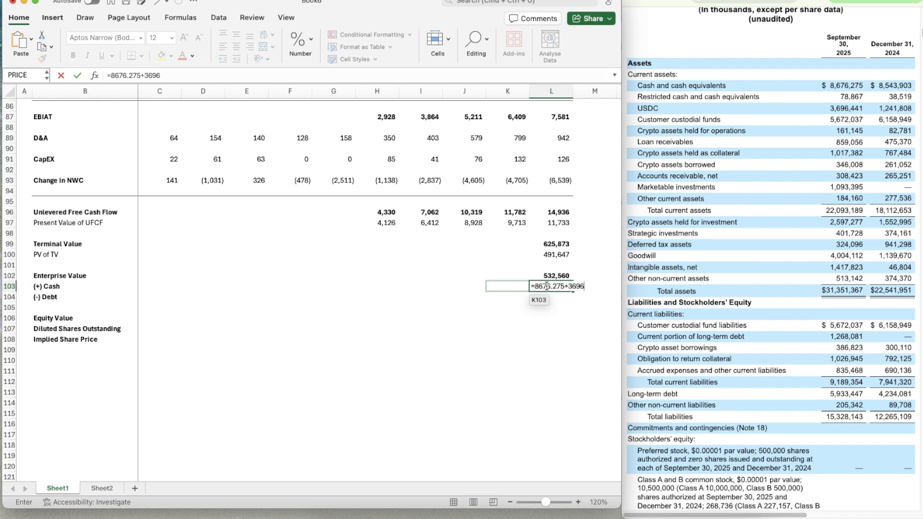
type(".441")
key("Return")
Copy the formatting of the enterprise value in L102 to the cash figure in L103
key("Up")
key("Up")
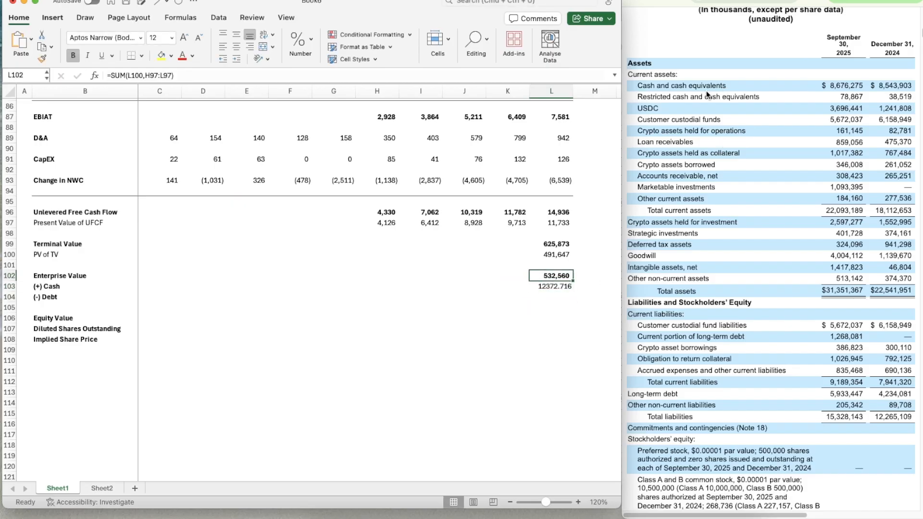
key("super+shift+c")
key("Down")
key("super+shift+v")
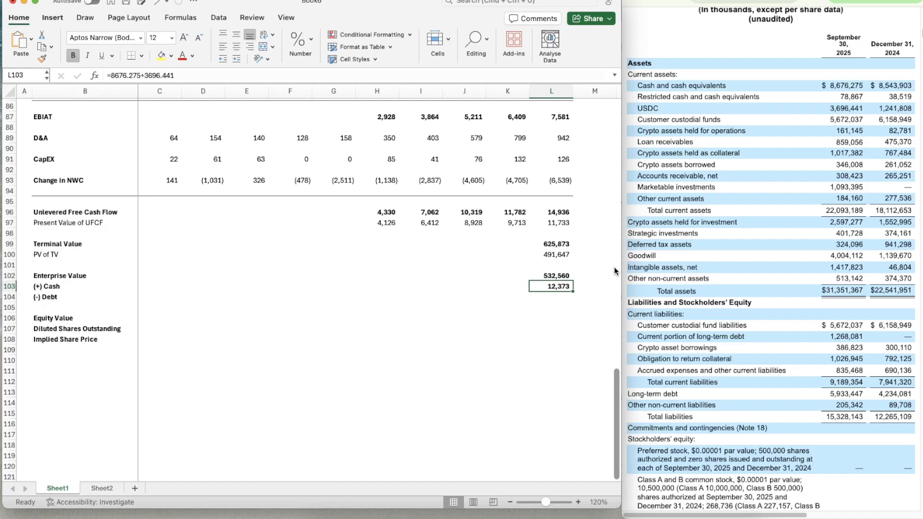
Add the restricted cash and cash equivalents of 78.867 to the cash formula in L103
left_click(192, 76)
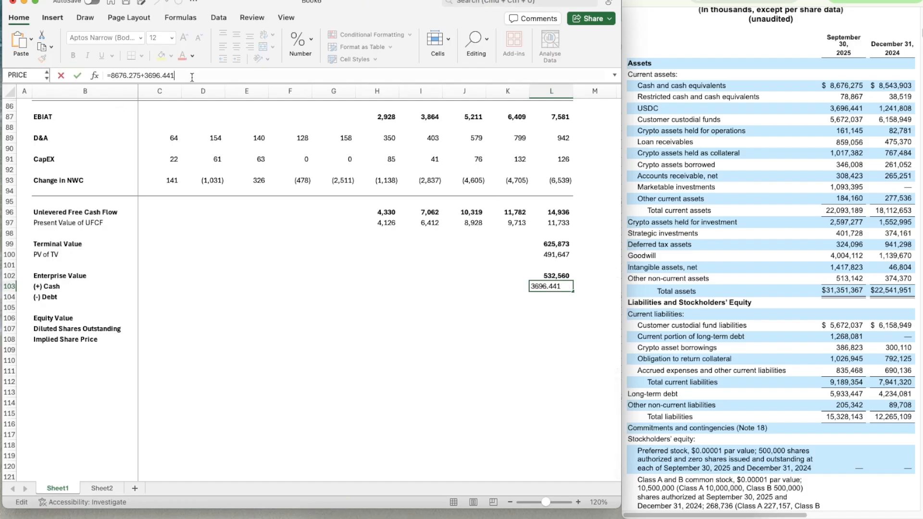
type("78.867")
key("Return")
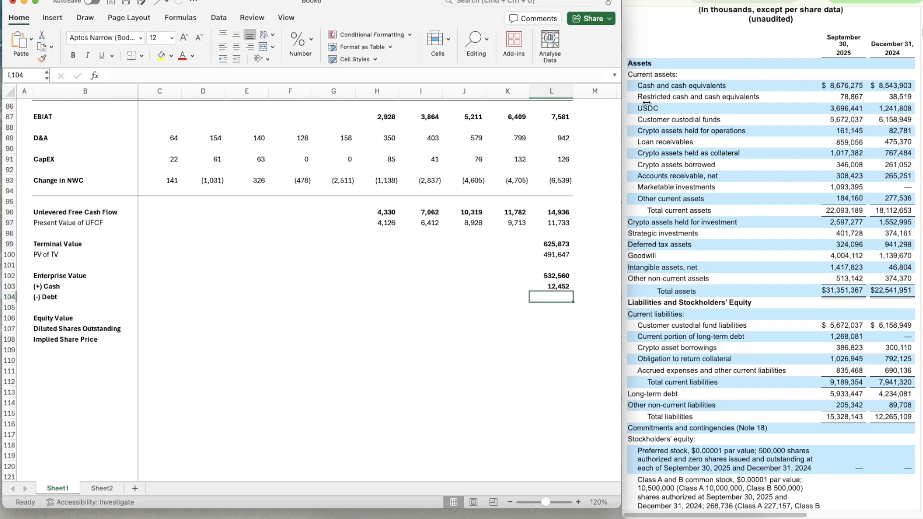
Link the debt in L104 to the debt figure in C12 of Sheet2 and make it bold
scroll(683, 170, "down", 2)
type("=")
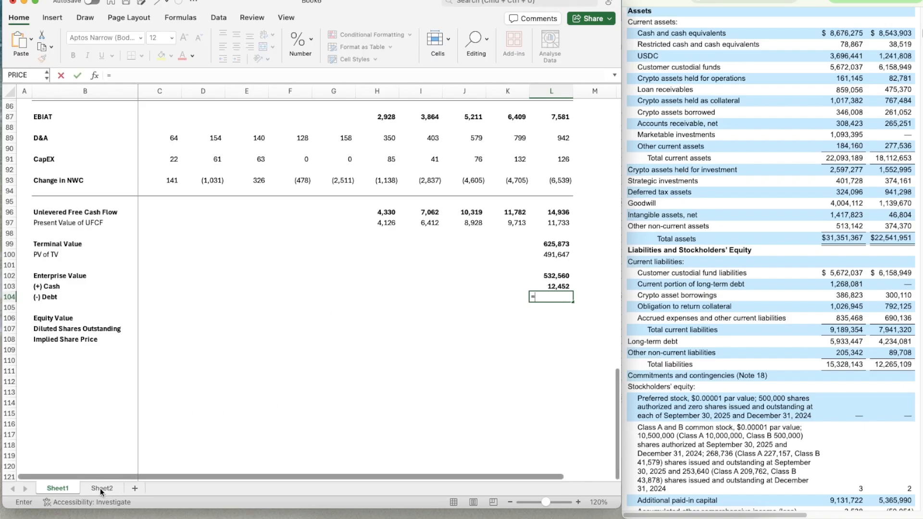
left_click(98, 488)
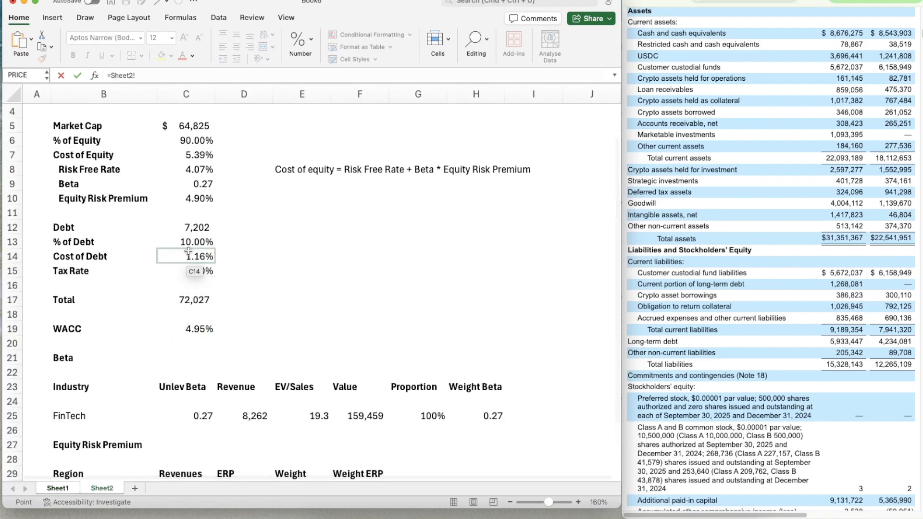
left_click(189, 229)
key("Return")
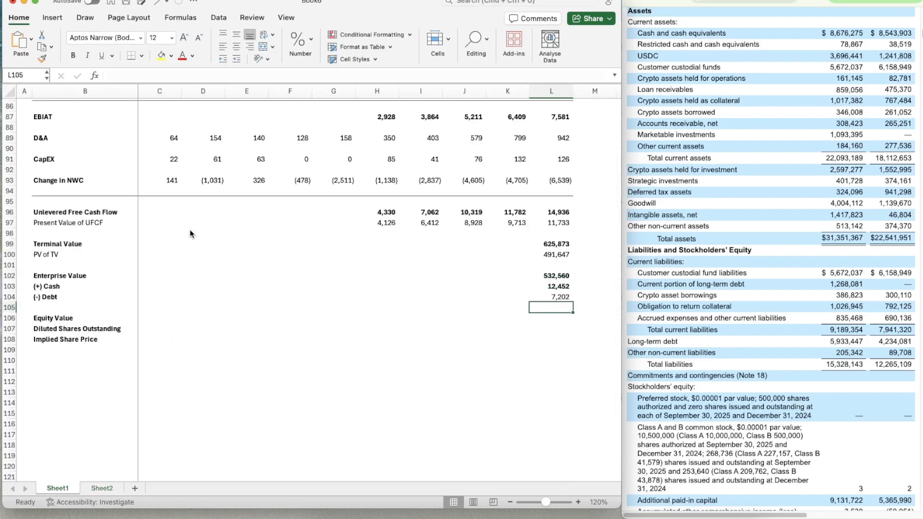
key("Up")
key("super+b")
Calculate the equity value in L106 as =L102+L103-L104 and make it bold
key("Down")
key("Down")
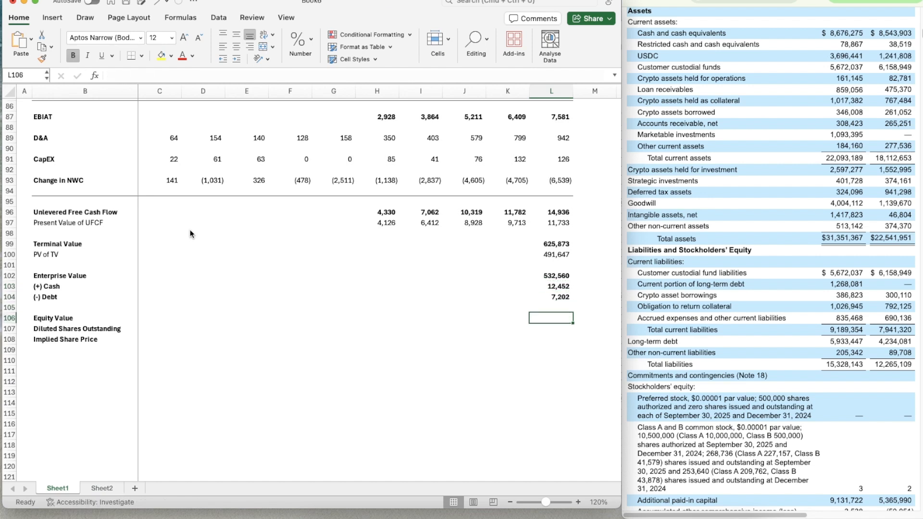
type("=")
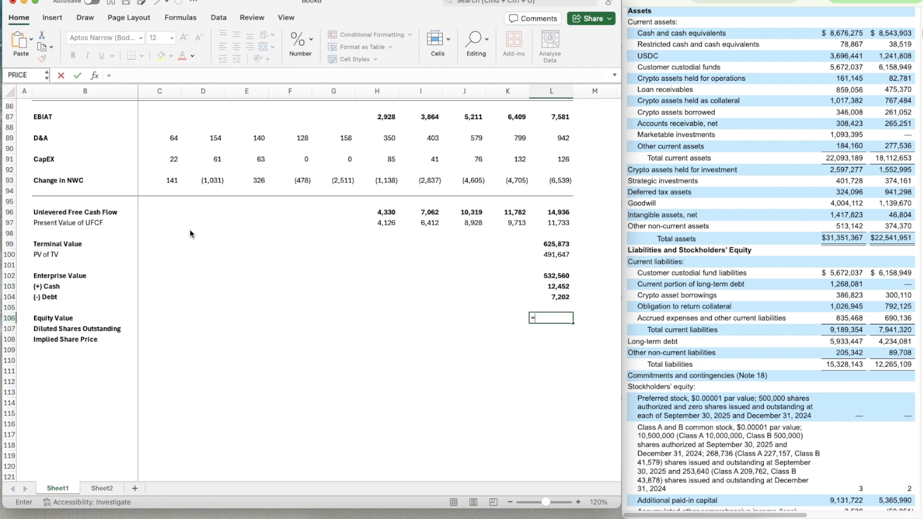
key("Up")
key("Up")
key("Up")
key("Up")
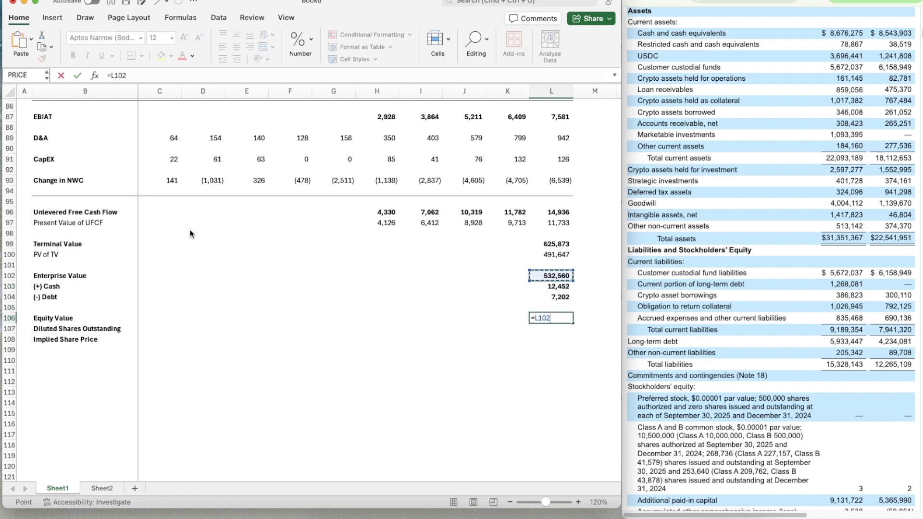
type("+")
key("Up")
key("Up")
key("Up")
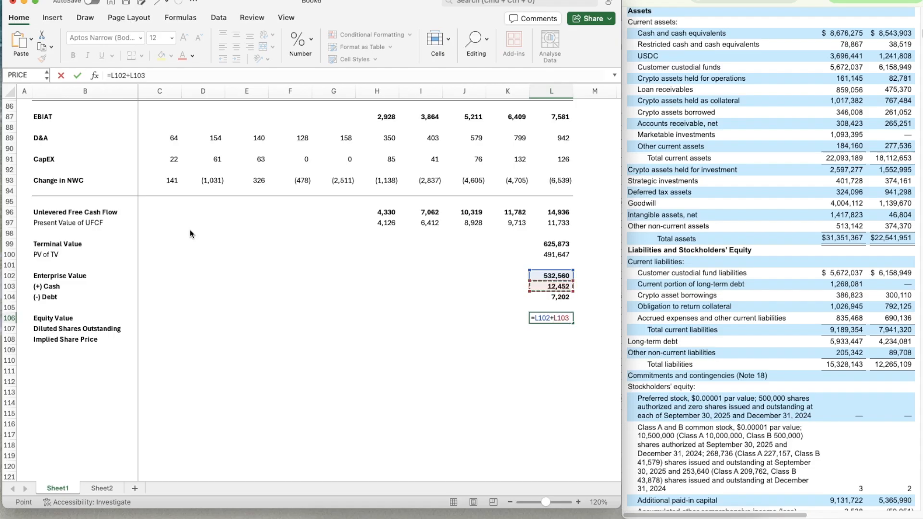
type("-")
key("Up")
key("Up")
key("Return")
key("Up")
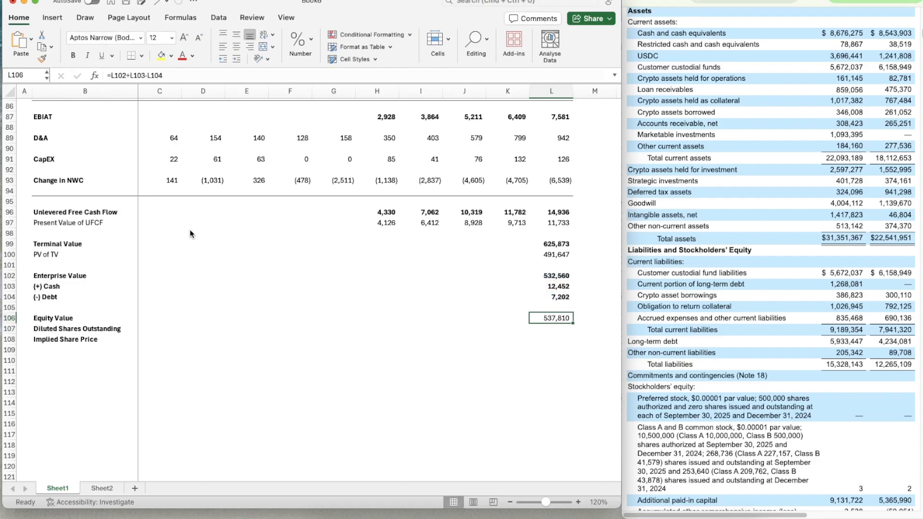
Find the nine-month 2025 diluted weighted-average shares in the report's statements of operations and enter 283.165 in L107
key("Down")
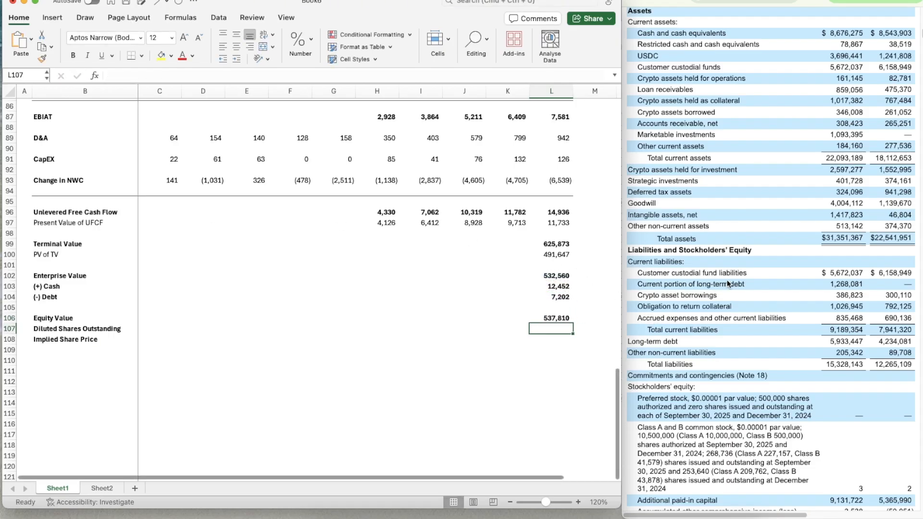
scroll(751, 267, "up", 4)
scroll(752, 267, "down", 20)
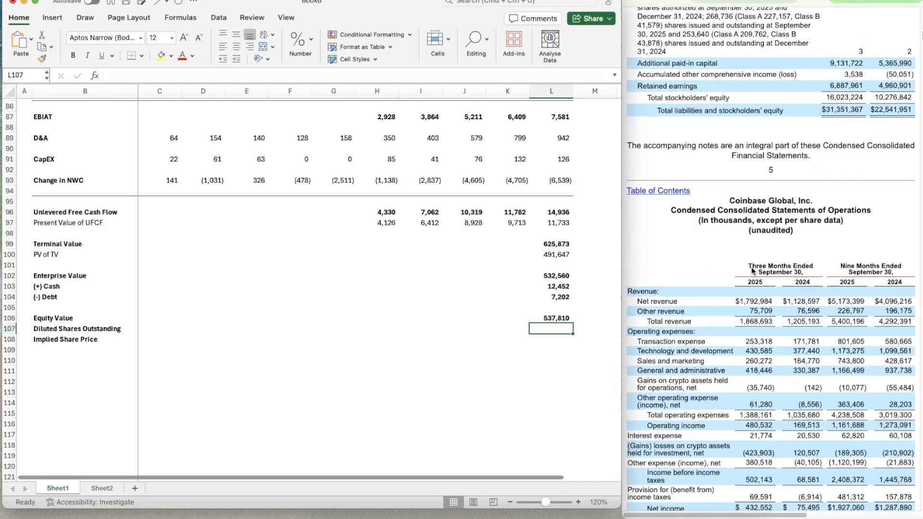
scroll(753, 270, "down", 1)
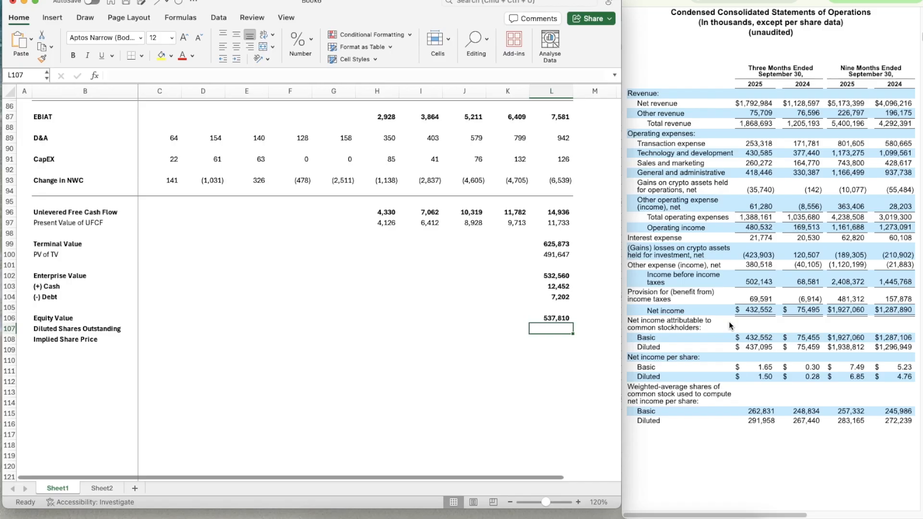
type("=")
key("BackSpace")
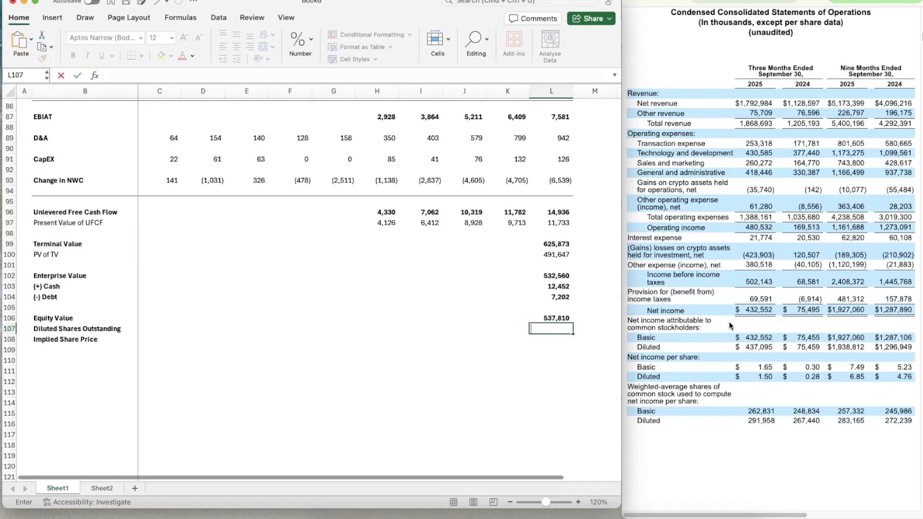
type("283.165")
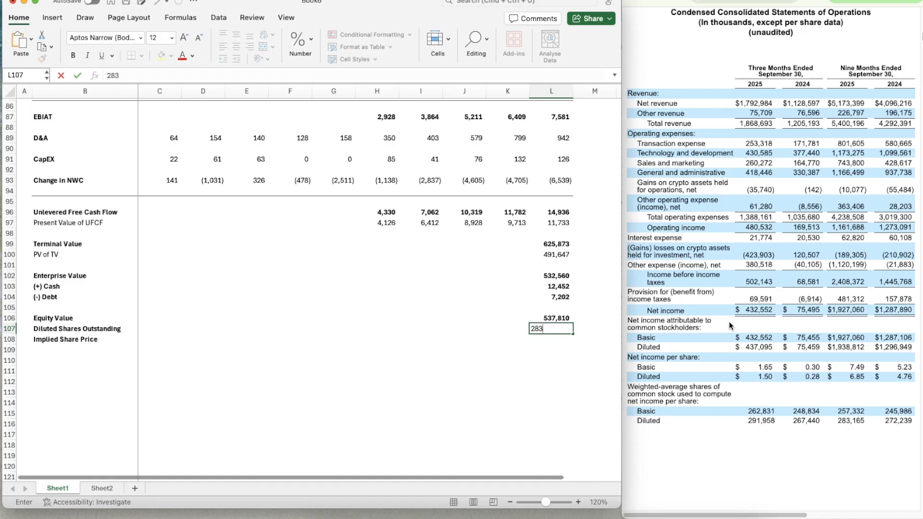
key("Return")
Copy the formatting of the equity value in L106 to the diluted shares in L107
key("Up")
key("Up")
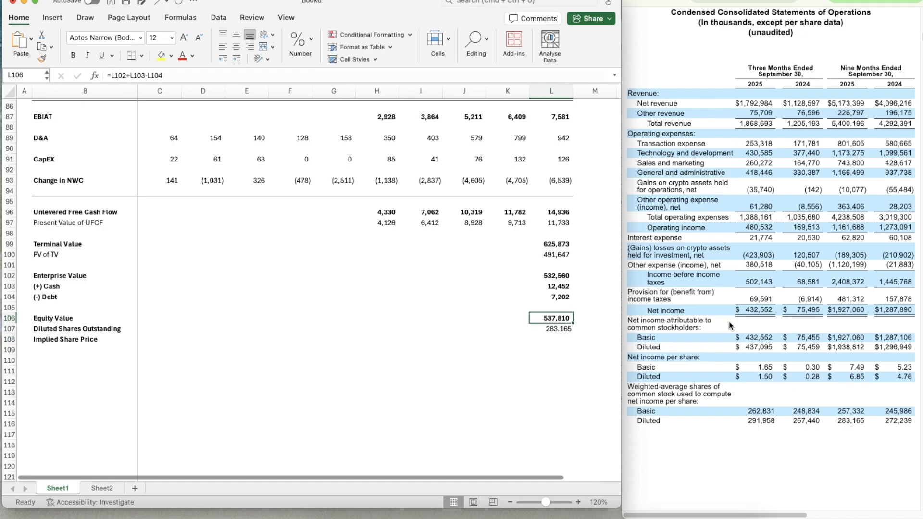
key("super+shift+c")
key("Down")
key("super+shift+v")
key("Down")
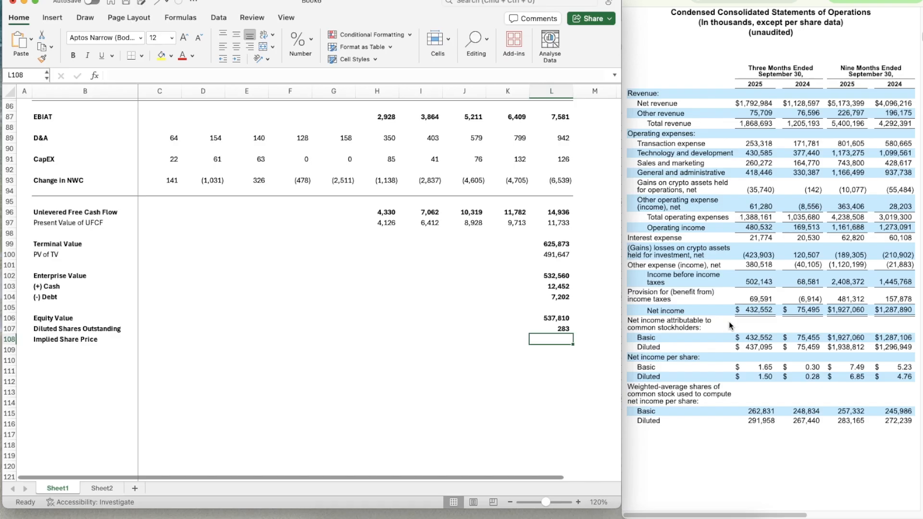
Calculate the implied share price in L108 as equity value divided by diluted shares, =L106/L107
type("=")
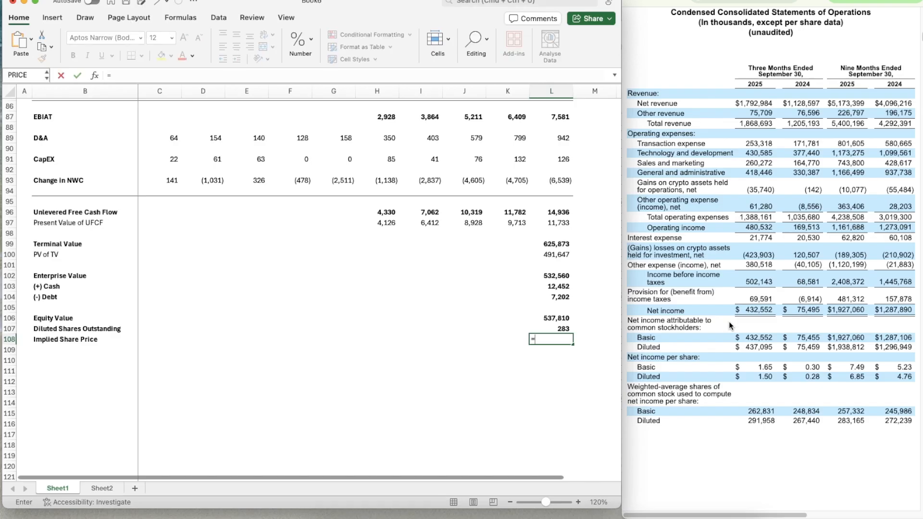
key("Up")
key("Up")
type("/")
key("Up")
key("Return")
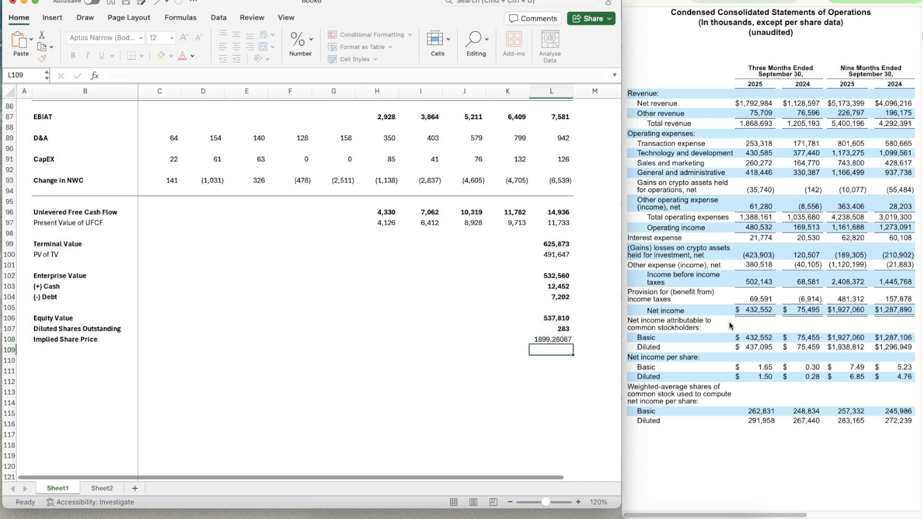
Copy the formatting of the diluted shares in L107 to the implied share price in L108
key("Up")
key("Up")
key("super+shift+c")
key("Down")
key("super+shift+v")
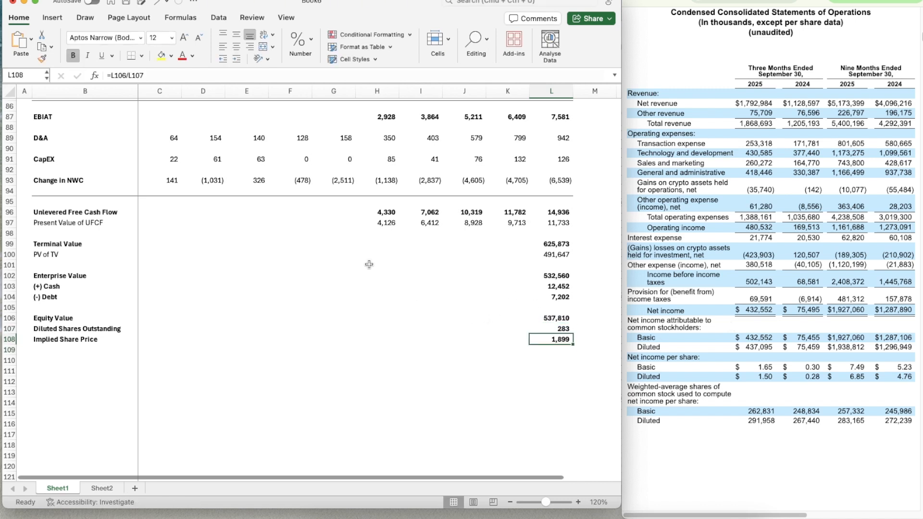
Link the Implied price in G4 of the summary header to the implied share price in L108
scroll(368, 264, "up", 20)
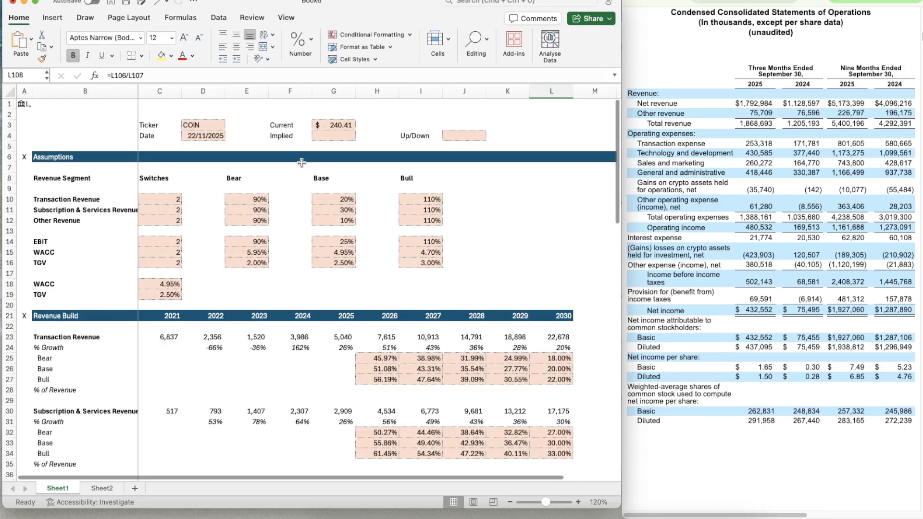
left_click(331, 134)
type("=")
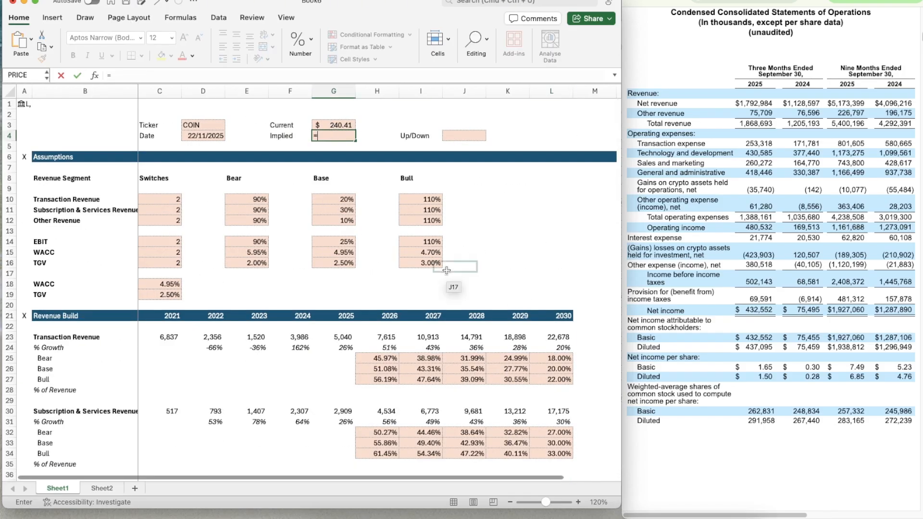
scroll(481, 289, "down", 20)
left_click(558, 338)
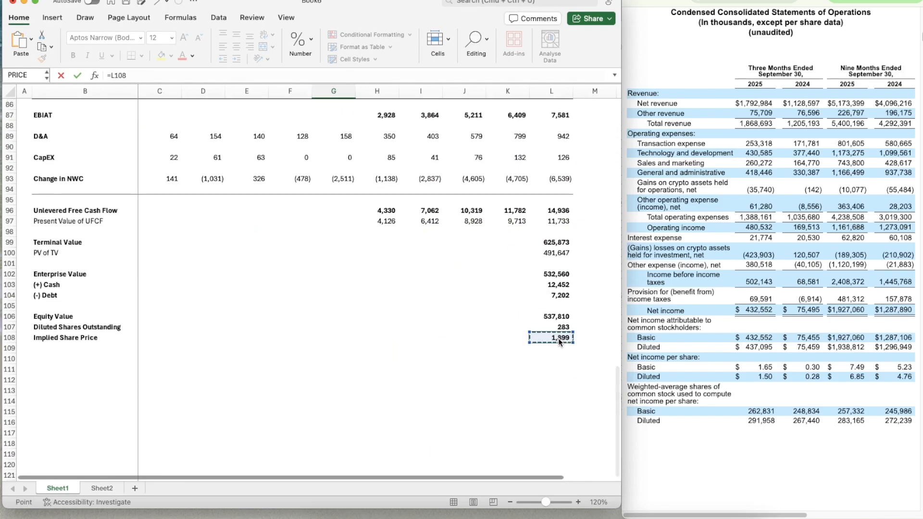
key("Return")
Copy the currency formatting of the current price in G3 to the implied price in G4
left_click(336, 125)
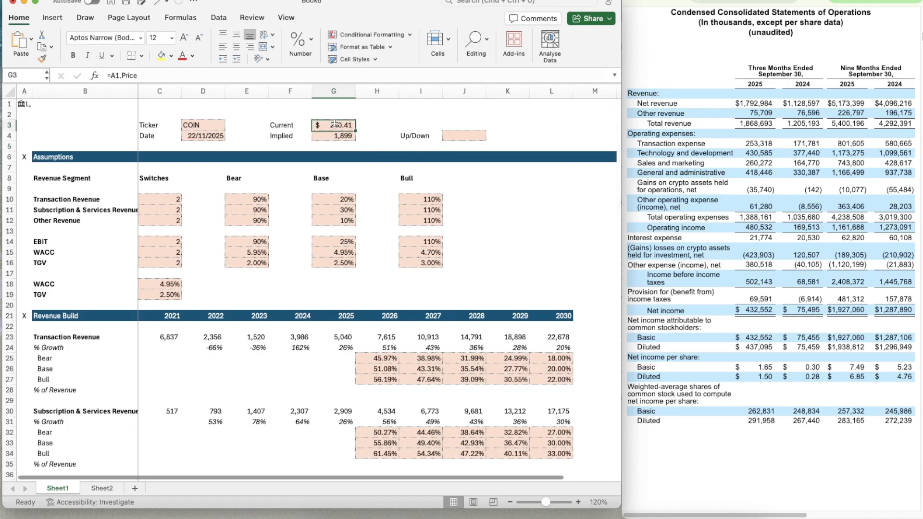
key("super+shift+c")
key("Down")
key("super+shift+v")
Calculate the Up/Down percentage in J4 as =G4/G3-1
key("Right")
key("Right")
key("Right")
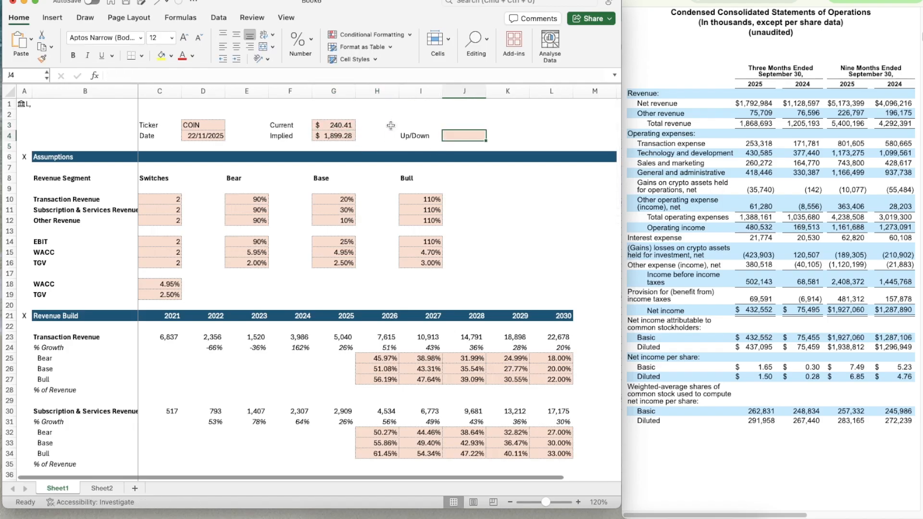
type("=")
key("Left")
key("Left")
key("Left")
type("/")
key("Left")
key("Left")
key("Up")
key("Left")
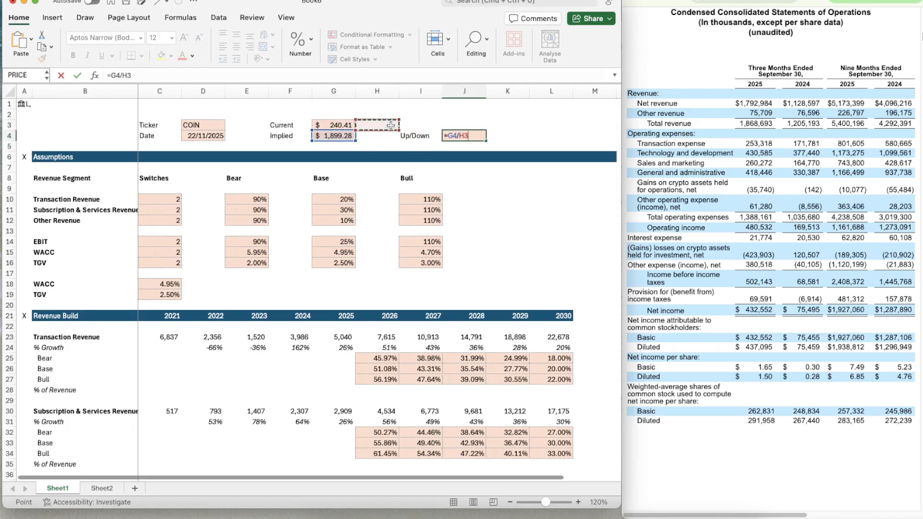
type("-1")
key("Return")
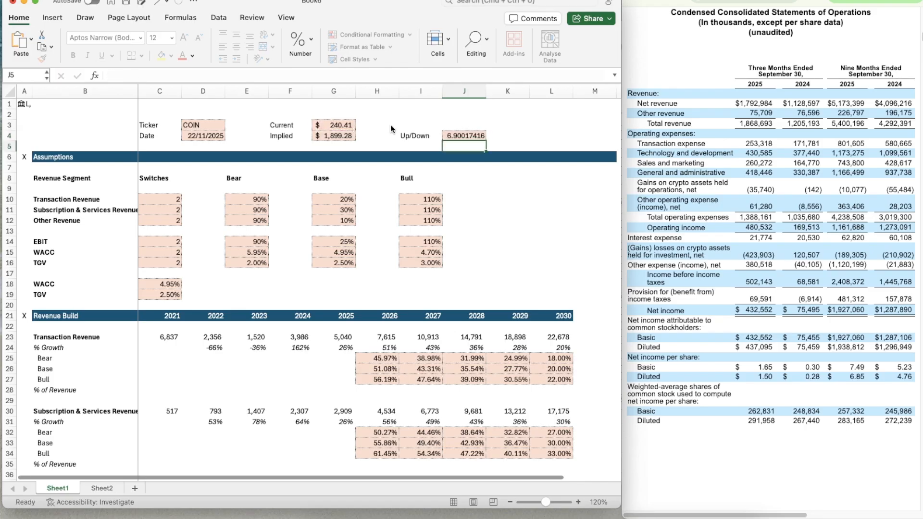
Copy the percentage formatting of the base transaction revenue assumption in G10 to the Up/Down cell J4
left_click(325, 199)
key("super+shift+c")
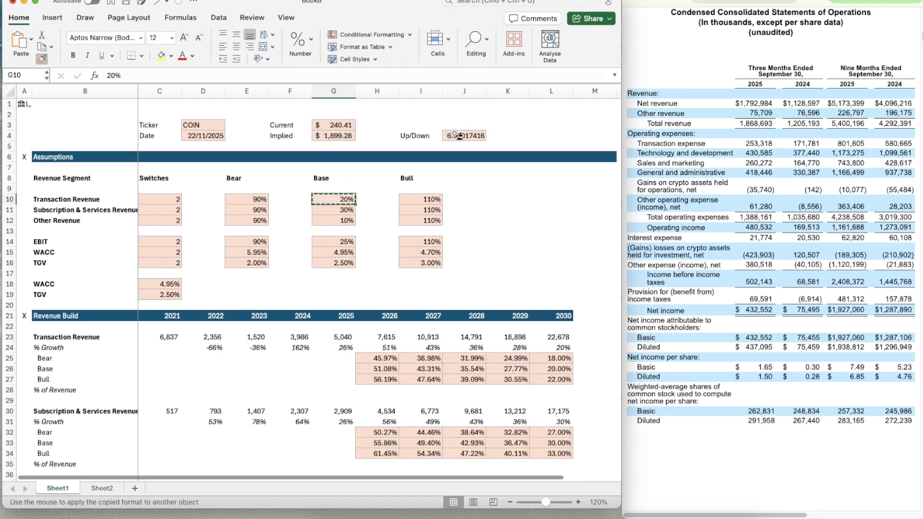
left_click(452, 137)
key("Return")
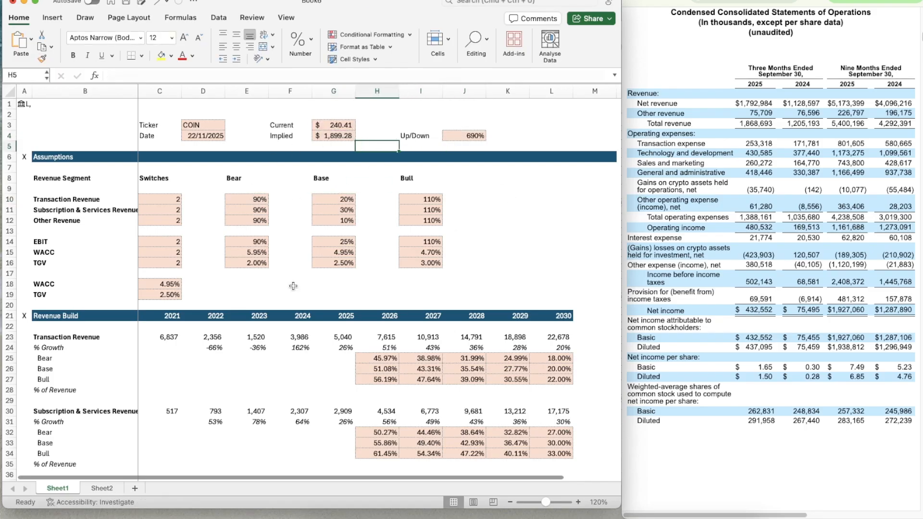
Set the three revenue segment switches in C10:C12 to 1 for the bear case
left_click(162, 200)
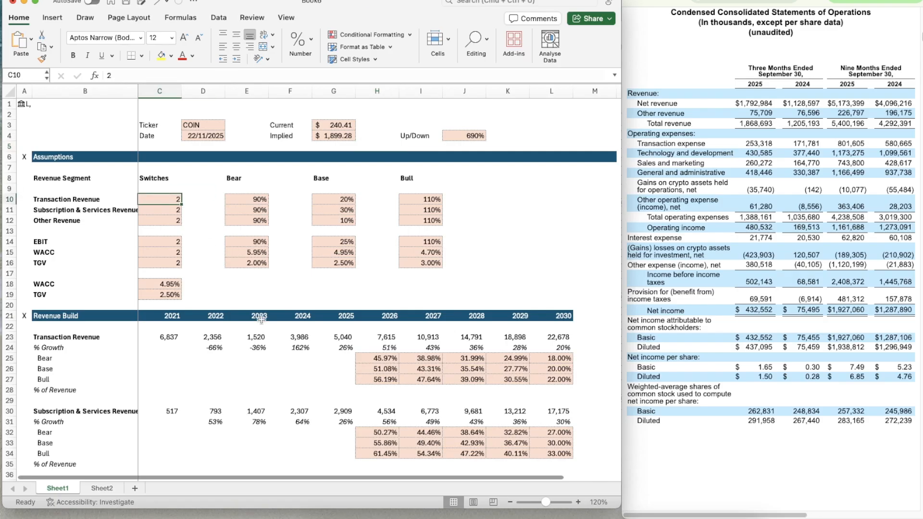
type("1")
key("Return")
type("1")
key("Return")
type("1")
key("Return")
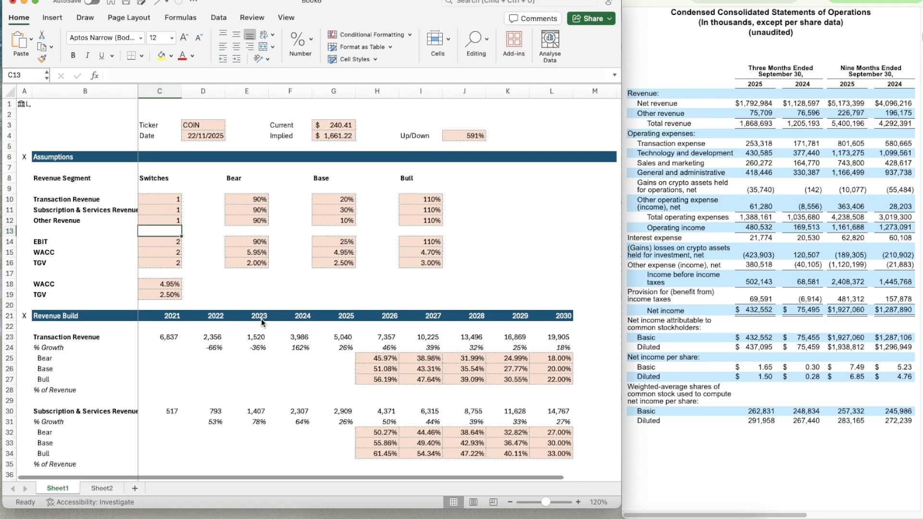
Set the EBIT, WACC and TGV switches in C14:C16 to 1 for the bear case
key("Return")
type("1")
key("Return")
type("1")
key("Return")
type("1")
key("Return")
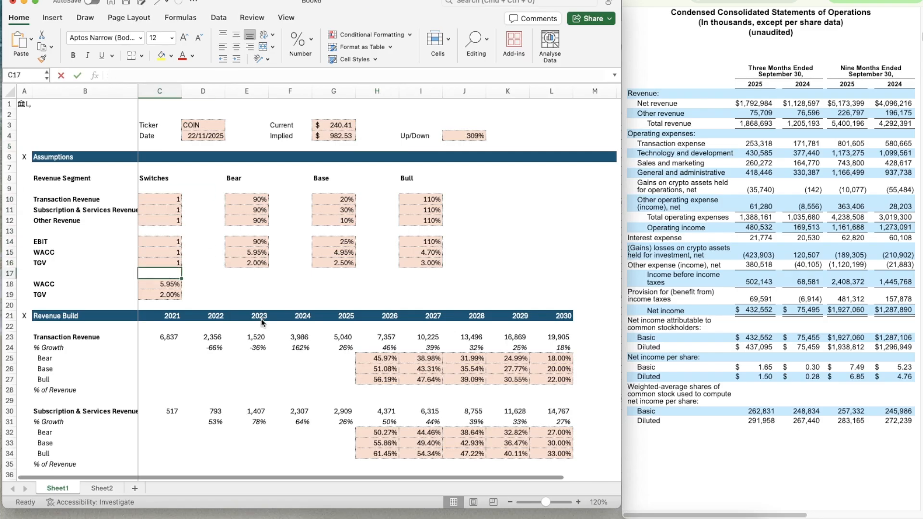
Set the TGV, WACC and EBIT switches in C14:C16 to 3 for the bull case
key("Up")
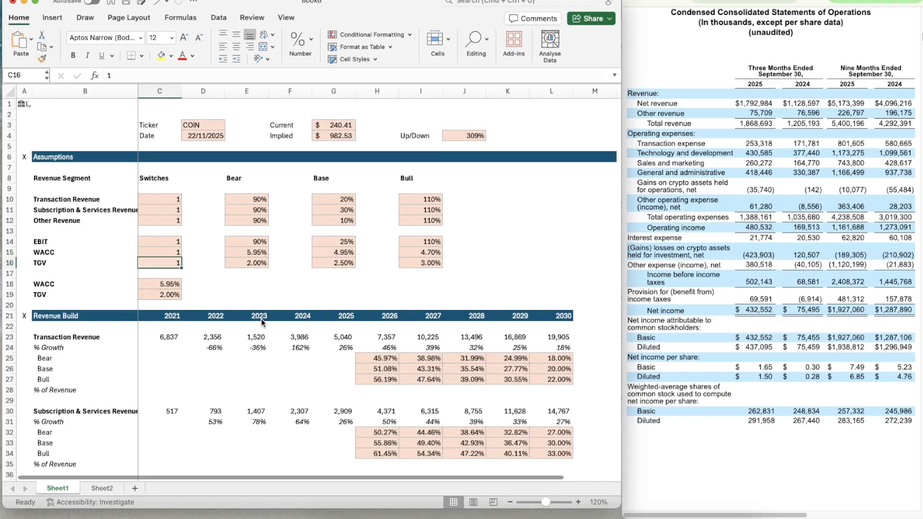
type("3")
key("Up")
type("3")
key("Up")
Set the three revenue segment switches in C10:C12 to 3 for the bull case
type("3")
key("Up")
key("Up")
type("3")
key("Up")
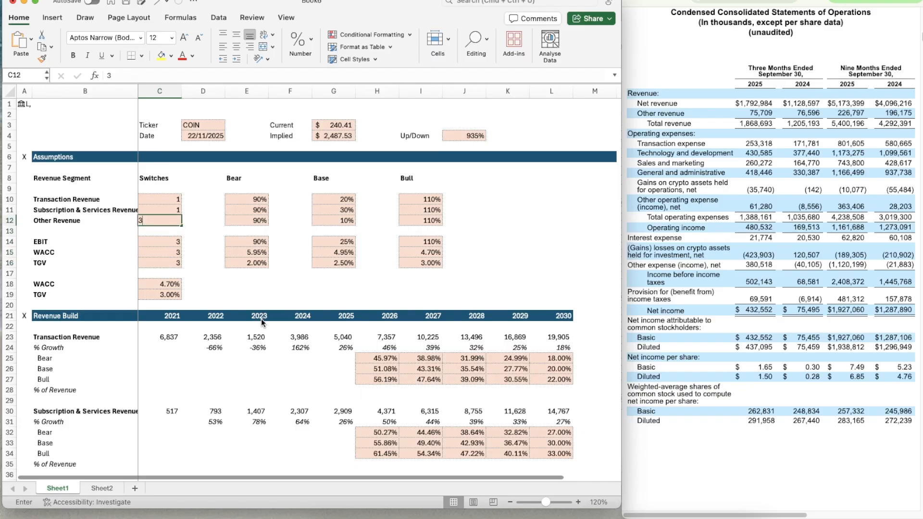
type("3")
key("Up")
type("3")
key("Up")
key("Right")
key("Right")
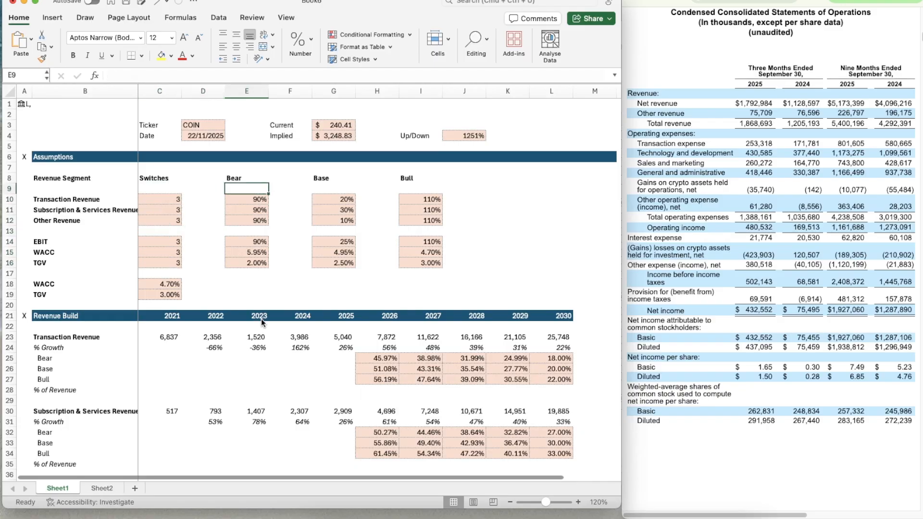
key("Right")
key("Left")
key("Right")
key("Right")
key("Up")
key("Up")
key("Up")
key("Up")
key("Up")
key("Down")
key("Down")
key("Down")
key("Down")
key("Down")
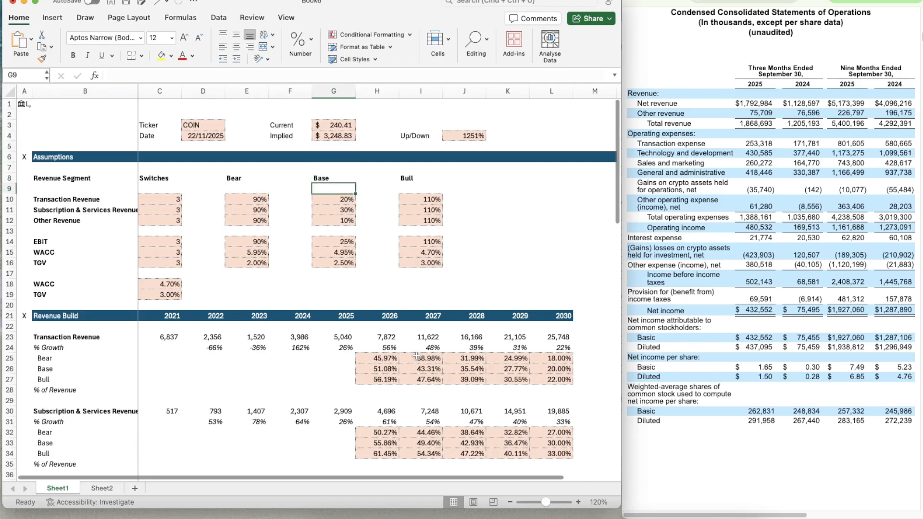
scroll(416, 355, "down", 10)
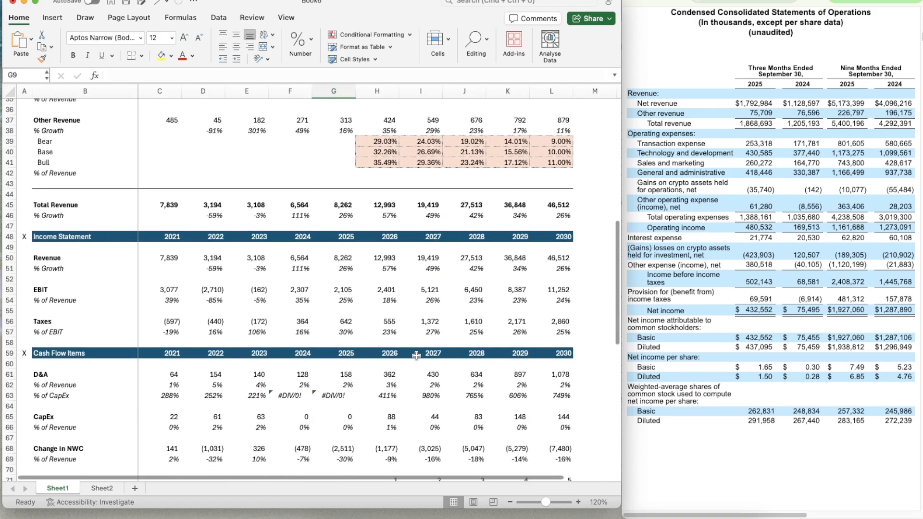
Examine the bull-case forecast from cash flow items through the DCF down to equity value and implied share price
scroll(417, 356, "down", 9)
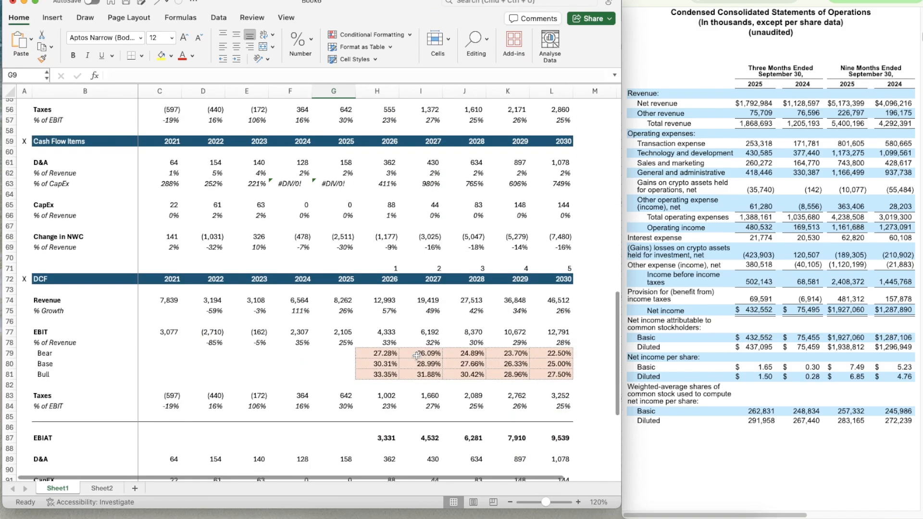
scroll(416, 356, "down", 2)
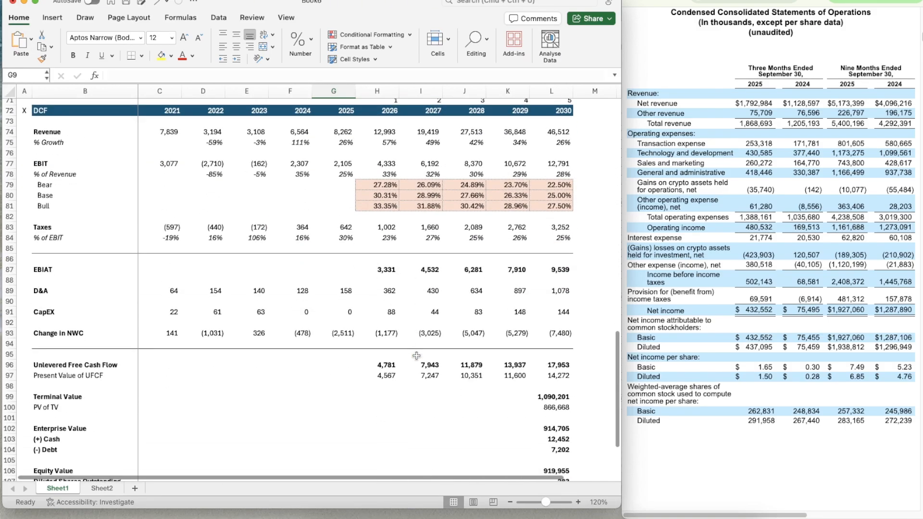
scroll(417, 356, "down", 2)
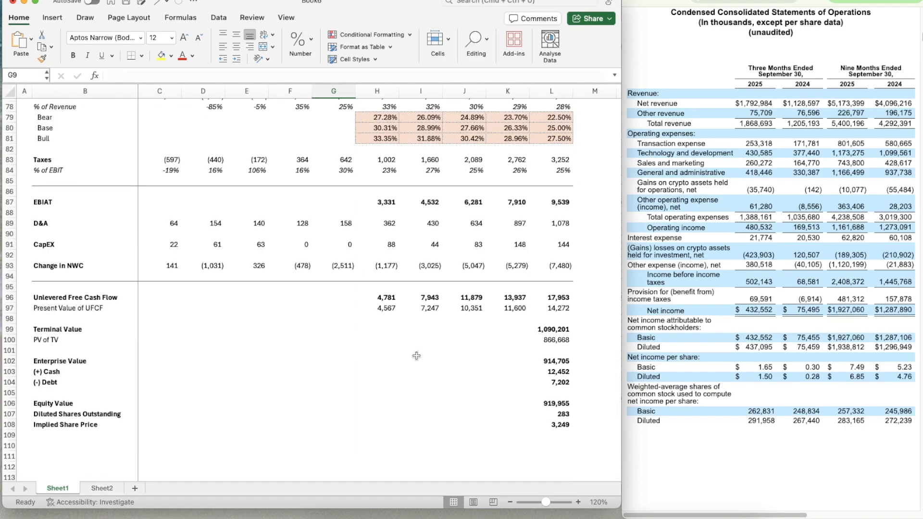
scroll(416, 356, "down", 1)
scroll(417, 356, "up", 1)
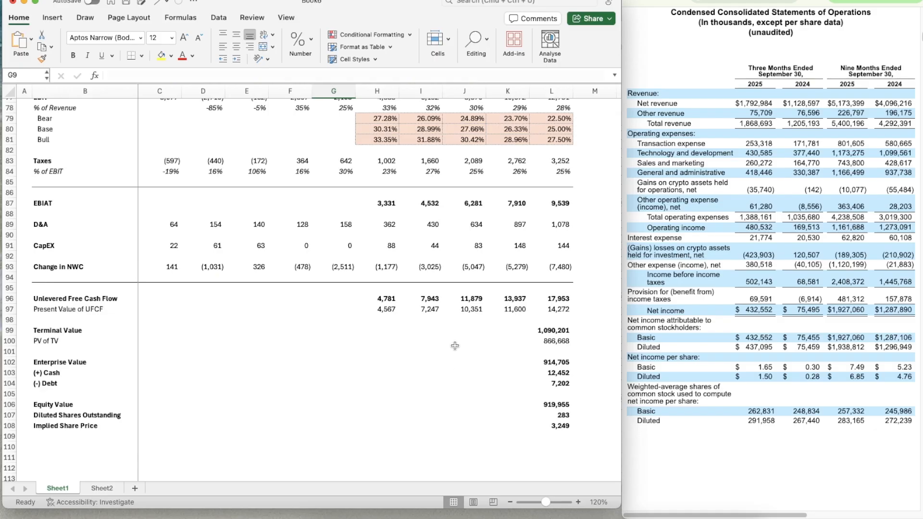
scroll(504, 269, "up", 3)
scroll(503, 273, "down", 2)
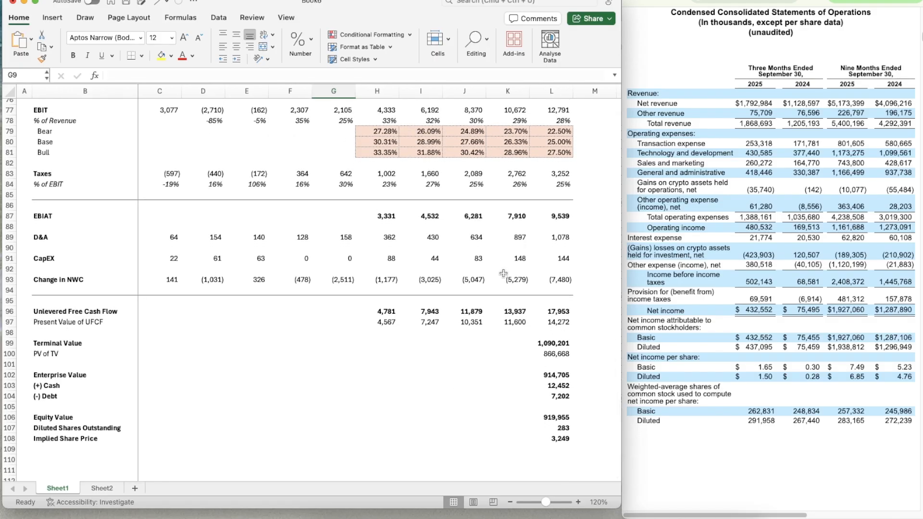
scroll(503, 273, "down", 1)
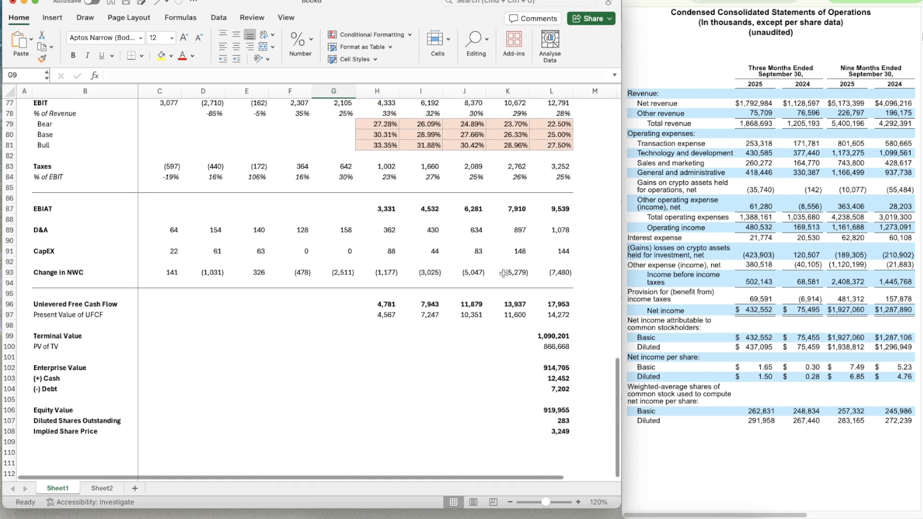
scroll(503, 273, "up", 15)
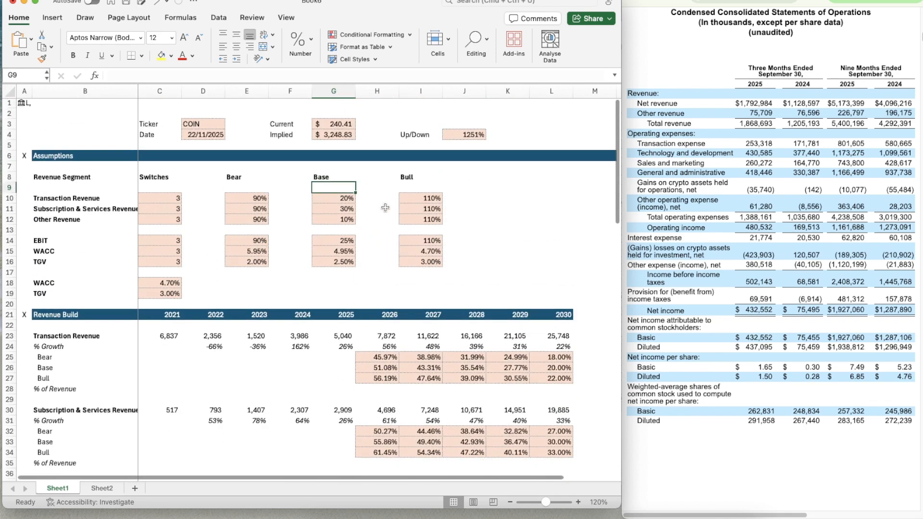
left_click(391, 236)
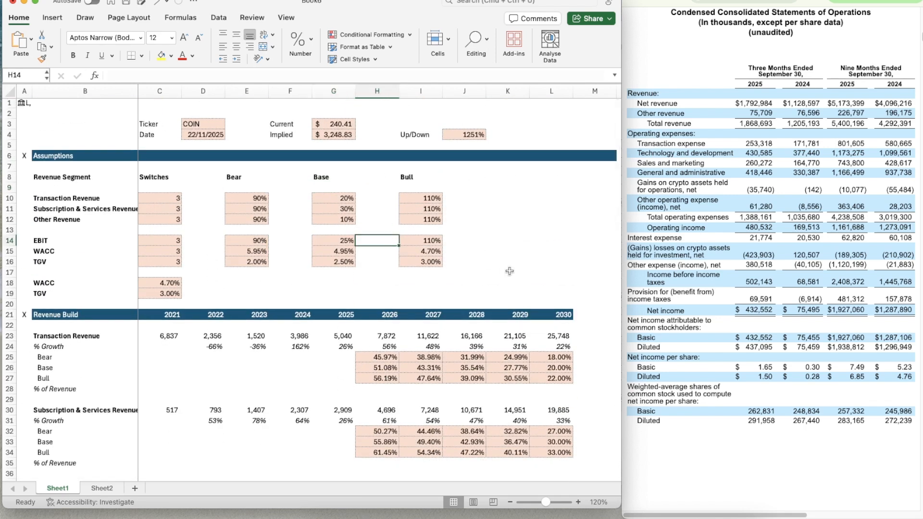
key("Up")
key("Left")
key("Left")
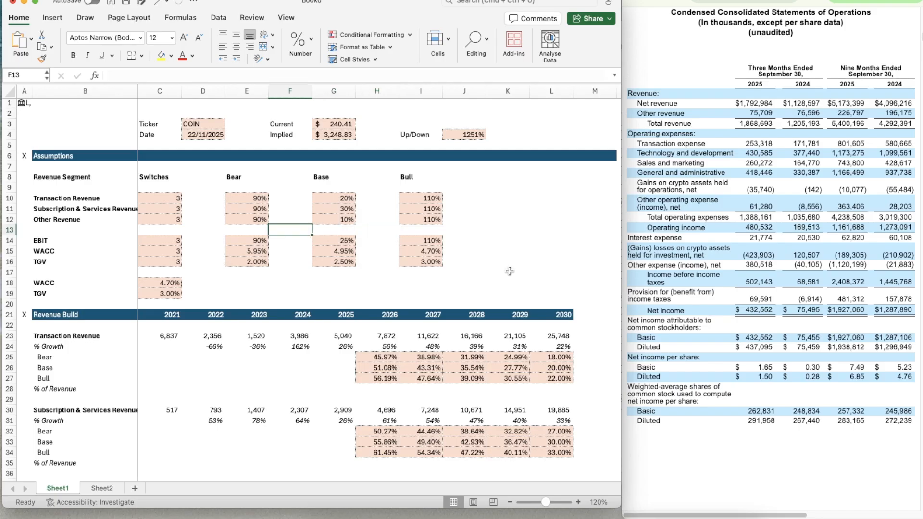
key("Right")
key("Right")
key("Up")
key("Up")
key("Up")
key("Up")
key("Left")
key("Left")
key("Left")
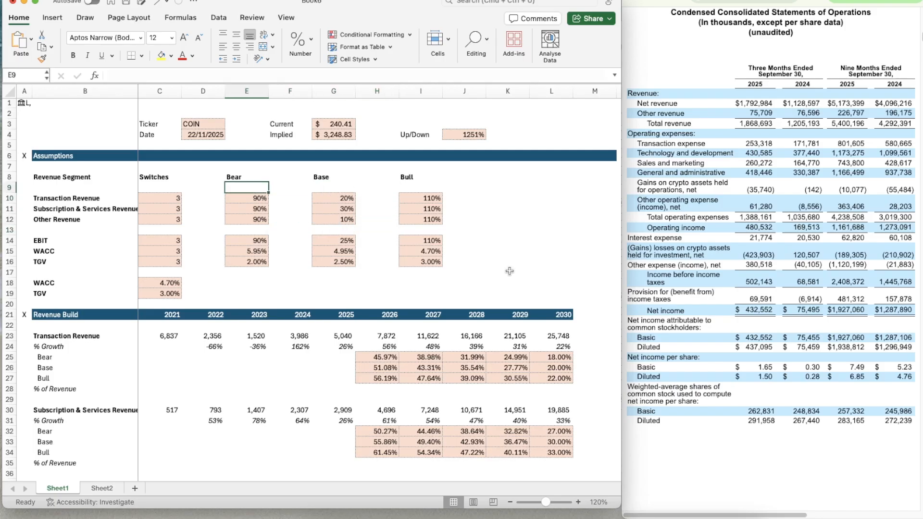
key("Right")
key("Down")
key("Down")
key("Down")
key("Down")
key("Right")
key("Right")
key("Down")
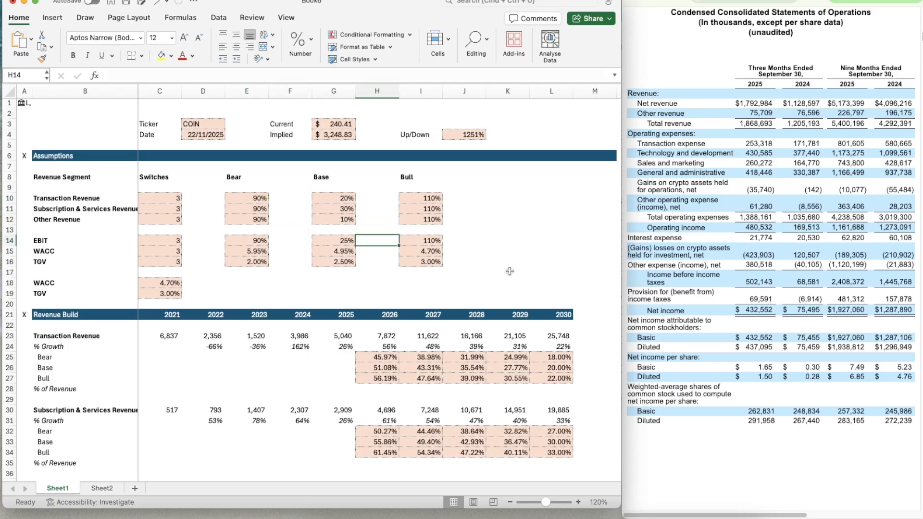
key("Down")
key("Down")
key("Down")
key("Left")
key("Left")
key("Left")
key("Right")
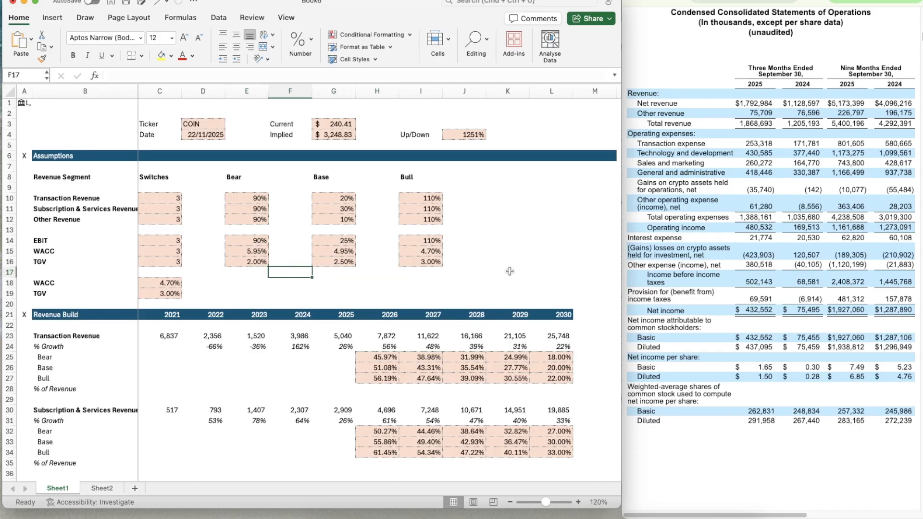
Set the three revenue segment switches in C10:C12 to 2 for the base case
left_click(162, 200)
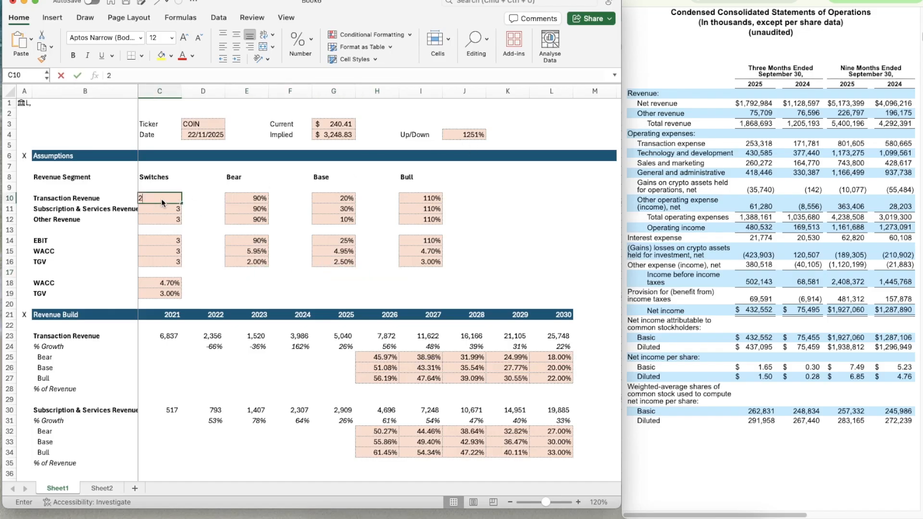
type("2")
key("Return")
type("2")
key("Return")
Set the EBIT, WACC and TGV switches in C14:C16 to 2 for the base case
type("2")
key("Return")
key("Return")
type("2")
key("Return")
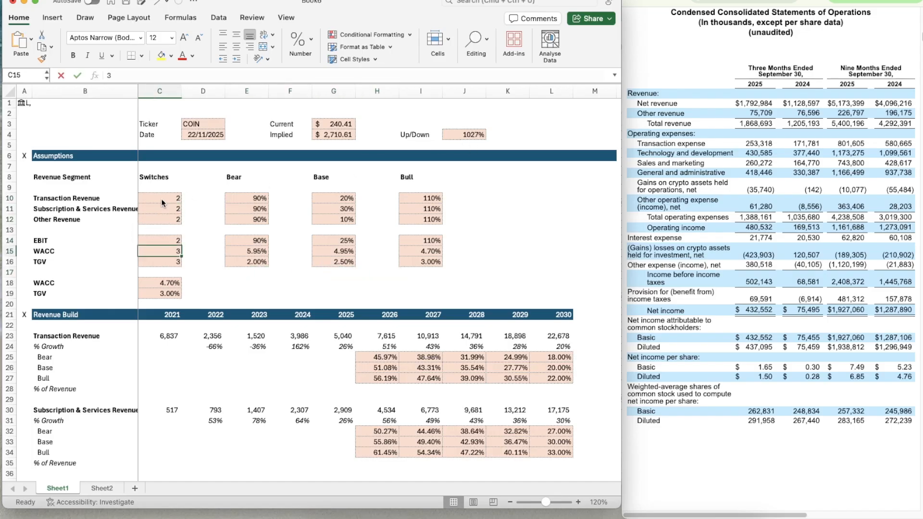
type("2")
key("Return")
type("2")
Test a base-case WACC of 8% in G15 and undo the change
key("Return")
key("Right")
key("Right")
key("Right")
key("Right")
key("Up")
key("Up")
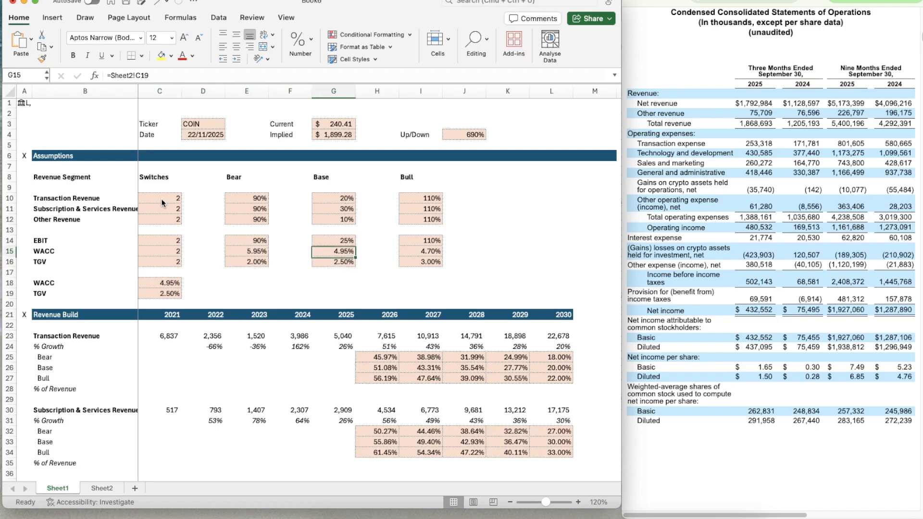
key("Left")
key("Left")
key("Right")
key("Right")
type("8%")
key("Return")
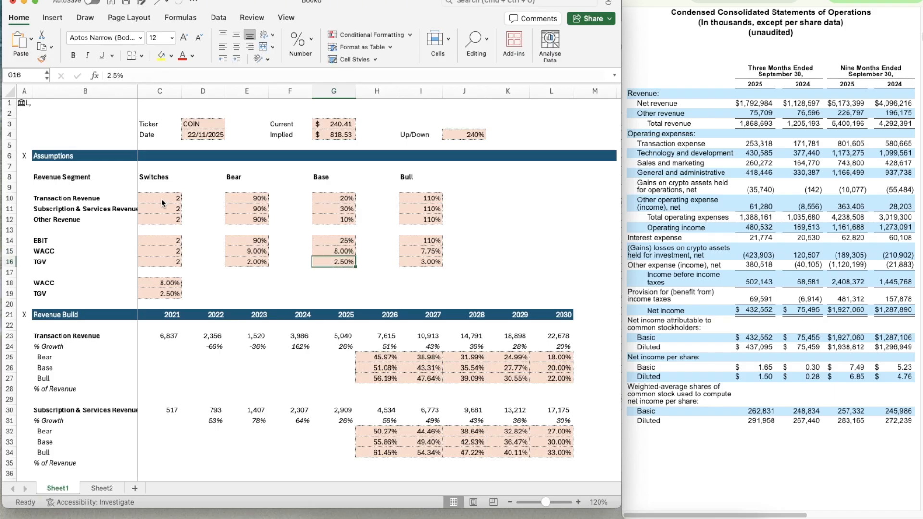
key("Up")
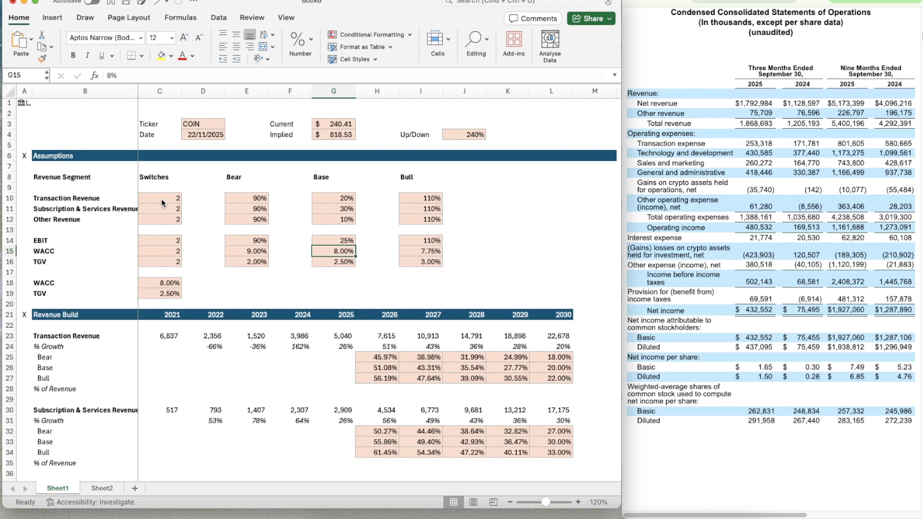
key("super+z")
Examine the base-case DCF down to the implied share price and inspect the cash formula in L103
scroll(303, 348, "down", 5)
scroll(303, 348, "down", 20)
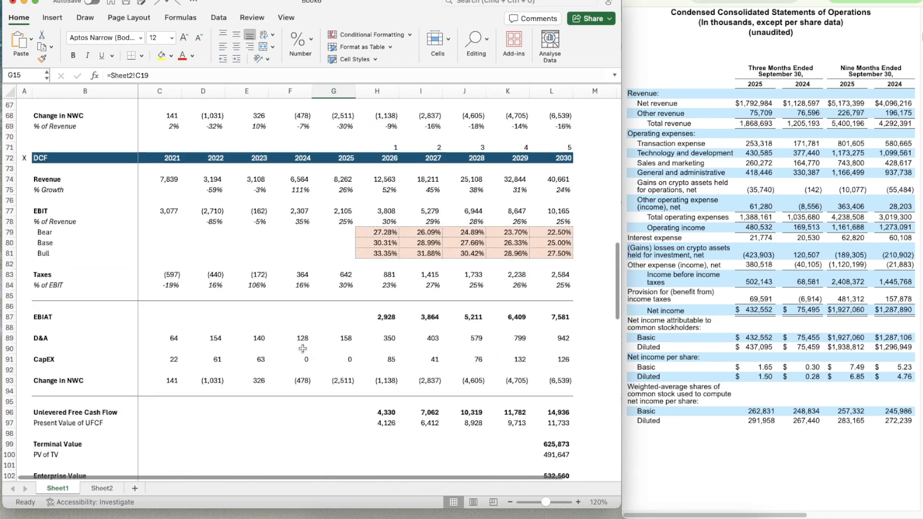
left_click(543, 346)
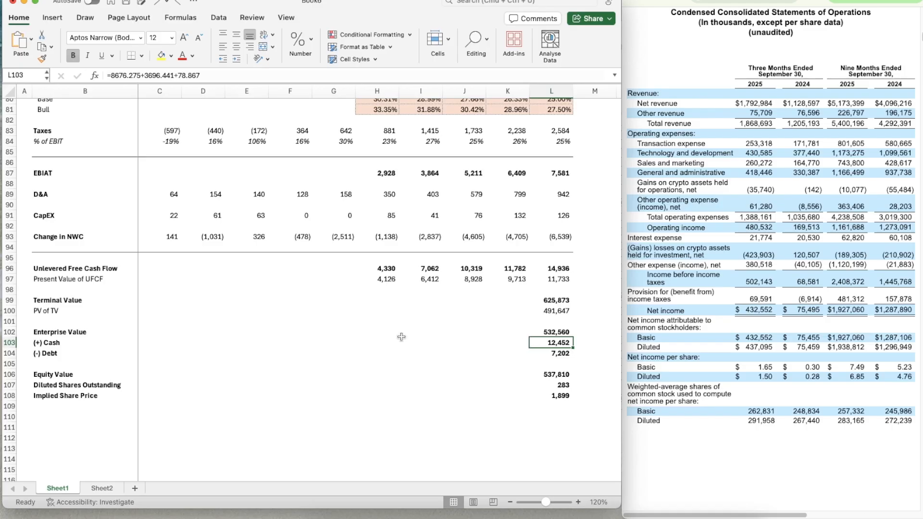
scroll(326, 316, "up", 10)
scroll(326, 317, "up", 8)
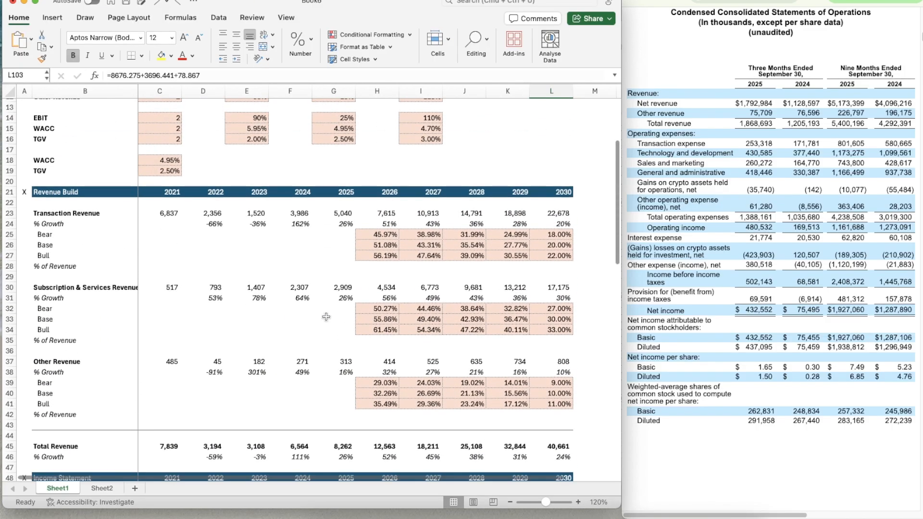
scroll(327, 316, "up", 3)
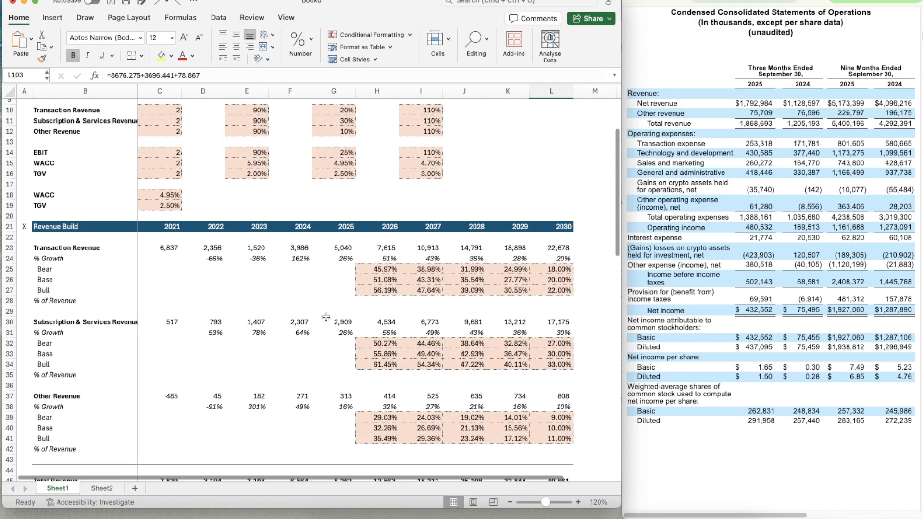
Review the base-case growth assumption in G10 against the revenue build, income statement, cash flow items and DCF valuation
left_click(329, 146)
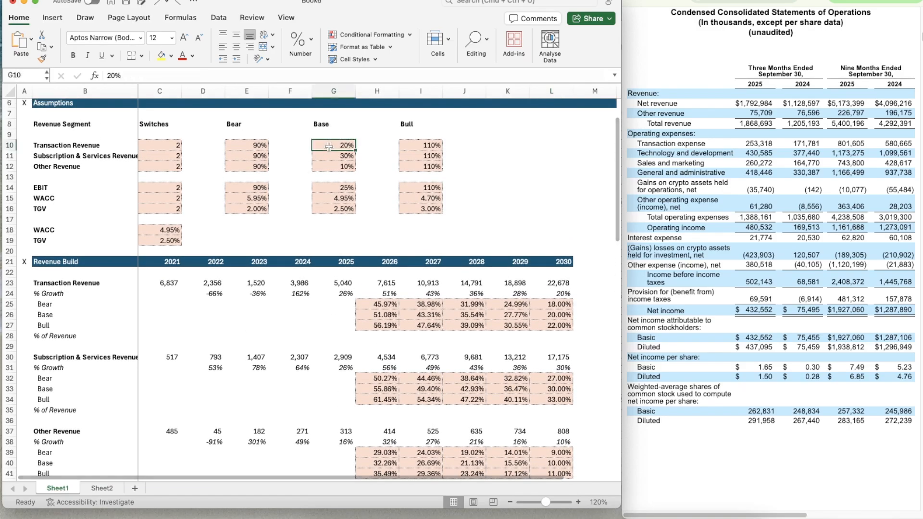
scroll(329, 146, "down", 3)
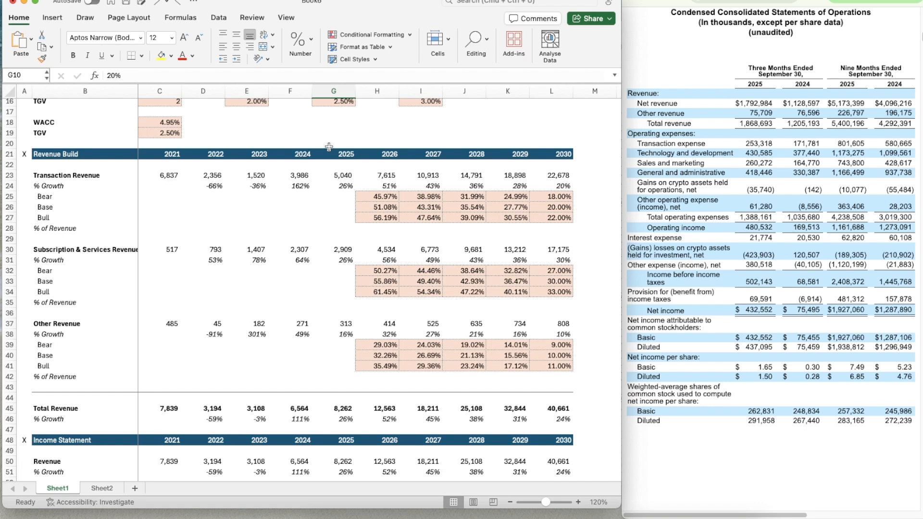
scroll(376, 218, "up", 3)
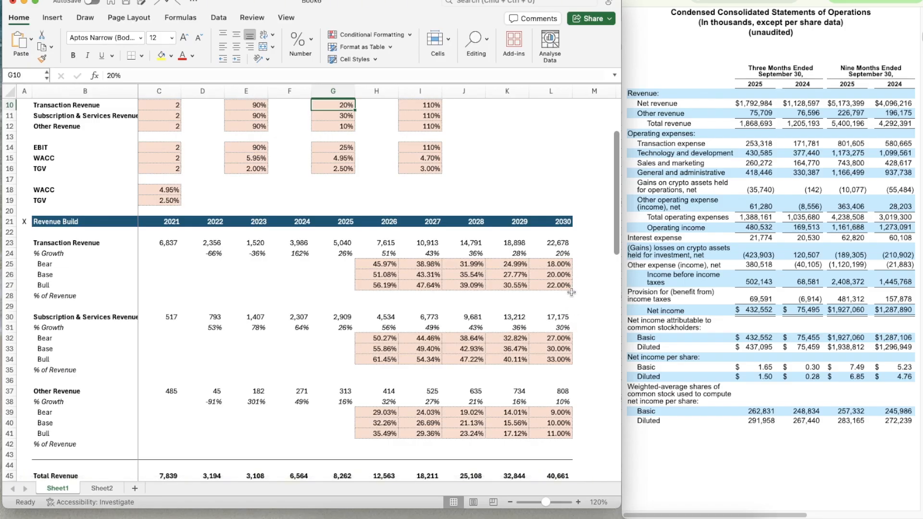
scroll(568, 340, "down", 3)
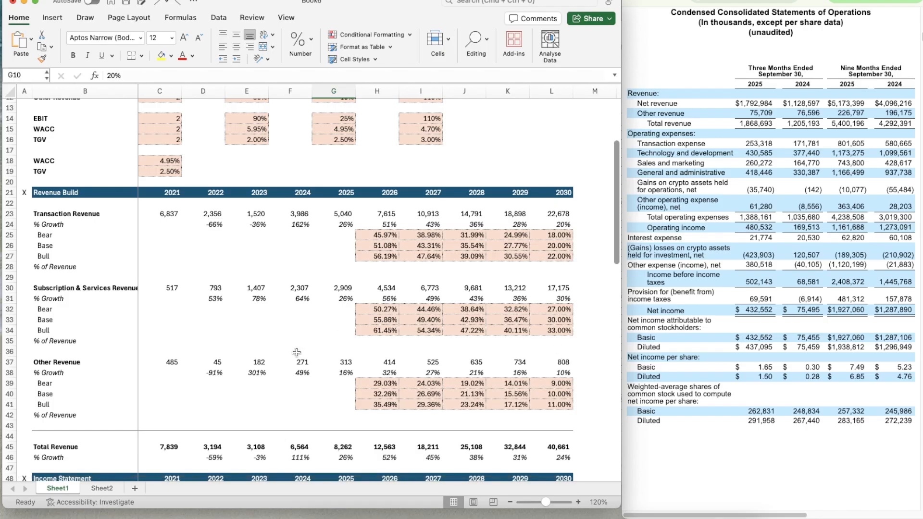
scroll(296, 352, "down", 10)
scroll(296, 352, "down", 1)
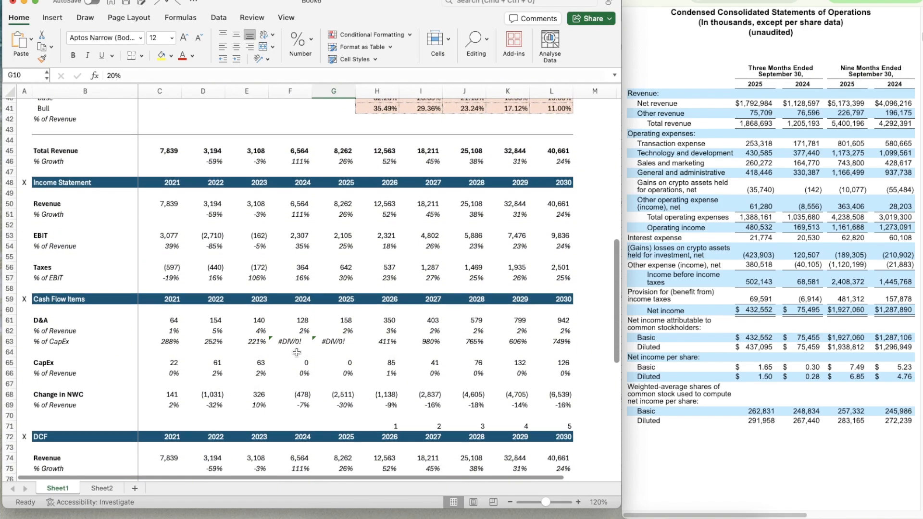
scroll(297, 352, "up", 1)
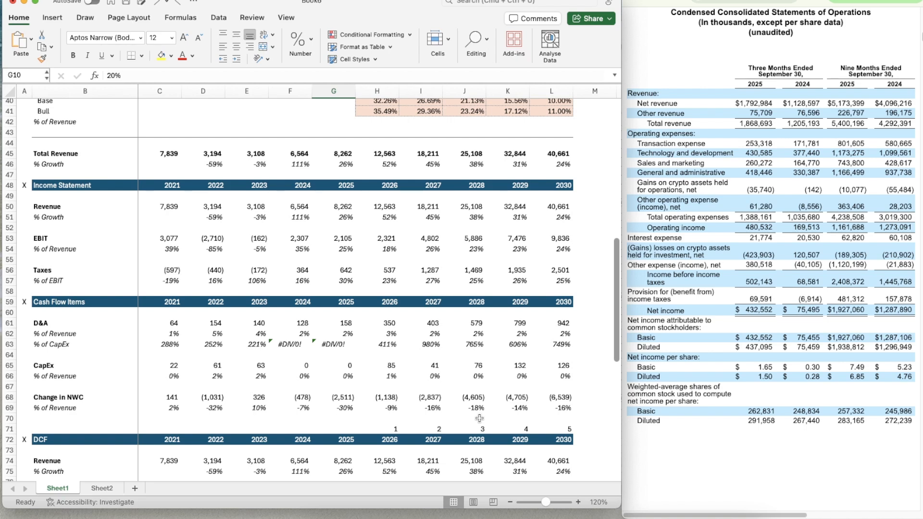
scroll(345, 395, "down", 3)
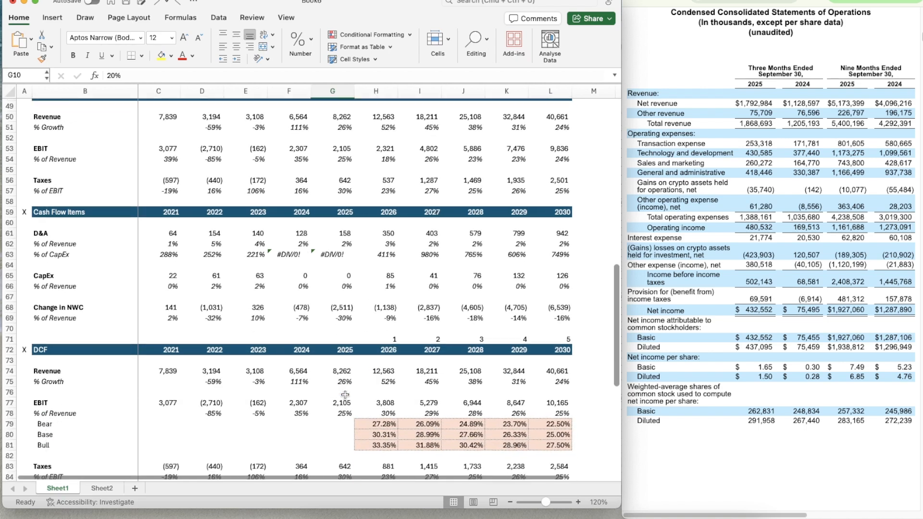
scroll(345, 395, "down", 10)
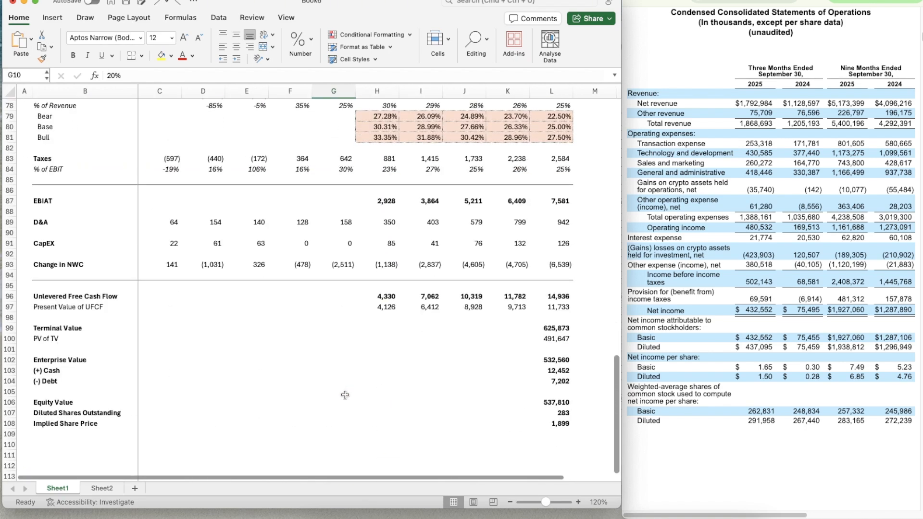
scroll(345, 394, "up", 20)
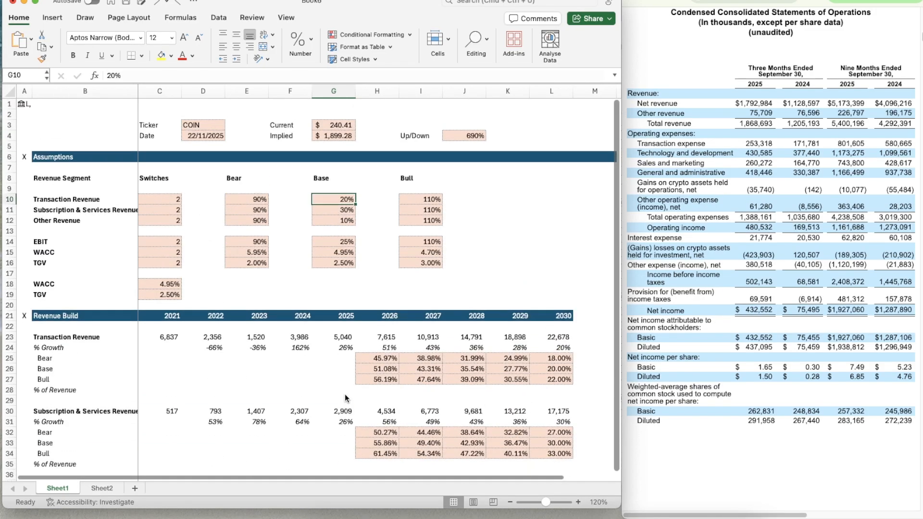
scroll(345, 395, "down", 1)
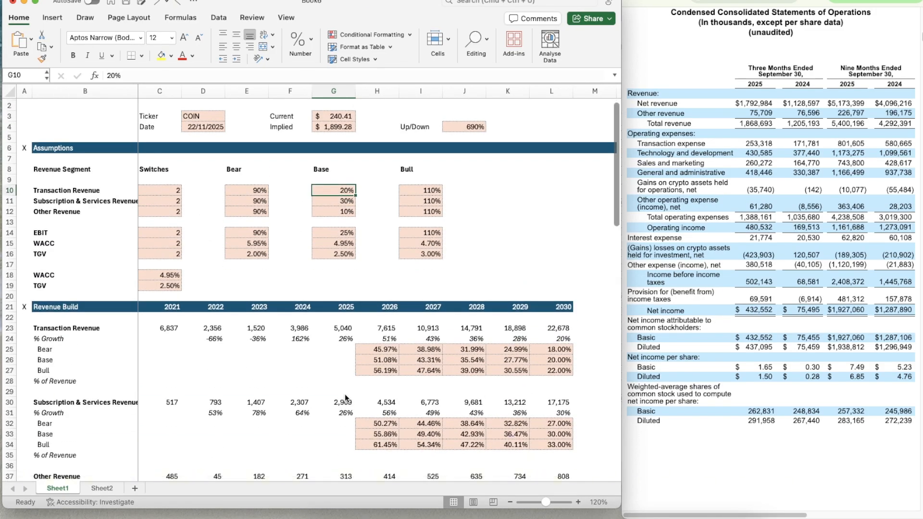